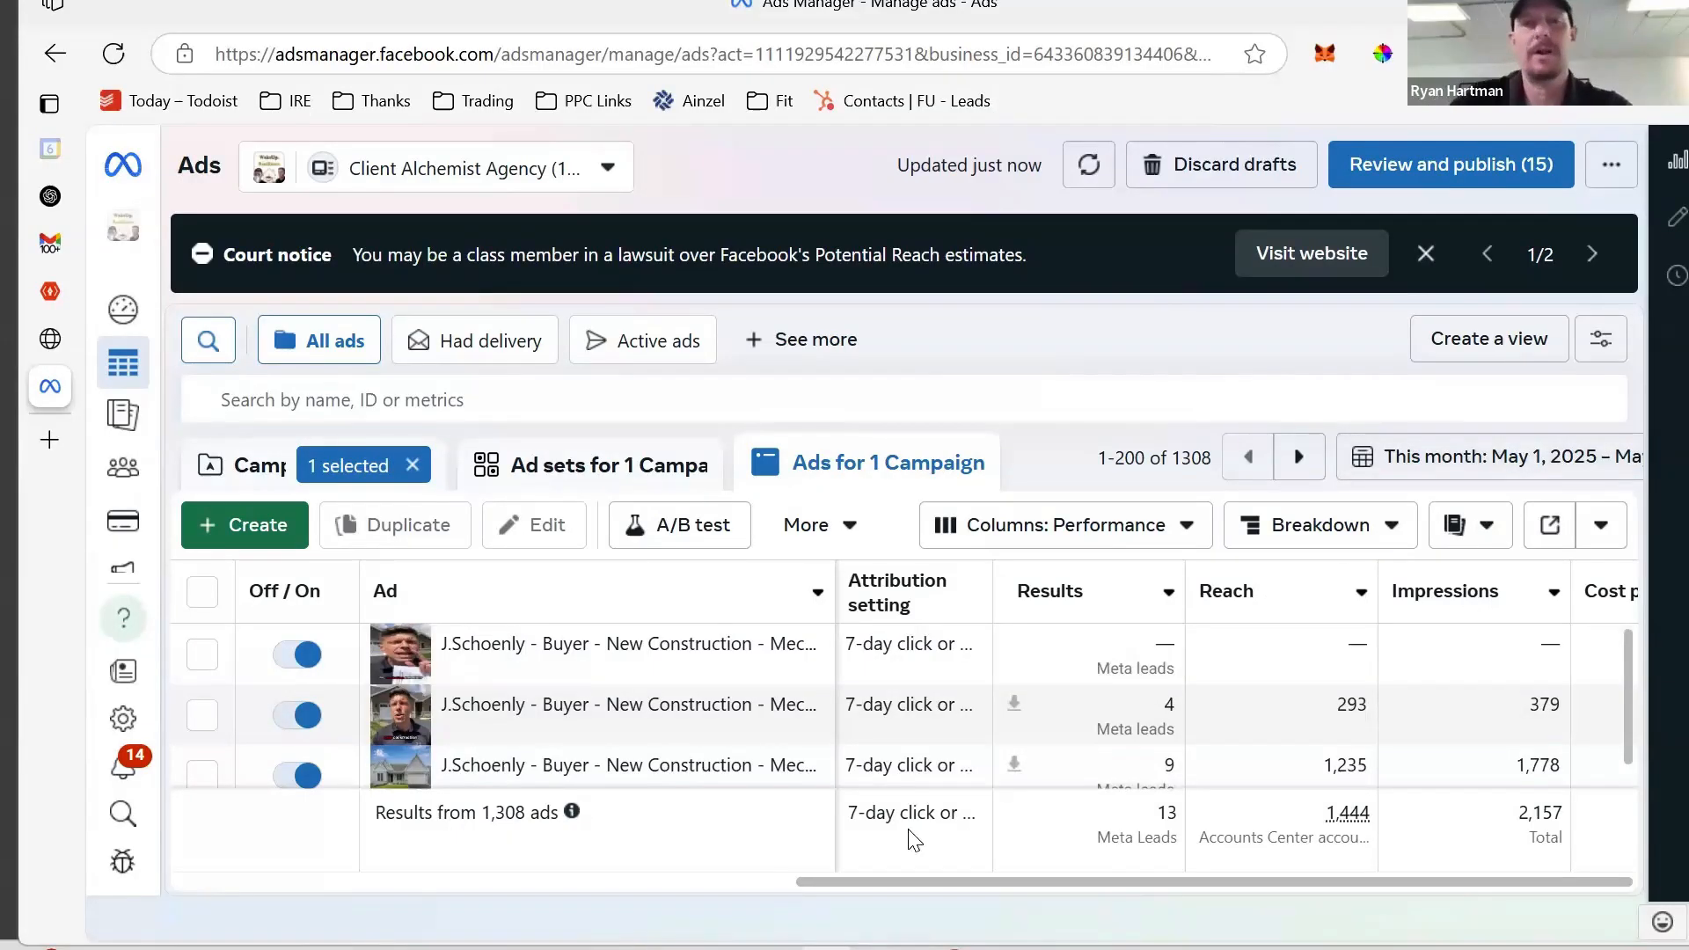
- Load zapier.com in a fresh Edge tab, discarding the autocomplete suggestion
mouse_move(627, 734)
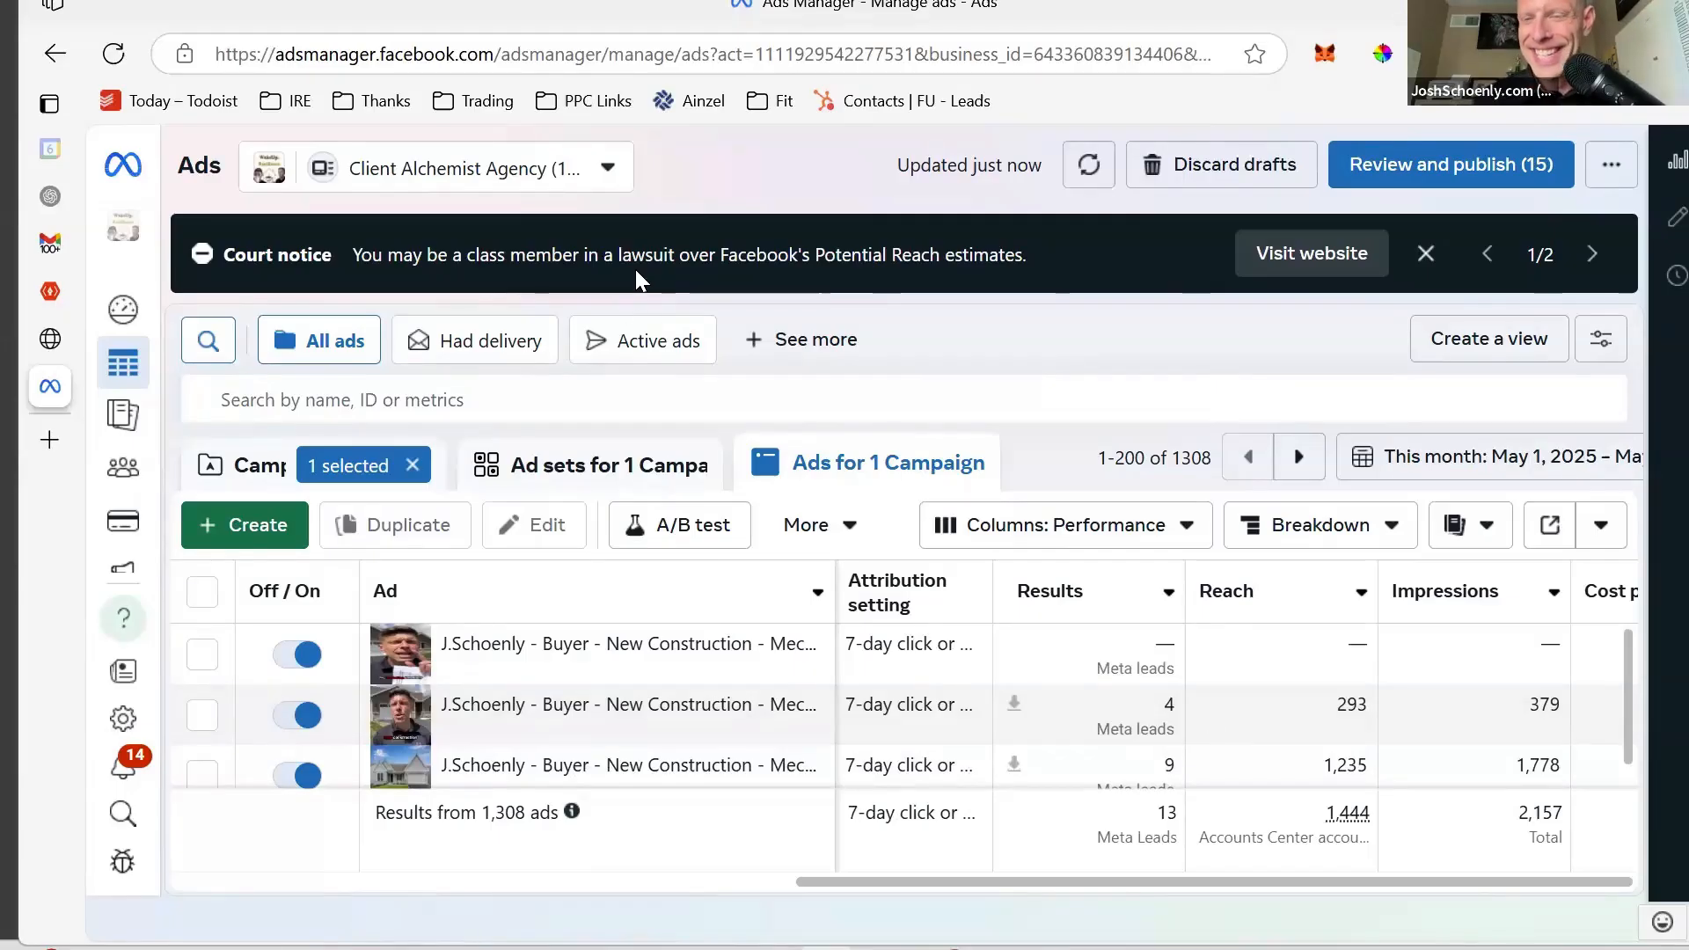
mouse_move(48, 442)
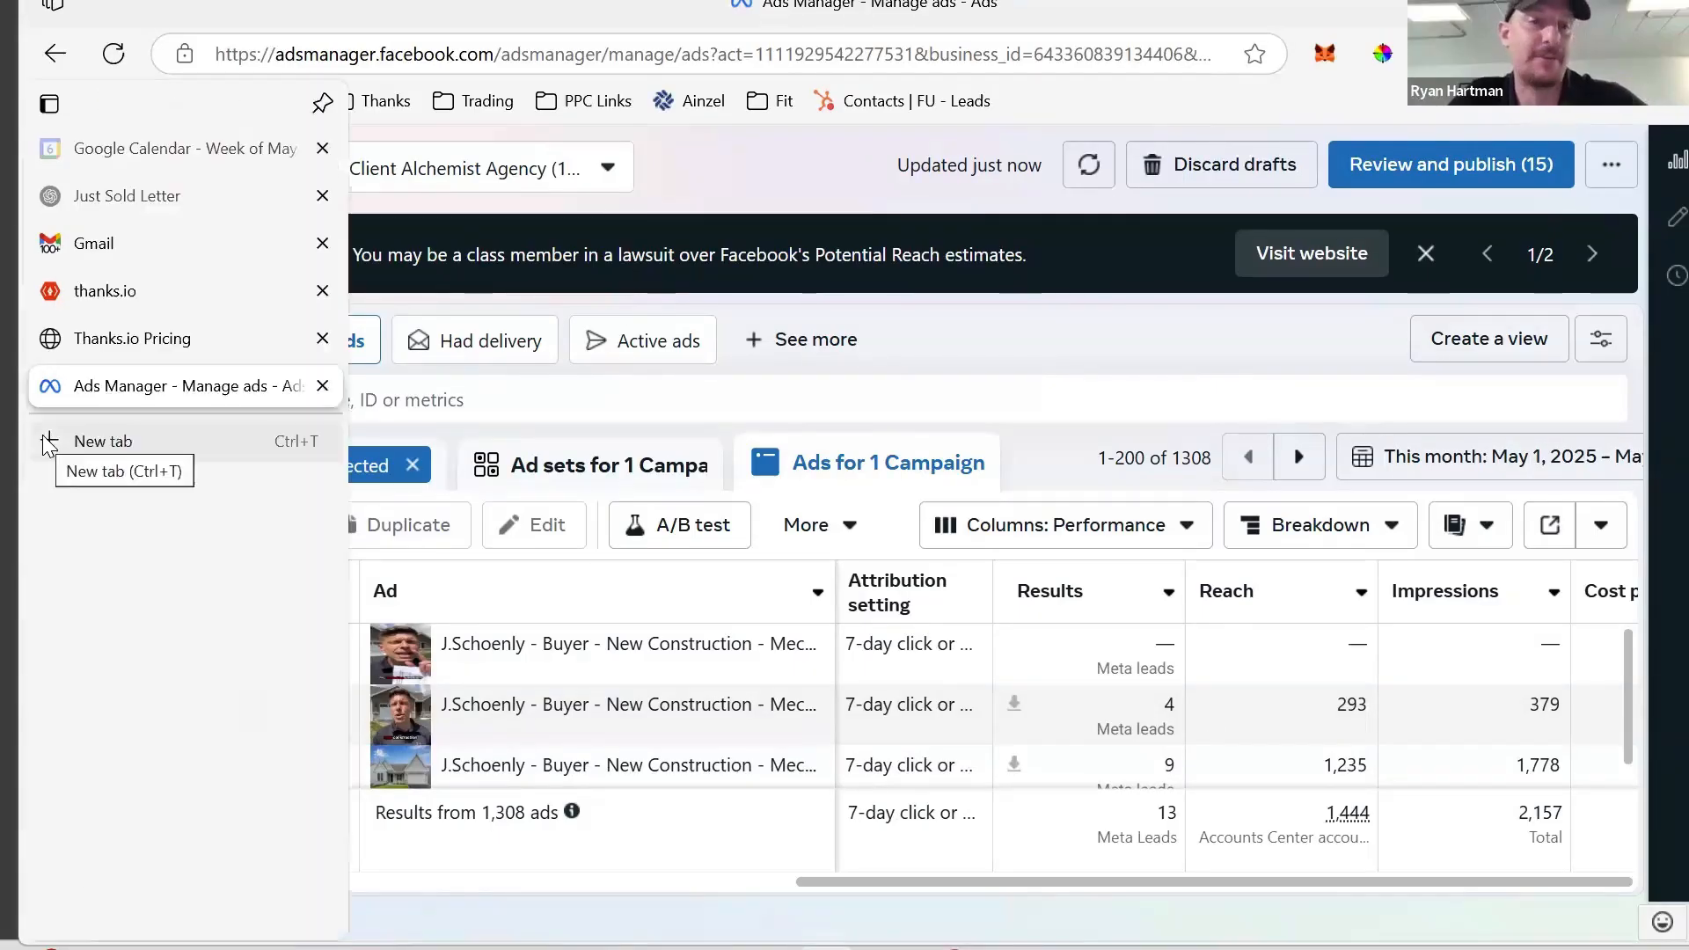
left_click(48, 441)
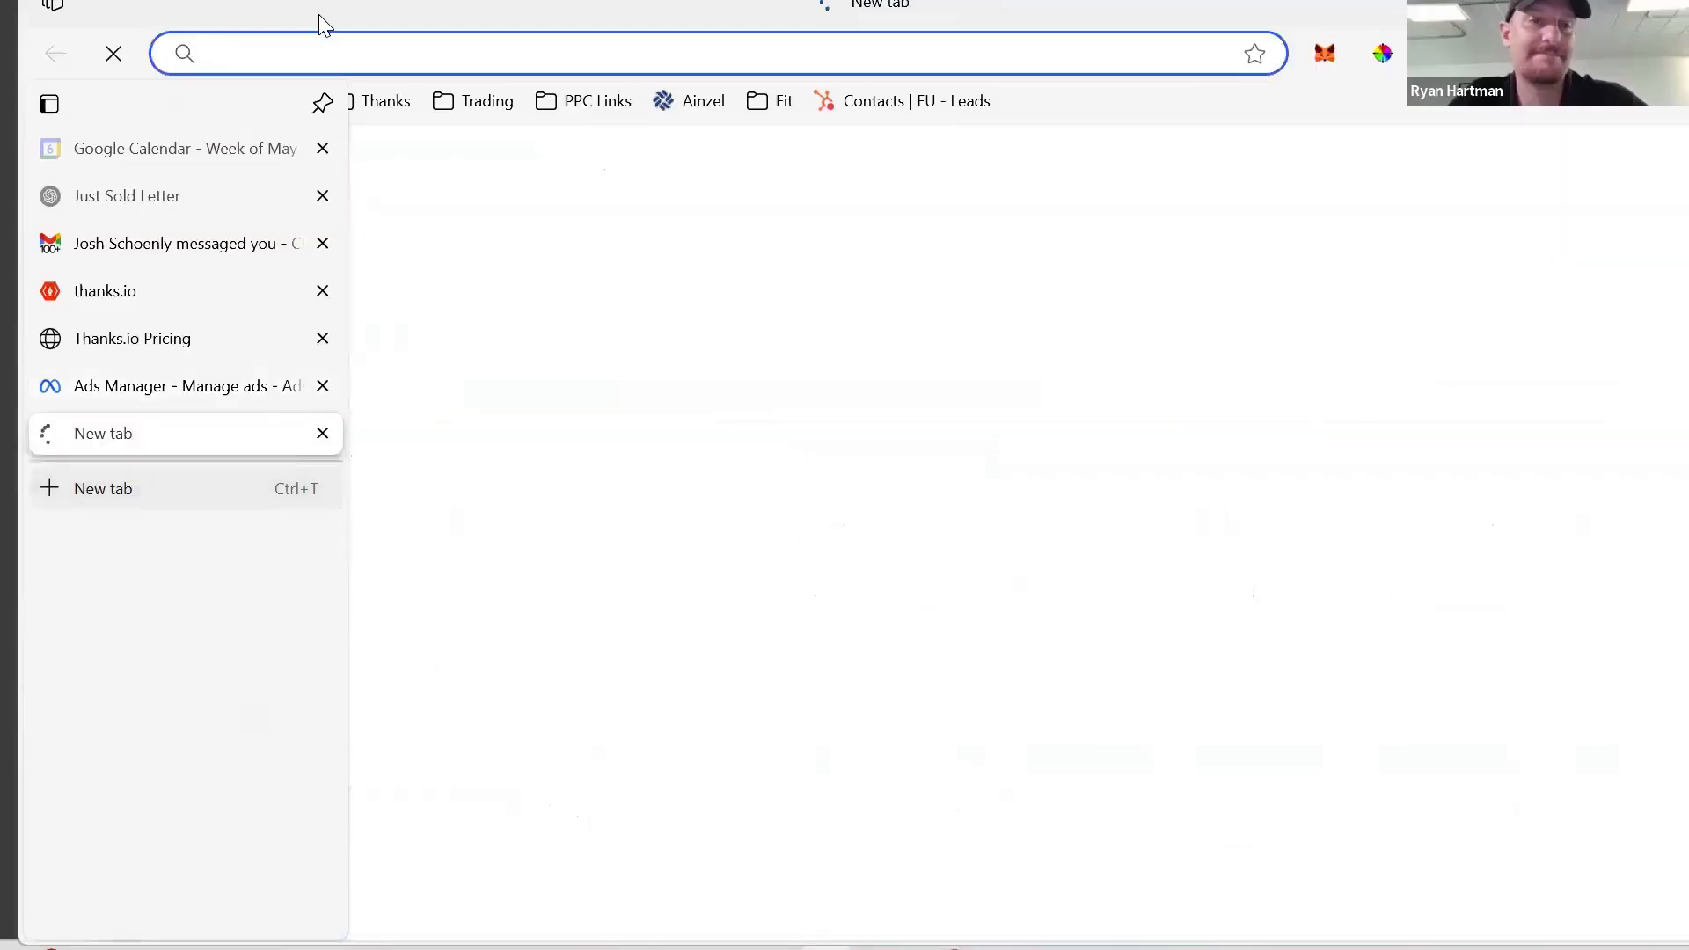
type("zapier.")
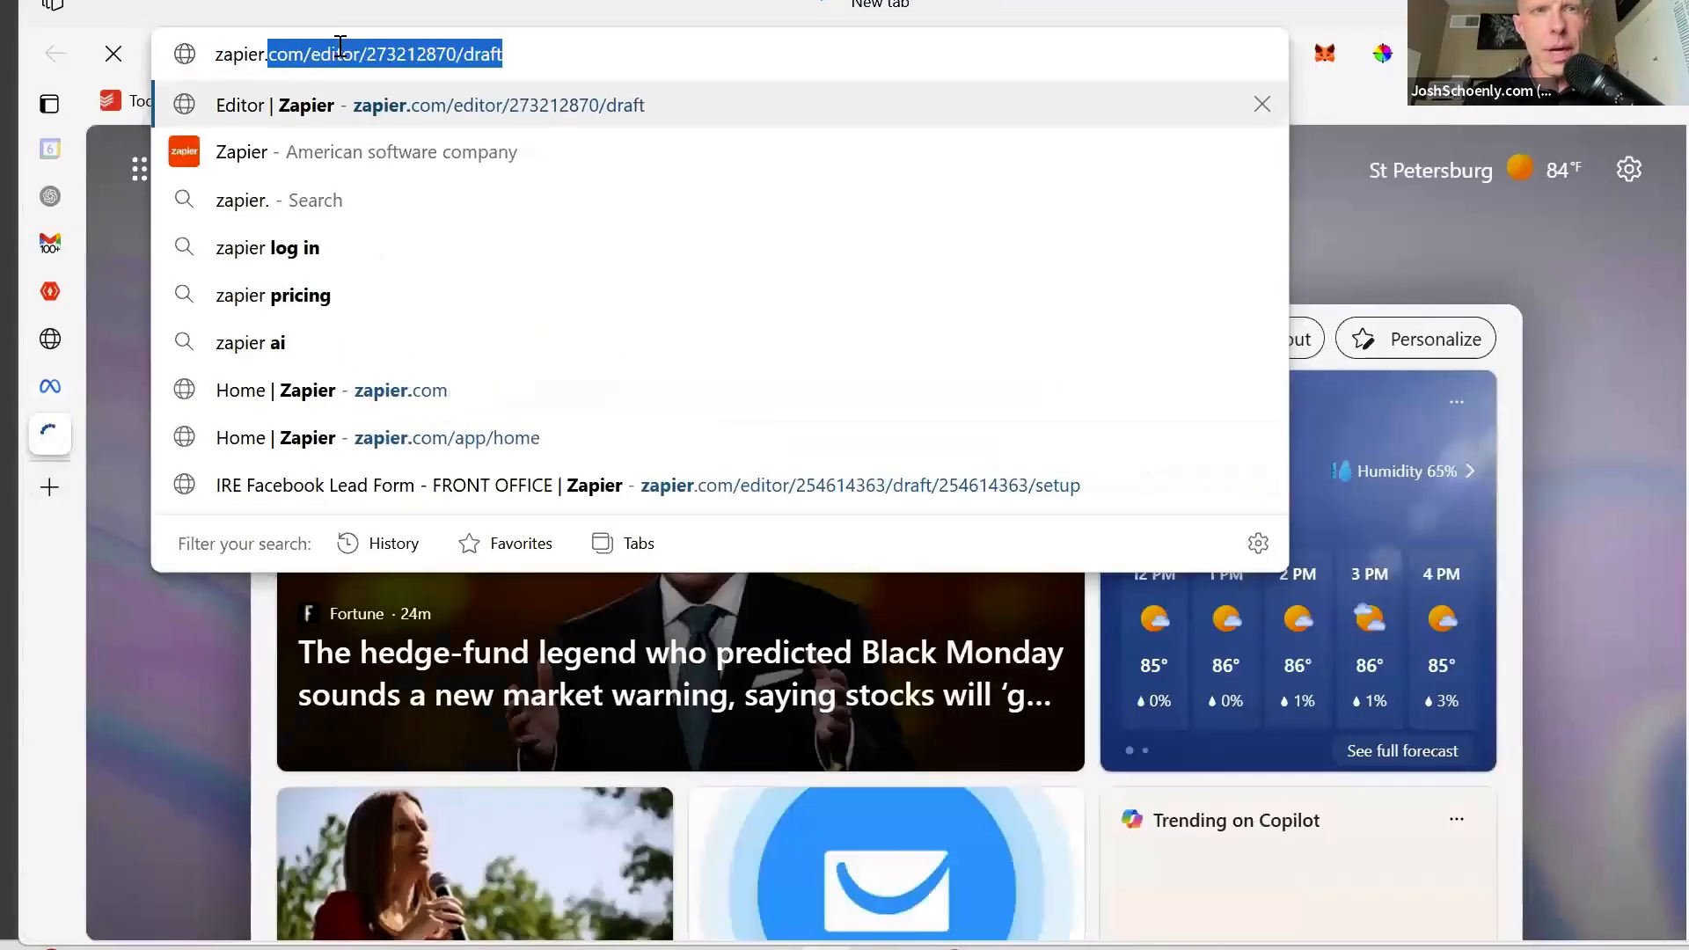
type("com")
key("BackSpace")
type("m")
key("Return")
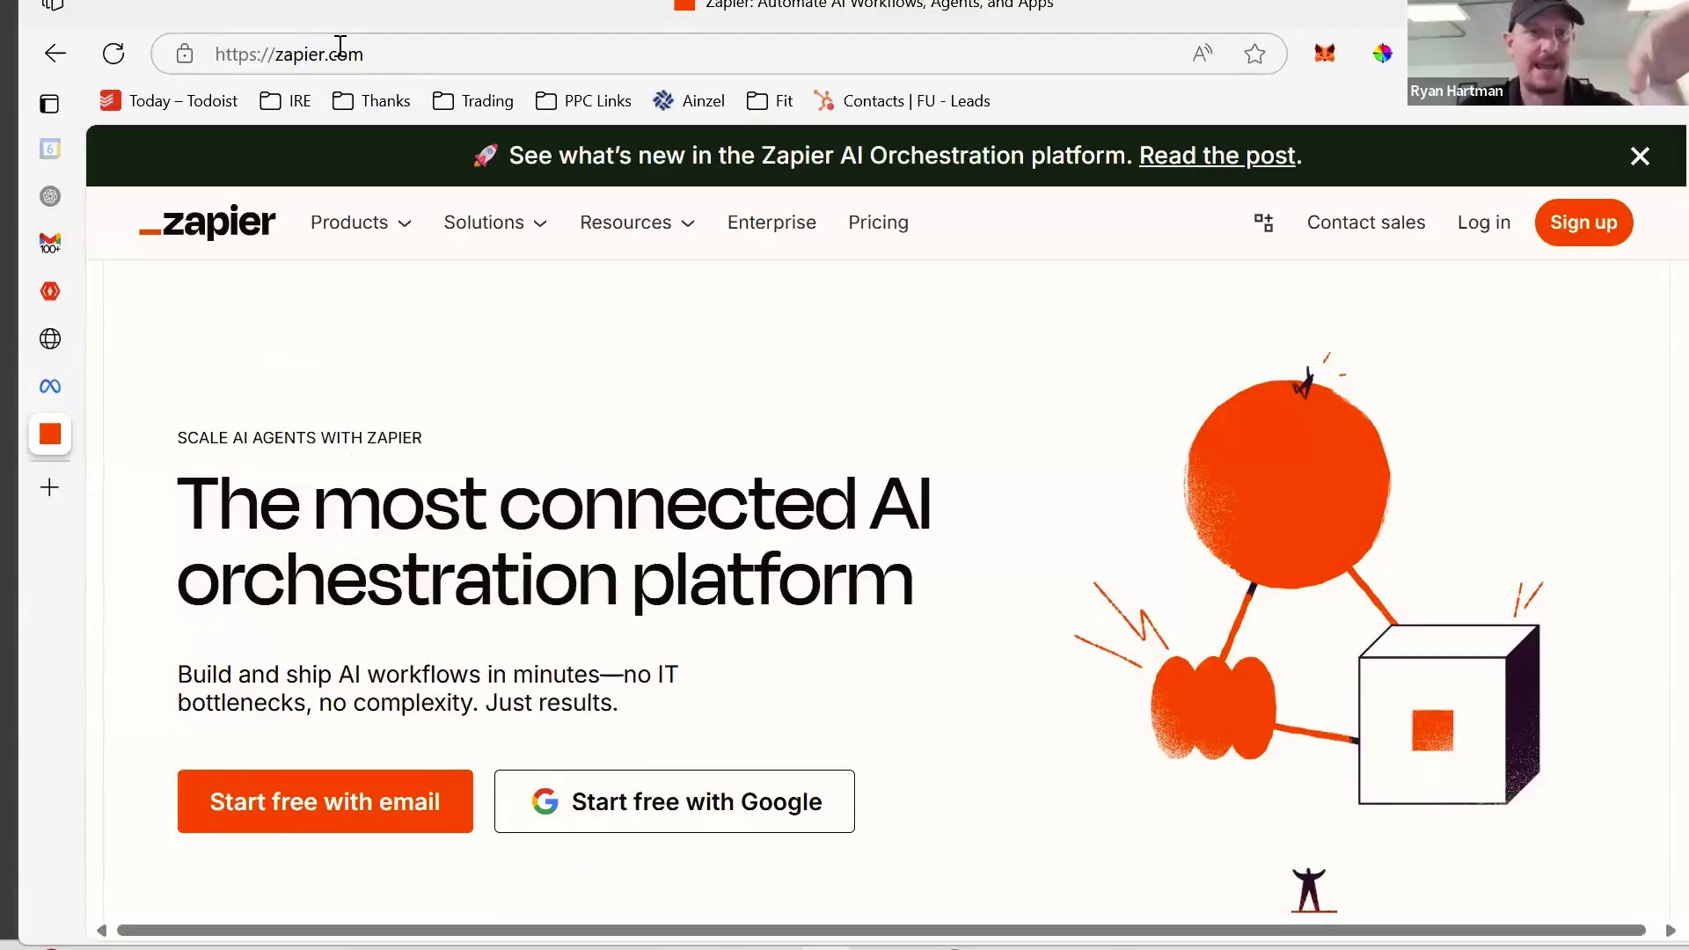
left_click(1481, 234)
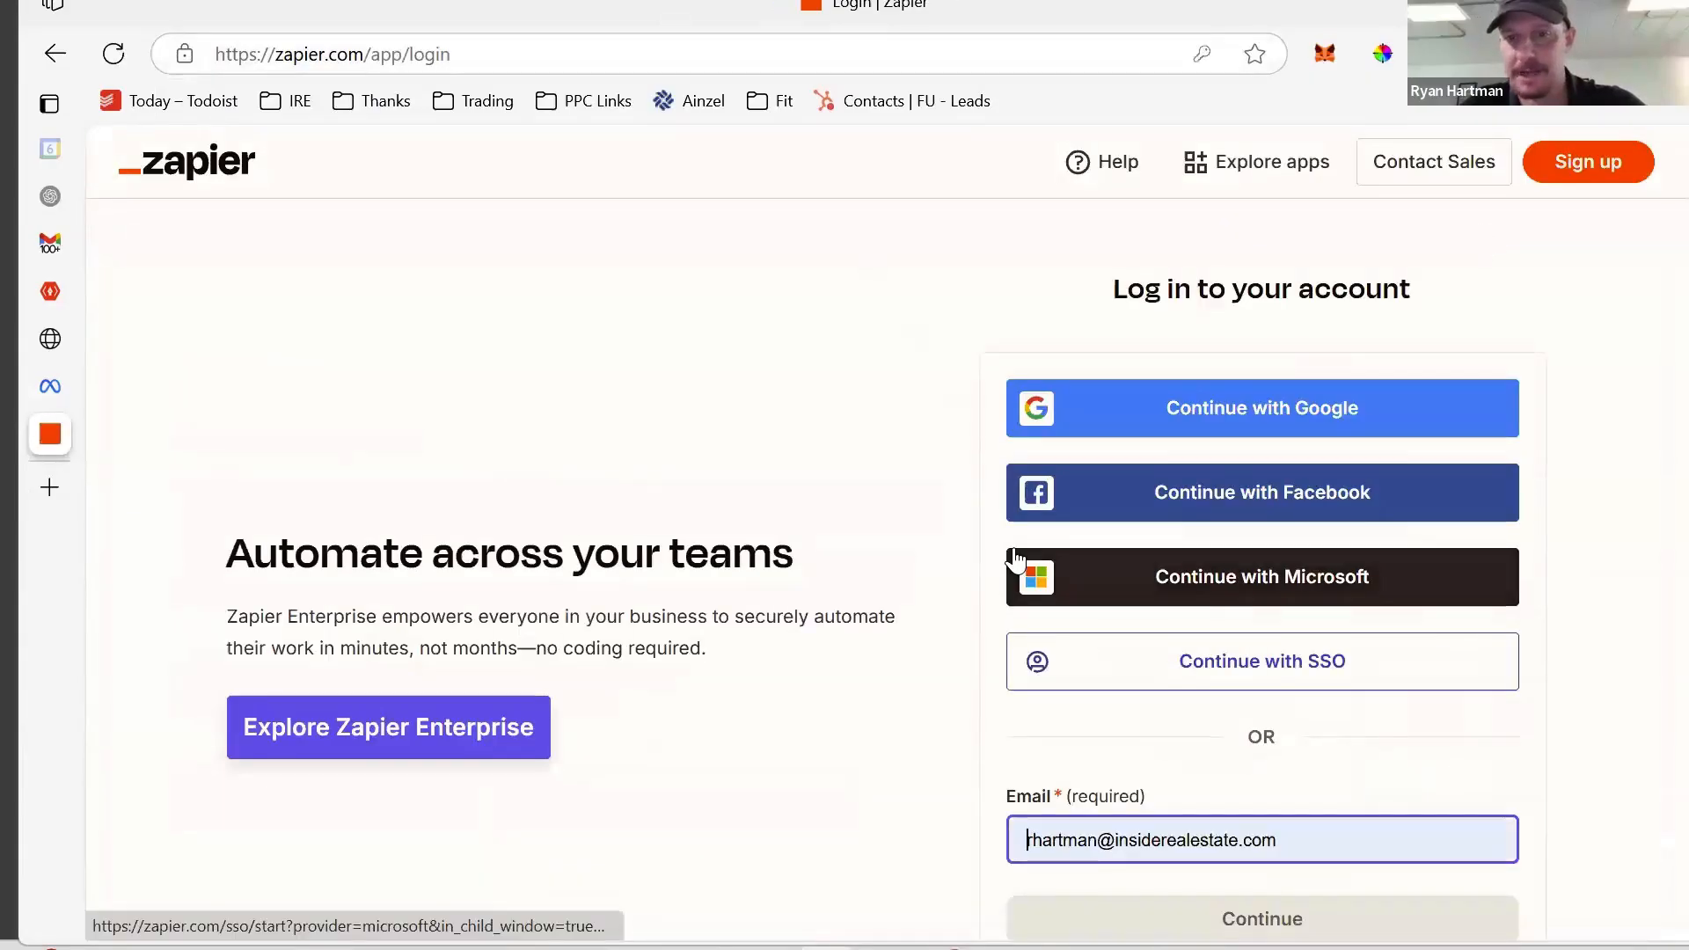
left_click_drag(1293, 840, 984, 820)
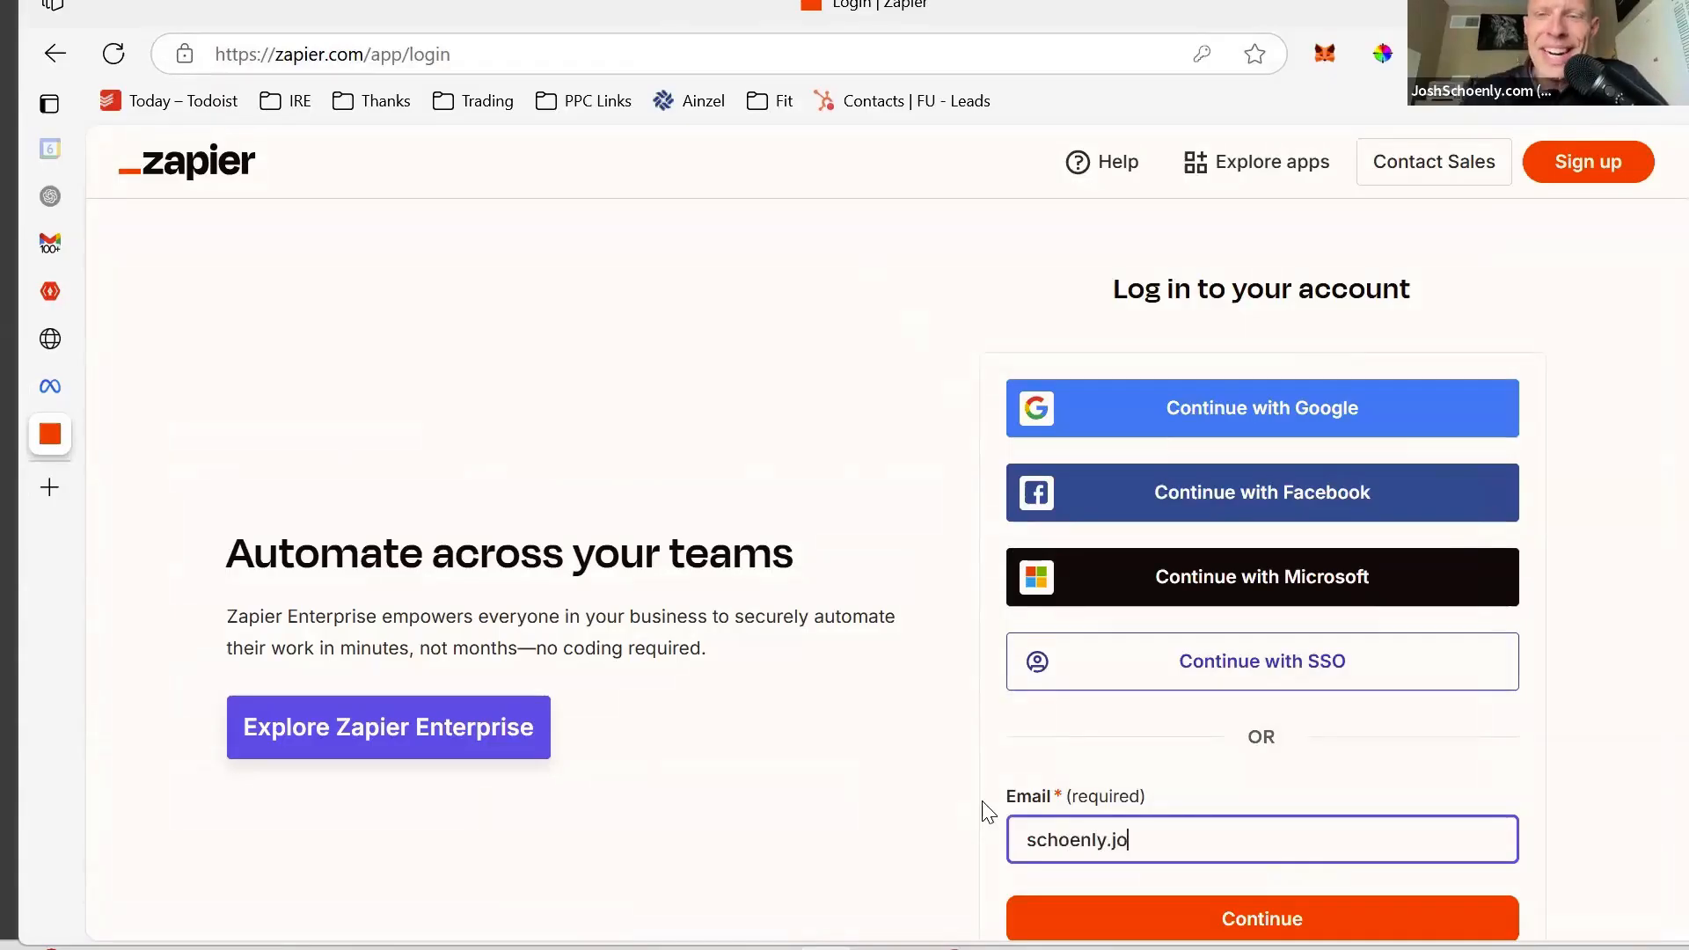
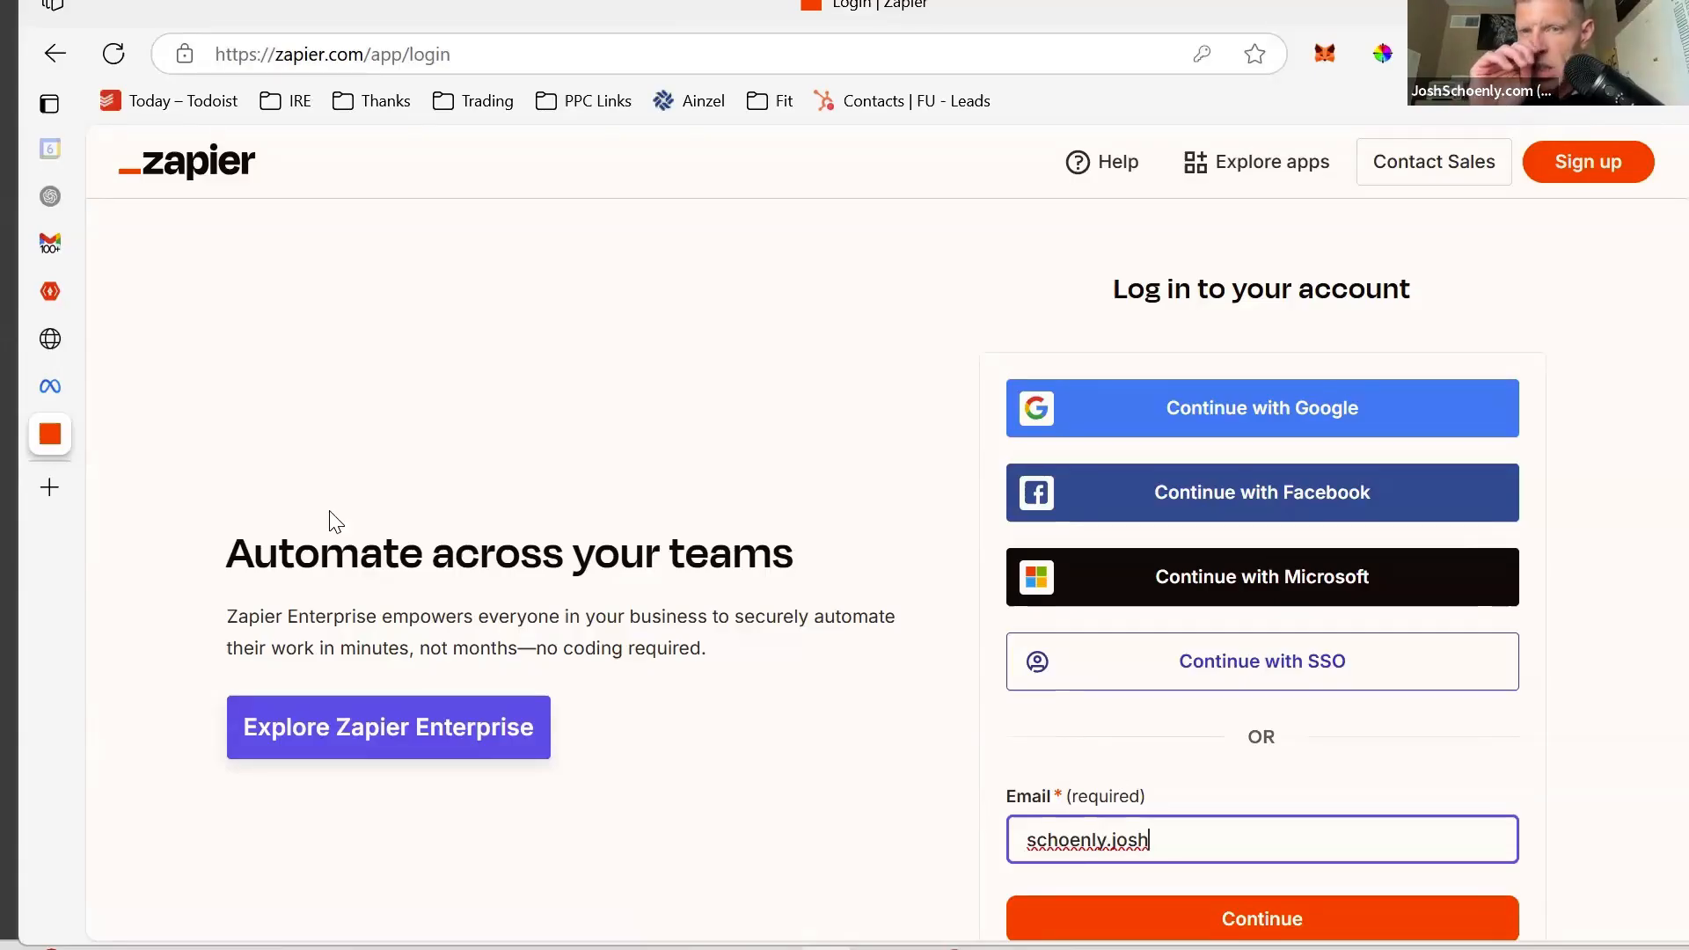
key("ctrl+a")
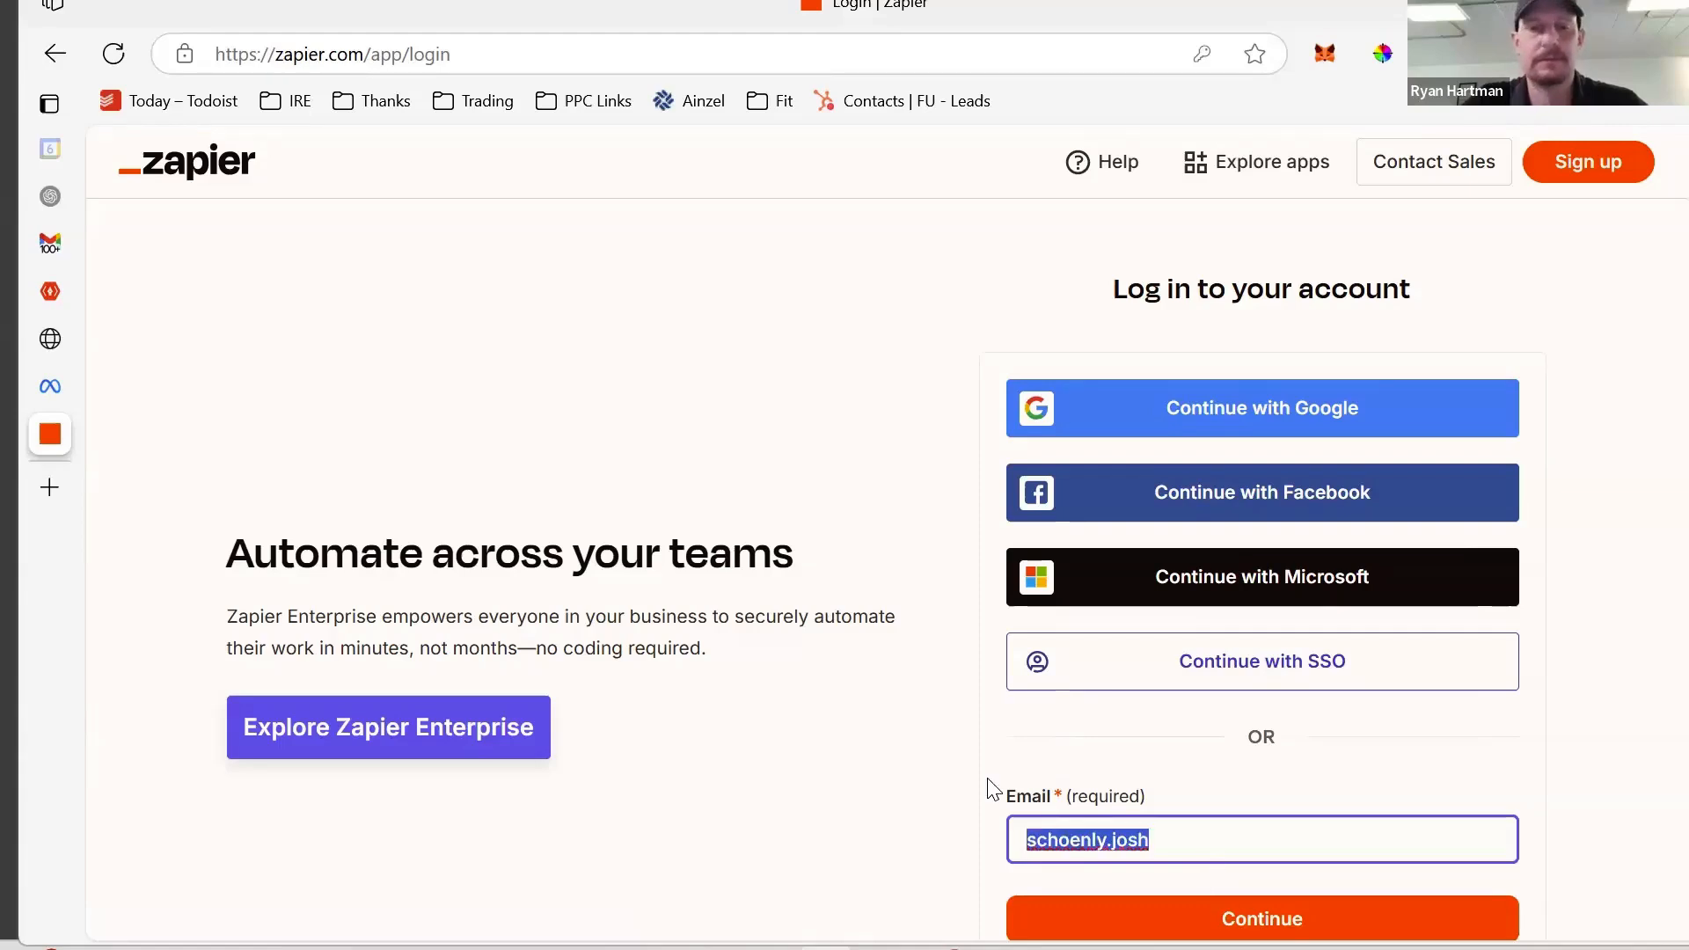
key("BackSpace")
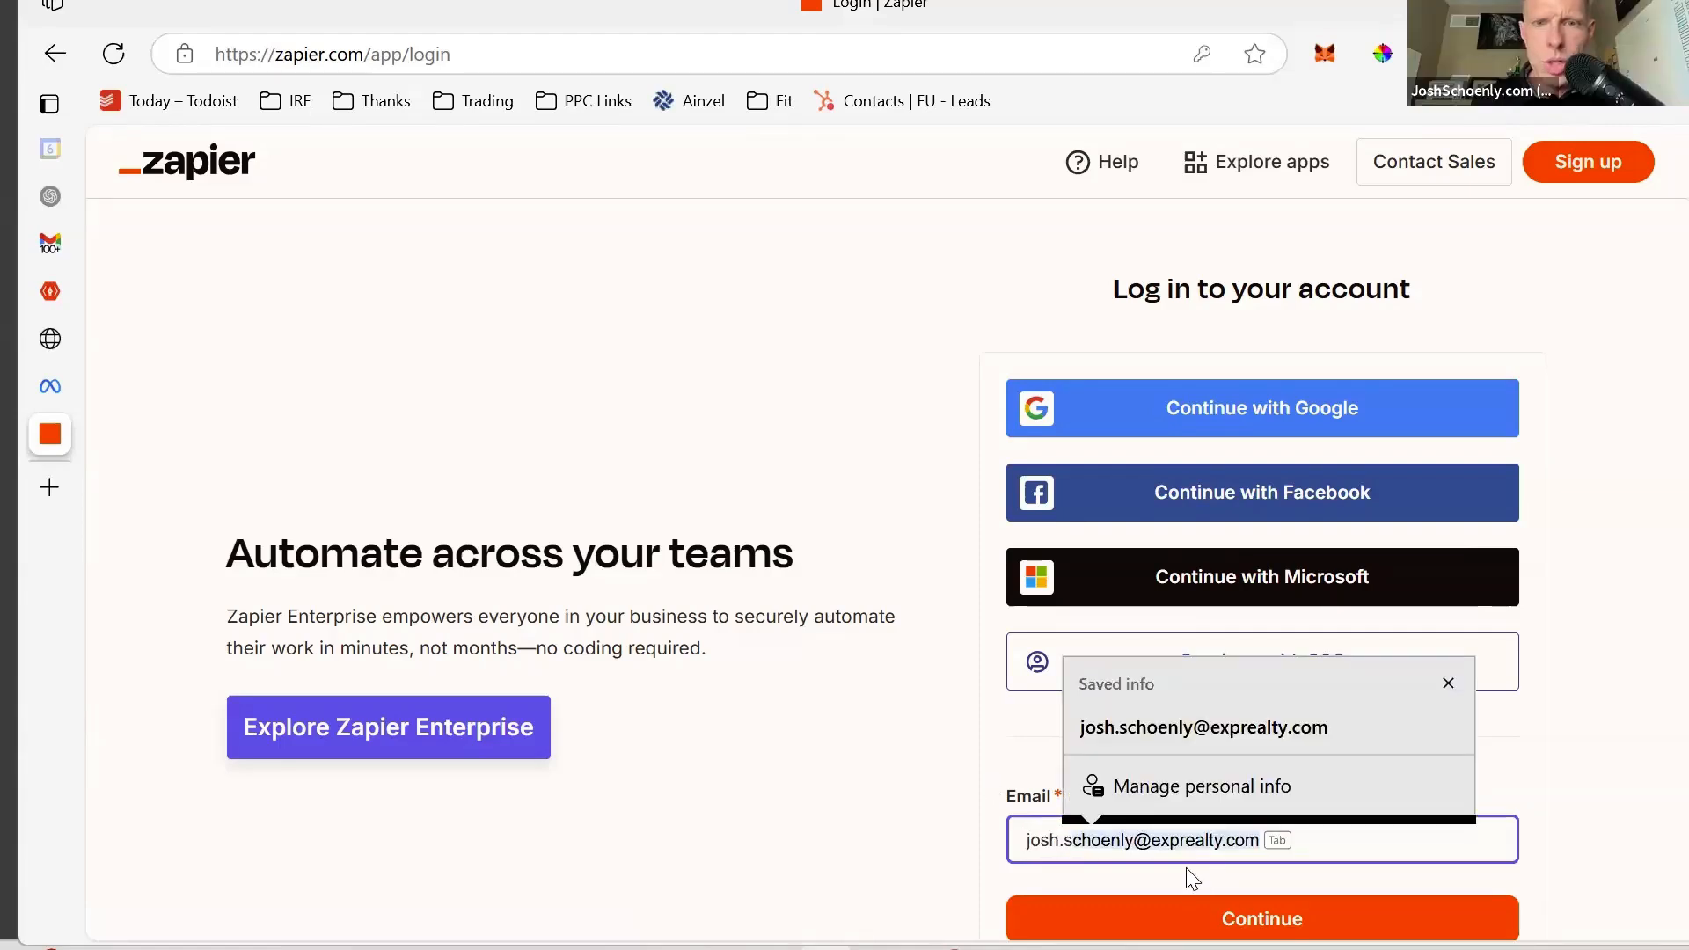
left_click(1189, 915)
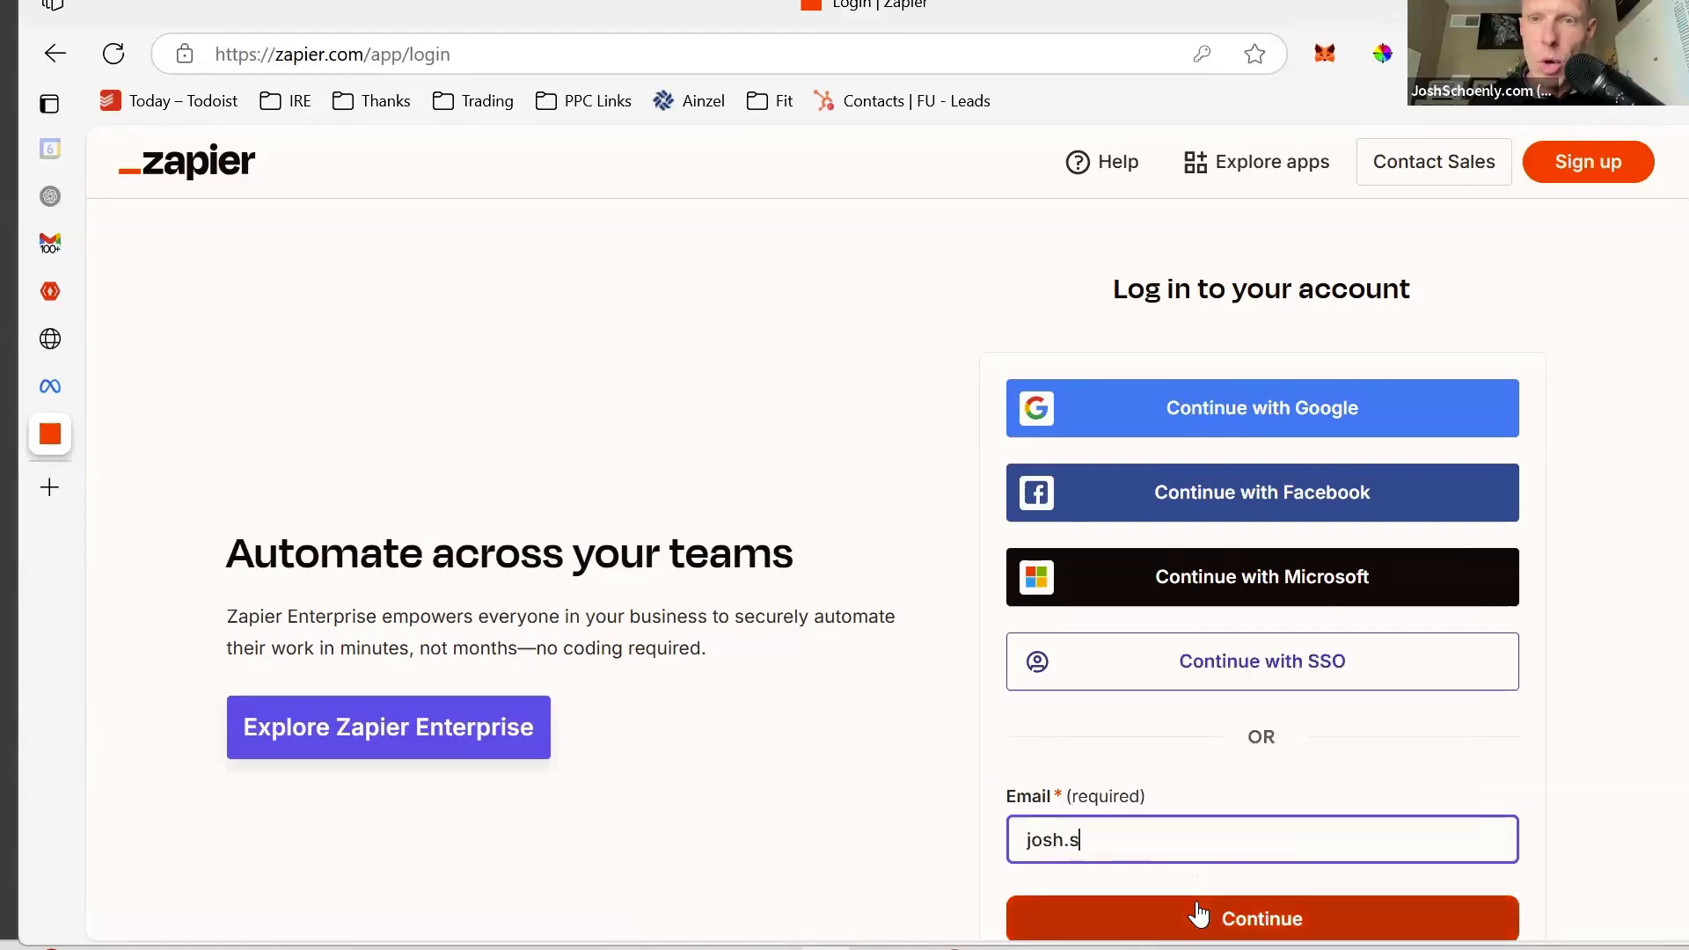
left_click(1122, 835)
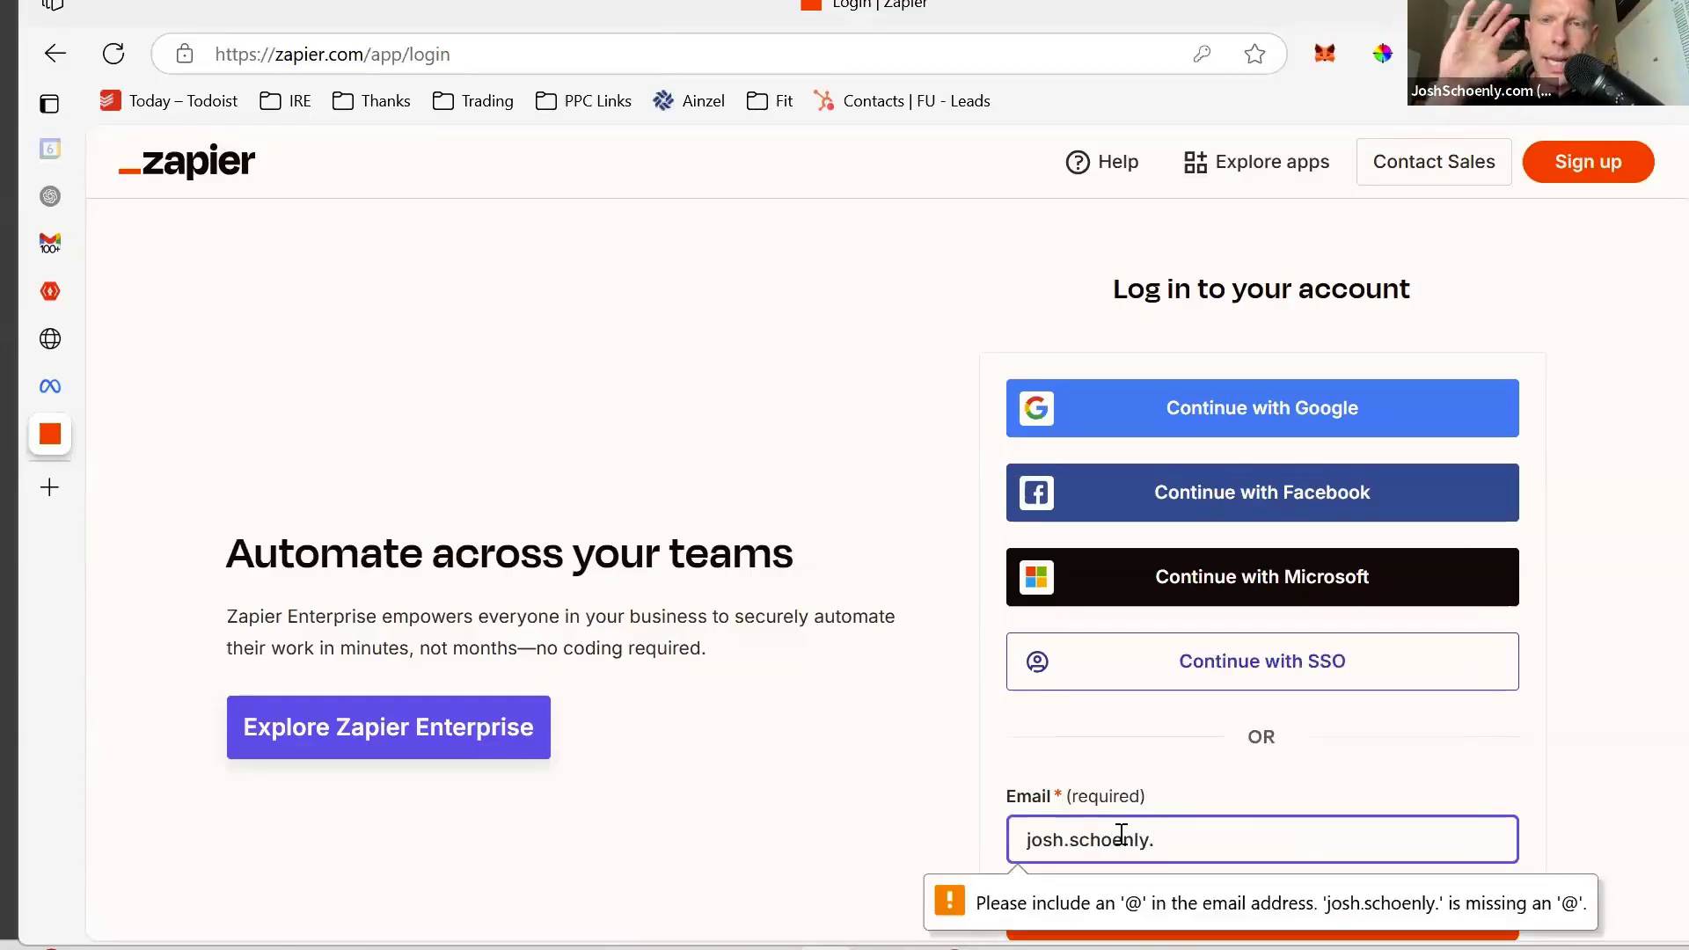
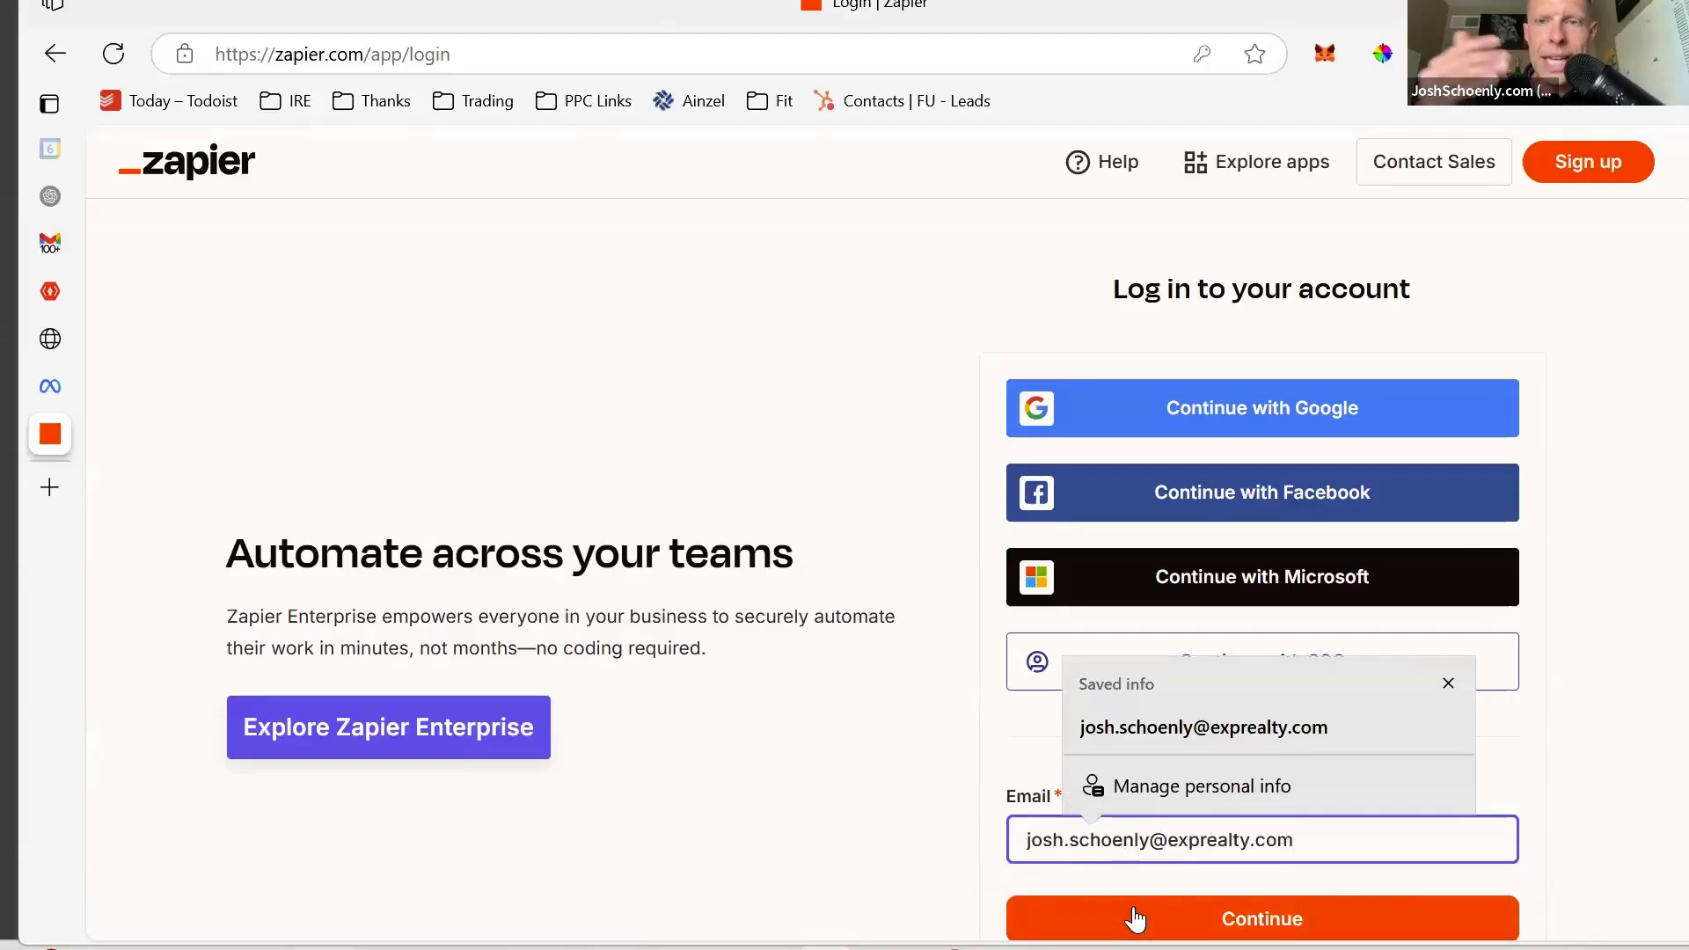
left_click(1133, 912)
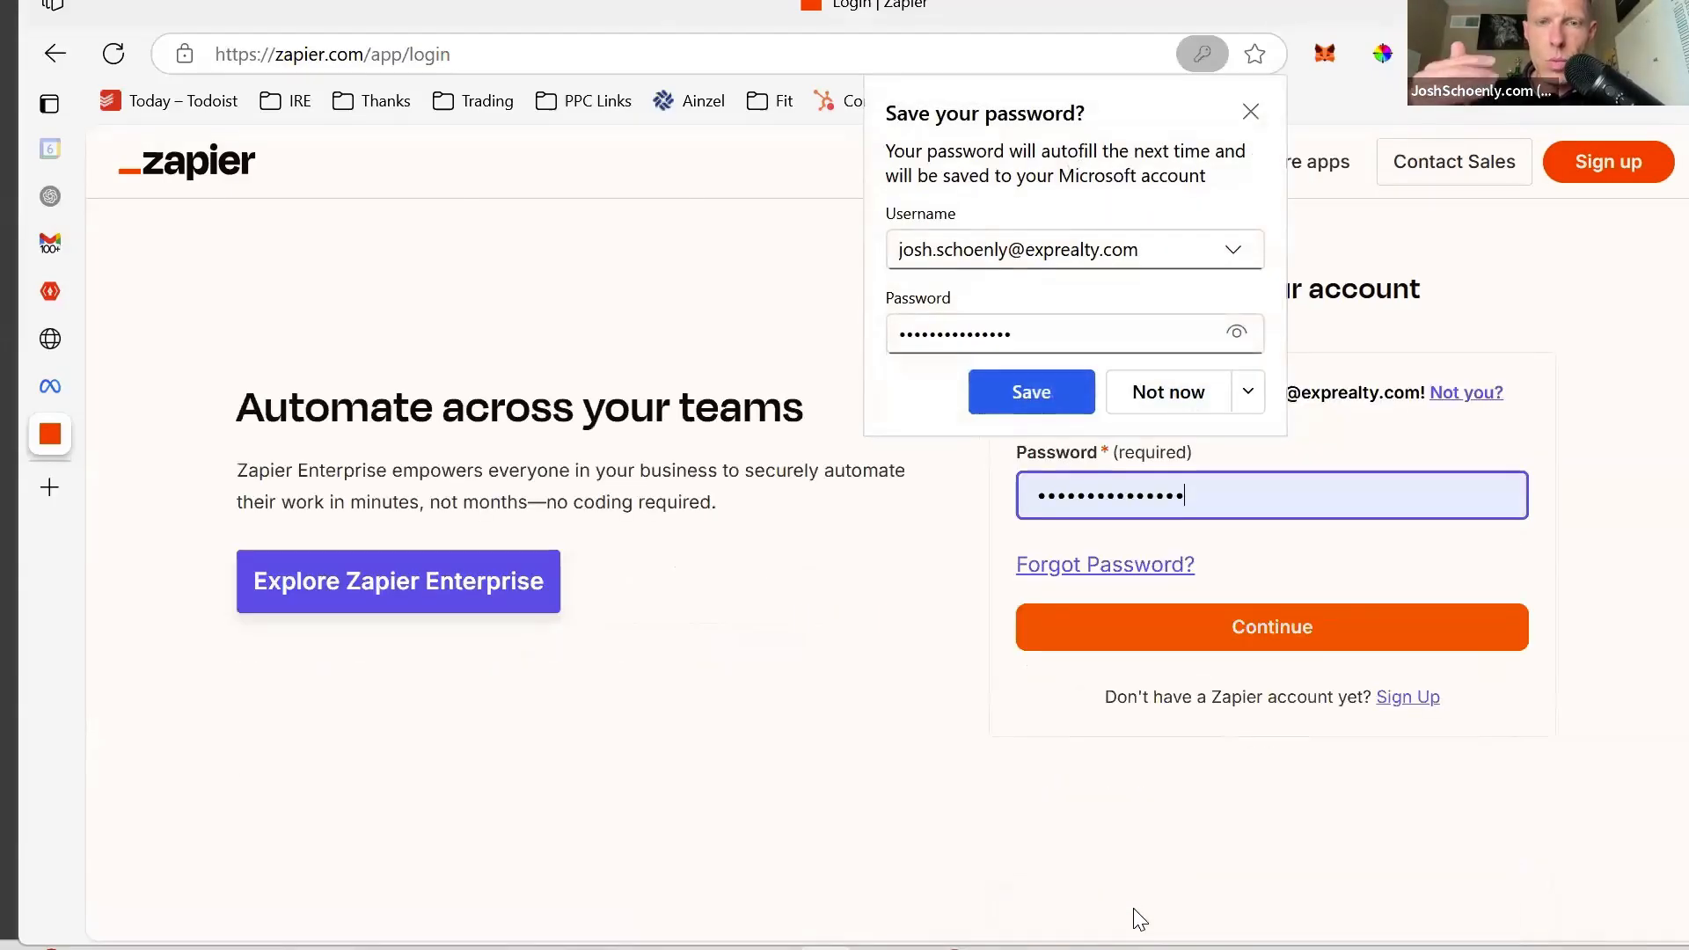
left_click(1252, 114)
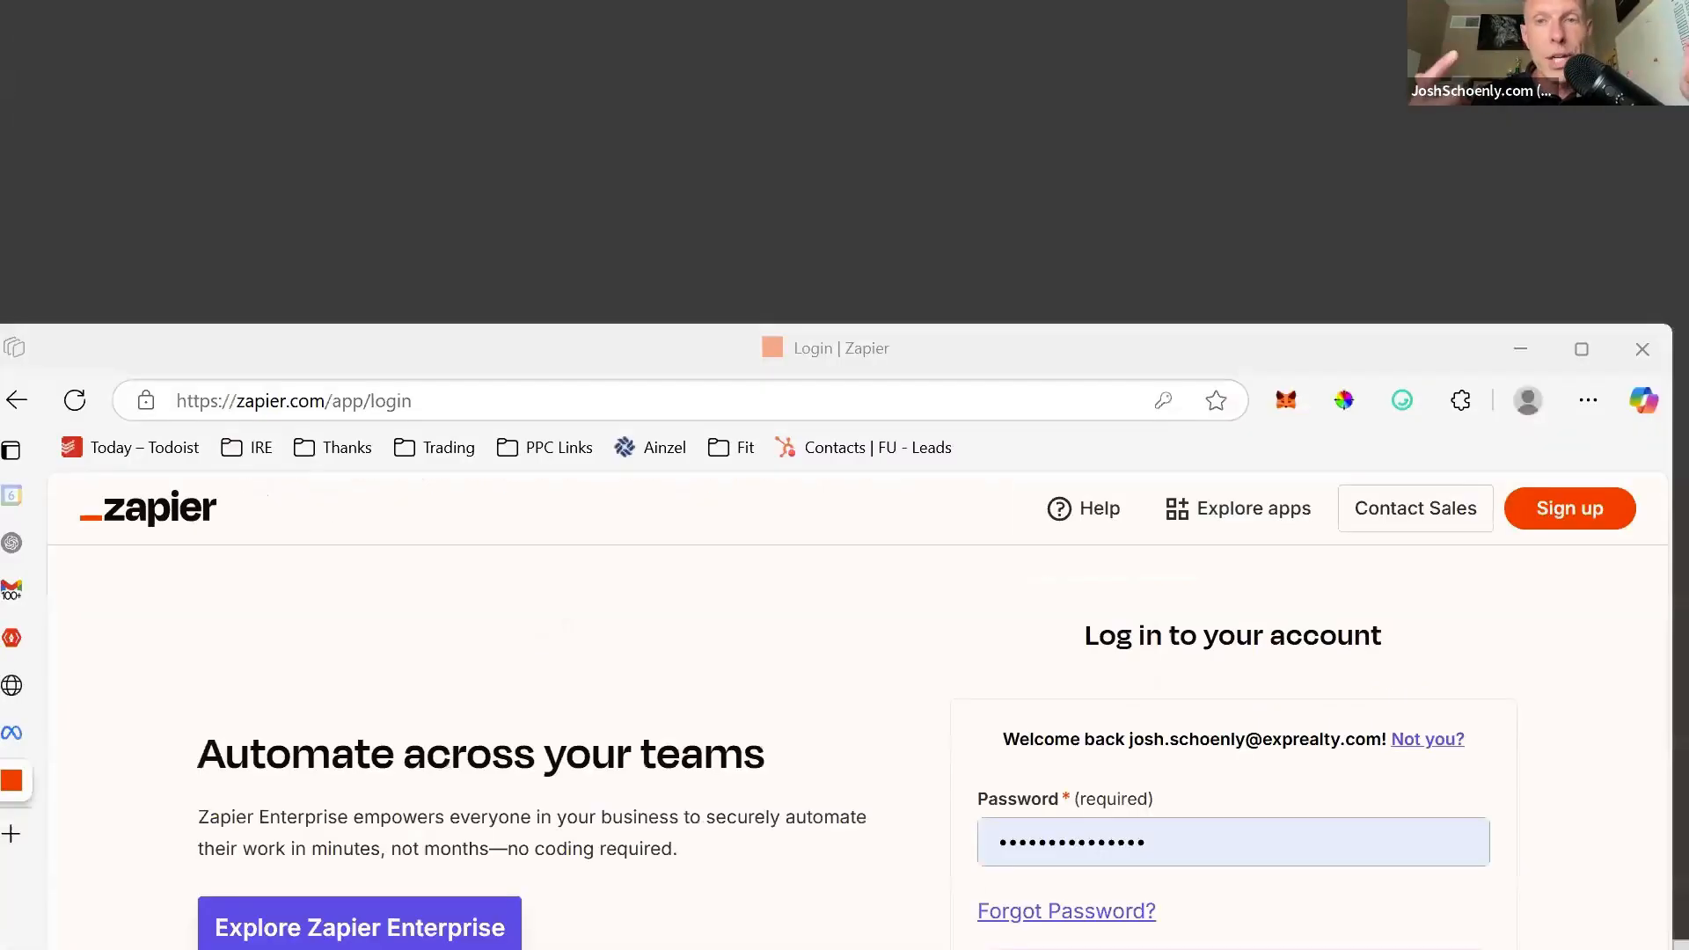
left_click(1217, 831)
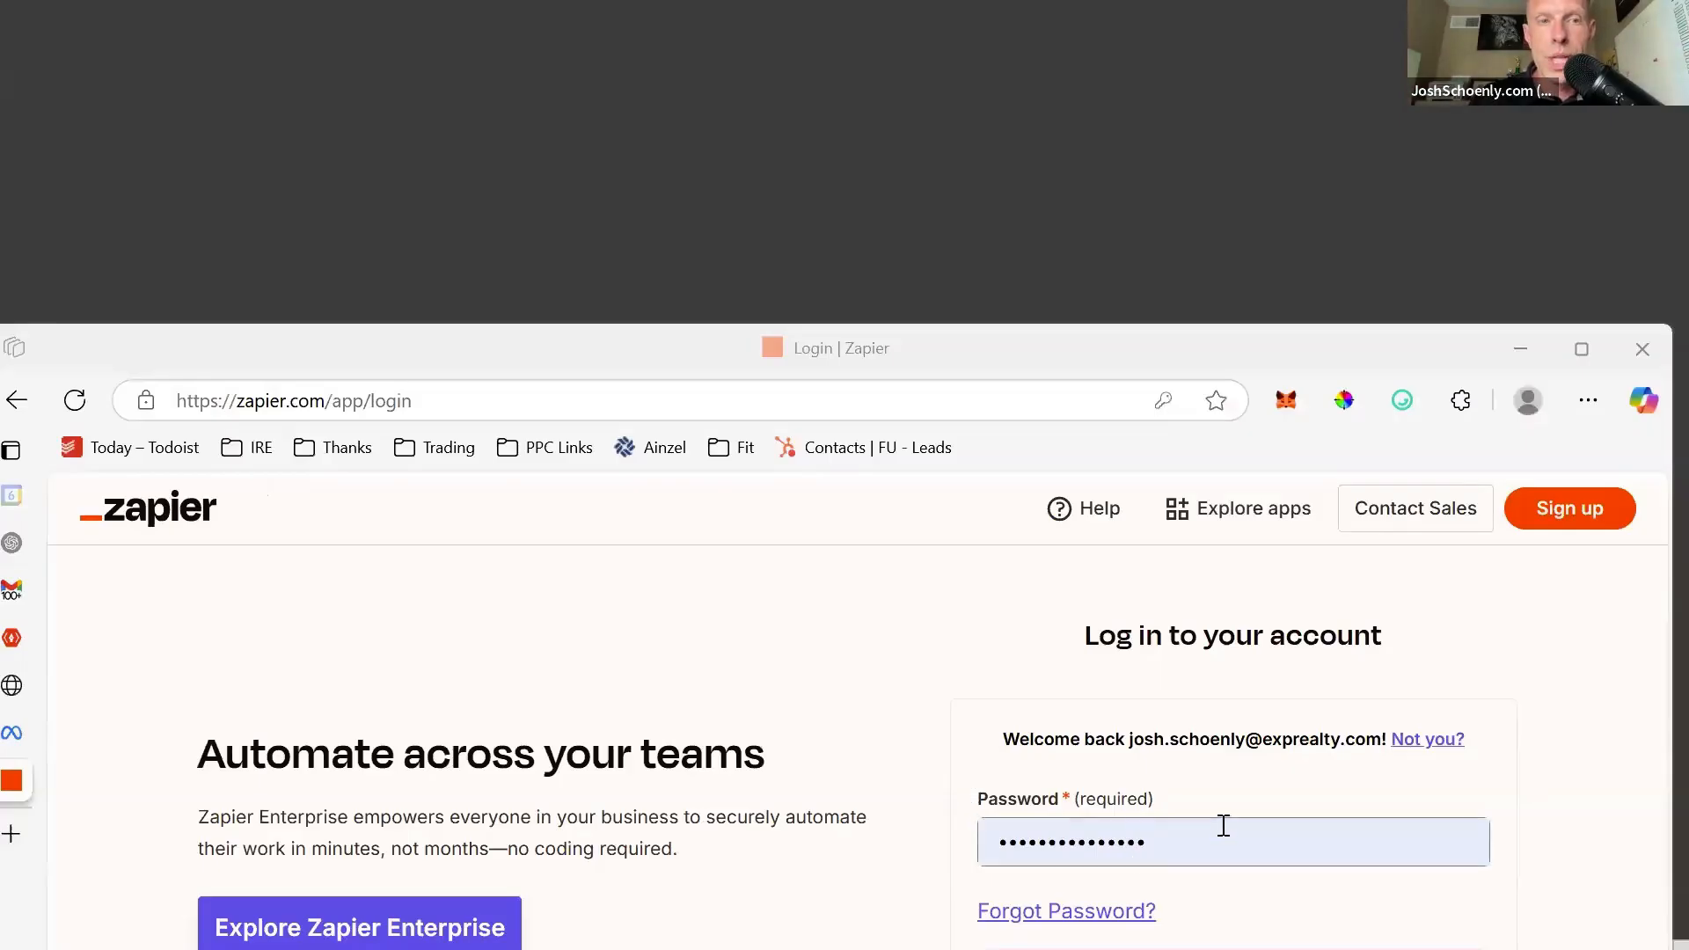
key("ctrl+a")
key("ctrl+v")
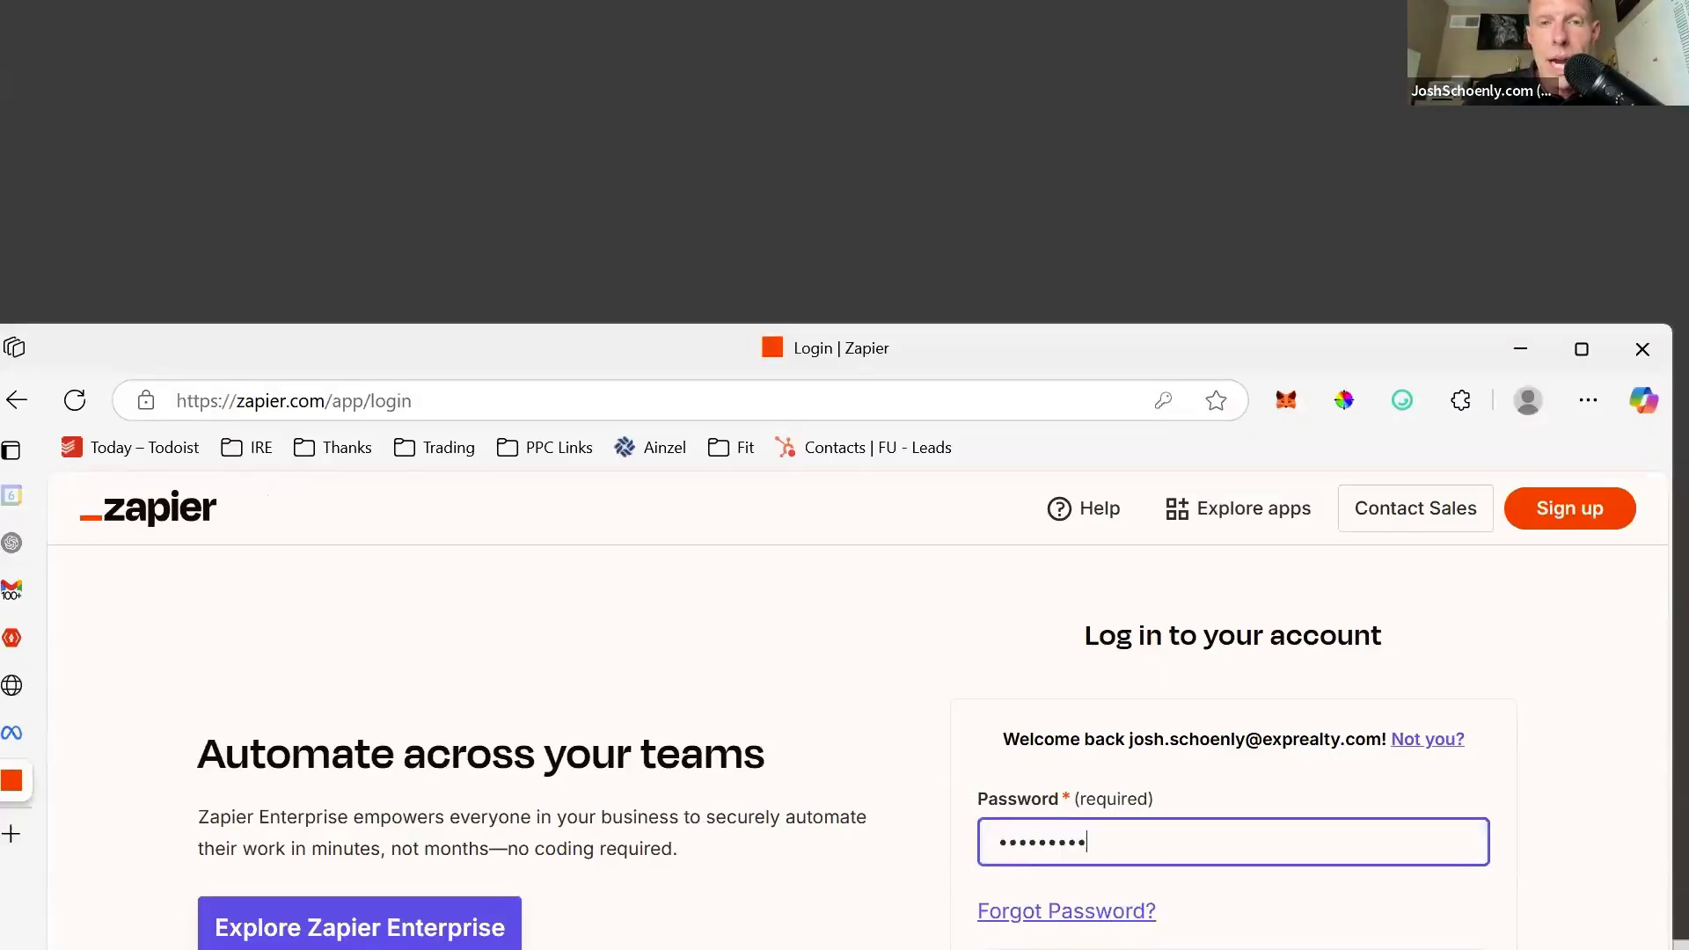
key("Return")
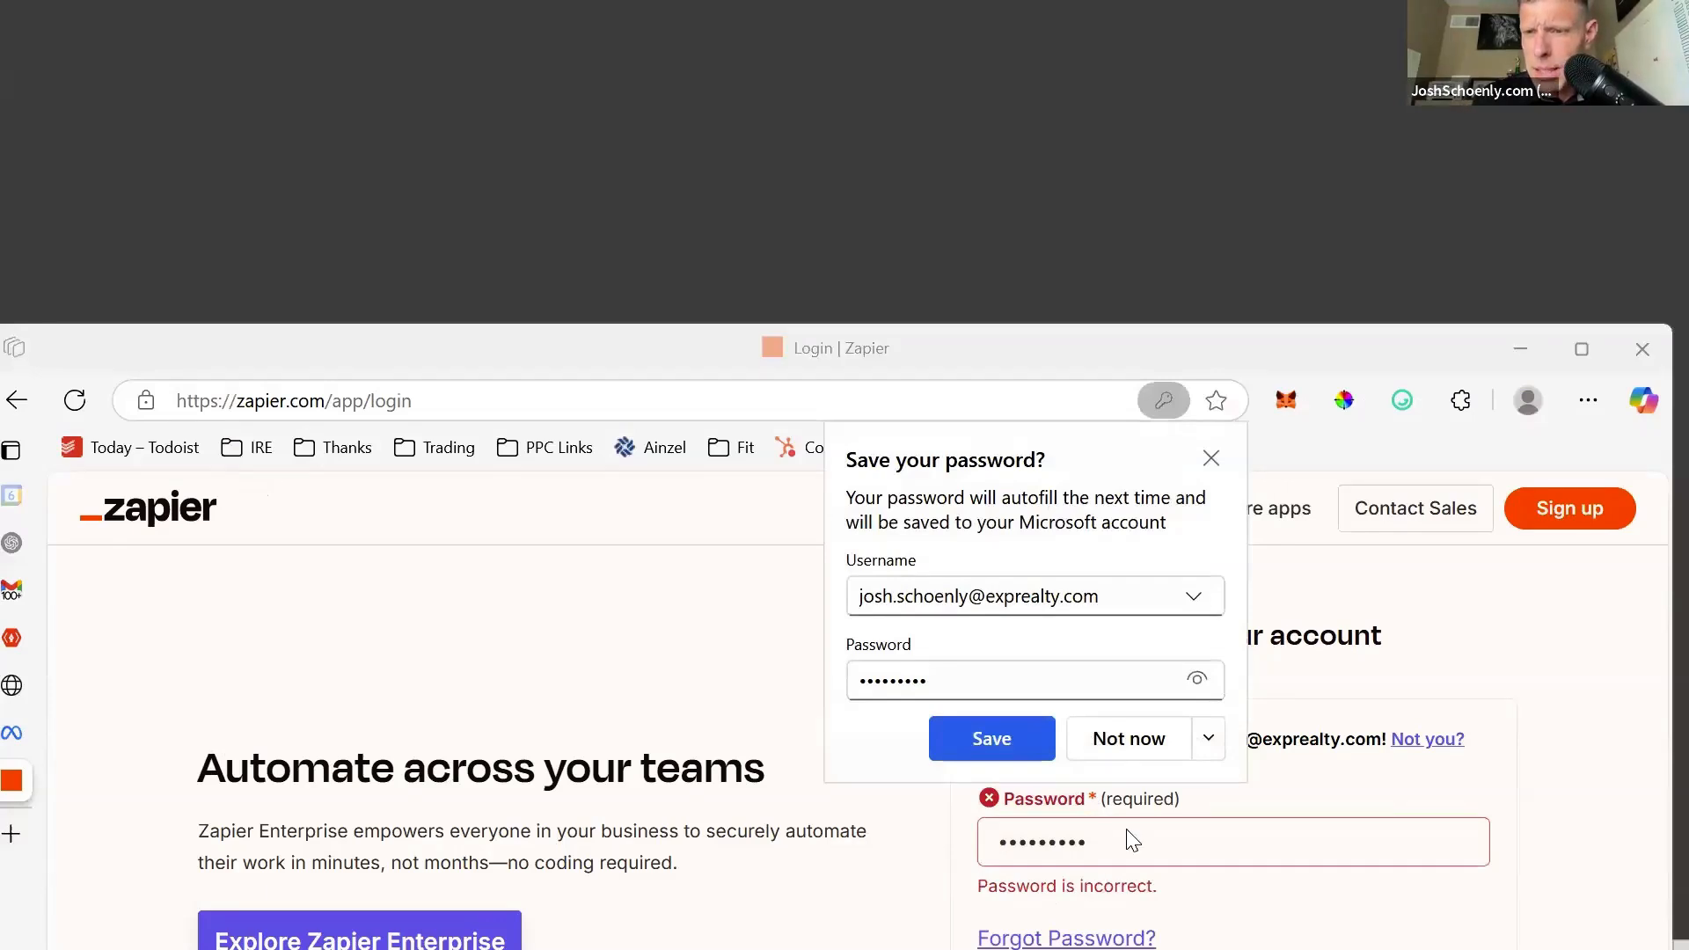
left_click(1101, 836)
key("BackSpace")
key("Return")
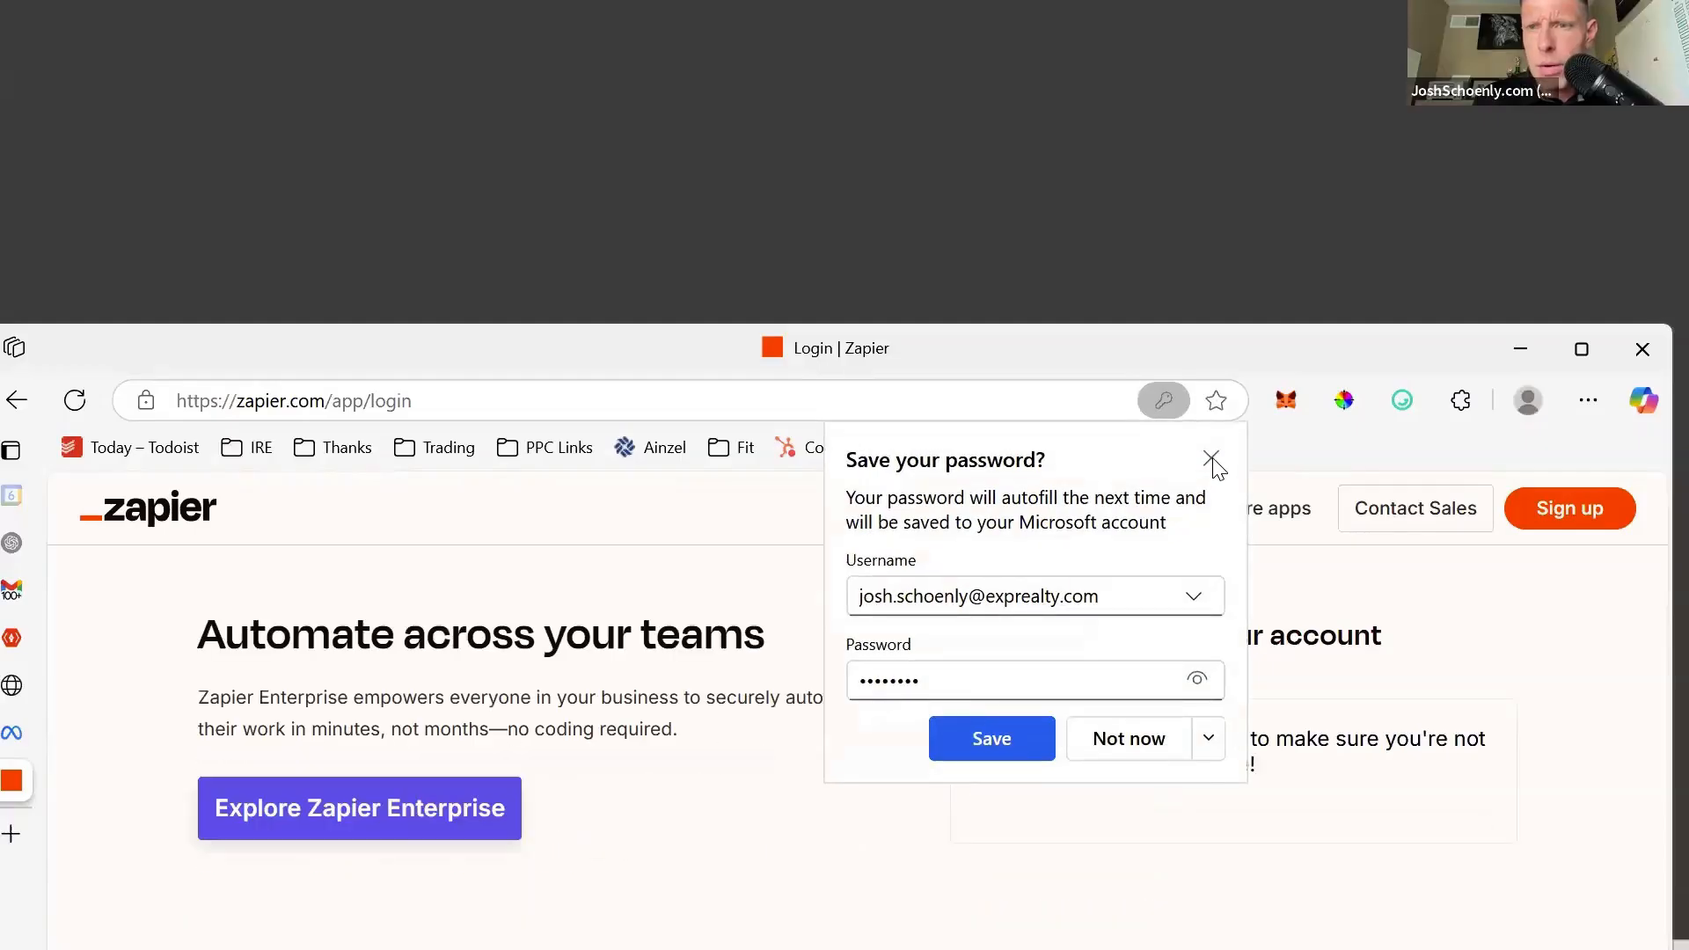
left_click(1212, 460)
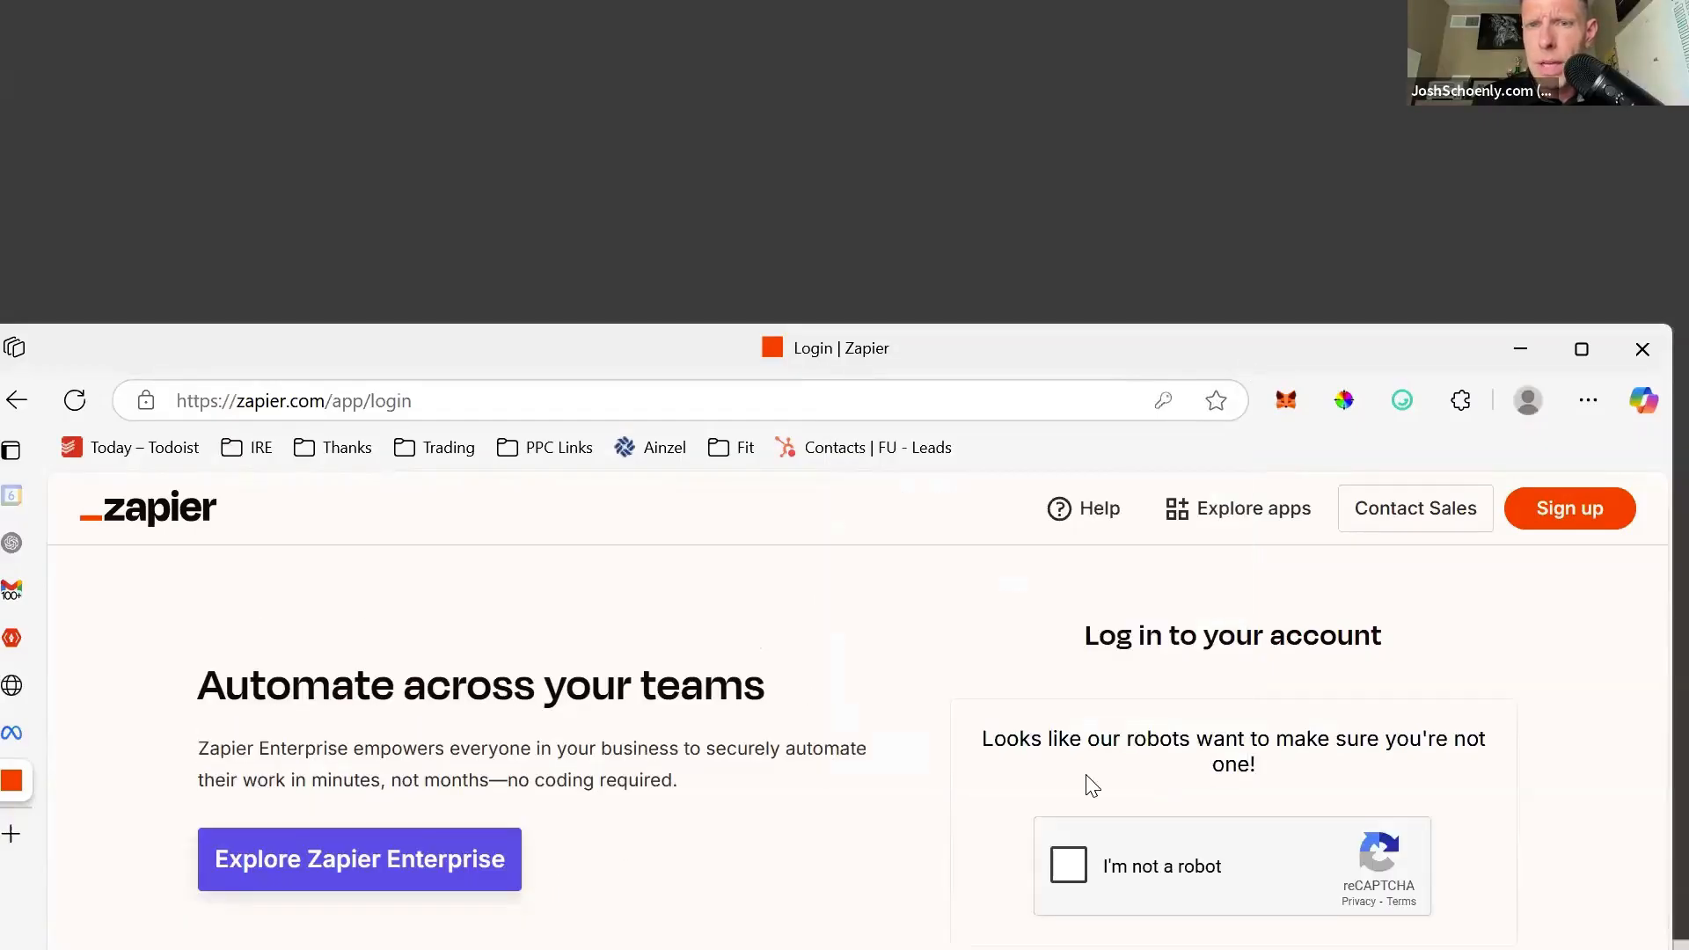
left_click(1067, 865)
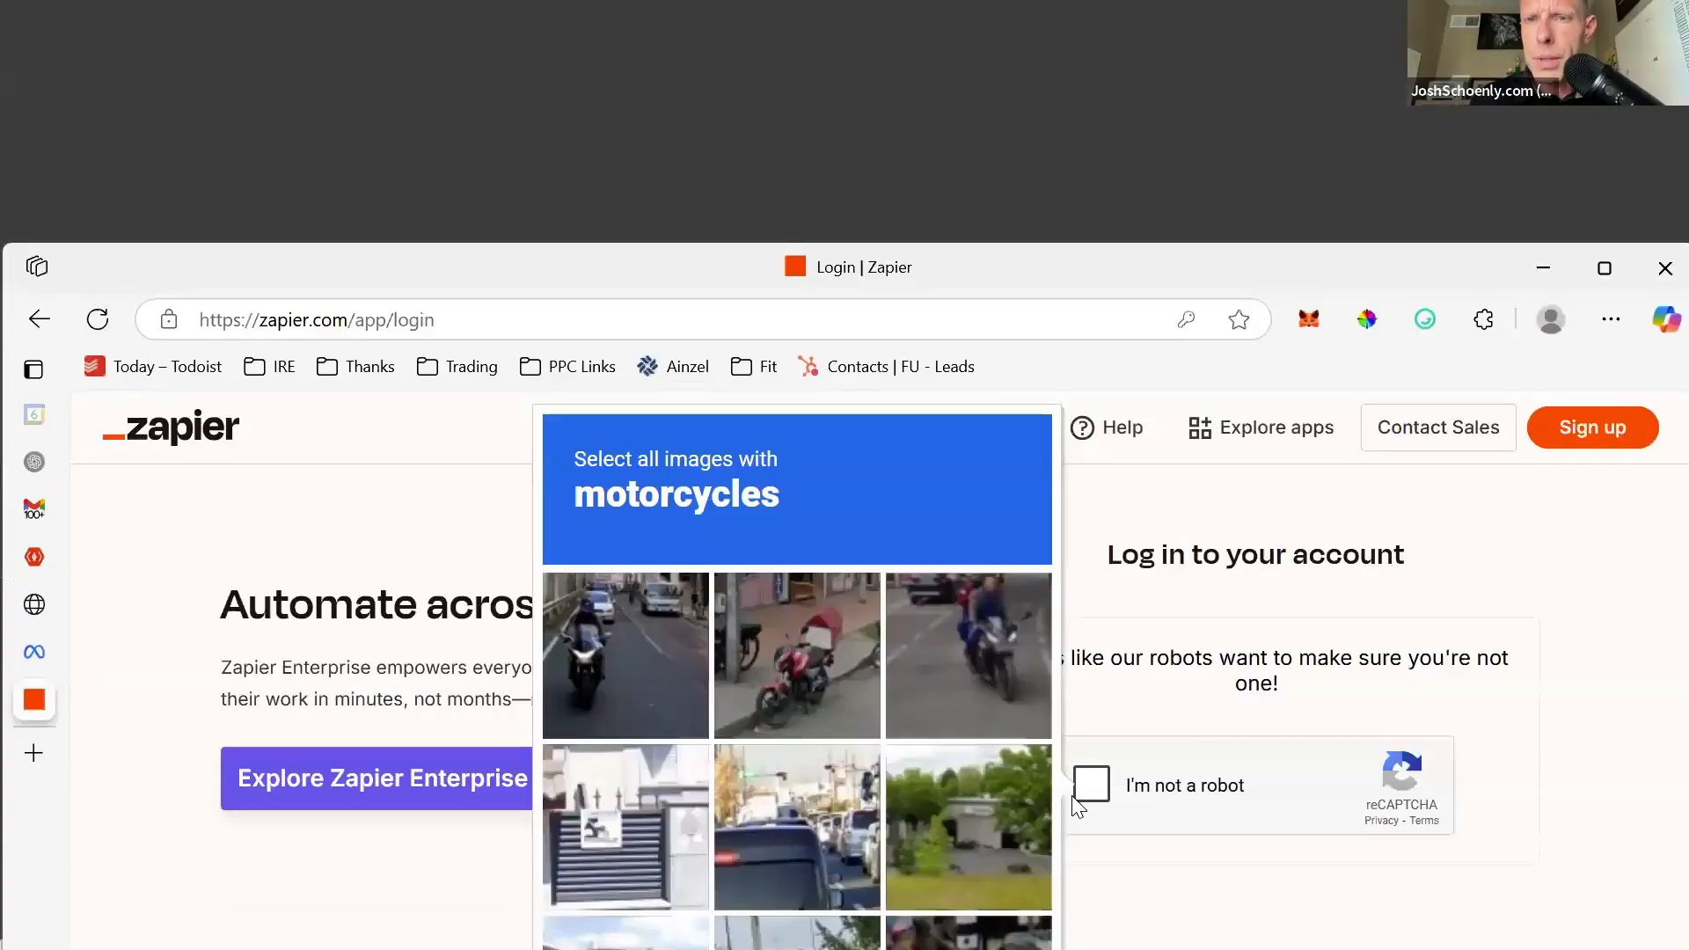
left_click(39, 318)
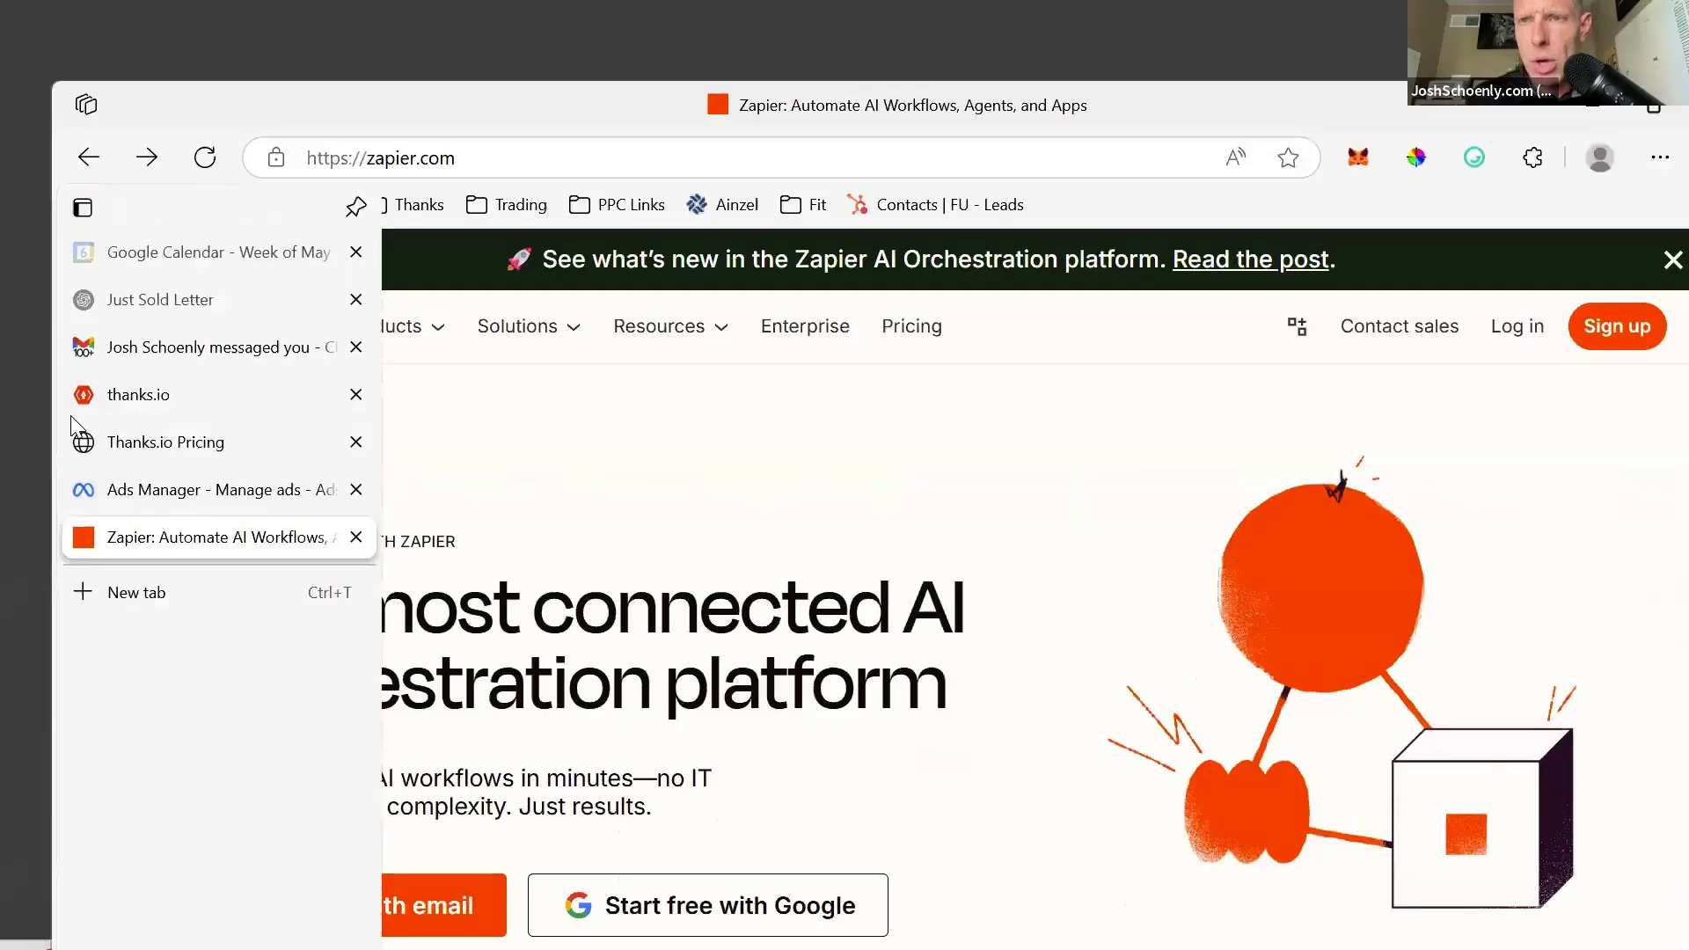
left_click(106, 388)
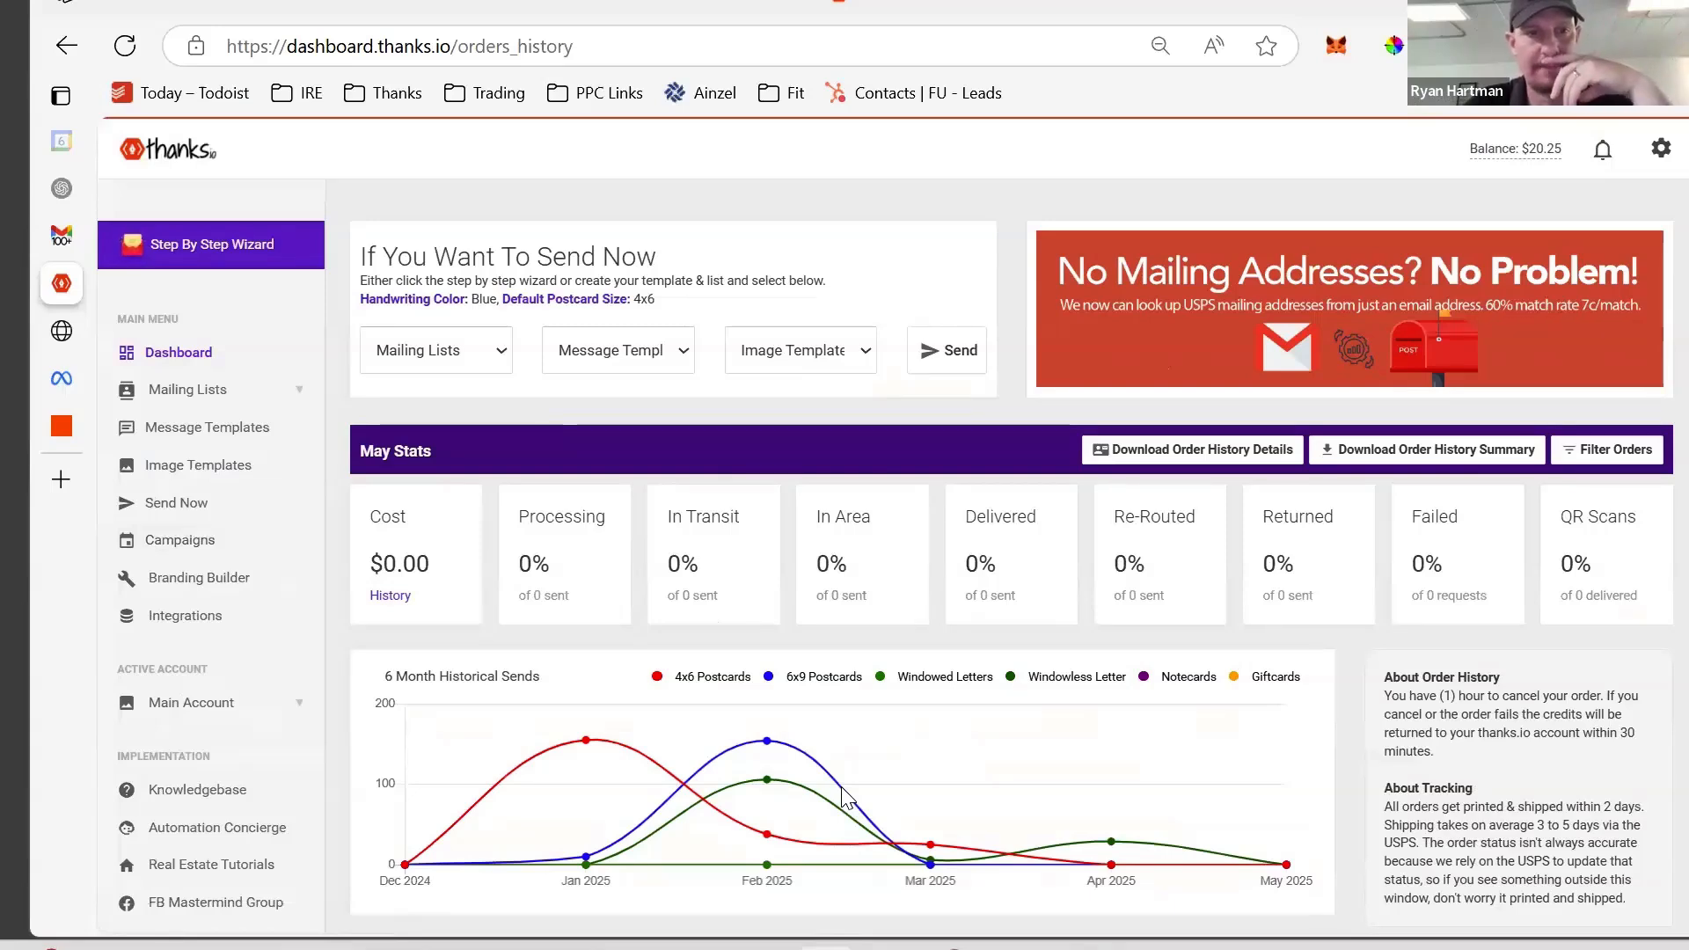
- Open the Branding Builder to view the saved contact details, headshot, accent colour and postcard previews
left_click(190, 584)
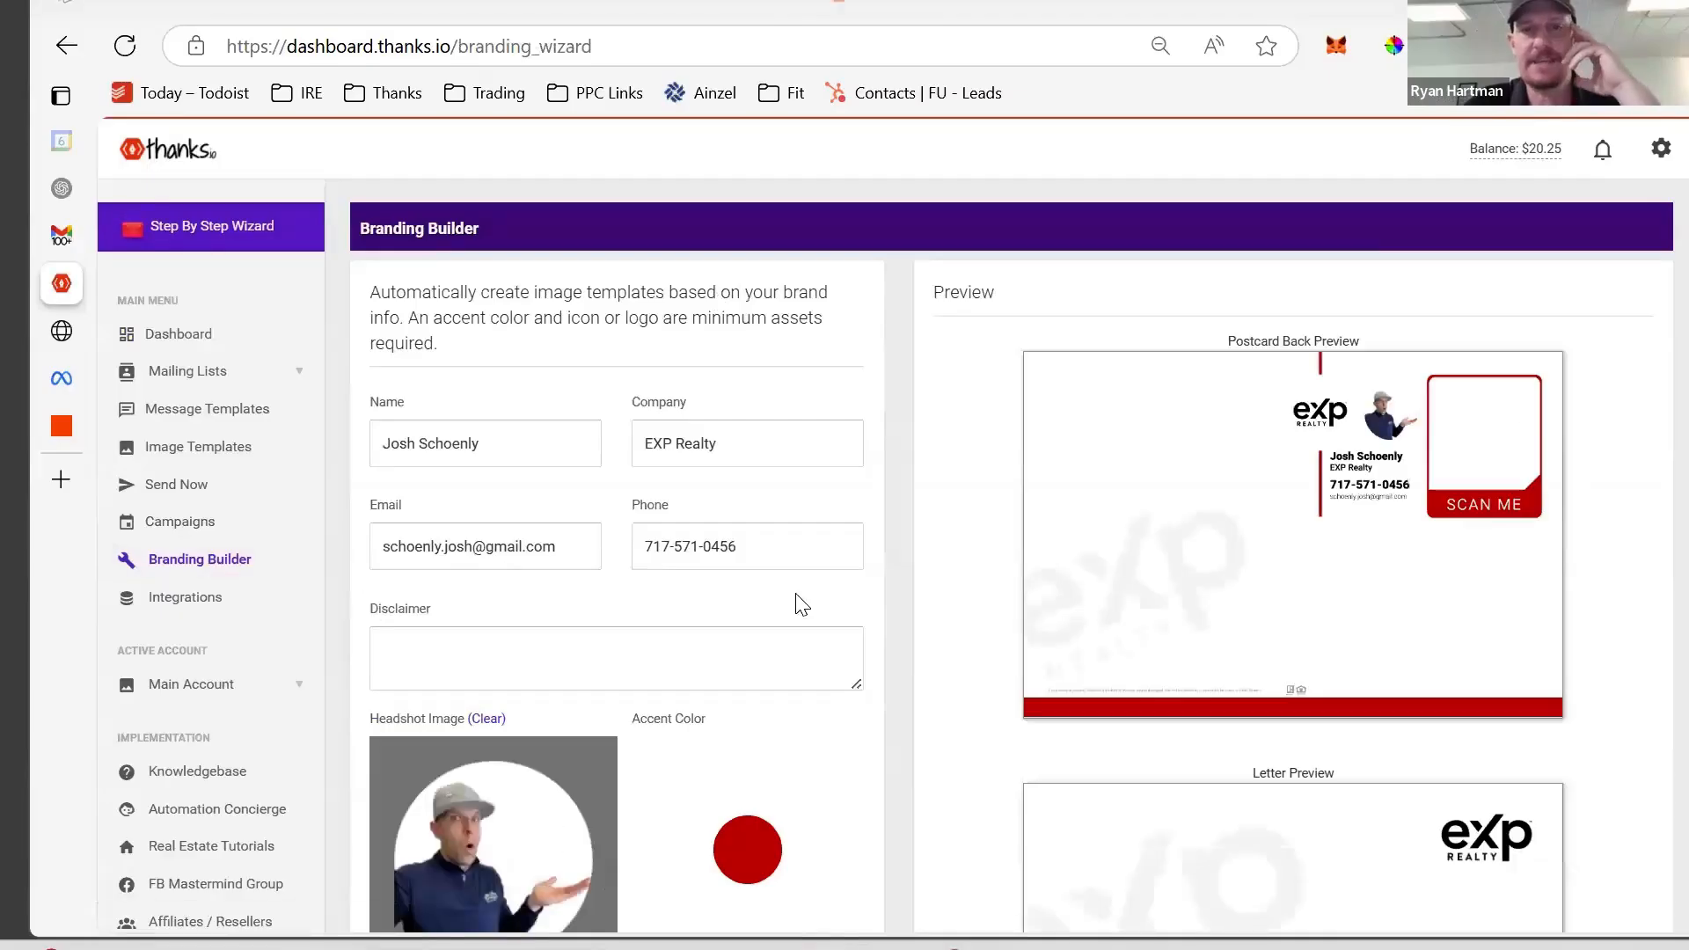
scroll(801, 605, "down", 3)
scroll(800, 604, "up", 2)
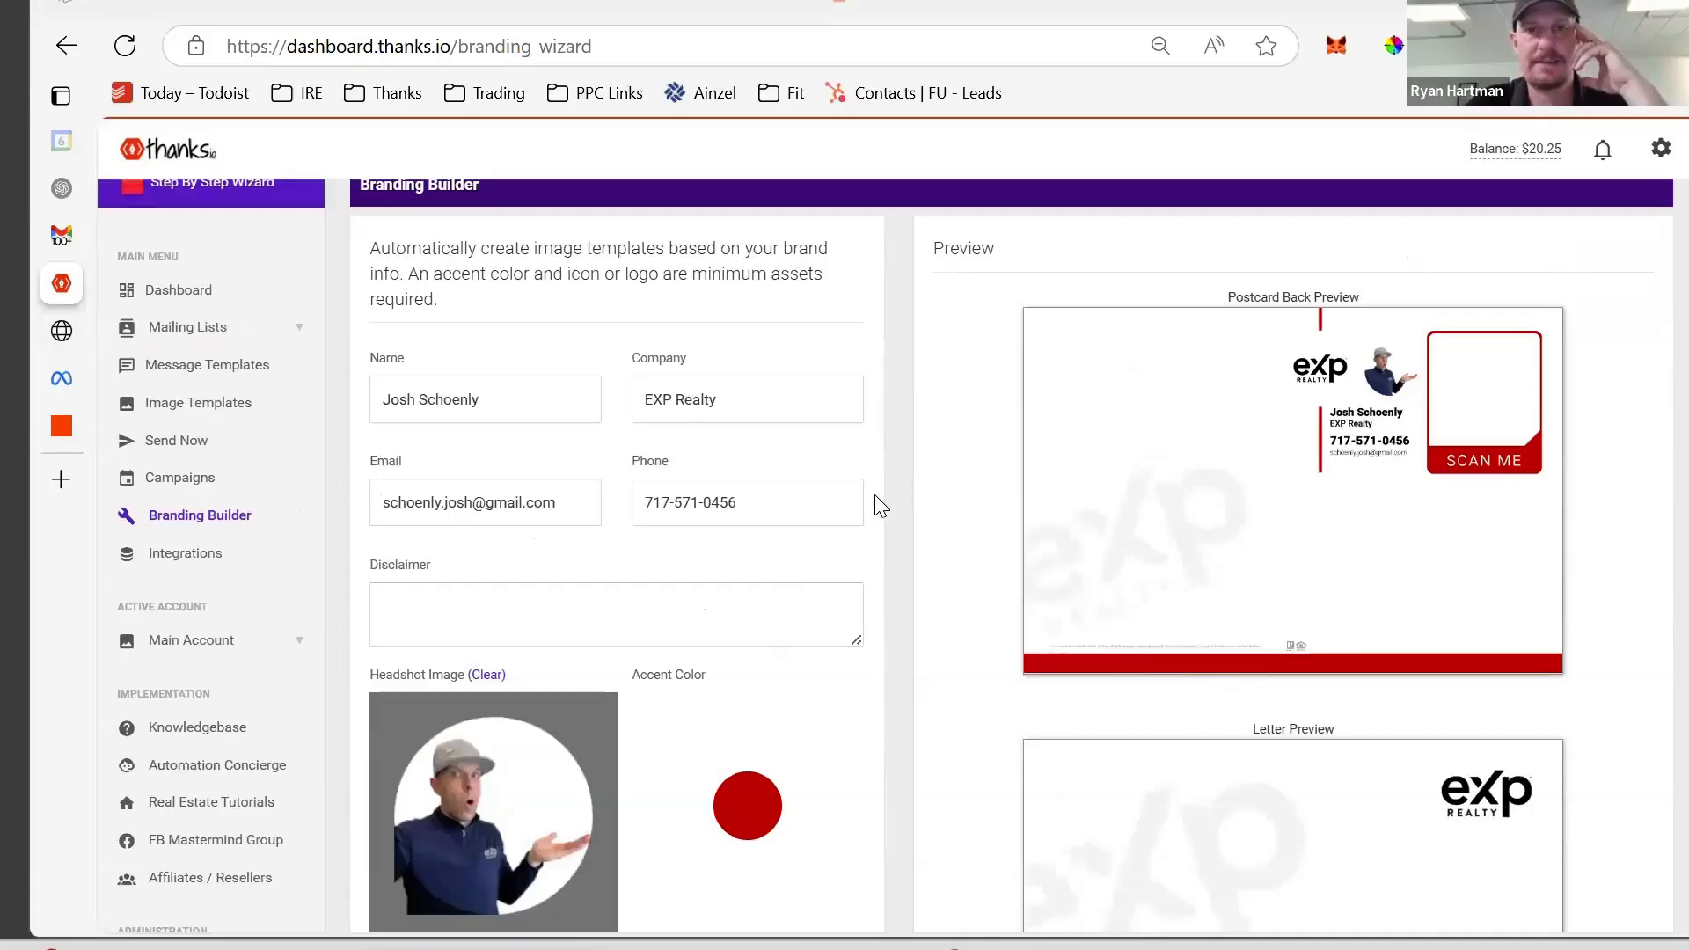
scroll(874, 501, "down", 3)
left_click(741, 584)
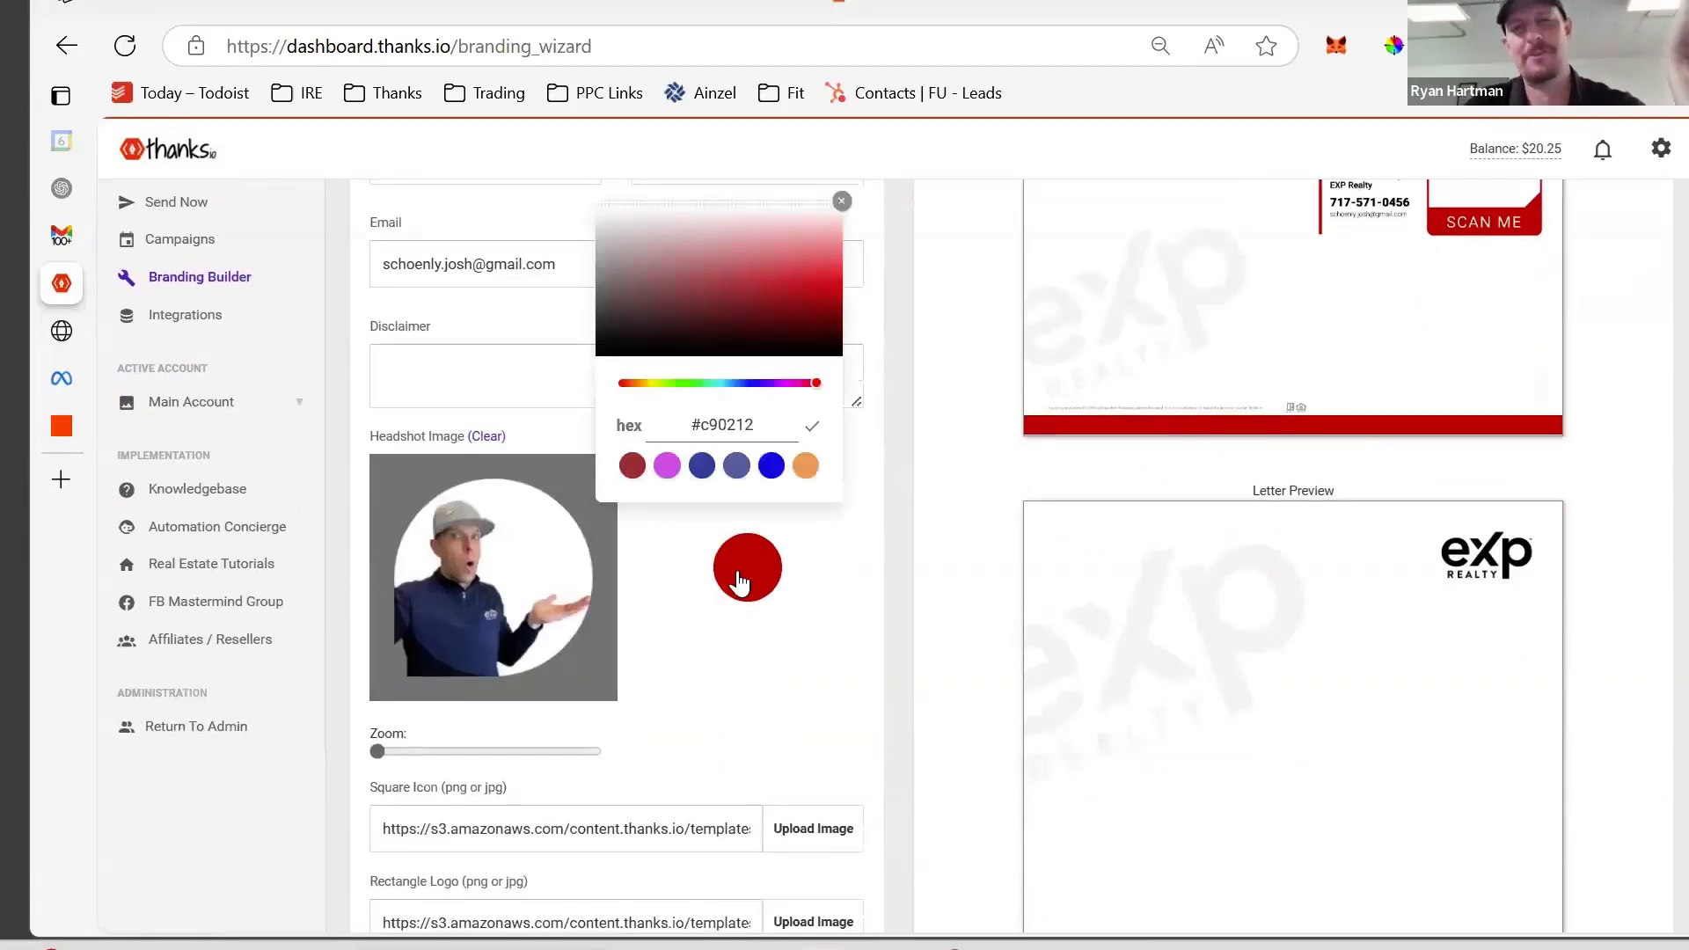
mouse_move(625, 320)
left_mouse_down()
mouse_move(605, 346)
mouse_move(656, 352)
mouse_move(804, 260)
left_mouse_up()
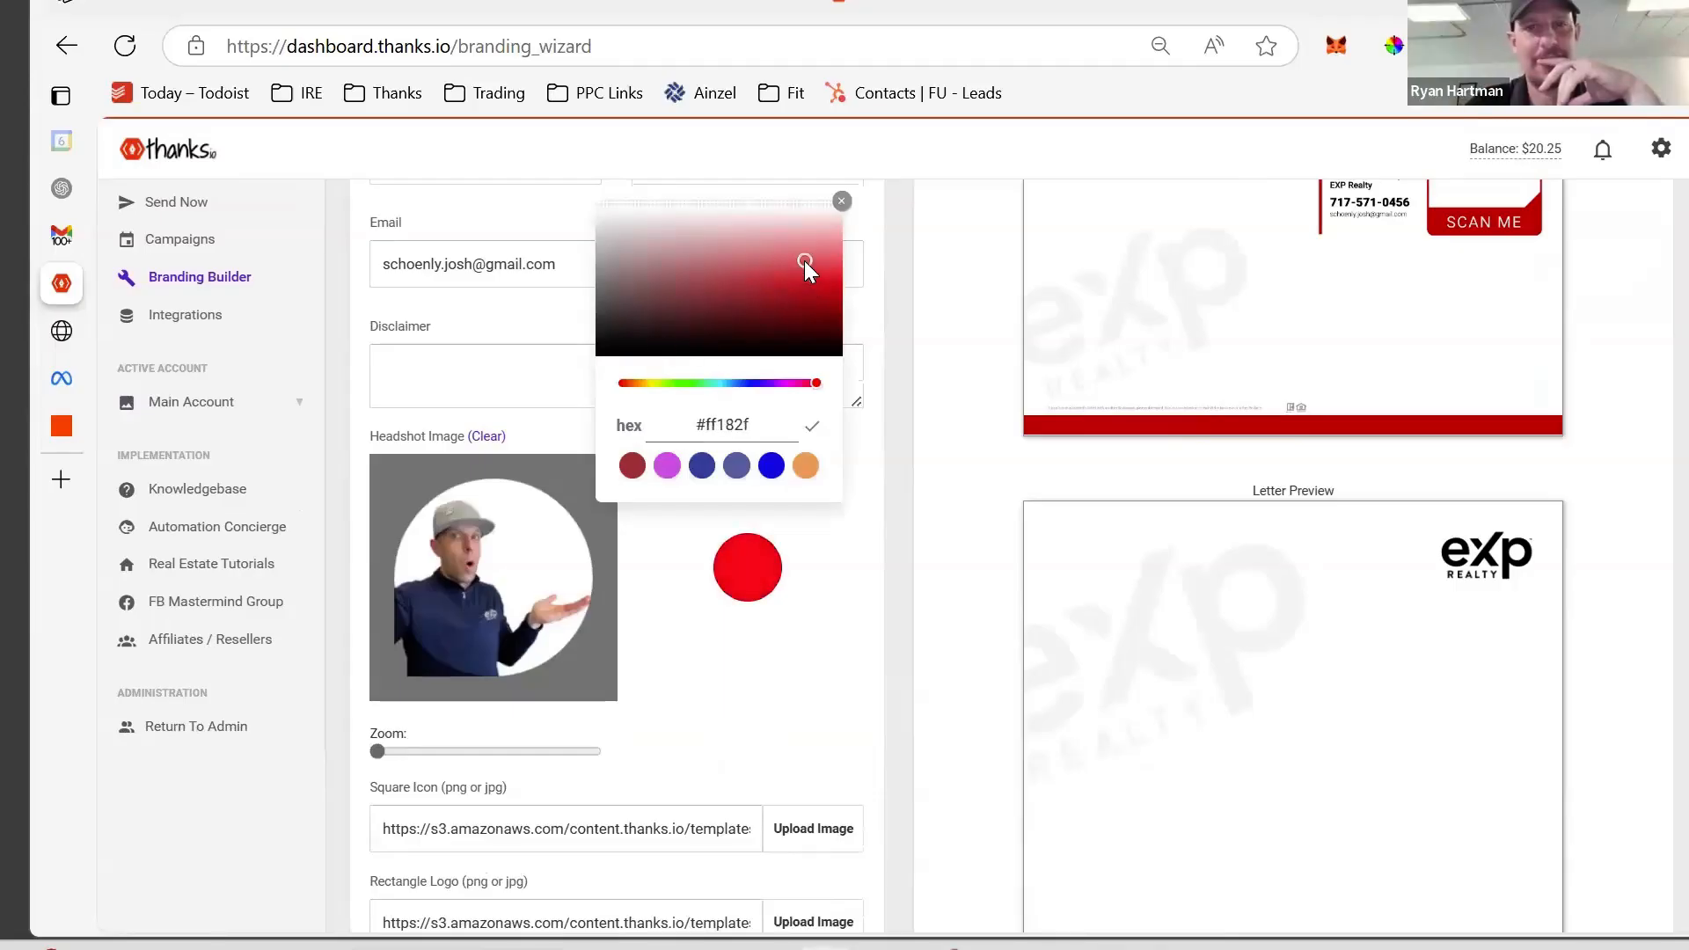
left_click(492, 48)
key("Return")
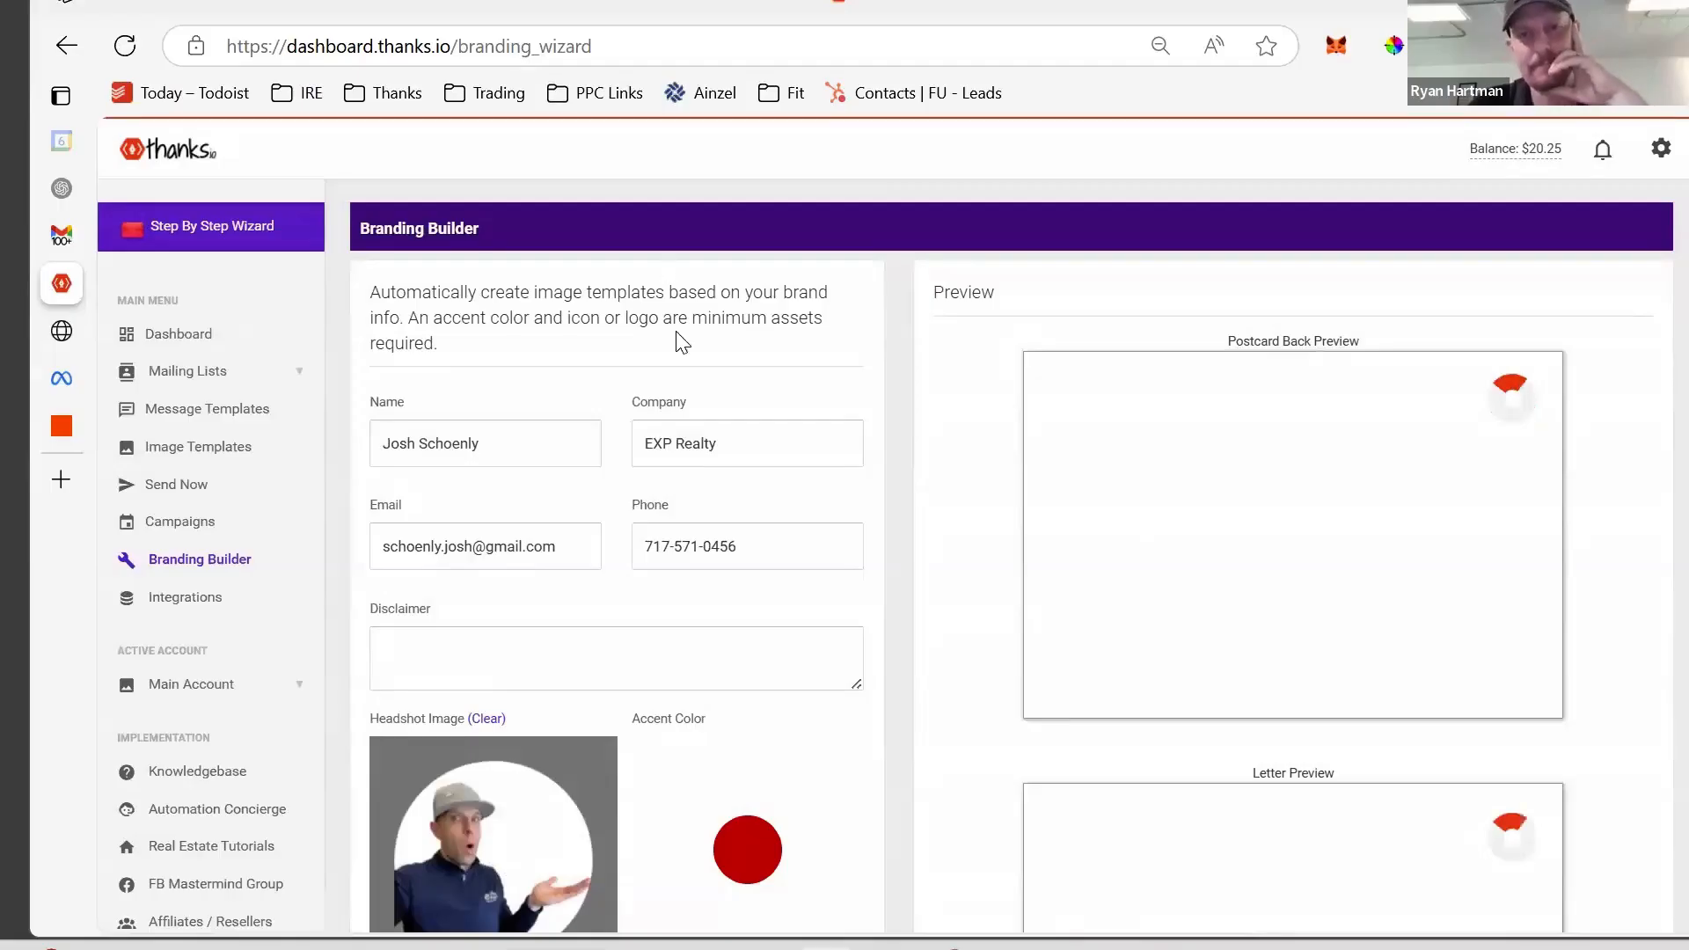
scroll(893, 515, "down", 1)
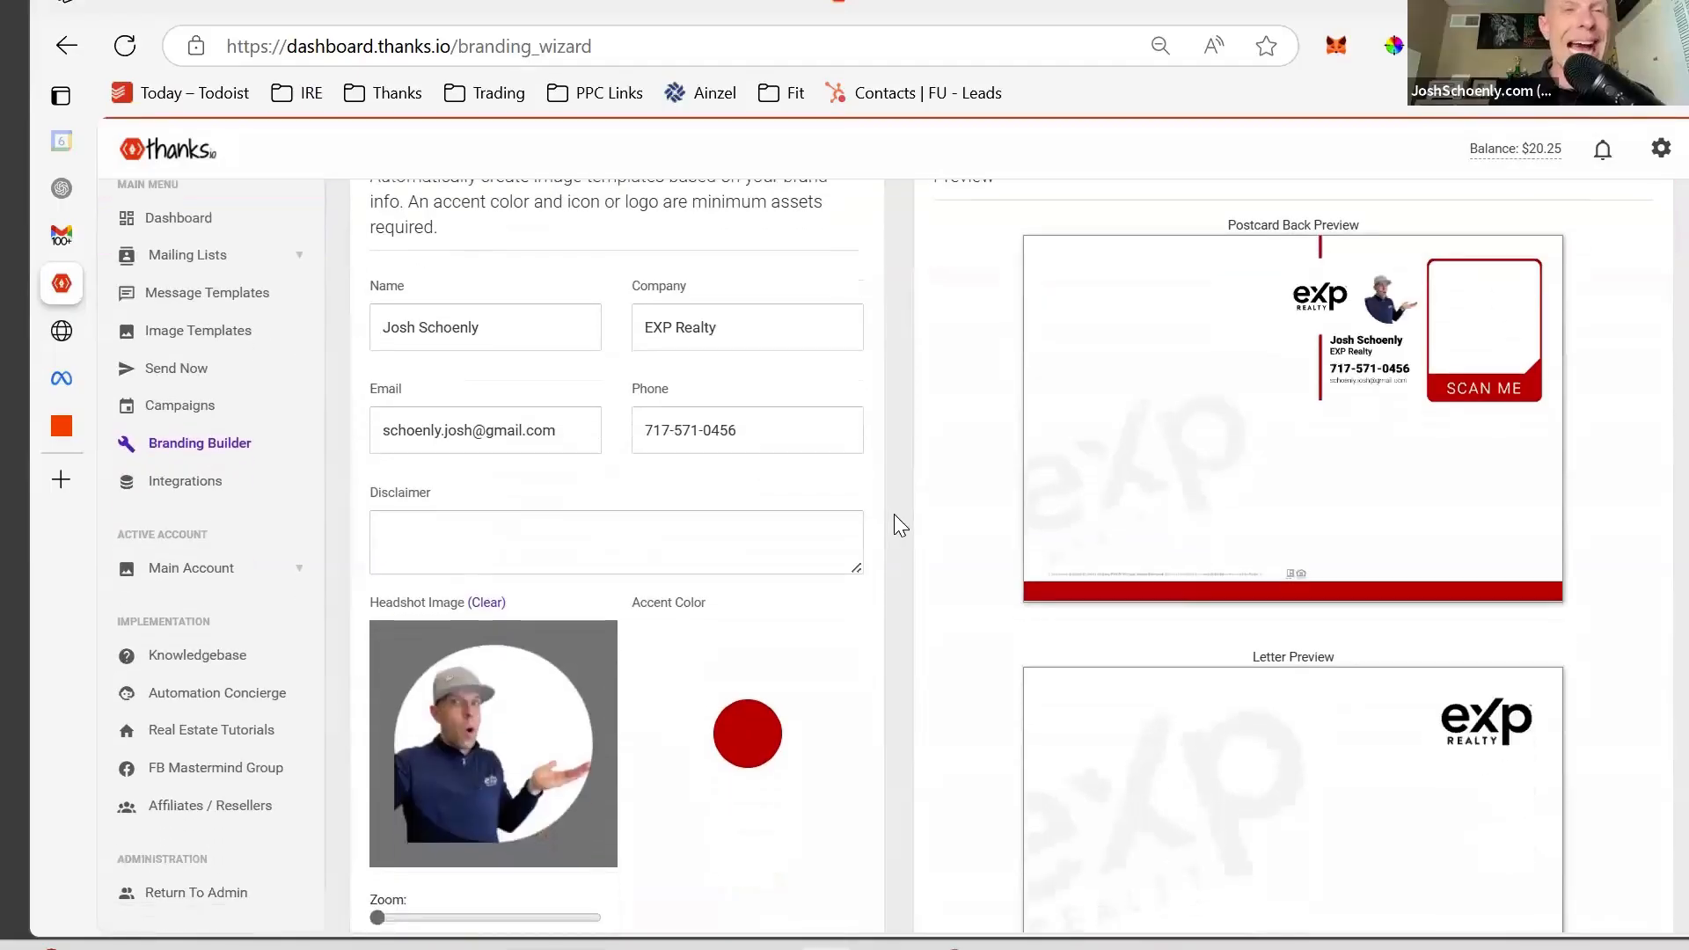
scroll(893, 514, "up", 1)
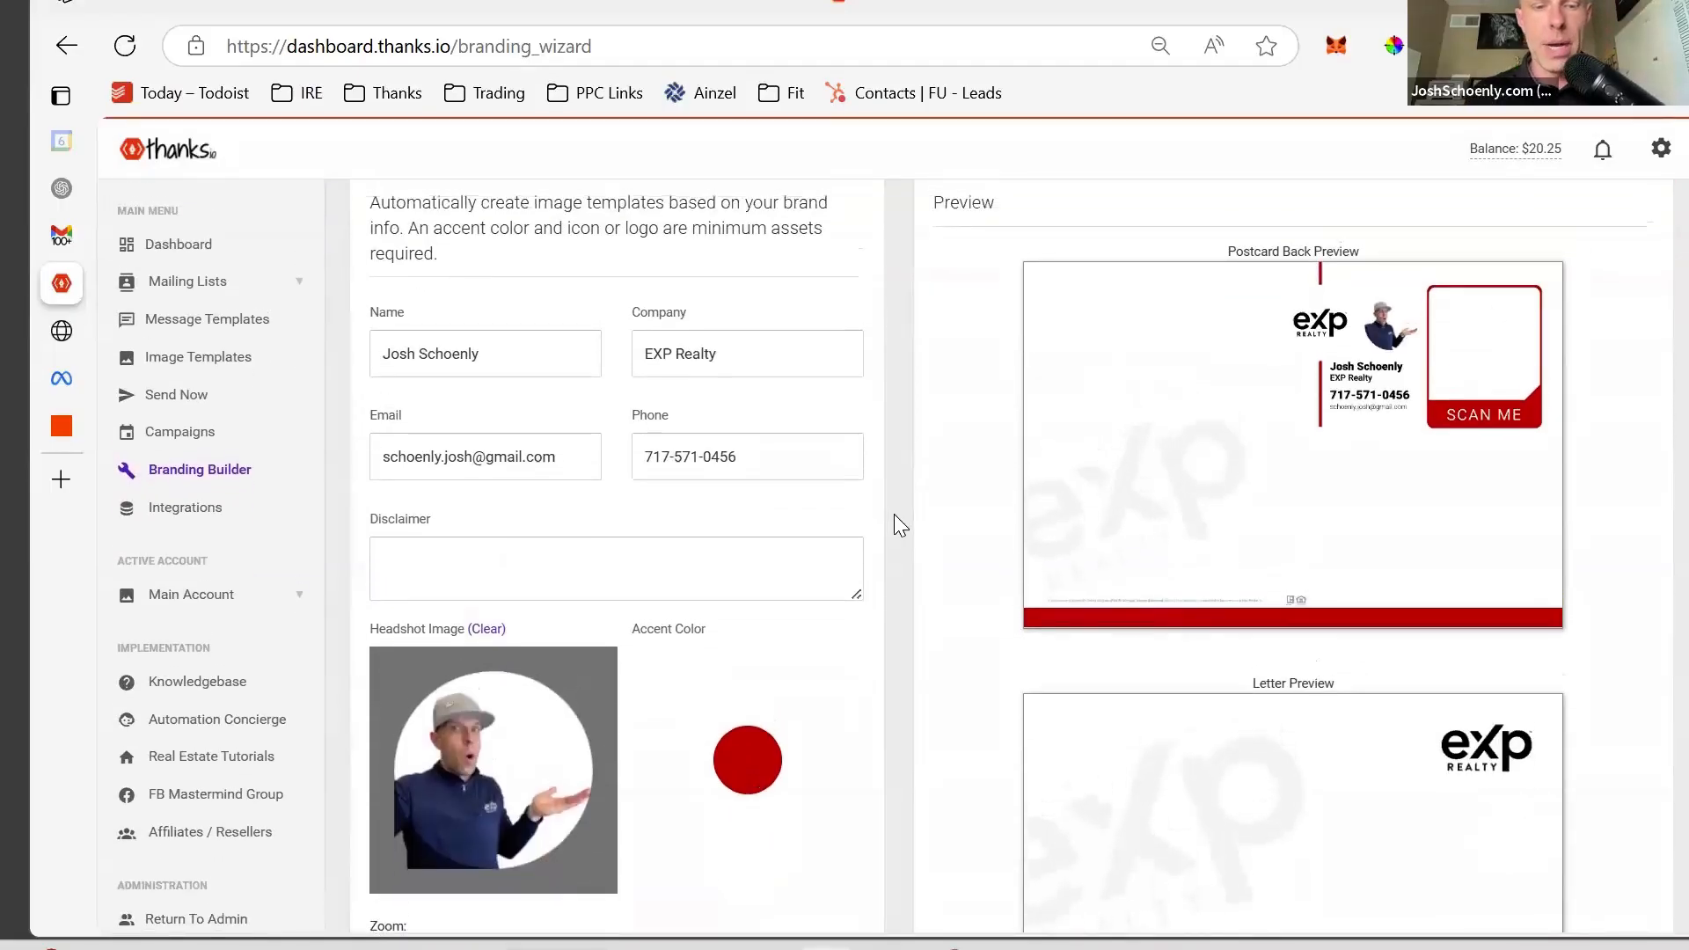
scroll(894, 514, "down", 2)
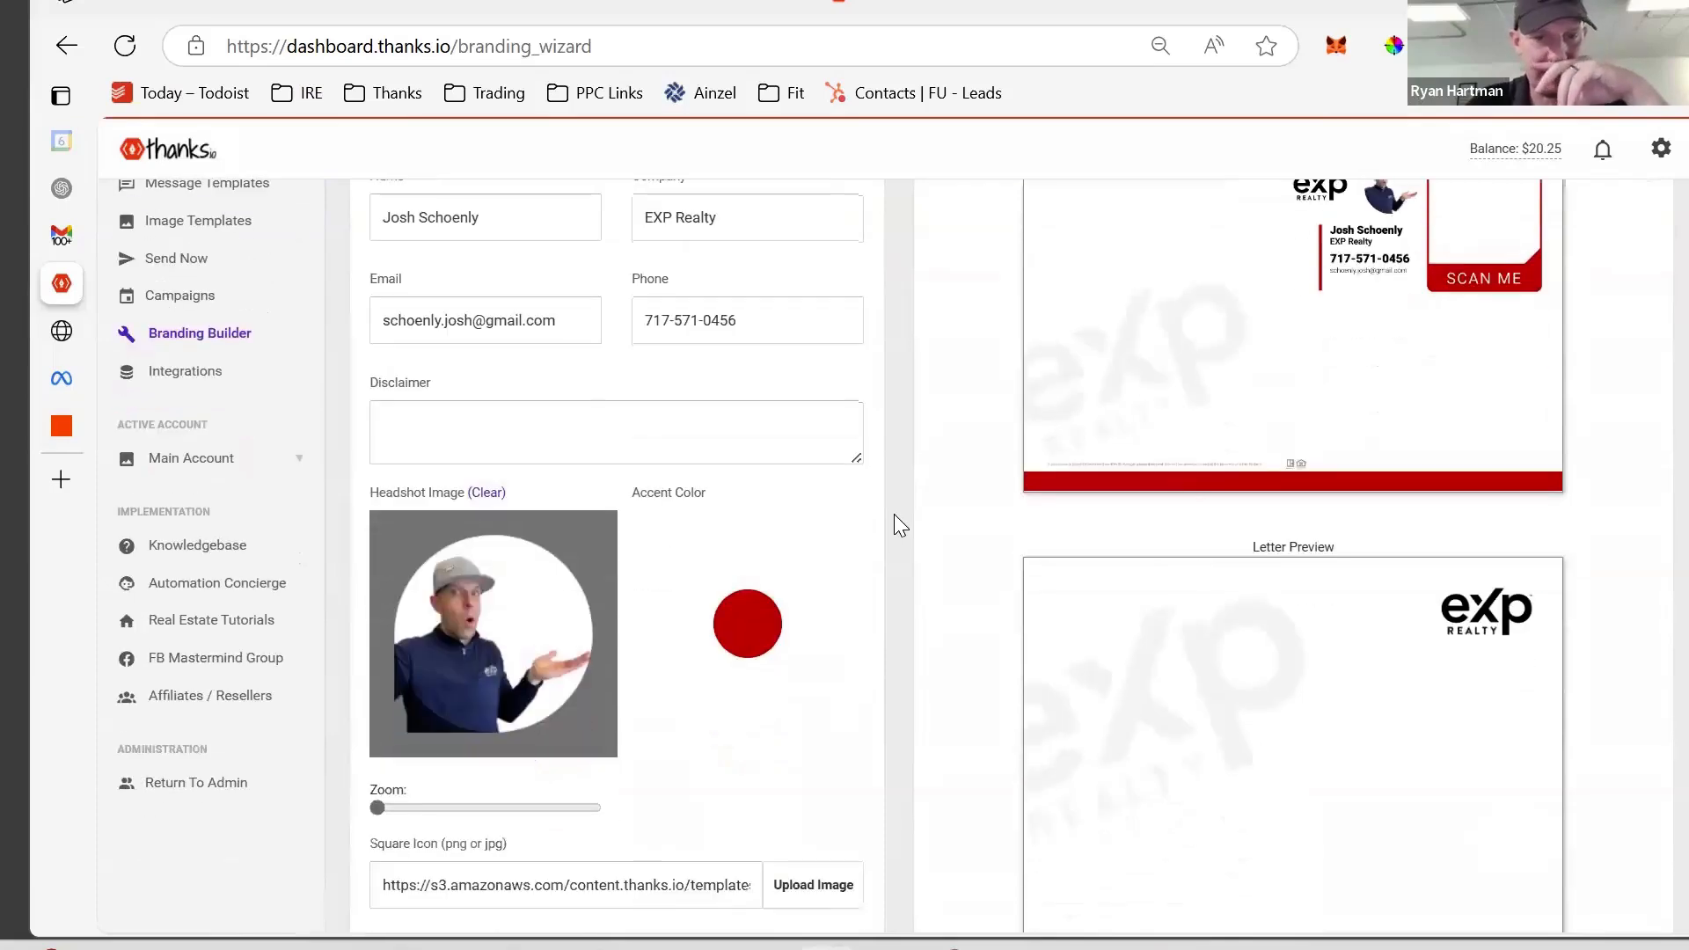
scroll(894, 514, "down", 1)
scroll(894, 525, "up", 1)
scroll(893, 519, "down", 1)
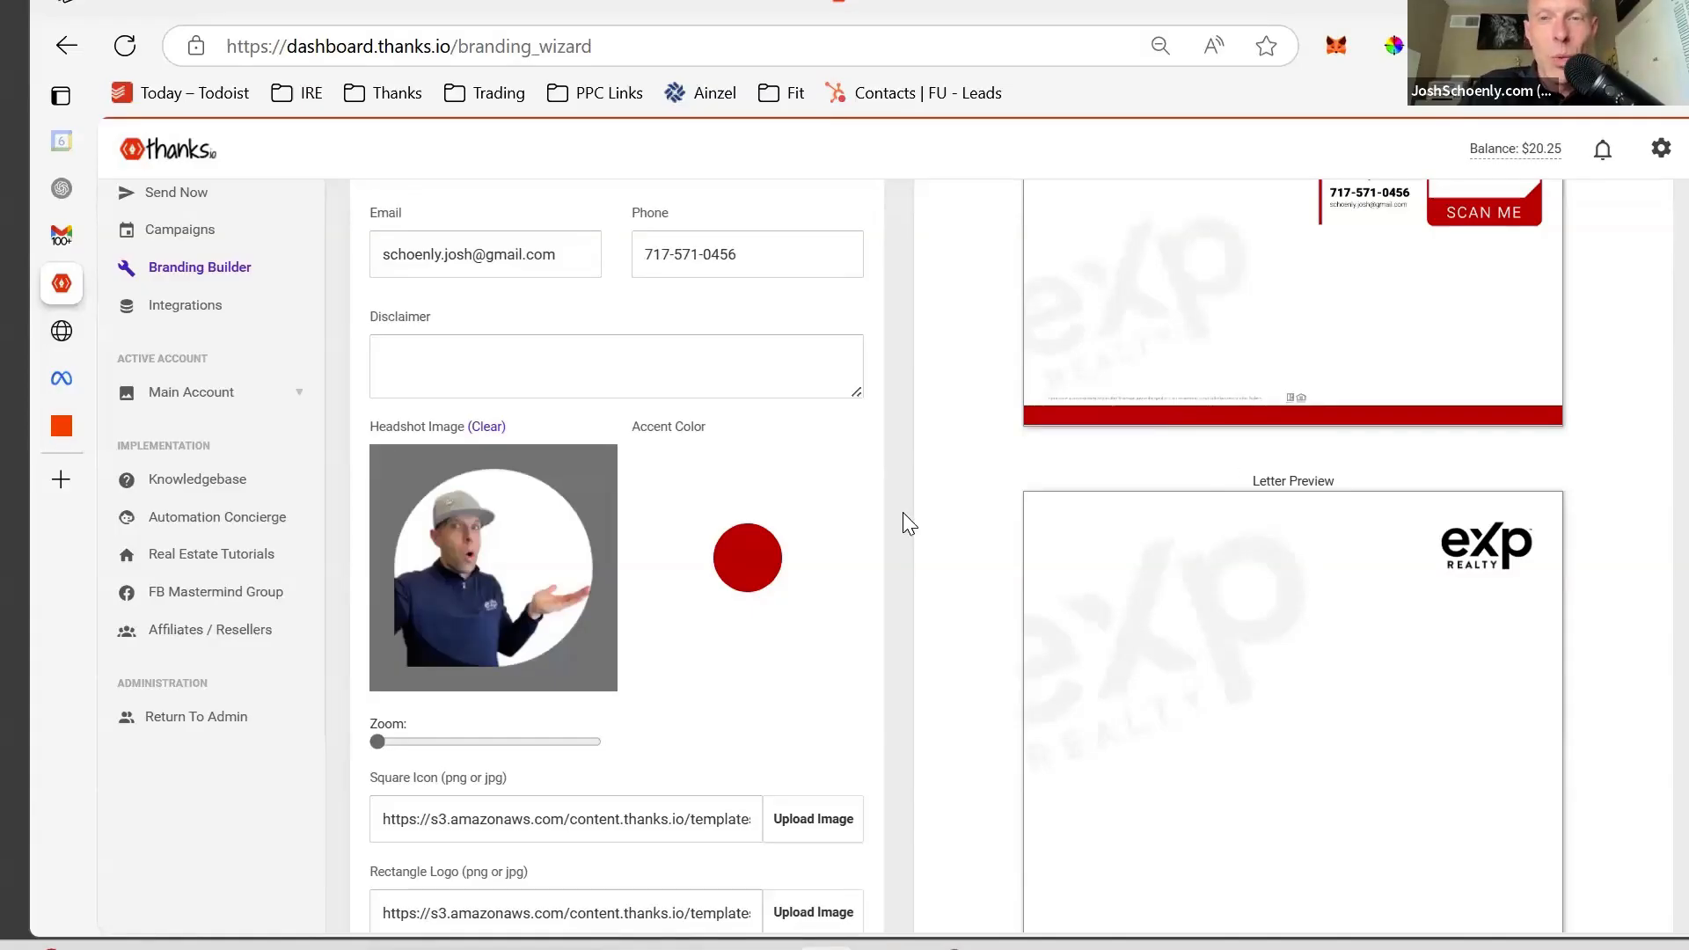
scroll(1652, 431, "down", 5)
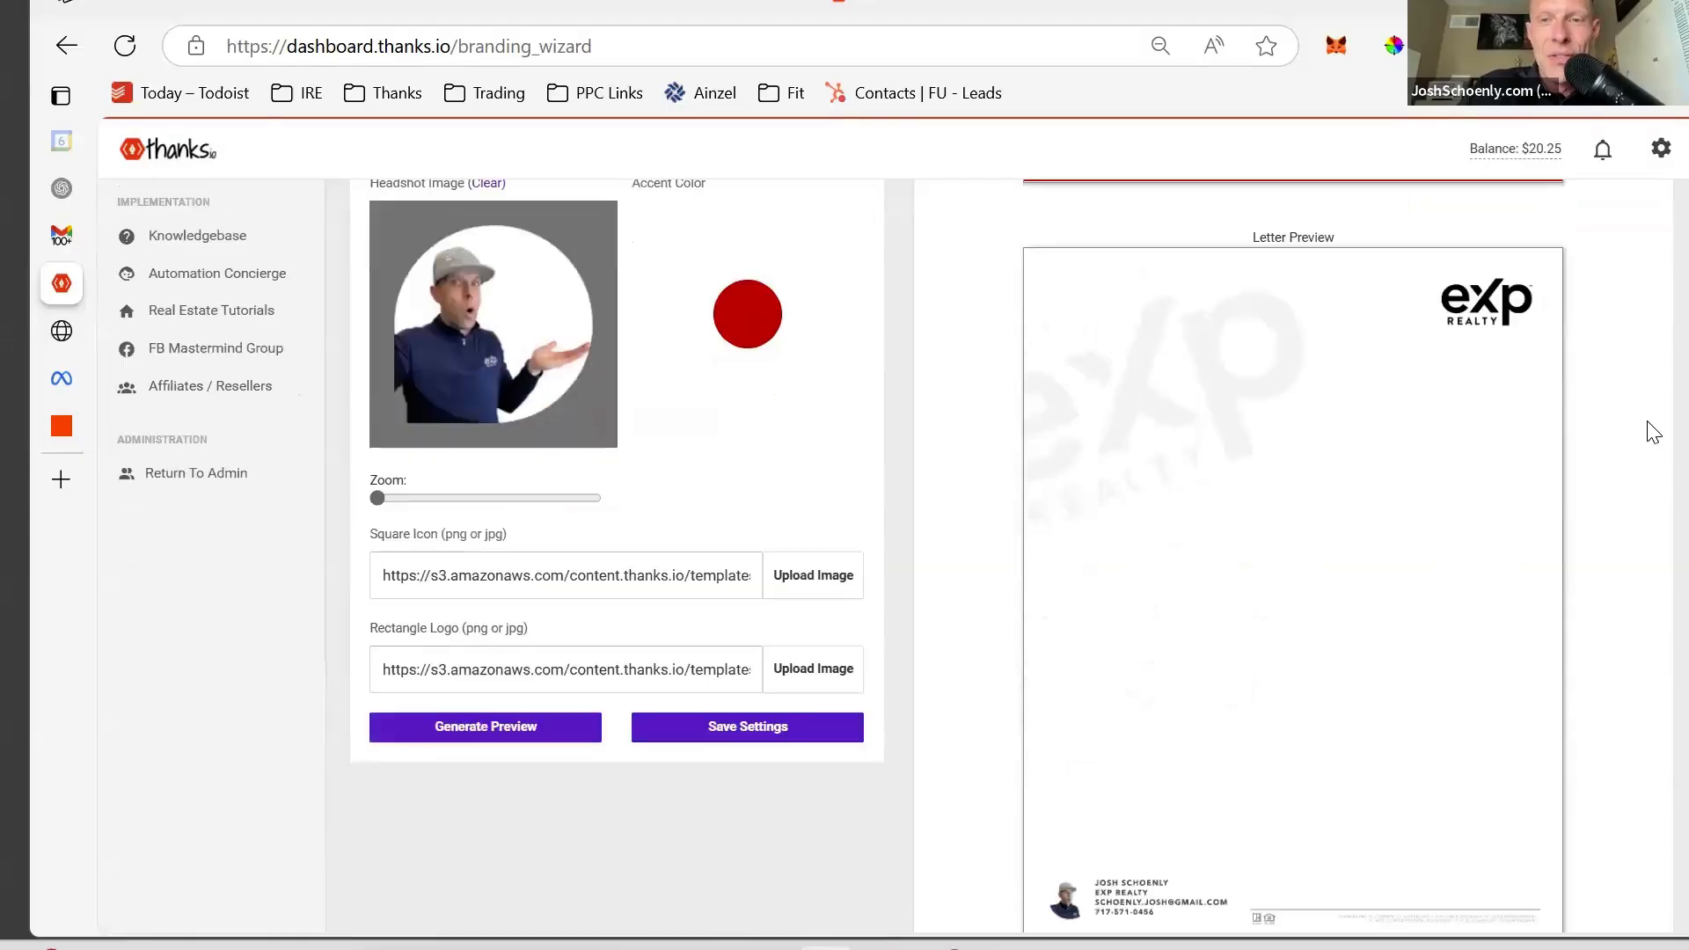
scroll(1652, 431, "up", 8)
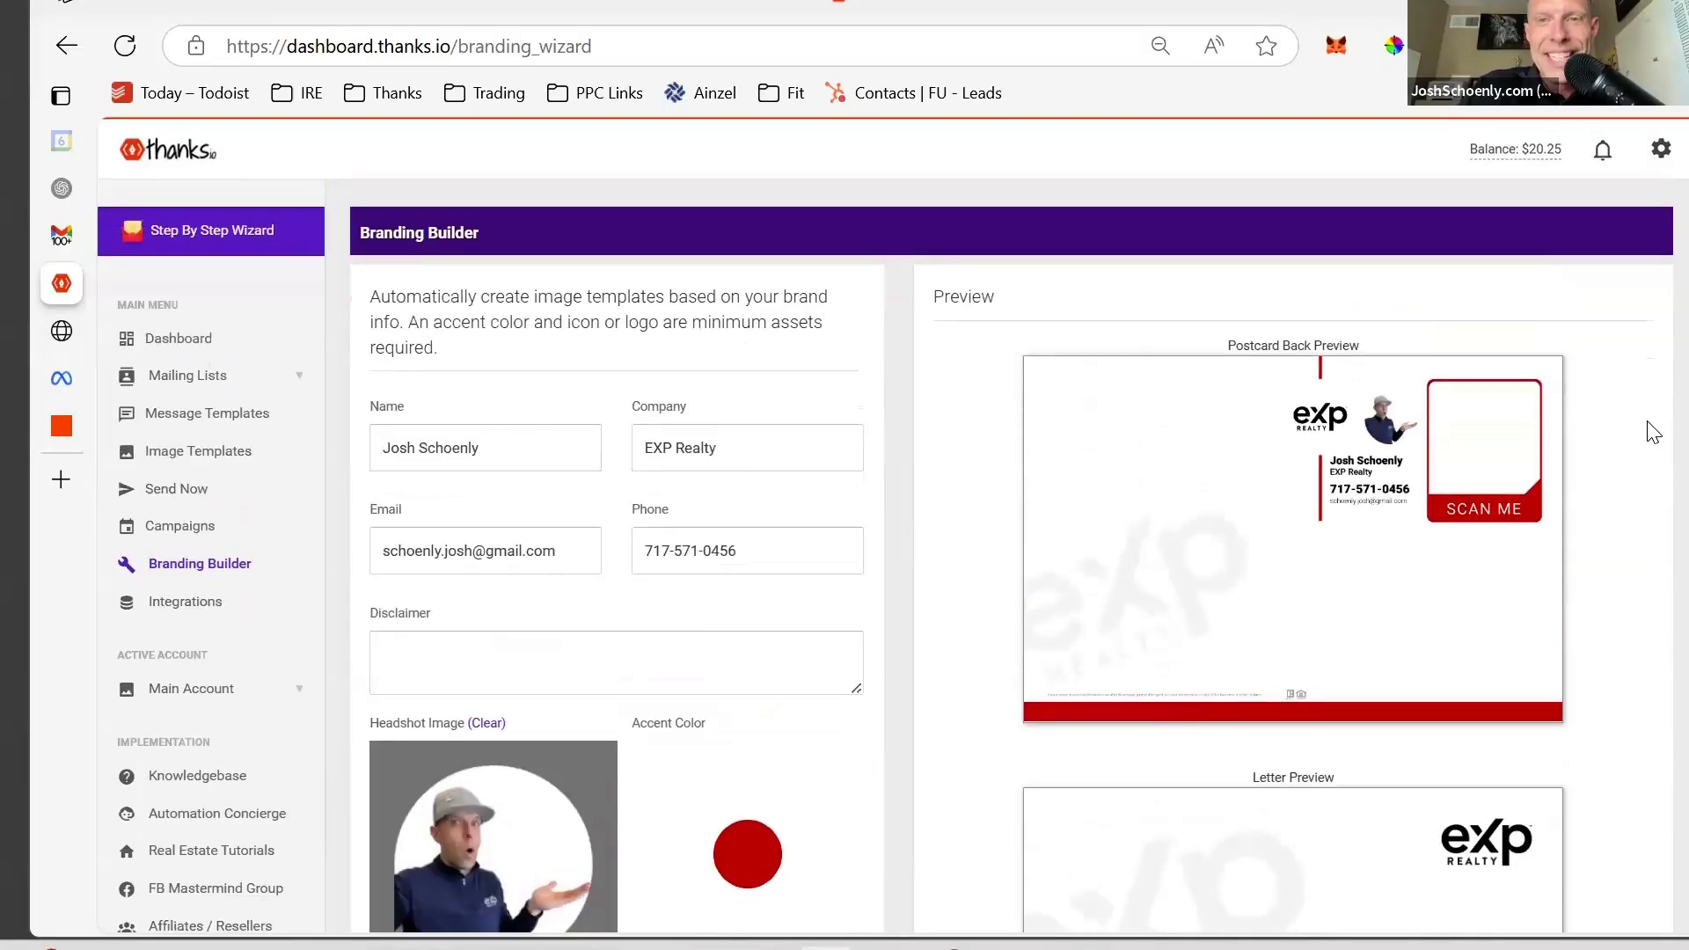
scroll(1652, 431, "down", 2)
scroll(1652, 431, "down", 2)
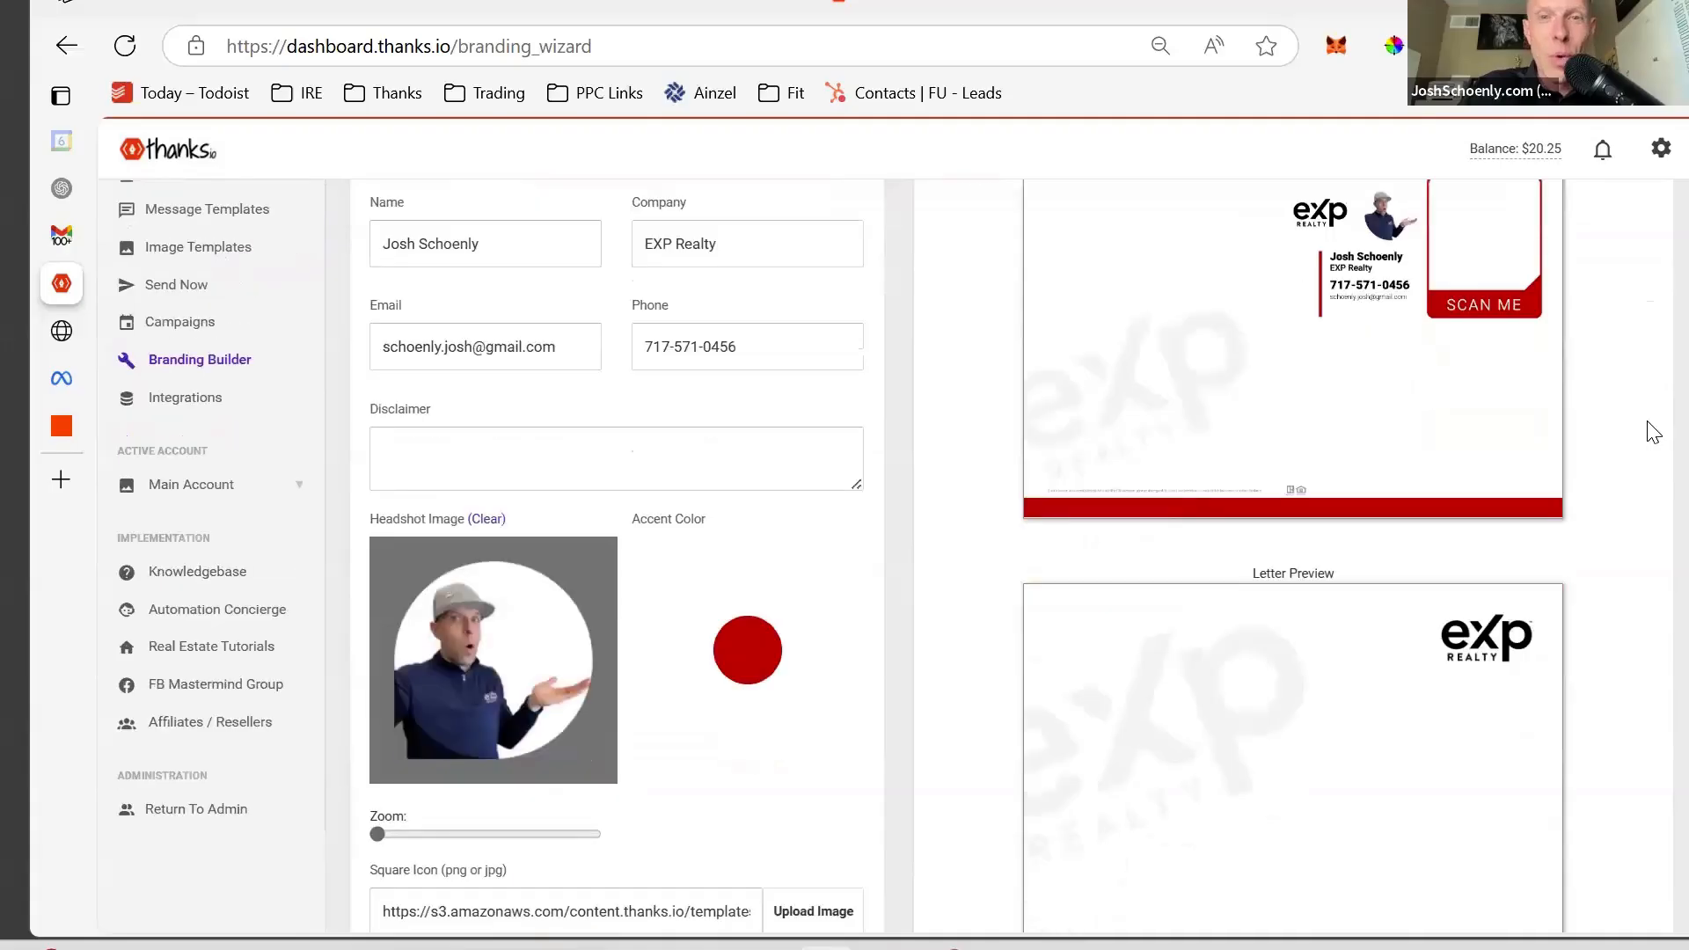
scroll(1654, 431, "down", 5)
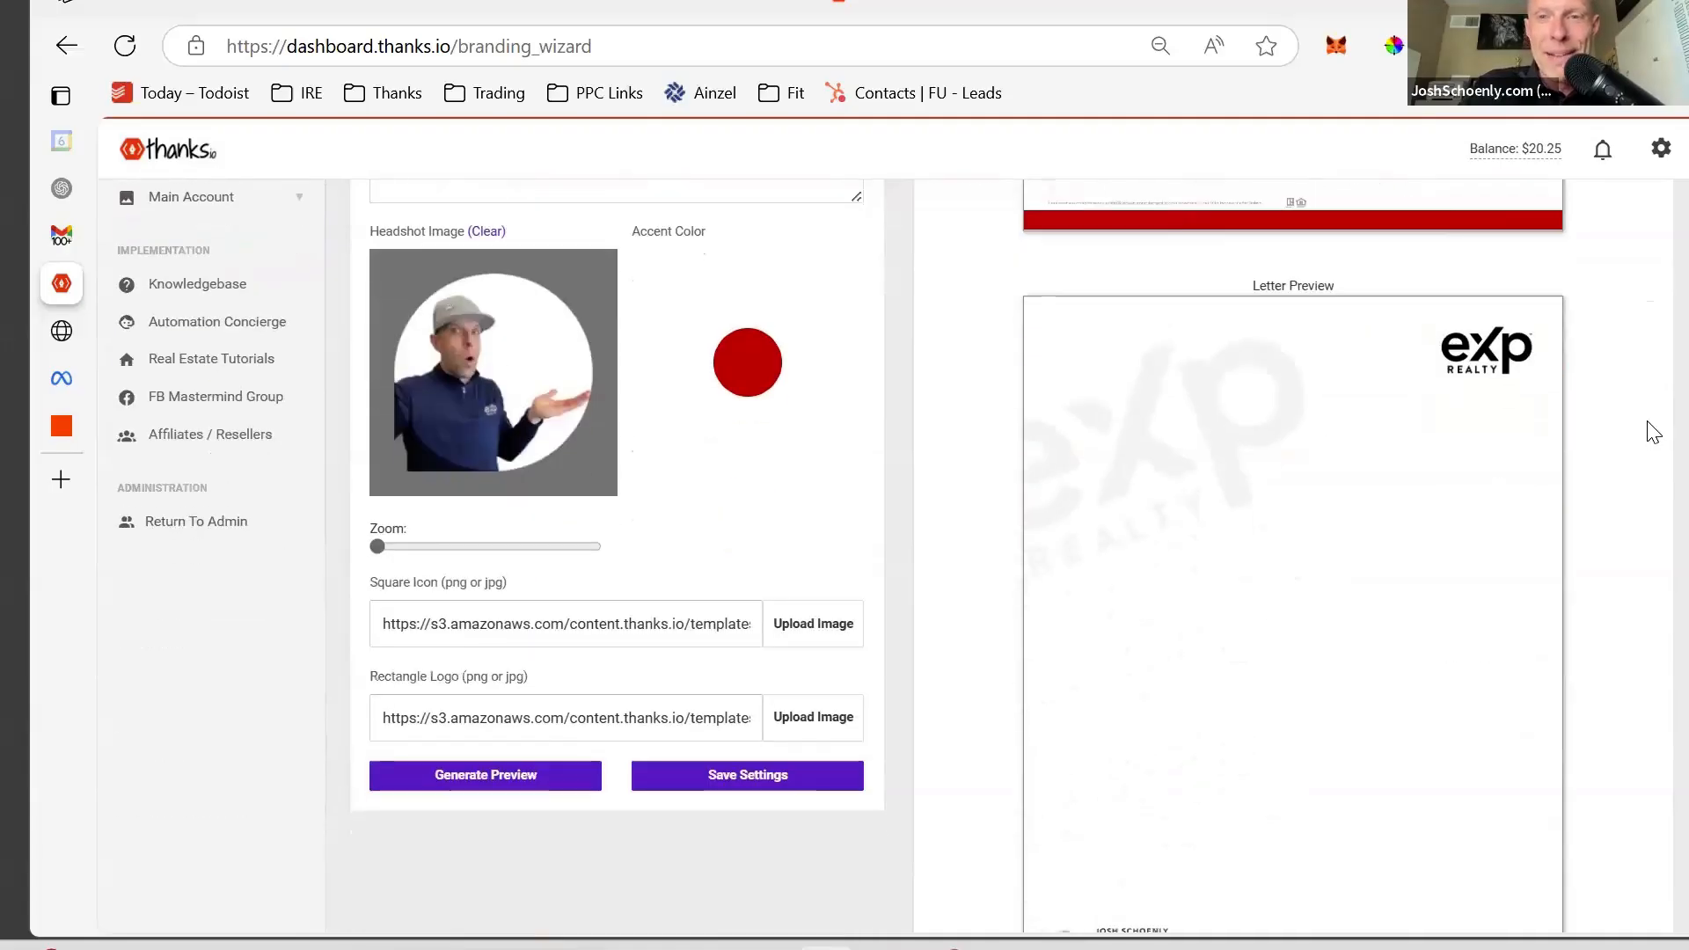
scroll(1654, 431, "up", 2)
scroll(1654, 432, "down", 2)
scroll(1654, 432, "down", 1)
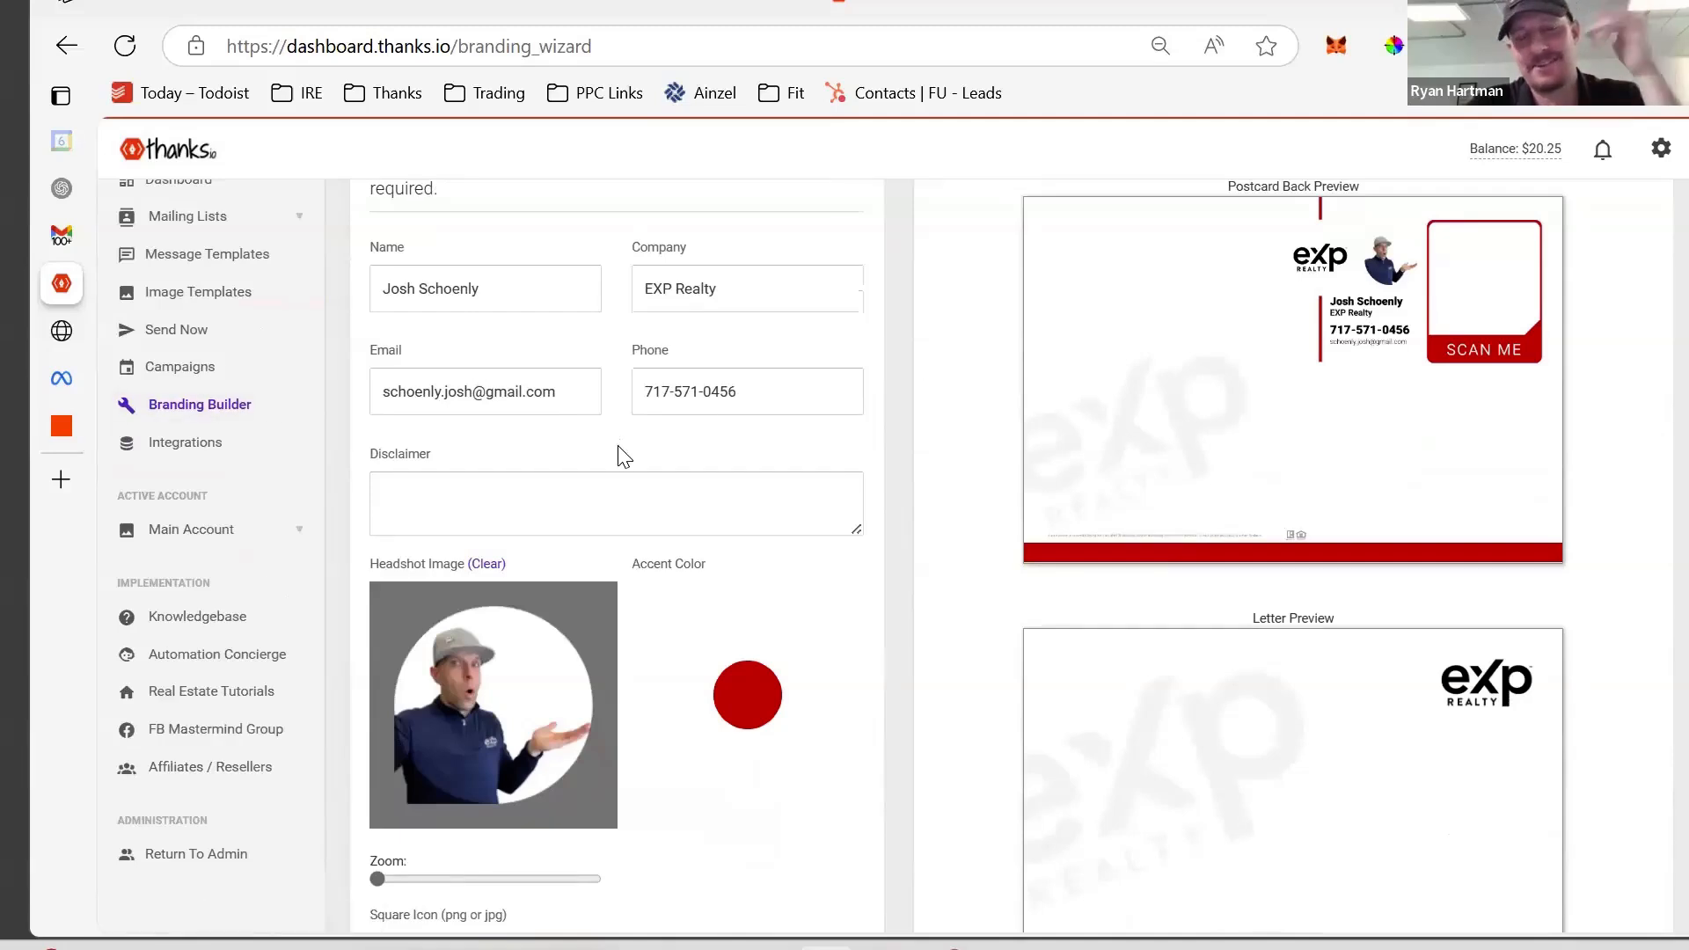
scroll(616, 459, "up", 1)
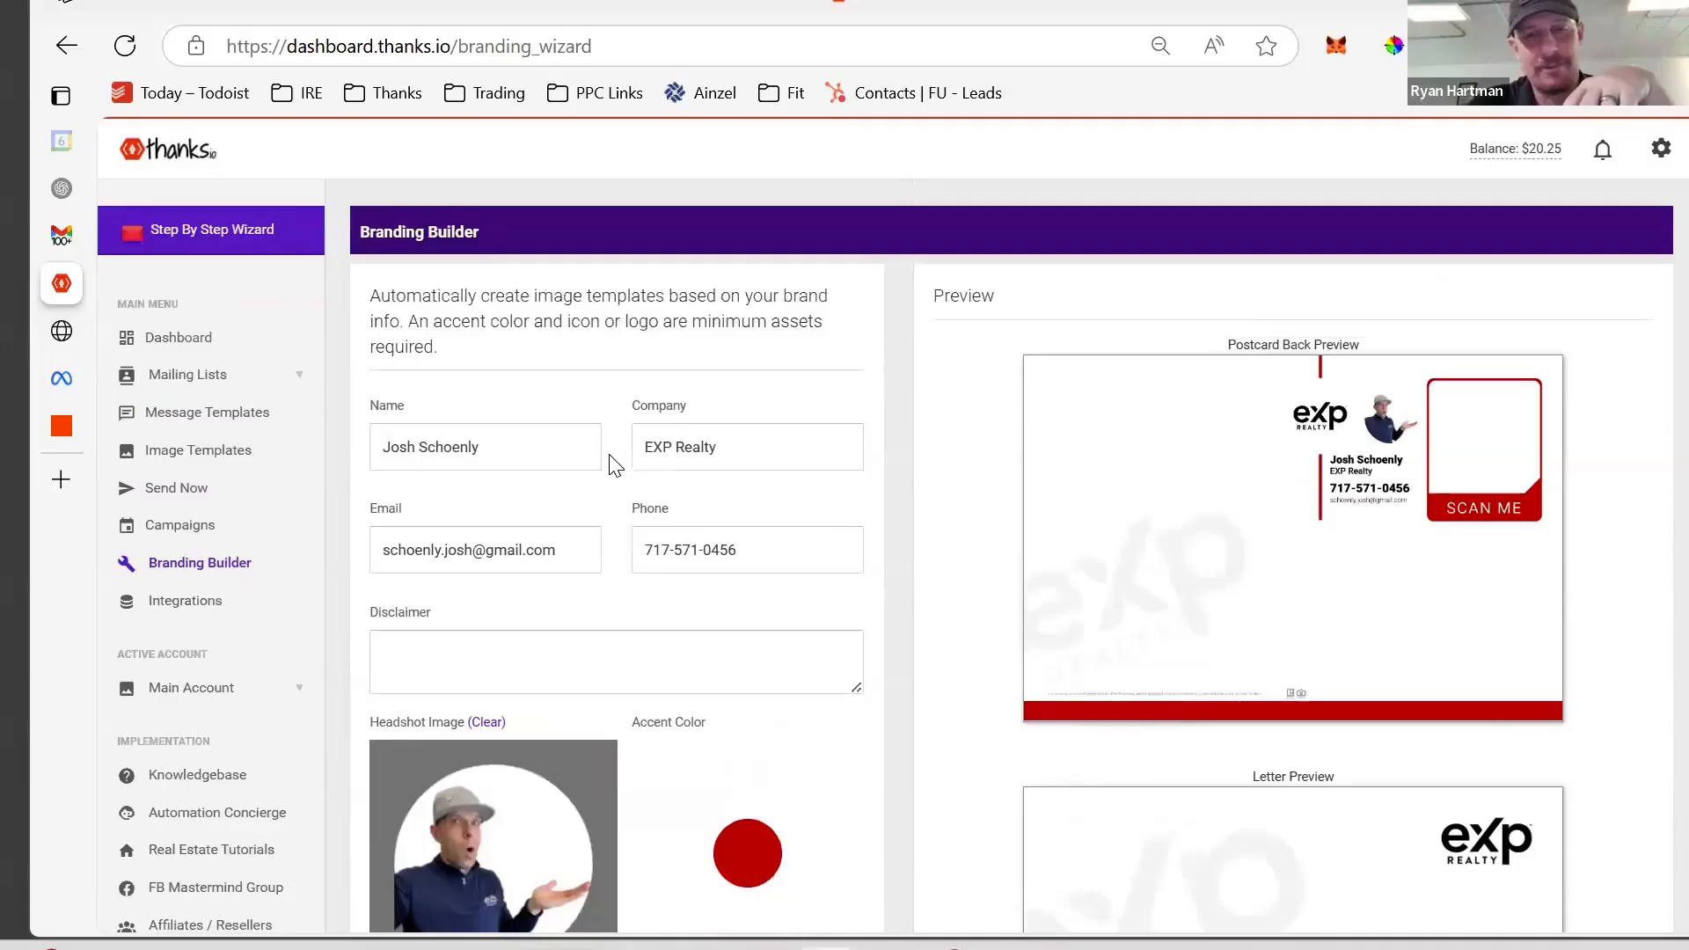
scroll(604, 460, "down", 1)
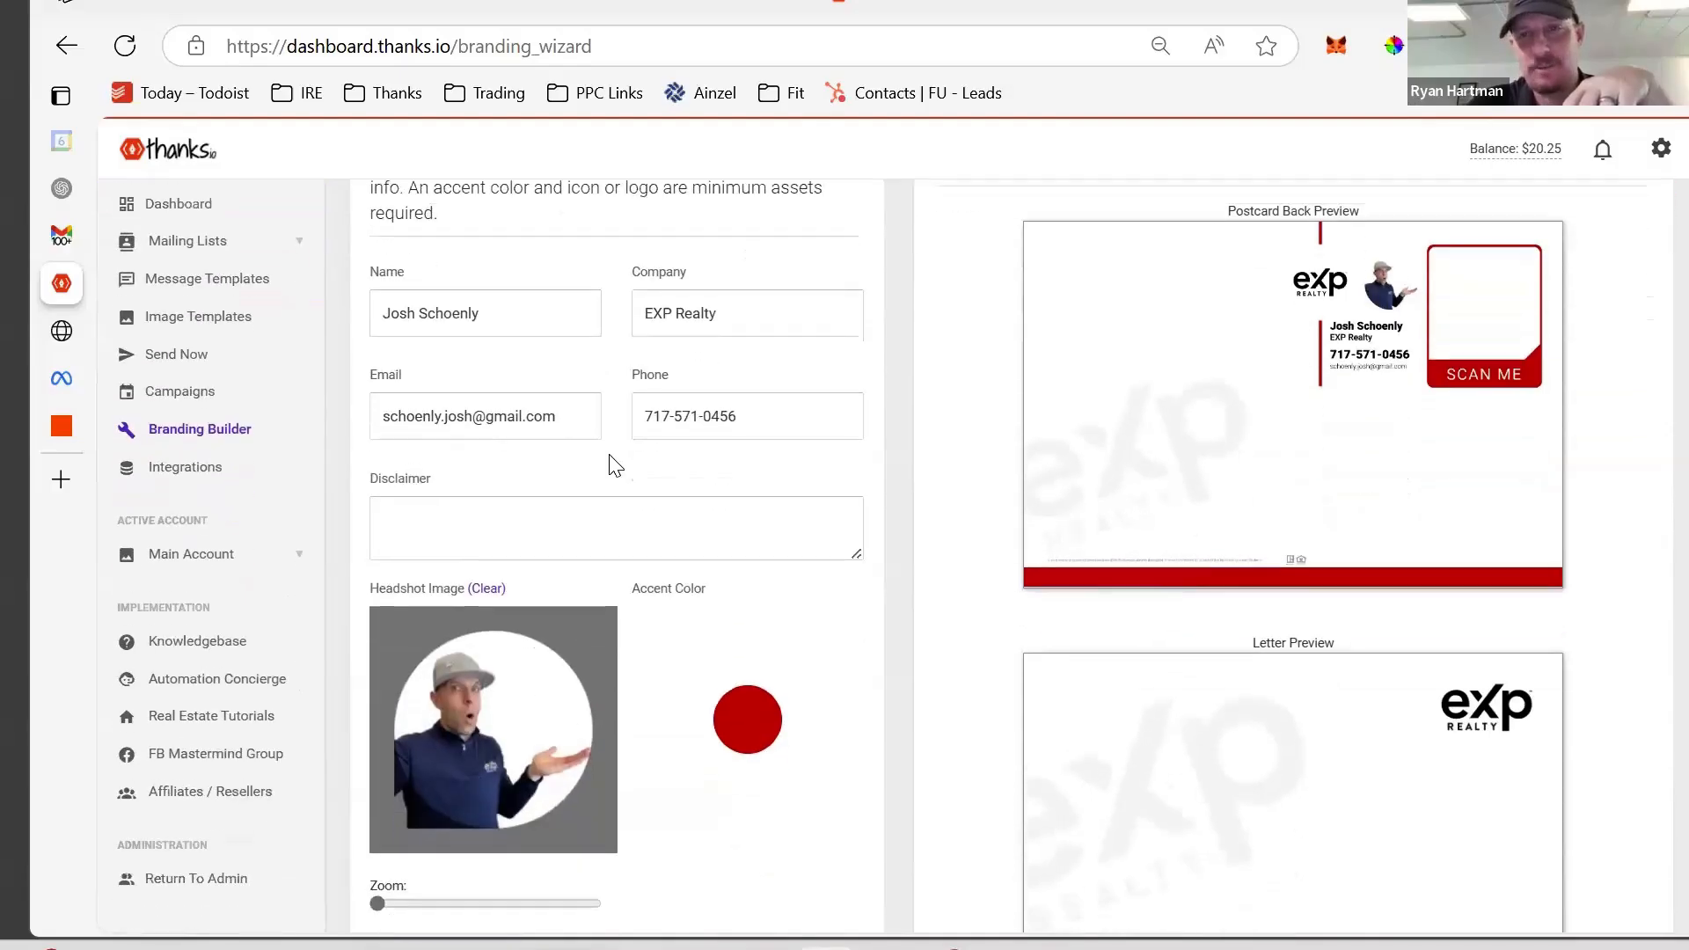
scroll(613, 466, "down", 2)
scroll(1142, 290, "up", 3)
scroll(1143, 291, "down", 6)
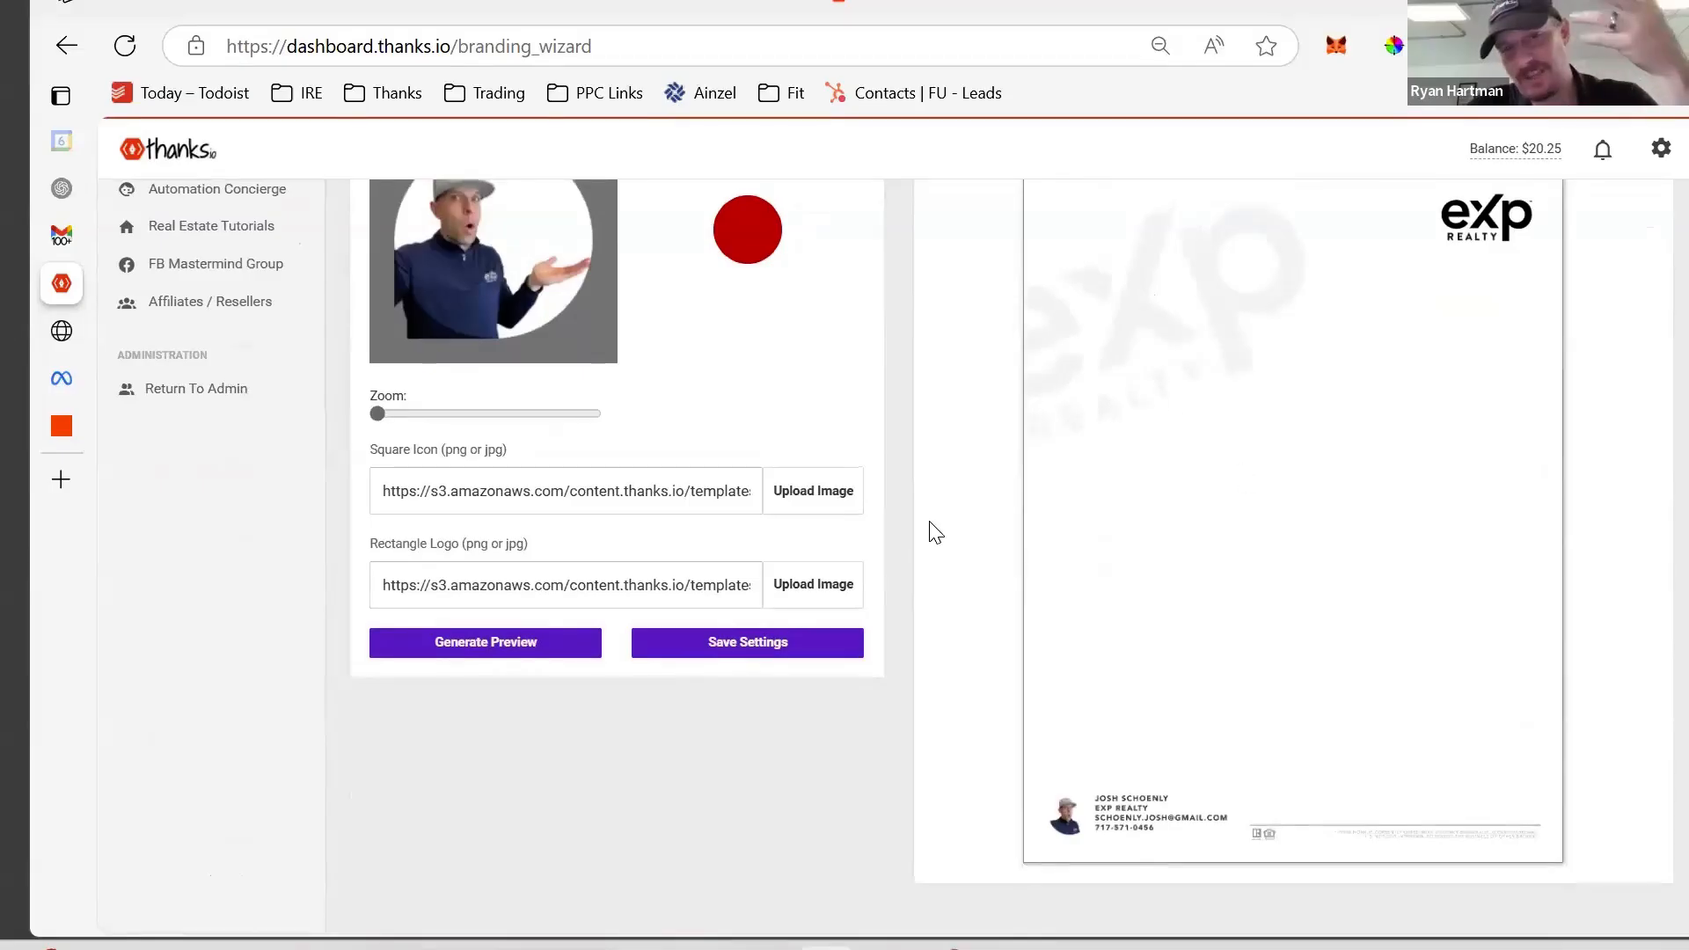
scroll(933, 530, "up", 2)
scroll(935, 532, "up", 5)
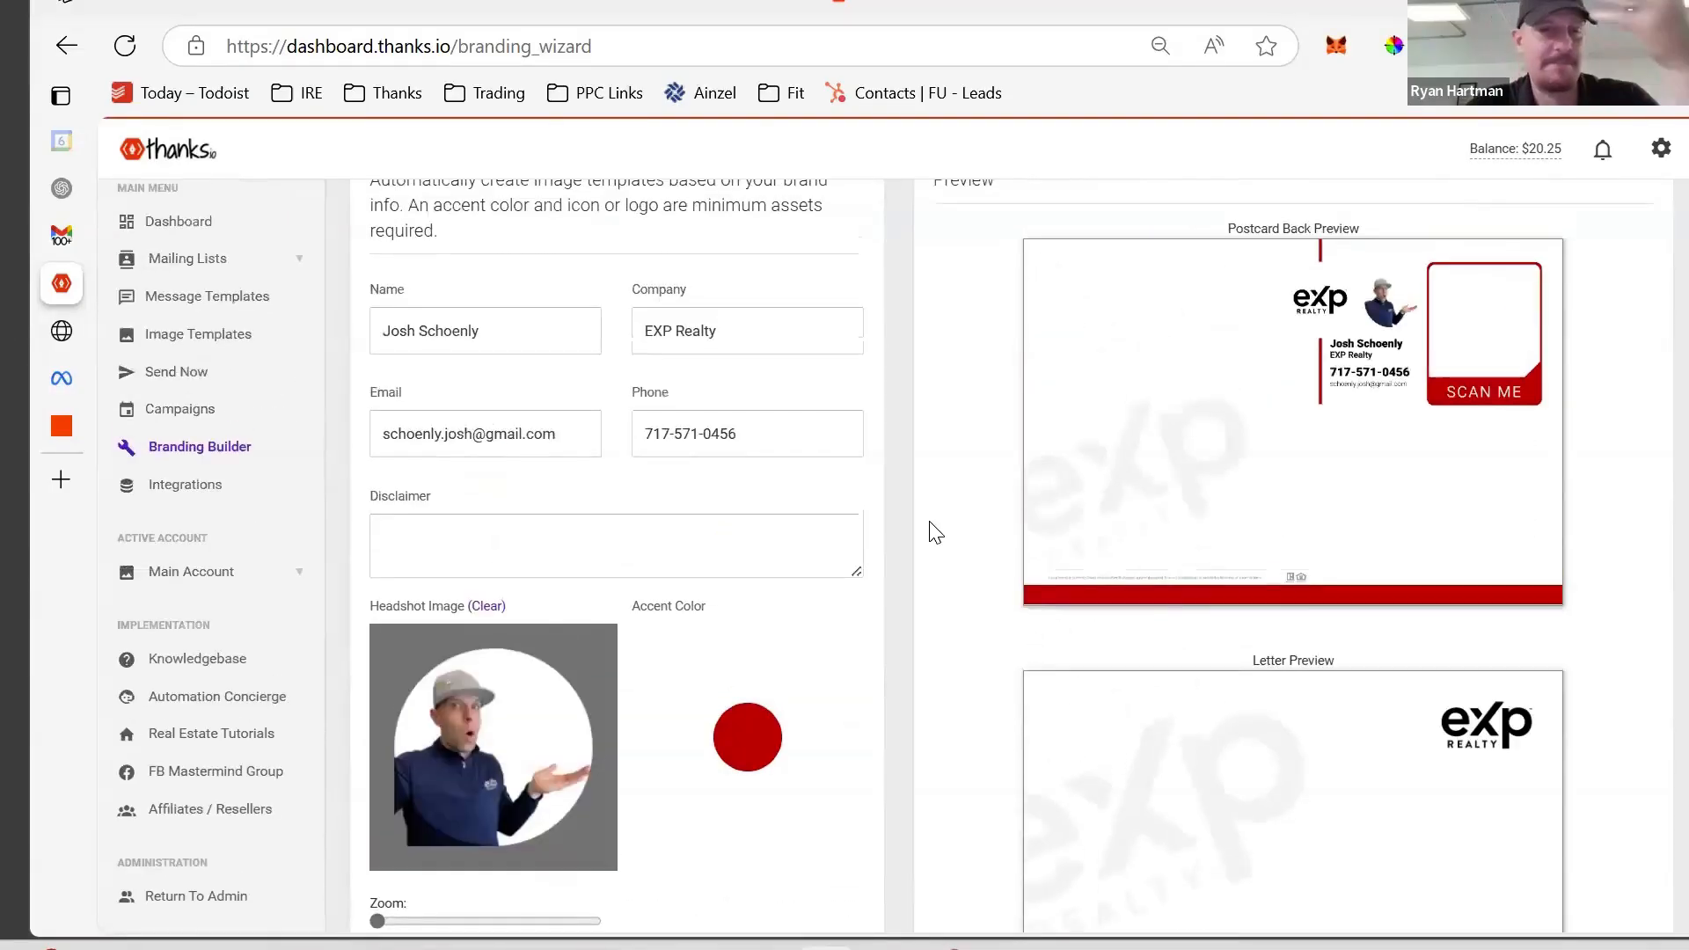
scroll(935, 532, "up", 2)
- Create and save a Zapier mailing list named New Construction Funnel, then view Image Templates
left_click(210, 381)
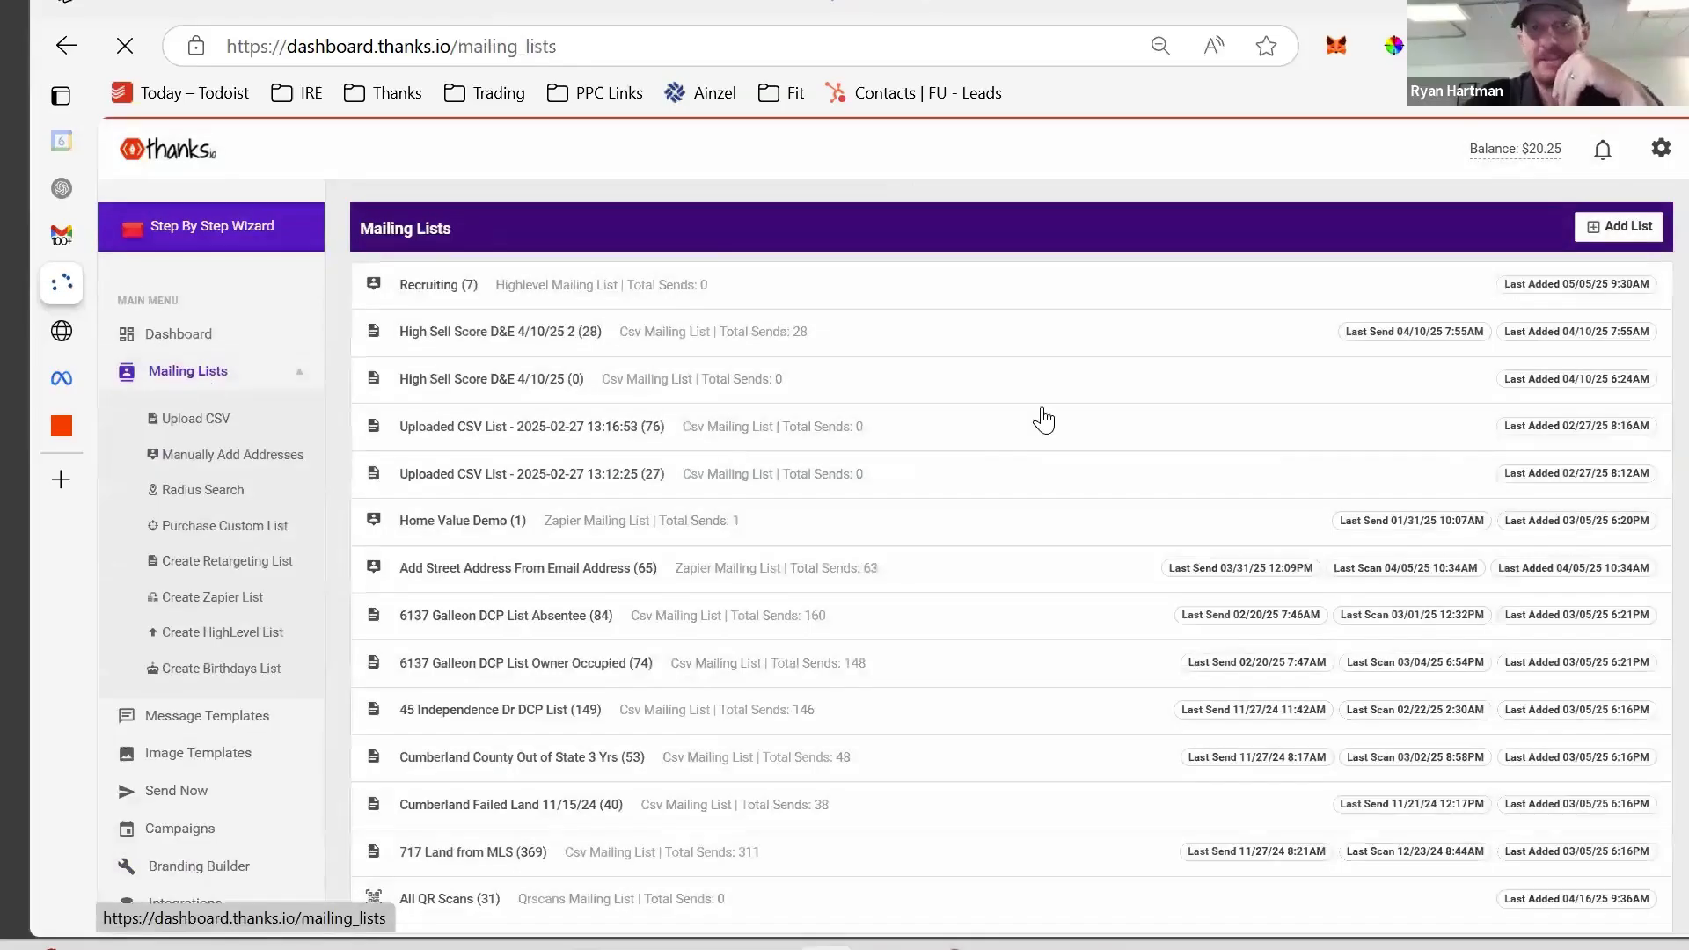
left_click(1638, 236)
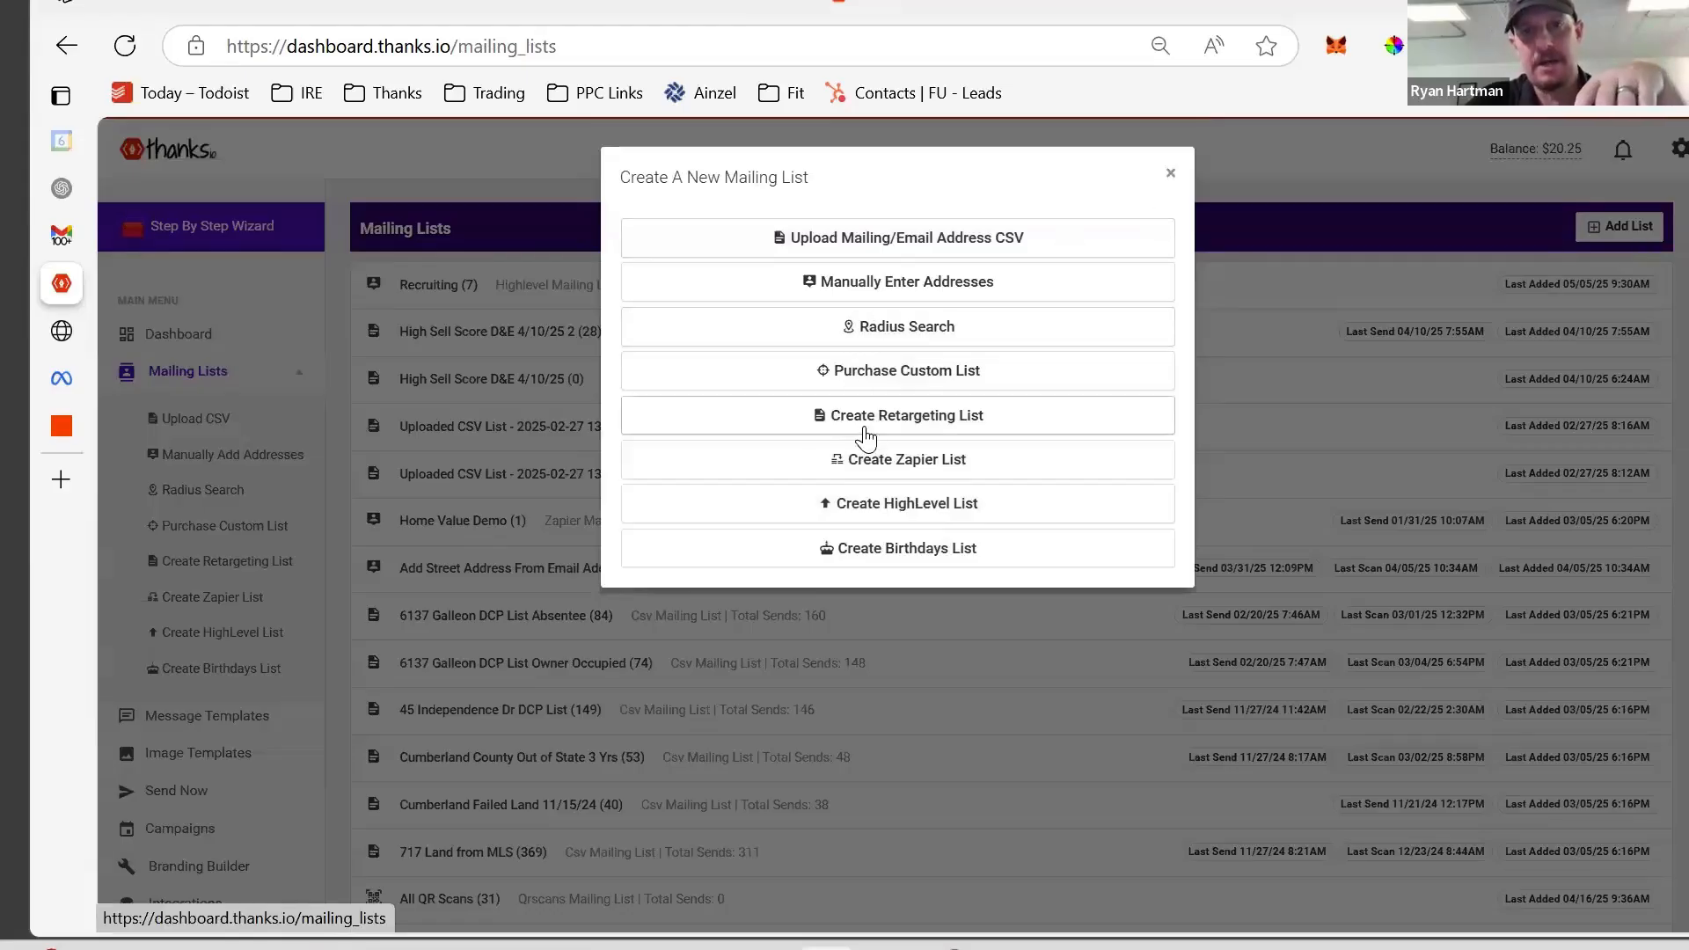
left_click(873, 460)
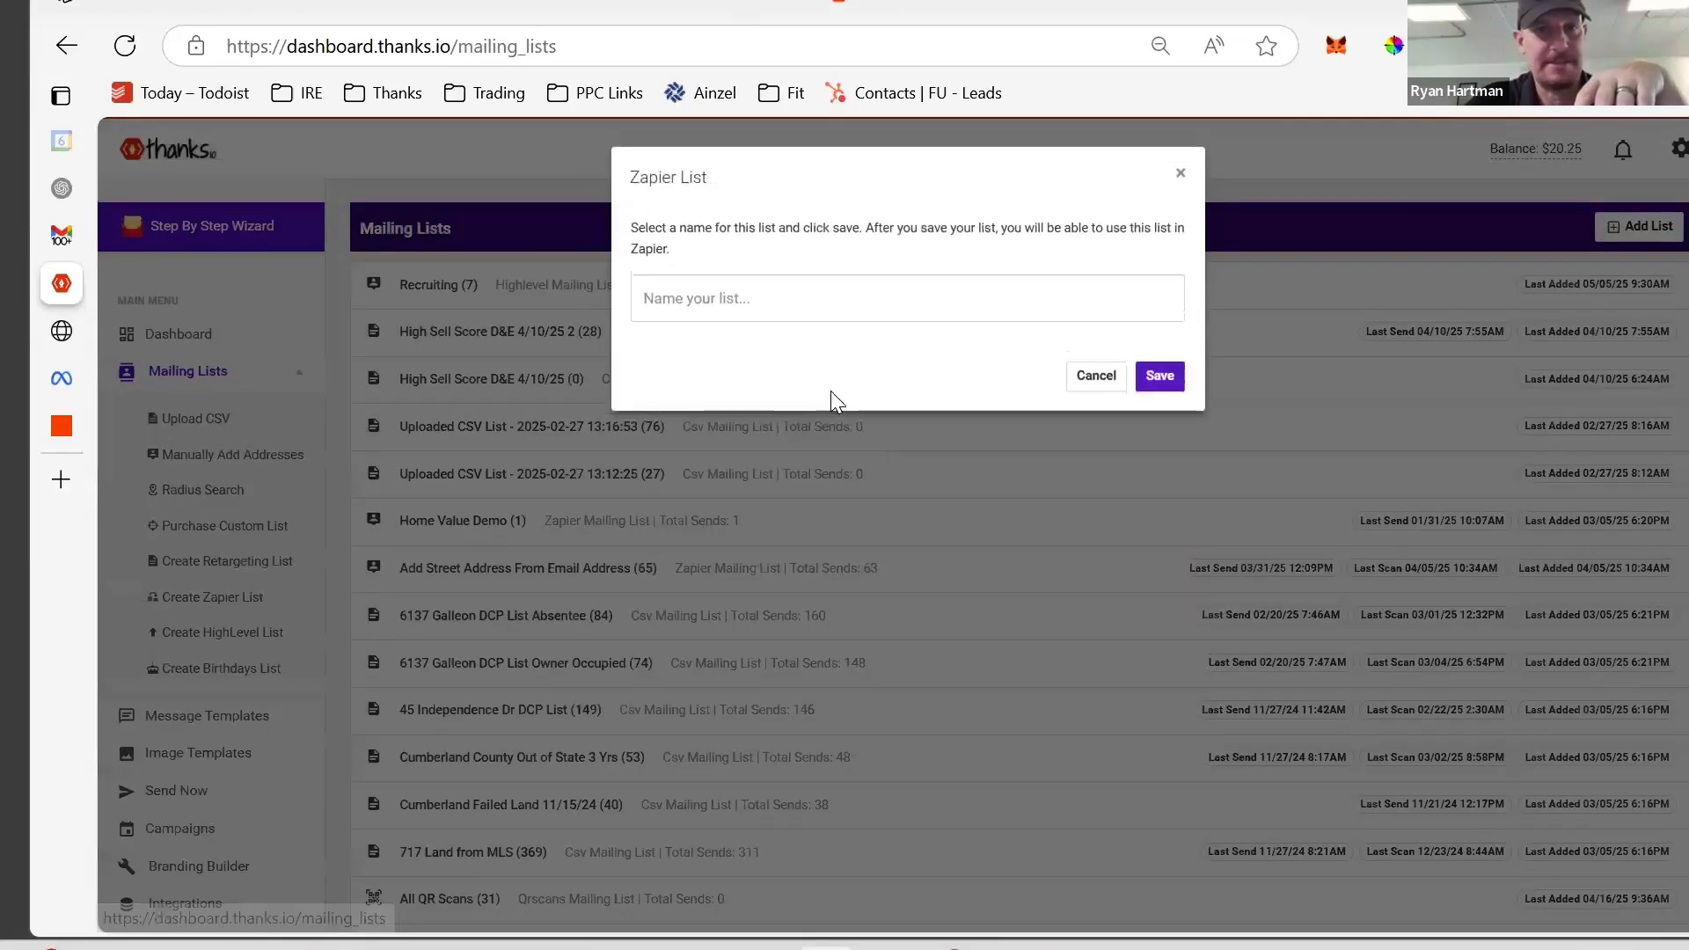
left_click(777, 297)
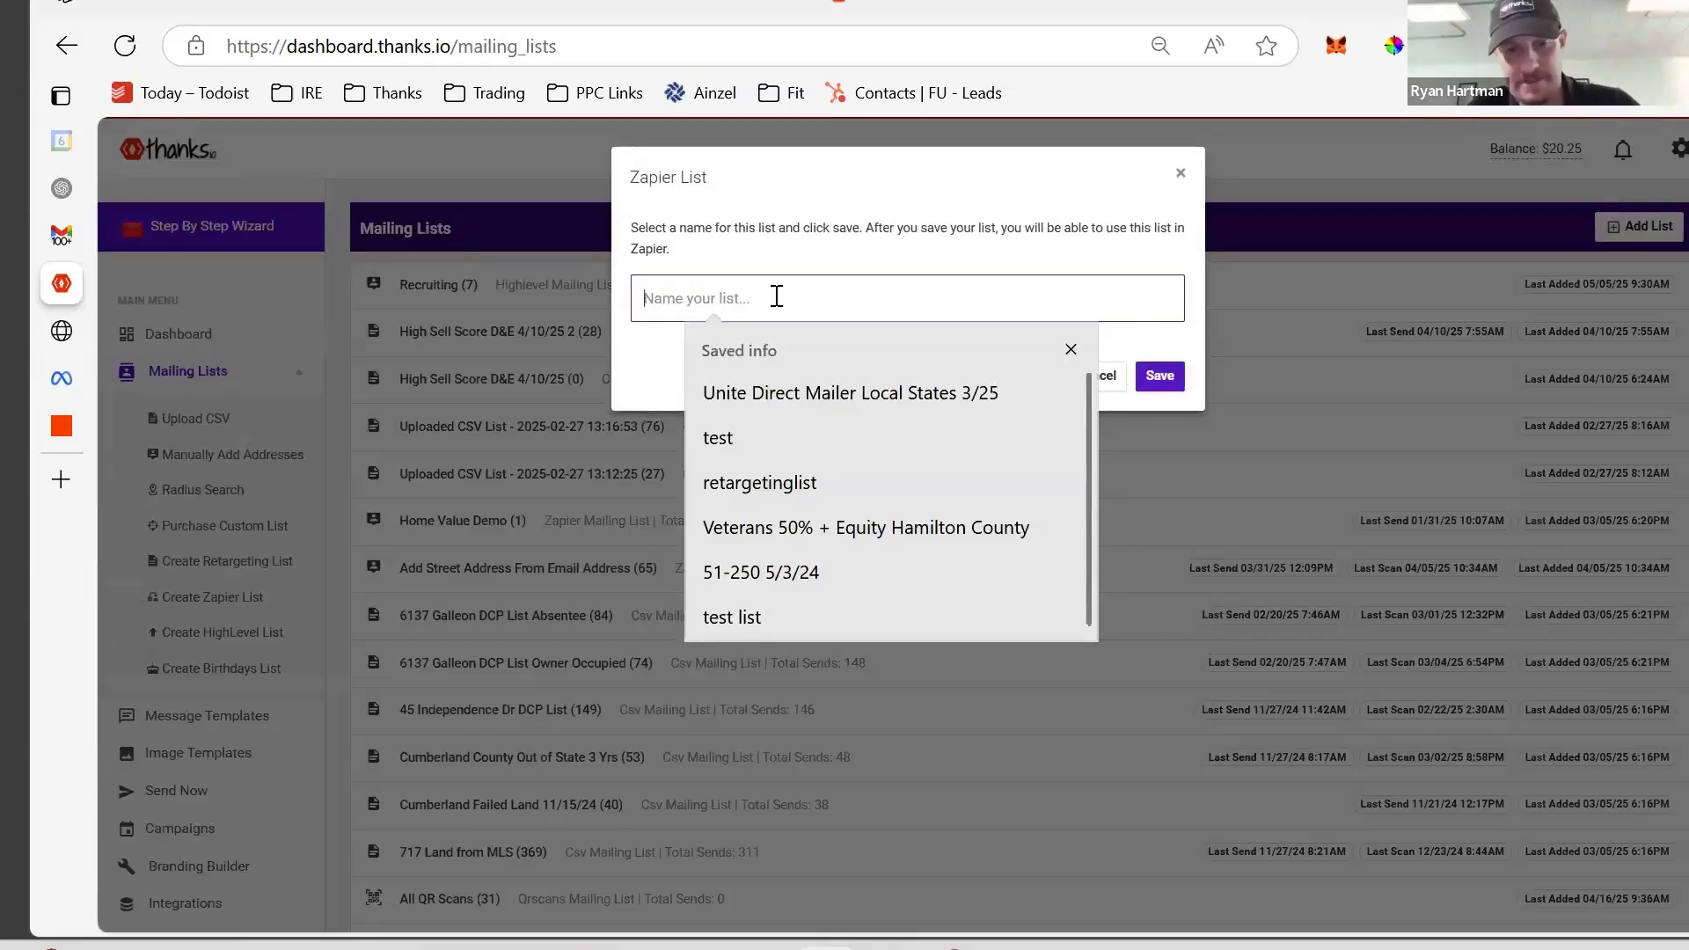
type("New Construction")
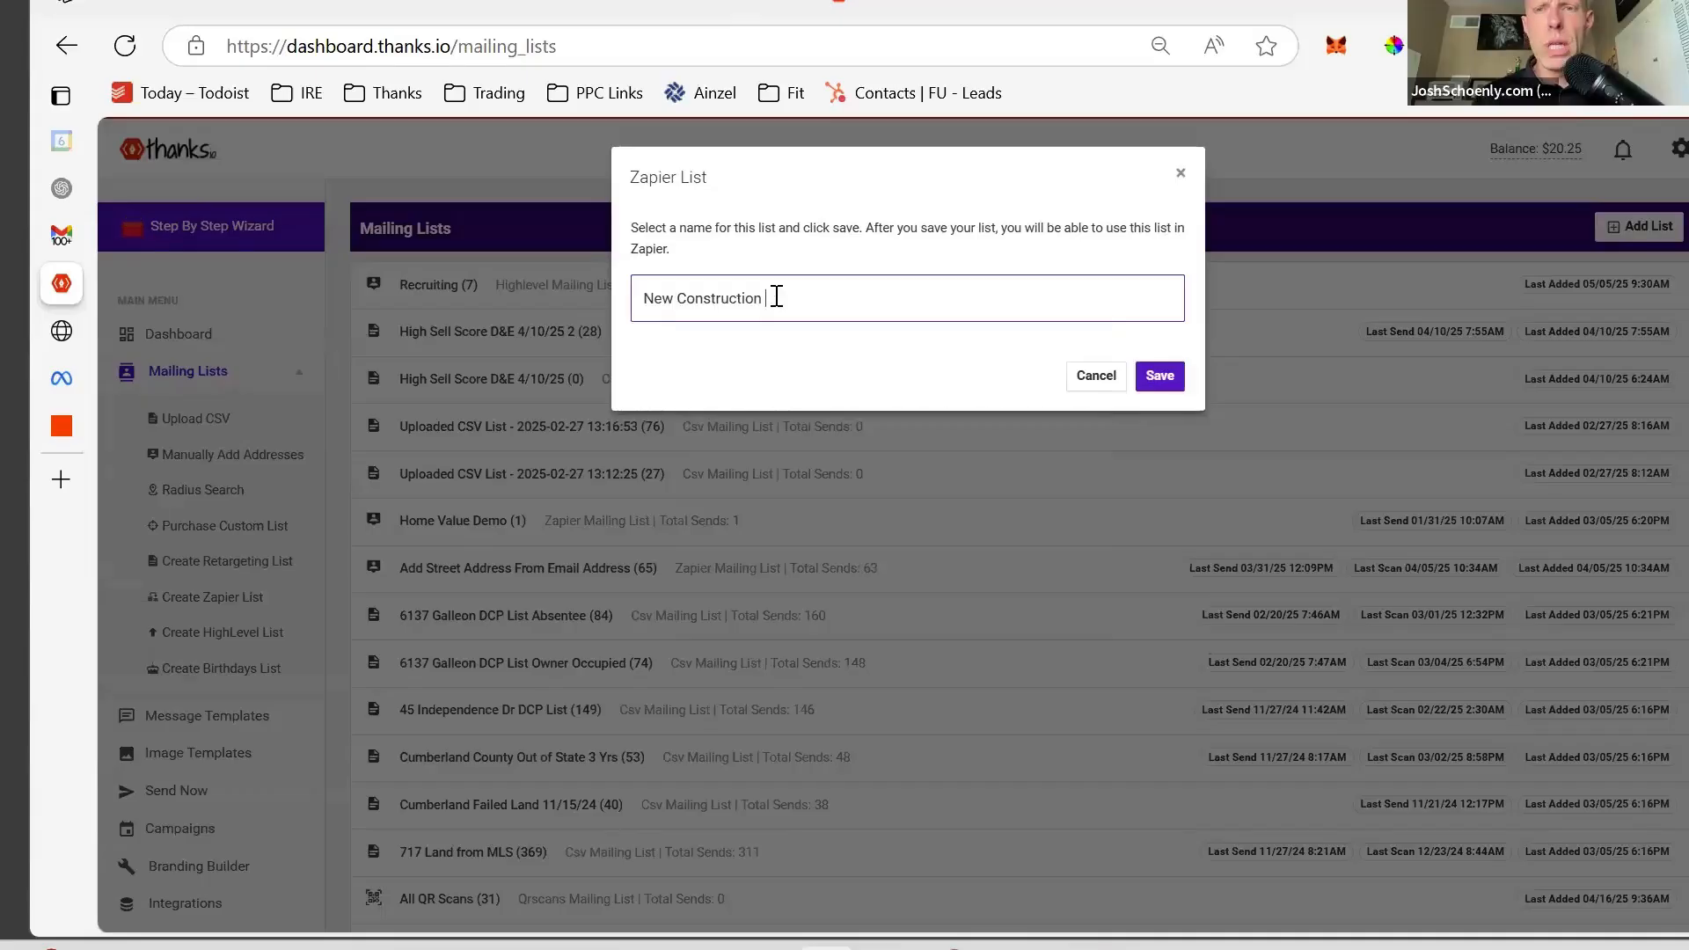
type(" Funnel")
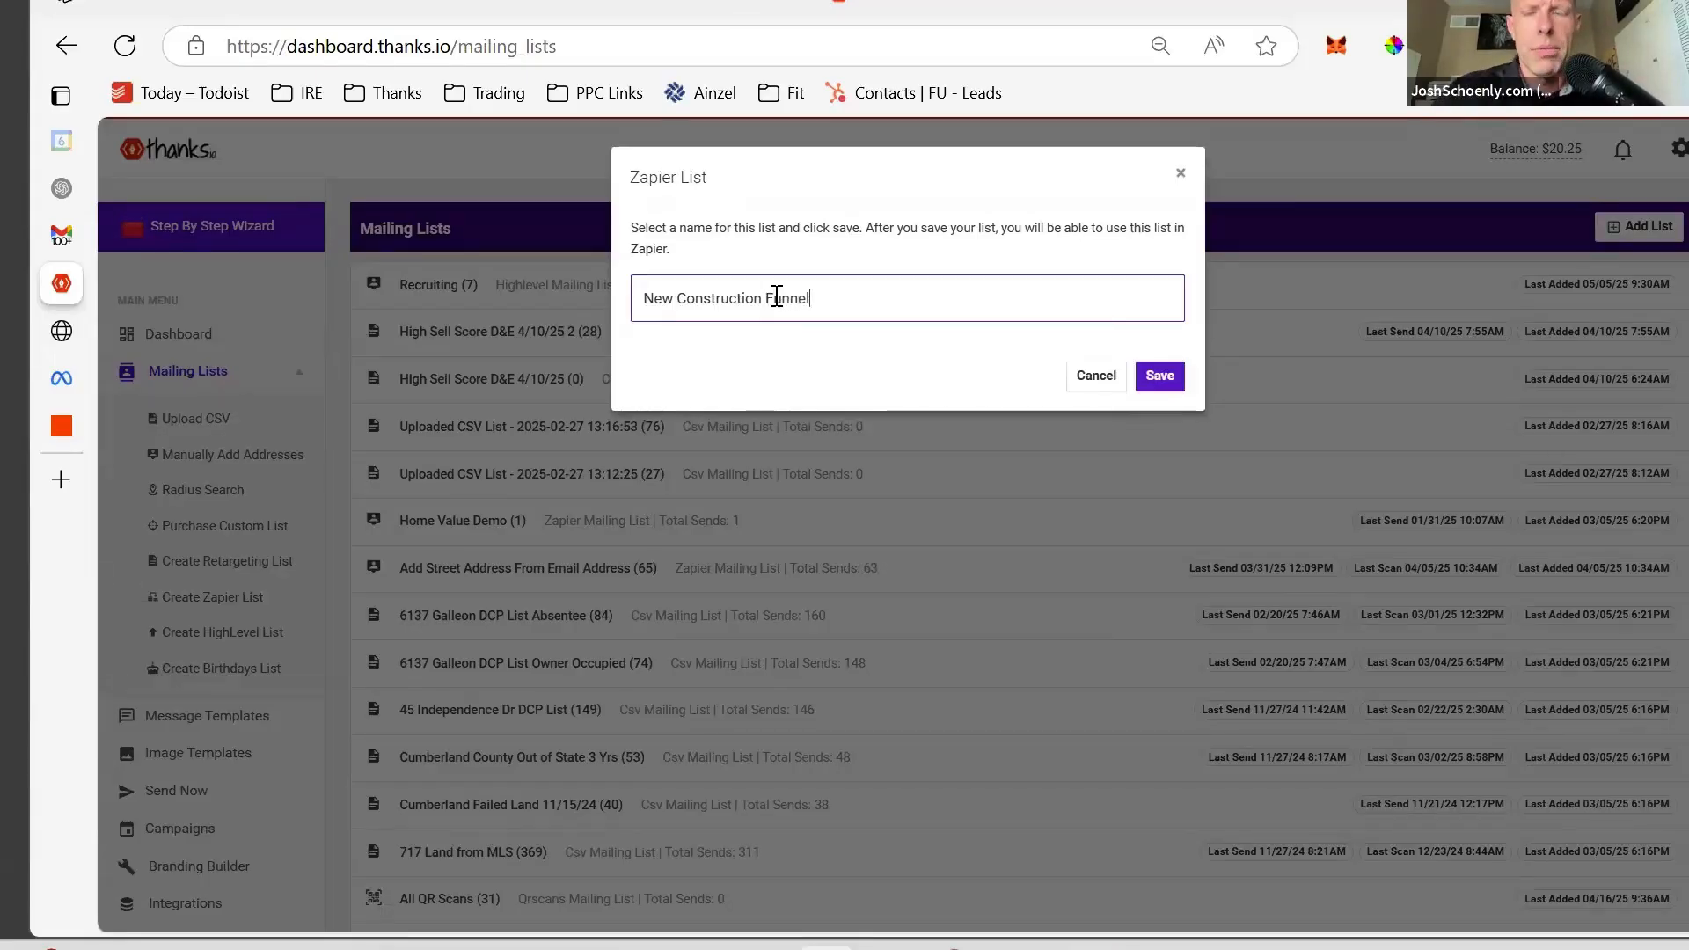
left_click(1147, 368)
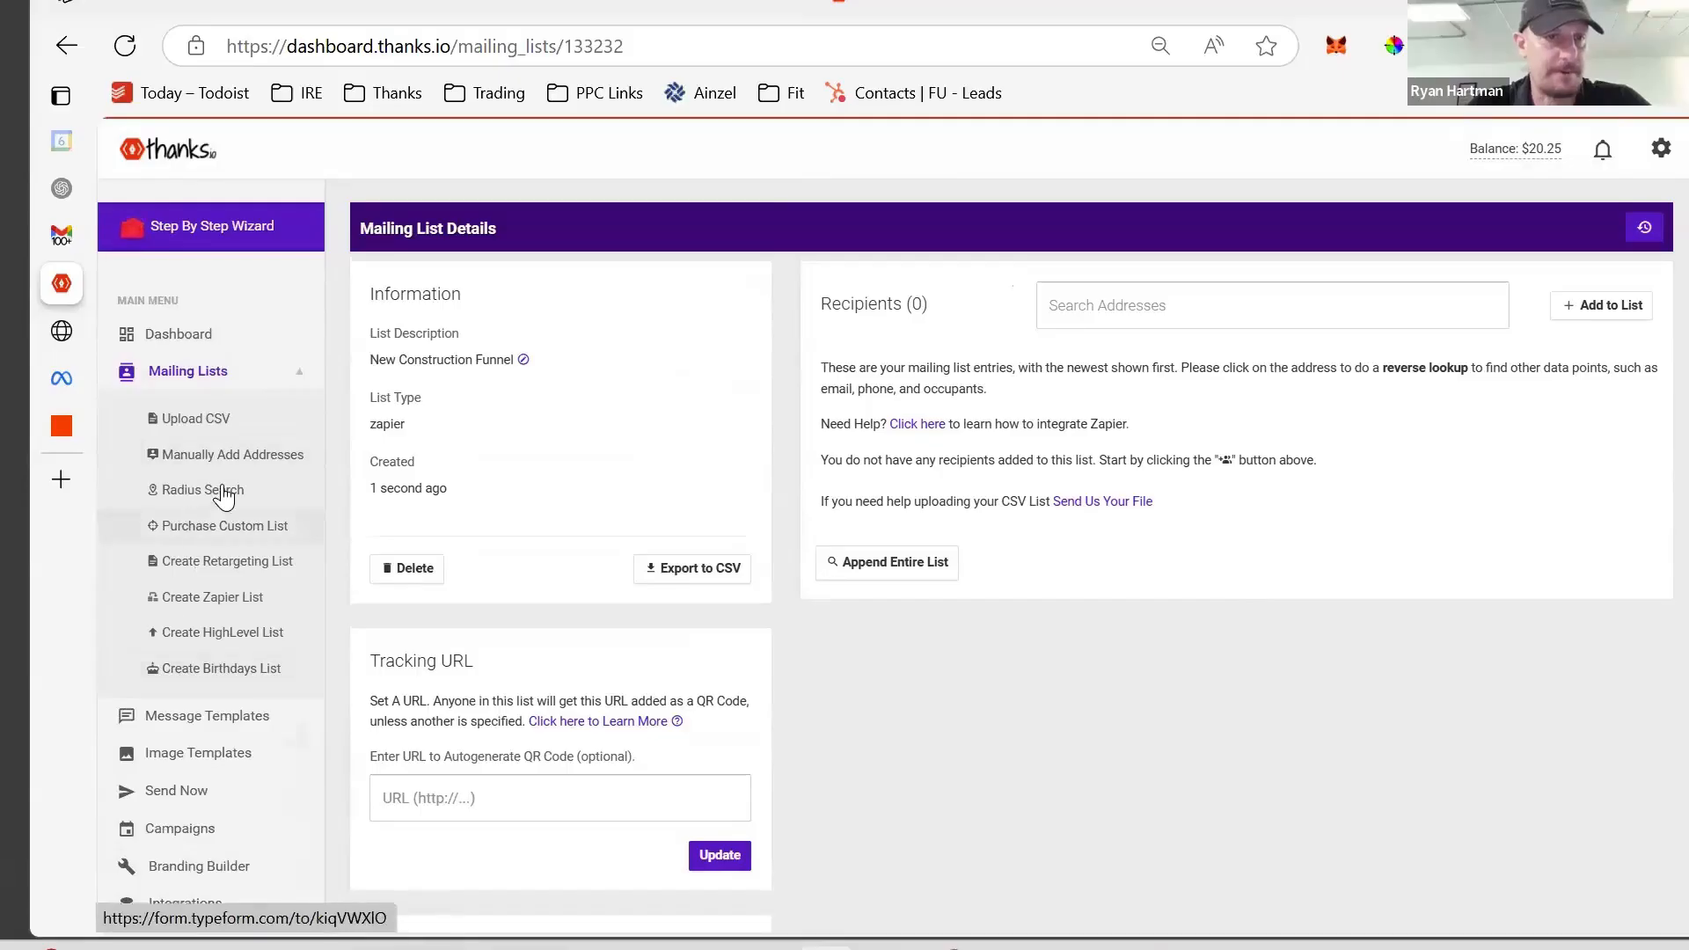
left_click(215, 762)
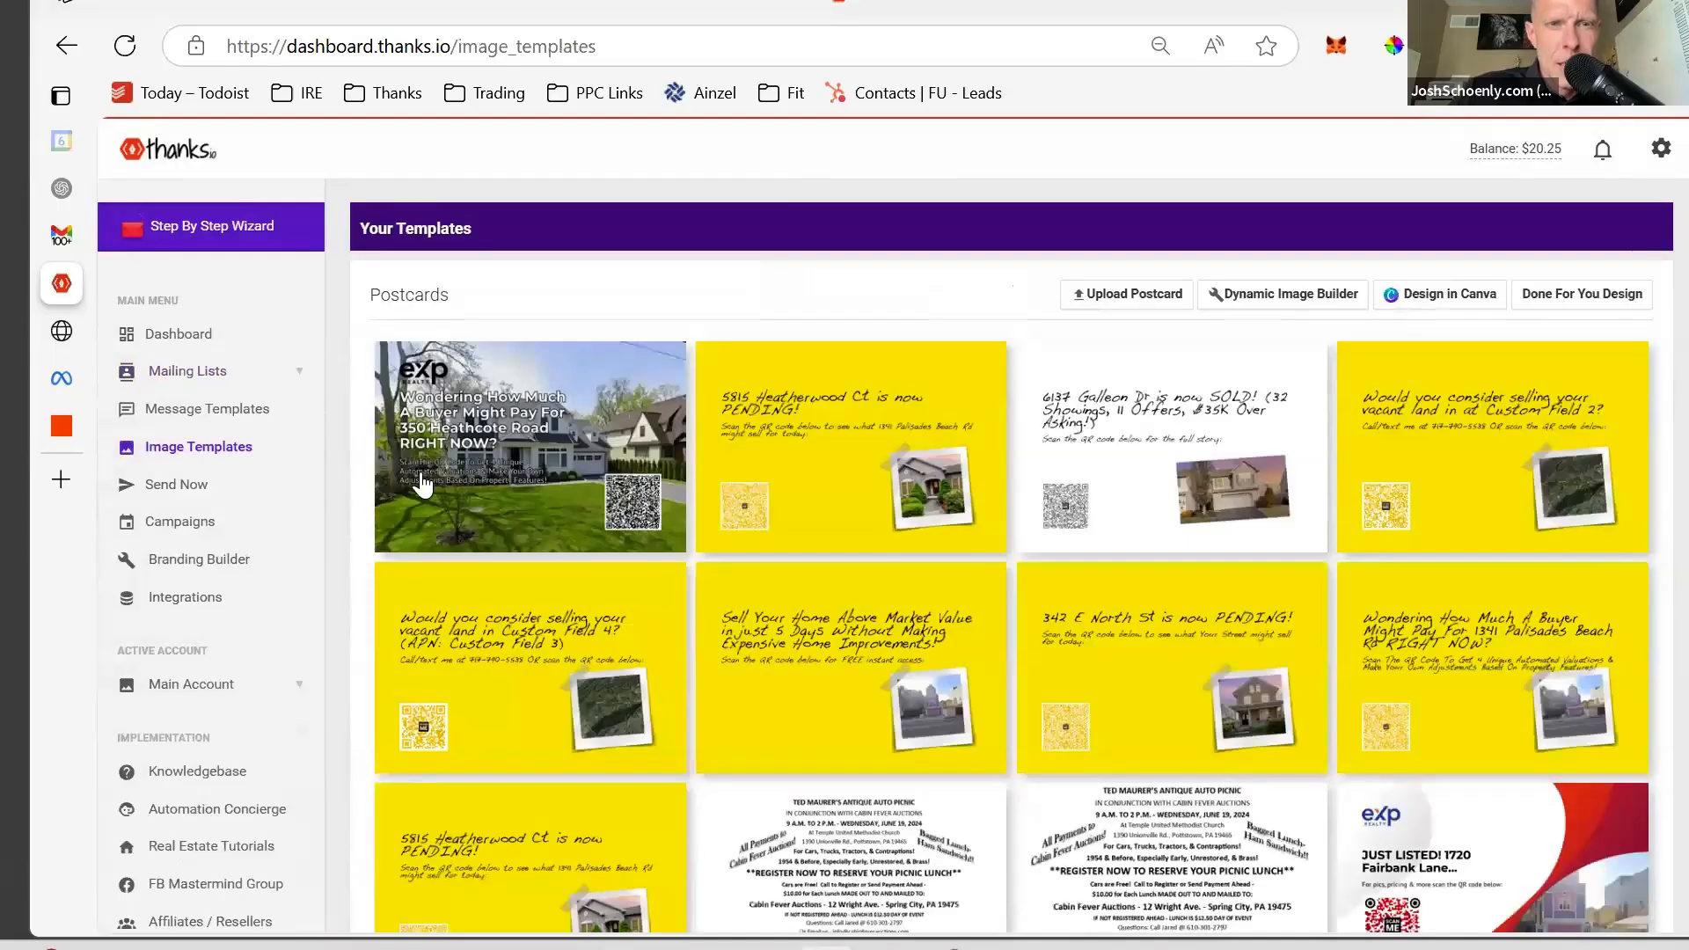
mouse_move(475, 471)
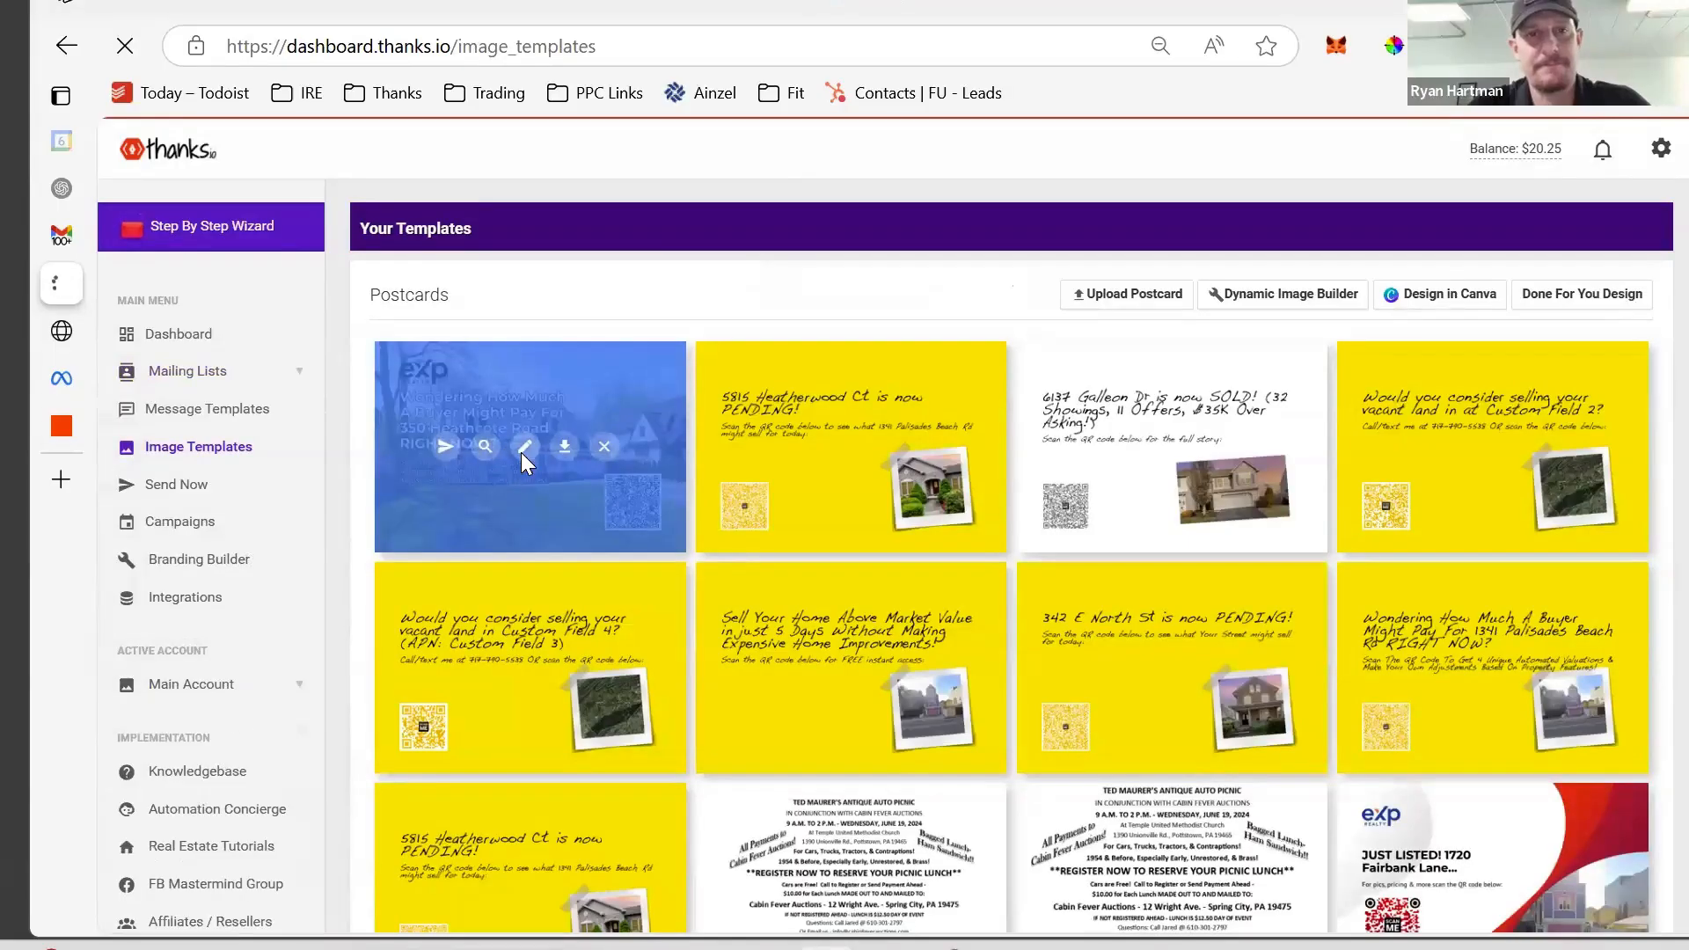
left_click(523, 450)
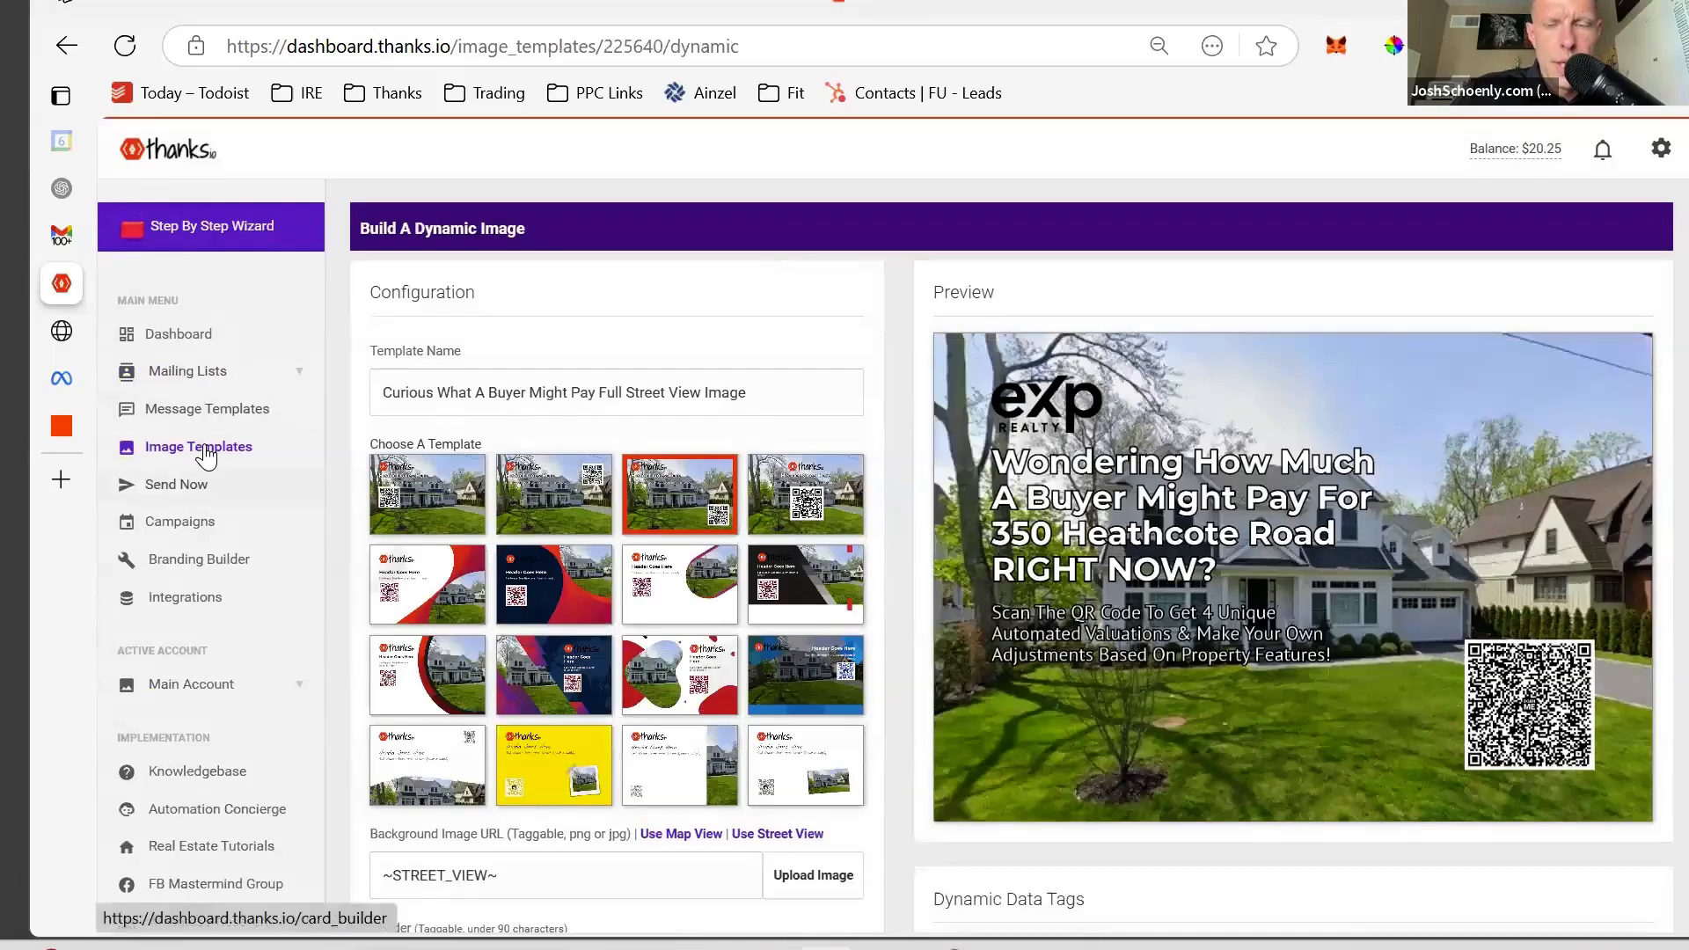
left_click(201, 449)
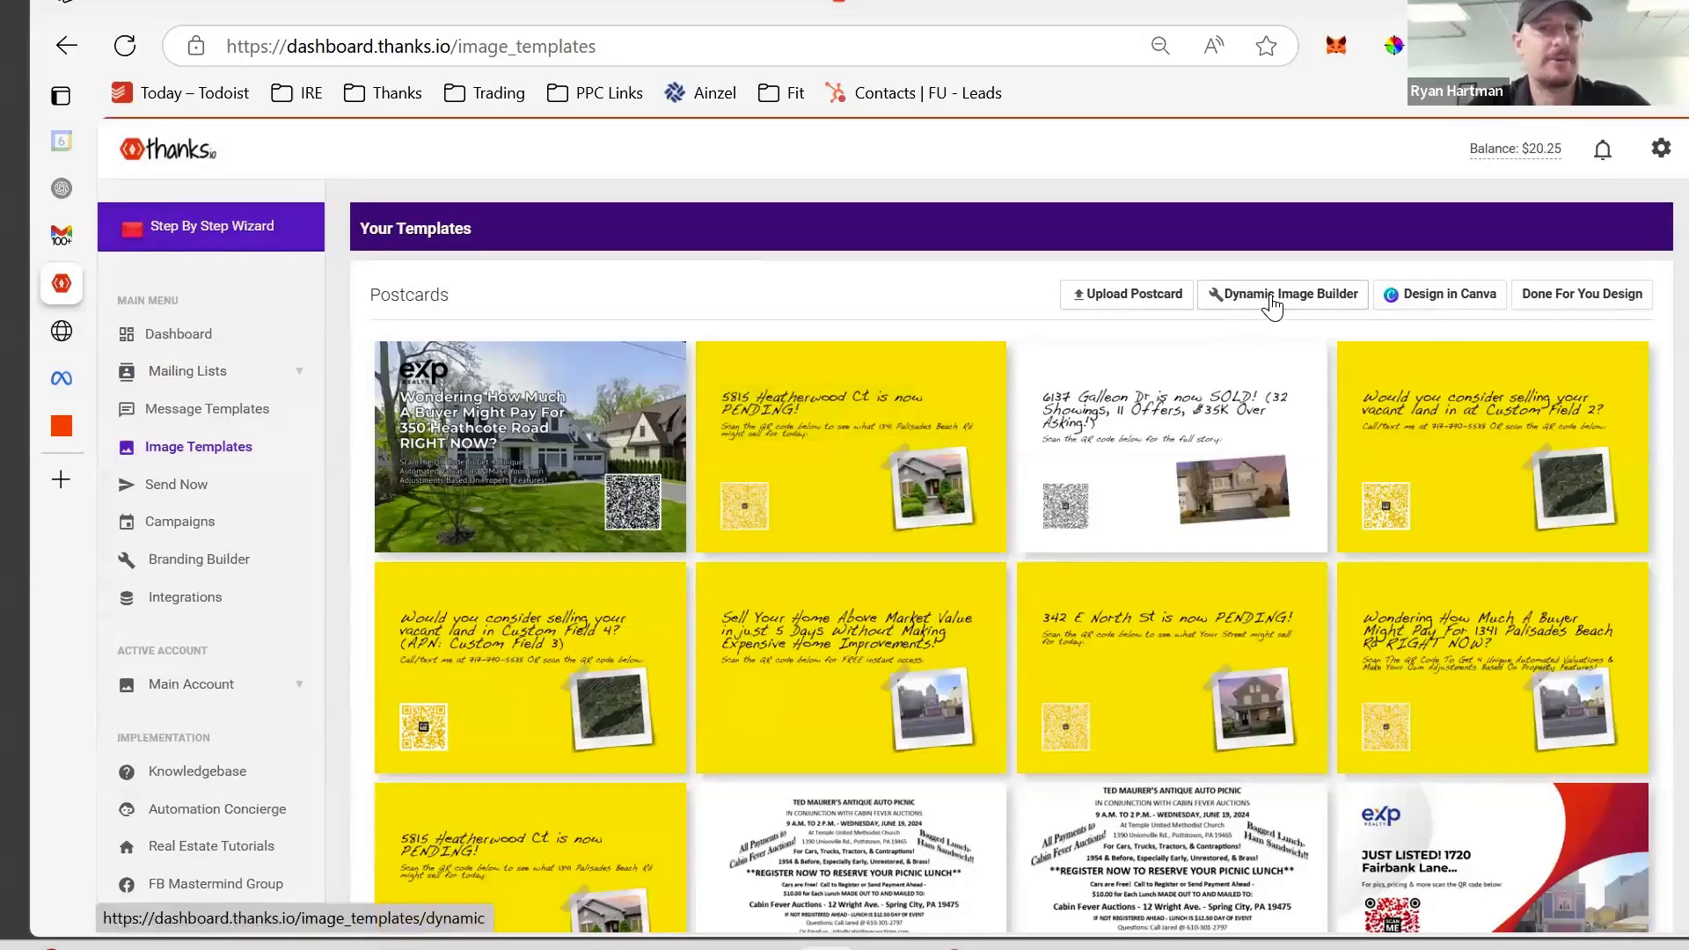
left_click(1272, 304)
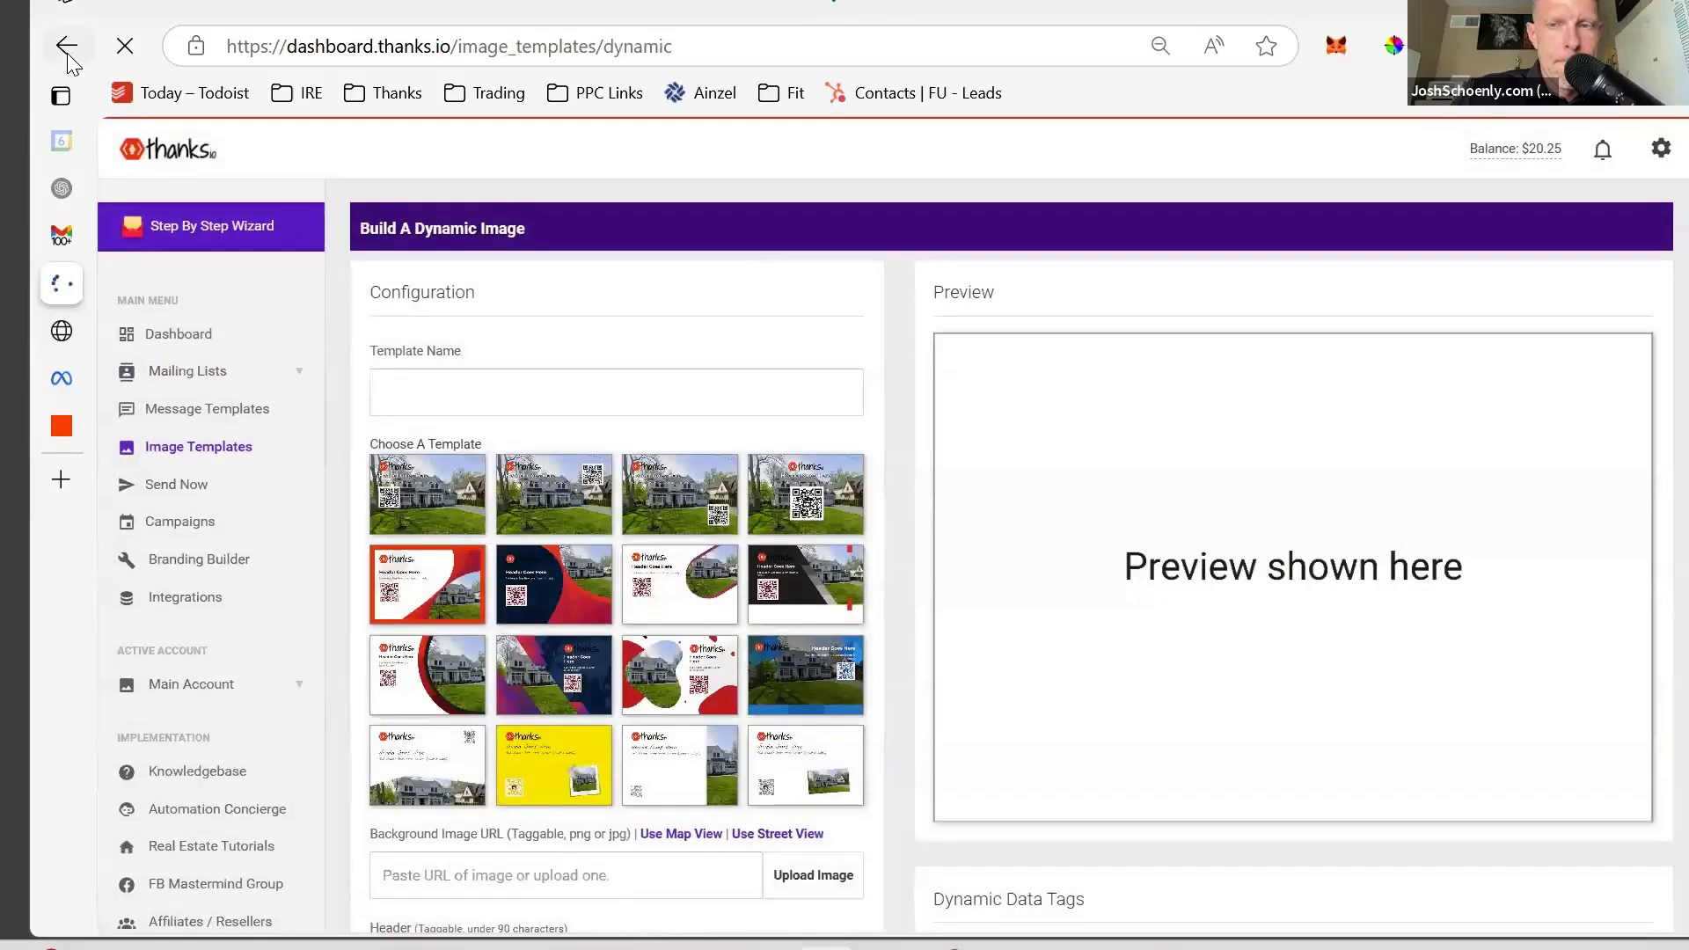
left_click(67, 51)
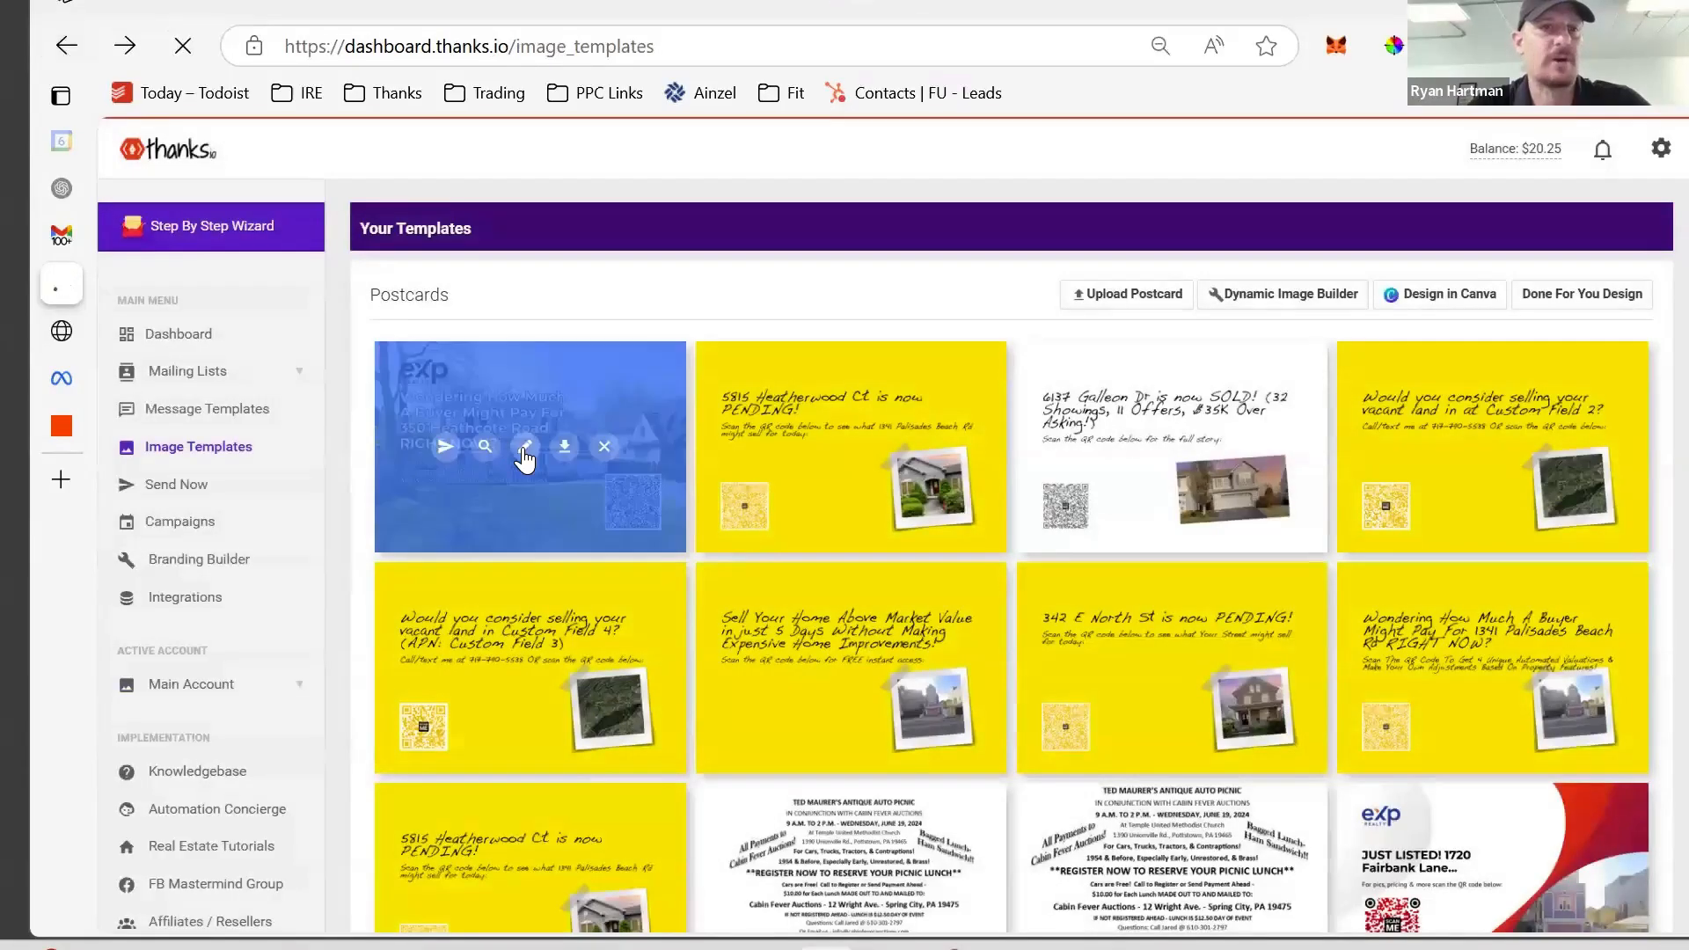
left_click(525, 448)
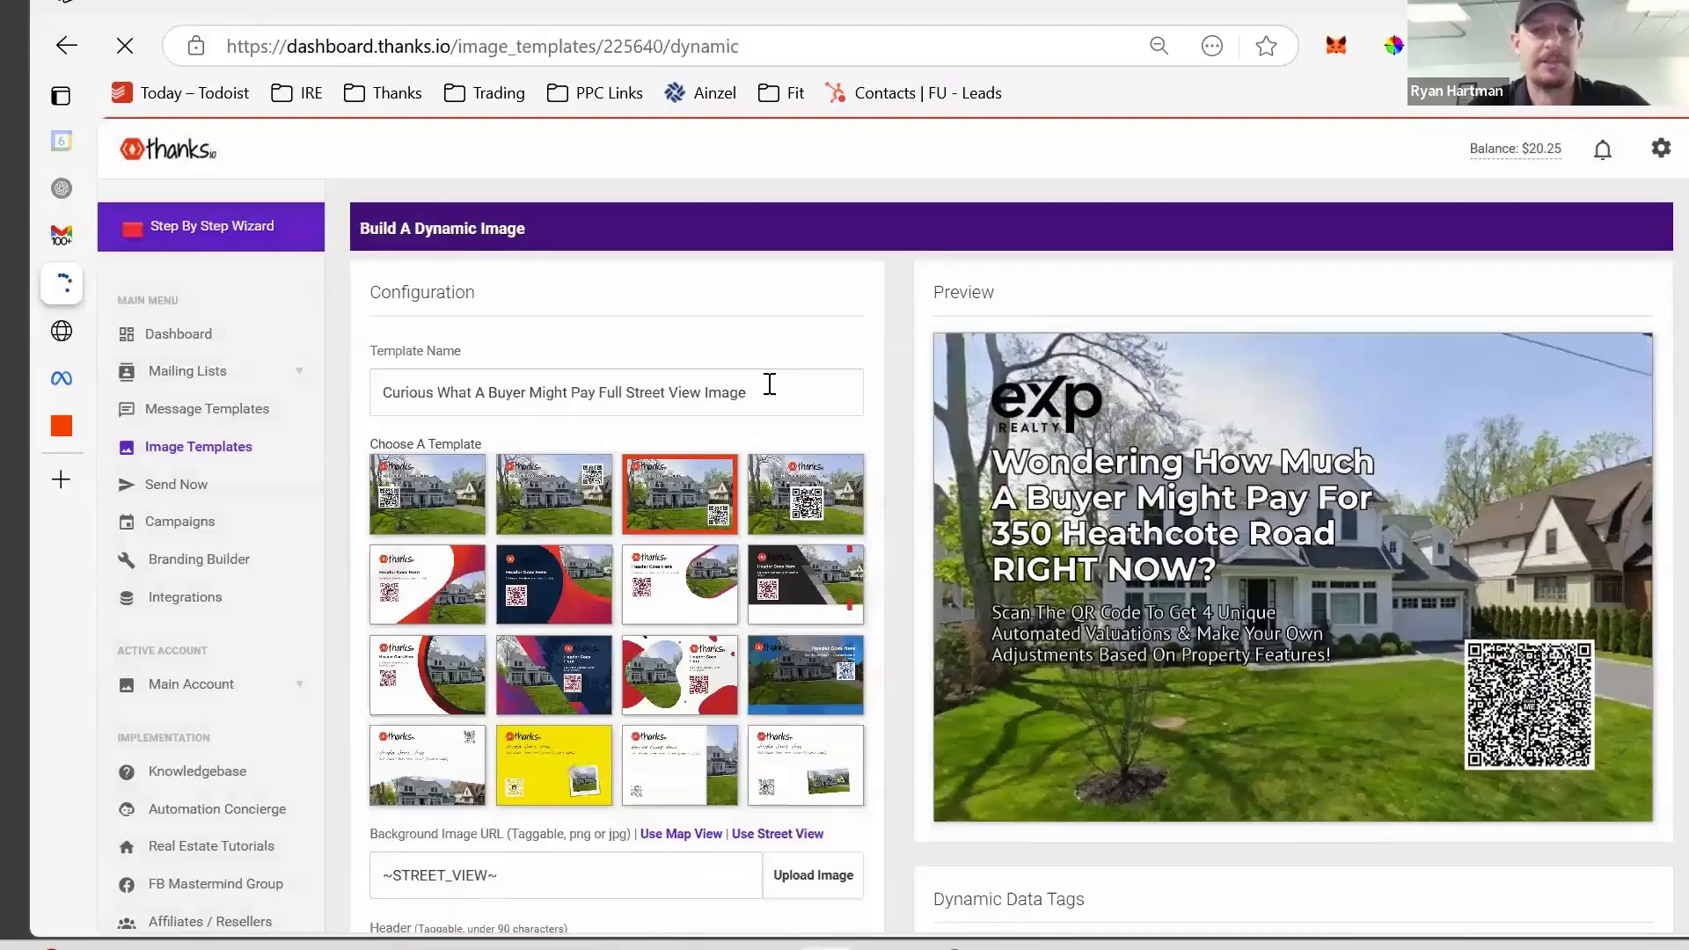
scroll(770, 384, "down", 9)
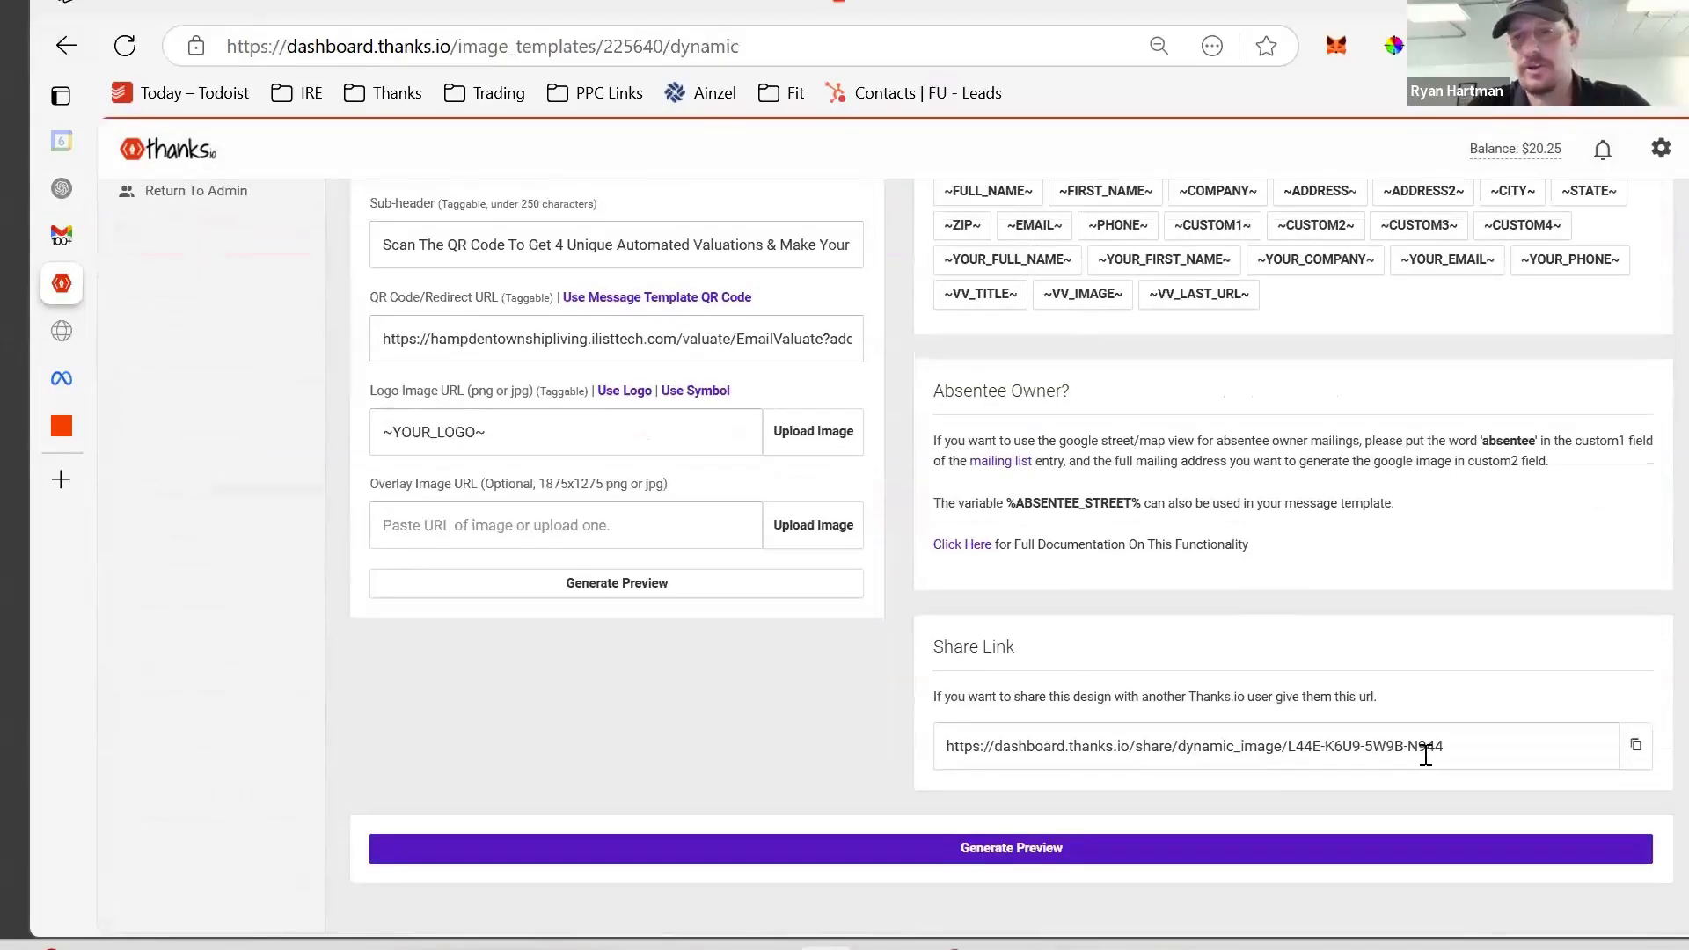
left_click_drag(1485, 755, 919, 778)
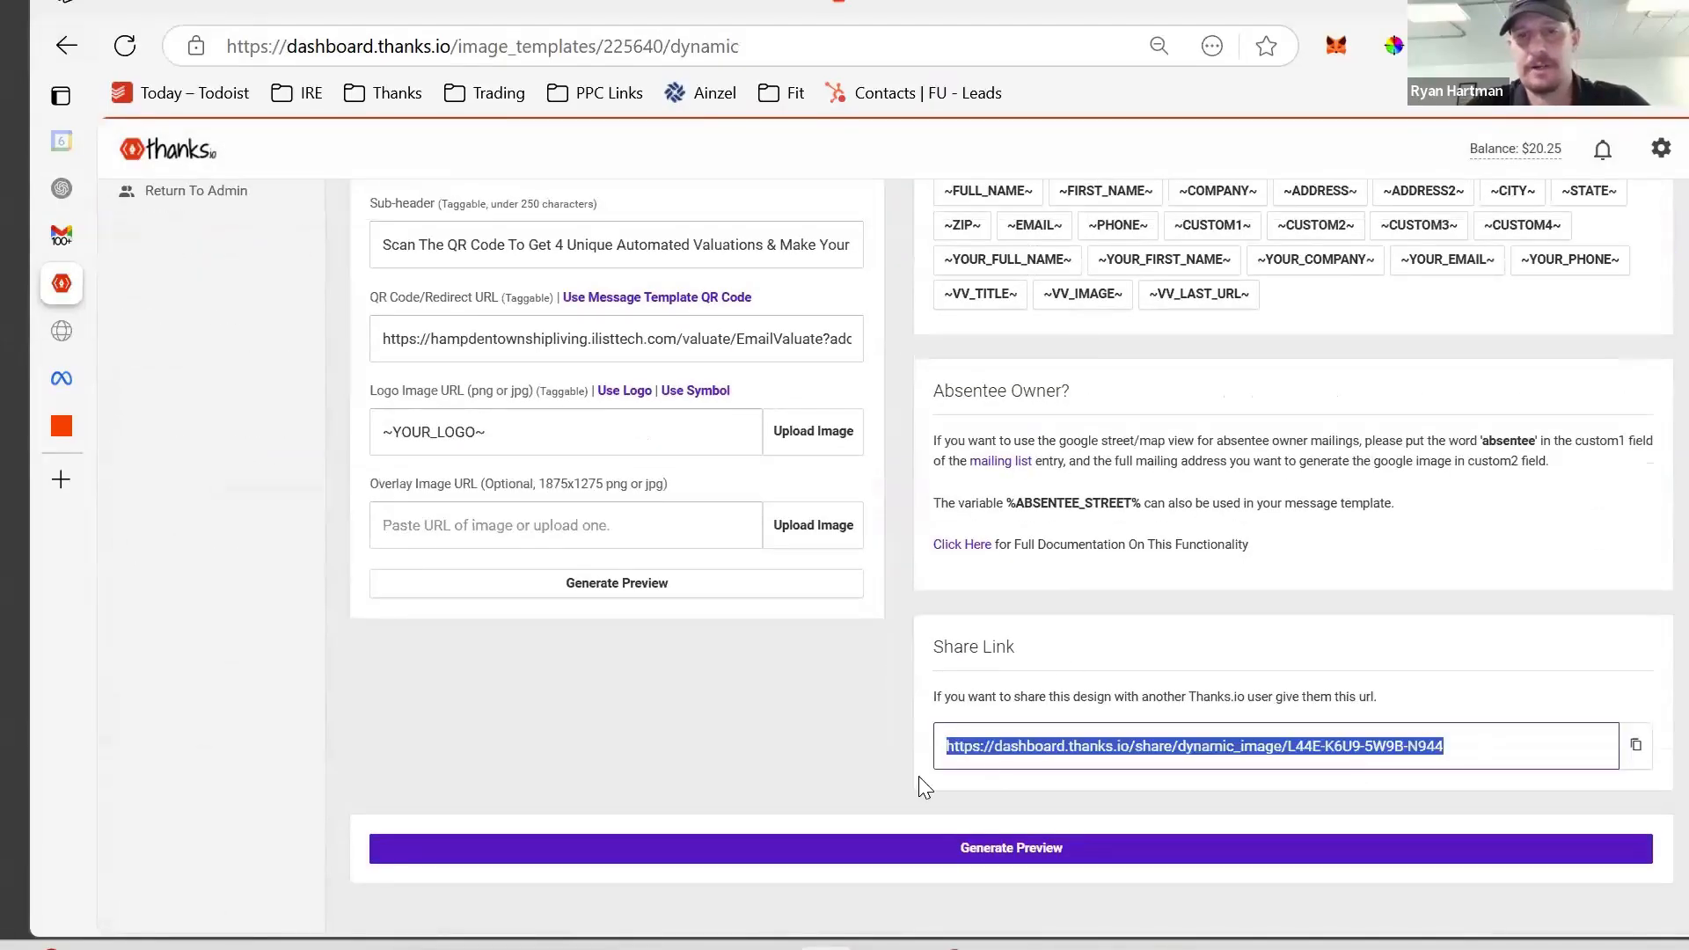
right_click(1006, 756)
left_click(1101, 352)
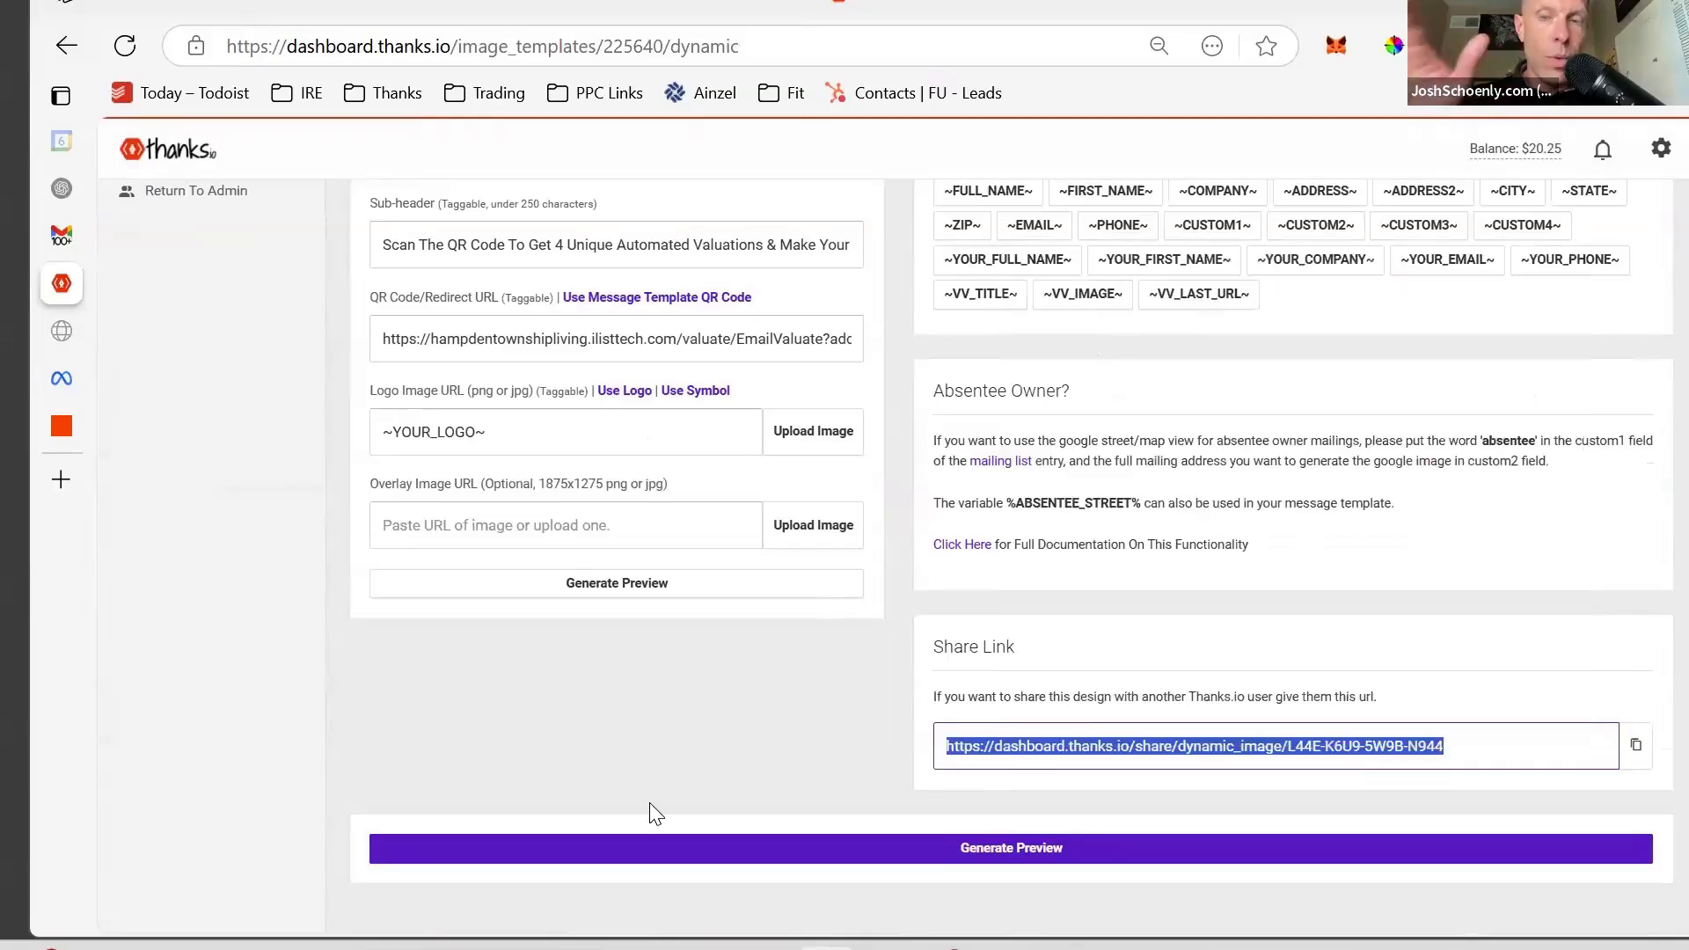
triple_click(691, 746)
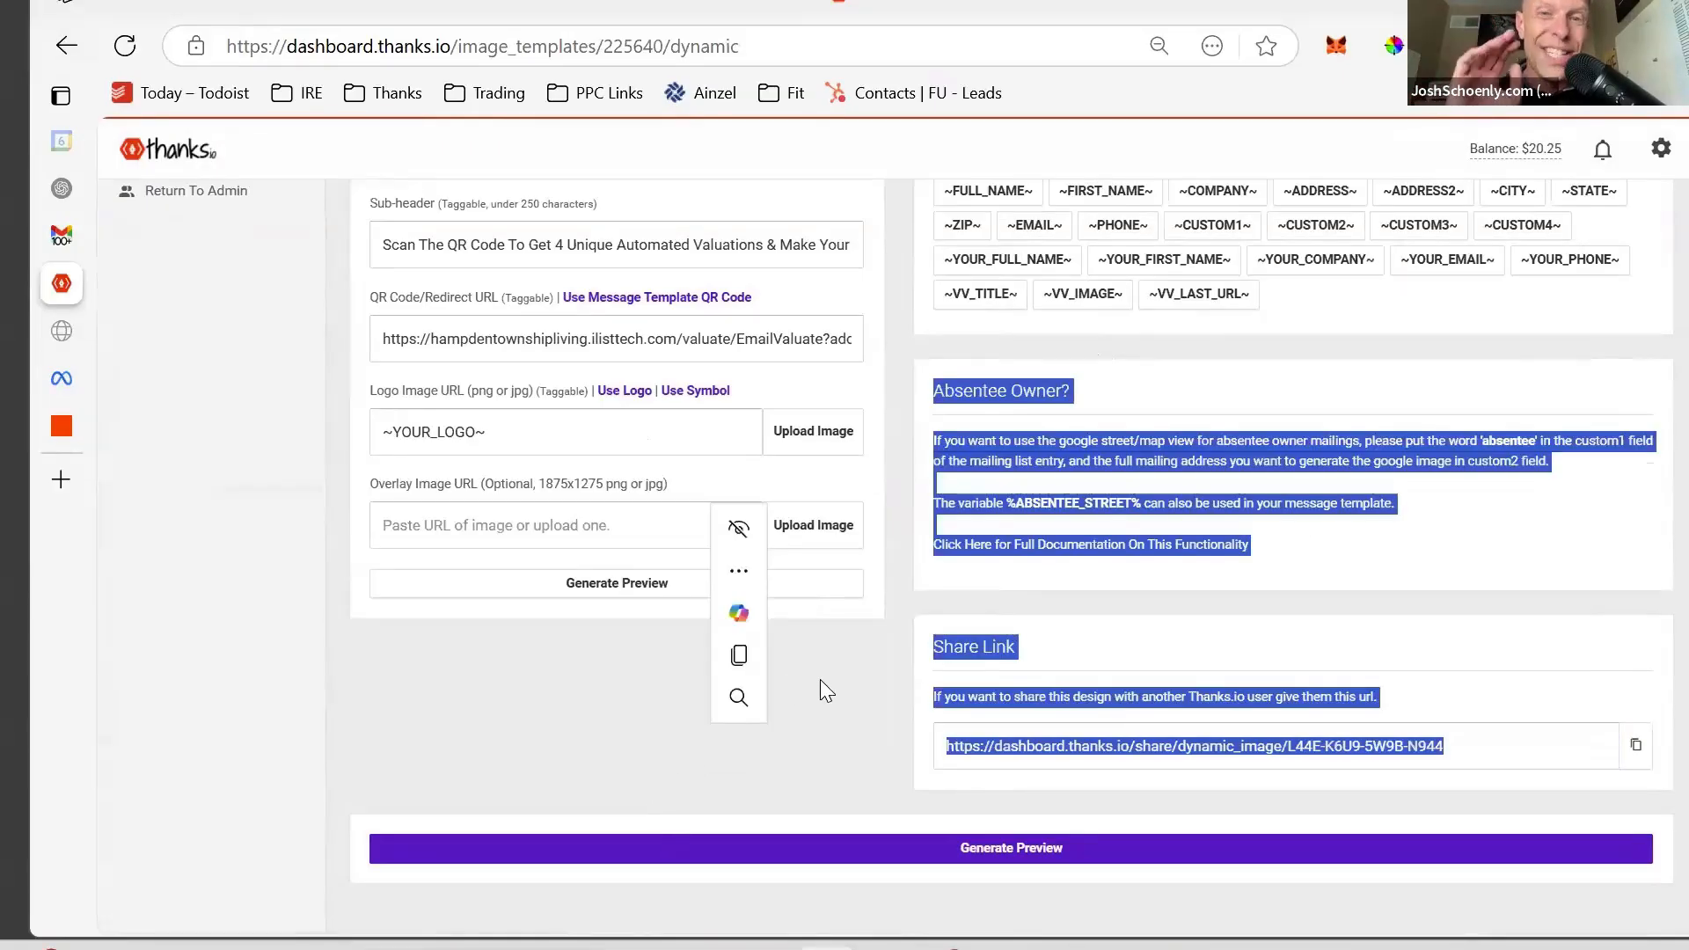
left_click(823, 801)
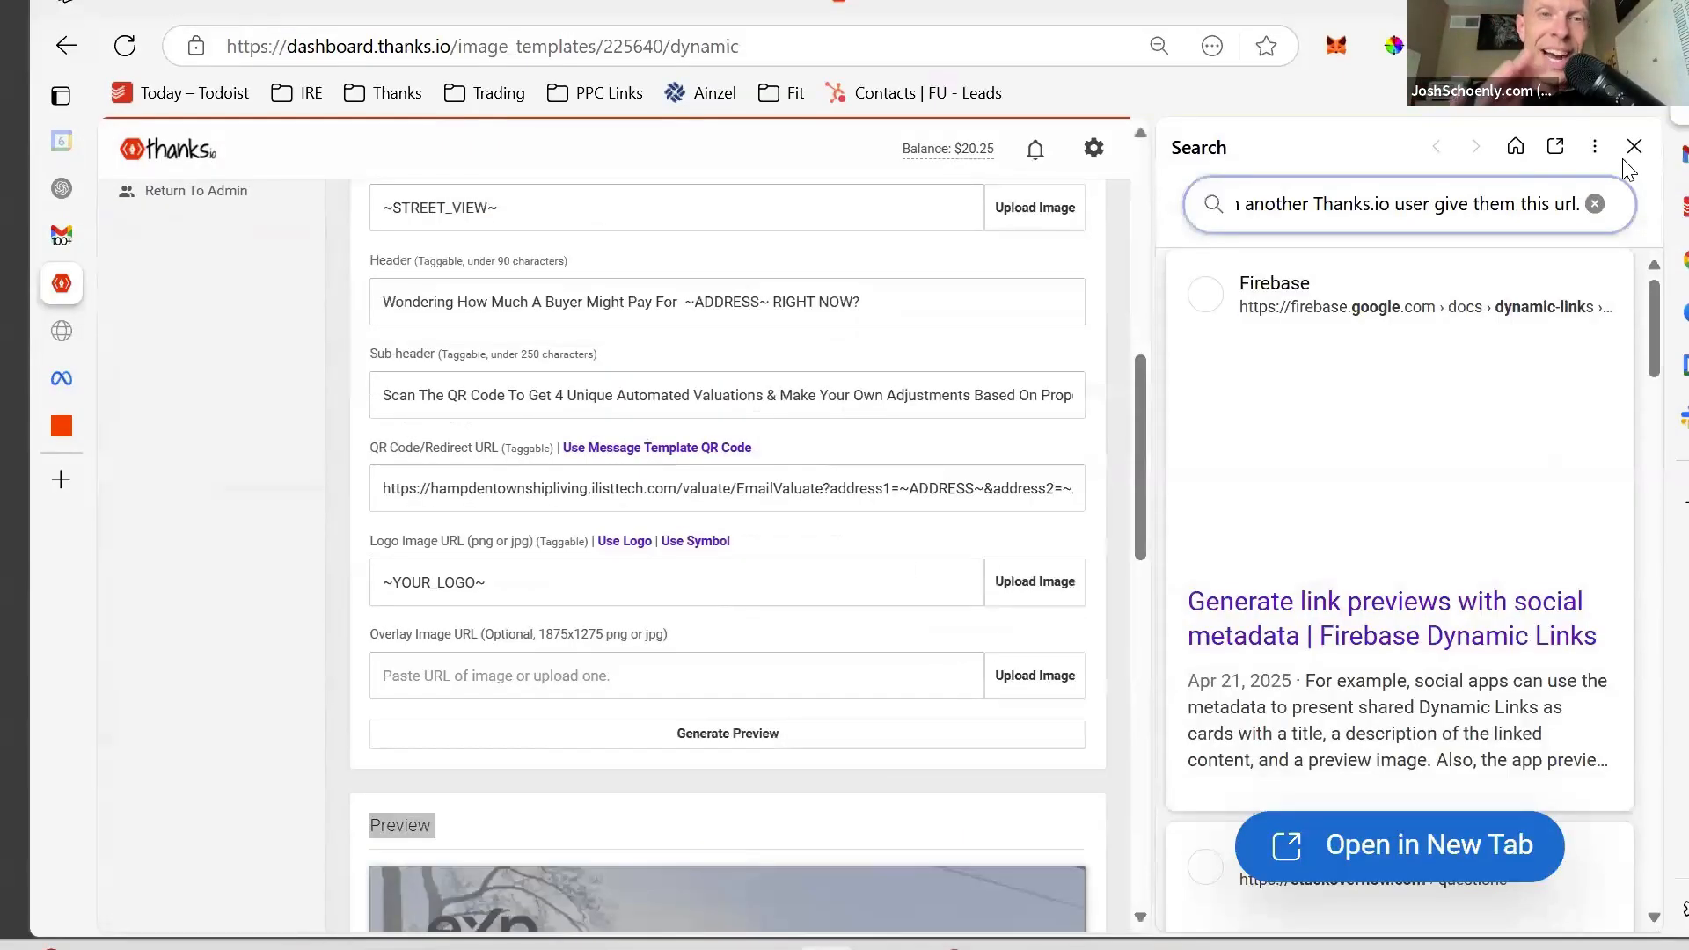
left_click(1633, 146)
scroll(746, 481, "up", 10)
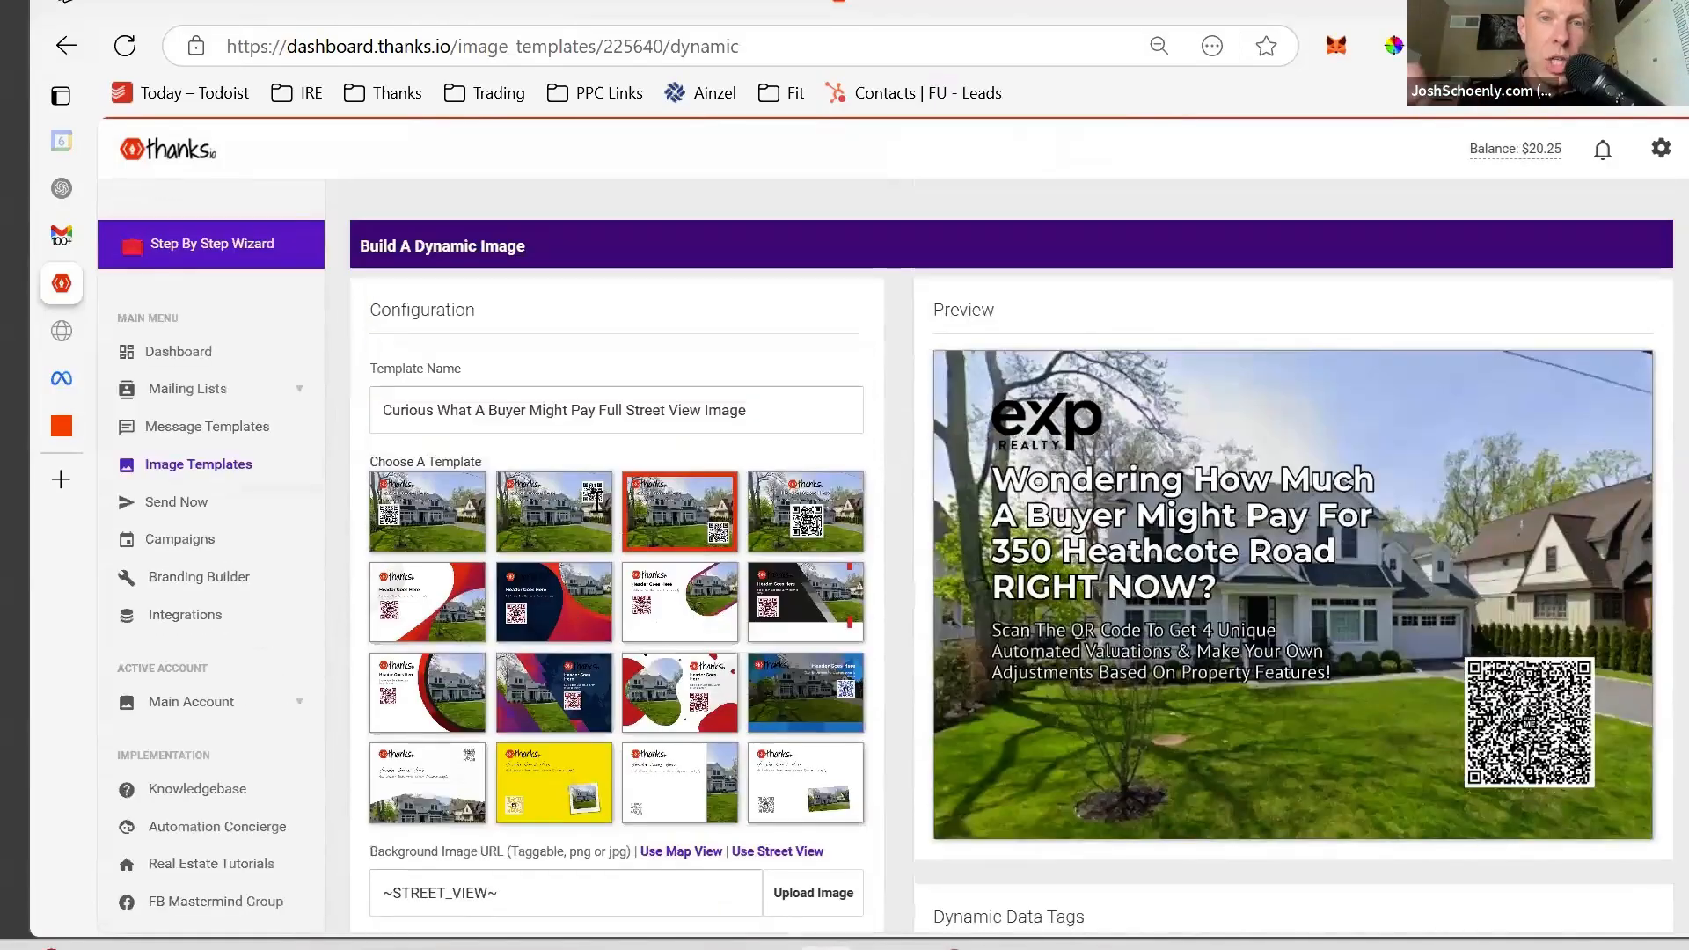
scroll(596, 502, "down", 1)
left_click(772, 384)
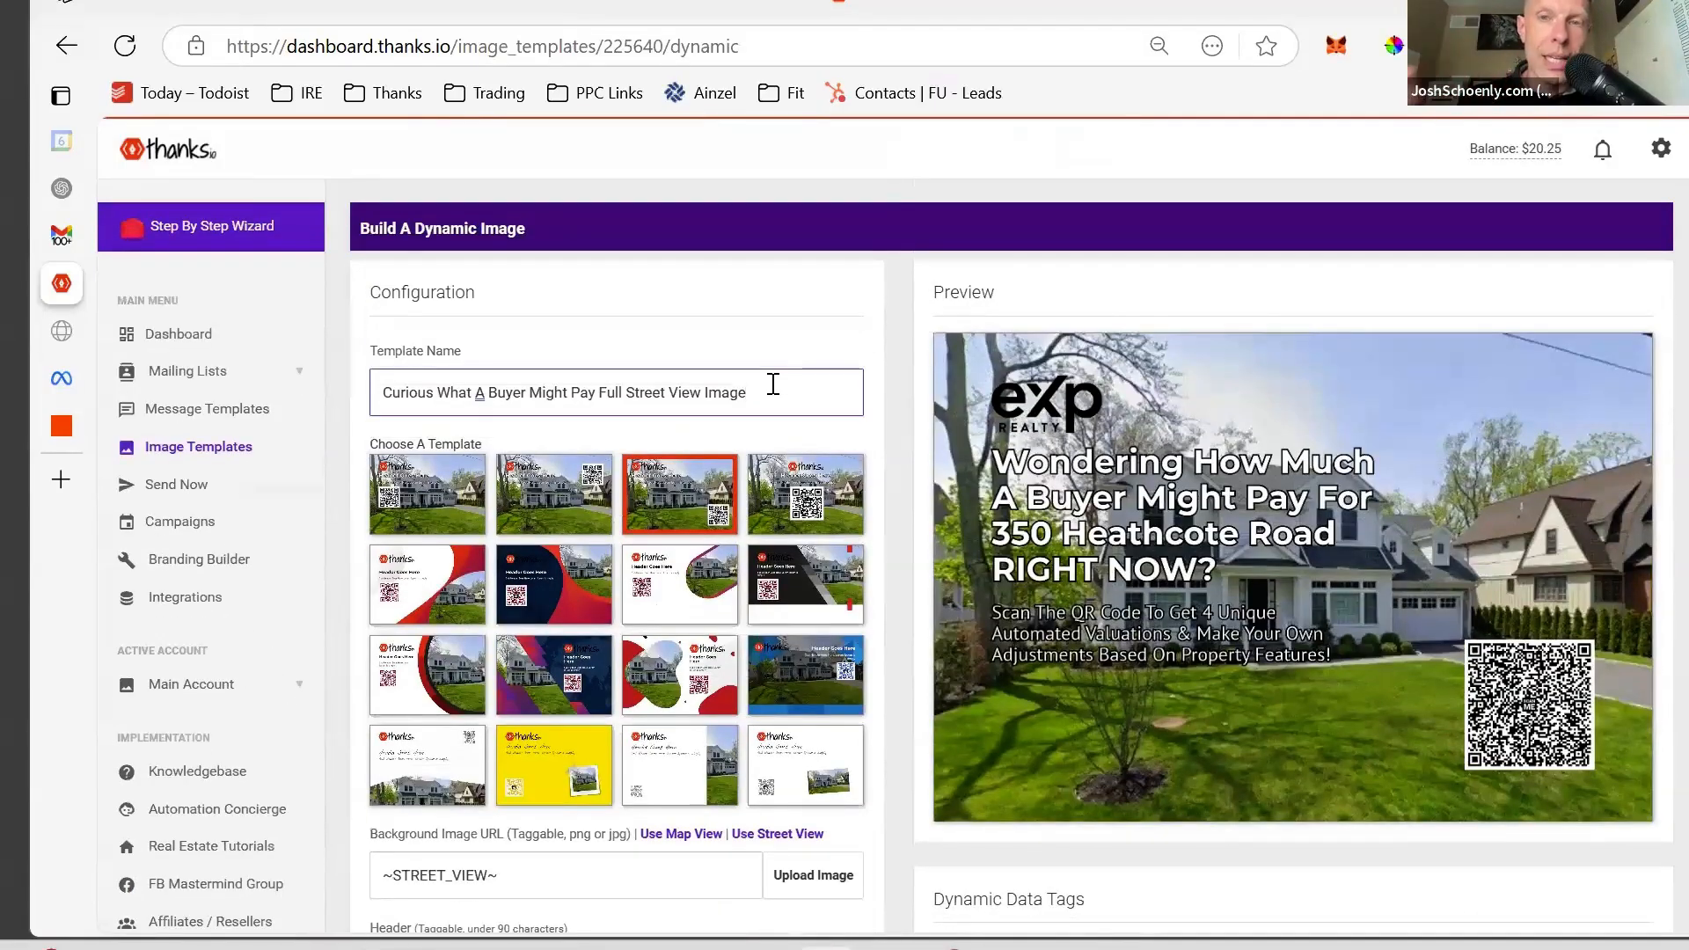
scroll(772, 385, "down", 1)
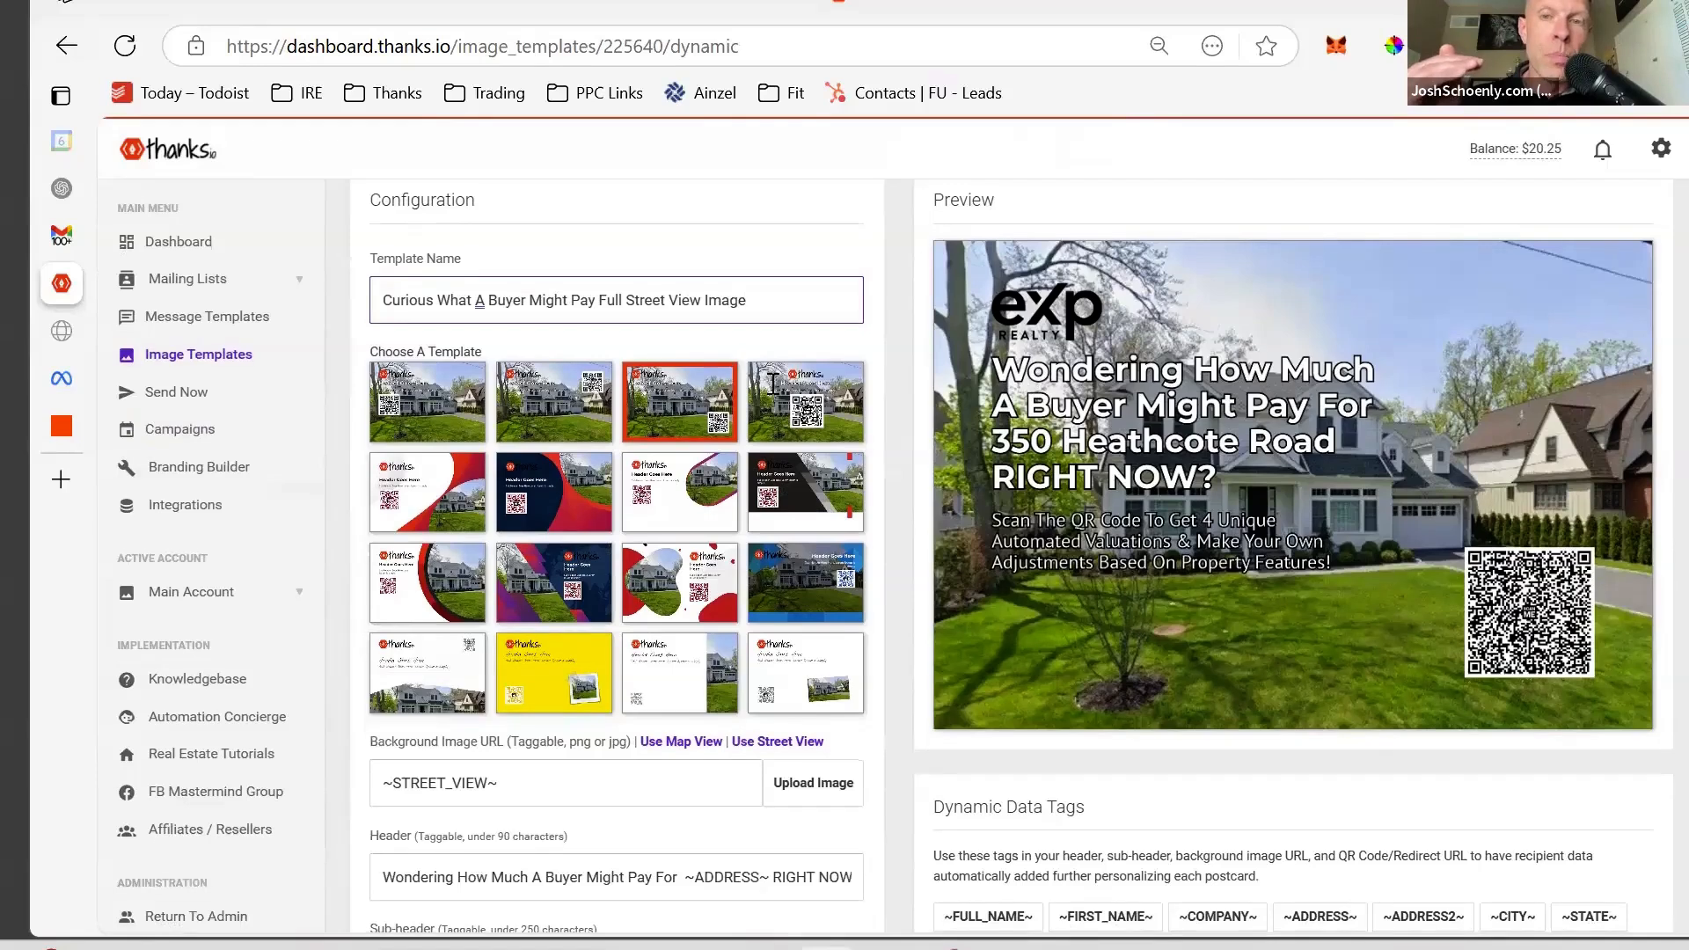
scroll(773, 384, "down", 1)
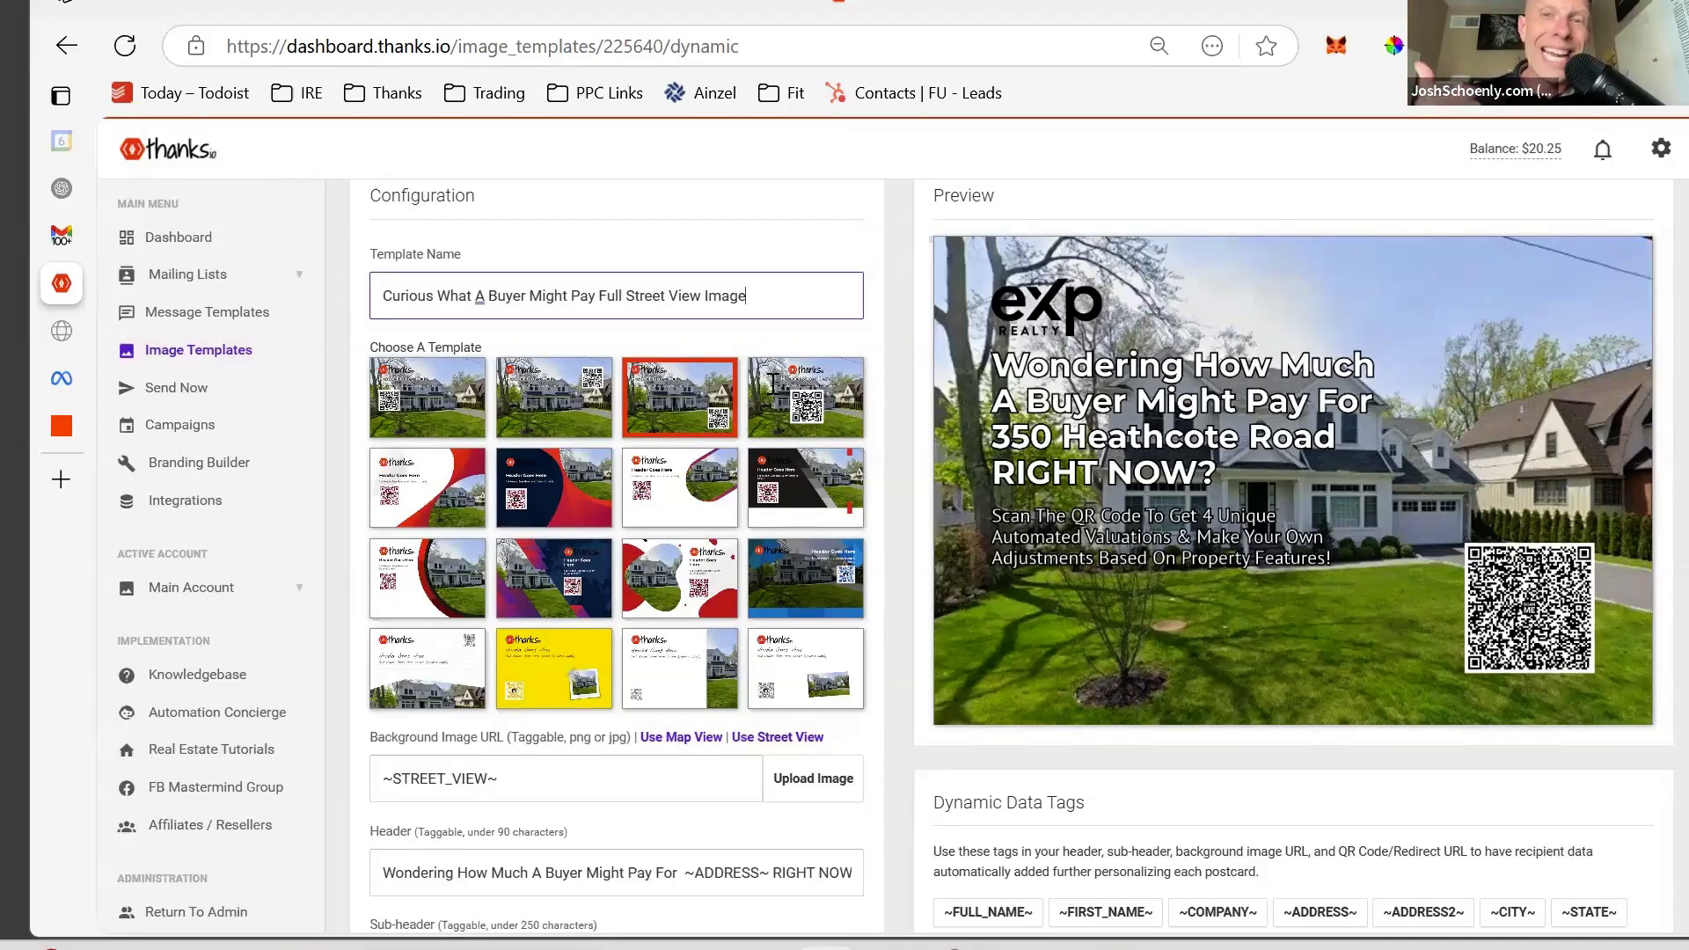
scroll(772, 384, "down", 1)
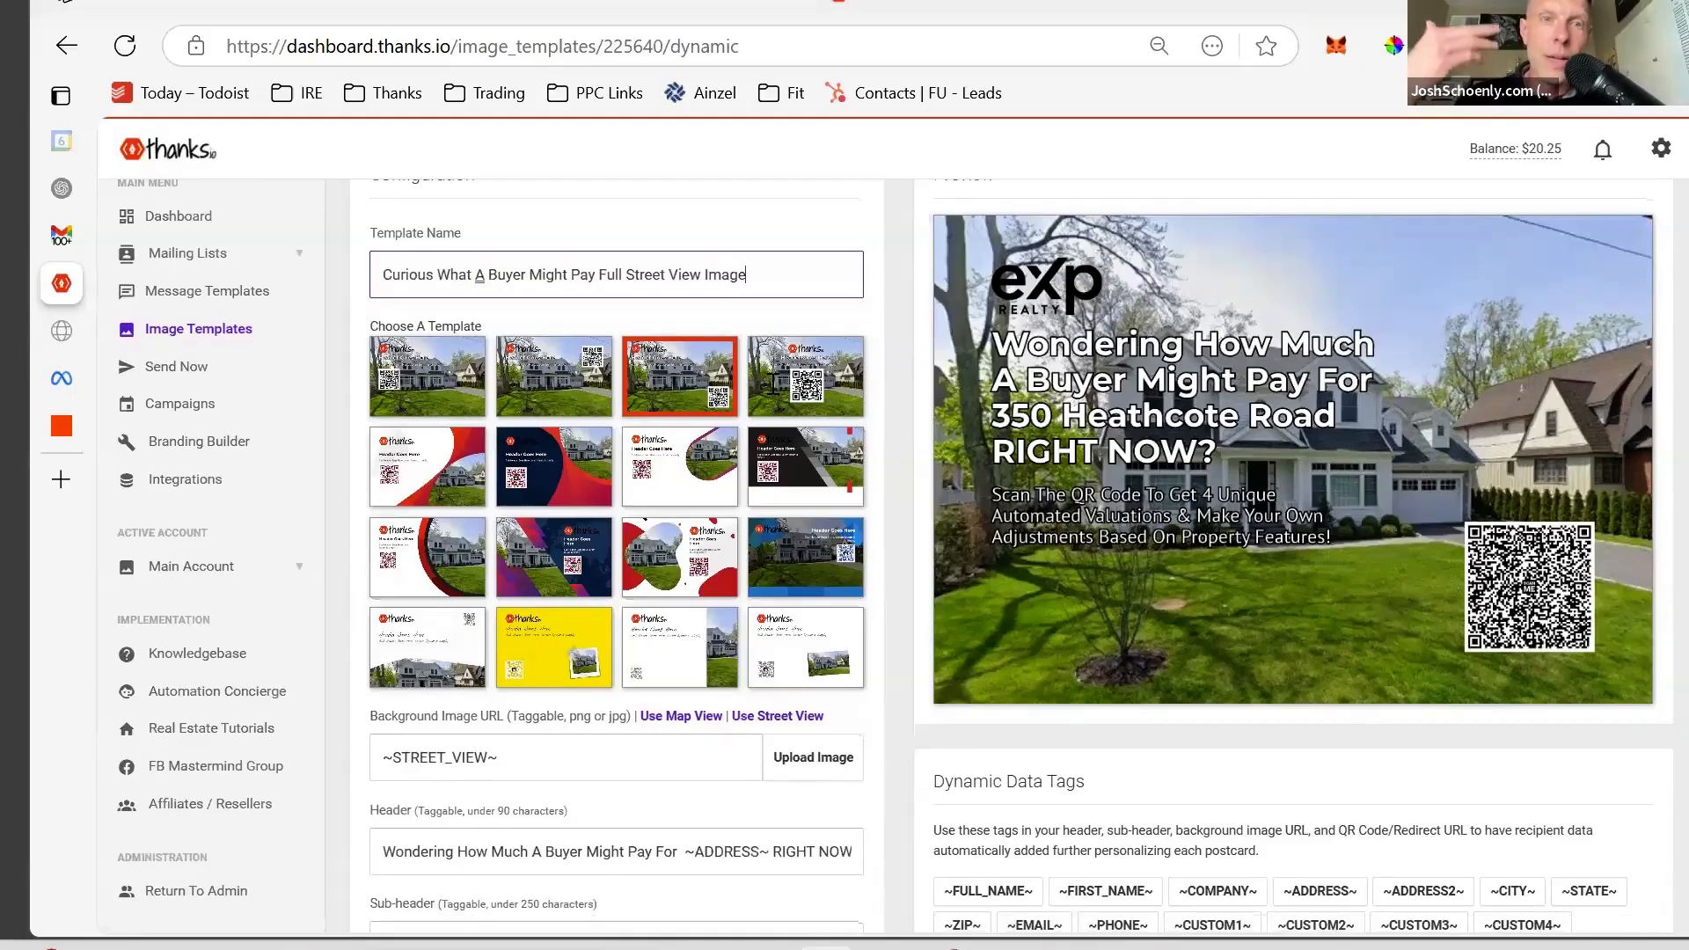
scroll(772, 384, "down", 3)
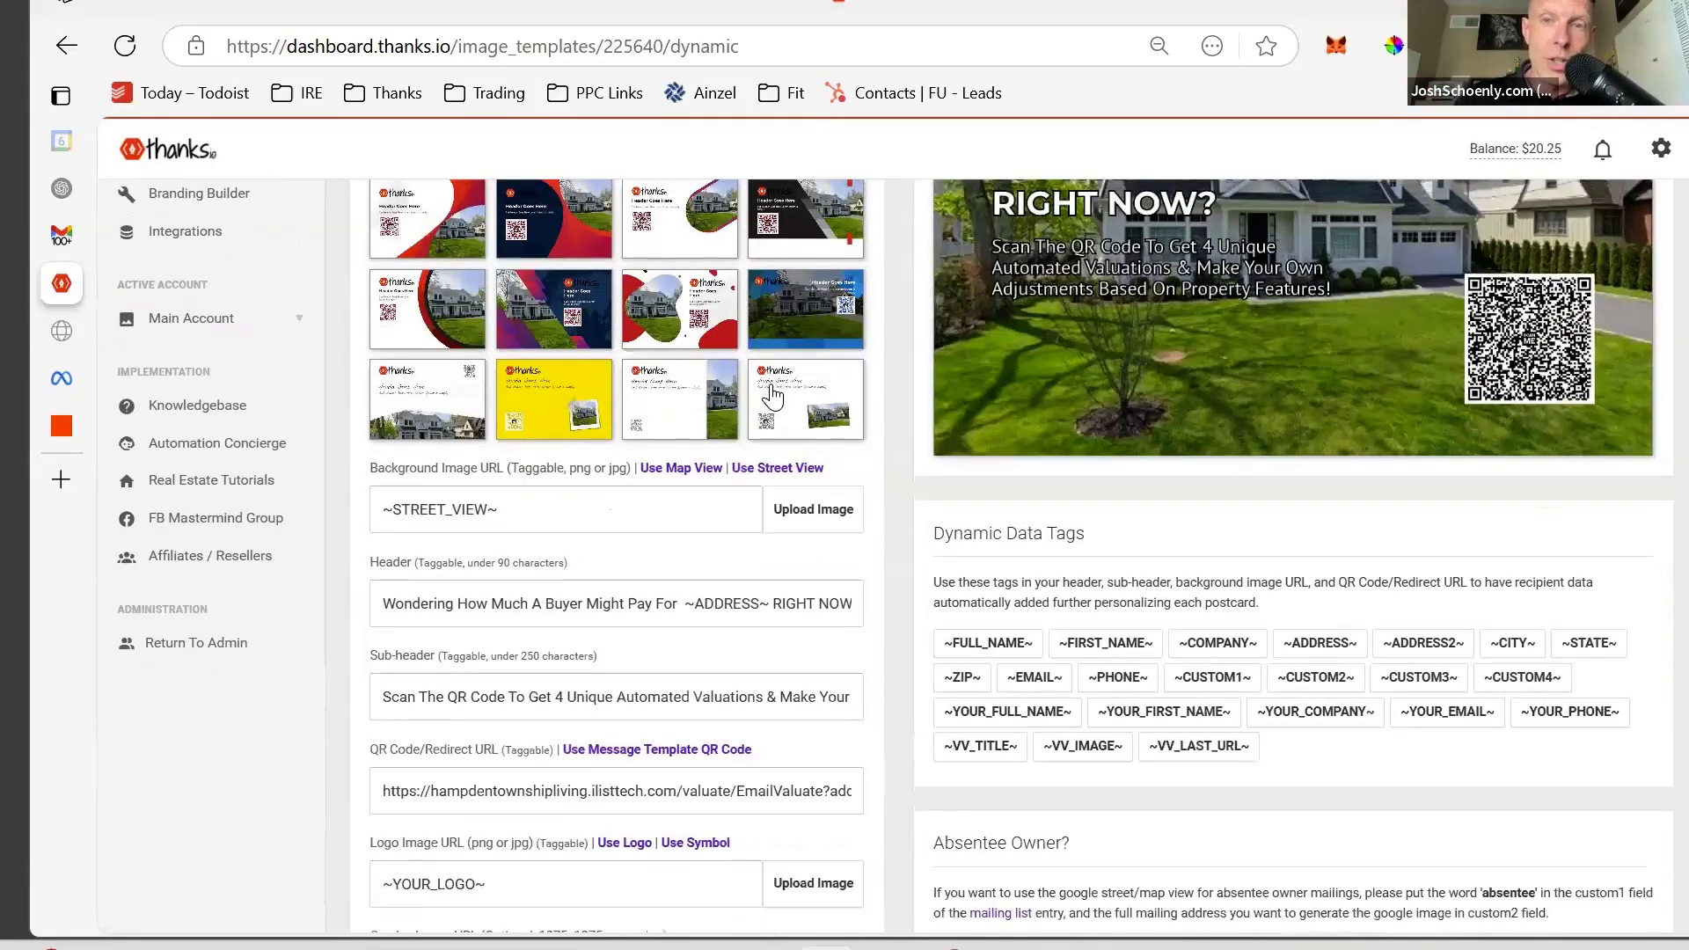
scroll(772, 395, "up", 2)
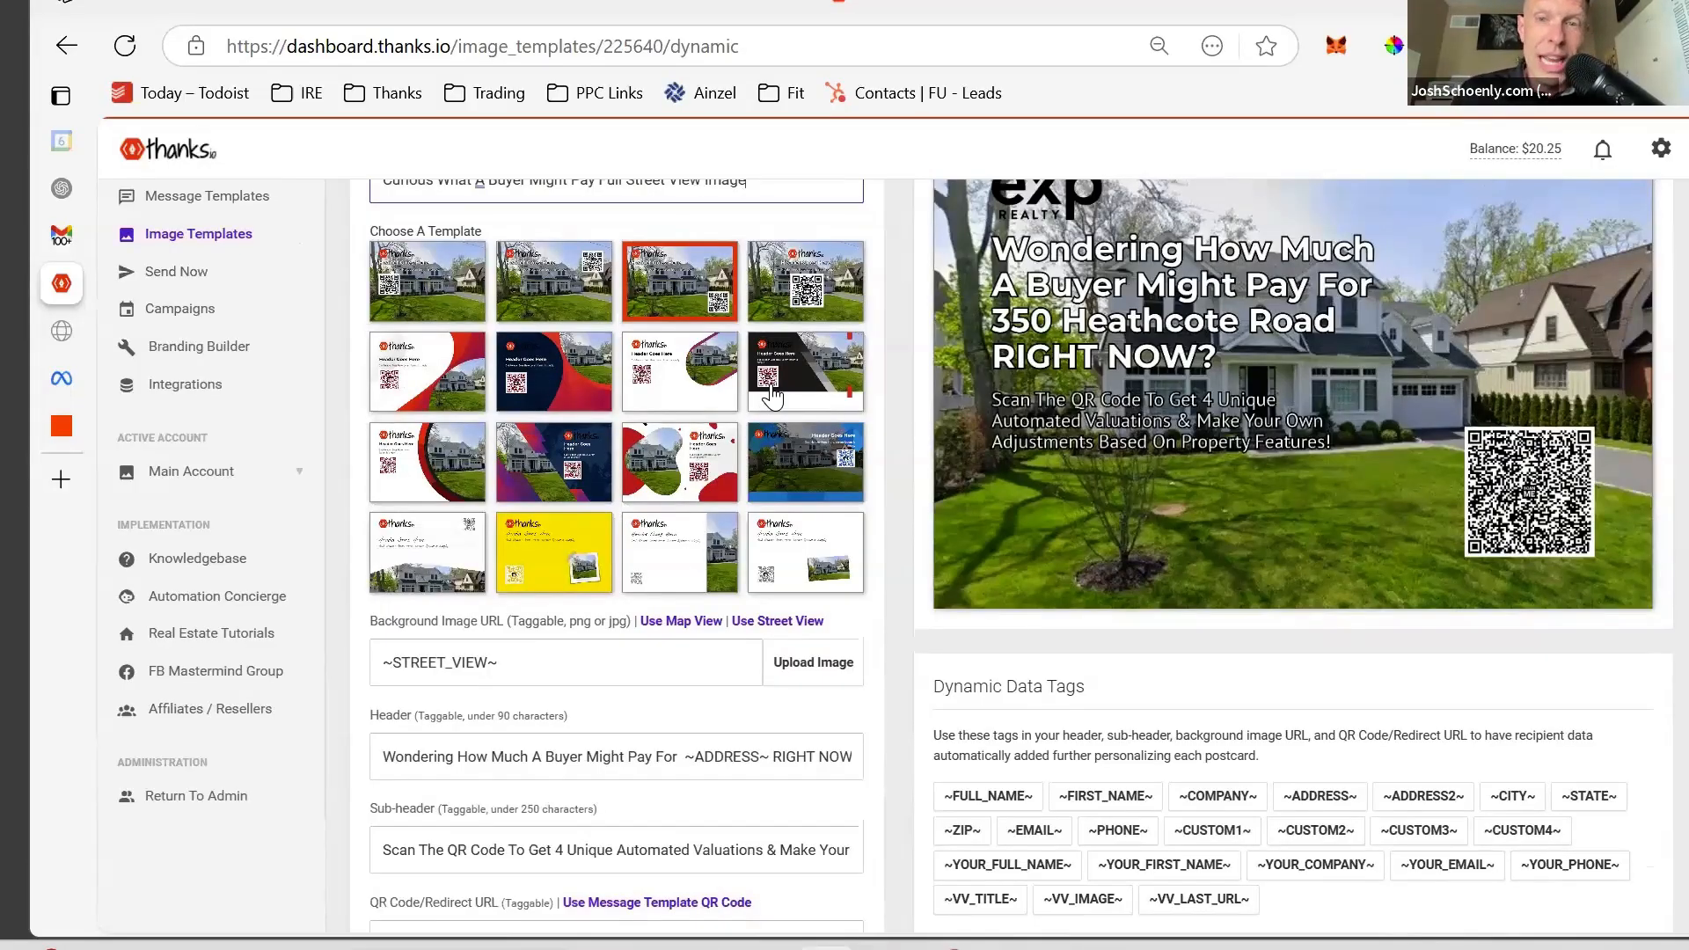
scroll(772, 398, "down", 1)
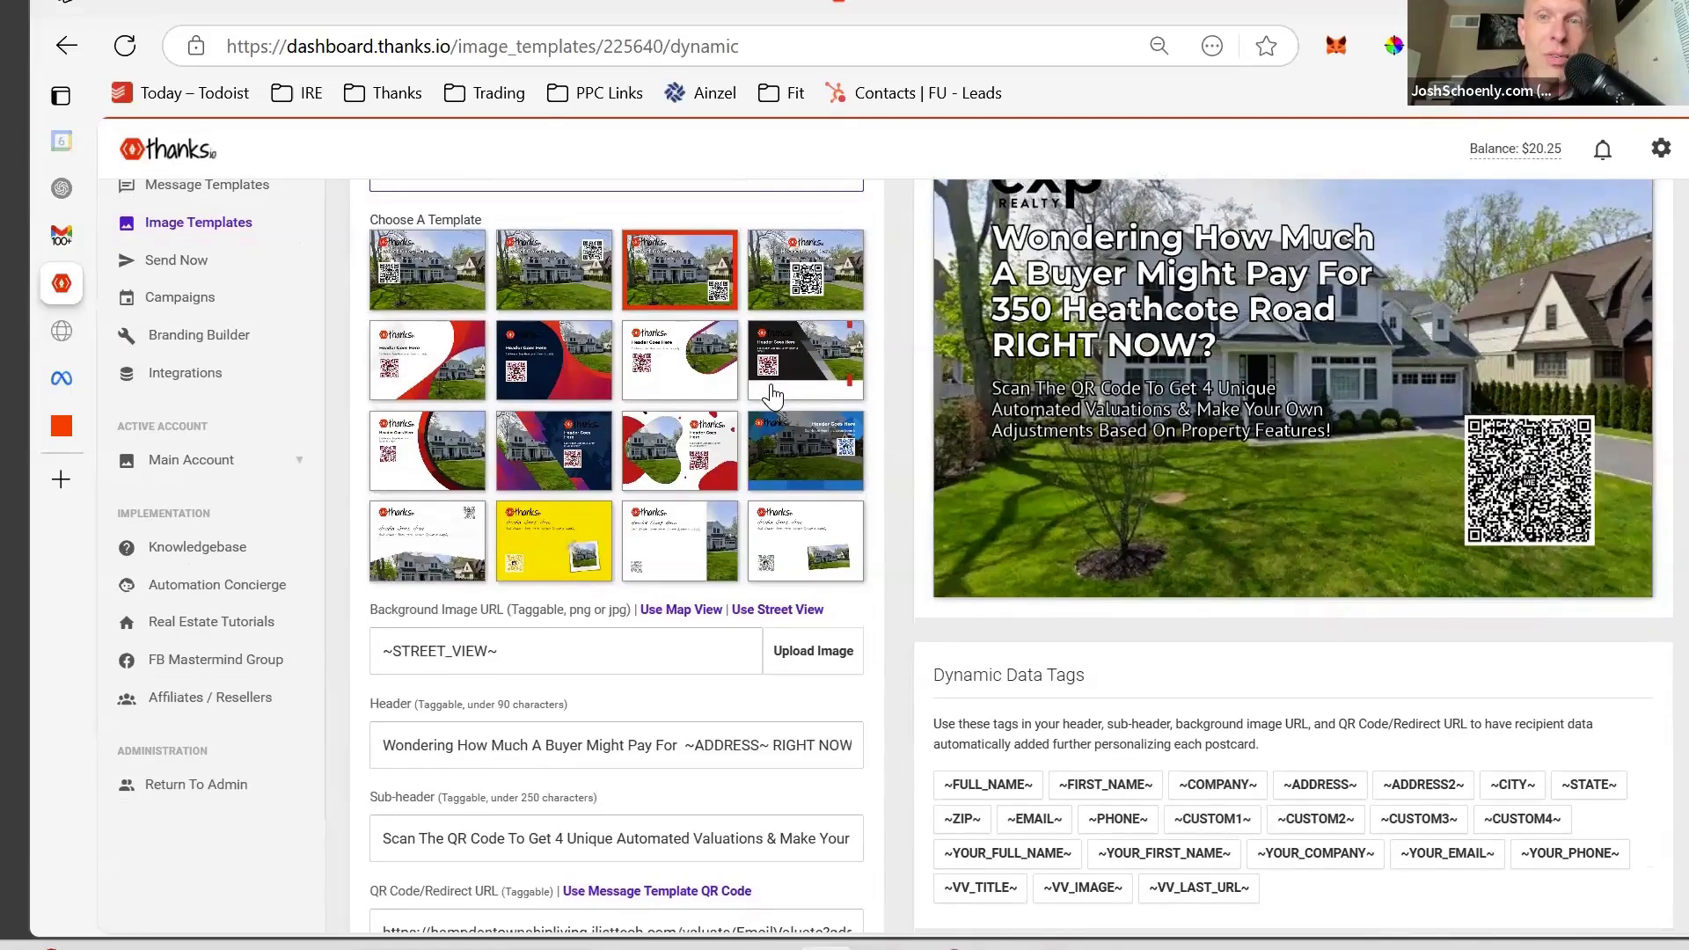
scroll(773, 397, "up", 1)
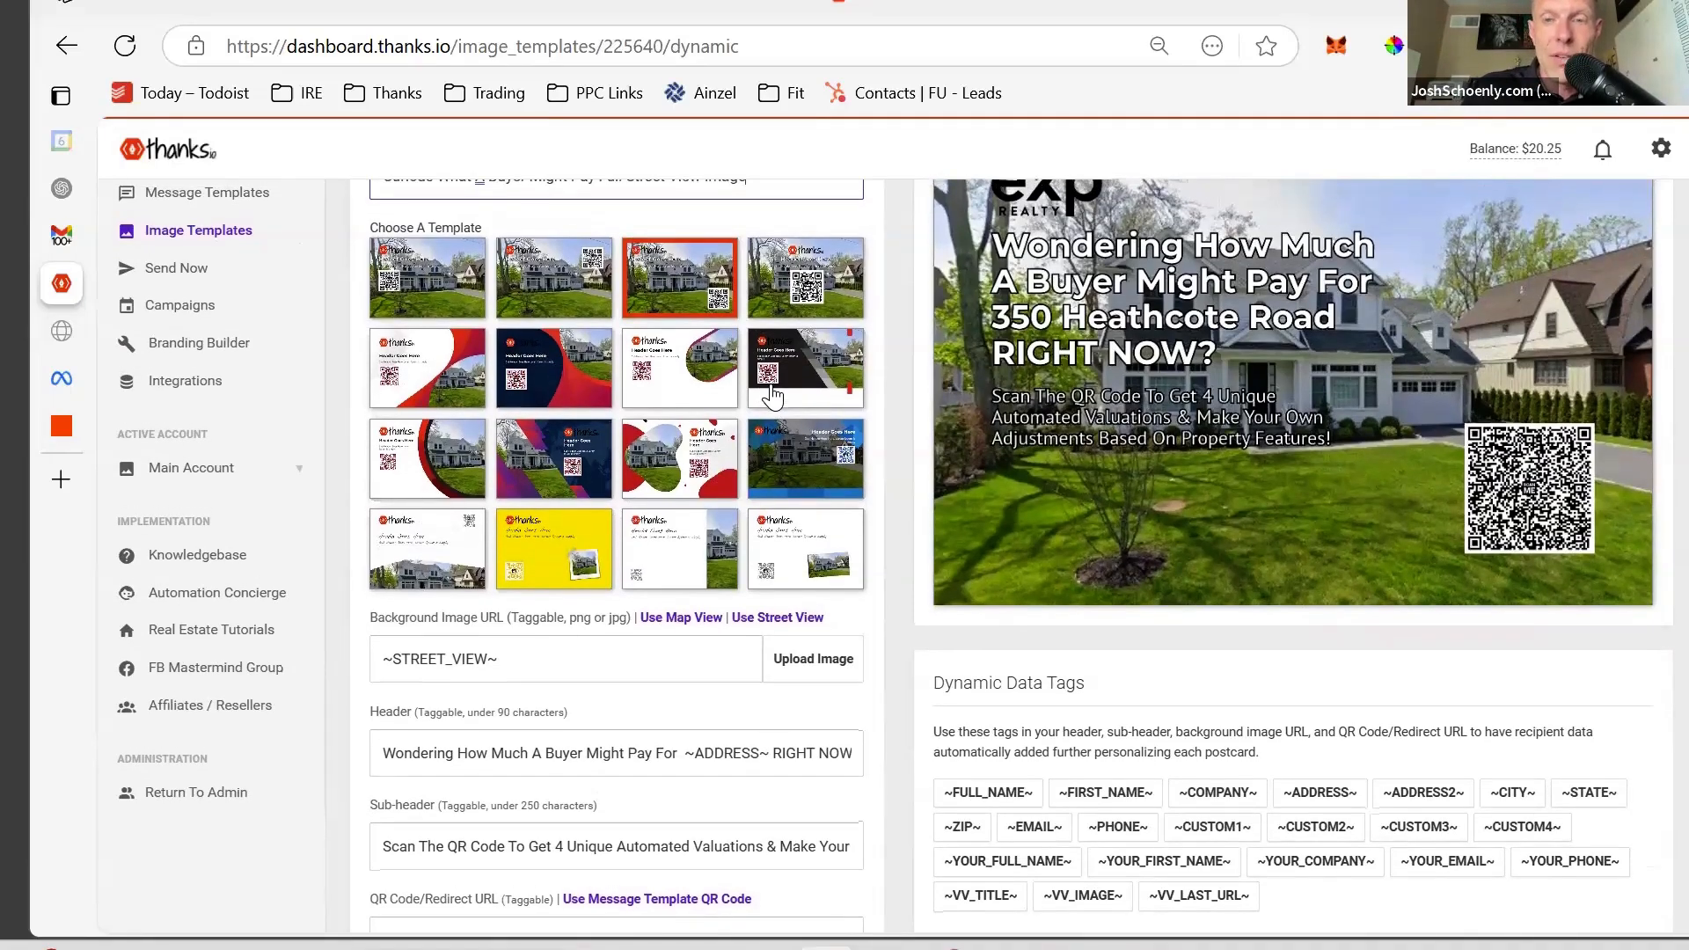
scroll(772, 398, "down", 1)
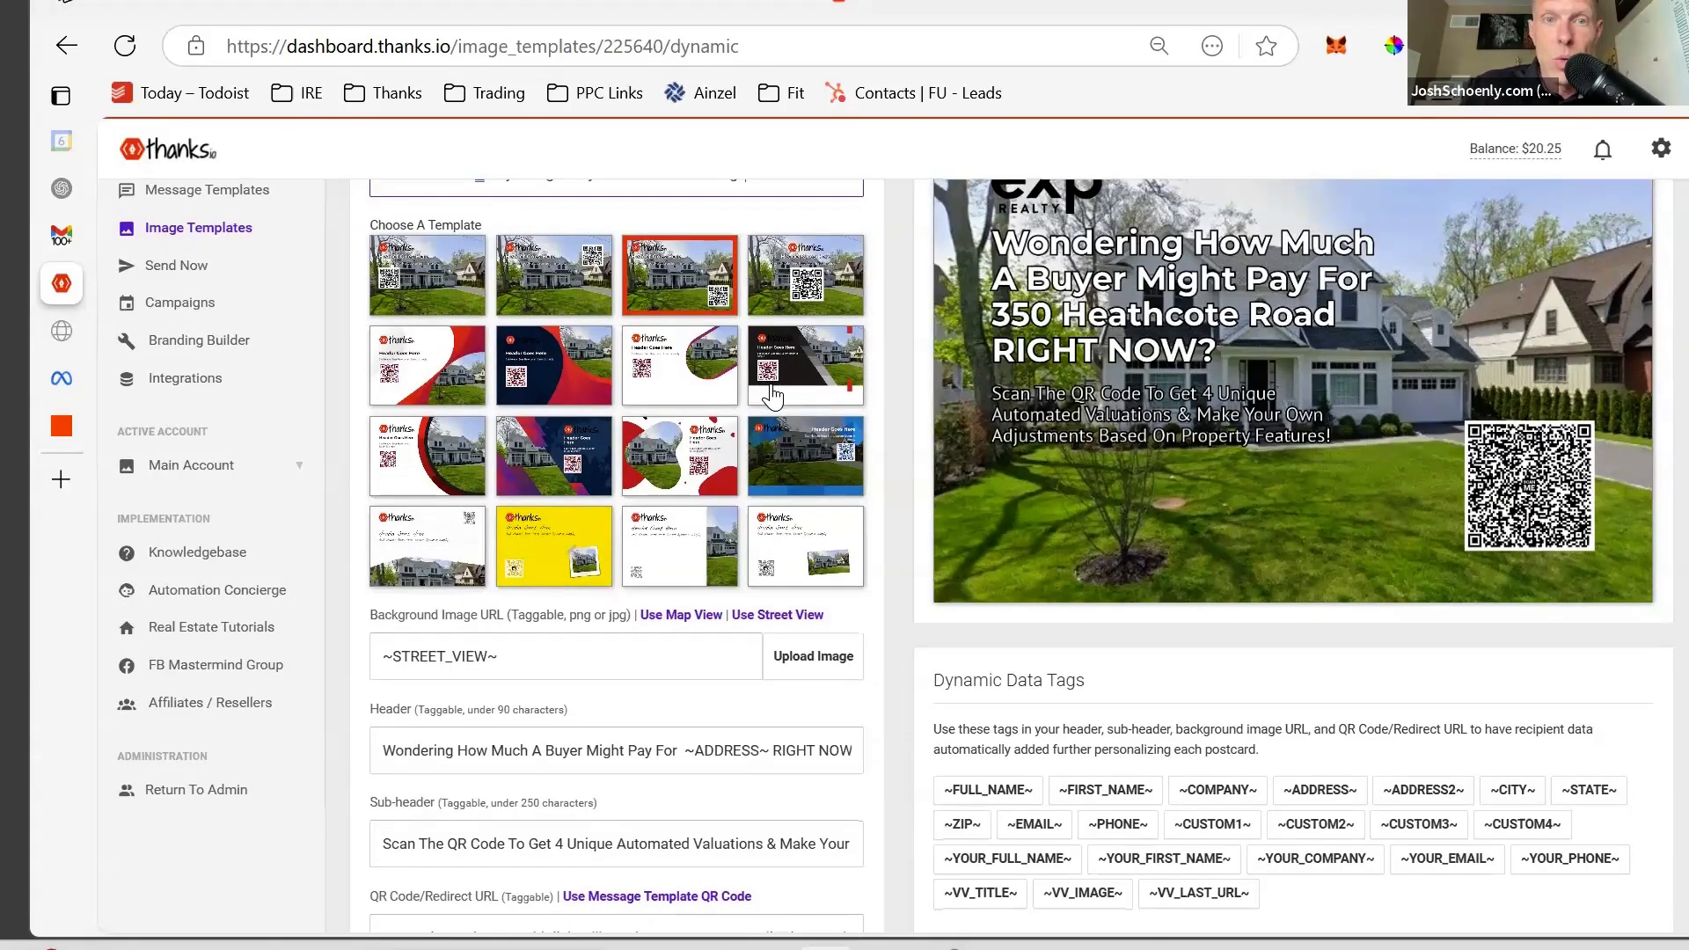
scroll(772, 397, "down", 1)
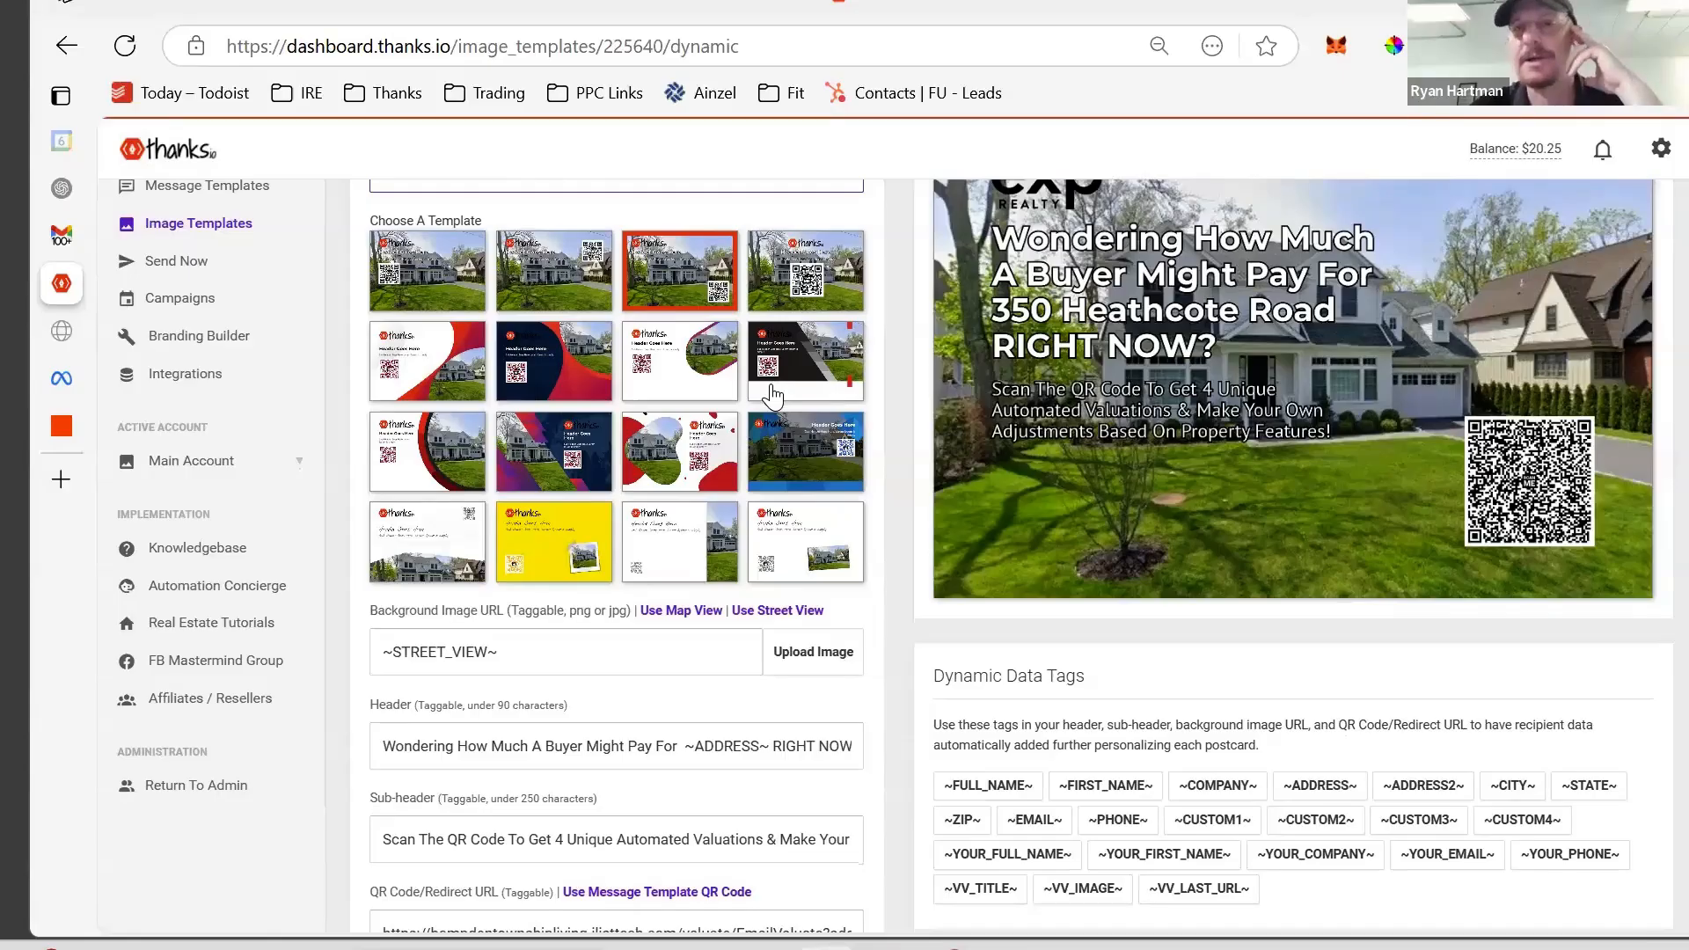
scroll(772, 396, "up", 2)
scroll(773, 393, "down", 1)
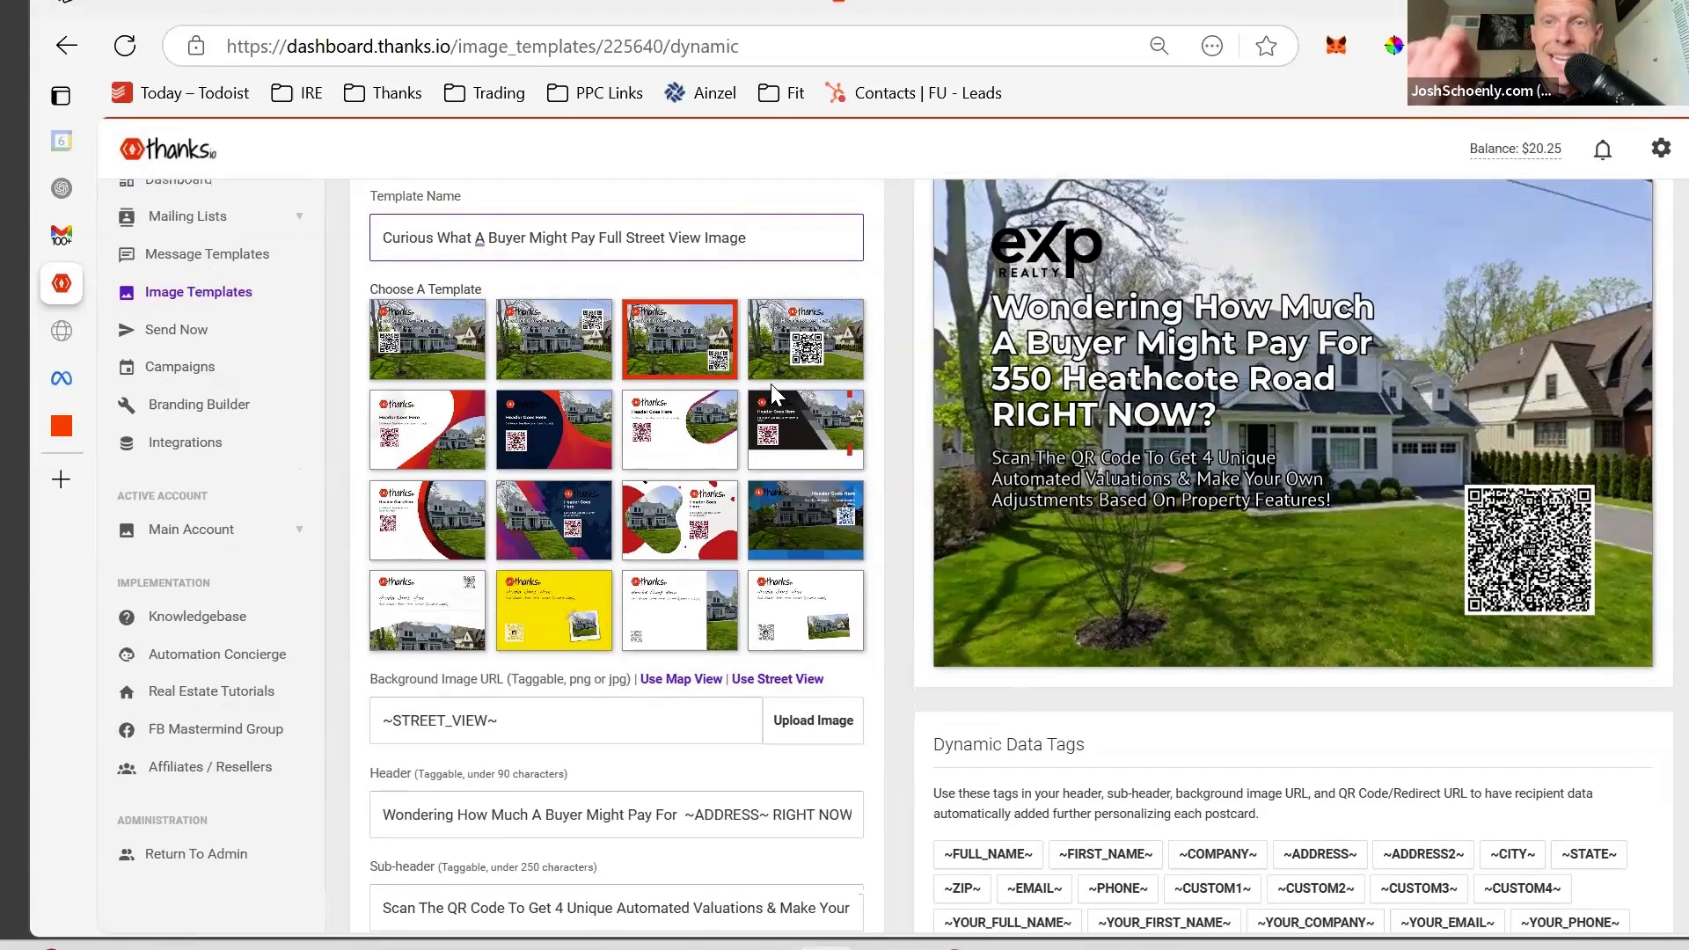
scroll(771, 383, "down", 1)
left_click(519, 677)
left_click_drag(519, 677, 371, 683)
left_click_drag(499, 654, 372, 668)
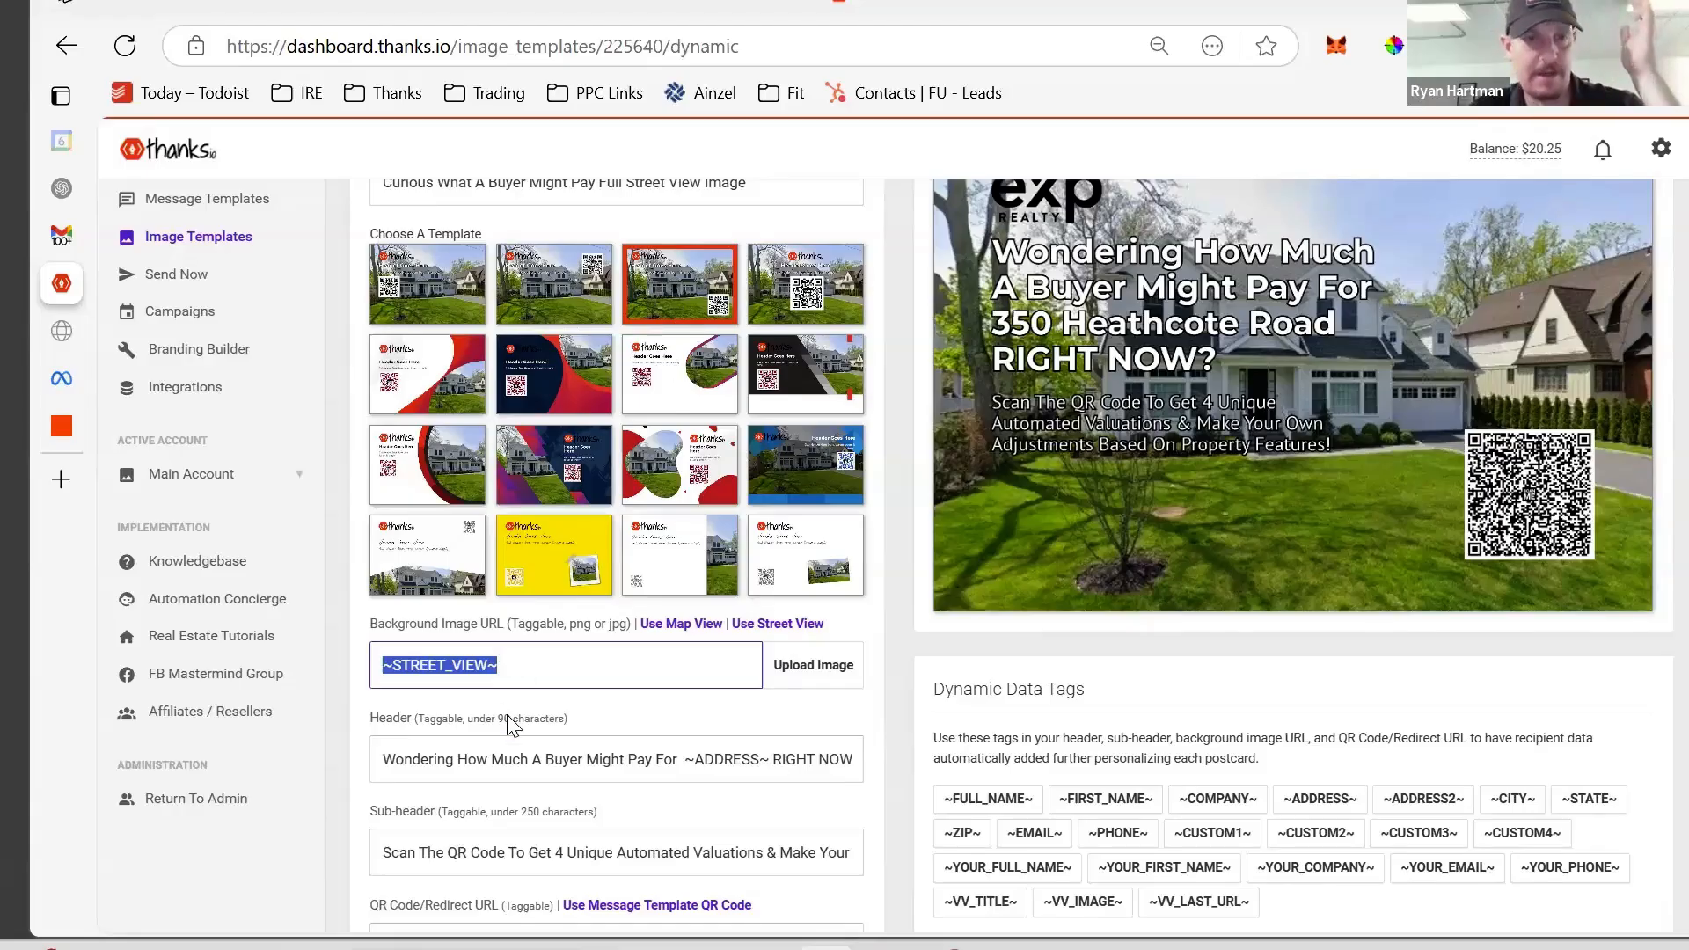
scroll(513, 724, "down", 2)
left_click(622, 482)
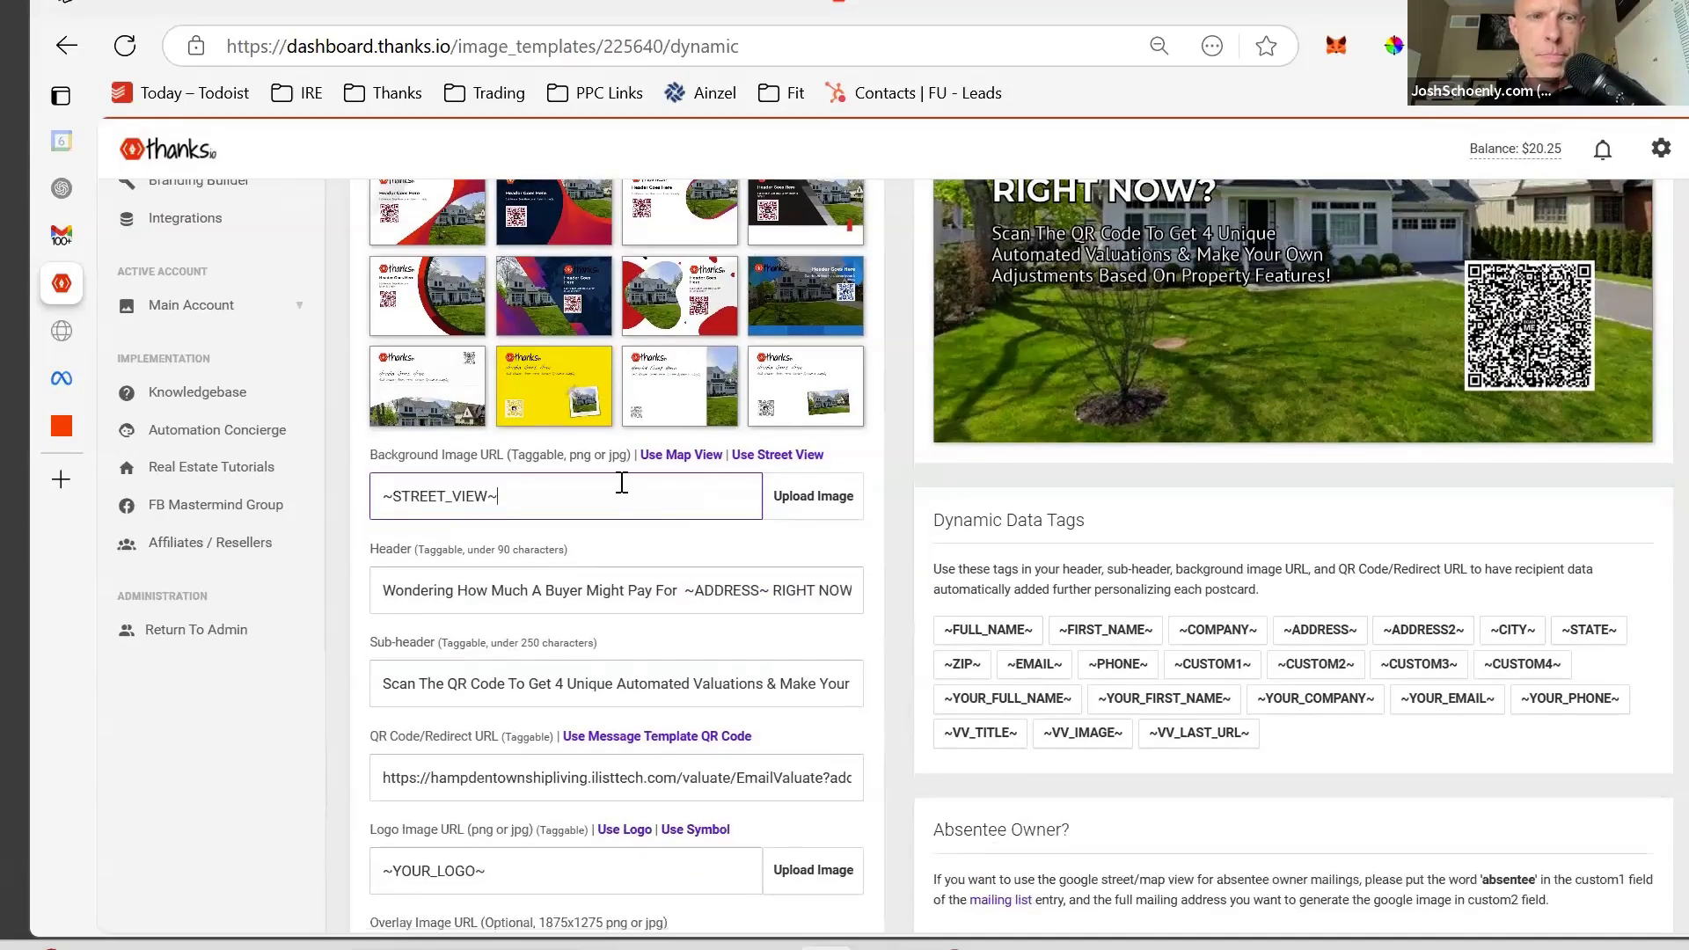
left_click_drag(546, 483, 368, 497)
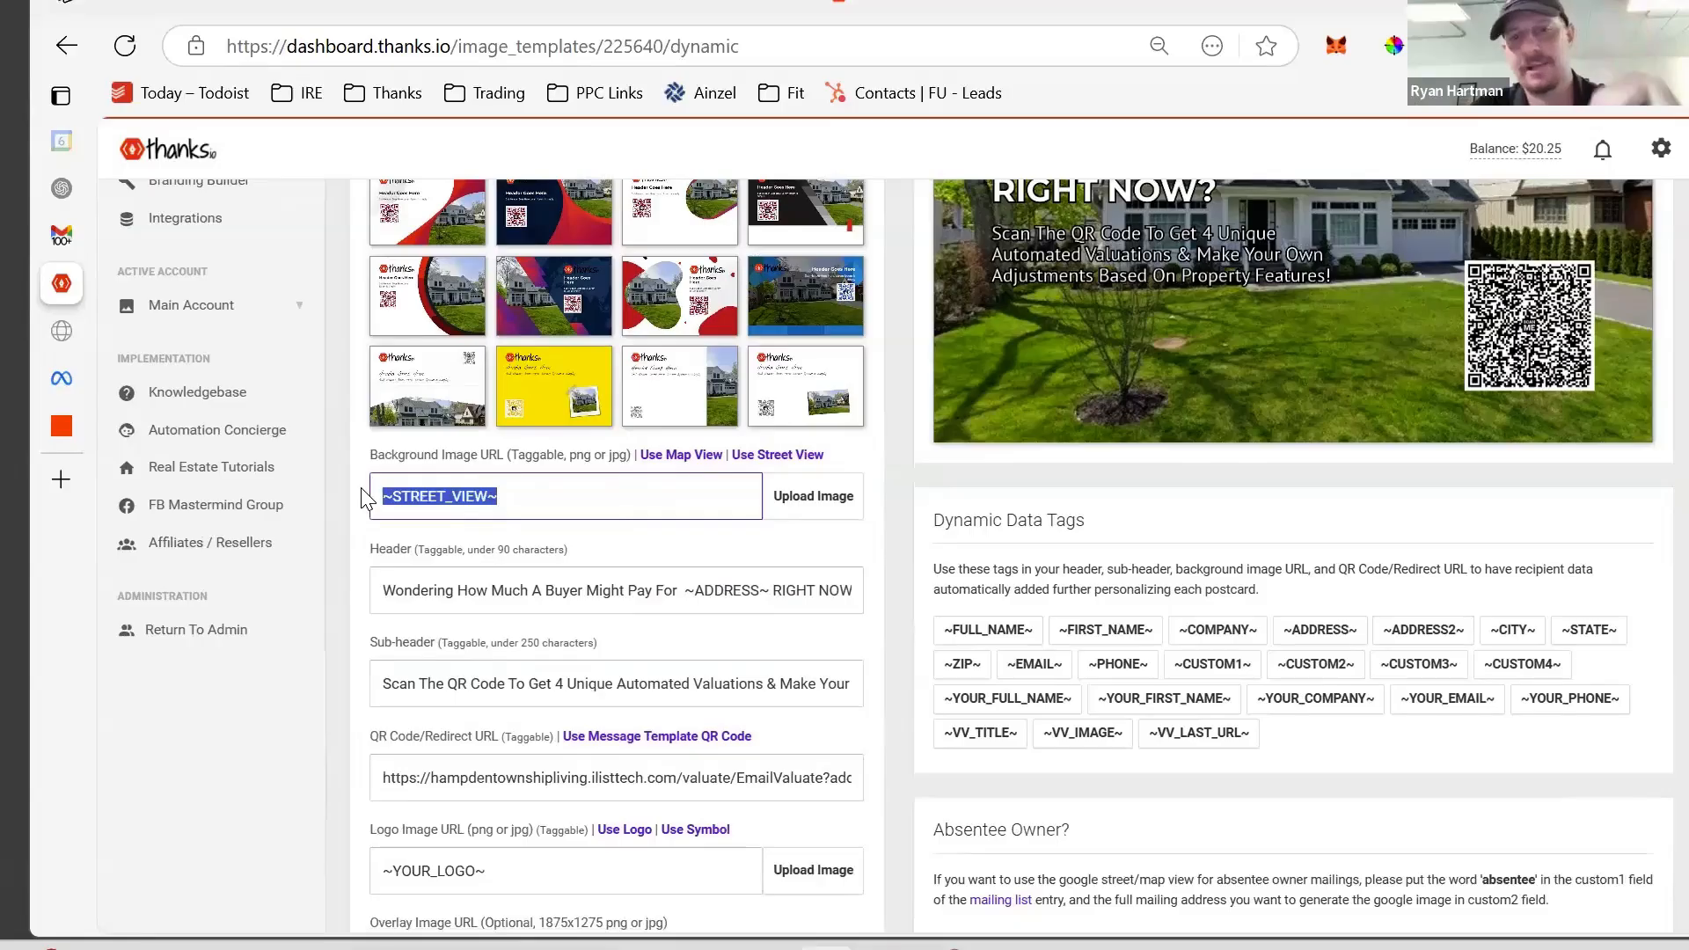
left_click_drag(488, 590, 869, 607)
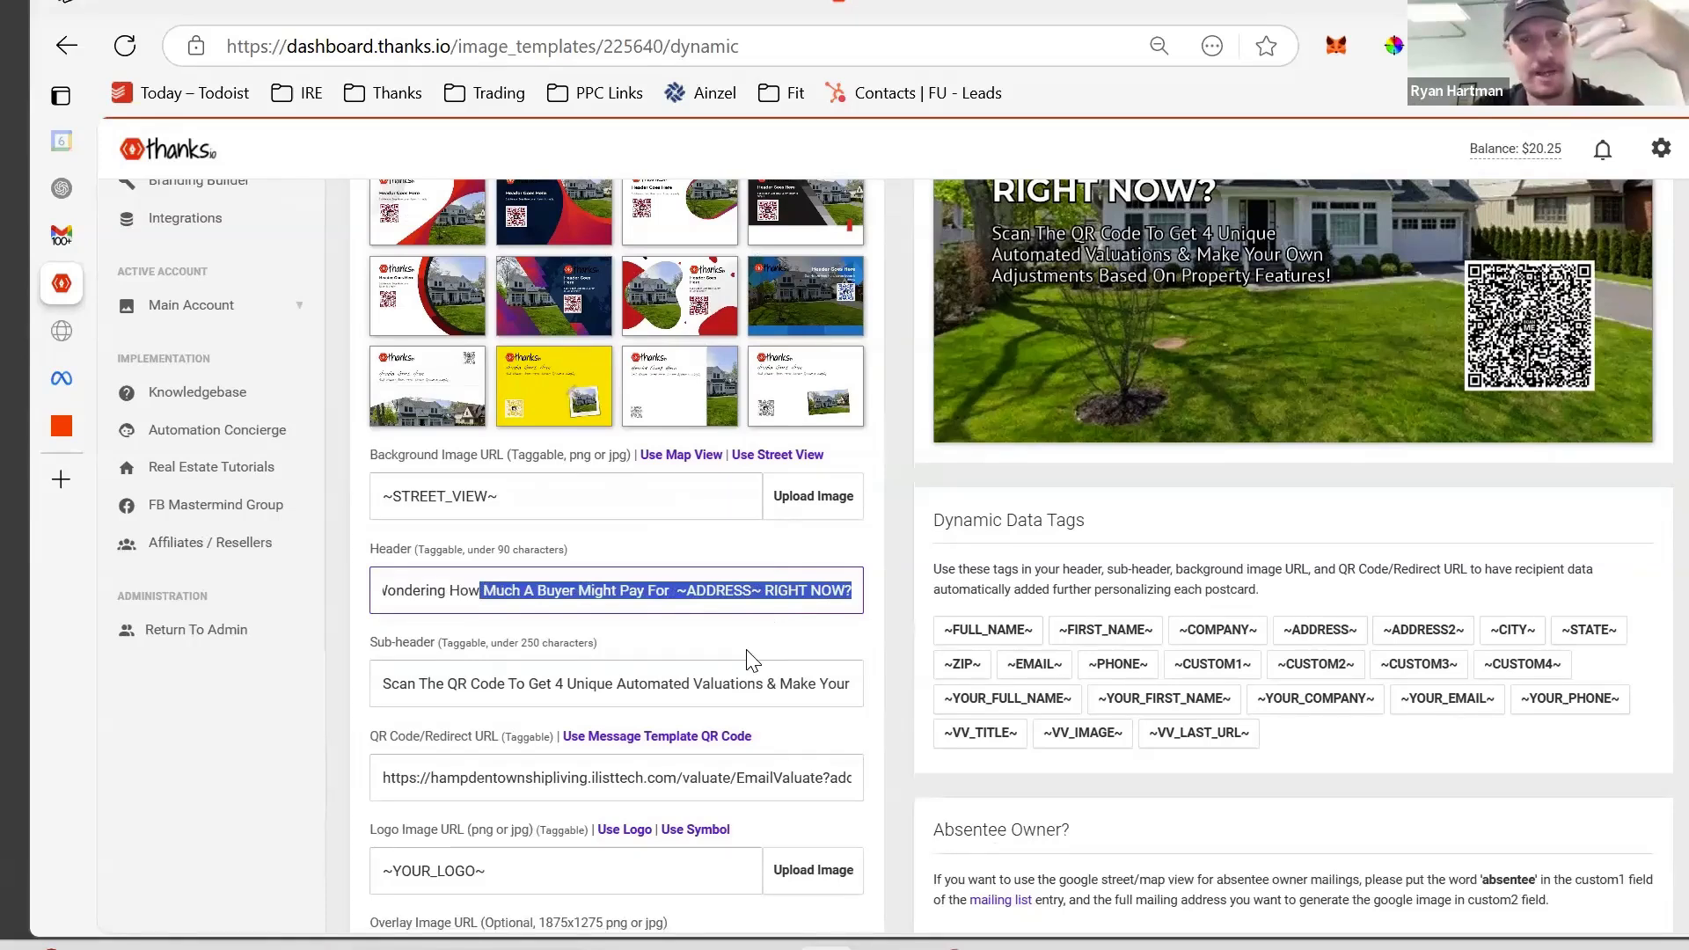
left_click(671, 586)
left_click_drag(678, 587, 753, 597)
left_click_drag(1102, 525, 954, 526)
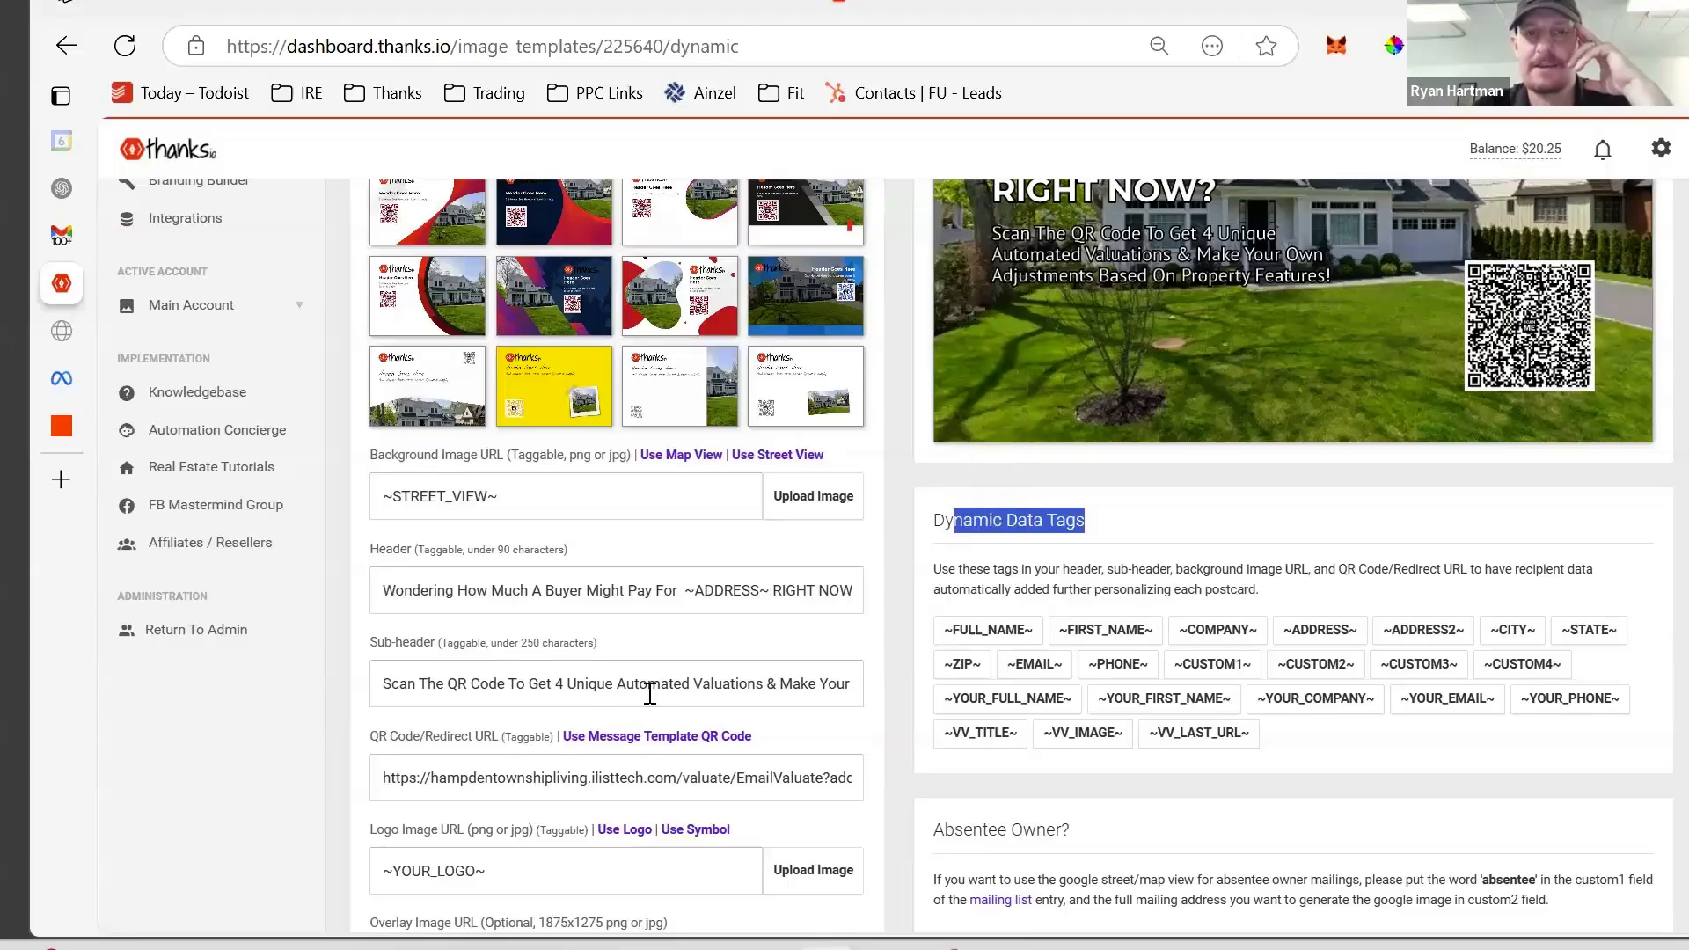
scroll(645, 695, "down", 1)
left_click_drag(419, 591, 877, 605)
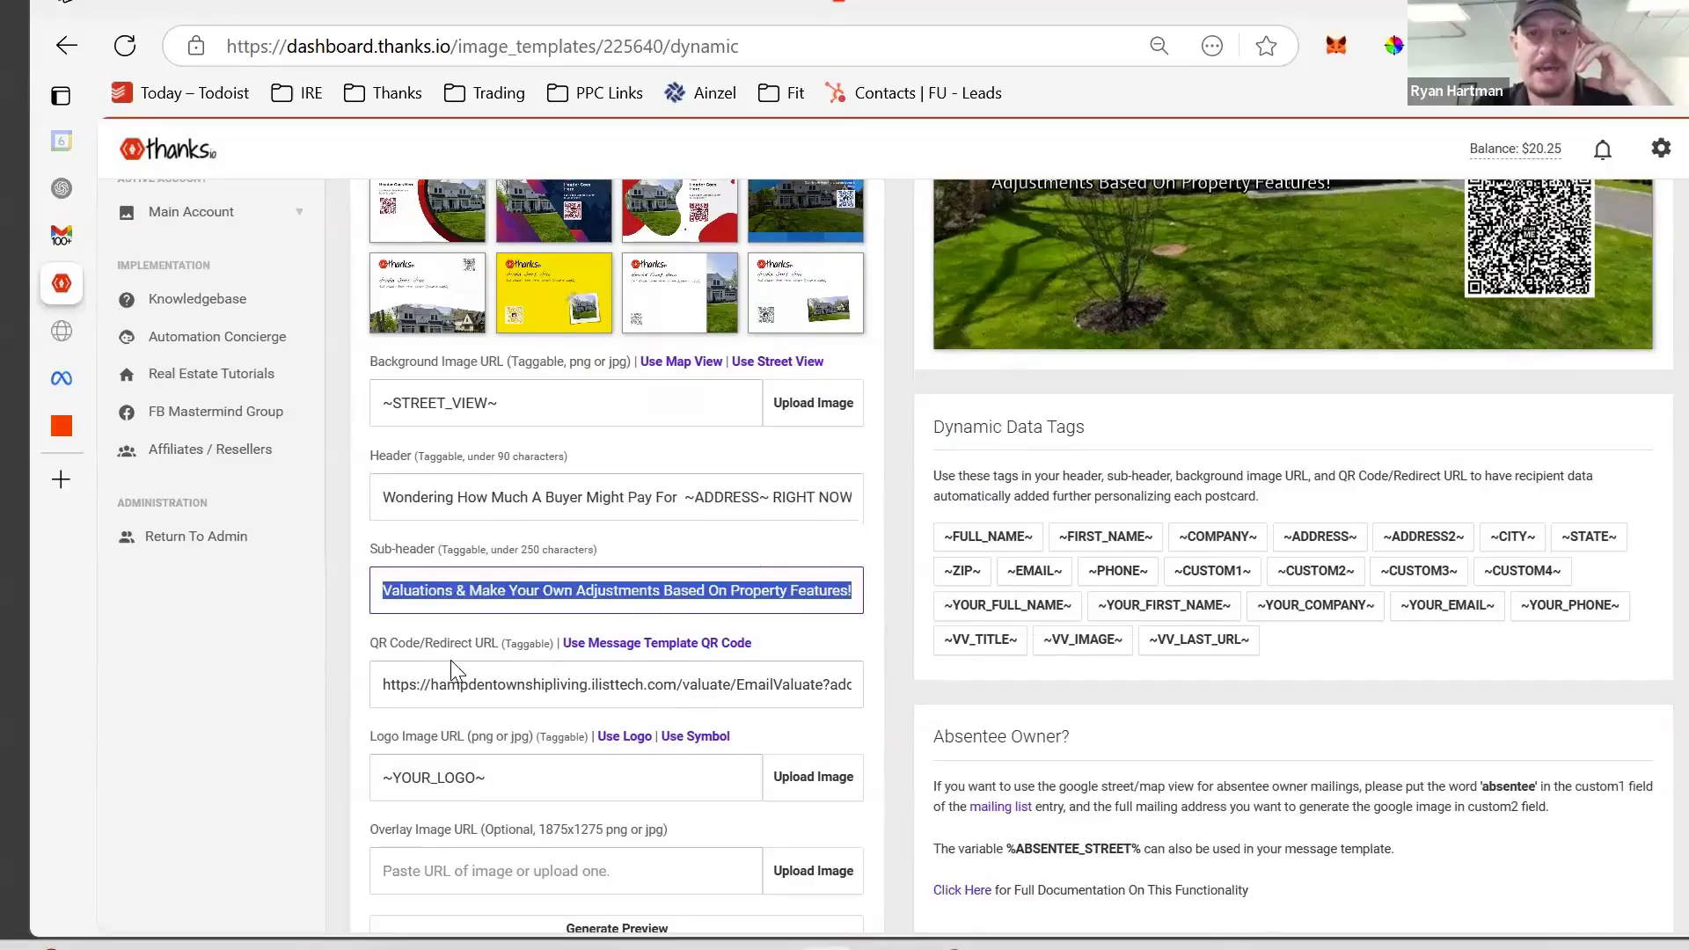
scroll(366, 711, "down", 1)
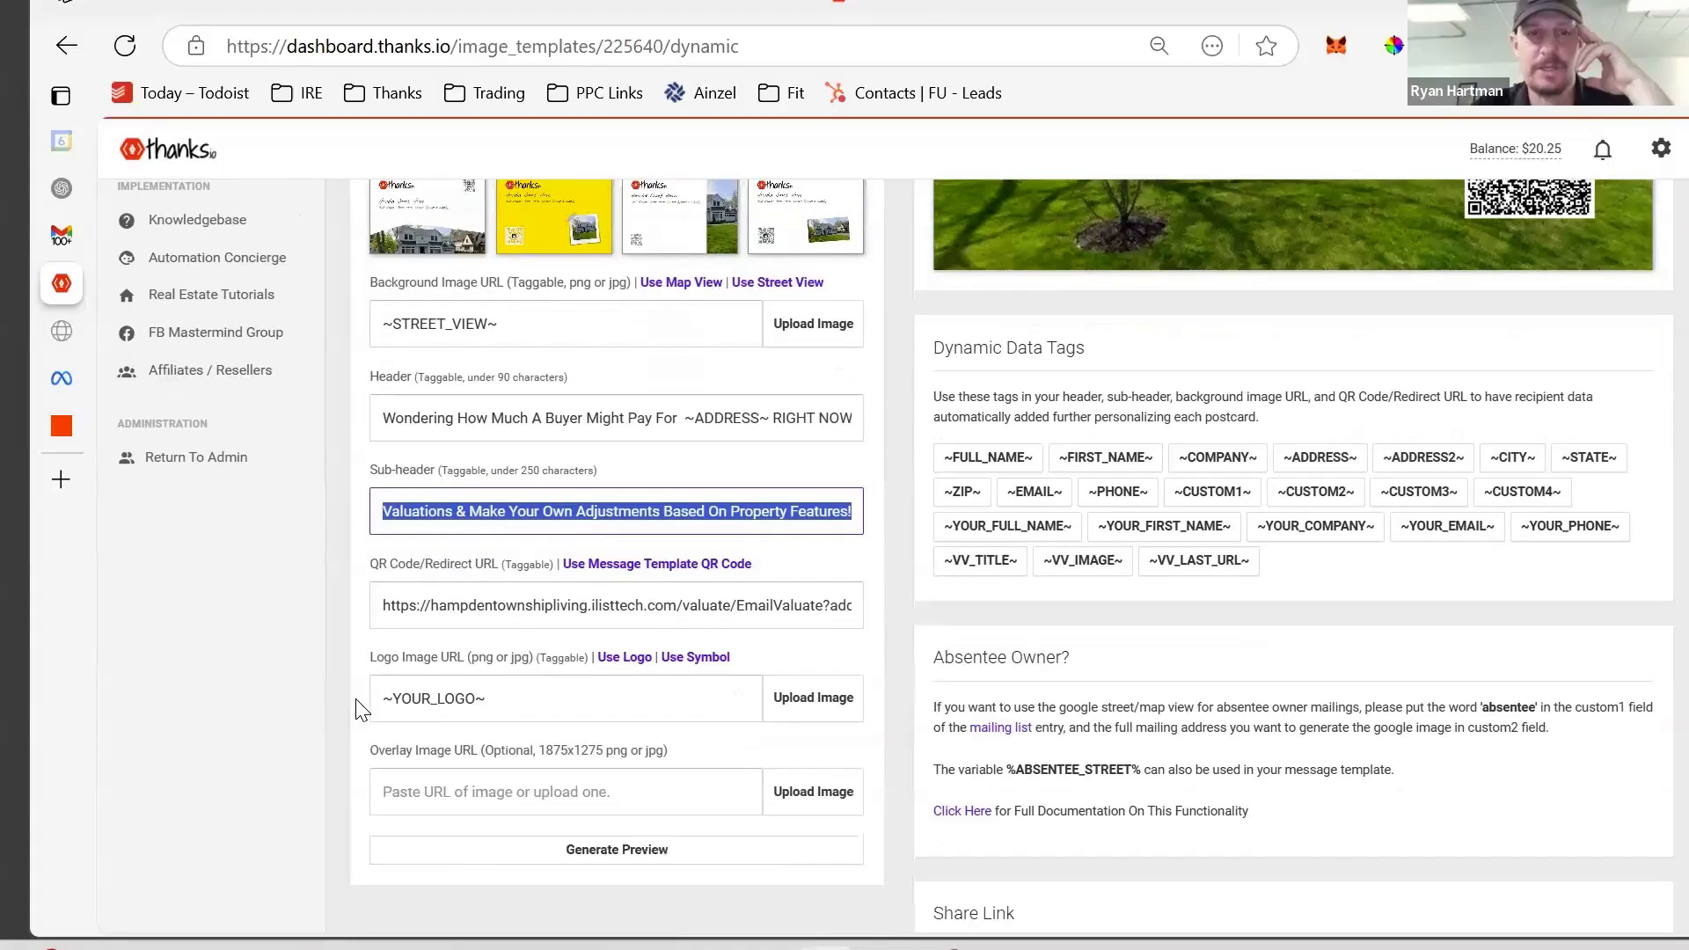
left_click(542, 598)
key("End")
left_click_drag(809, 605, 540, 605)
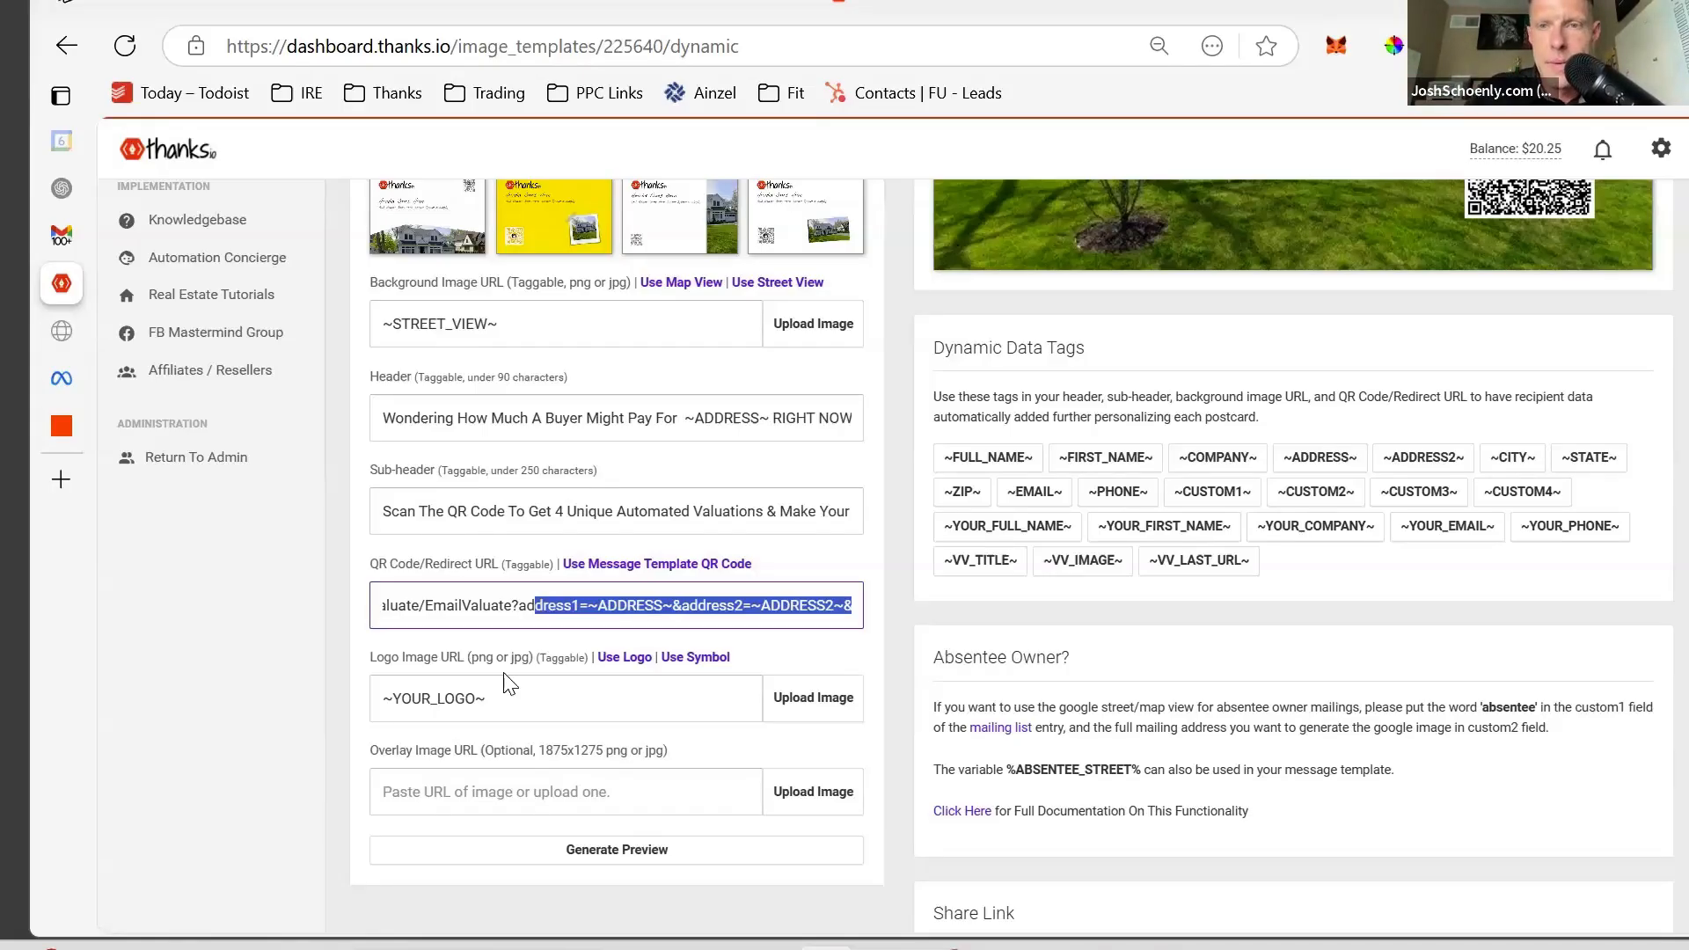
left_click_drag(519, 699, 352, 691)
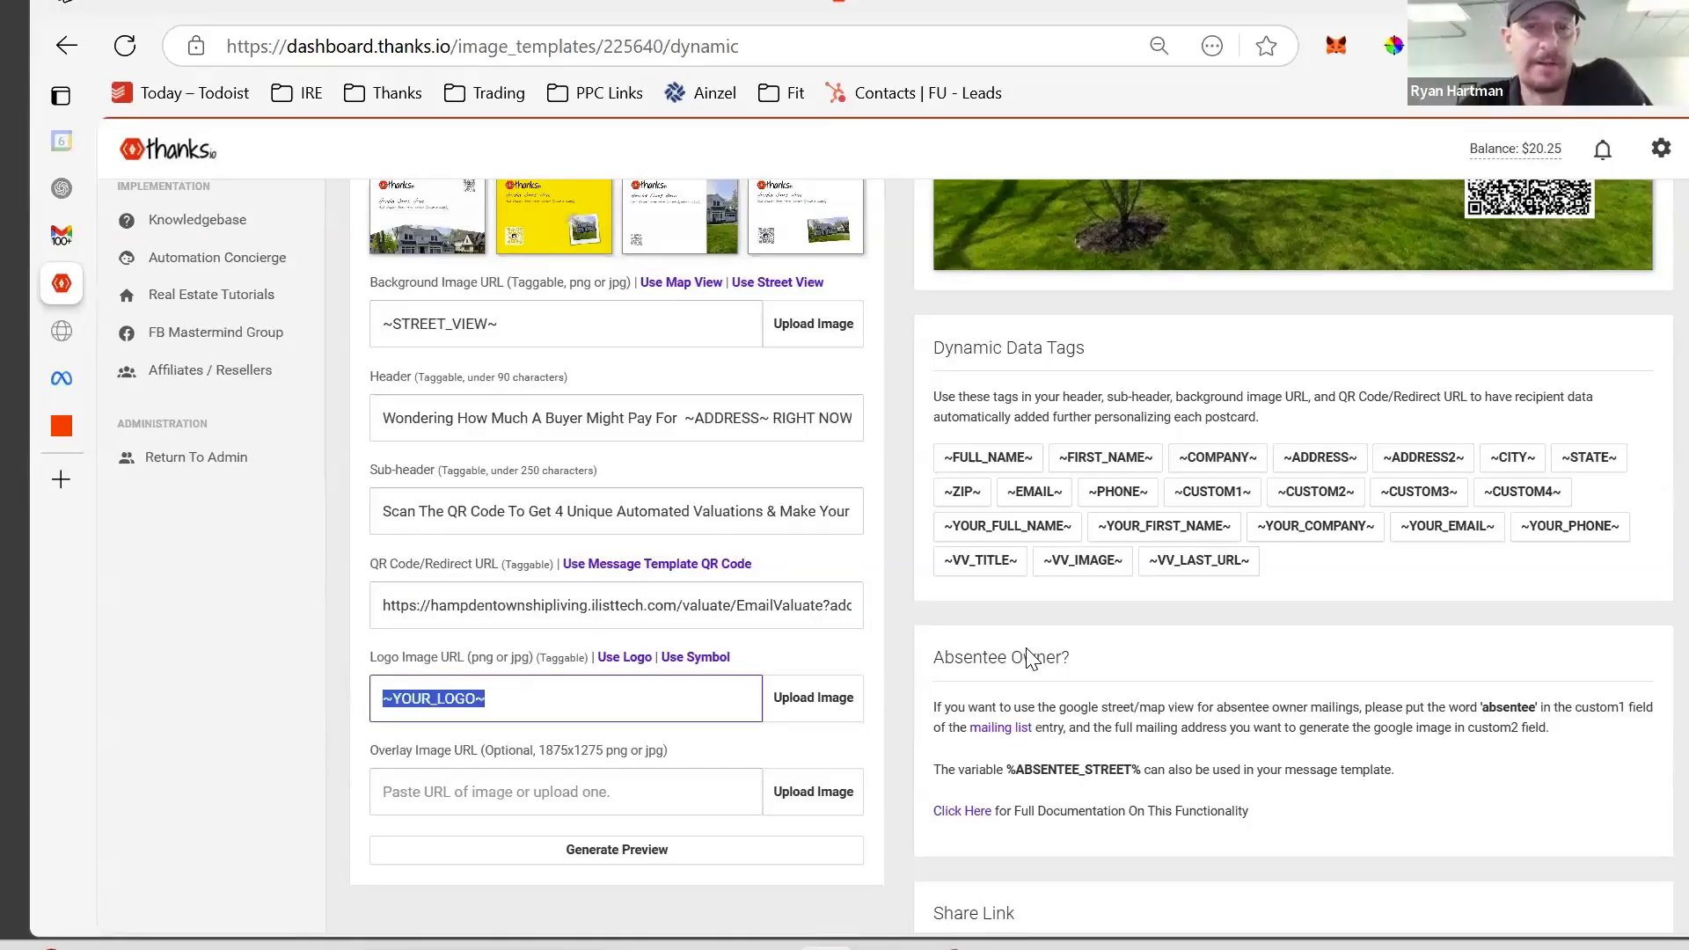
- Generate a fresh postcard preview and check that its headline shows 123 Main Street
scroll(1062, 280, "up", 5)
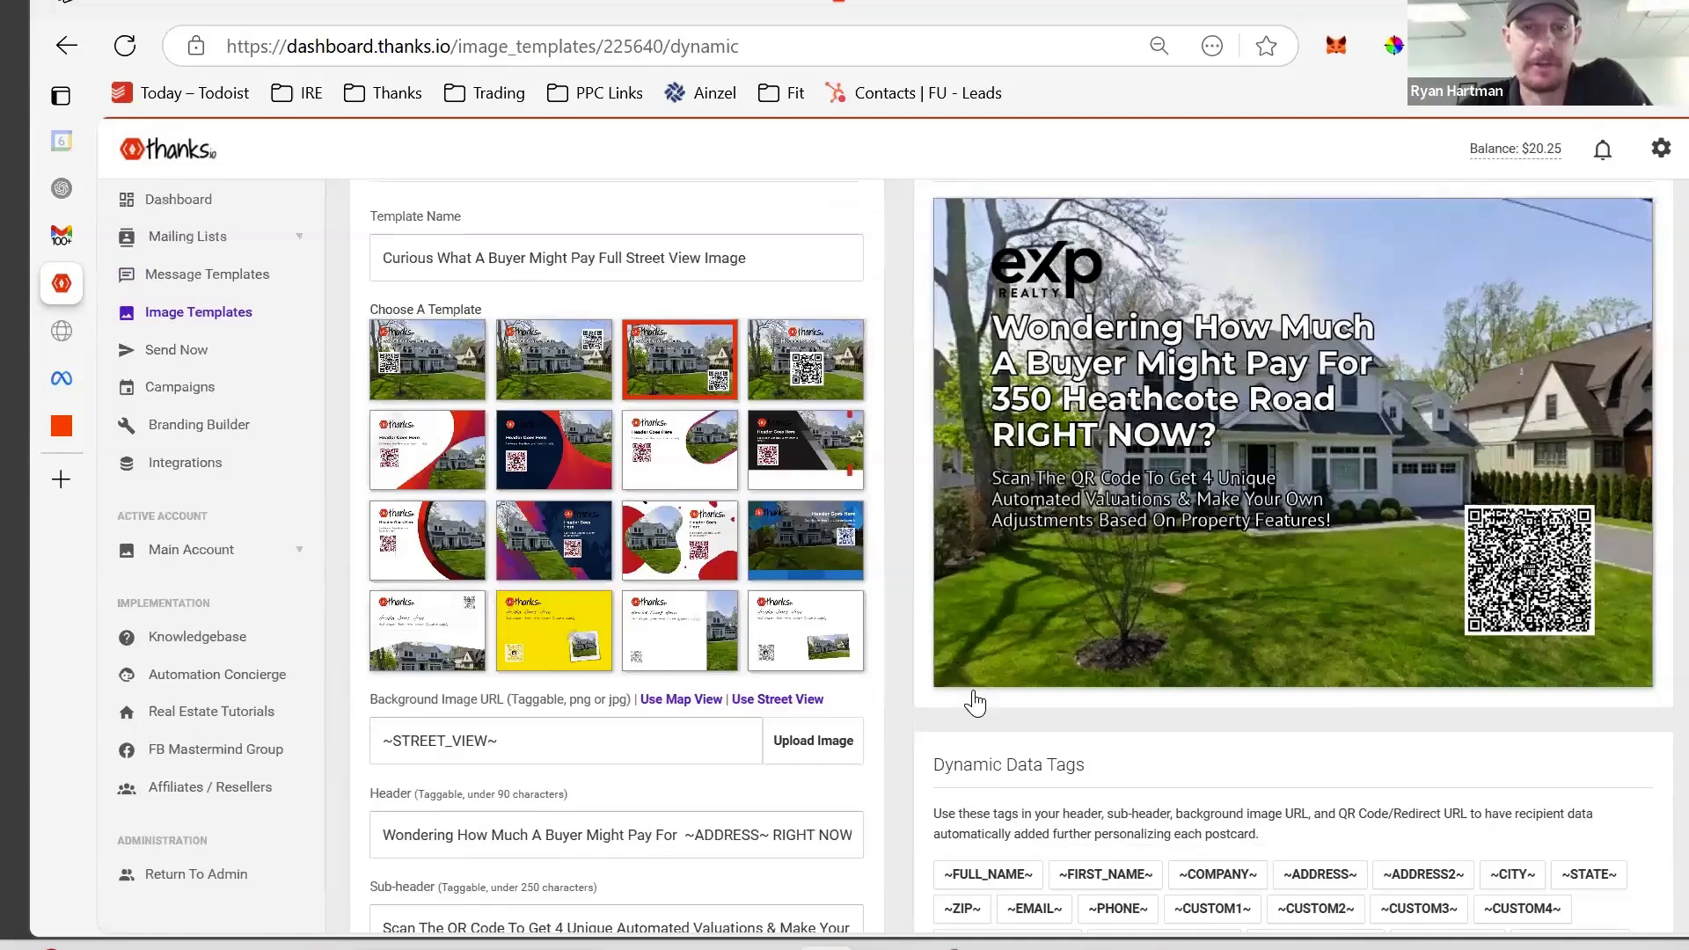
scroll(973, 691, "down", 5)
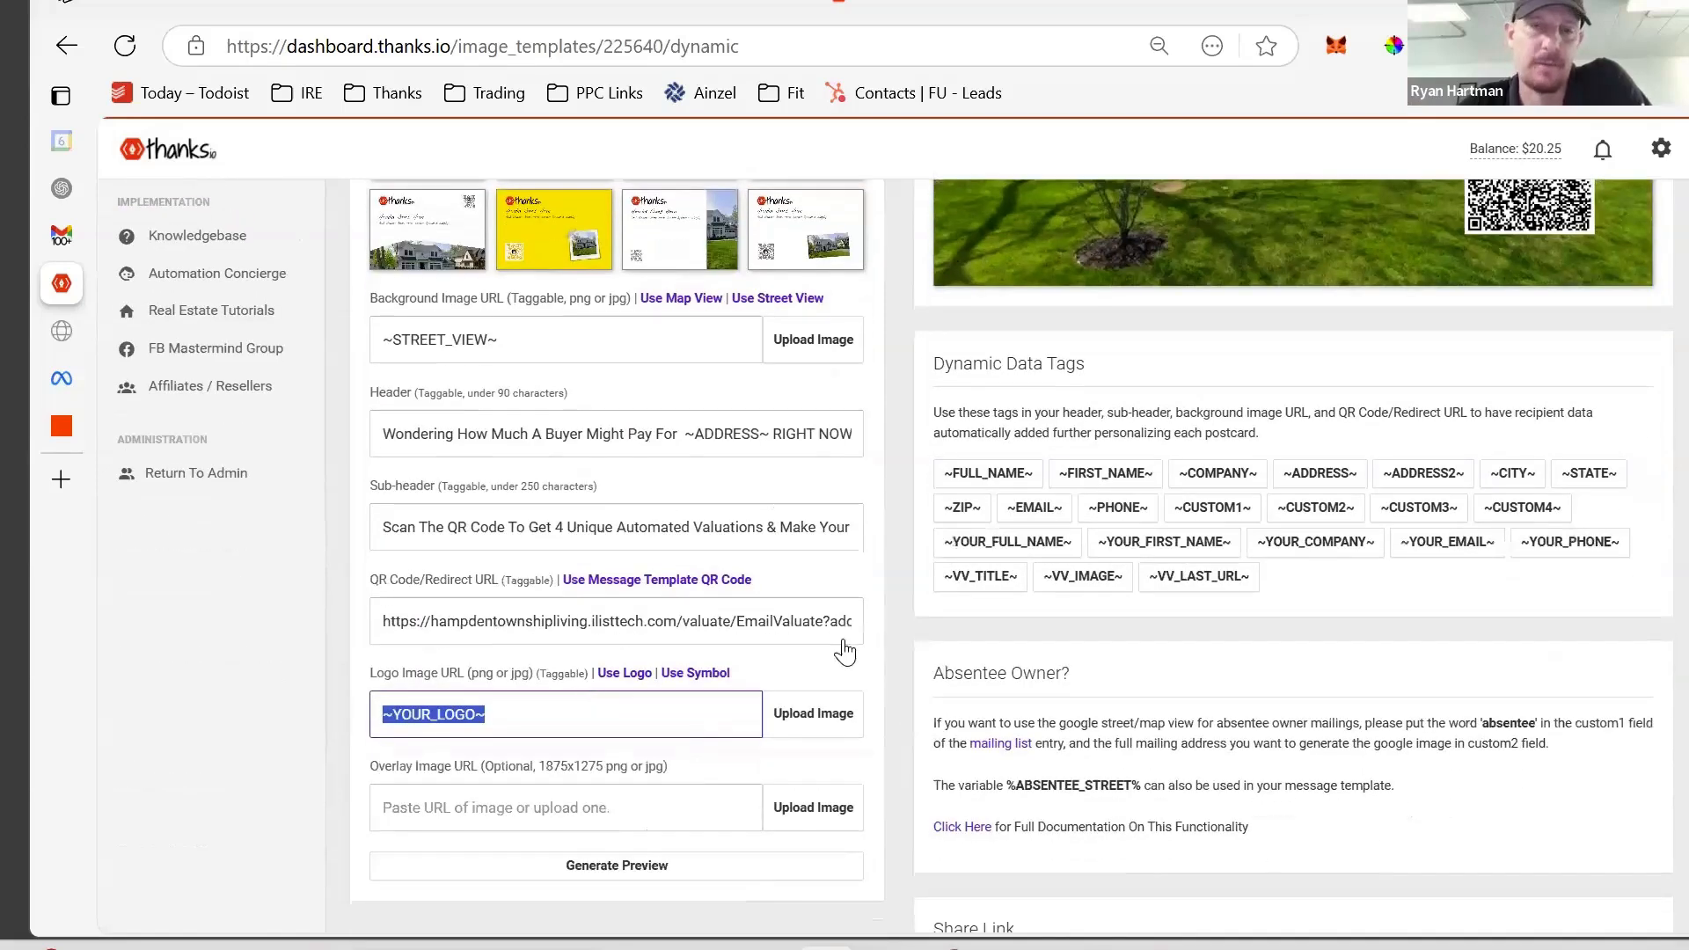
scroll(1091, 482, "up", 6)
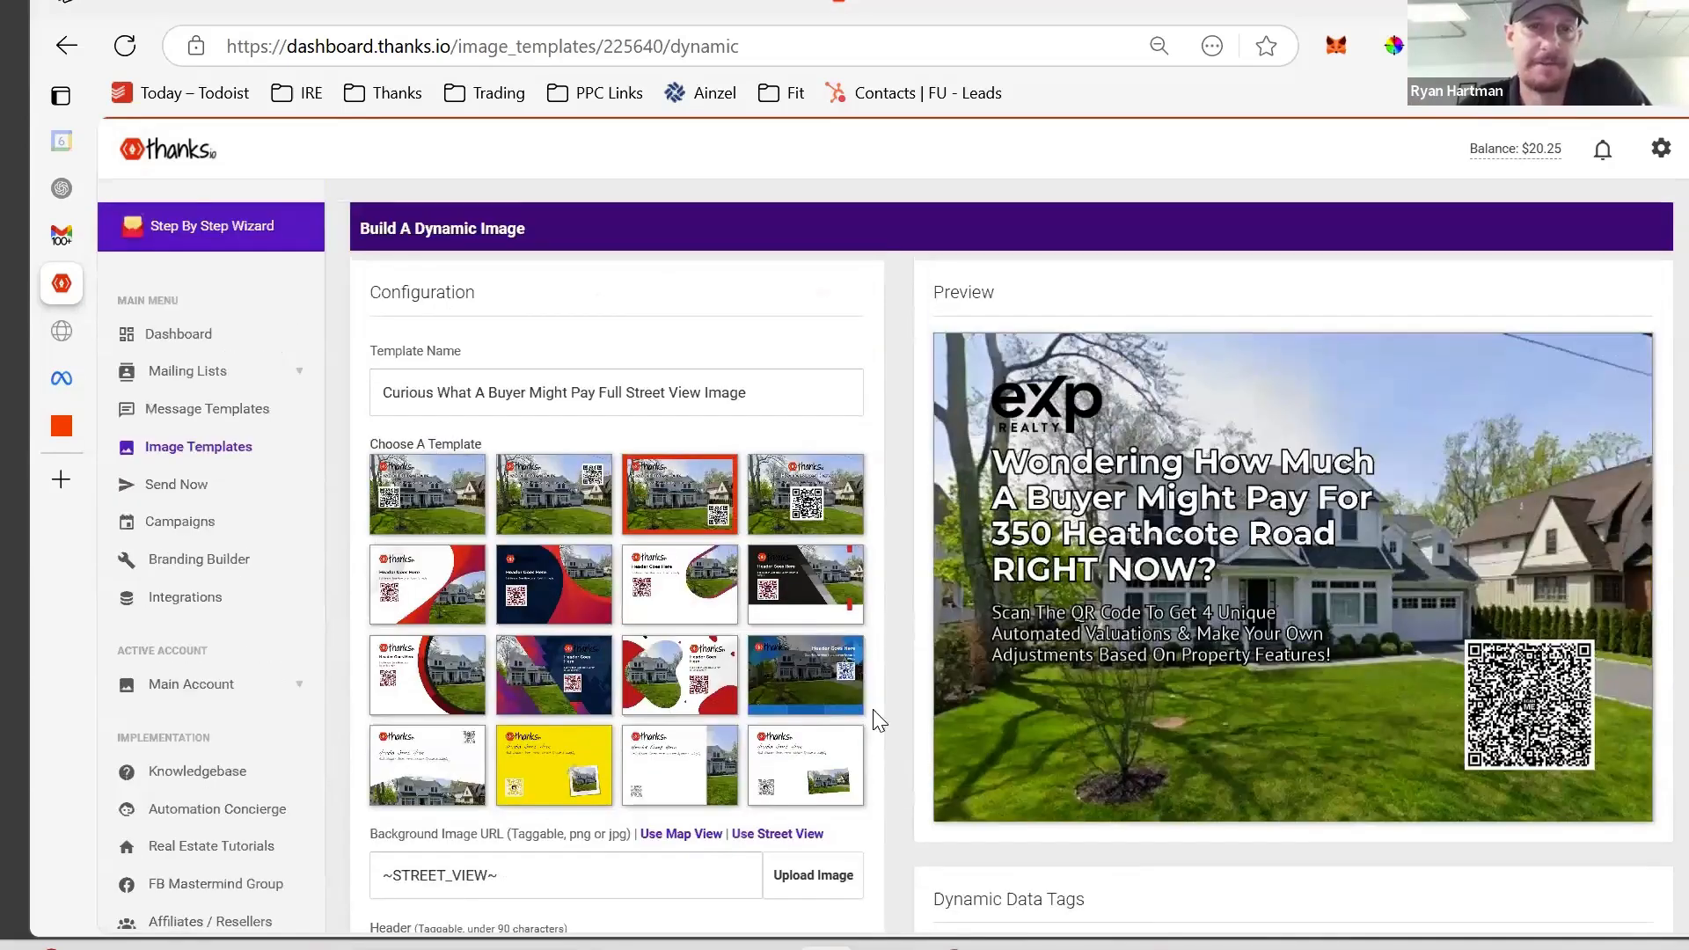
scroll(880, 587, "down", 3)
scroll(879, 584, "down", 5)
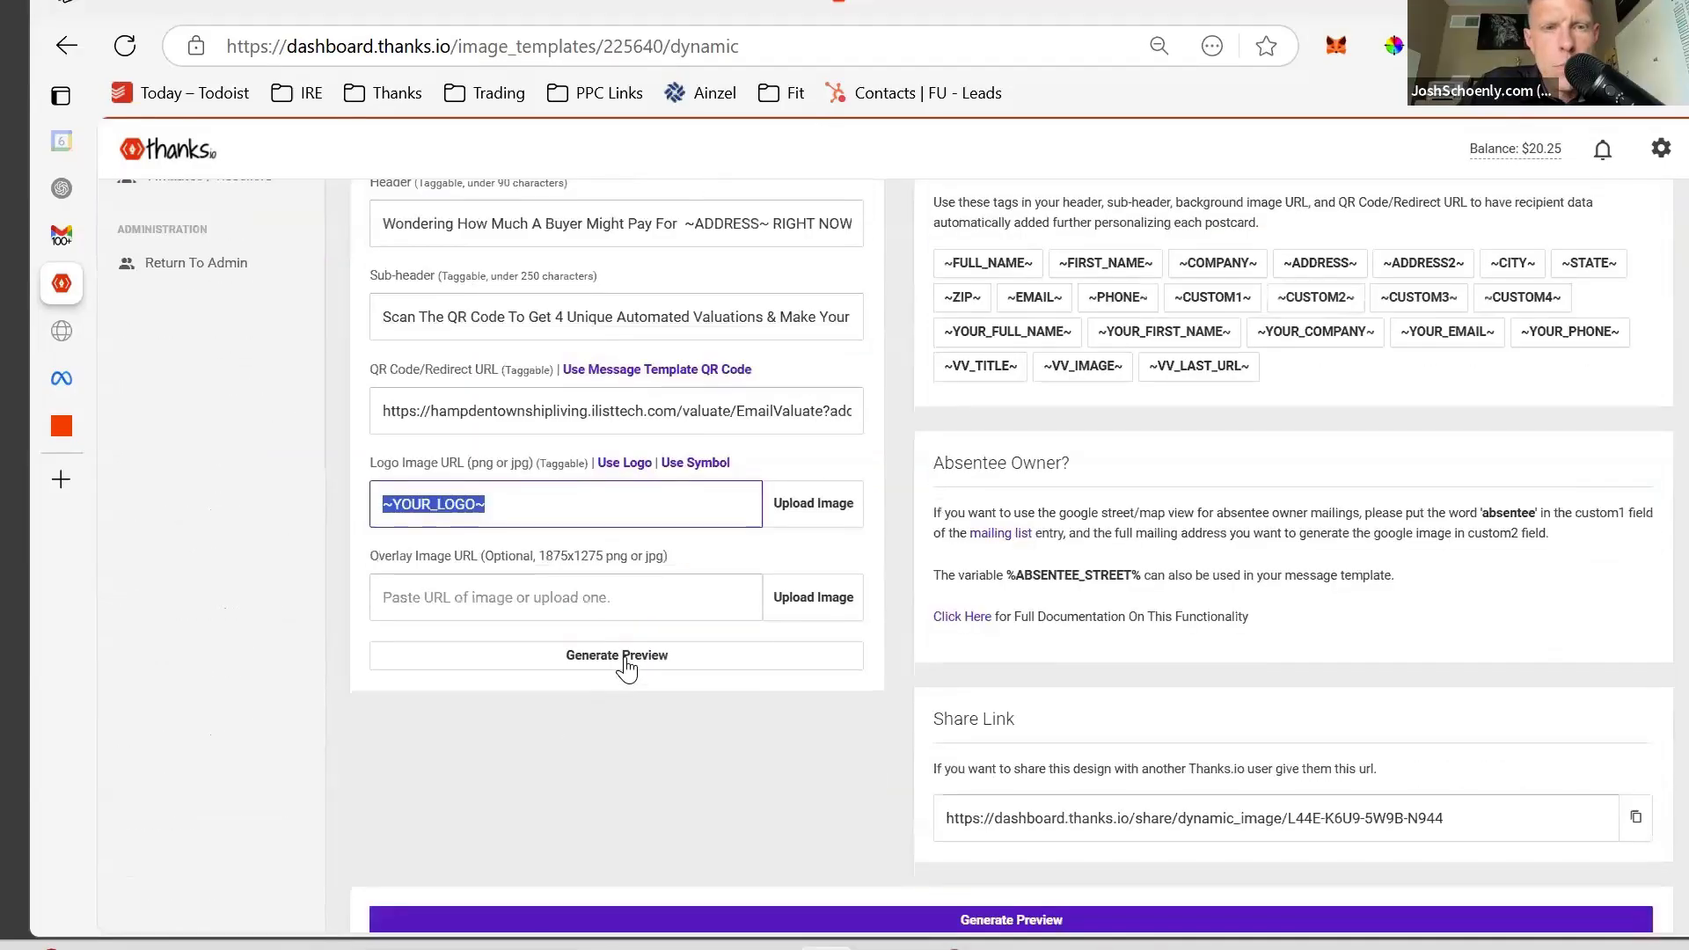
left_click(627, 659)
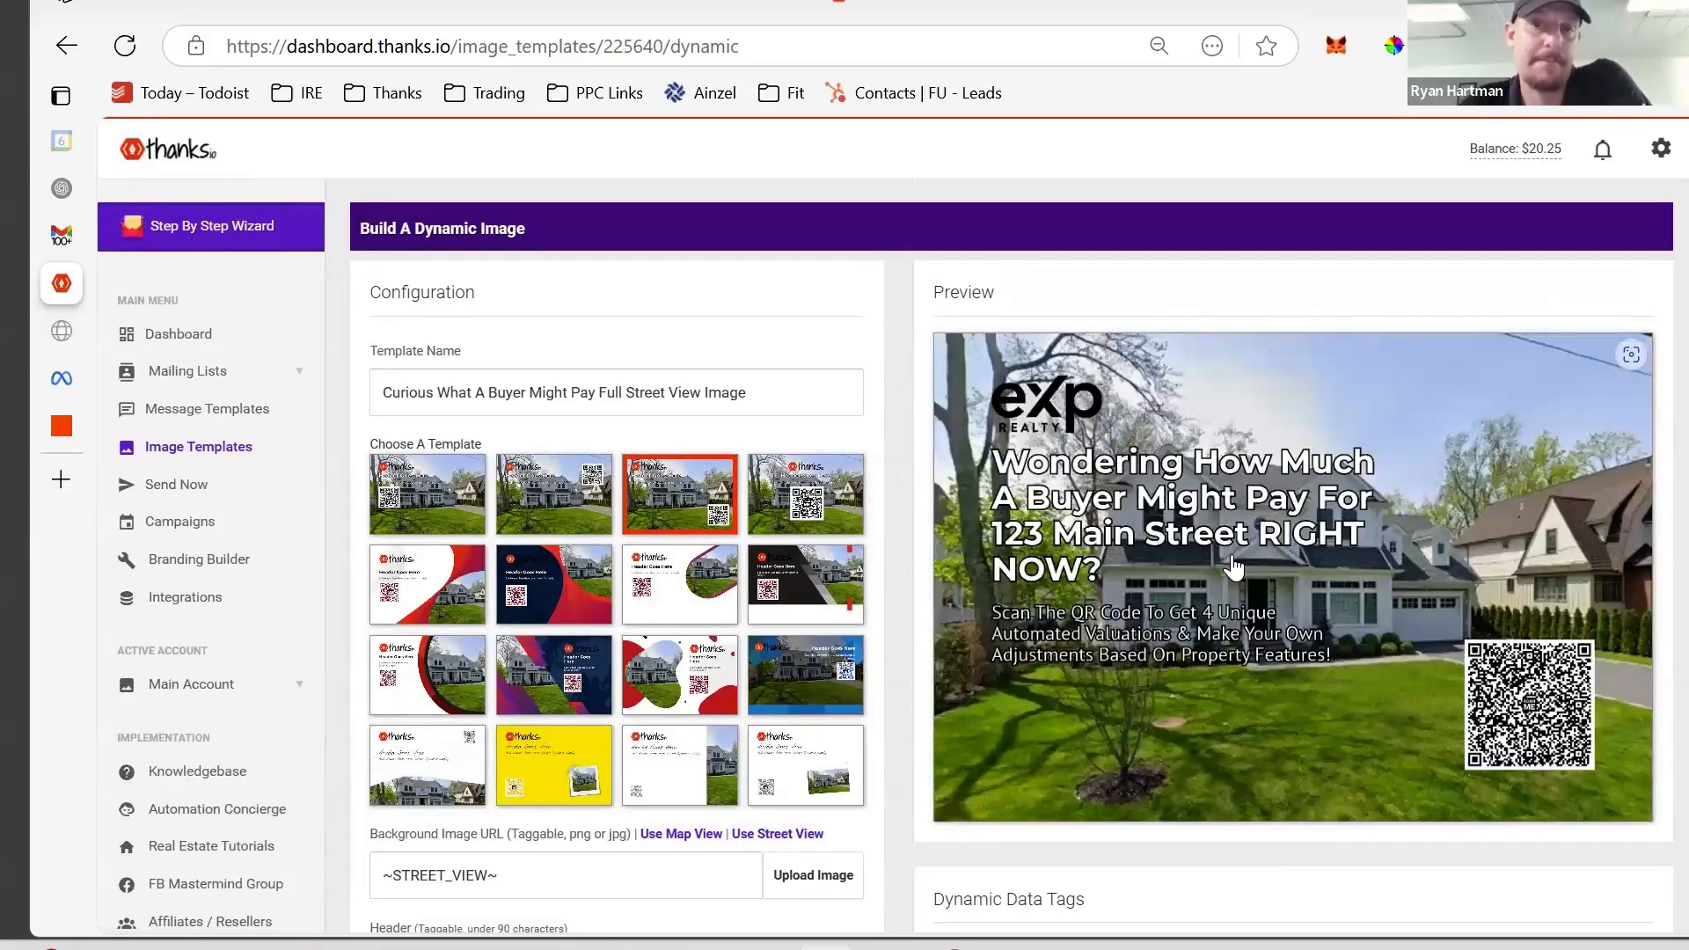
scroll(1234, 567, "down", 3)
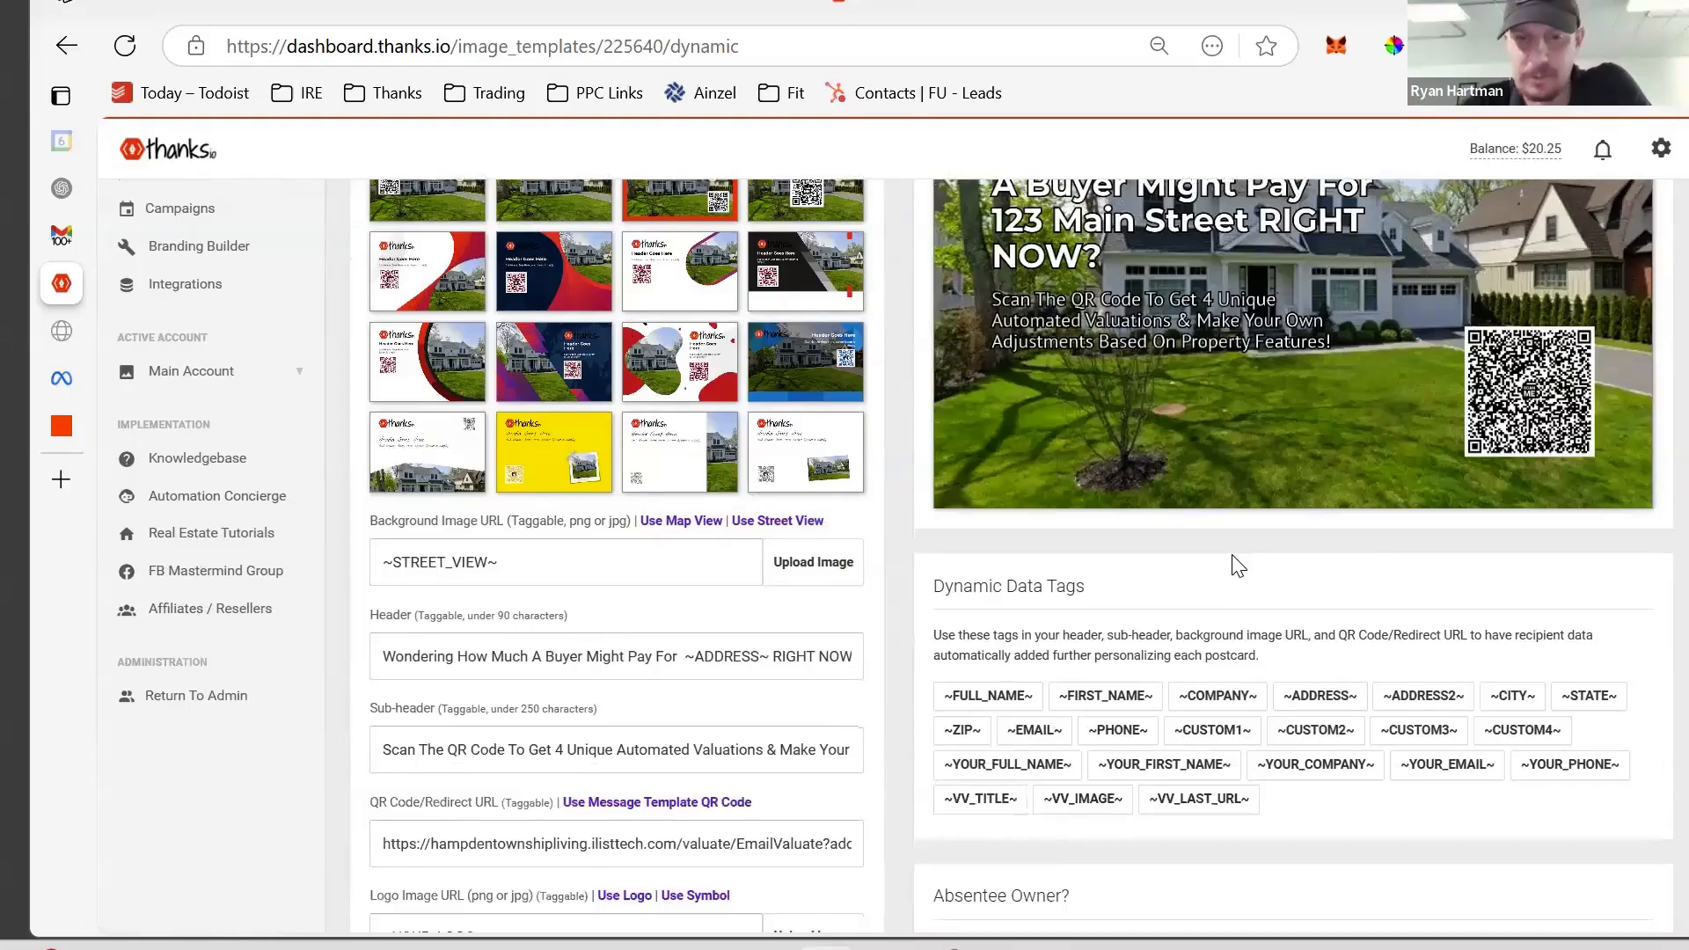
scroll(1236, 561, "down", 1)
scroll(1234, 560, "down", 4)
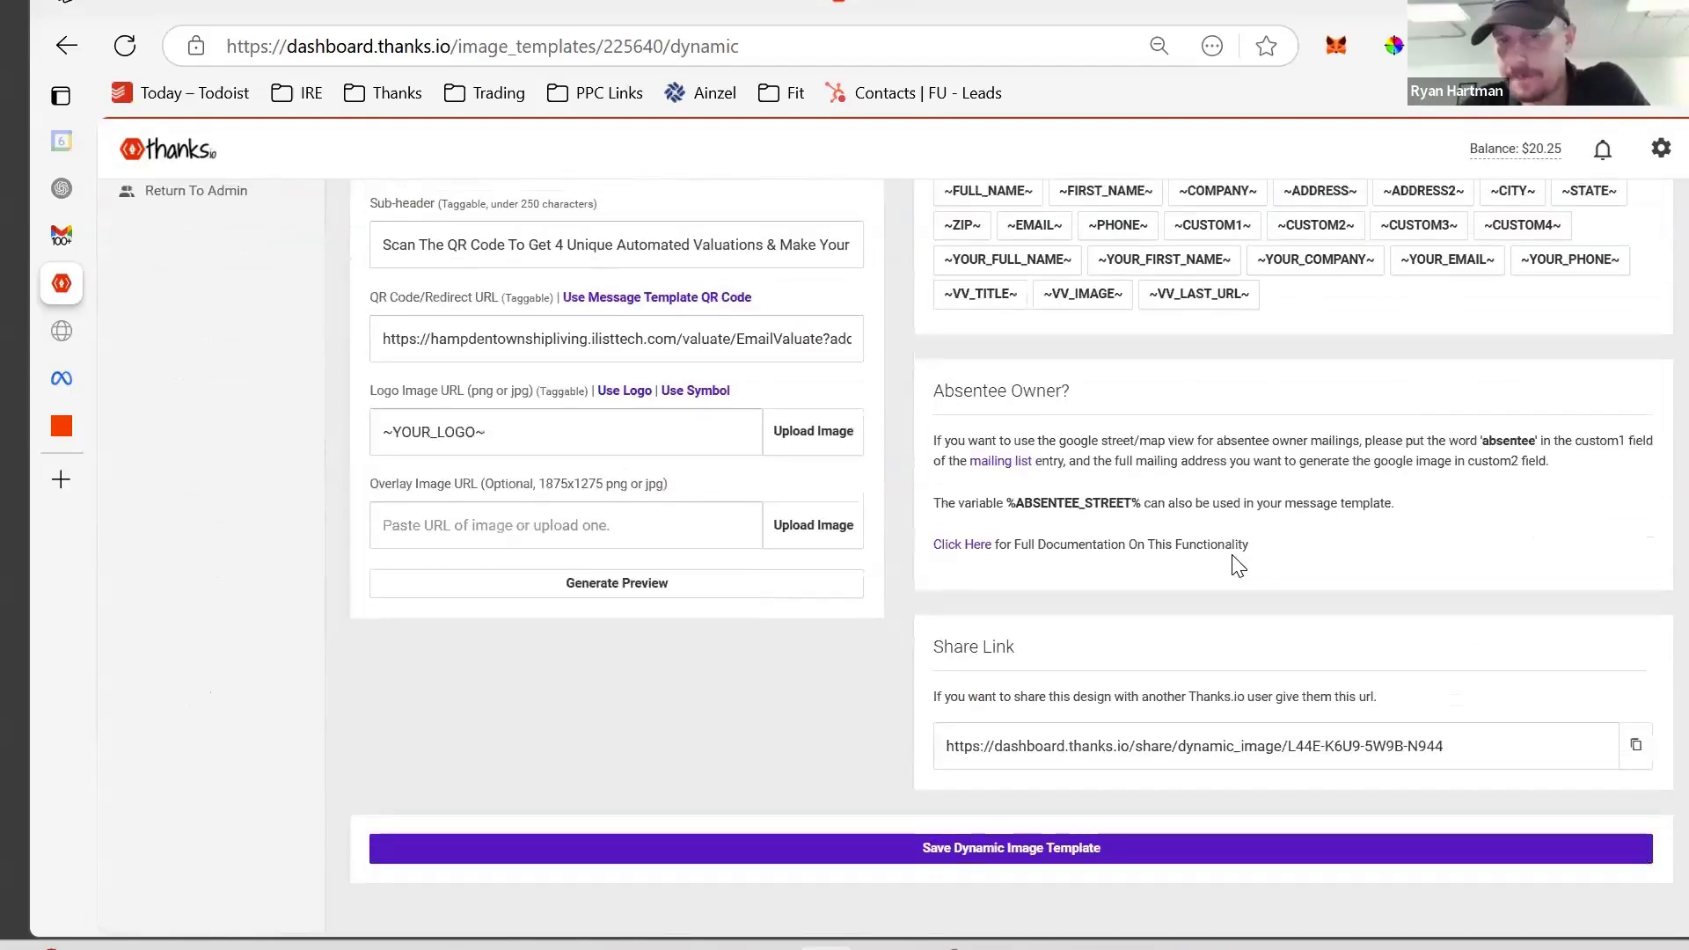
scroll(1233, 563, "up", 8)
- Browse the saved letter, notecard and postcard templates, then begin a new message template
left_click(235, 424)
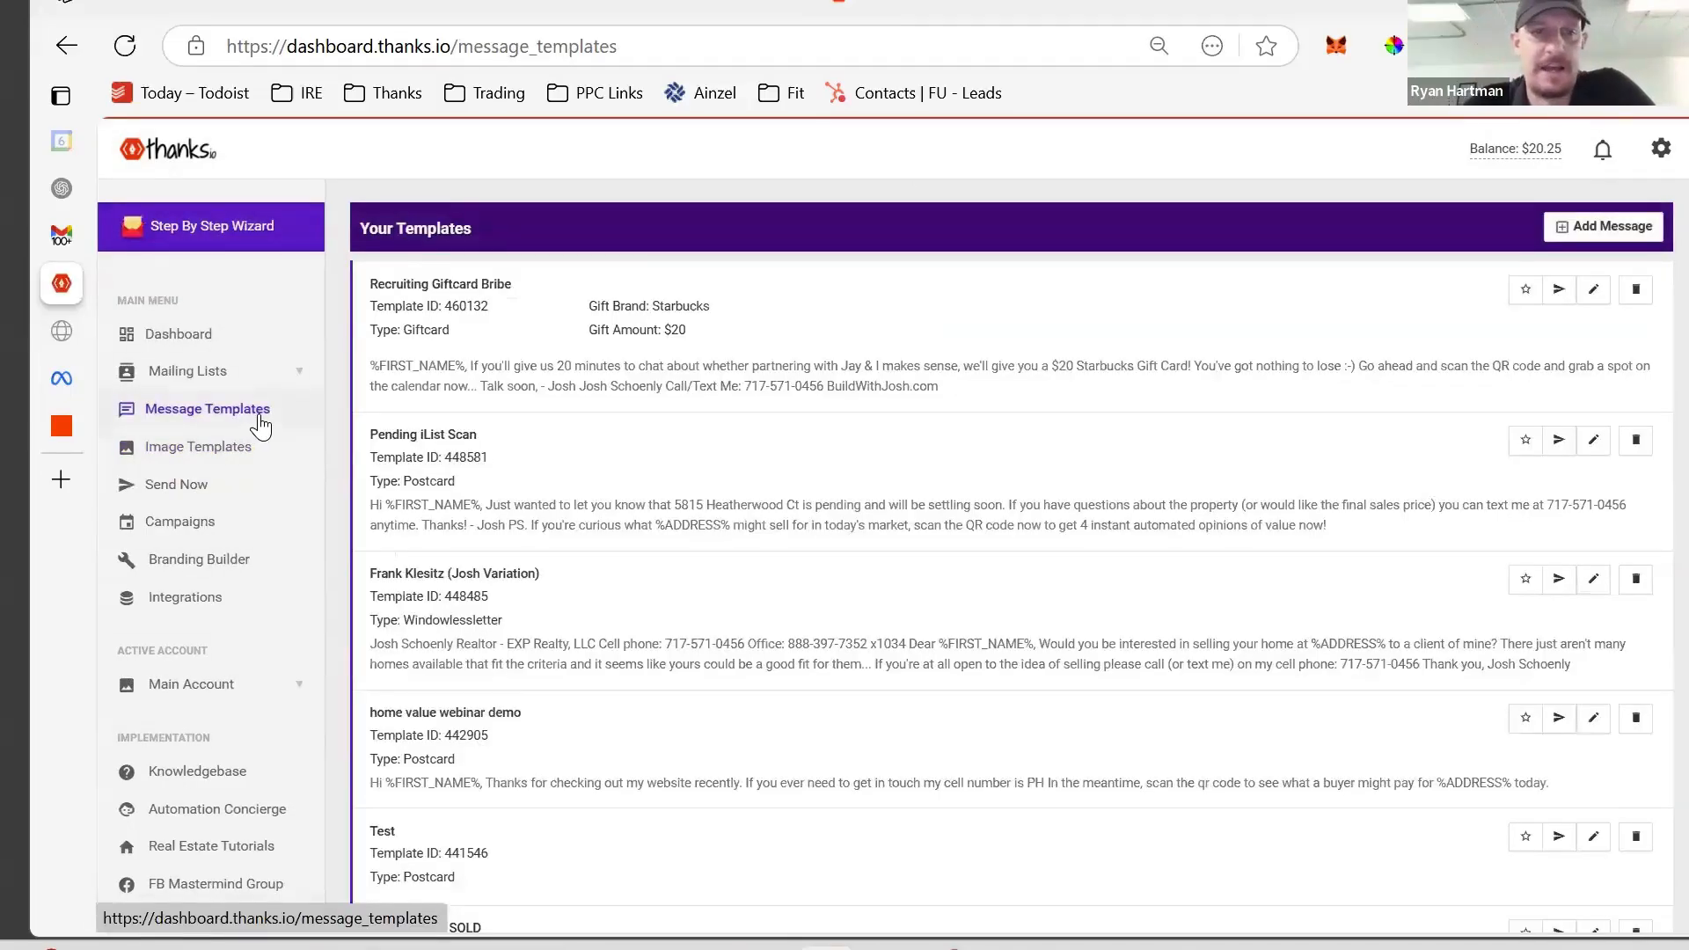
scroll(753, 530, "down", 2)
scroll(753, 530, "down", 7)
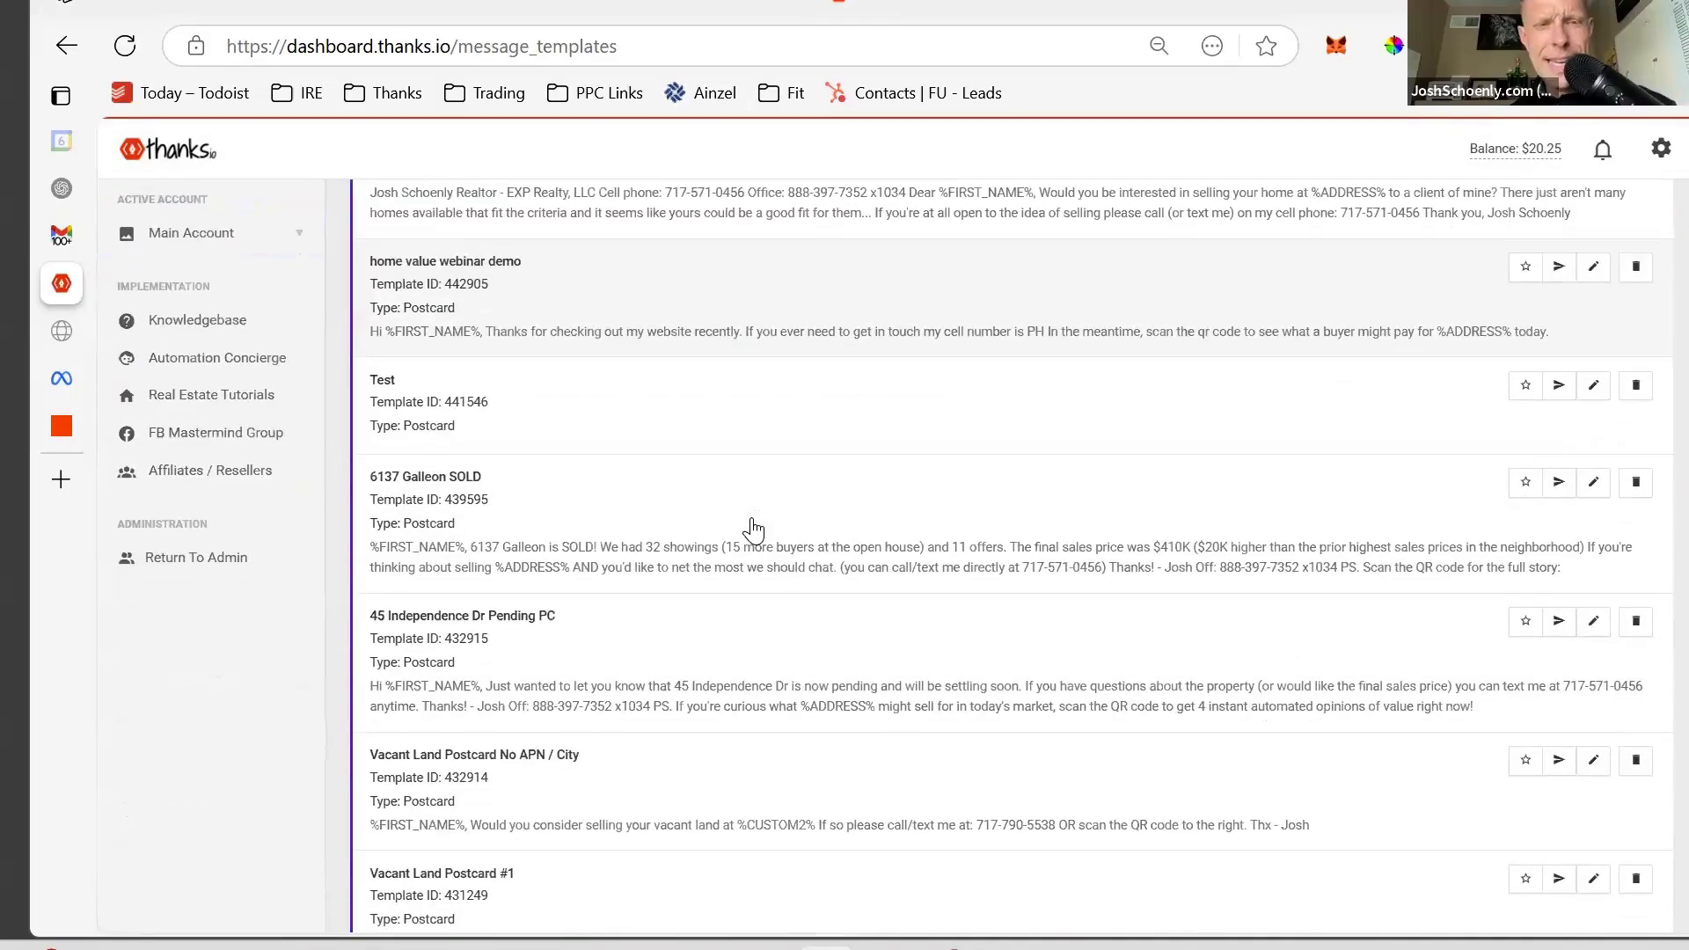
scroll(753, 529, "down", 6)
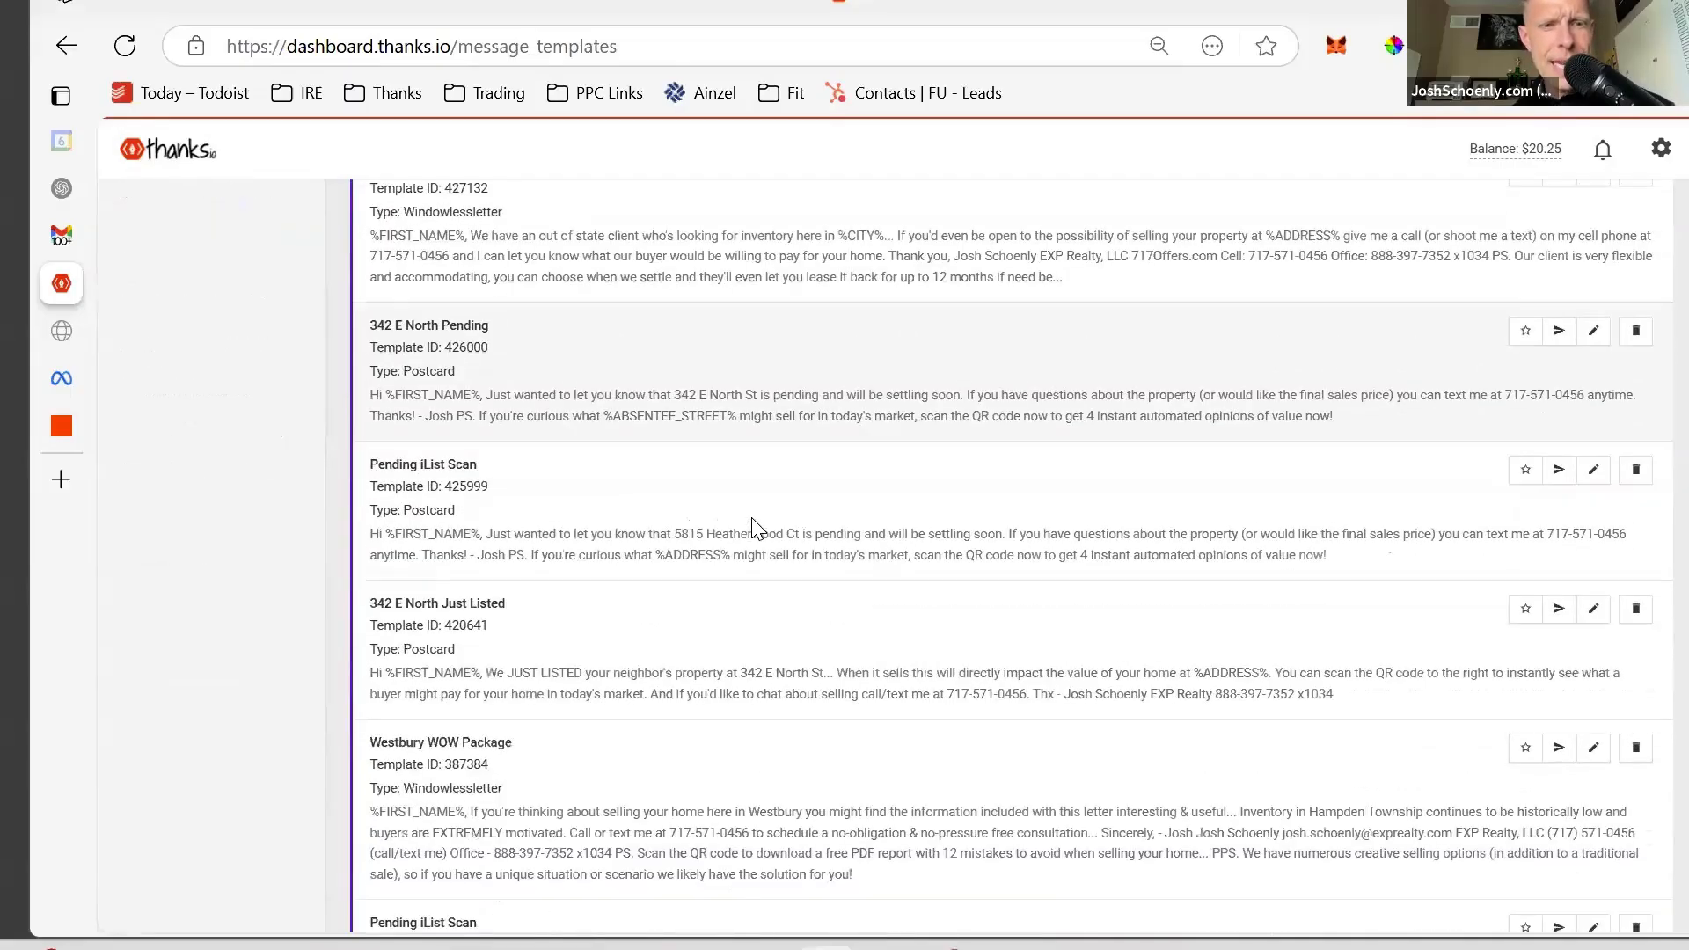
scroll(753, 530, "down", 5)
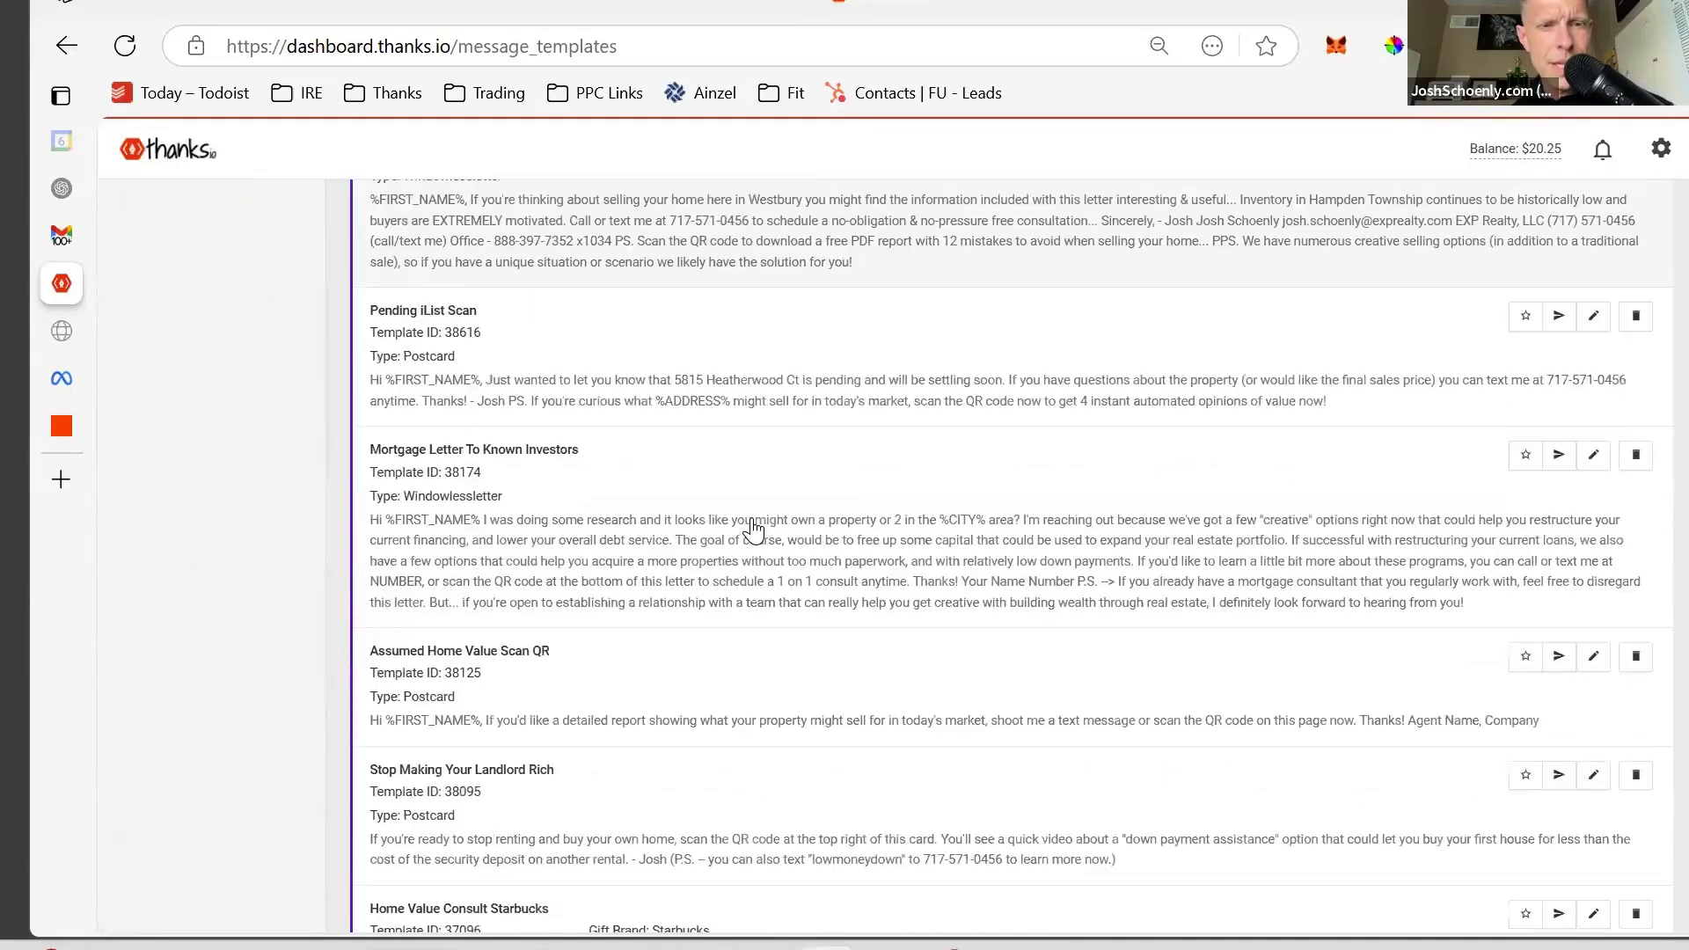
scroll(753, 529, "down", 7)
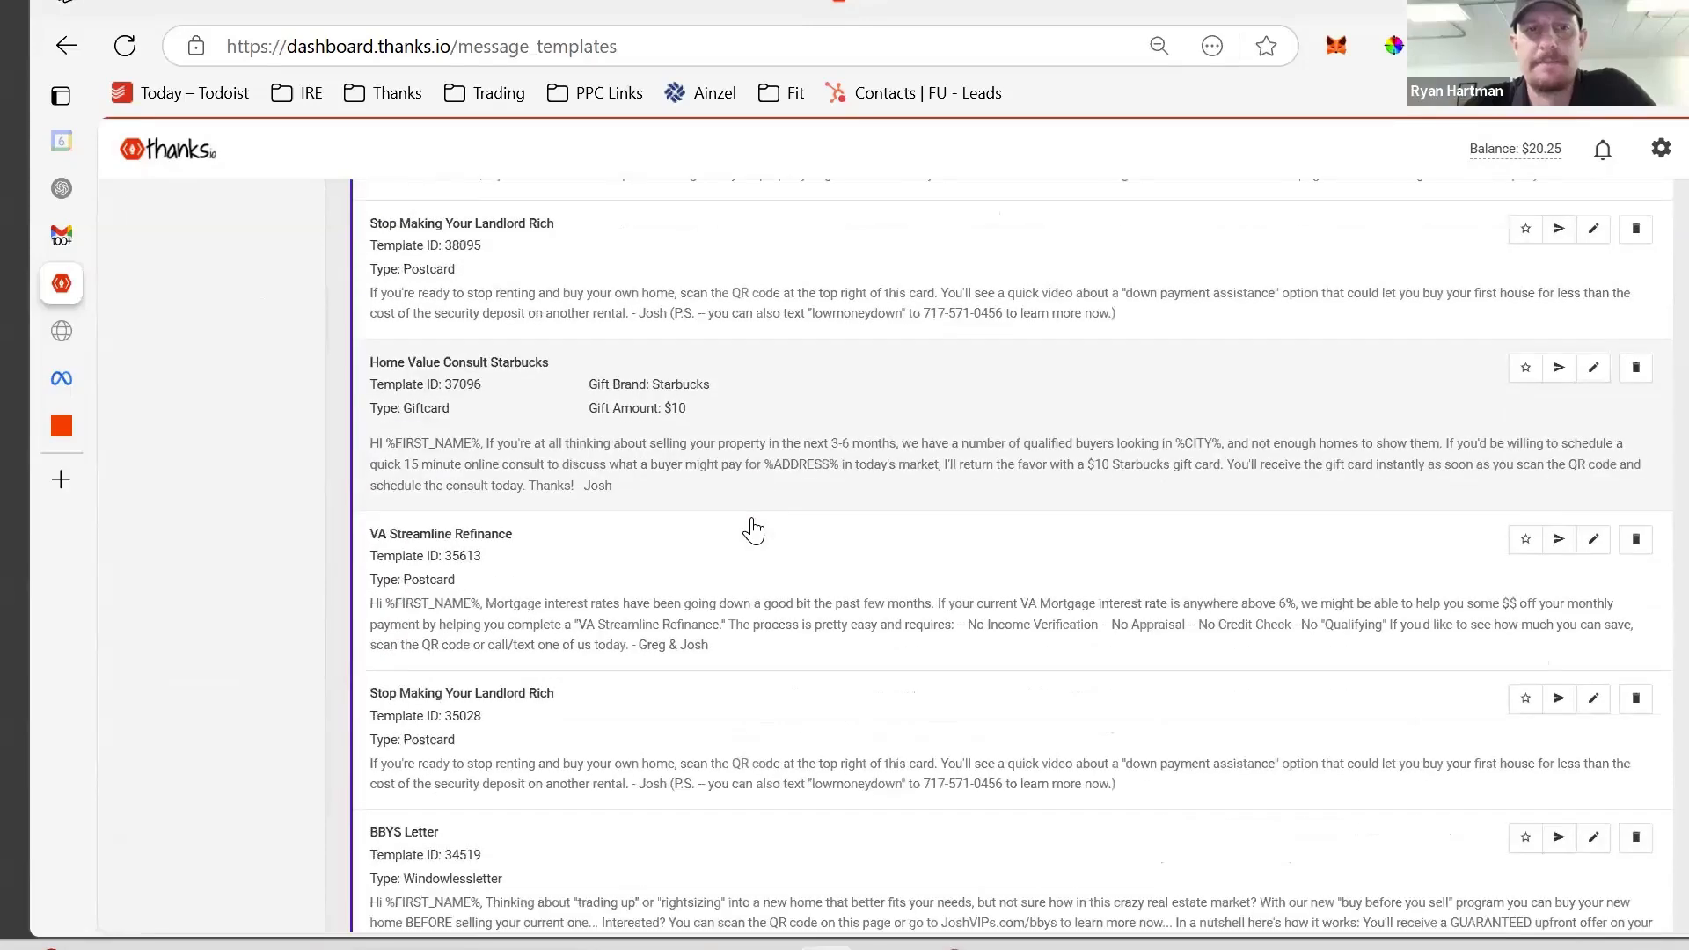
scroll(753, 529, "down", 6)
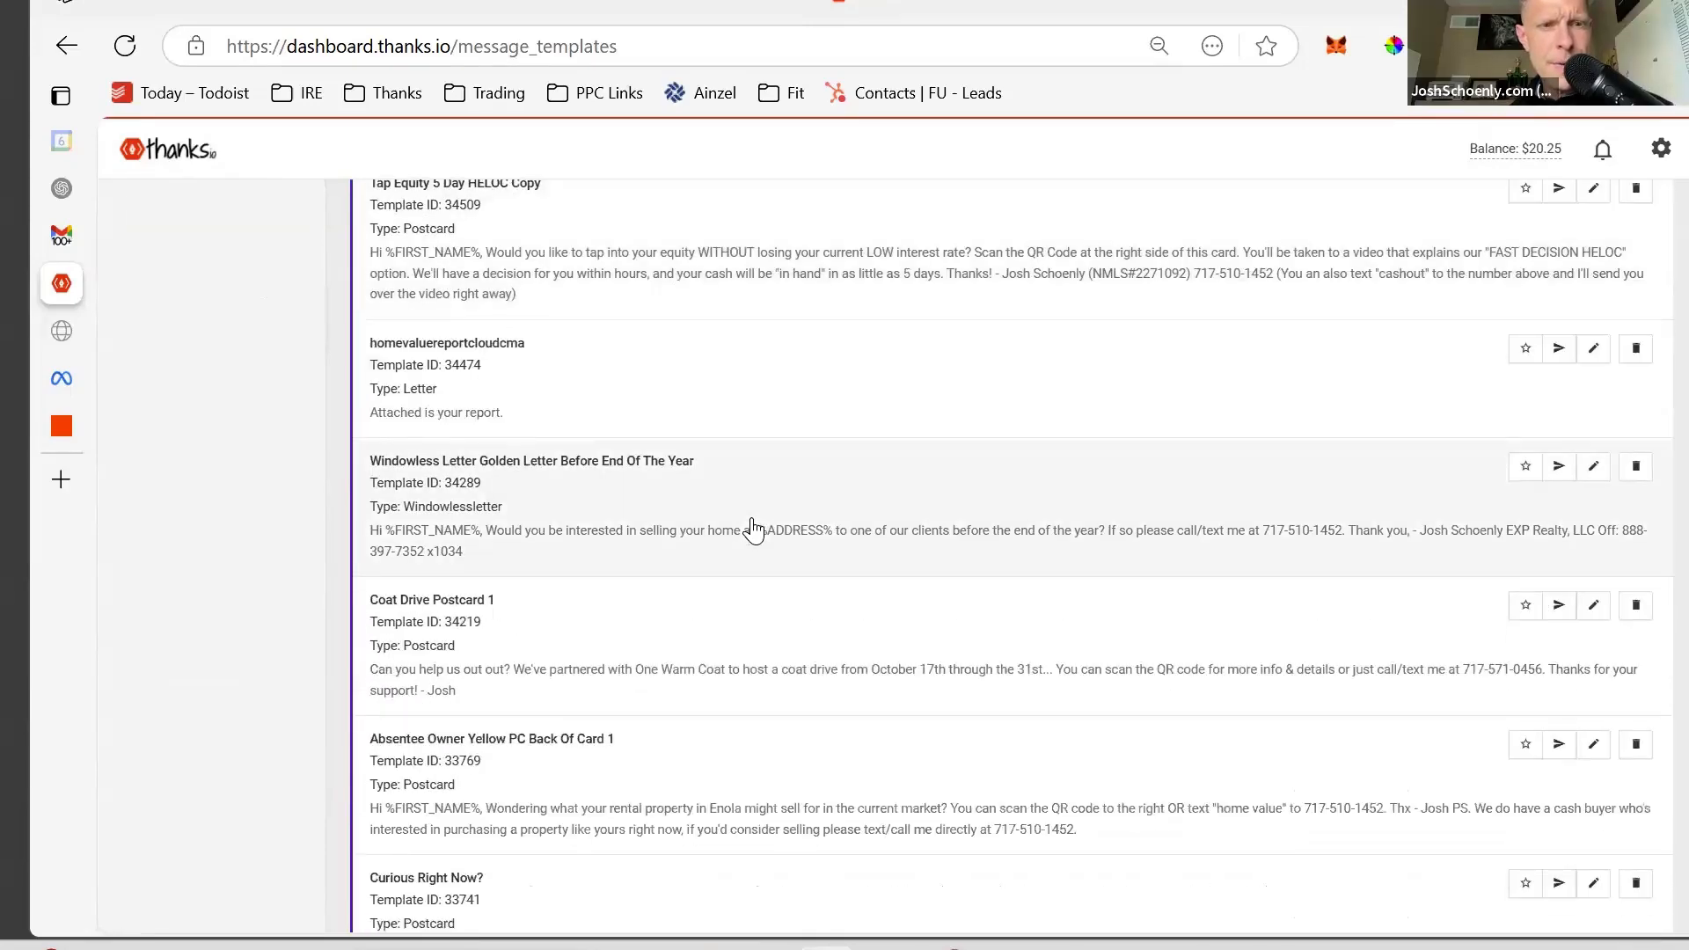
scroll(753, 529, "down", 7)
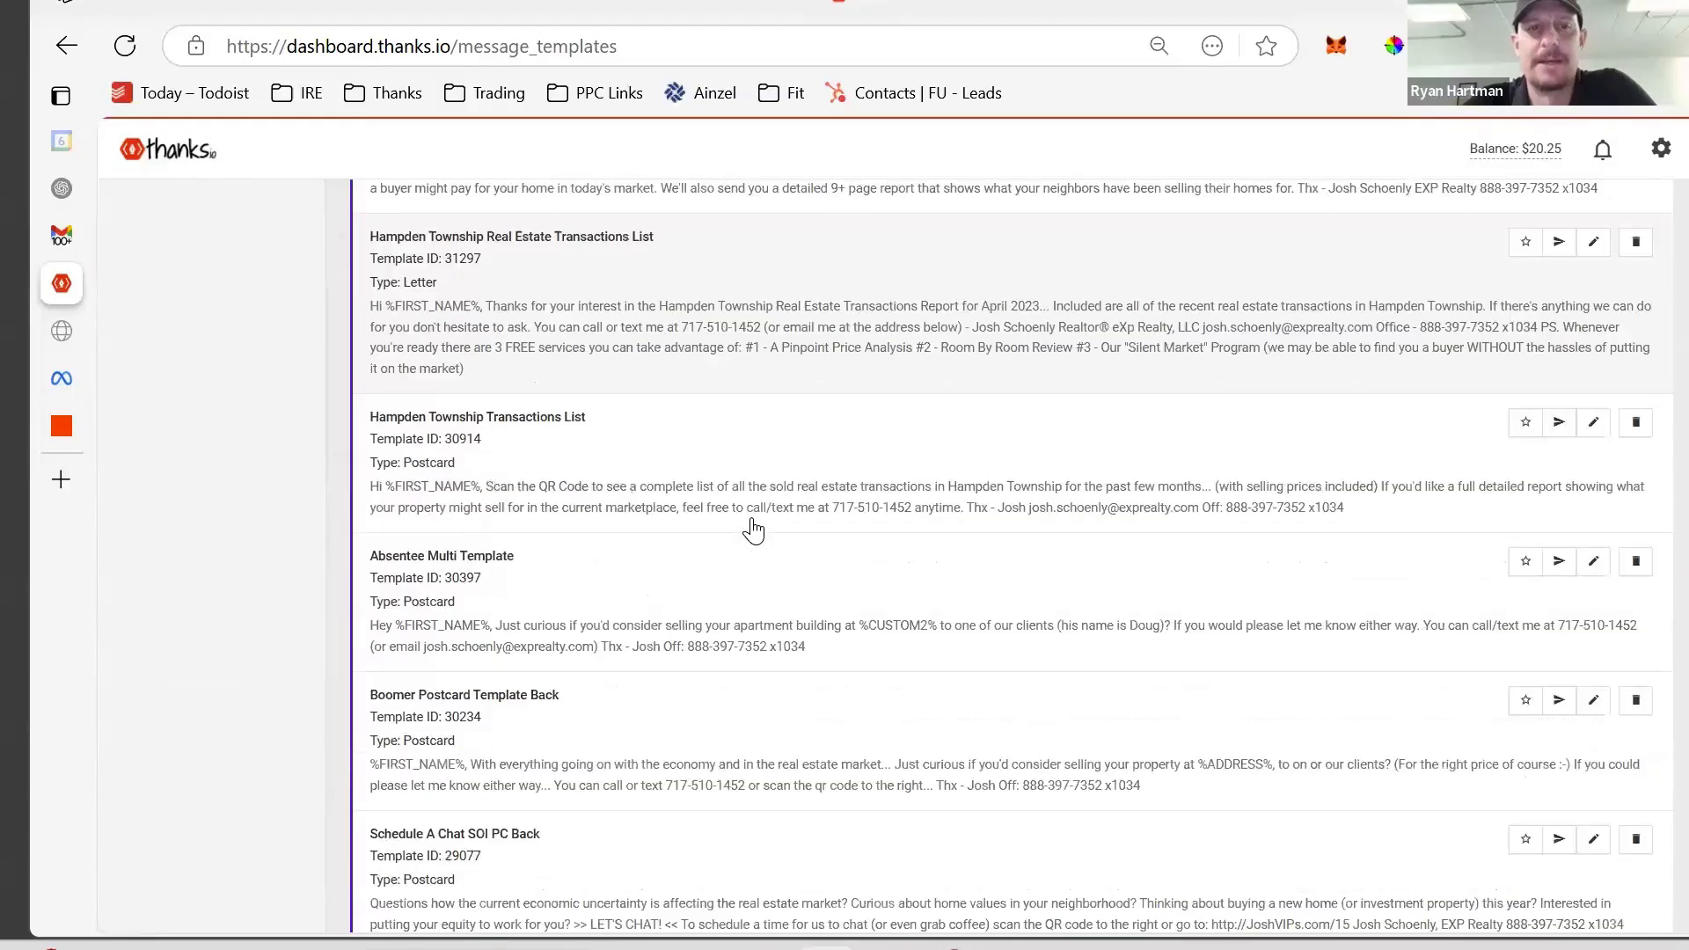
scroll(753, 529, "down", 1)
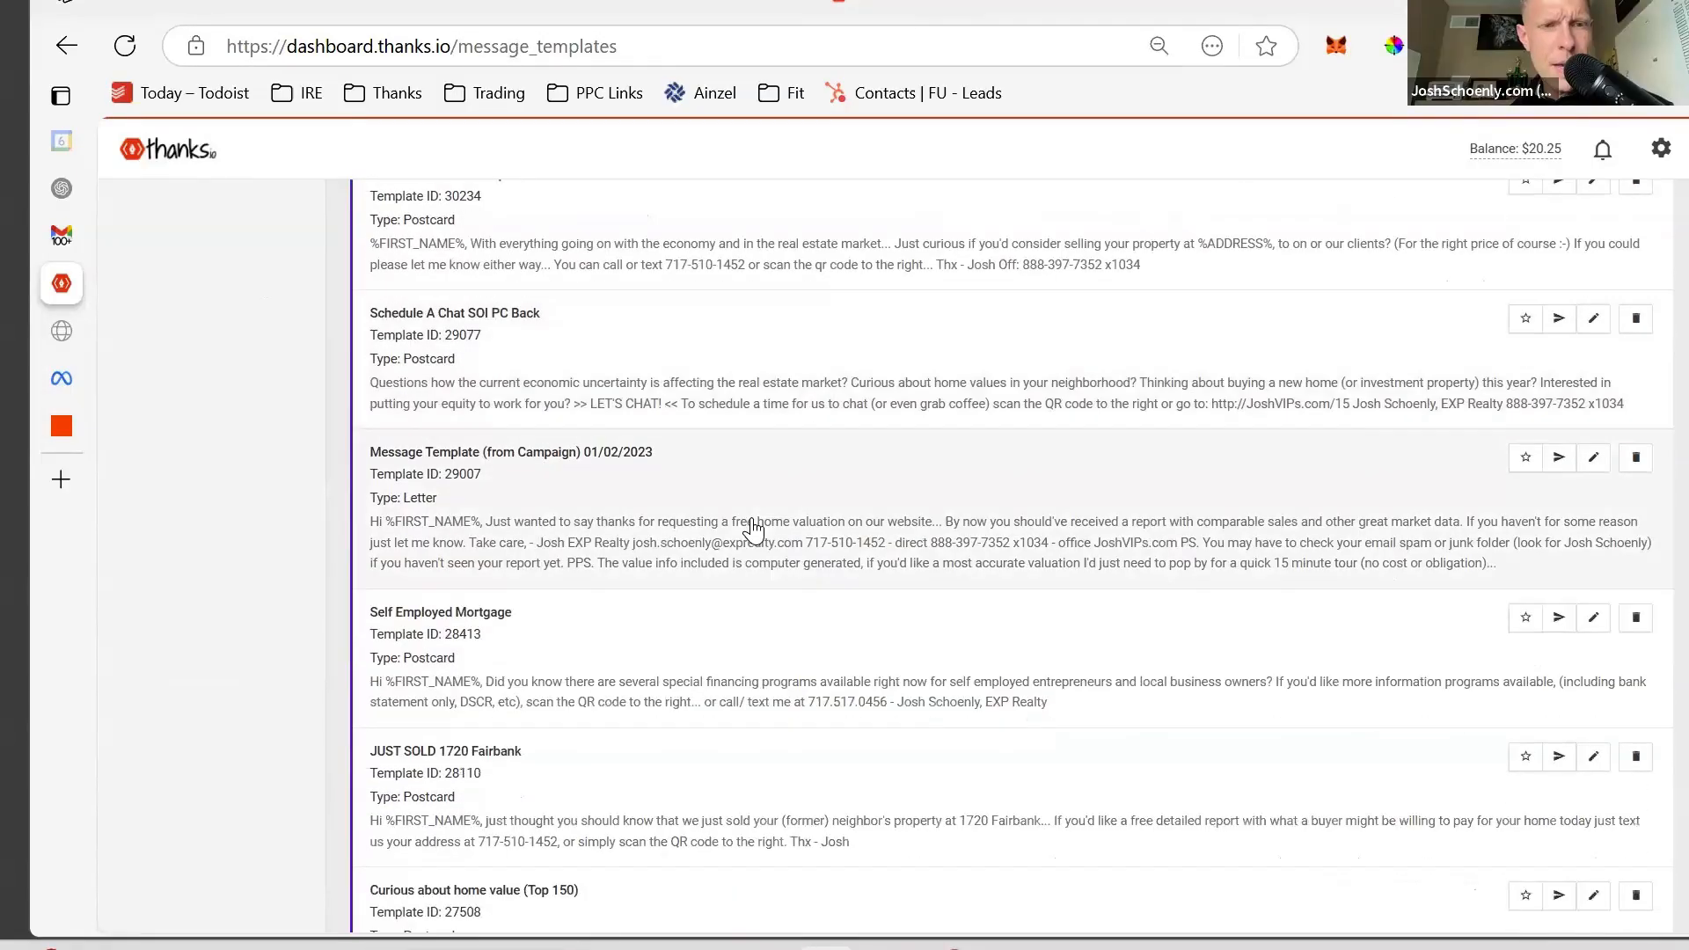
scroll(753, 530, "down", 2)
scroll(752, 530, "down", 6)
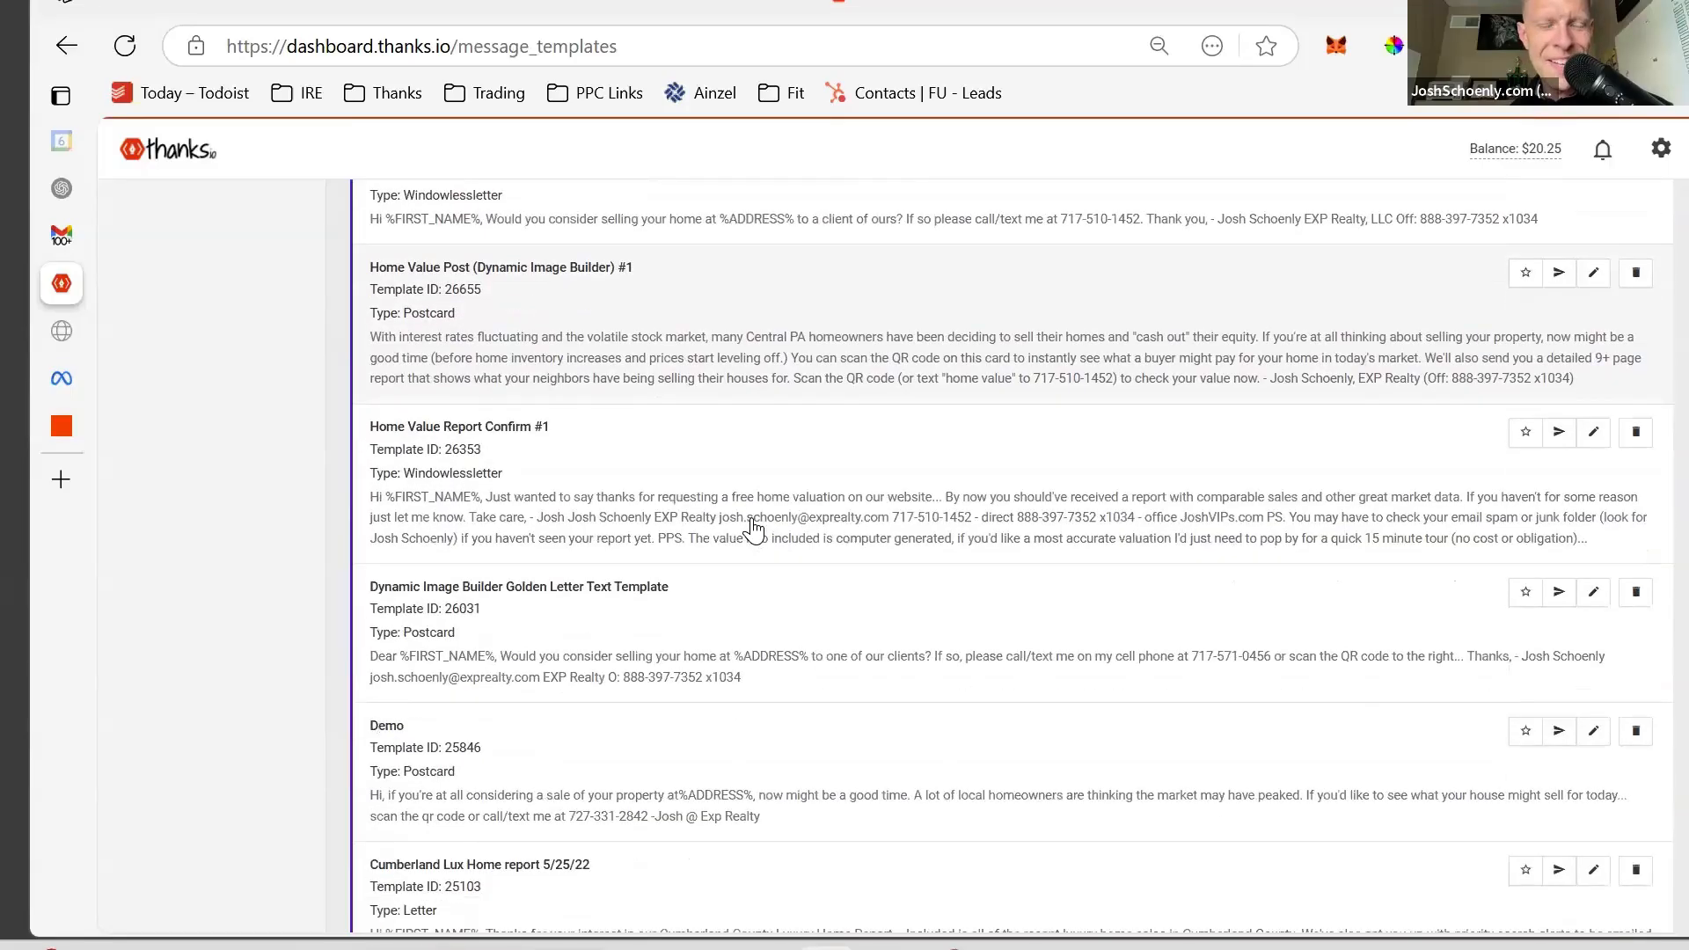
scroll(766, 502, "down", 2)
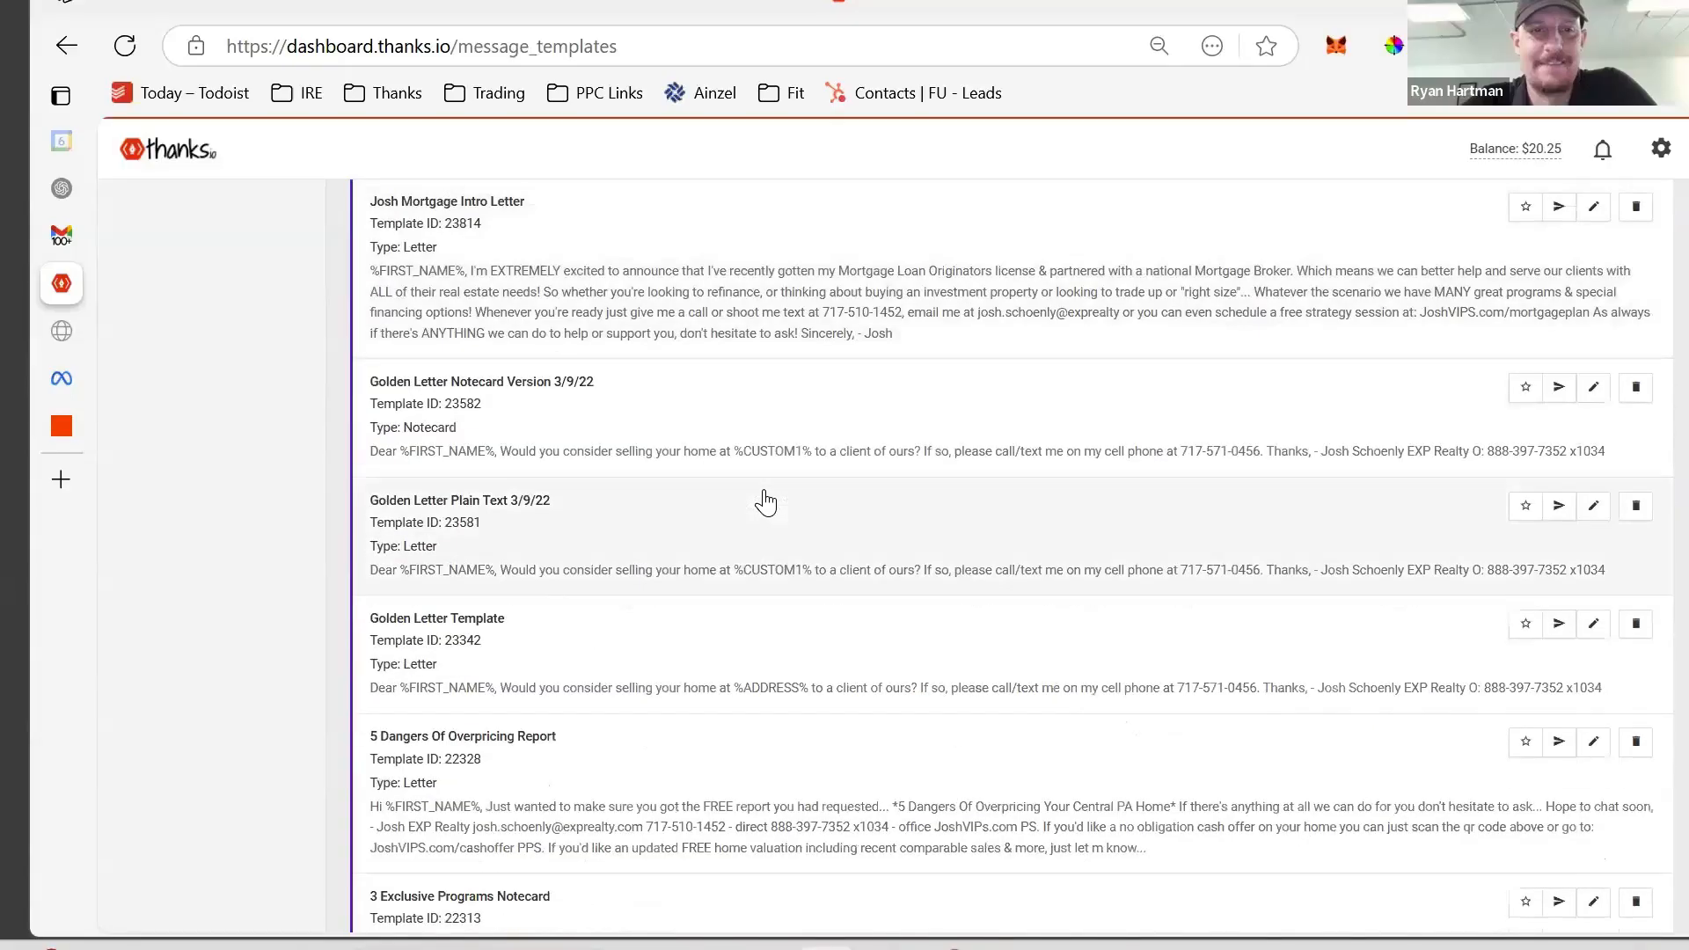
scroll(765, 502, "down", 10)
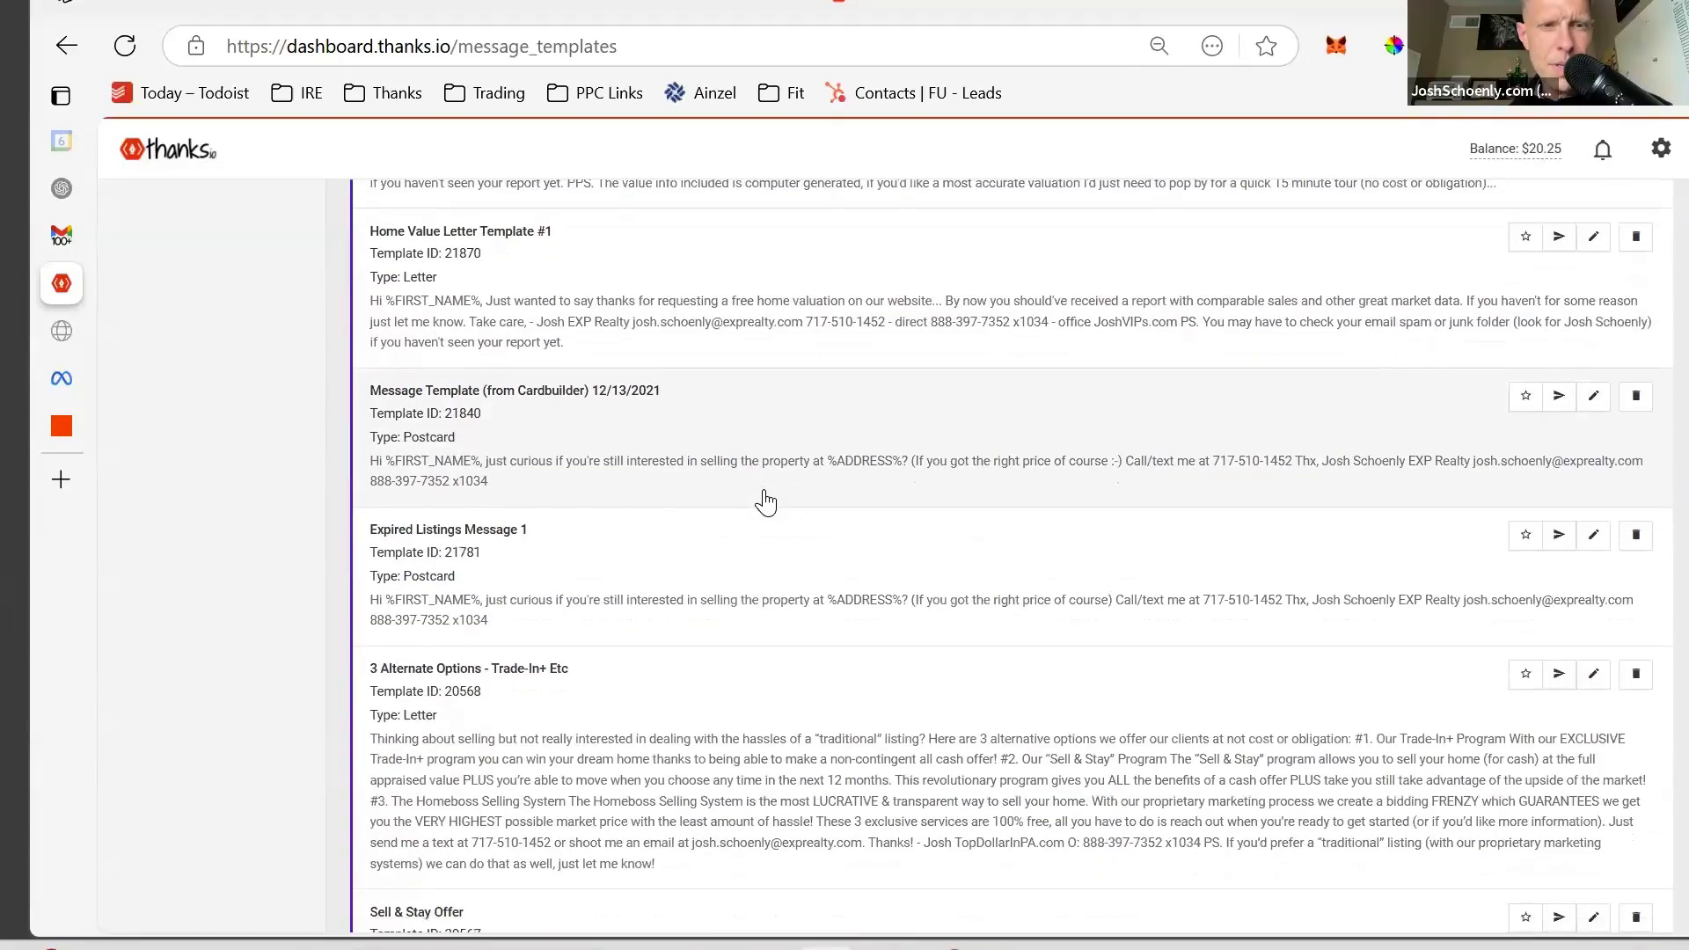
scroll(746, 475, "down", 2)
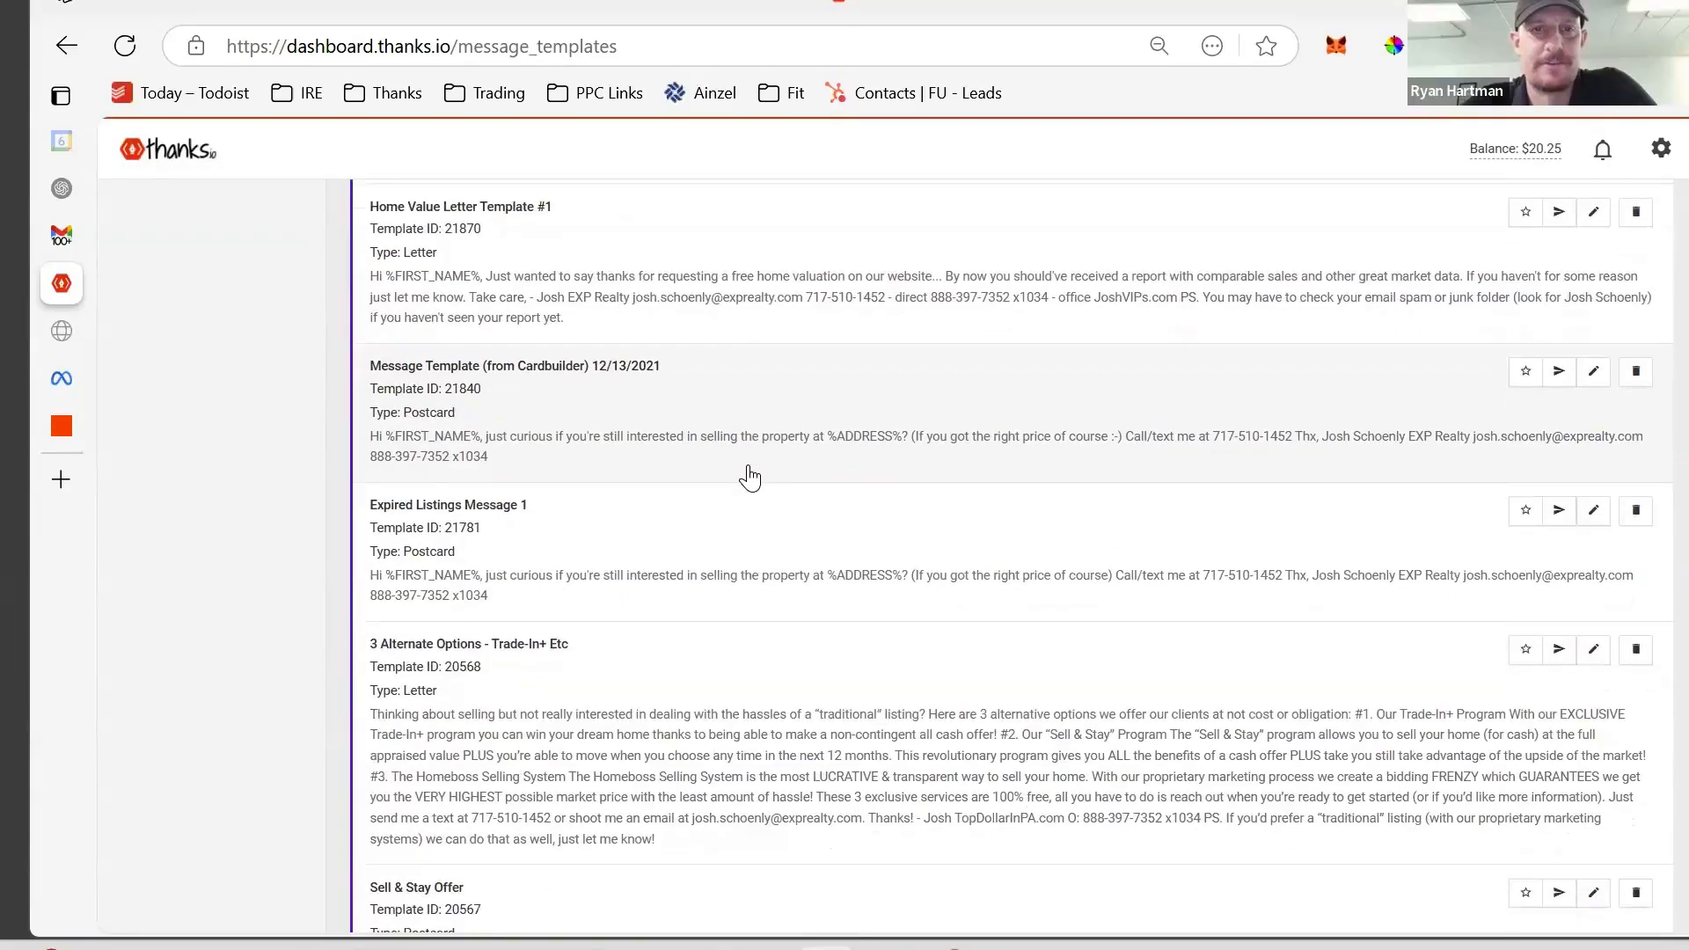
scroll(749, 477, "down", 15)
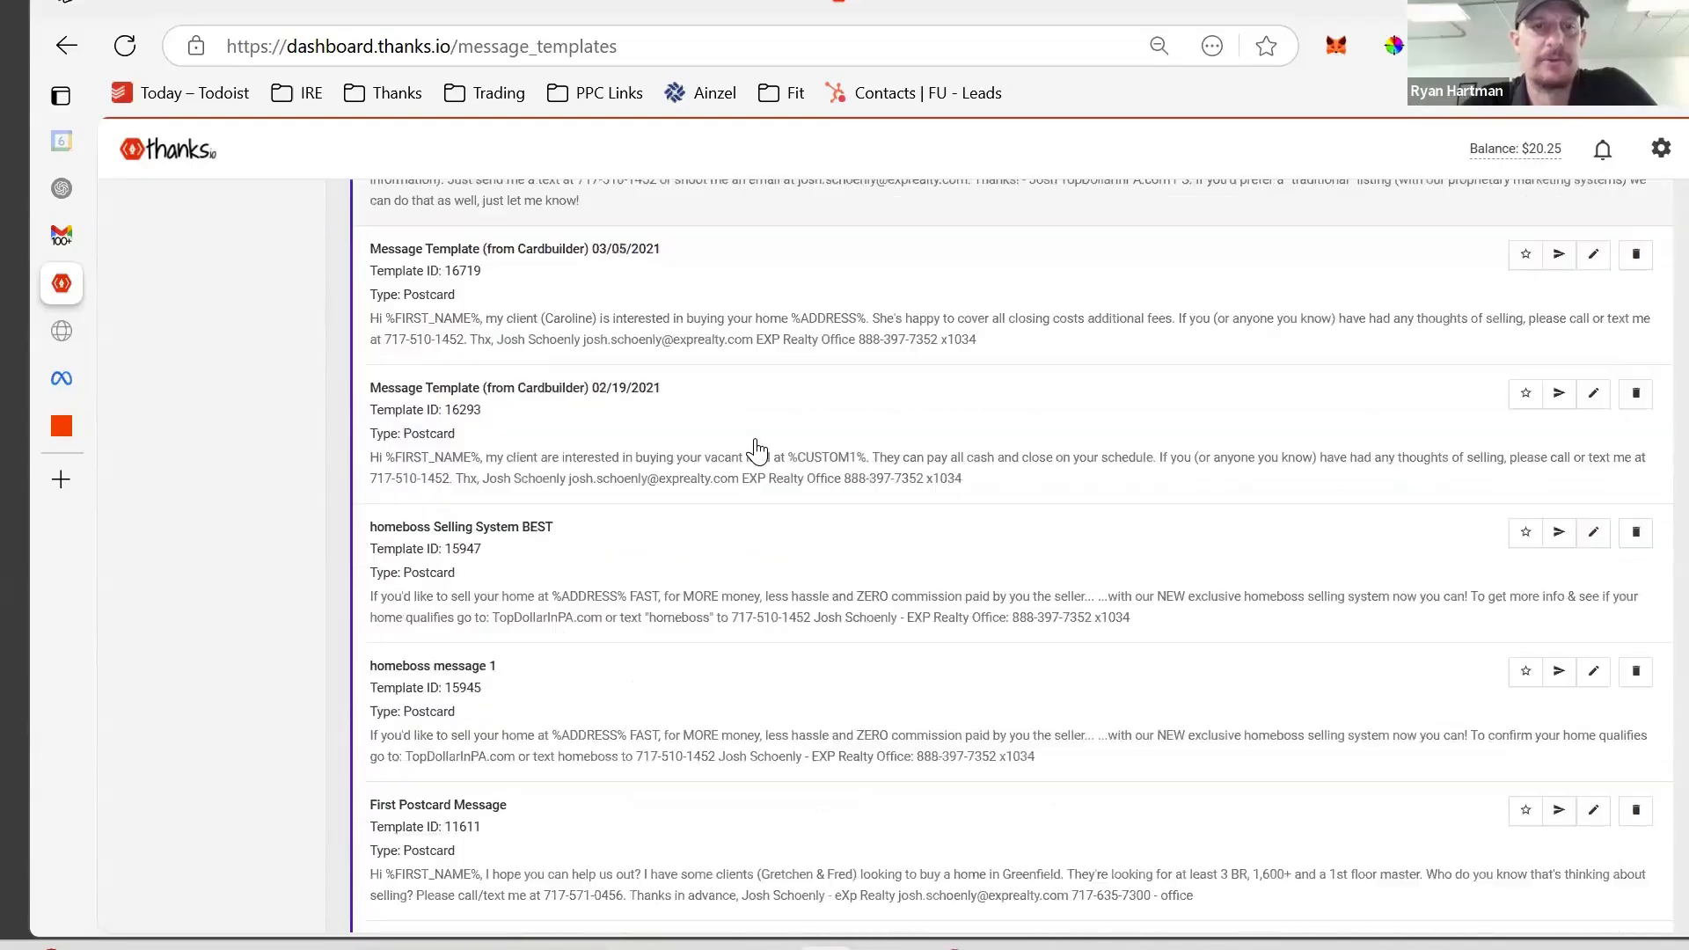
scroll(756, 452, "down", 20)
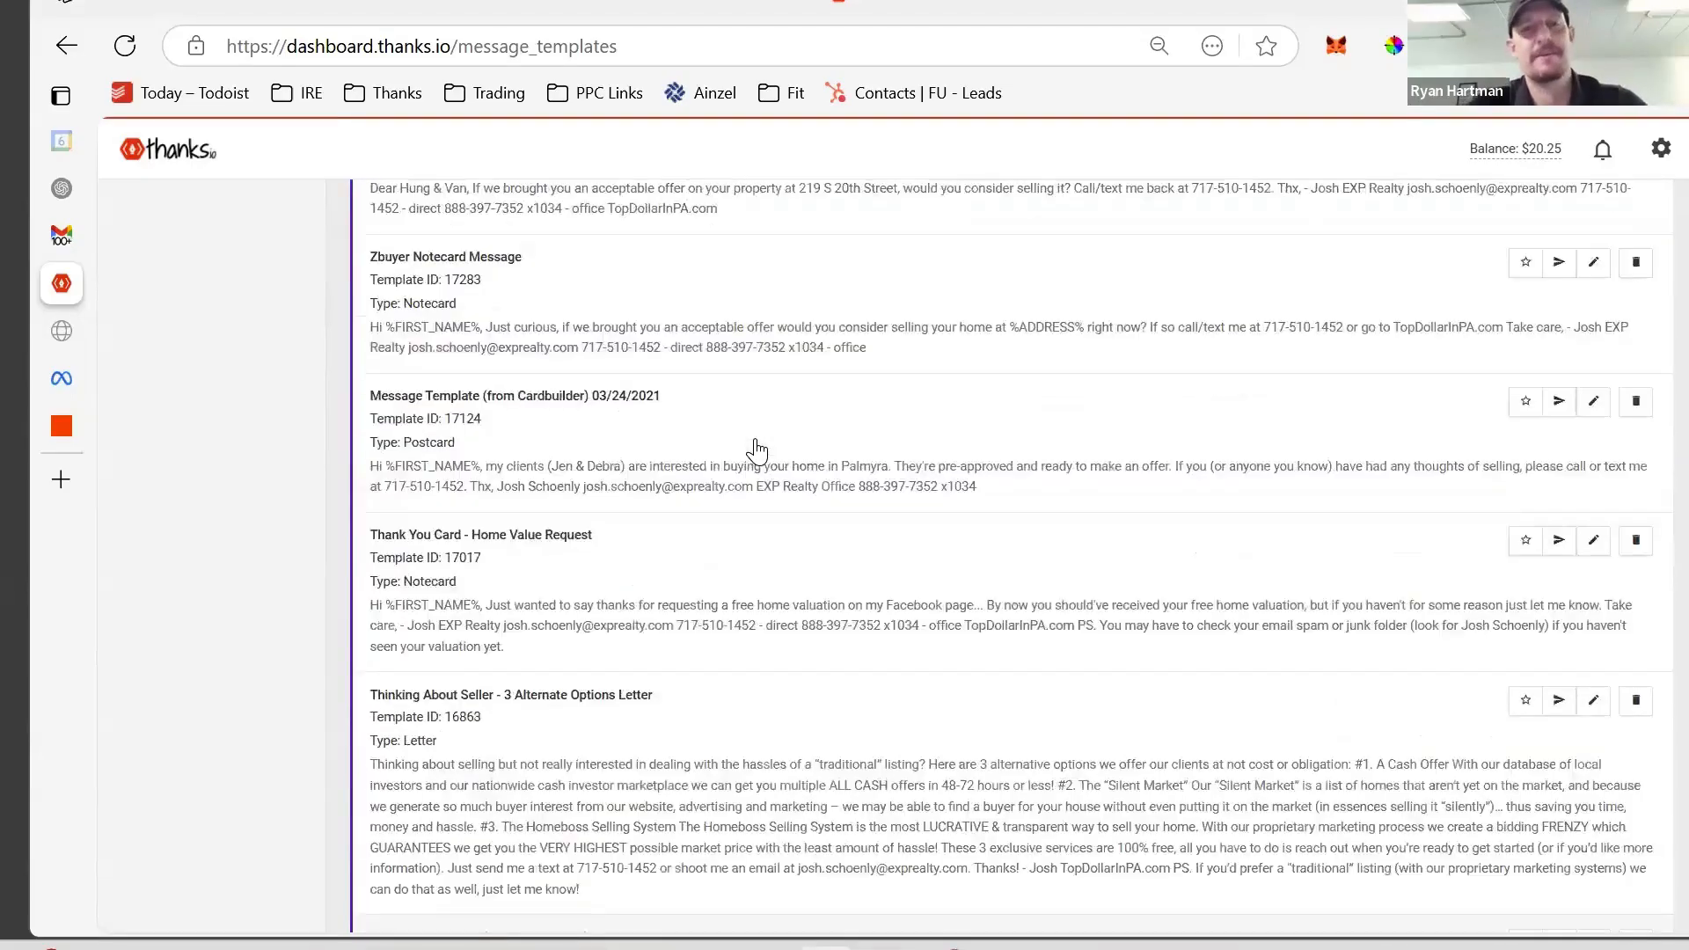
scroll(756, 451, "up", 20)
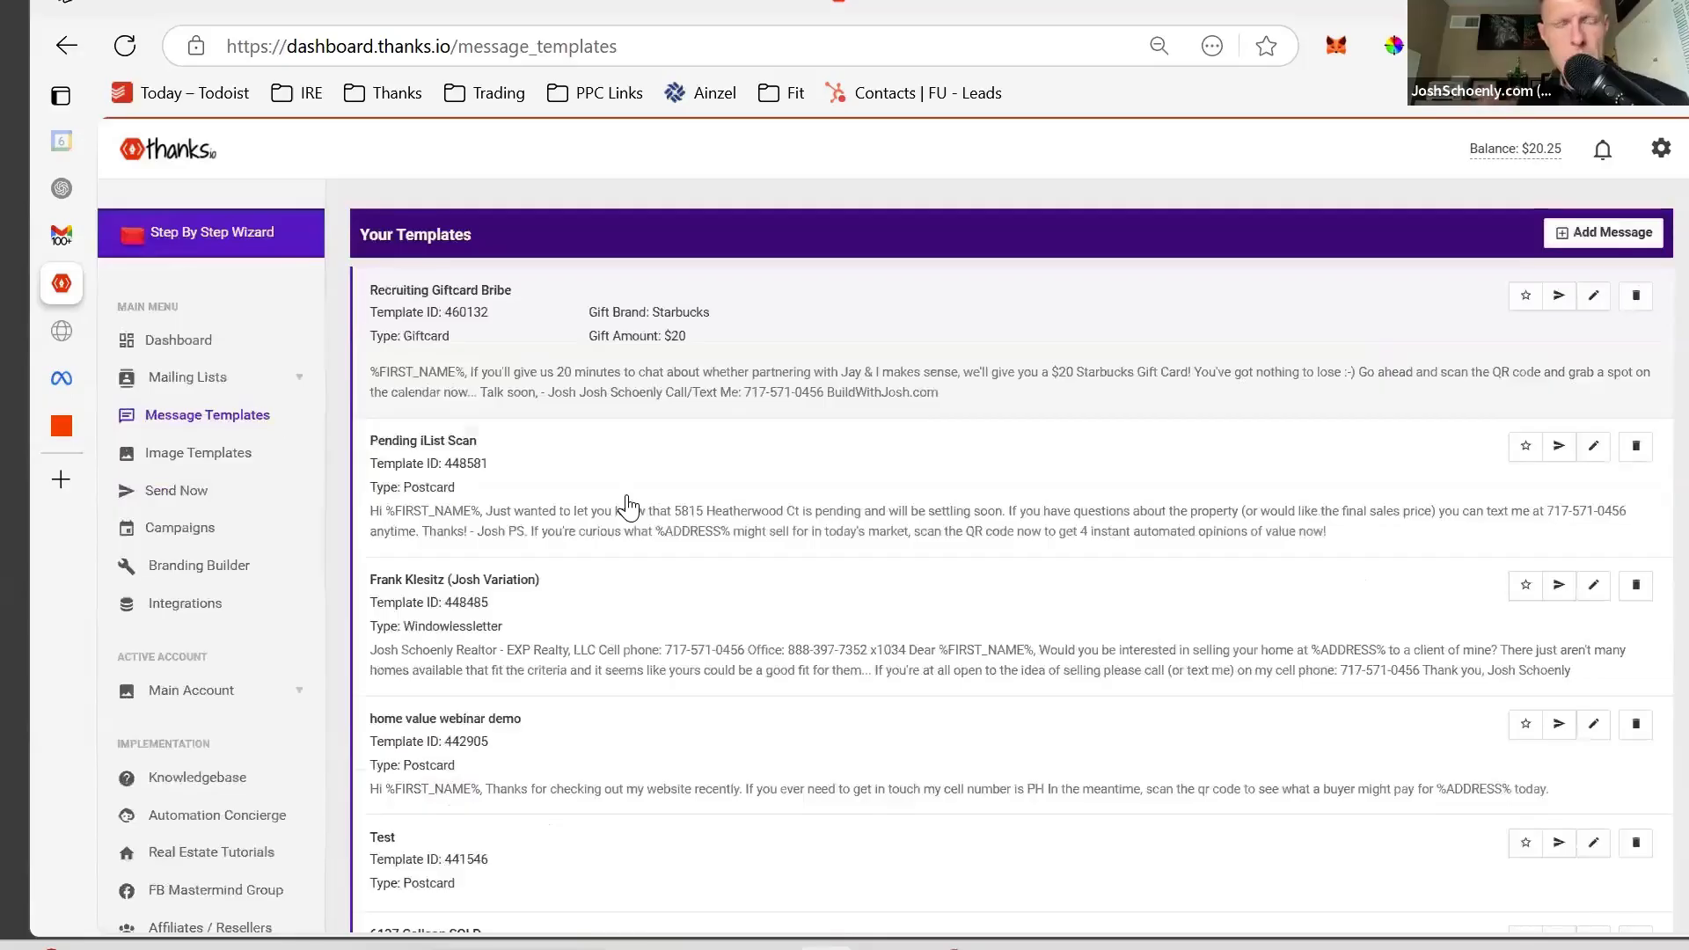
left_click(1601, 227)
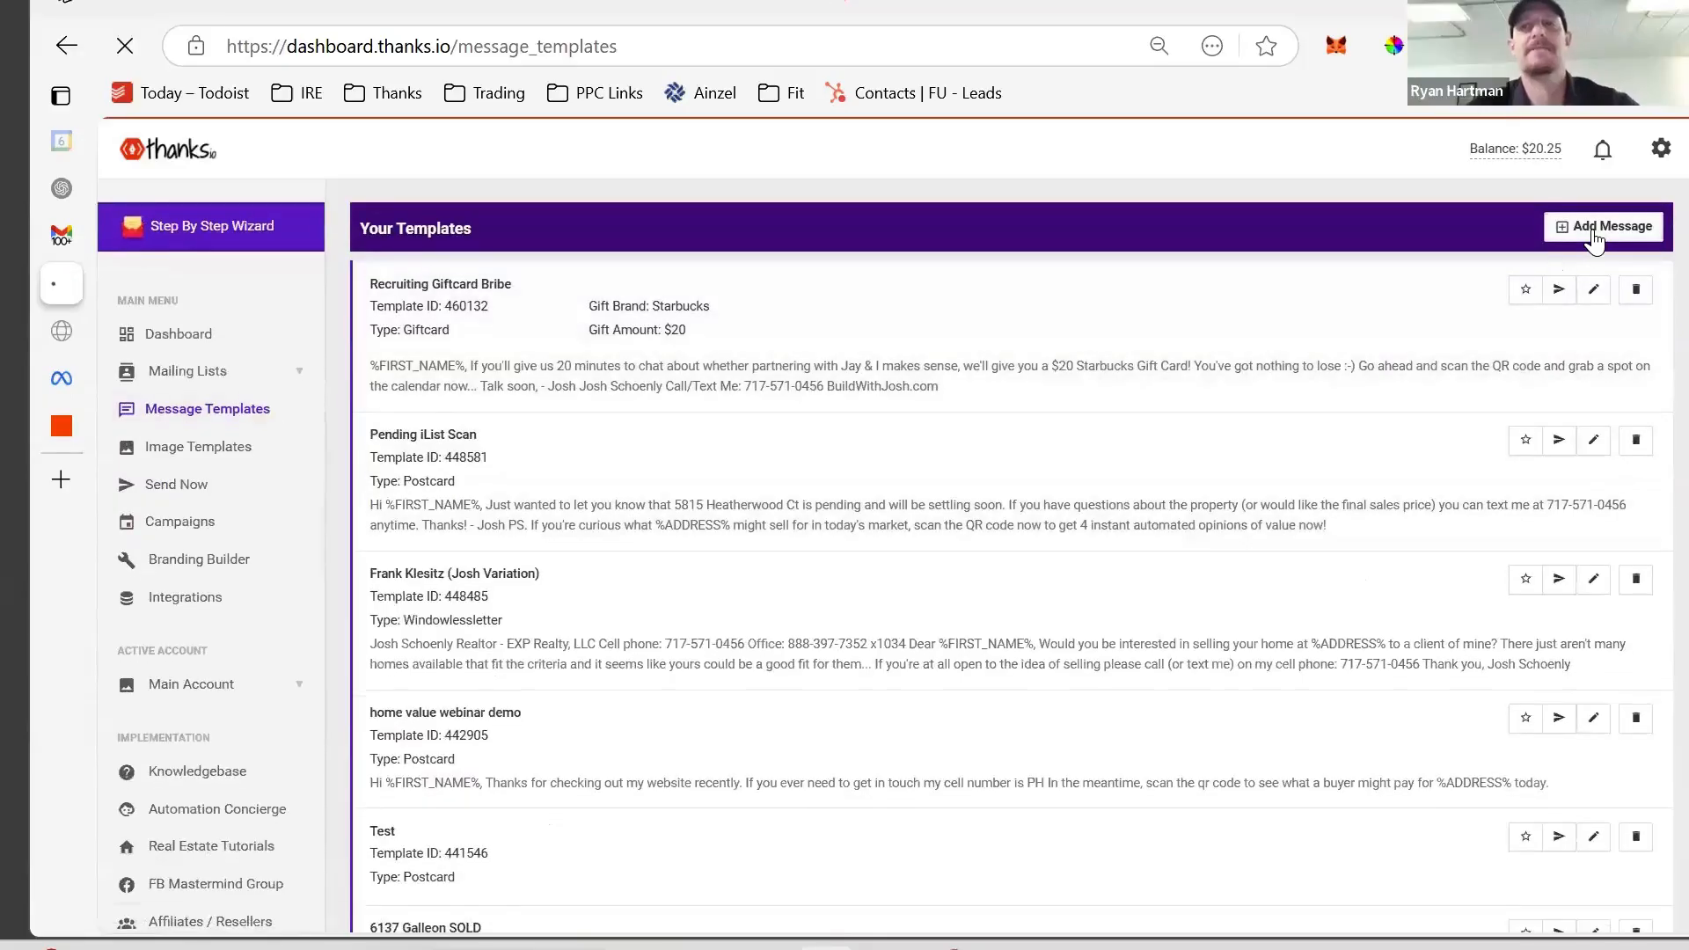
- Name the template See What A Buyer Might Pay and open the message with 'Hi %FIRST_NAME%'
left_click(1082, 353)
type("See W")
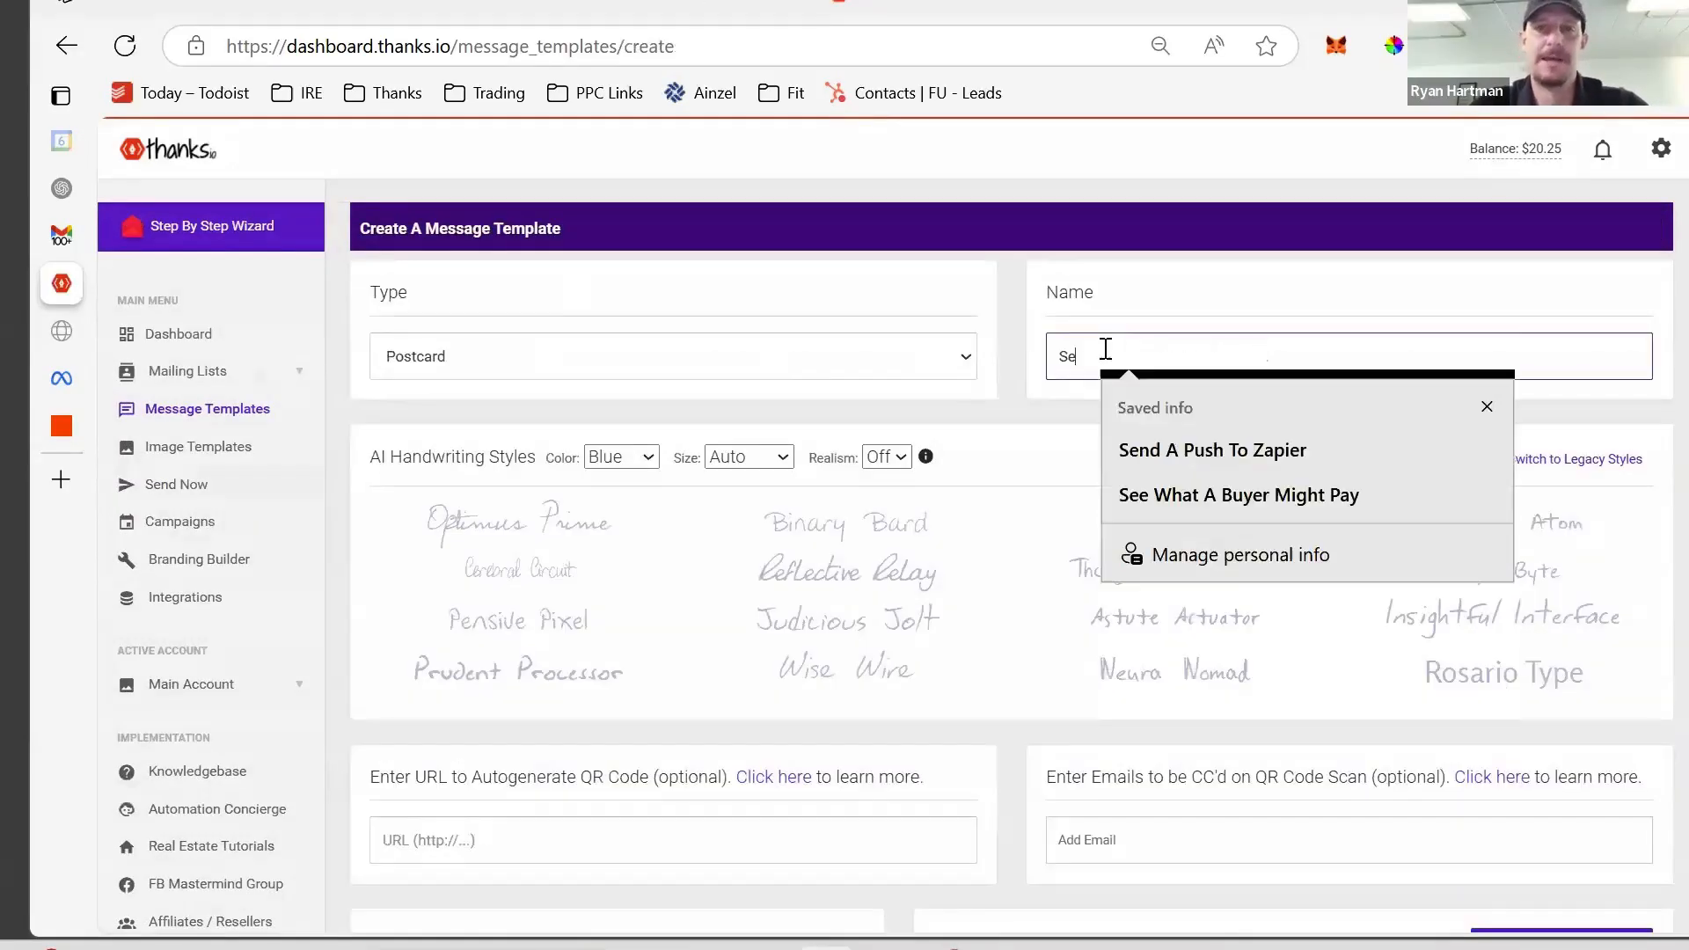
scroll(791, 484, "down", 5)
left_click(678, 517)
type("Hi")
left_click(754, 592)
left_click(755, 567)
left_click_drag(596, 503, 405, 494)
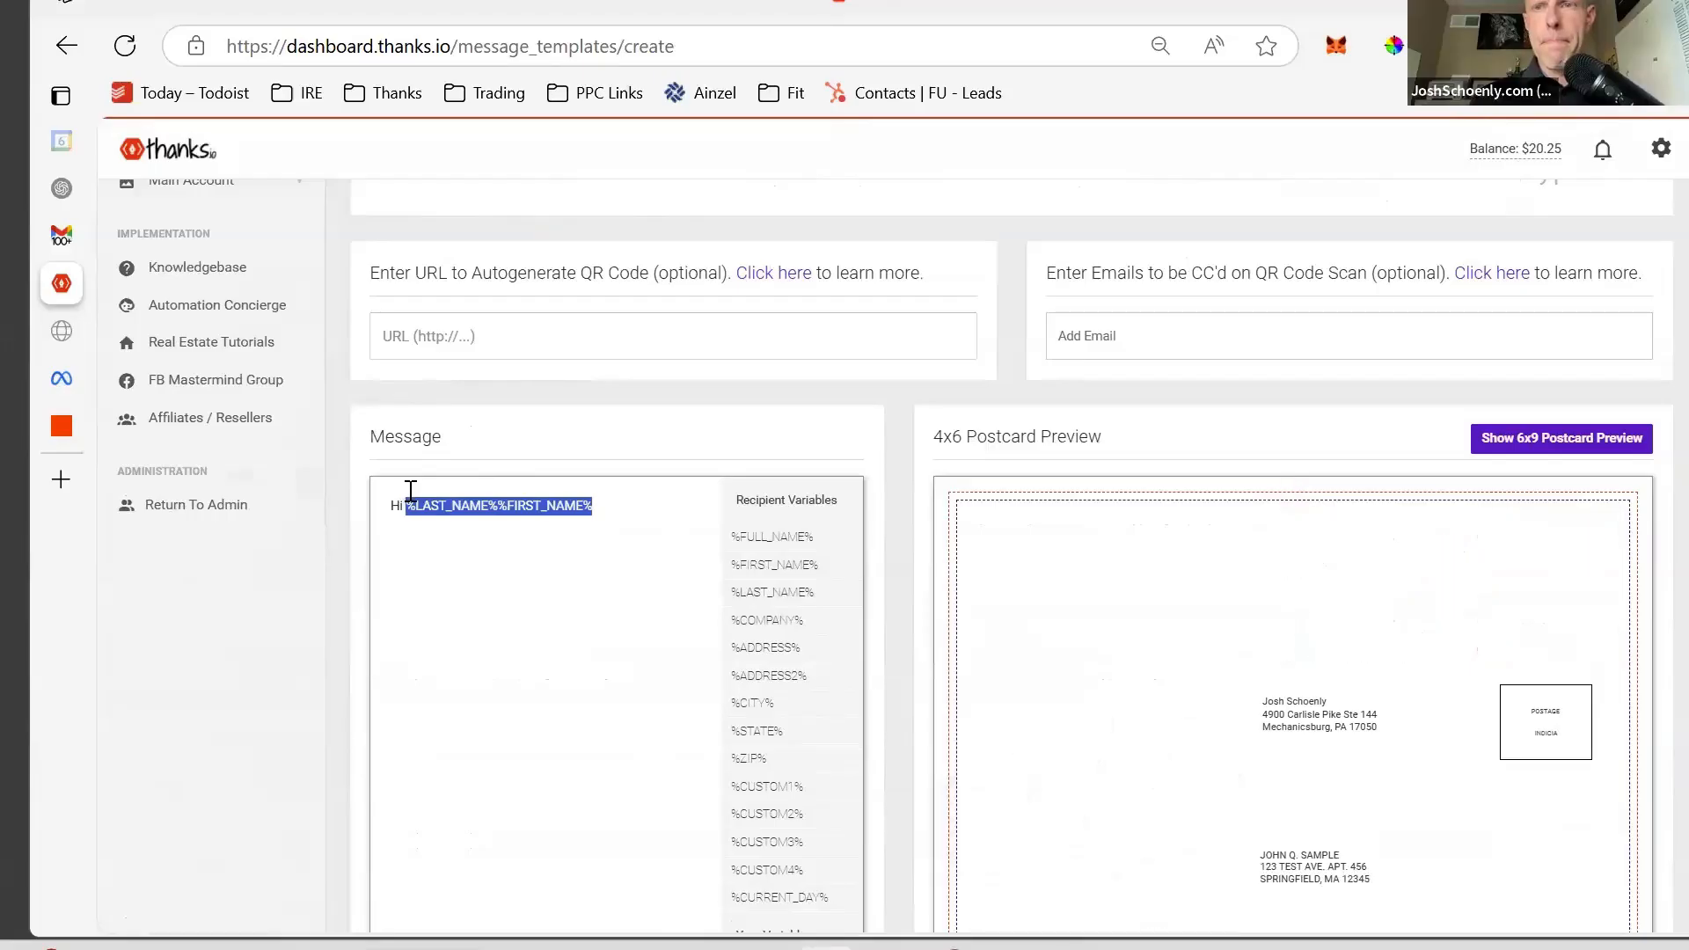
key("BackSpace")
left_click(745, 565)
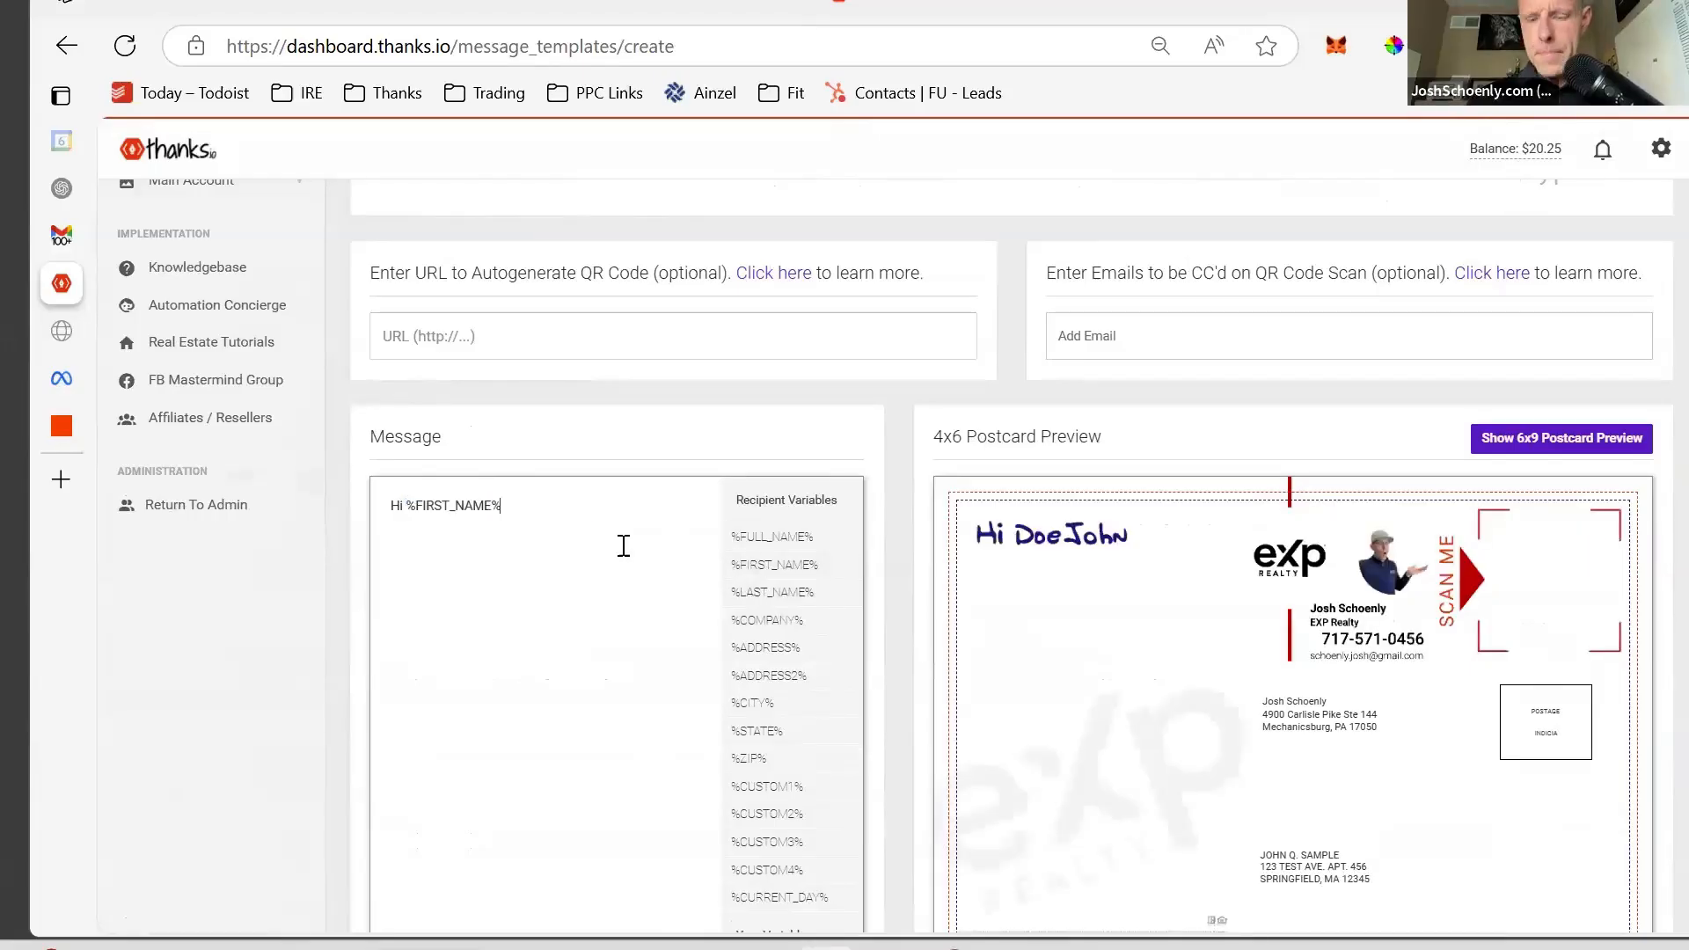
- Continue the message asking what %ADDRESS% might sell for, ending with a 'Thanks!' sign-off and the sender's name
type(", ")
type("If you're curious about what")
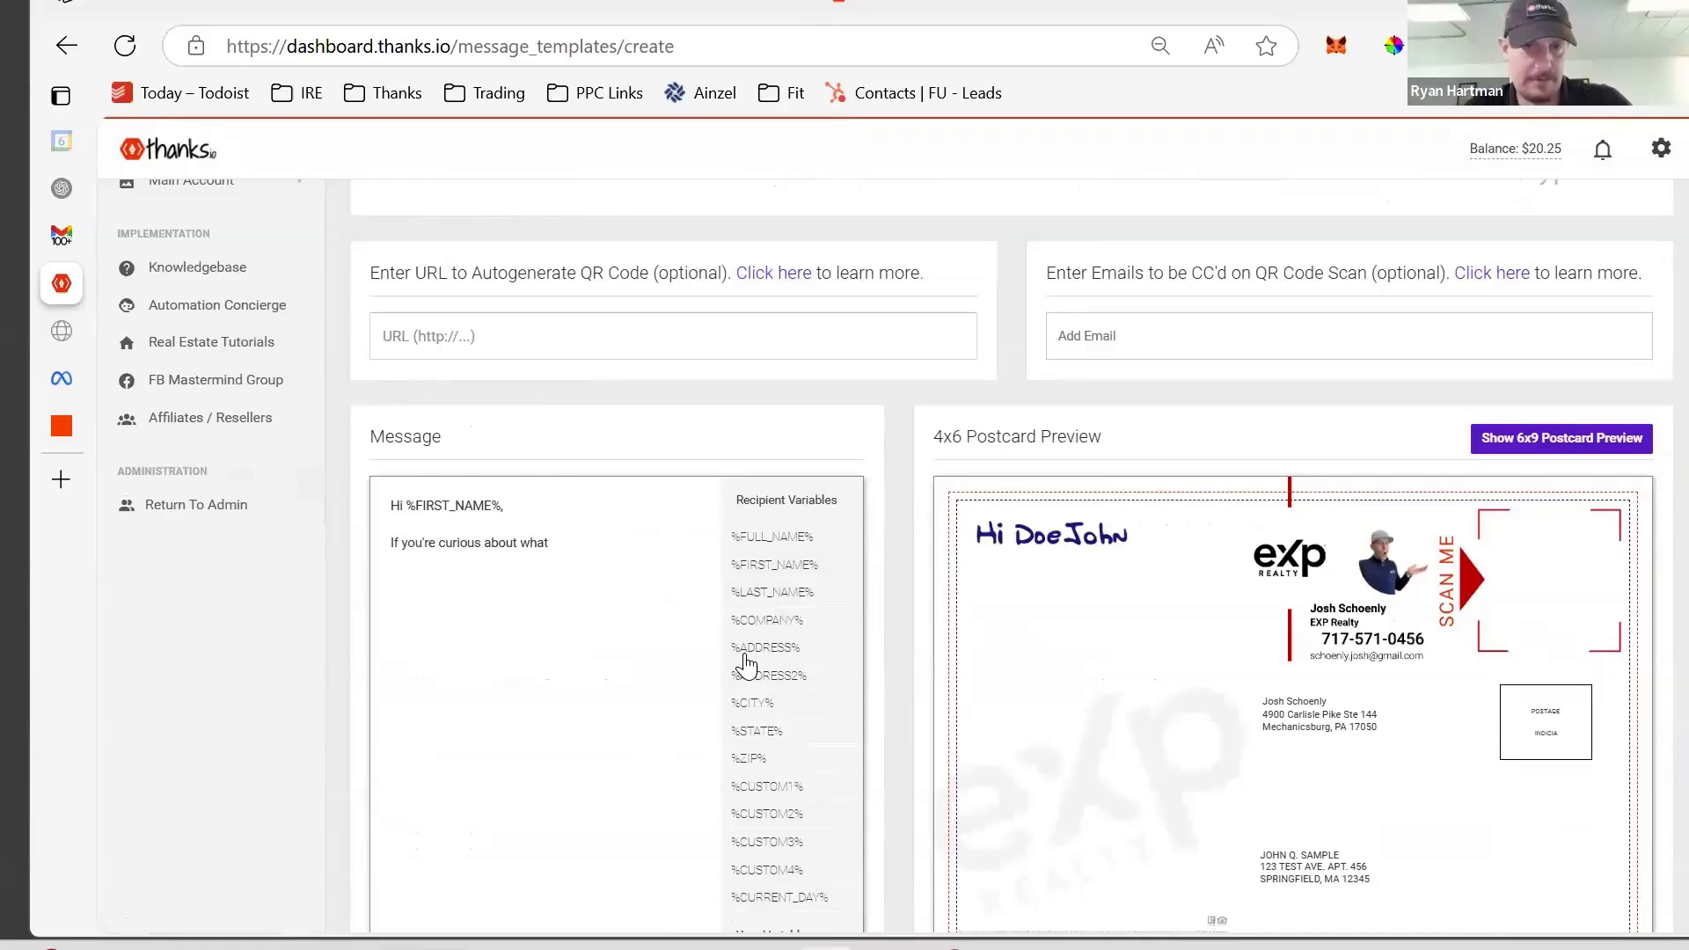
left_click(746, 649)
type("might sell for in today's market, scan the QR code now.")
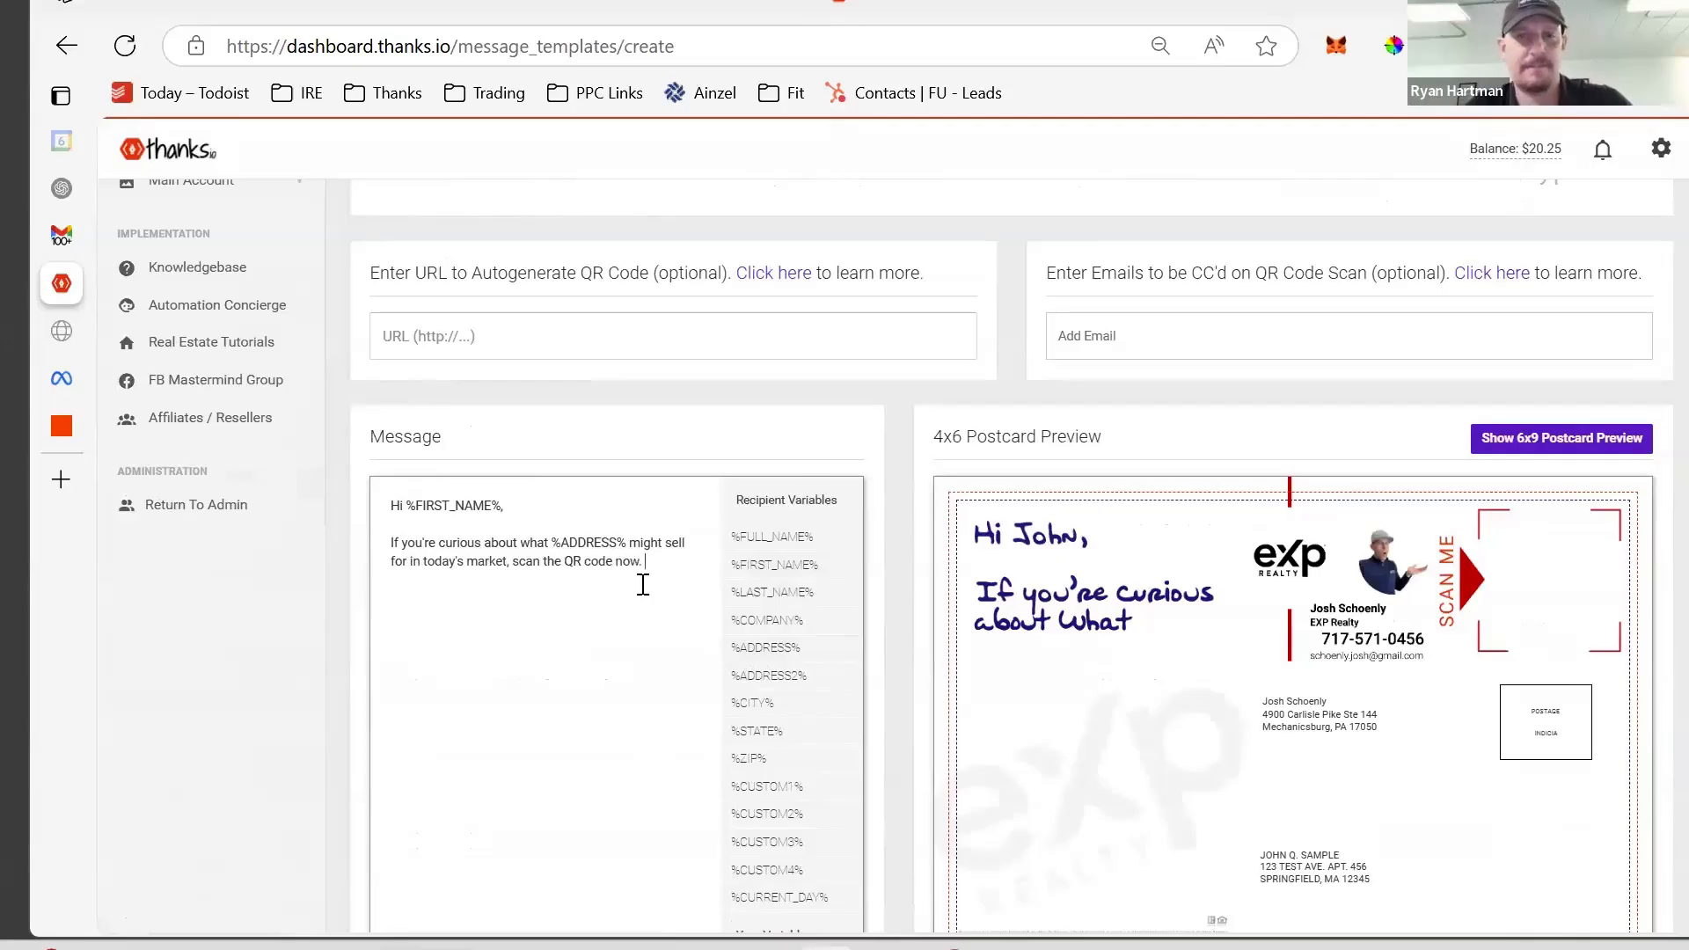
scroll(643, 585, "up", 5)
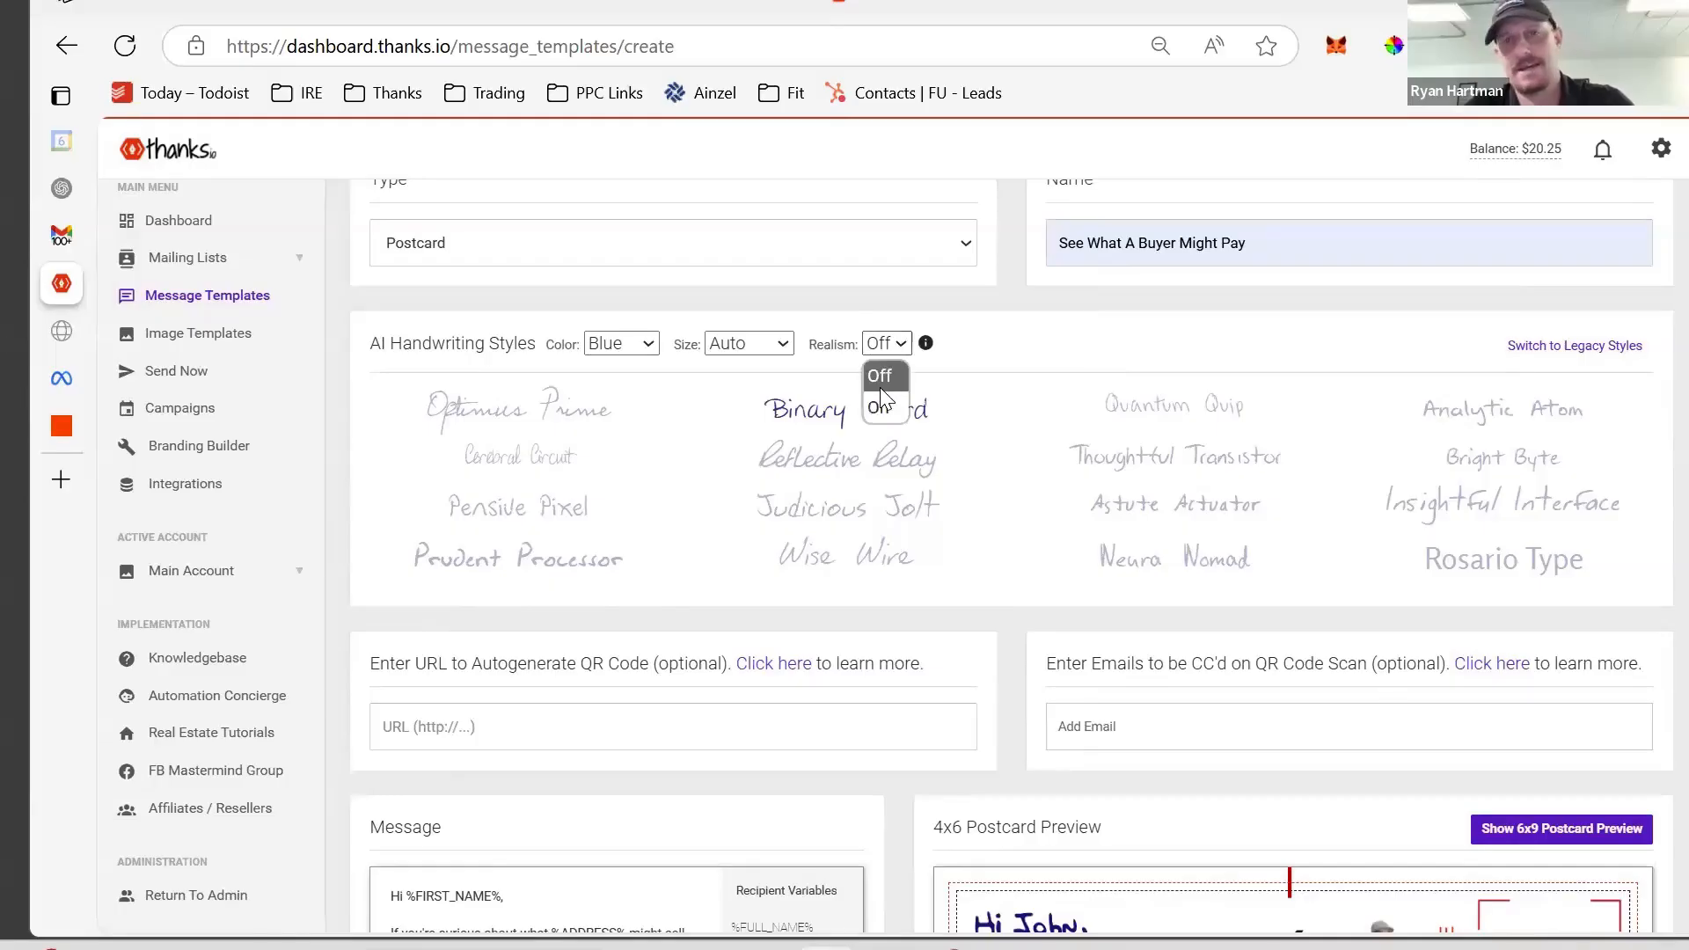
scroll(652, 483, "down", 5)
type("T")
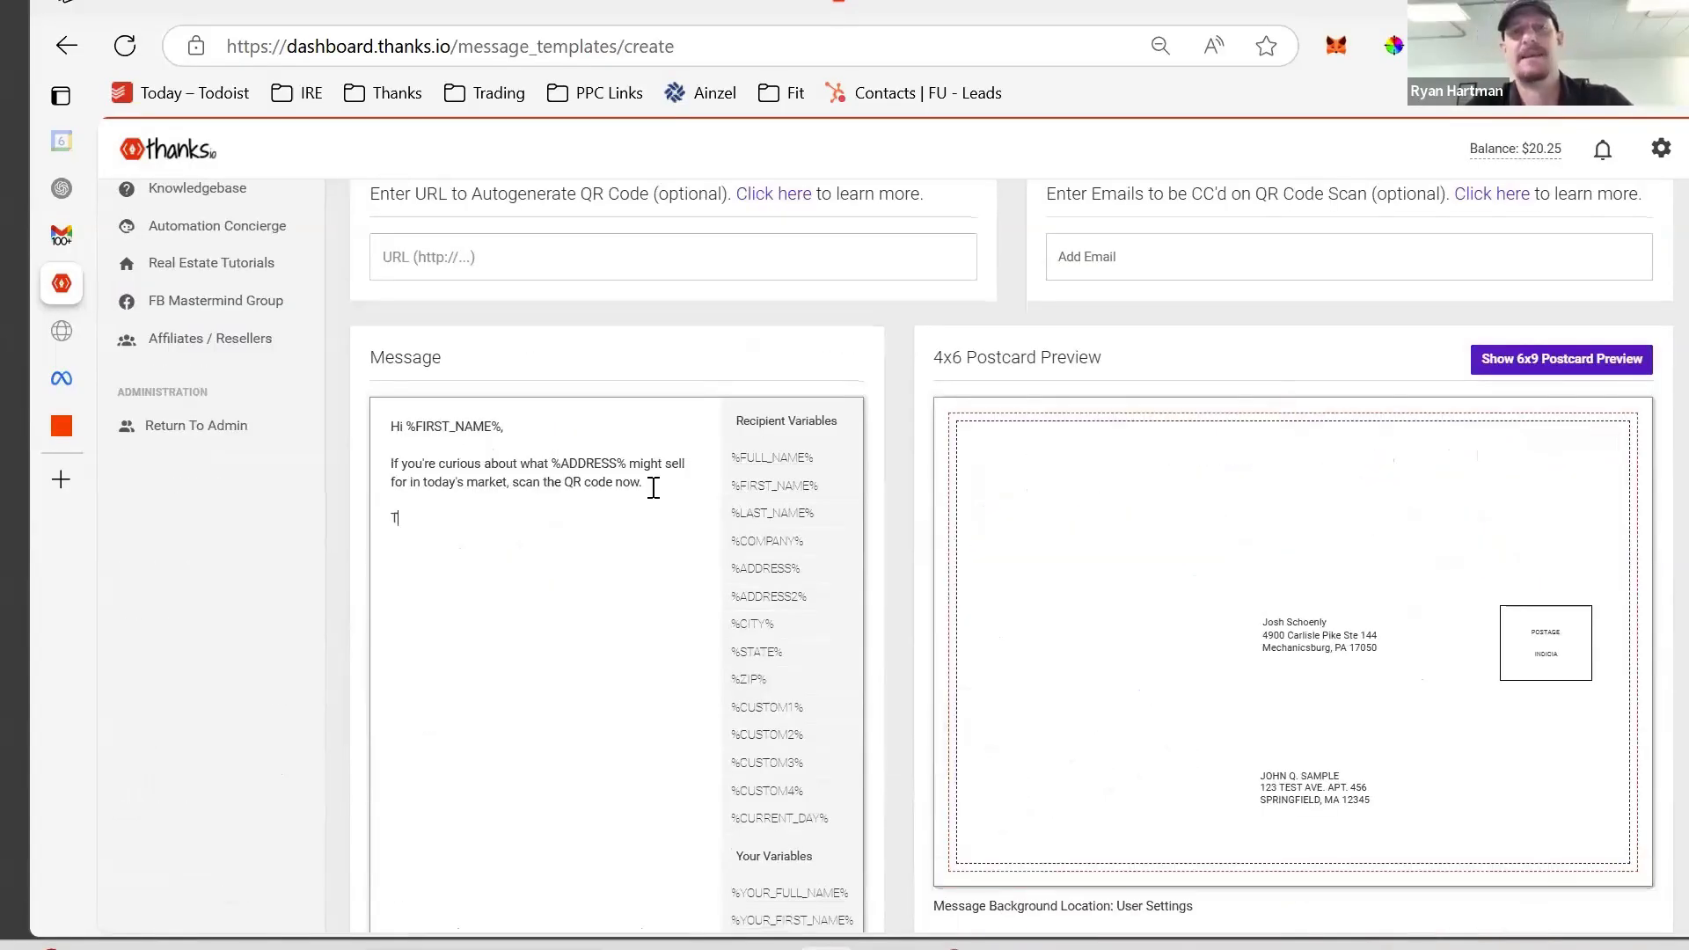
type("hanks!  -Jo")
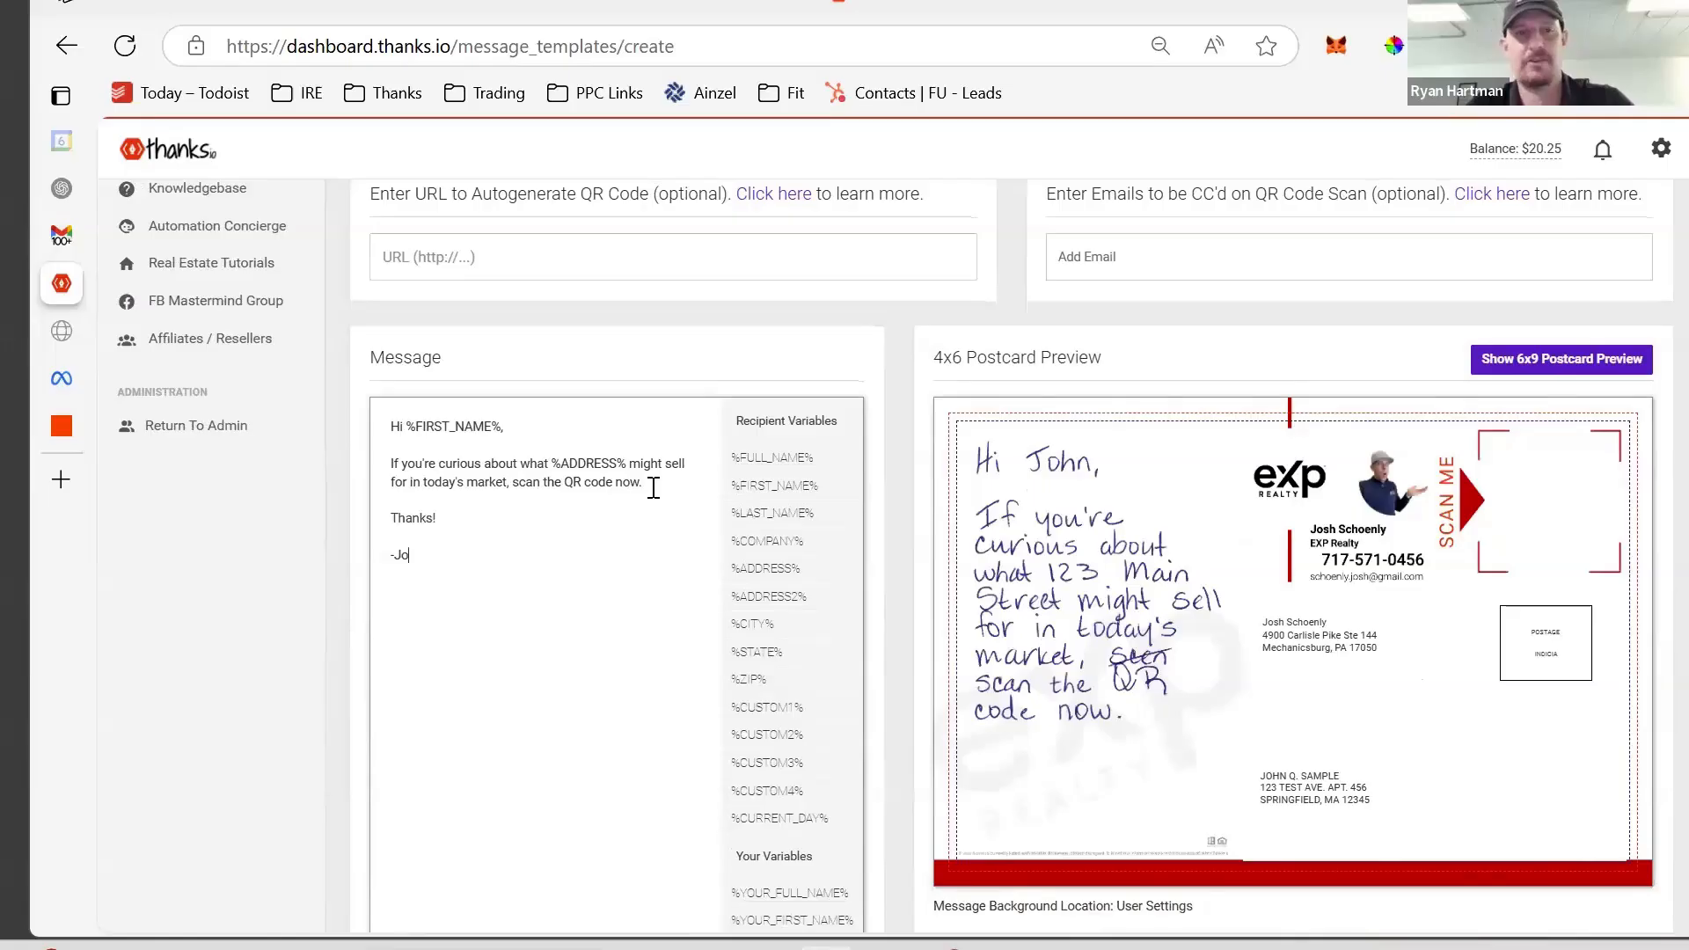
type("sh")
key("Return")
key("Return")
type("P.S. --")
scroll(485, 481, "down", 2)
key("BackSpace")
key("BackSpace")
key("BackSpace")
key("BackSpace")
scroll(484, 480, "down", 5)
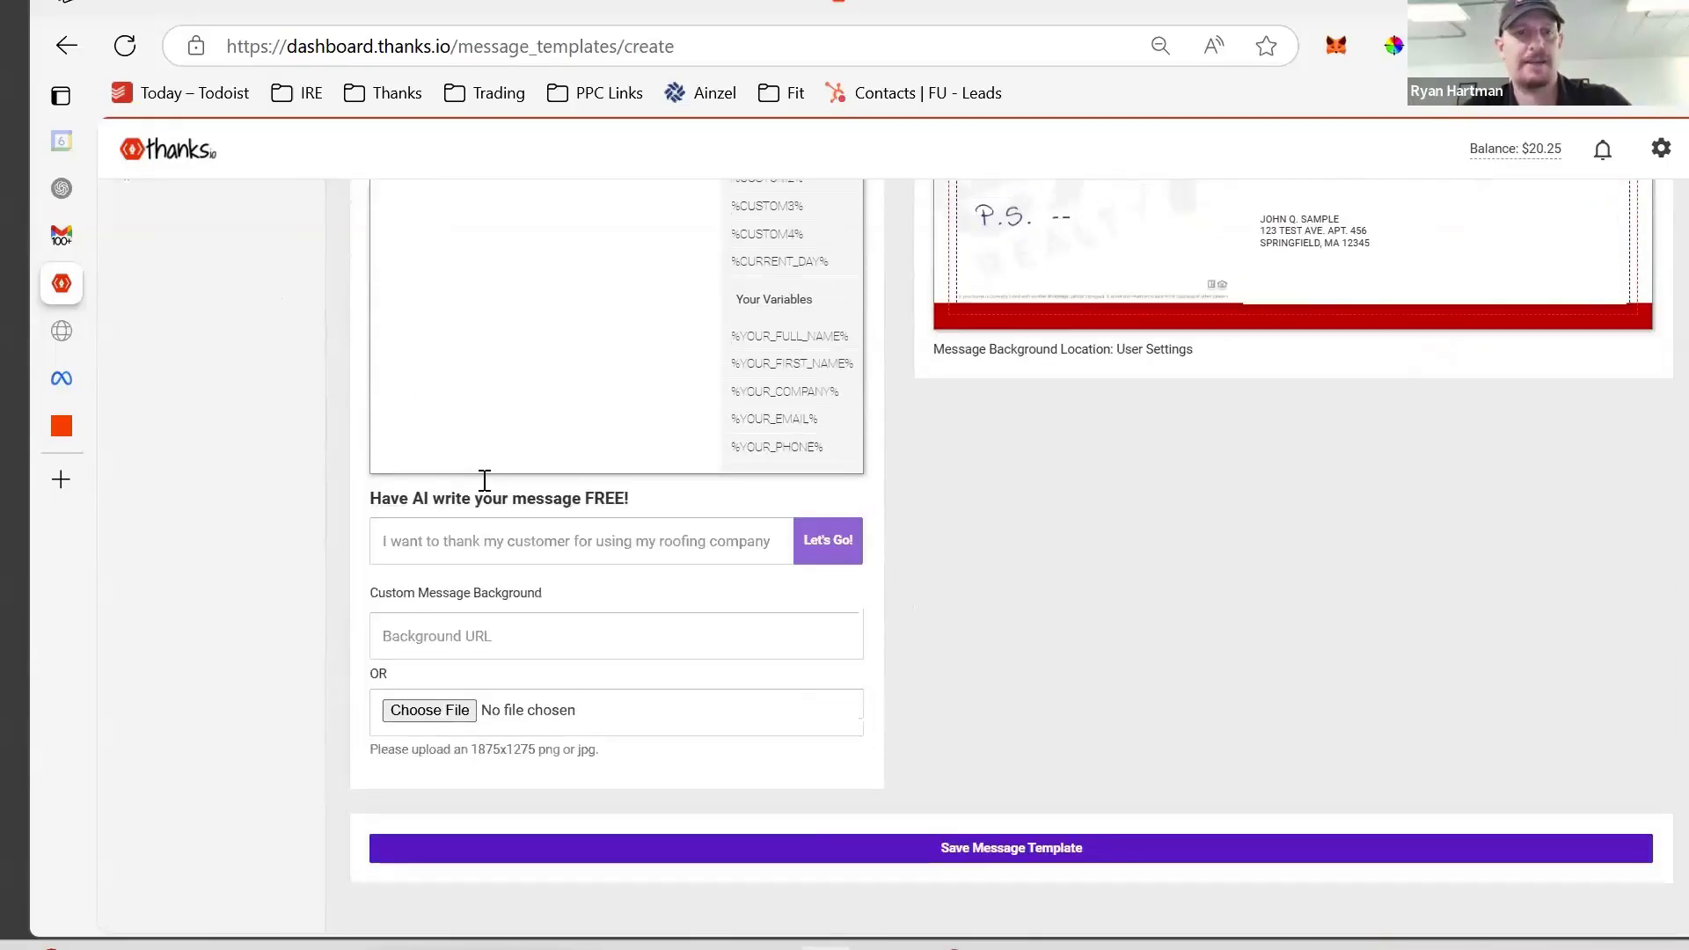
scroll(485, 480, "up", 10)
left_click(495, 467)
type("http")
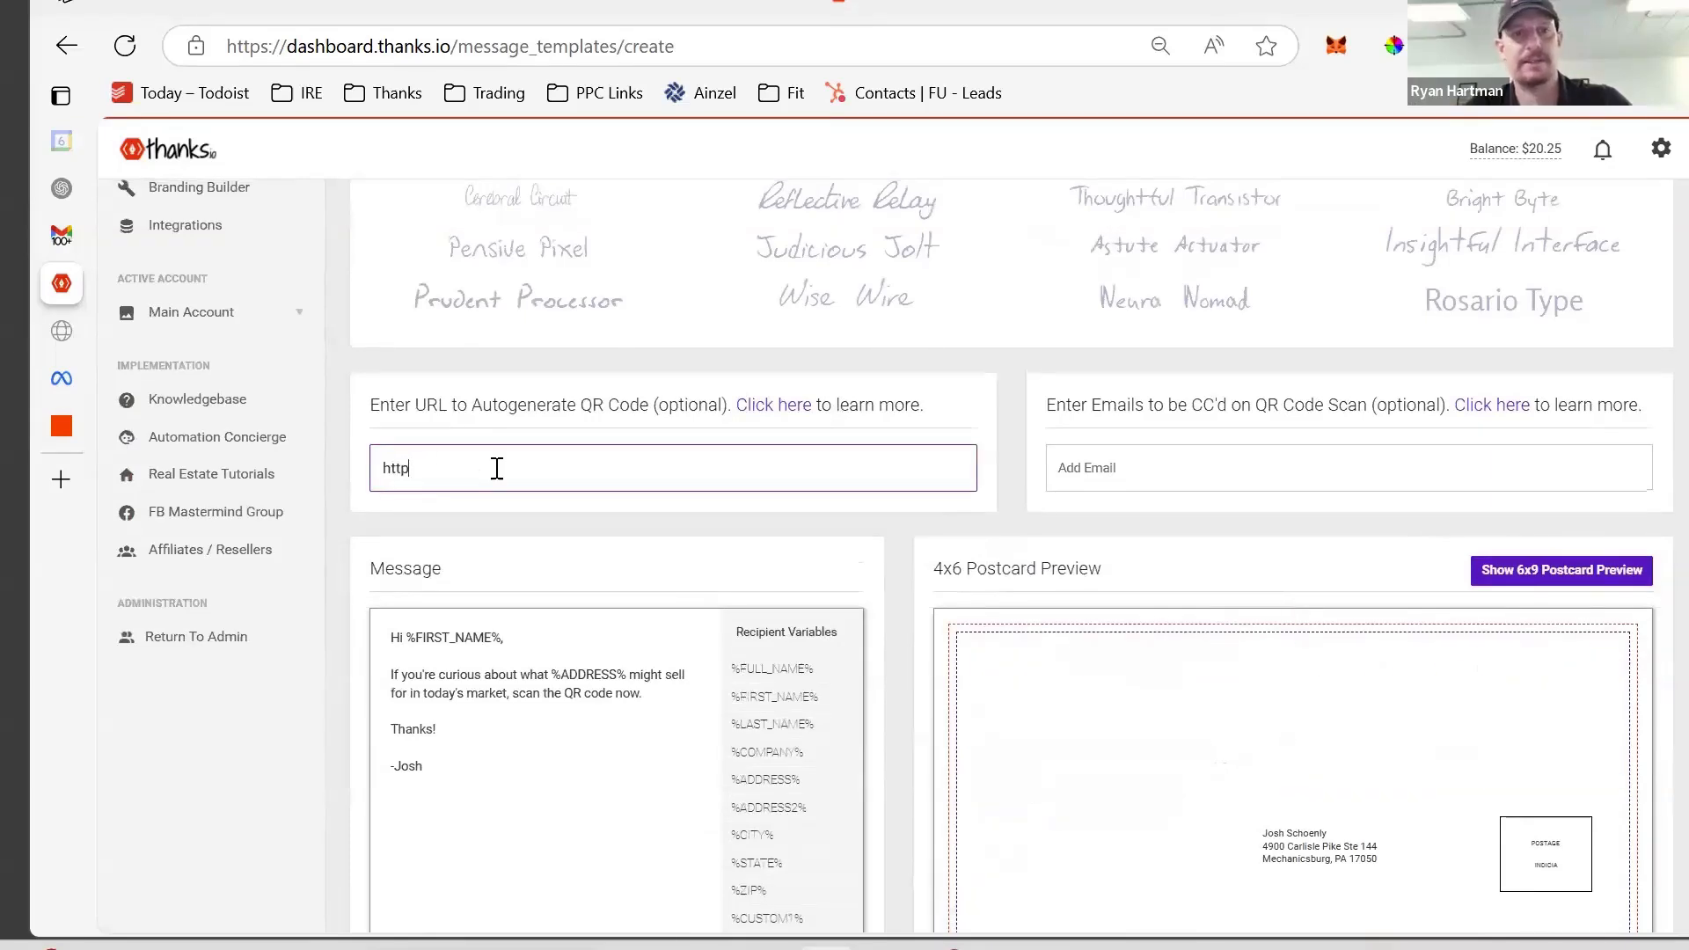
type("://ilist.com")
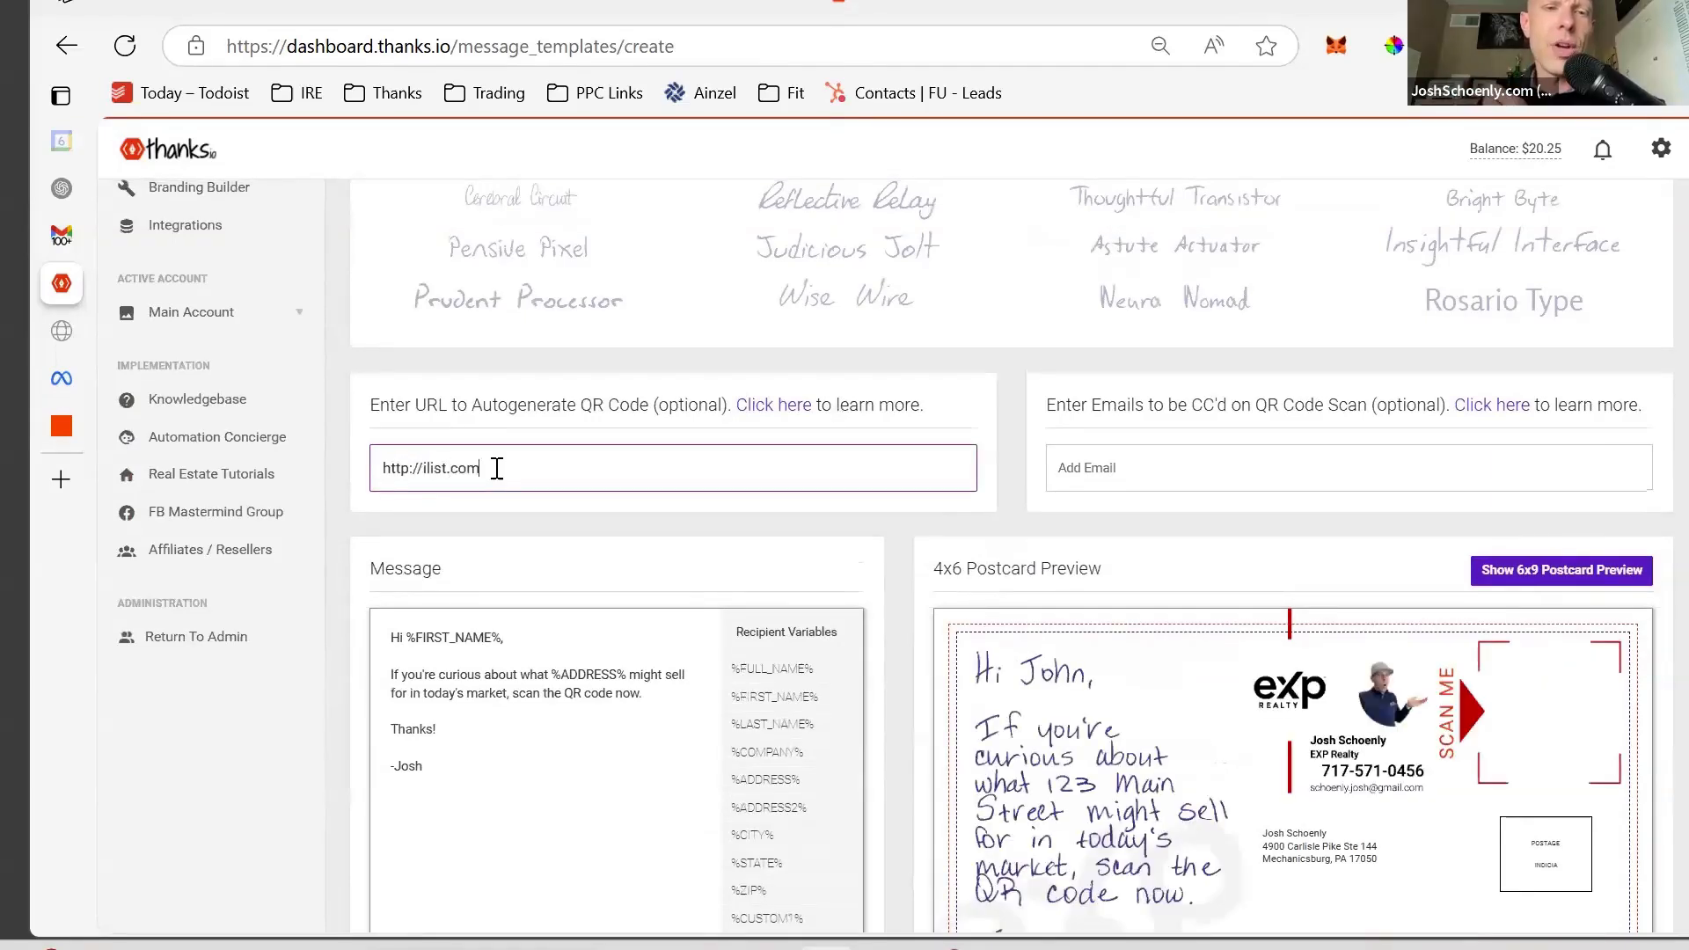
scroll(497, 468, "down", 9)
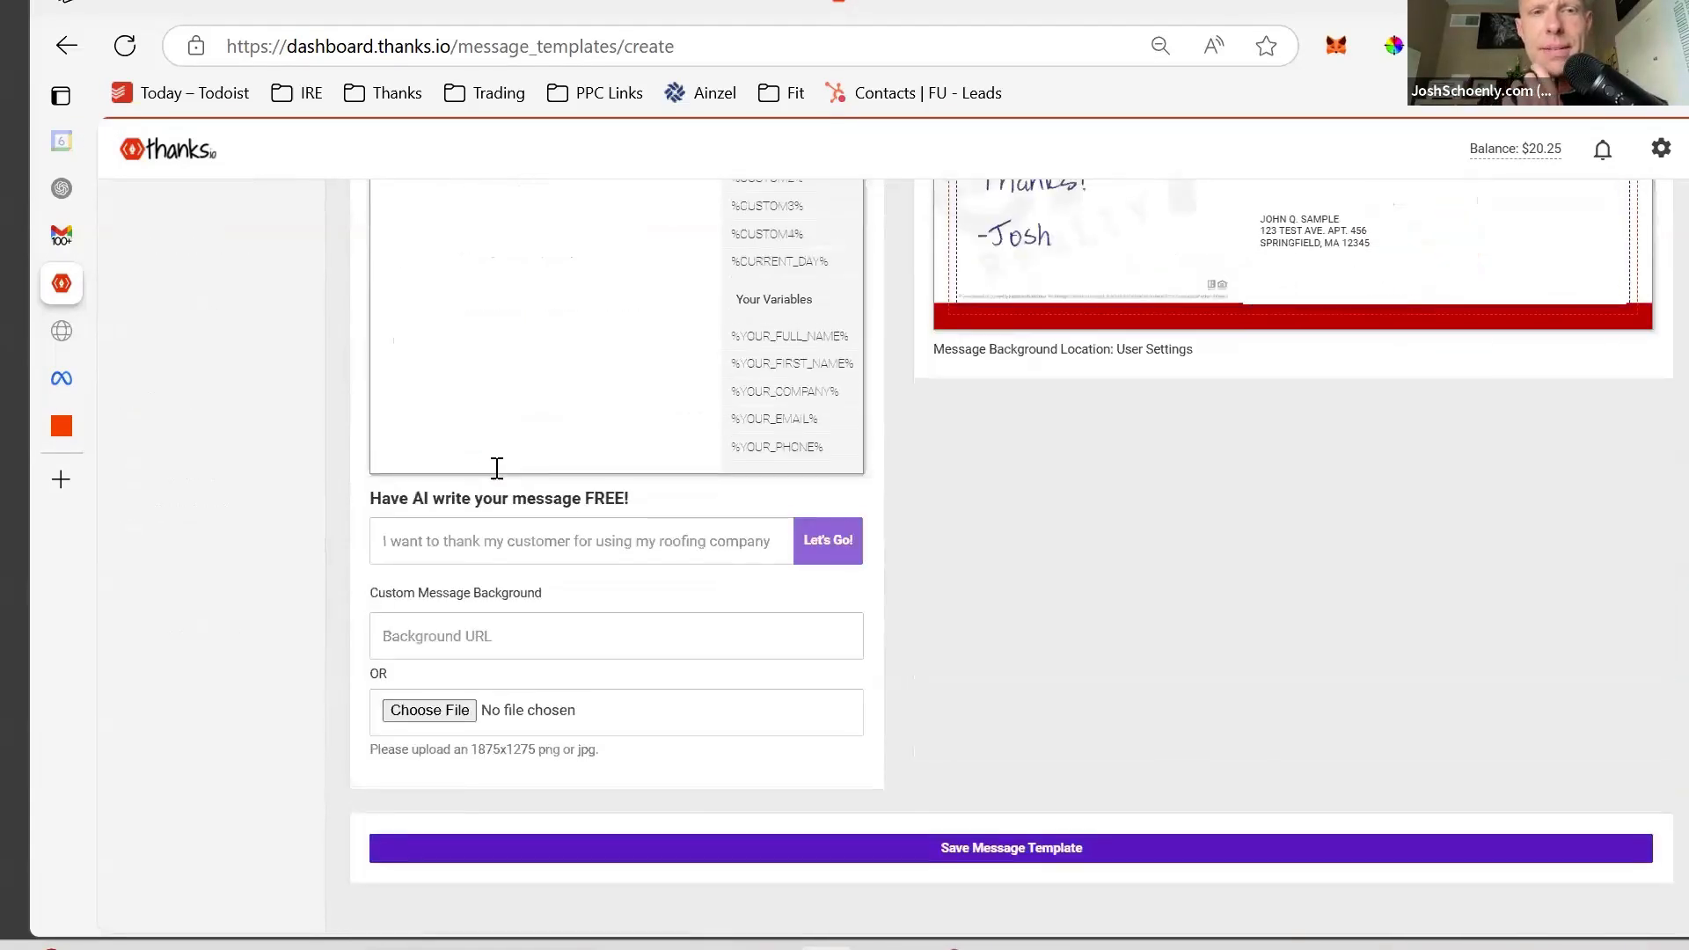
scroll(497, 467, "up", 5)
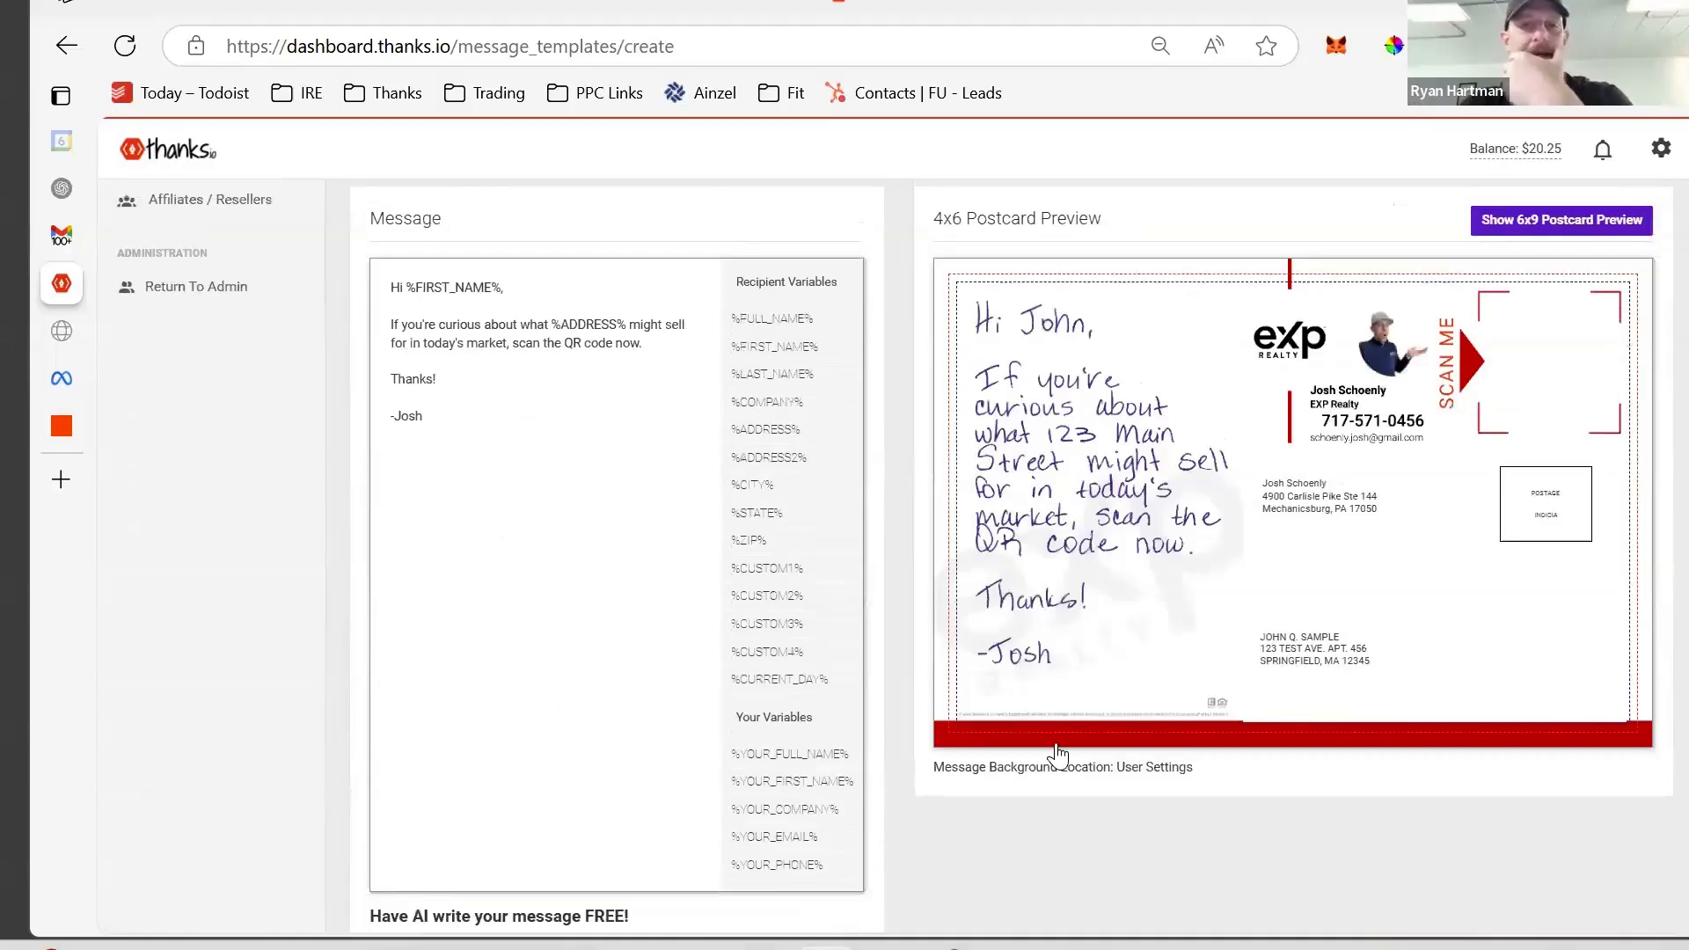
scroll(1115, 608, "down", 4)
scroll(1115, 609, "up", 5)
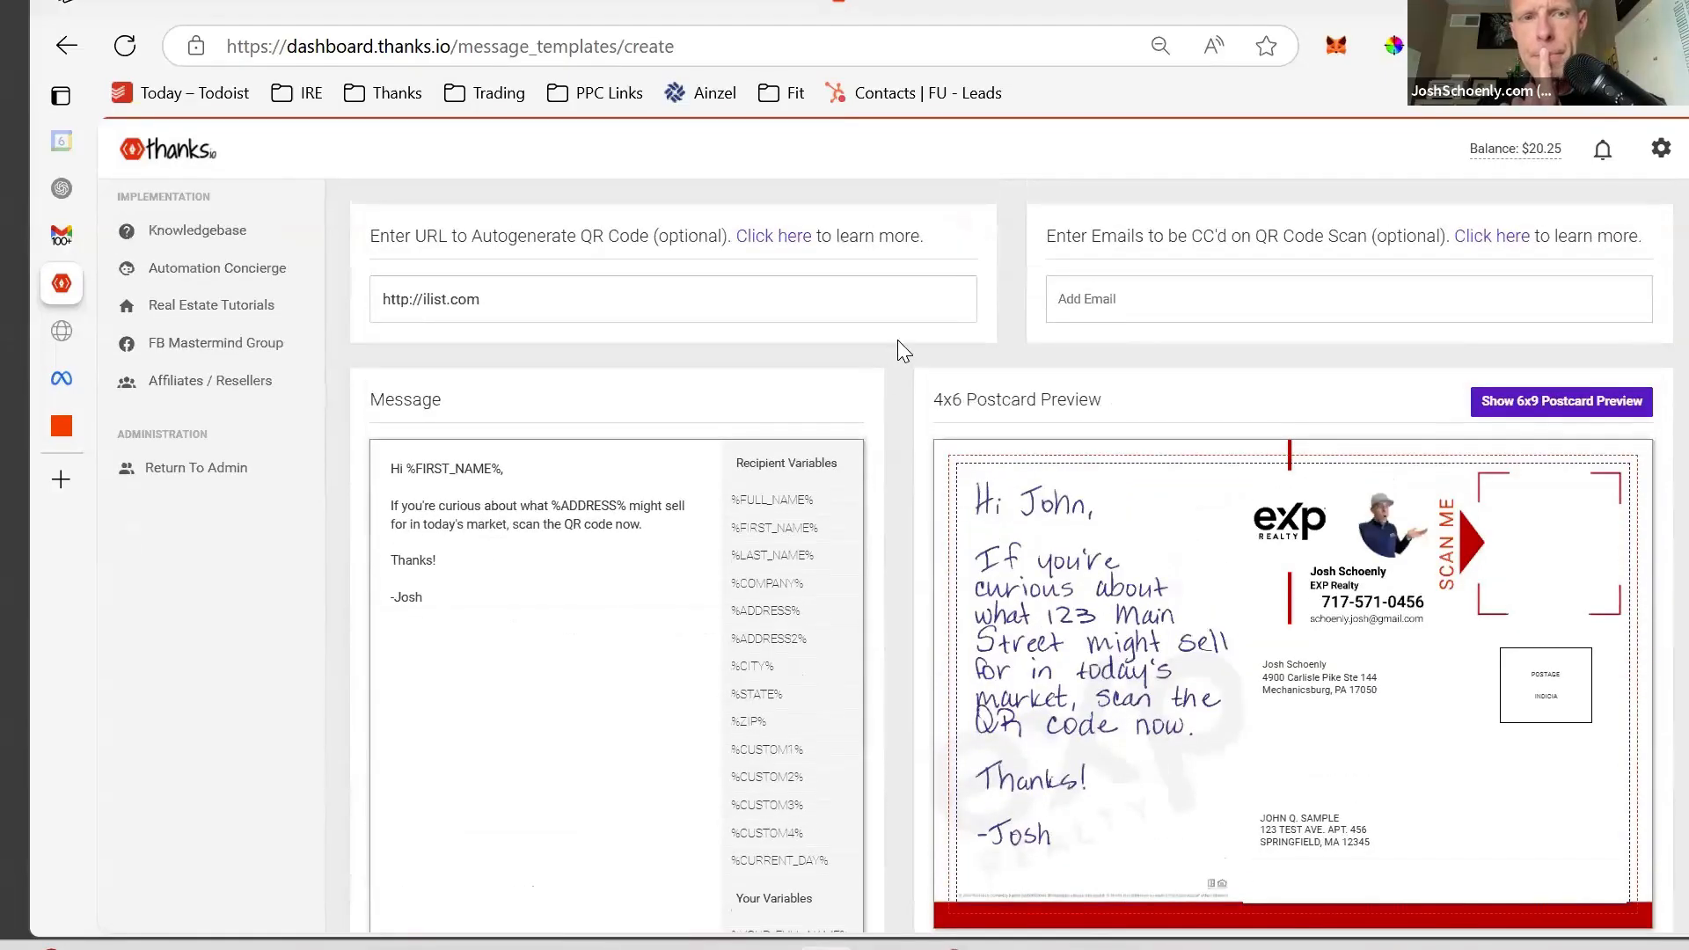
scroll(898, 343, "down", 1)
scroll(897, 340, "down", 3)
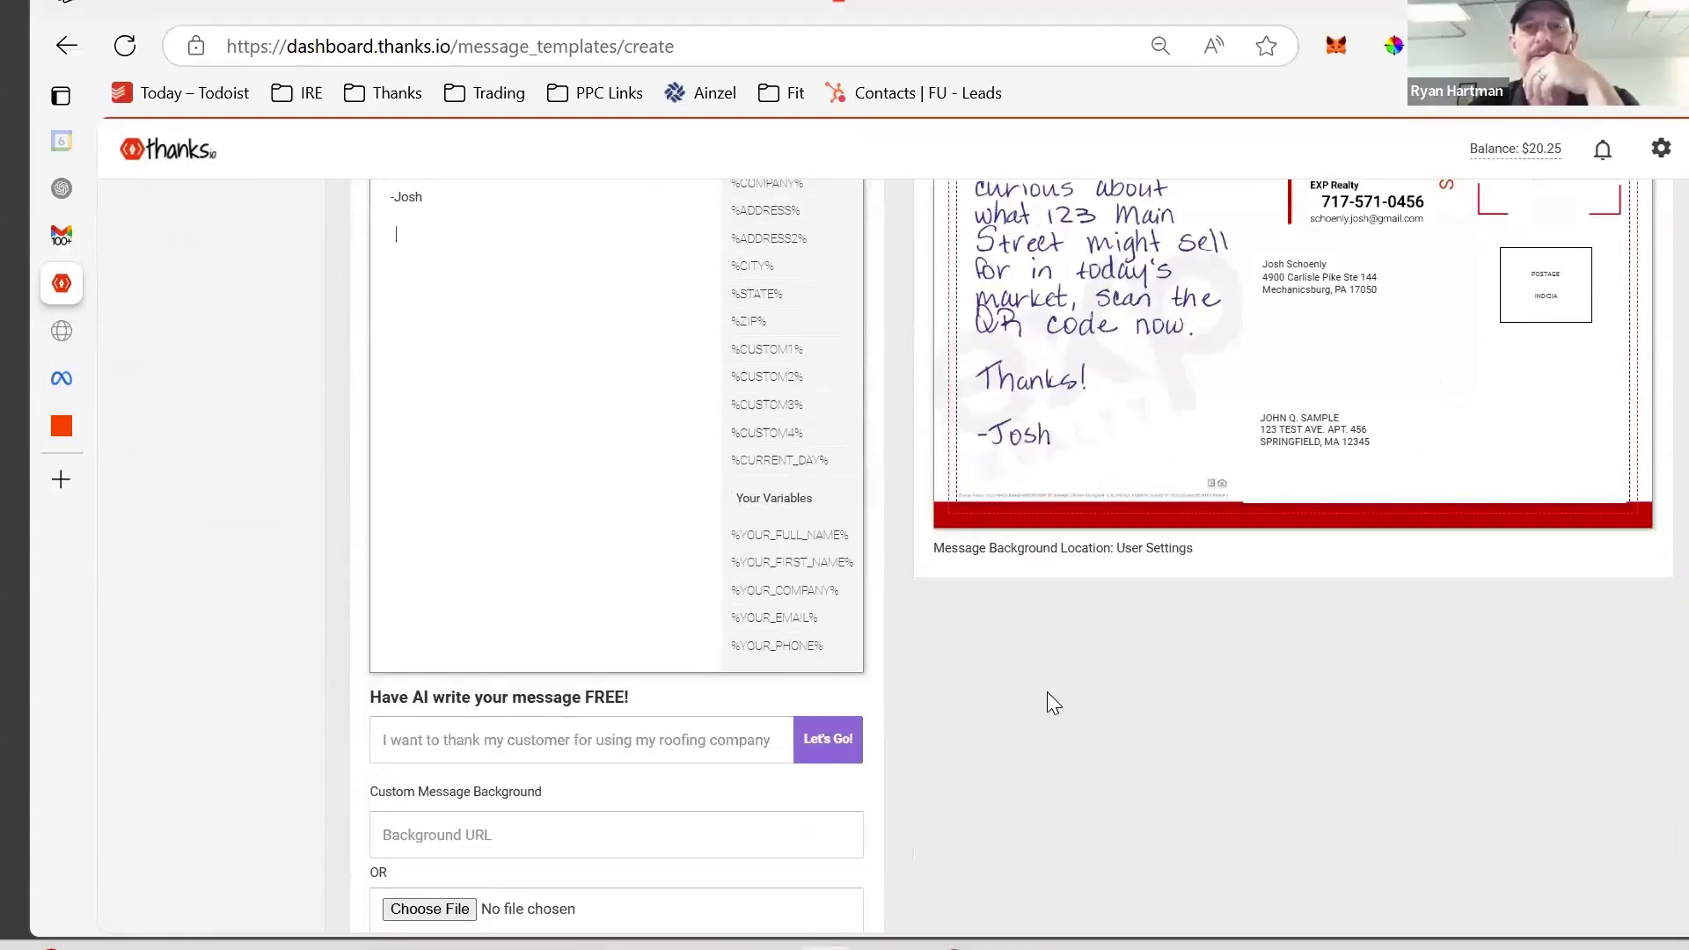
scroll(1060, 703, "up", 2)
scroll(1058, 694, "down", 1)
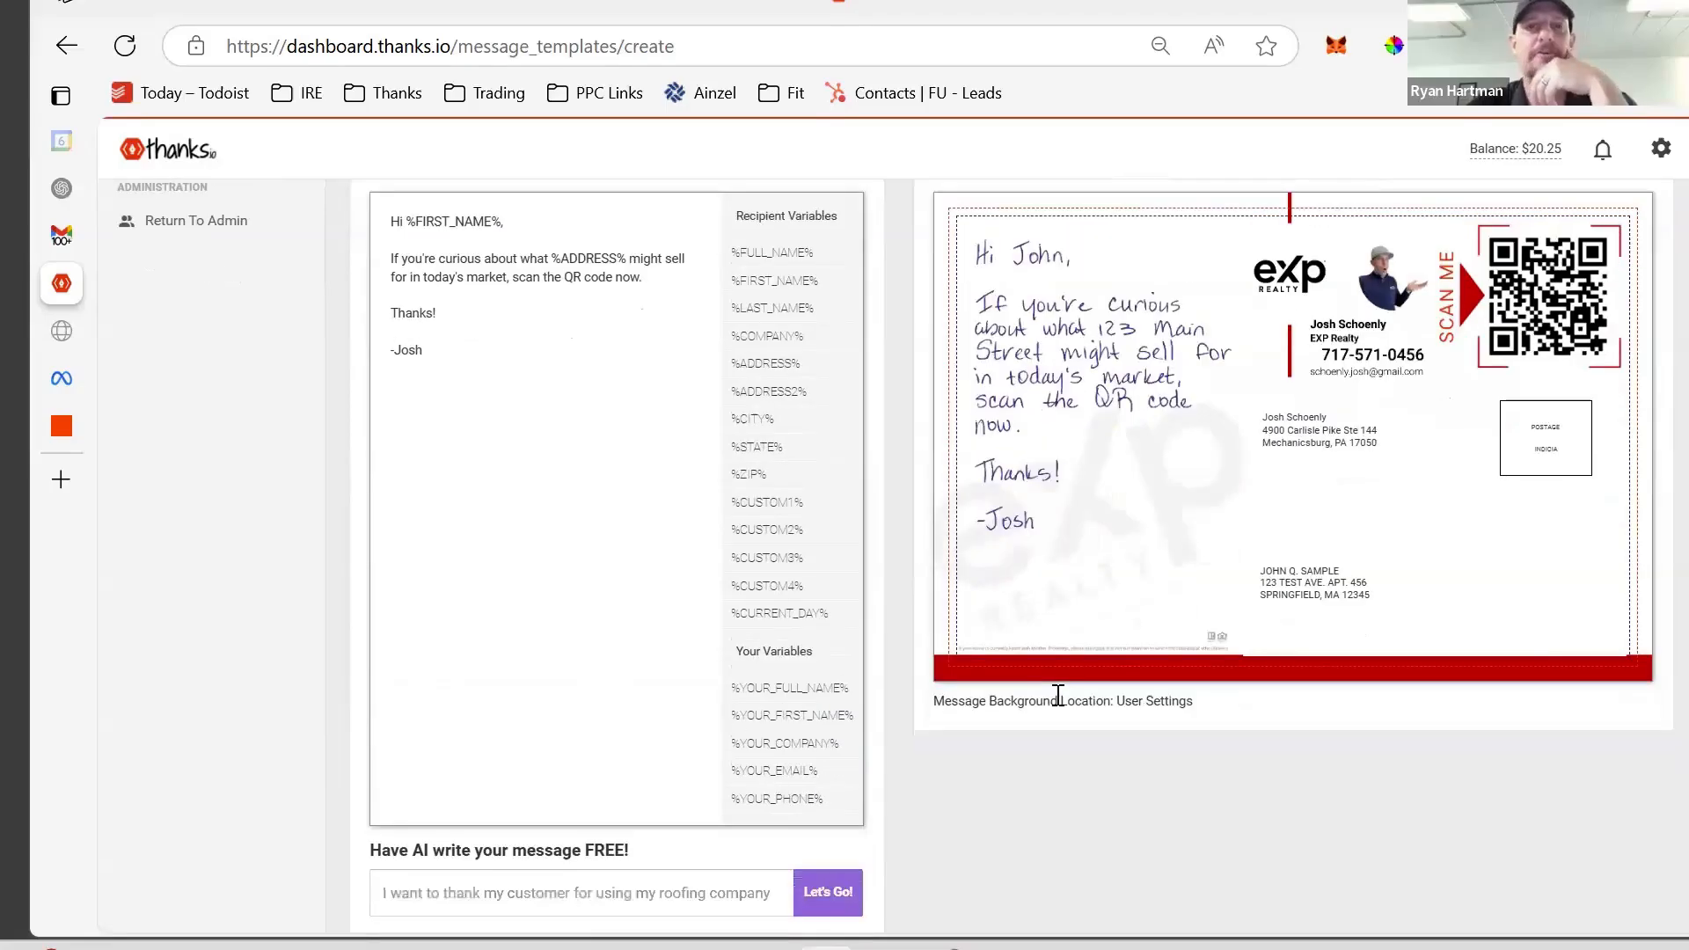
- Append 'Scan it please... scan it' after the QR code sentence and start a new line
left_click(656, 284)
type("Scan it please... scan it!")
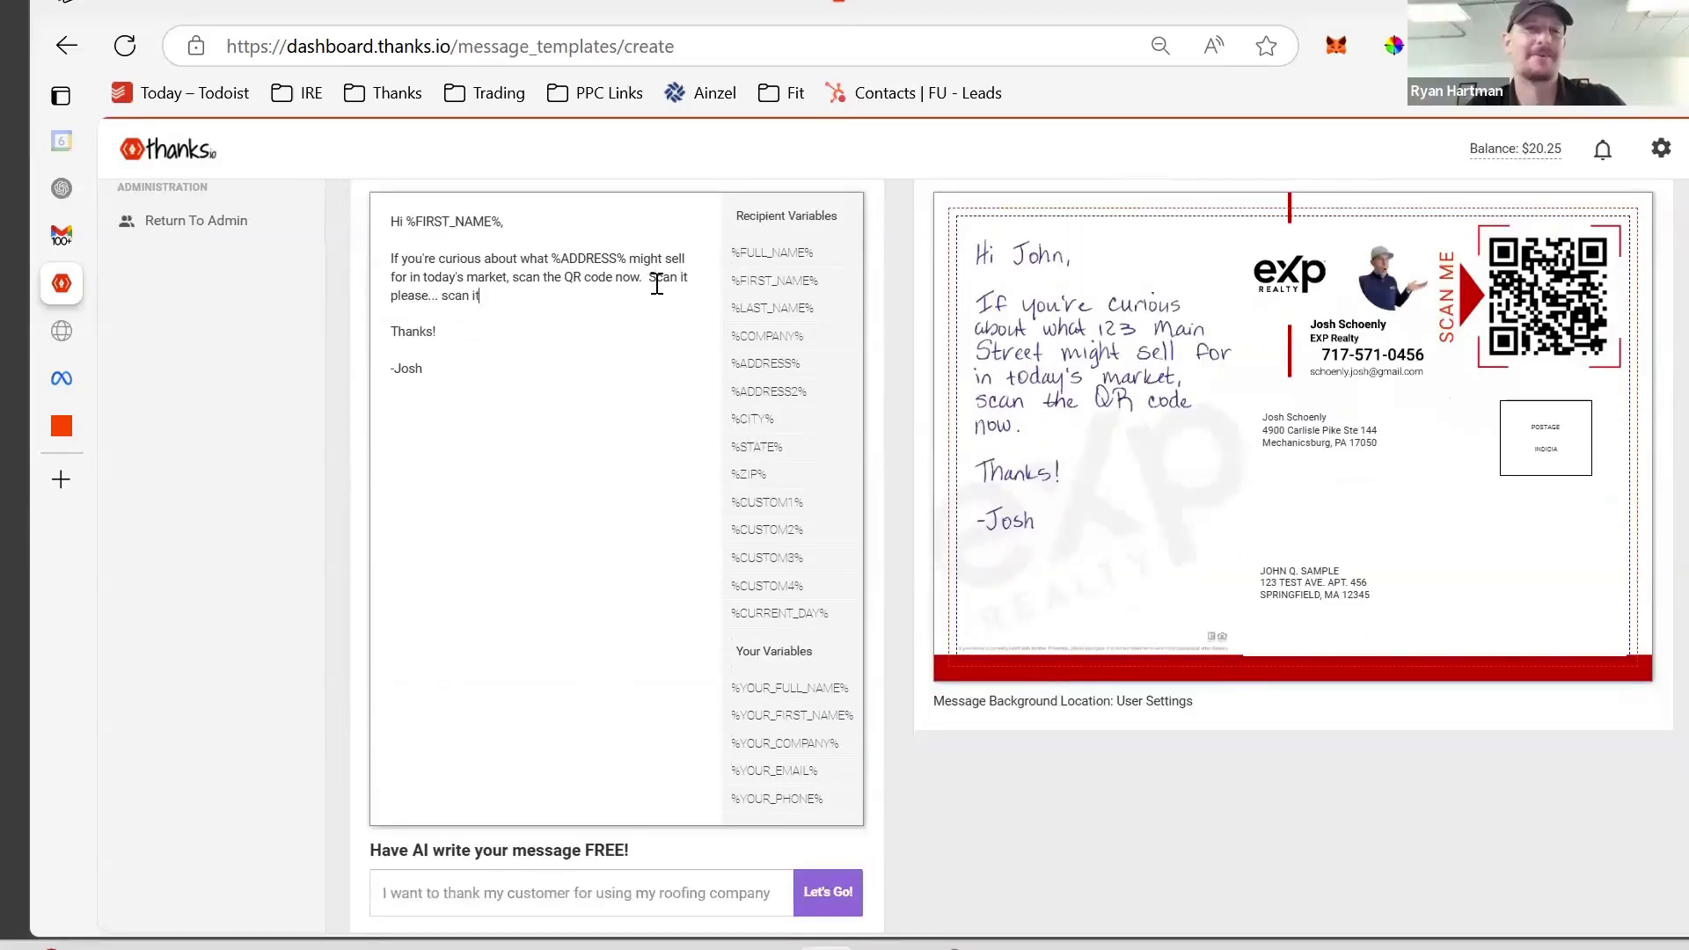
scroll(592, 419, "up", 9)
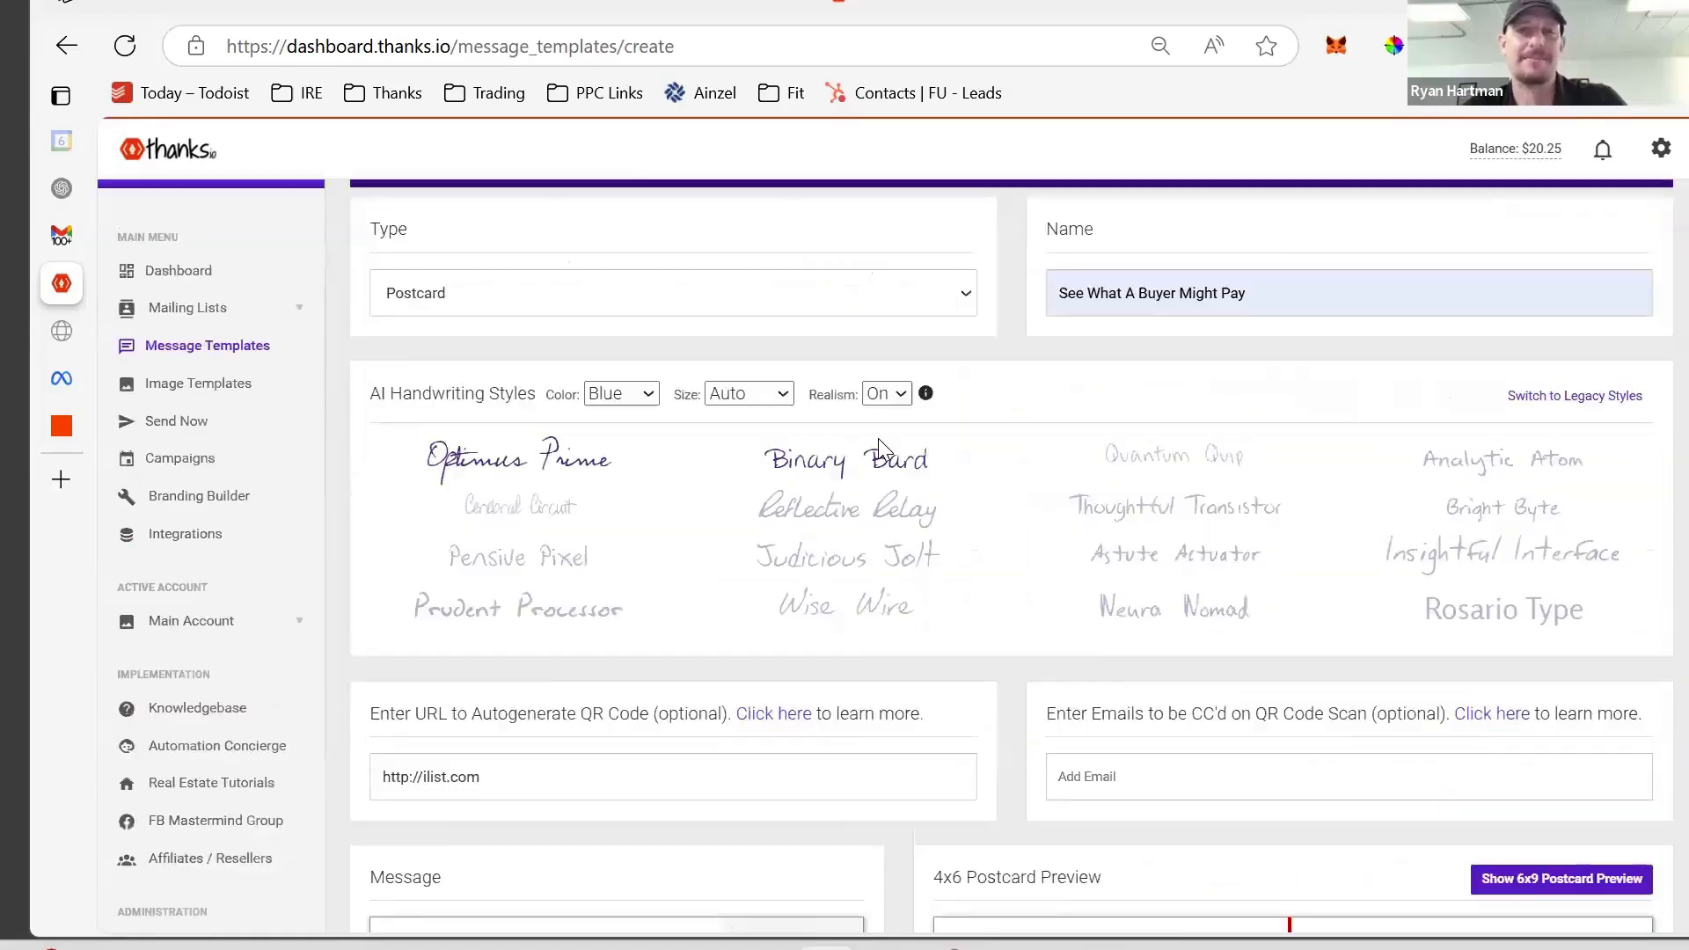
scroll(920, 455, "down", 6)
scroll(897, 455, "down", 1)
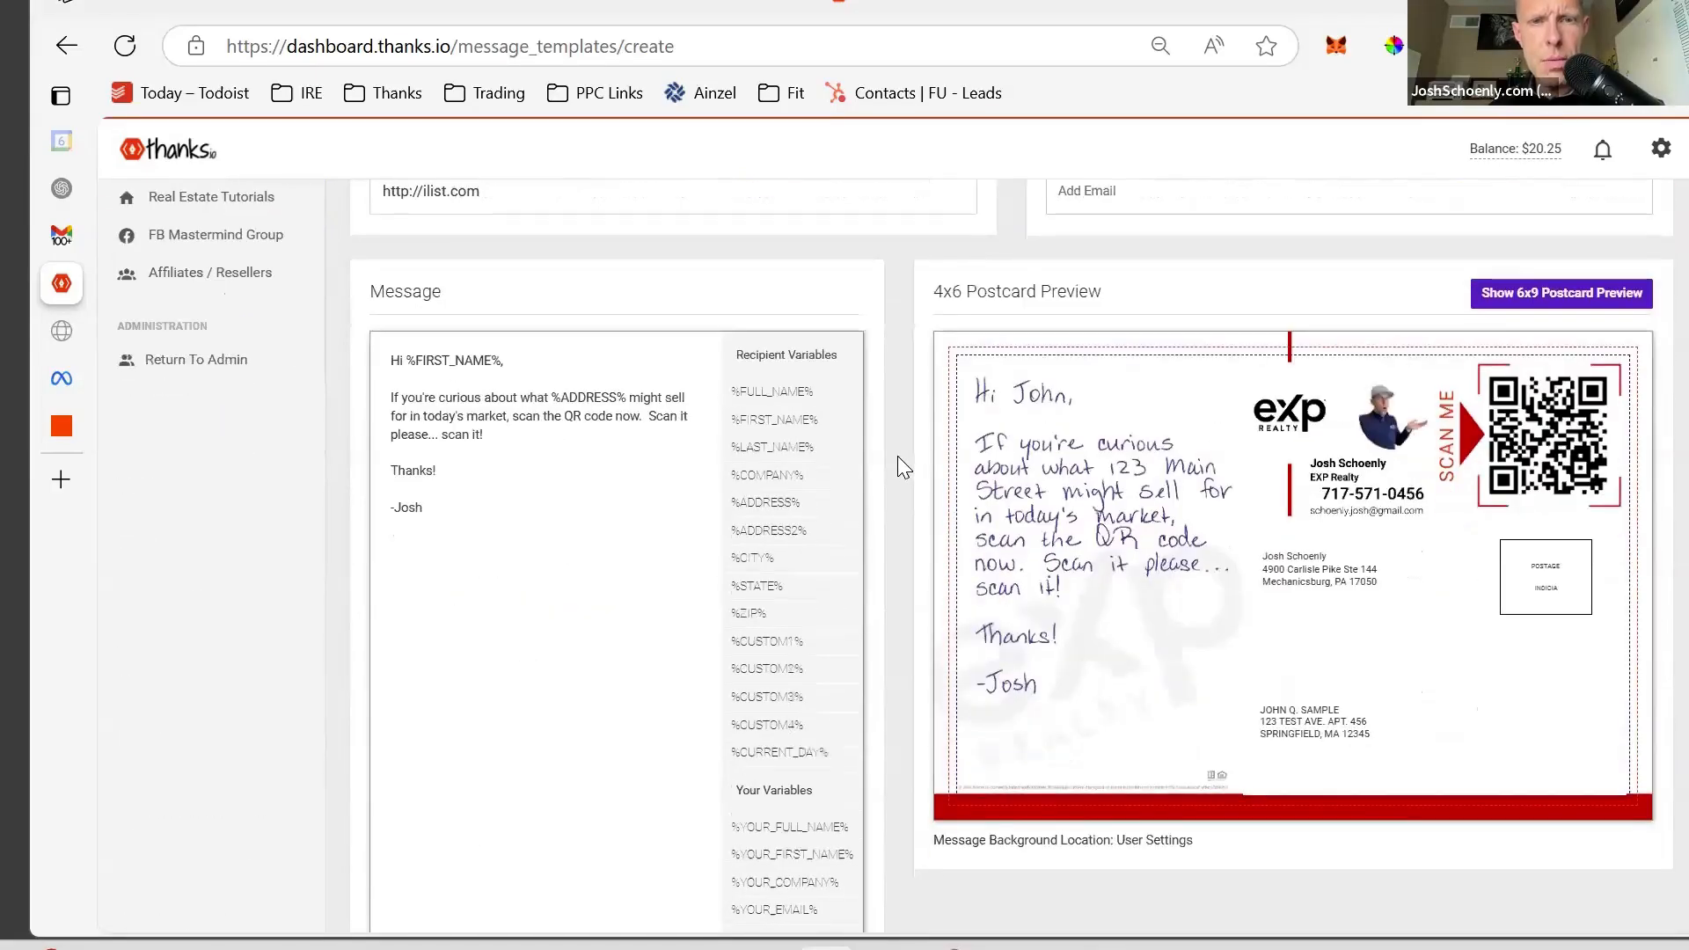
key("Return")
key("Return")
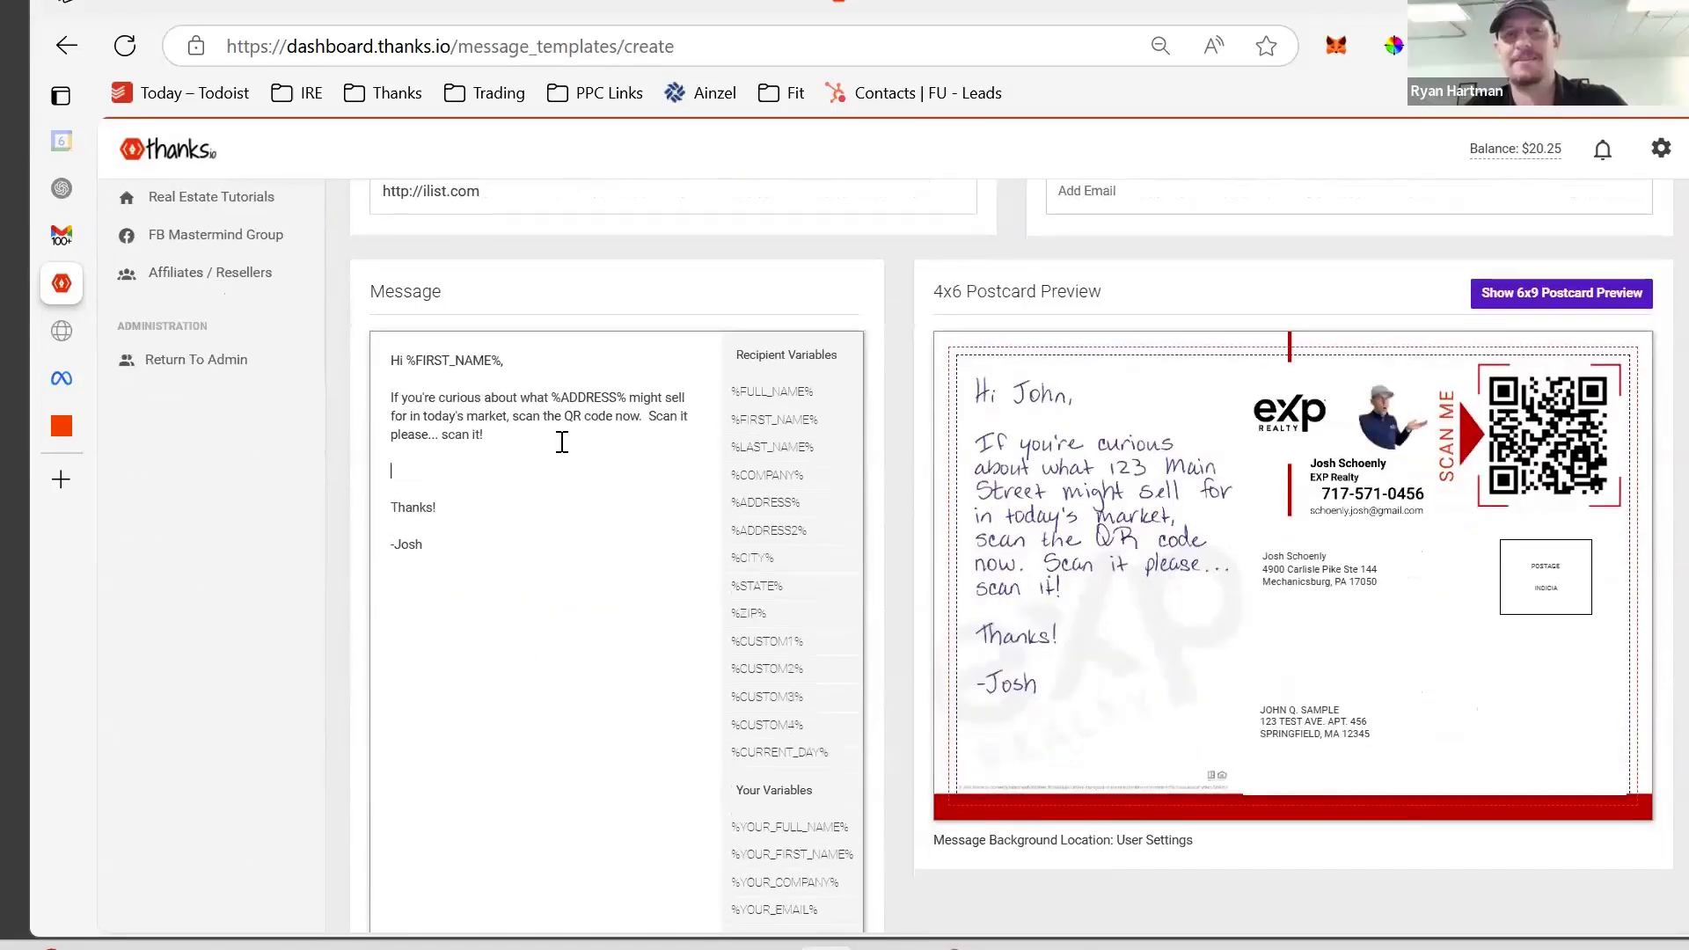
- Add the line 'fake cross.' and show the message on the 6x9 postcard preview
type("fake cross.")
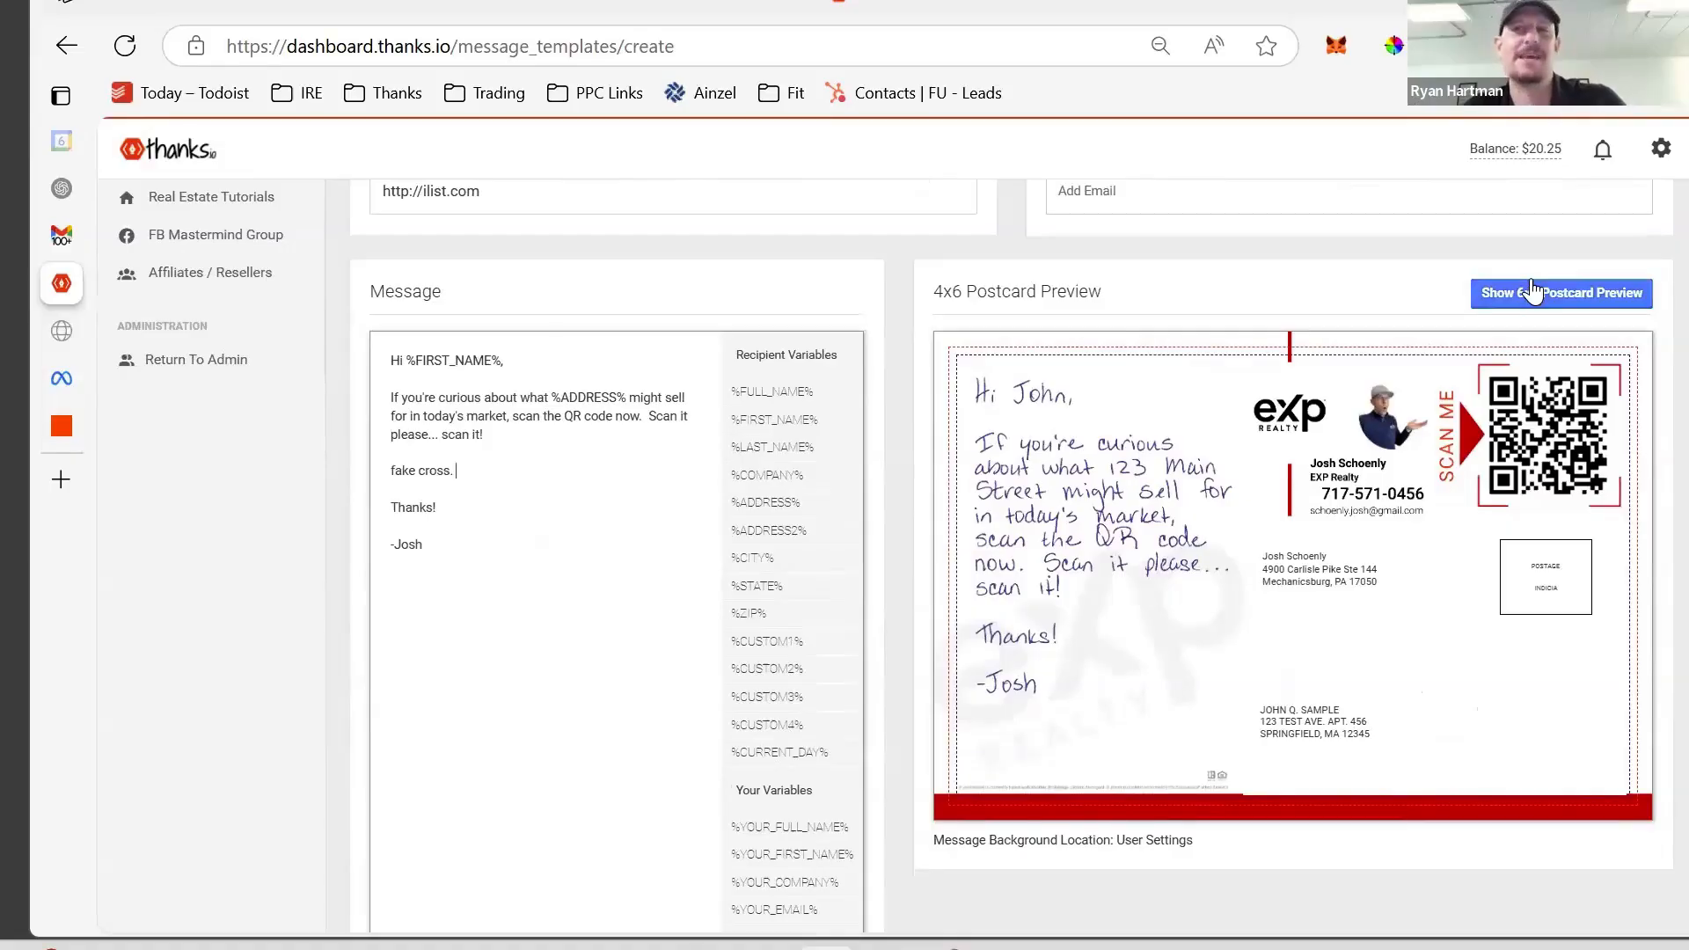
left_click(1534, 292)
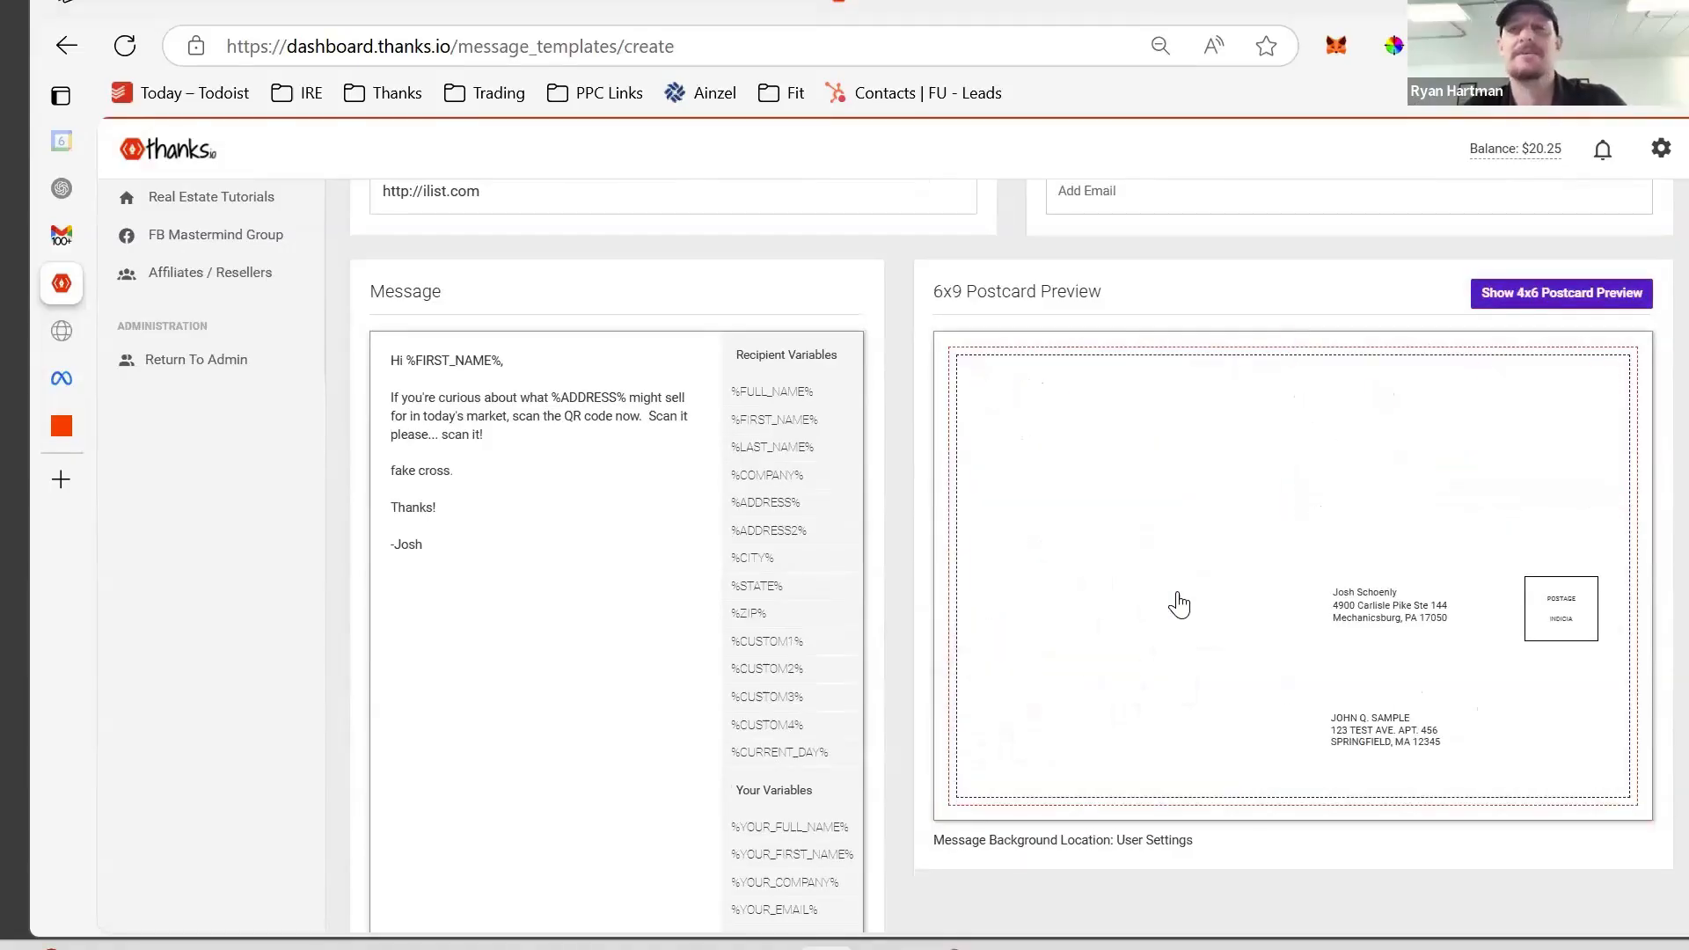
scroll(1178, 607, "up", 5)
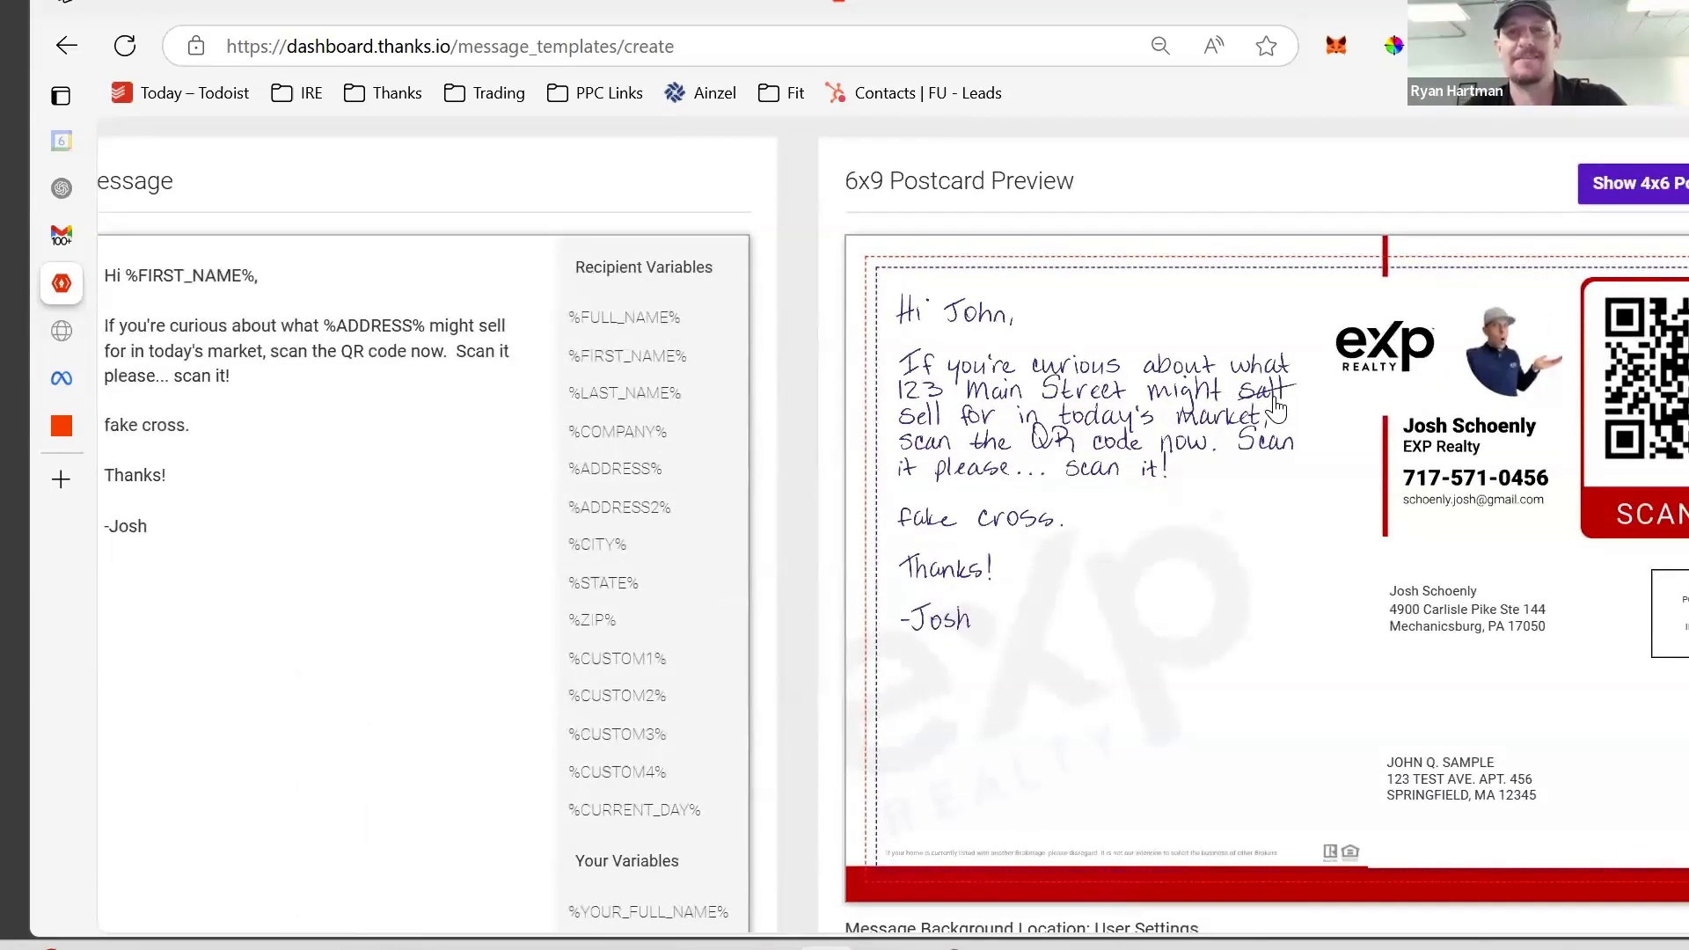
scroll(1279, 407, "down", 3)
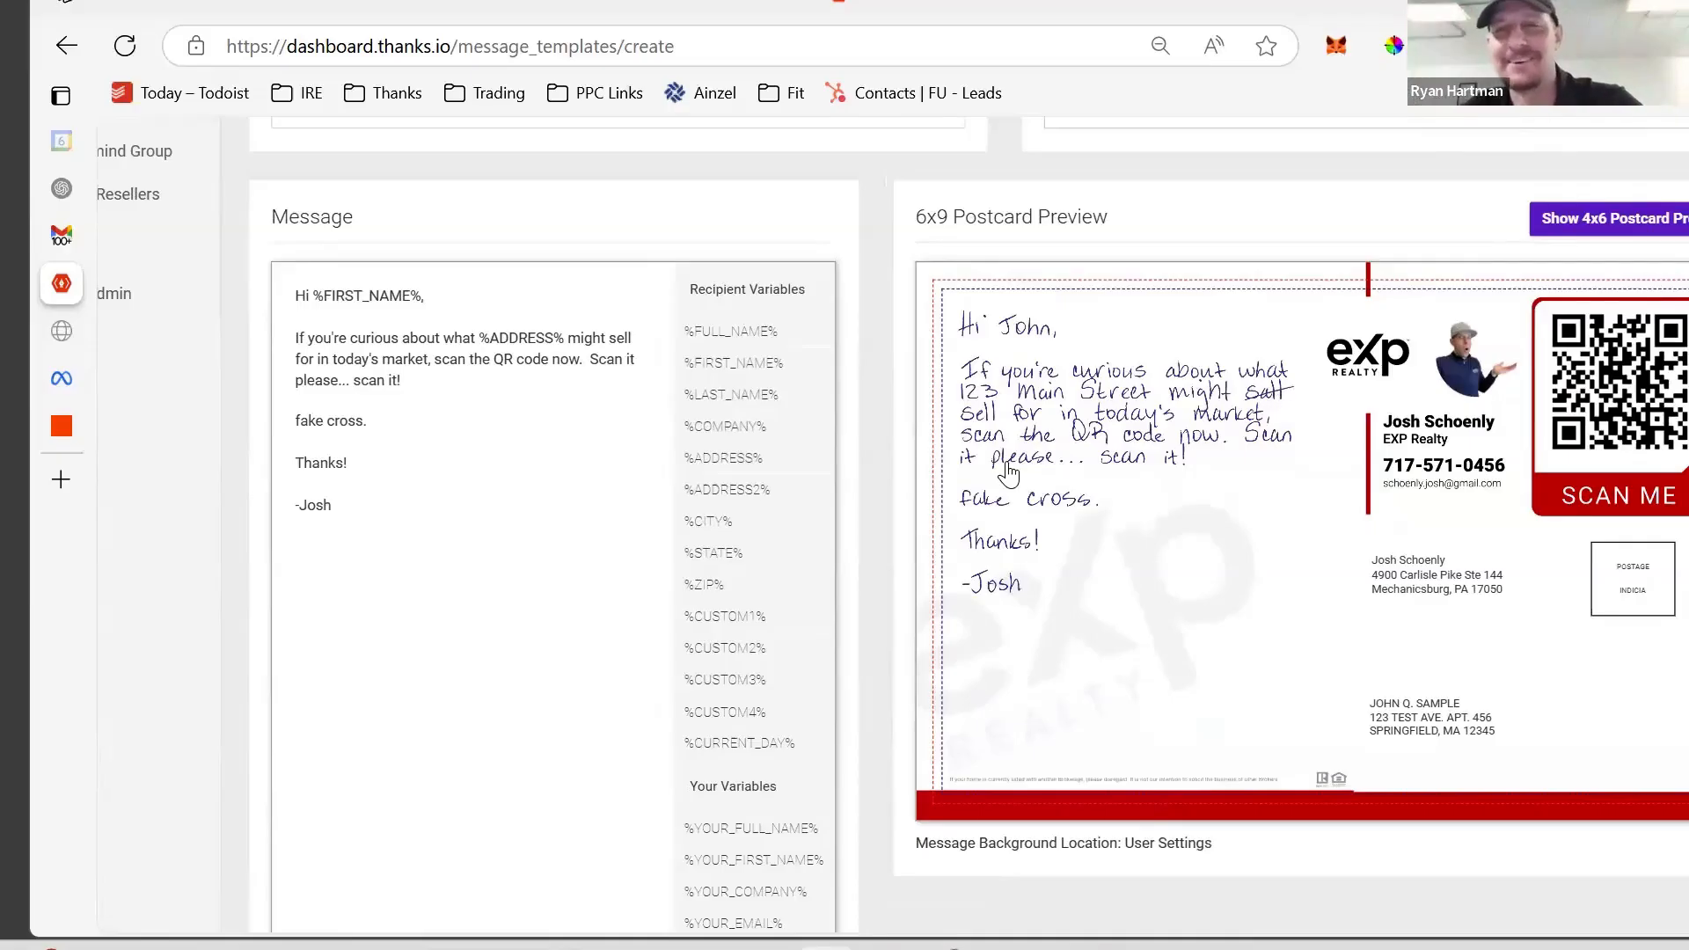
scroll(1189, 484, "up", 2)
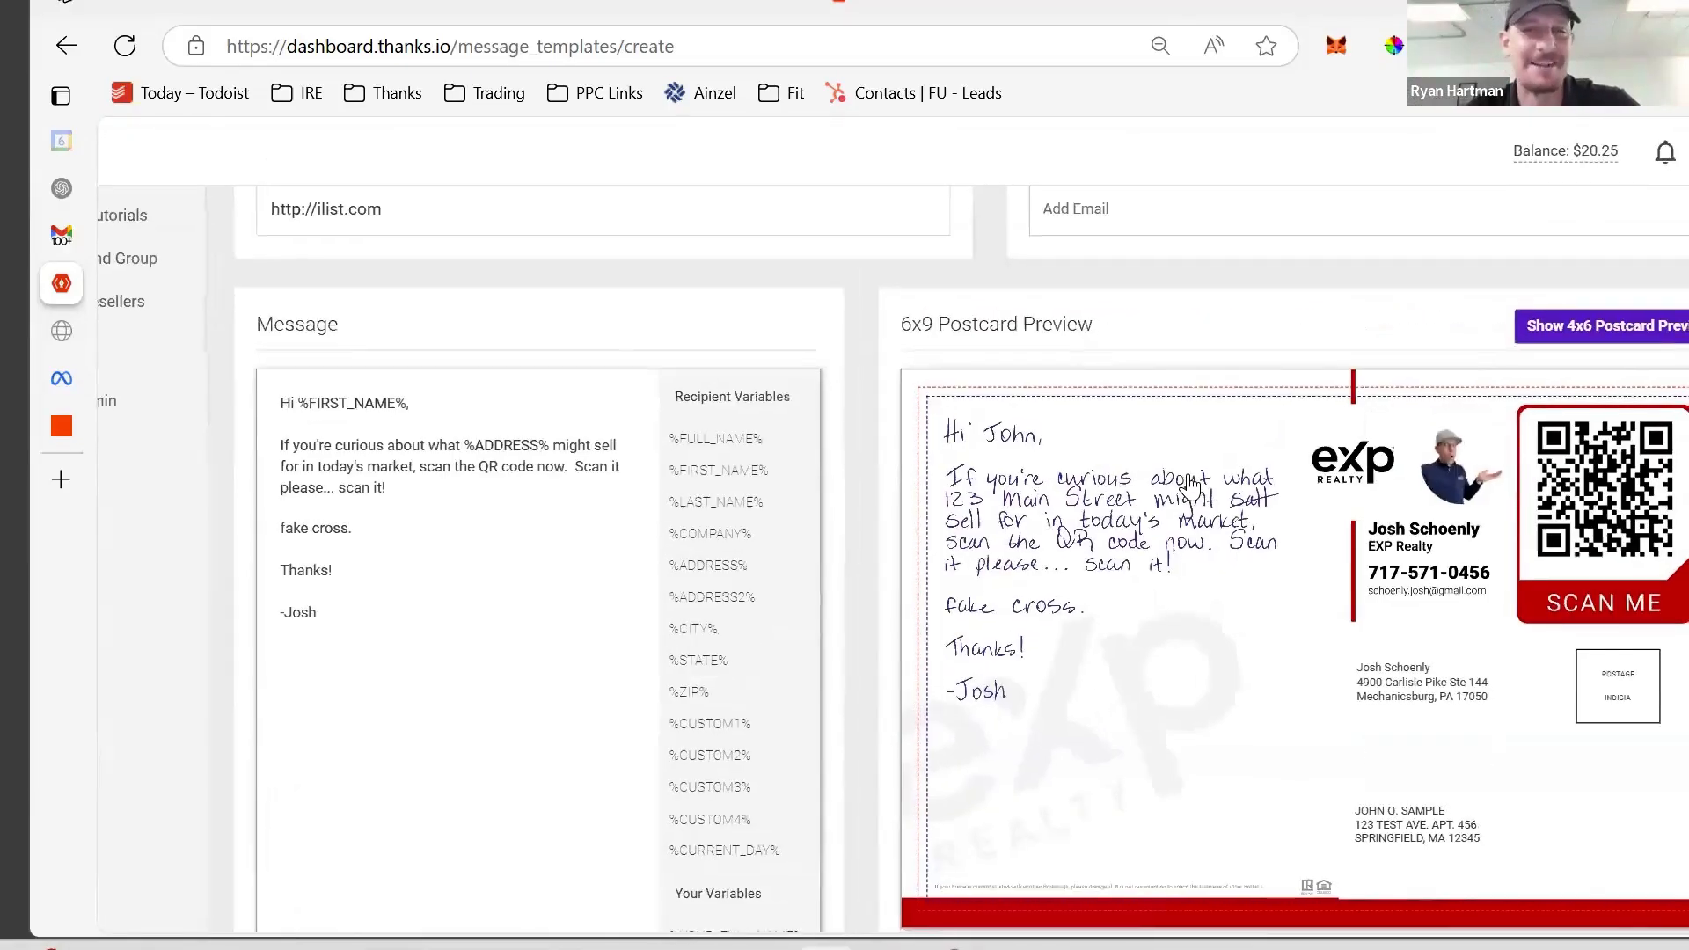
scroll(1189, 484, "down", 1)
scroll(806, 246, "up", 5)
- Keep handwriting Realism set to On
left_click(830, 258)
left_click(954, 245)
scroll(950, 264, "down", 15)
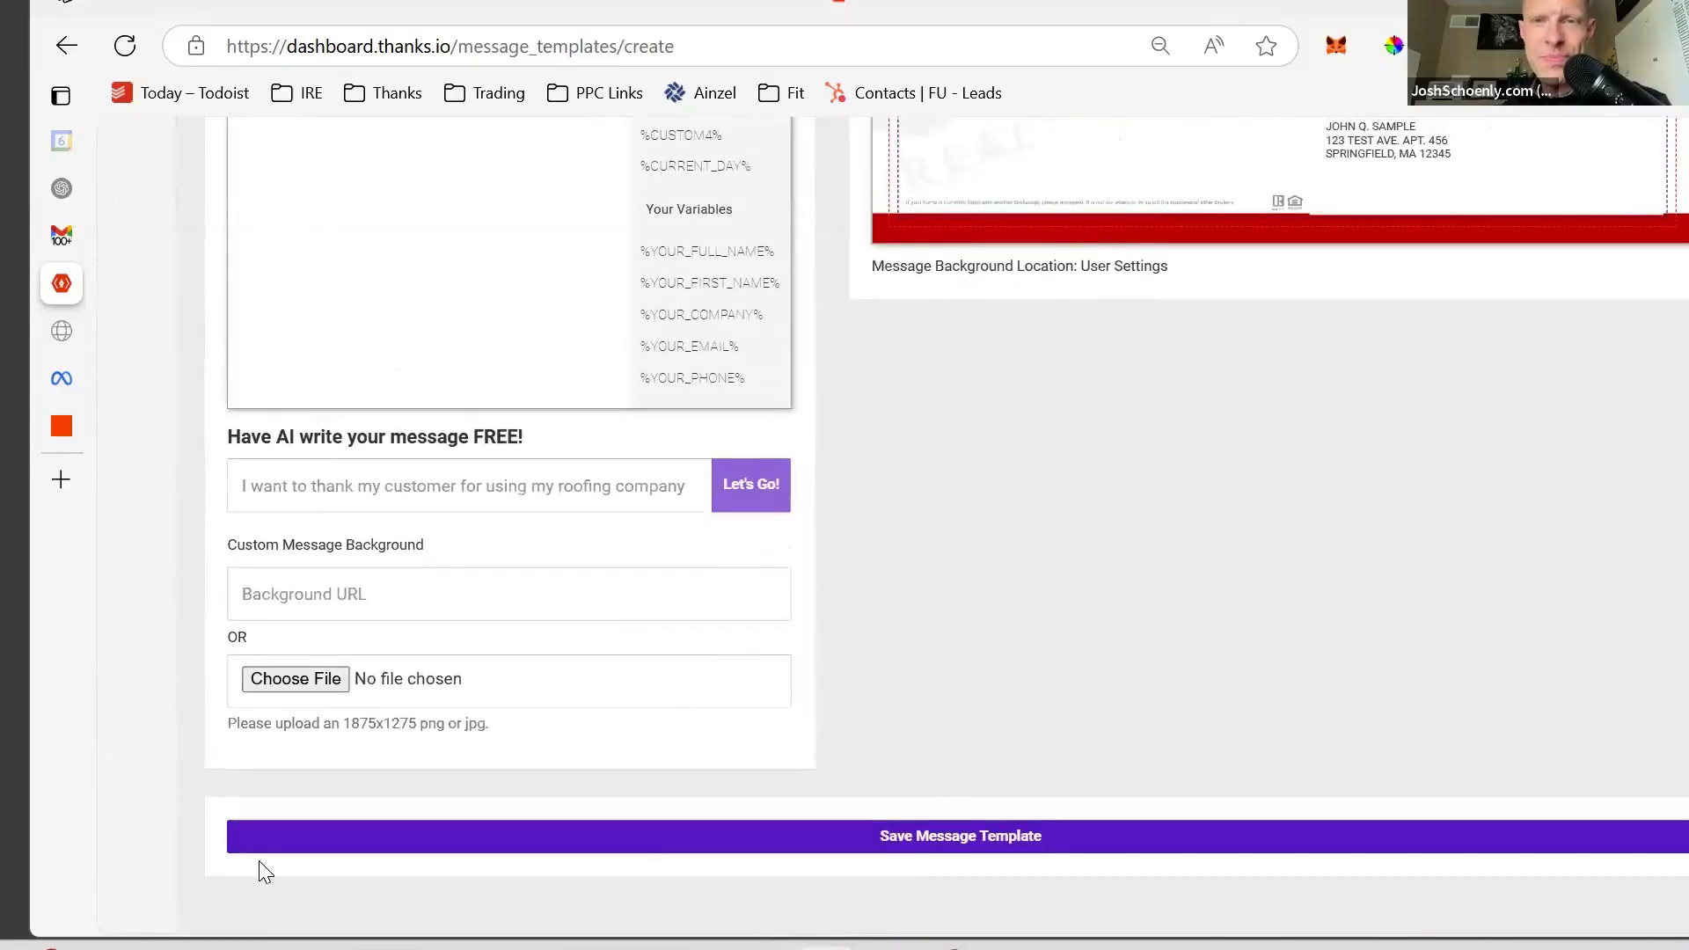
- Save See What A Buyer Might Pay, then find the iList Home Value Template via 'ilist' and edit it
left_click(295, 843)
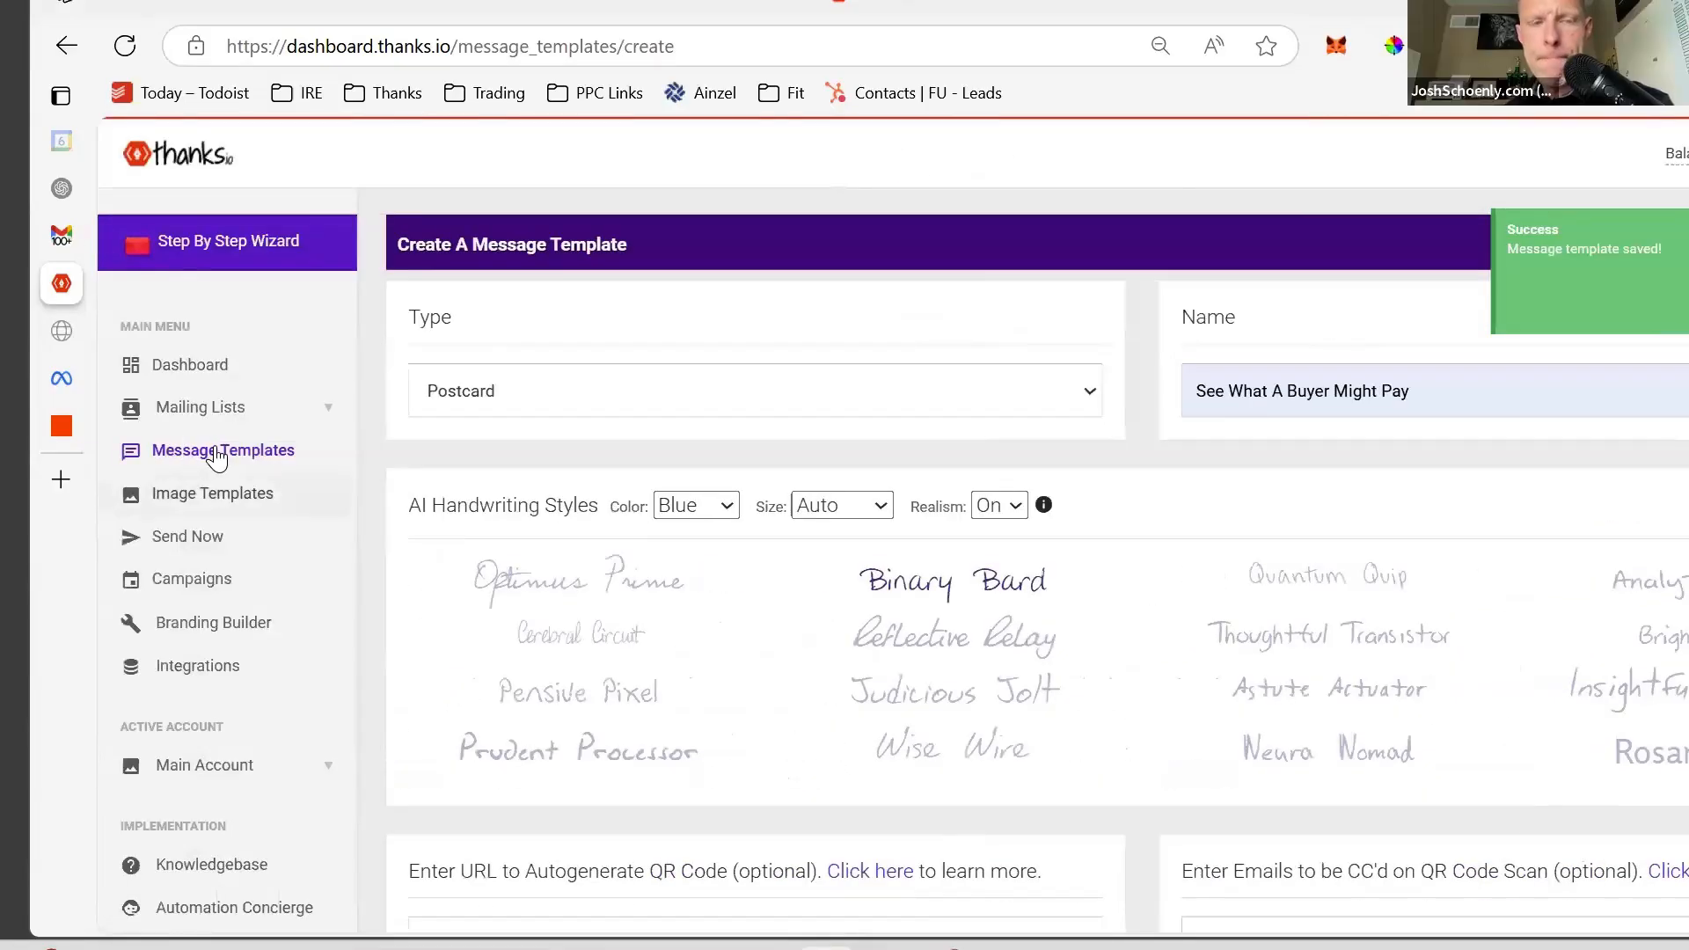
left_click(217, 456)
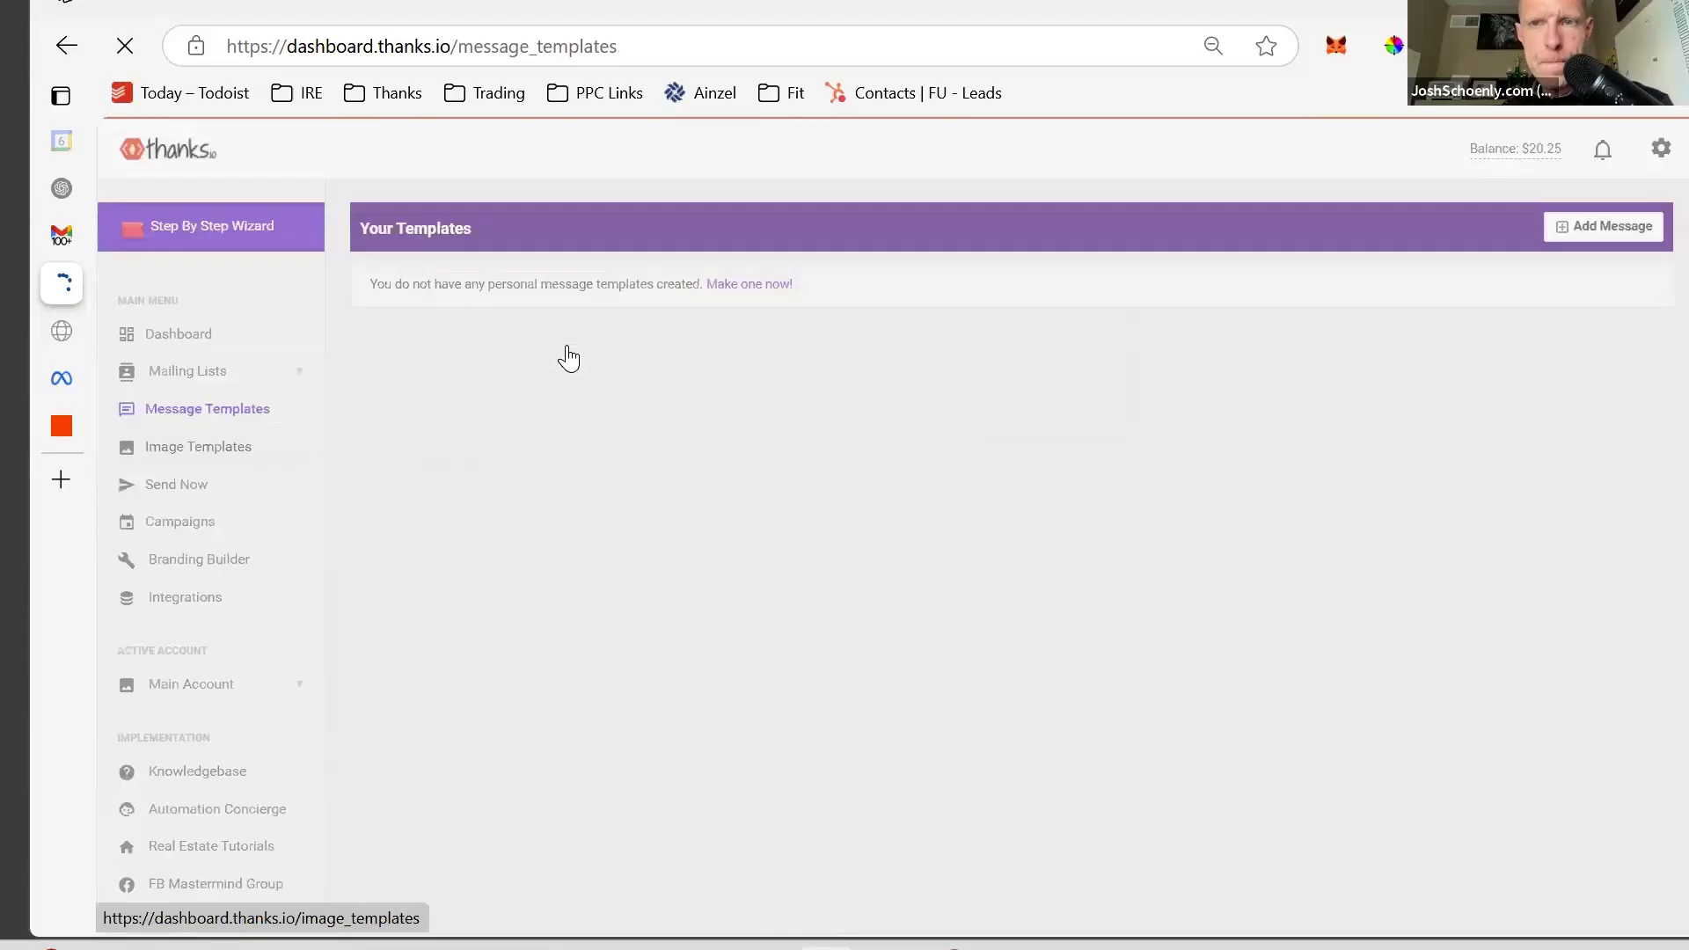
key("ctrl+f")
type("ilist")
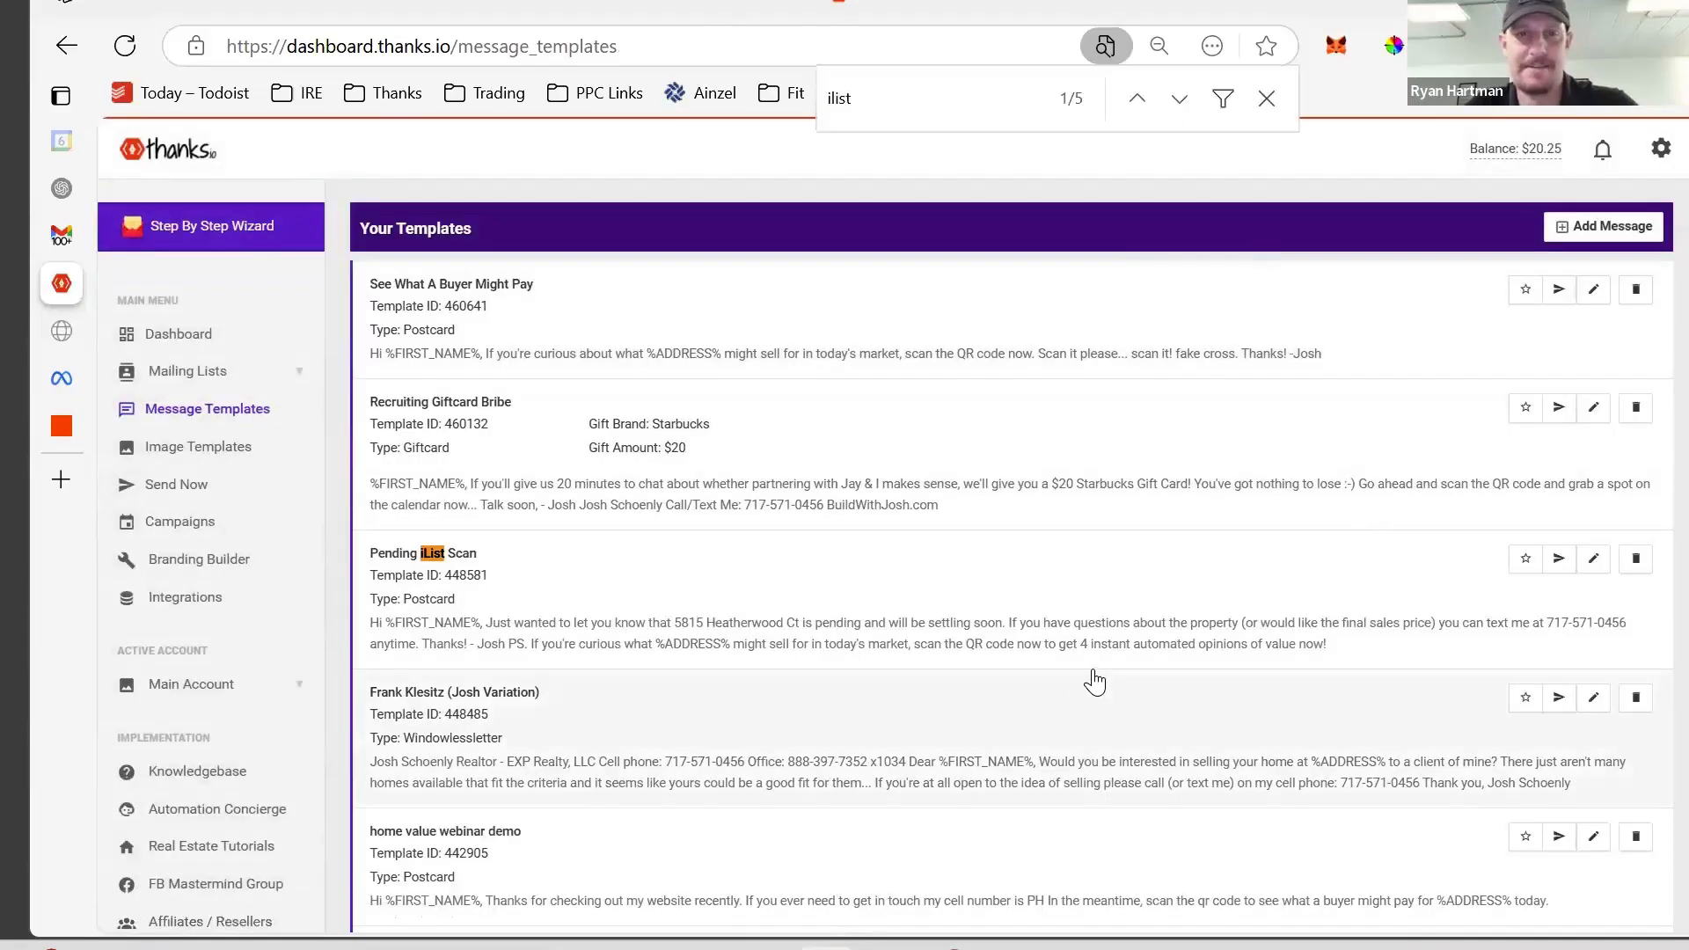
left_click(1180, 99)
scroll(1081, 448, "down", 4)
left_click(1179, 99)
left_click(1180, 100)
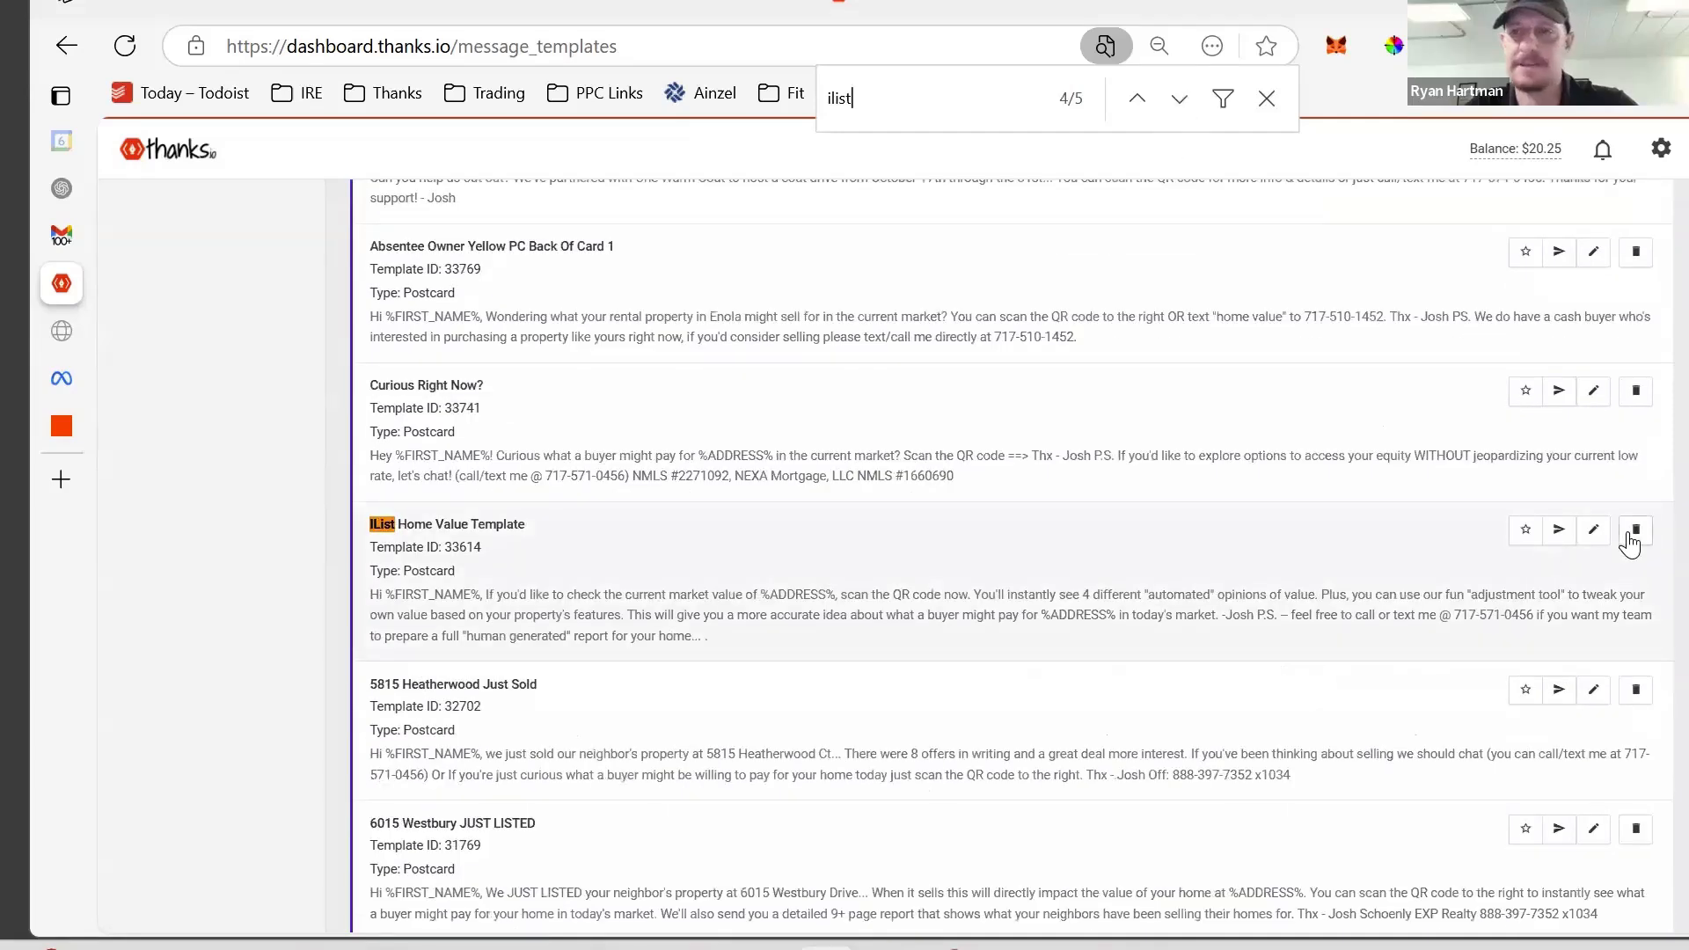
left_click(1594, 532)
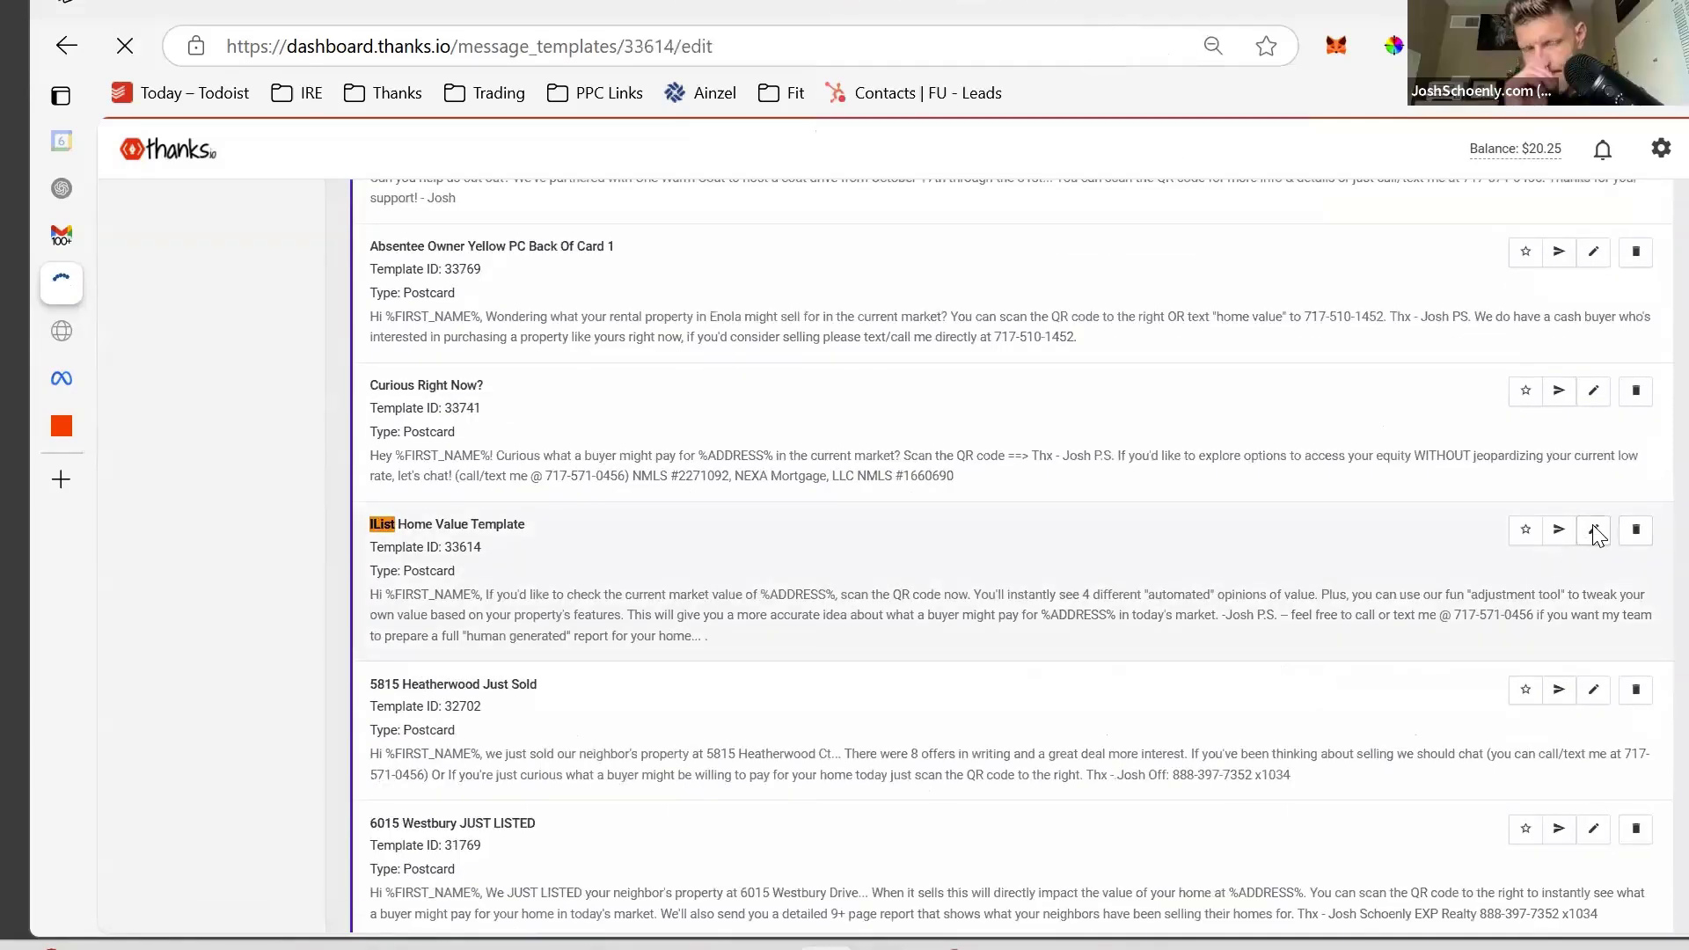
- Compare the template on the 6x9 and 4x6 postcard previews, dismissing the message size warning
scroll(1106, 458, "down", 4)
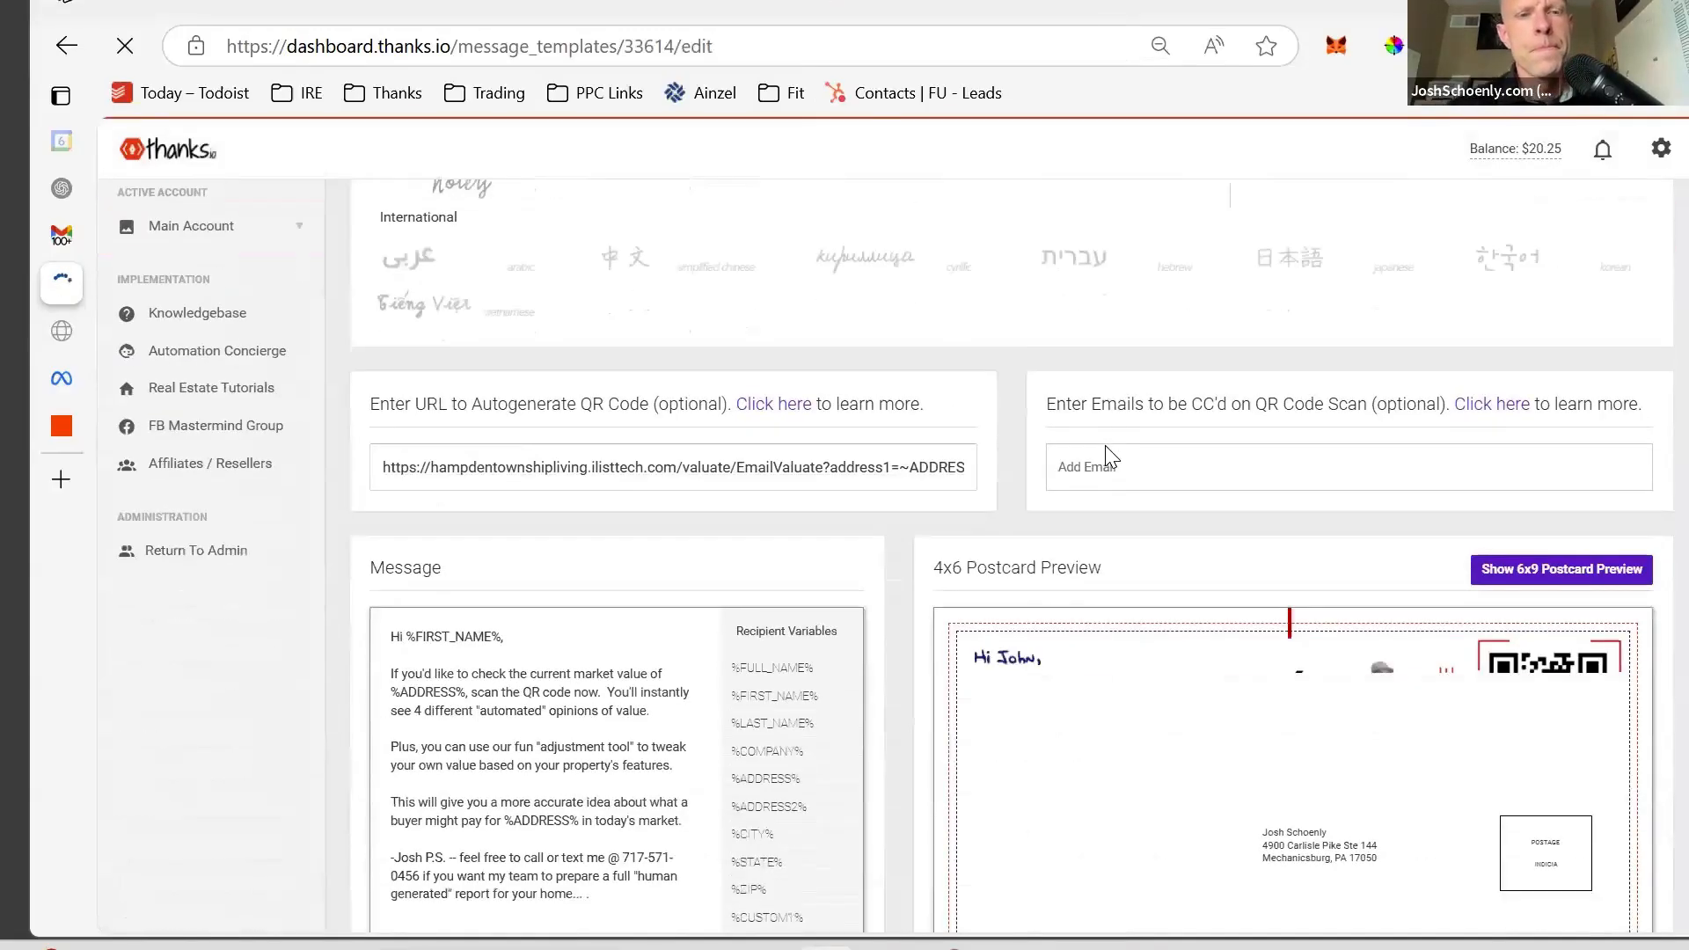
scroll(1107, 458, "down", 1)
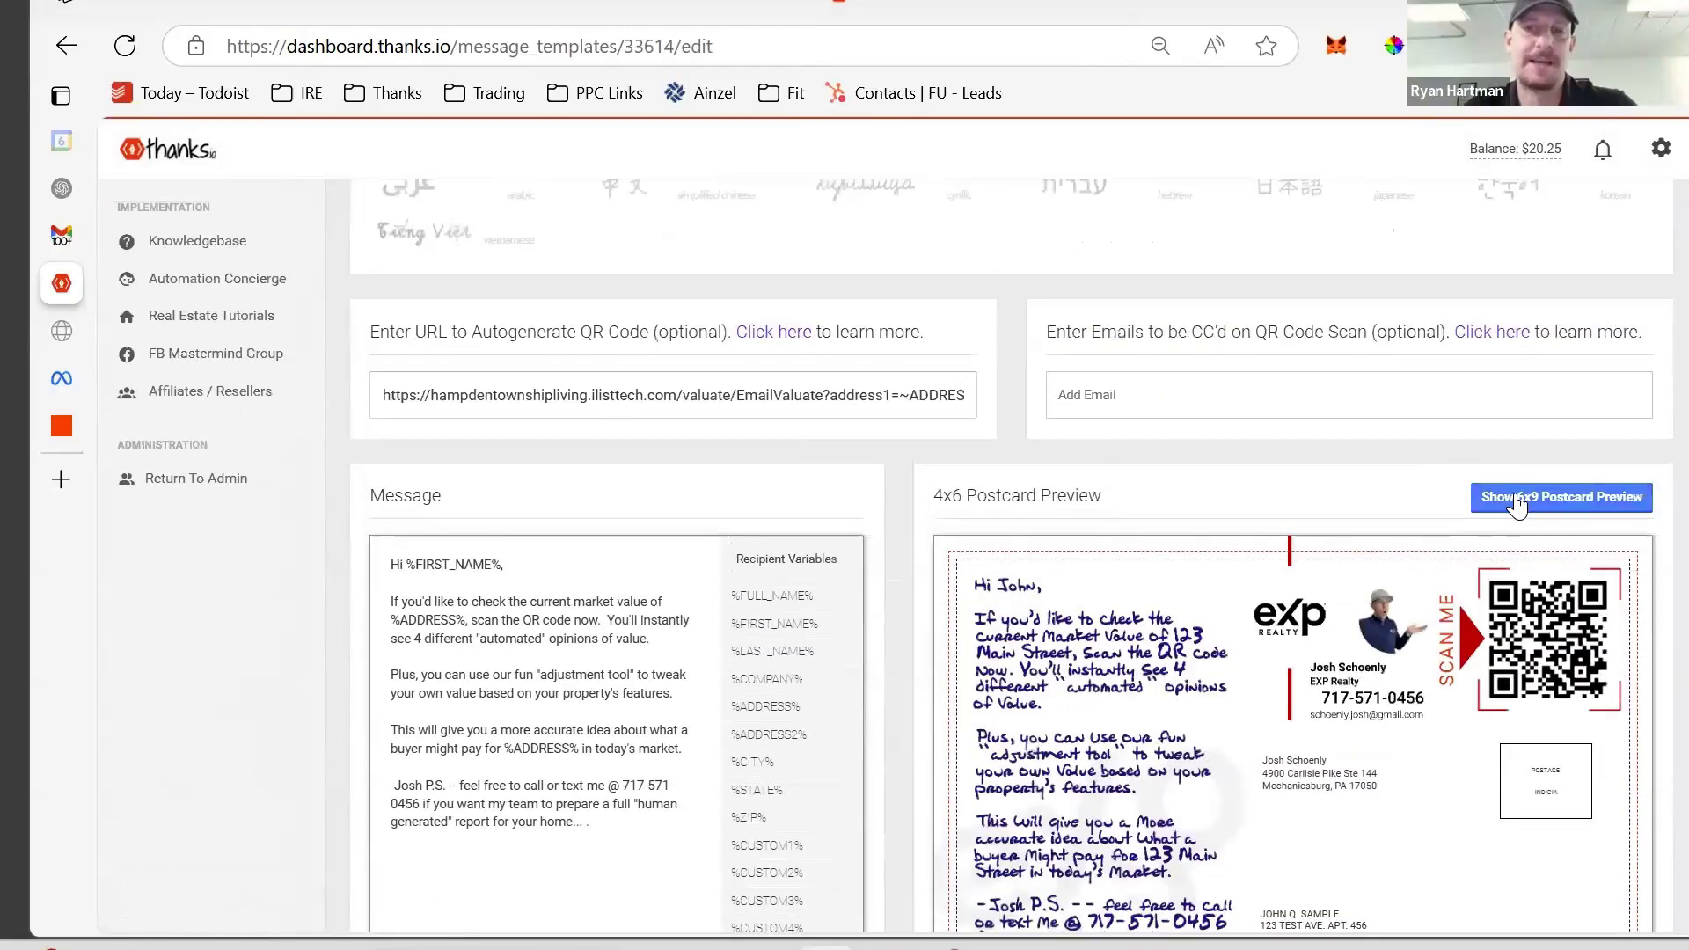
left_click(1517, 498)
scroll(1451, 497, "down", 3)
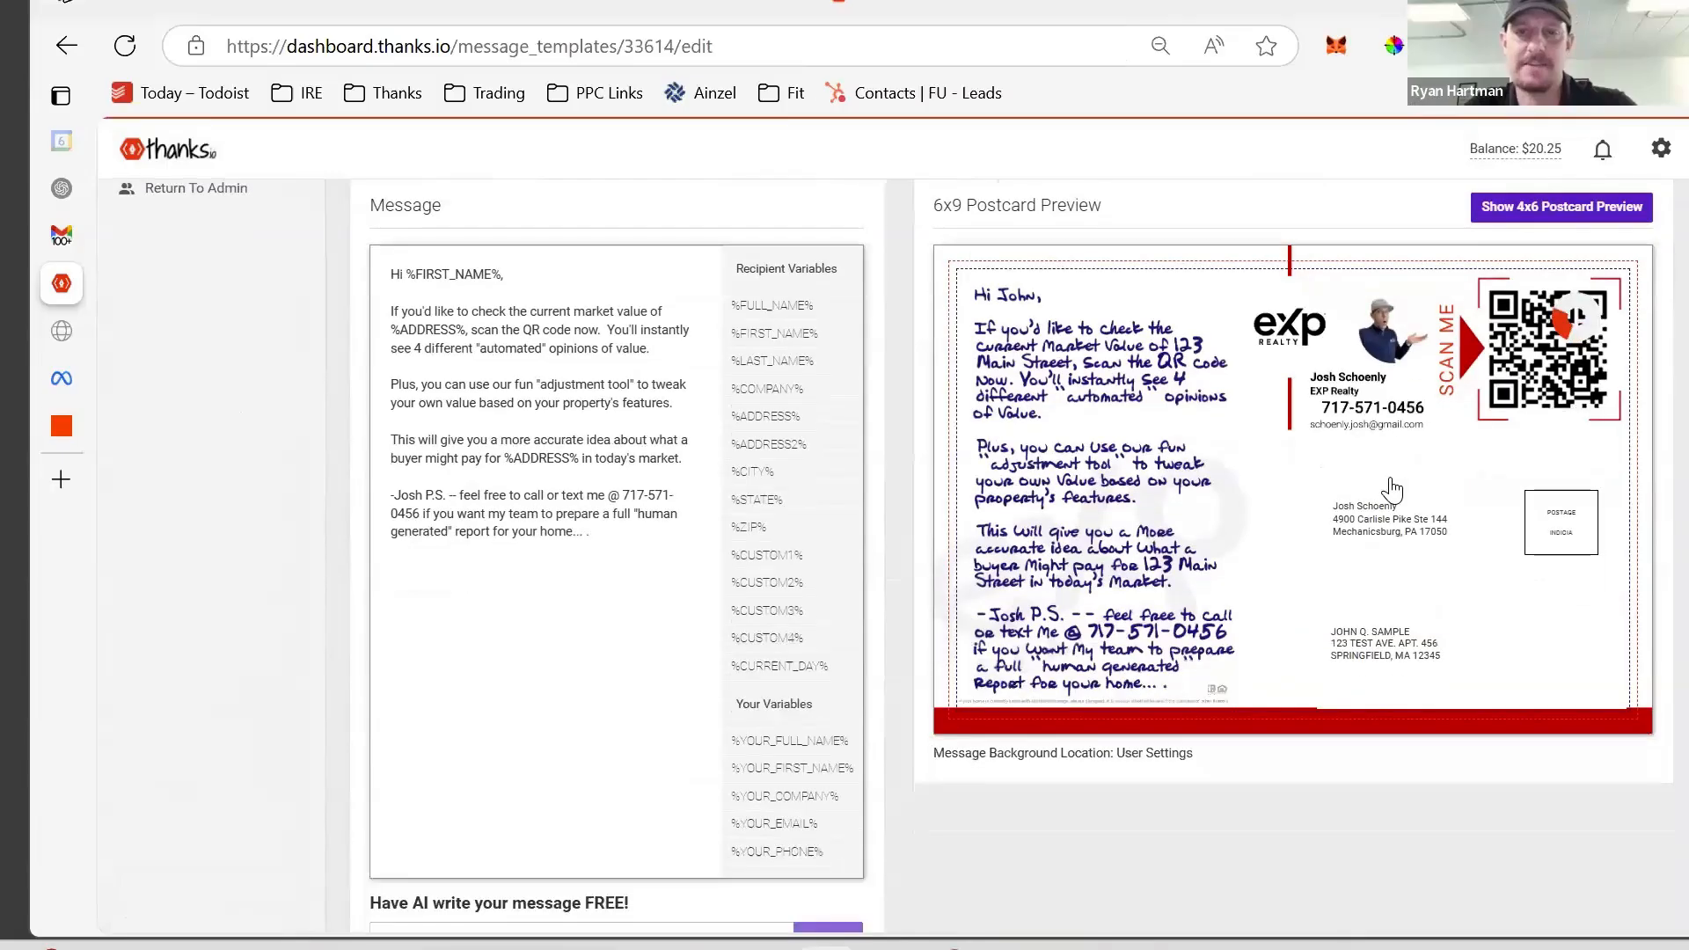
left_click(1555, 210)
scroll(1143, 370, "up", 7)
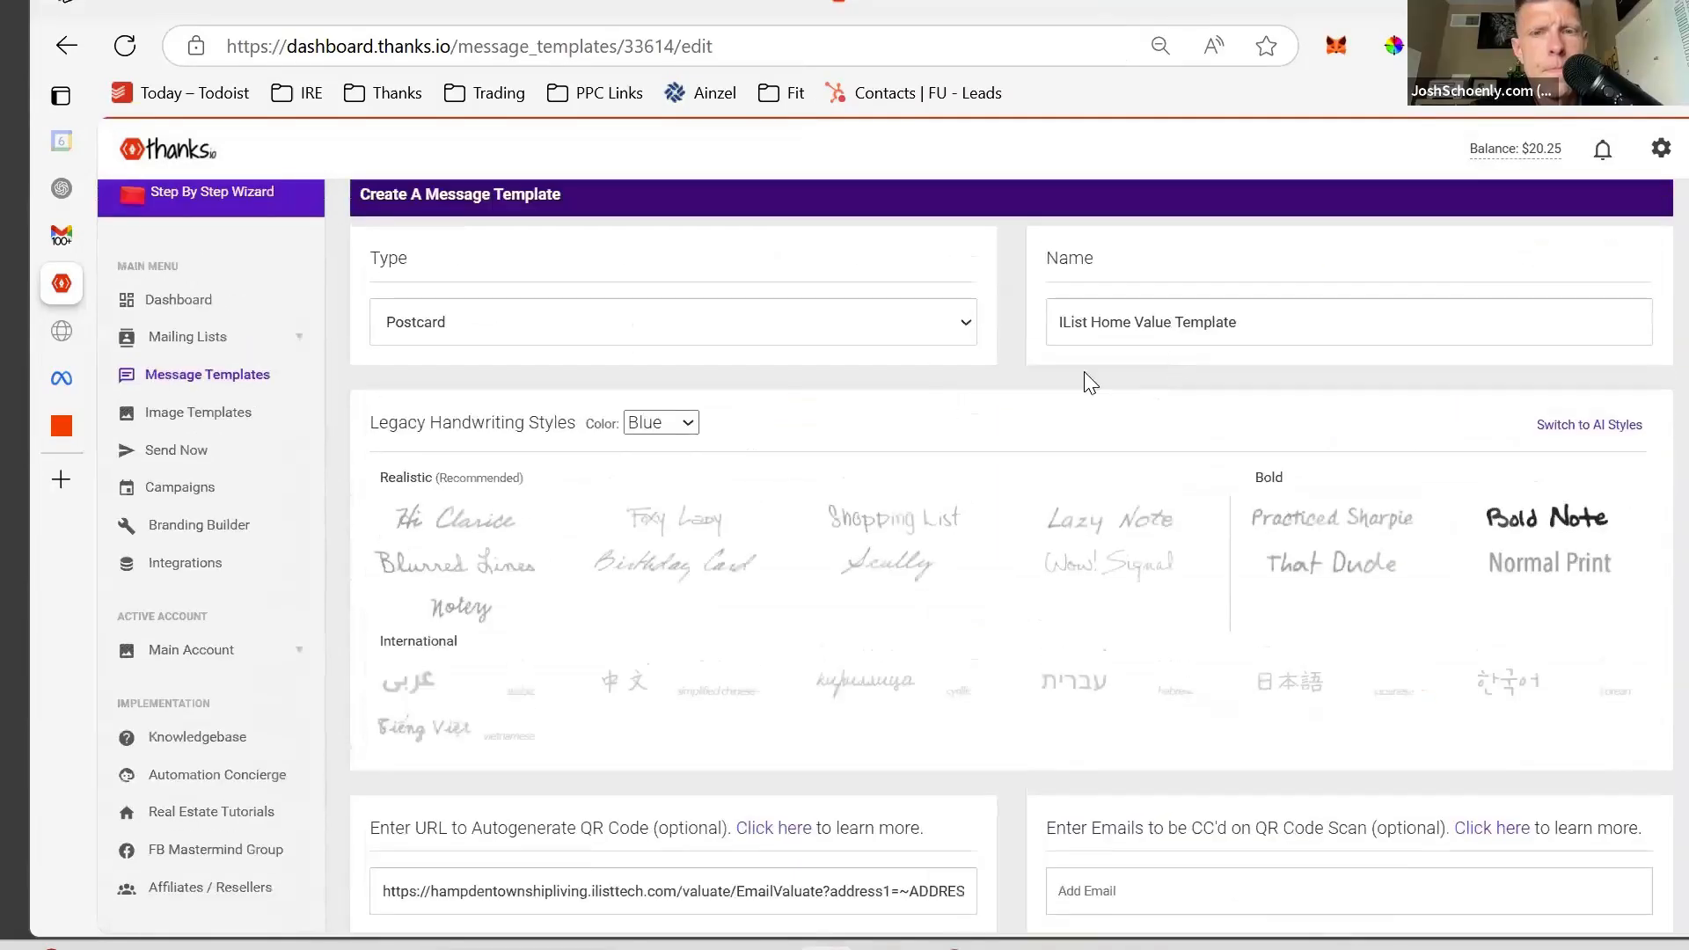
scroll(877, 498, "down", 7)
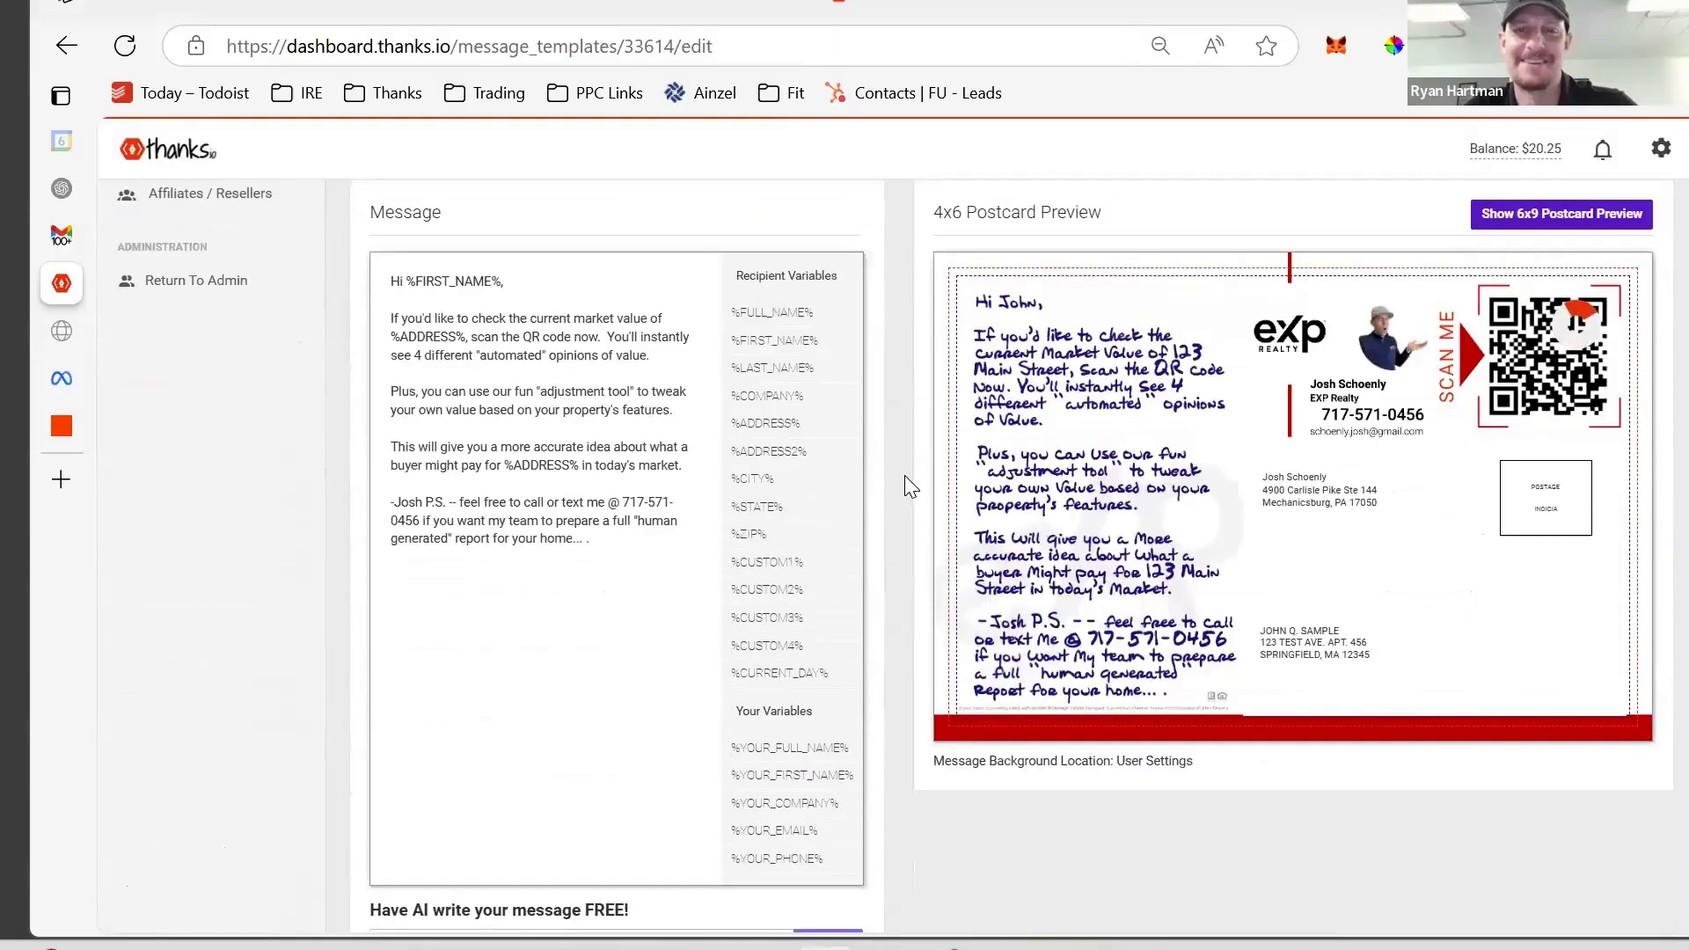
mouse_move(933, 305)
scroll(848, 520, "up", 5)
scroll(848, 520, "down", 5)
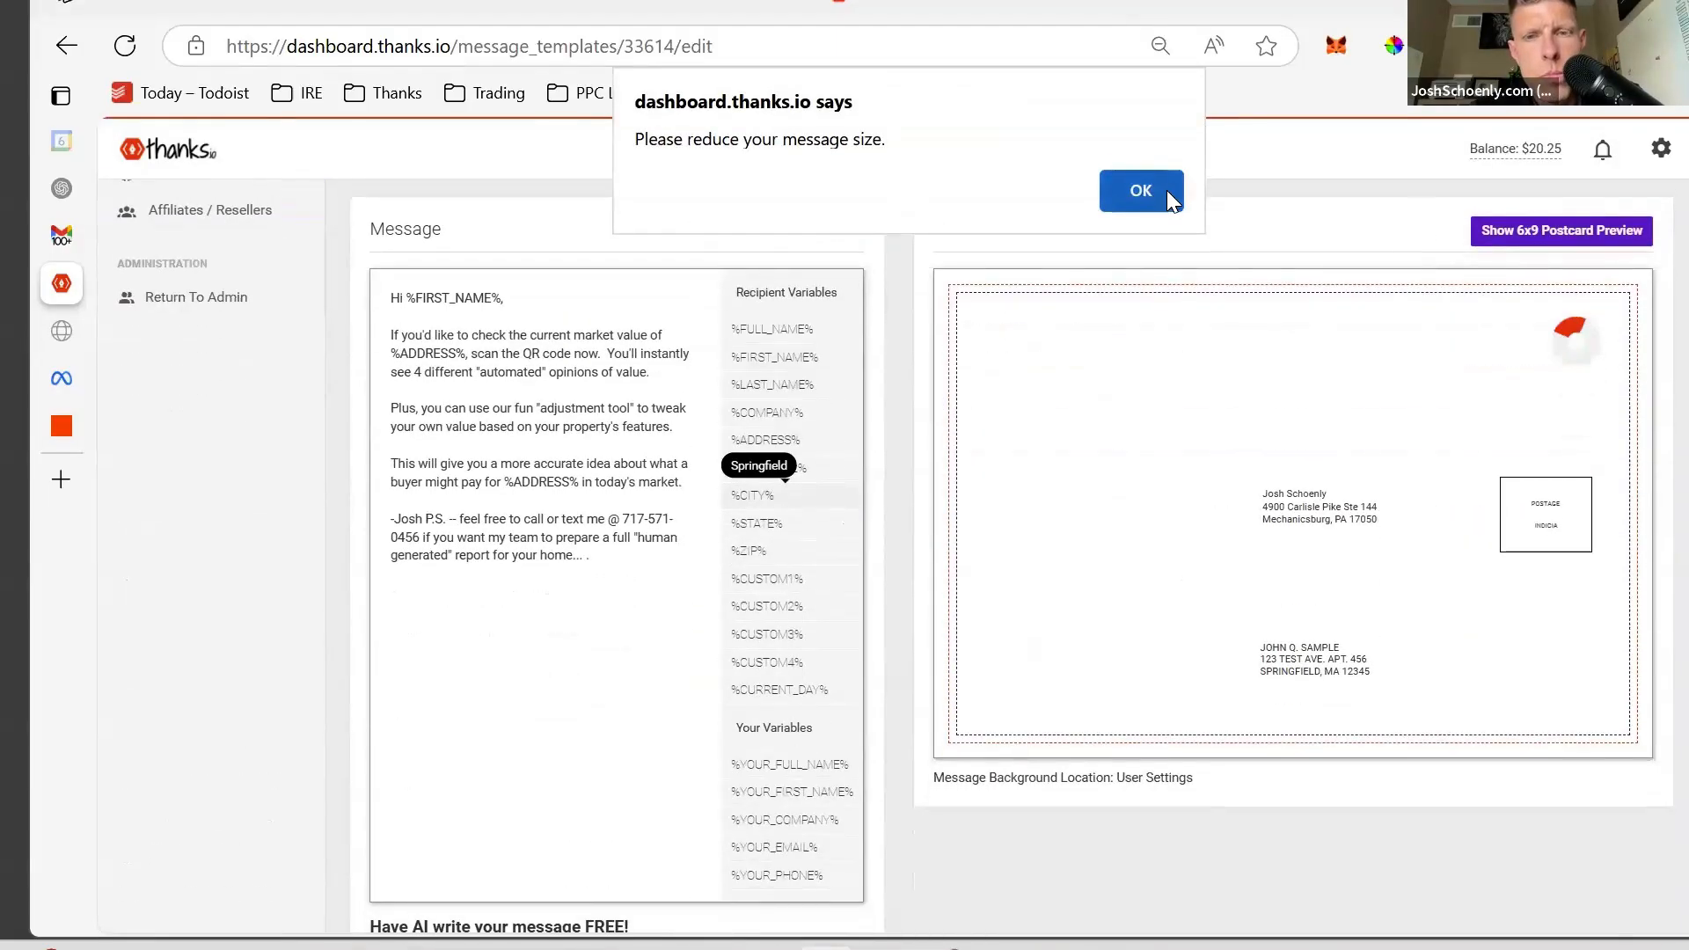
left_click(1165, 190)
- Show the 6x9 postcard preview again and scroll through the iList Home Value message
left_click(1515, 228)
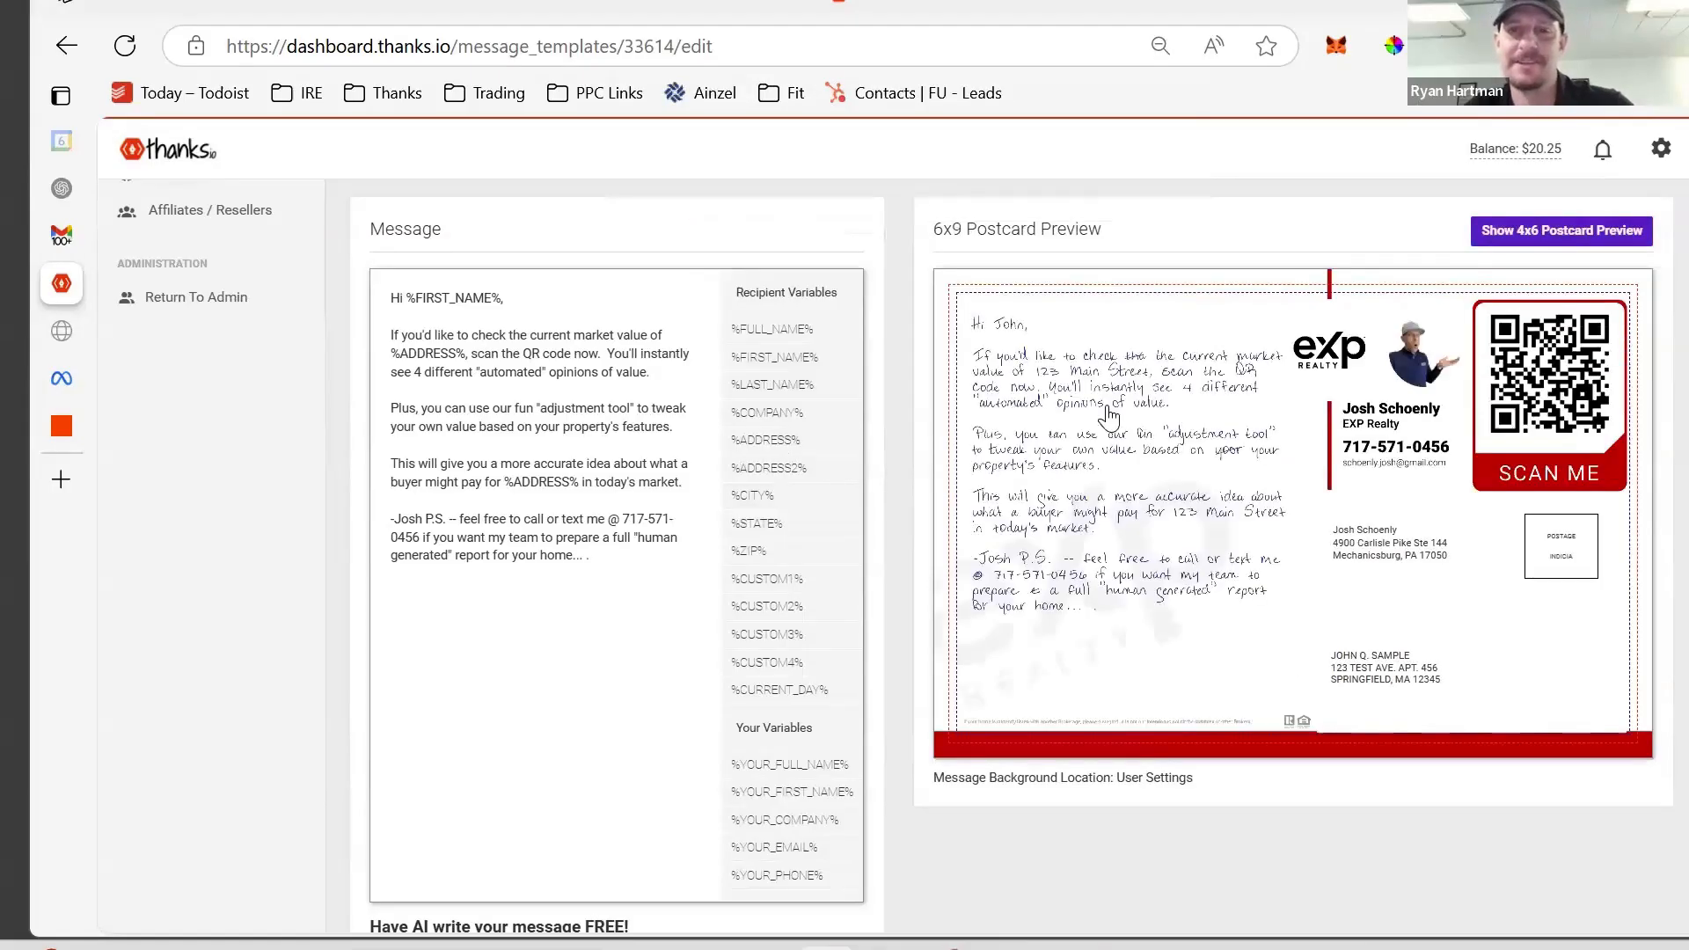
scroll(1111, 748, "down", 1)
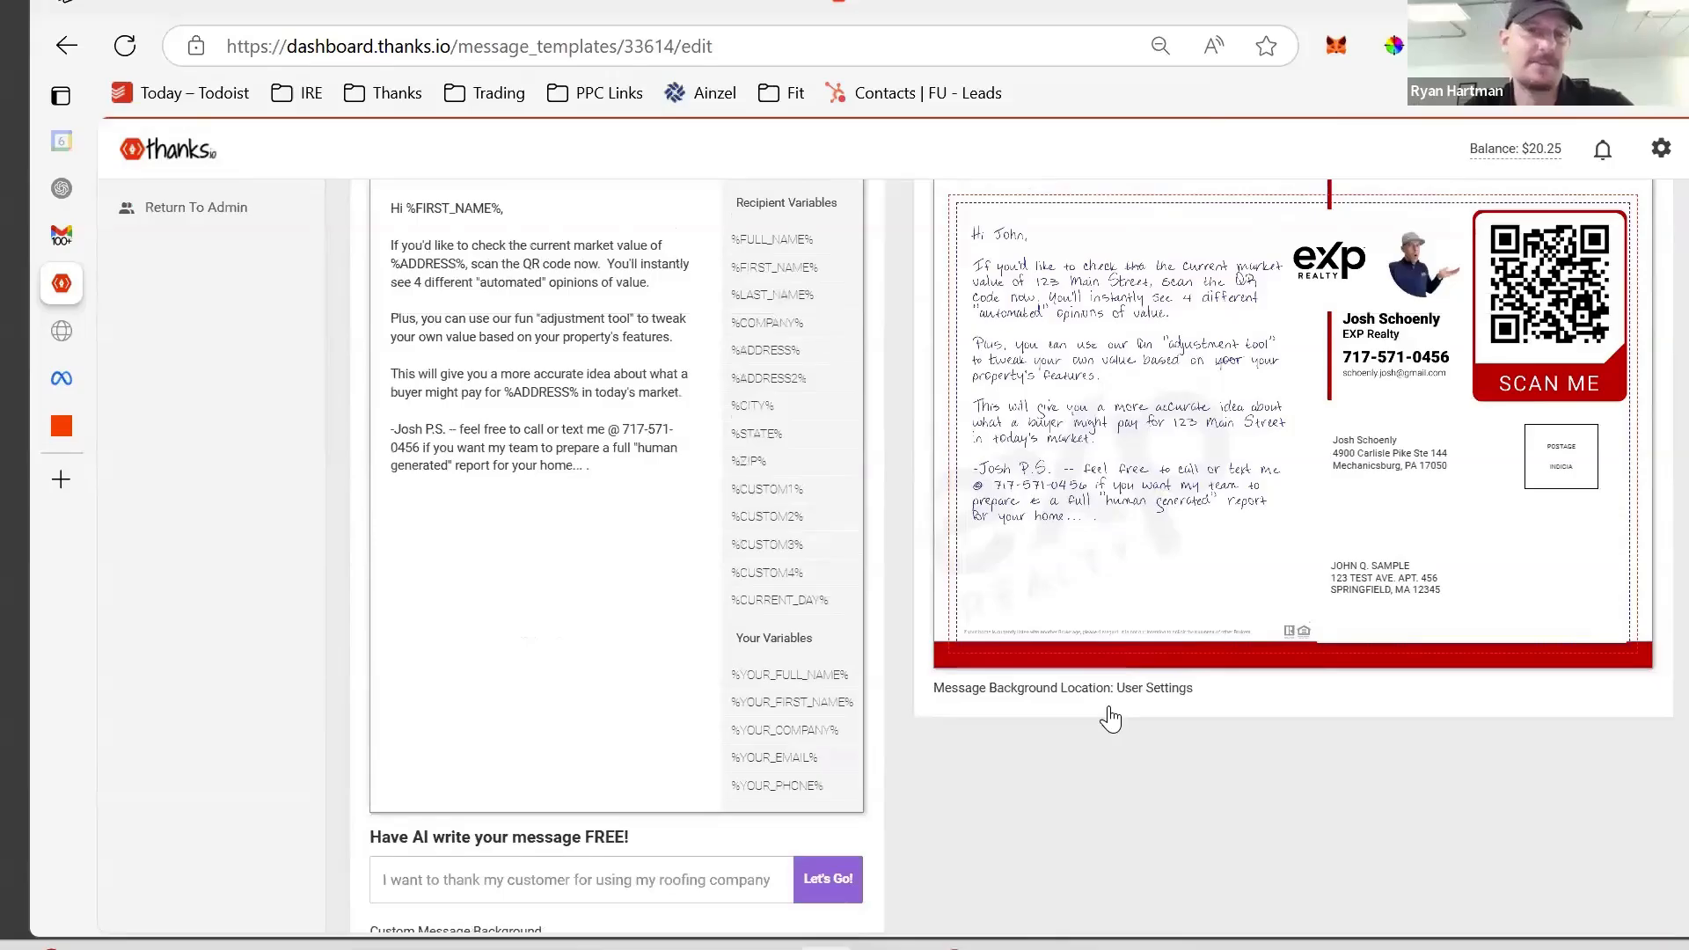
scroll(1108, 717, "up", 3)
scroll(1111, 717, "up", 5)
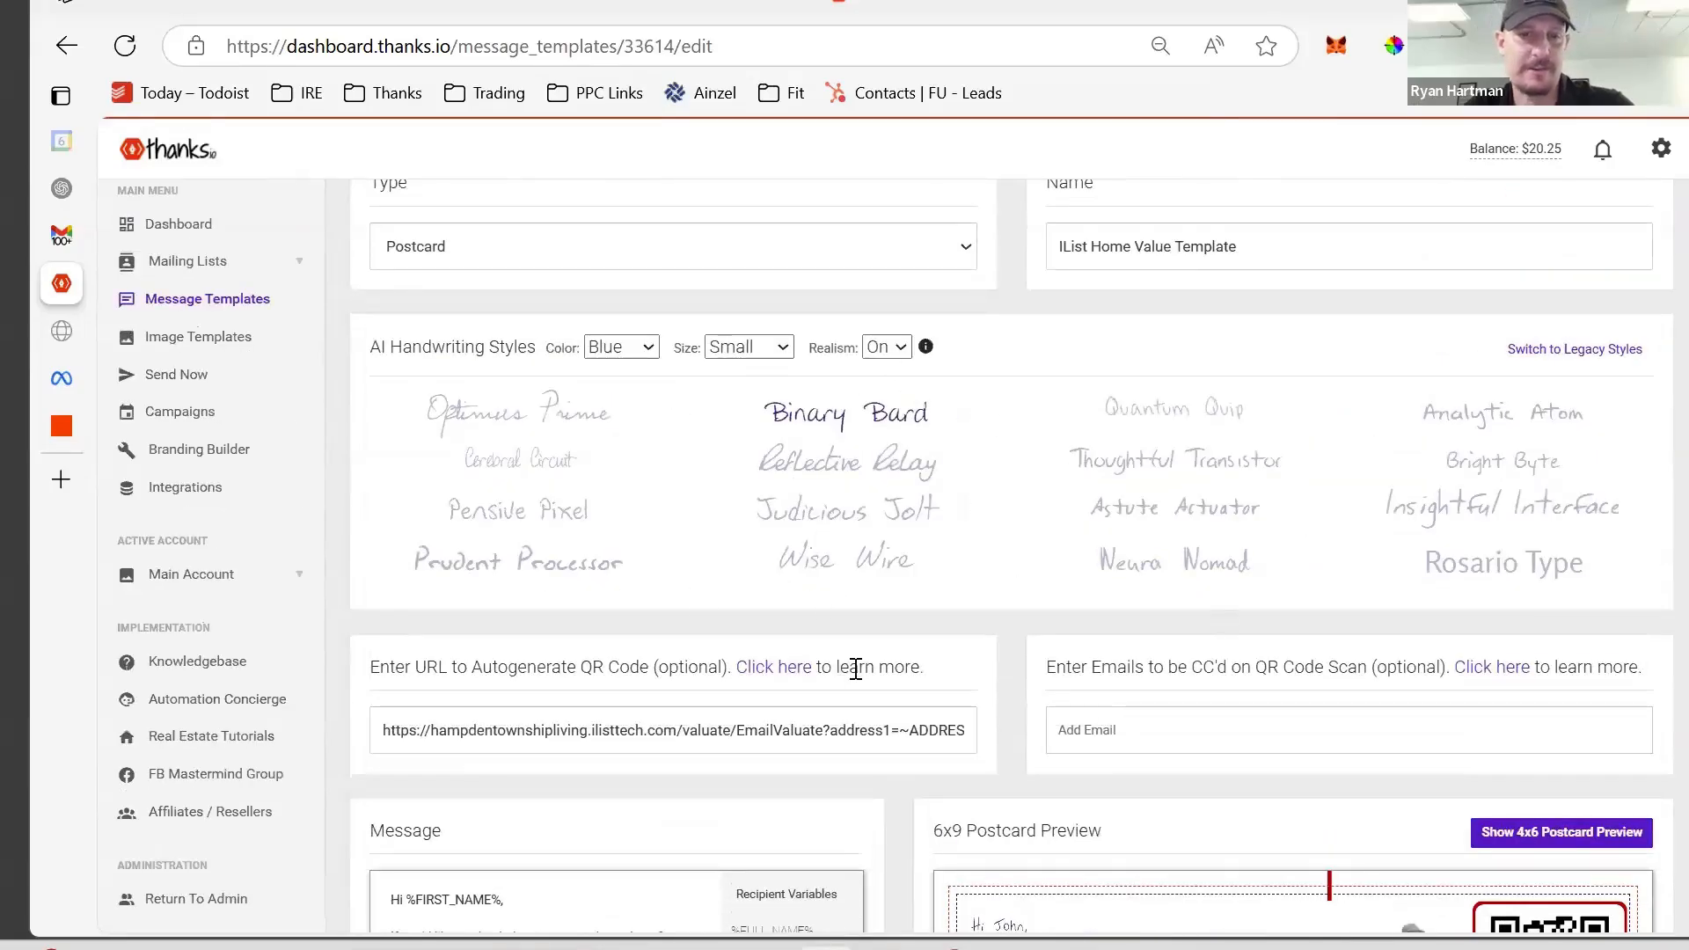
scroll(855, 668, "down", 10)
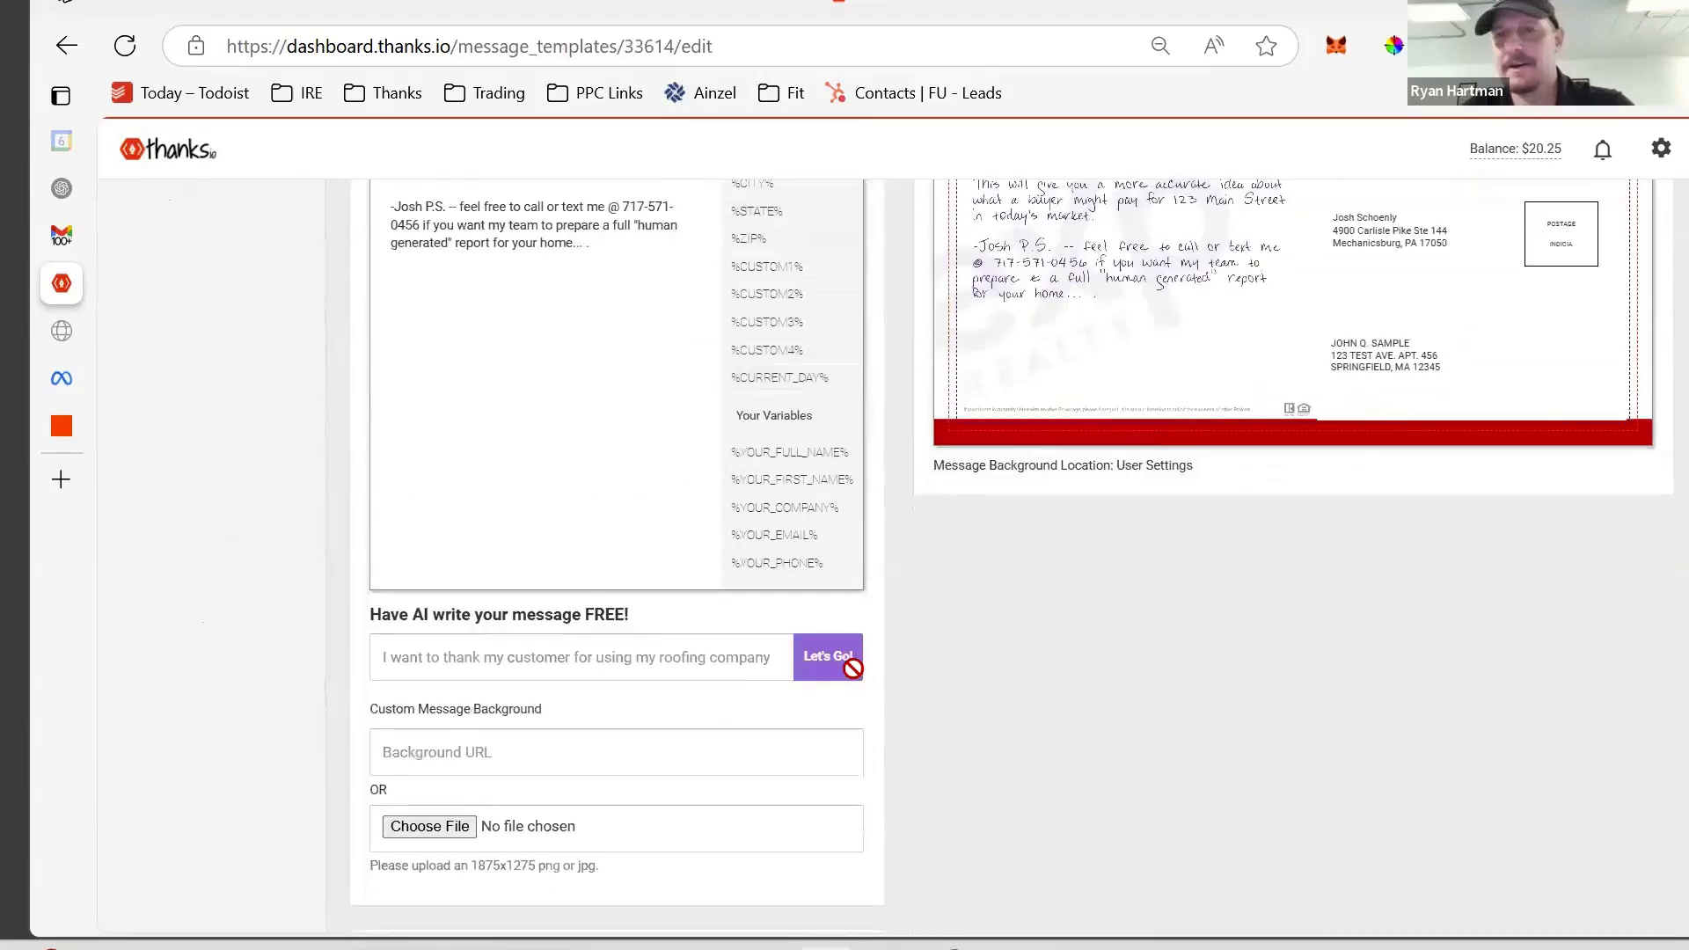
scroll(852, 668, "up", 10)
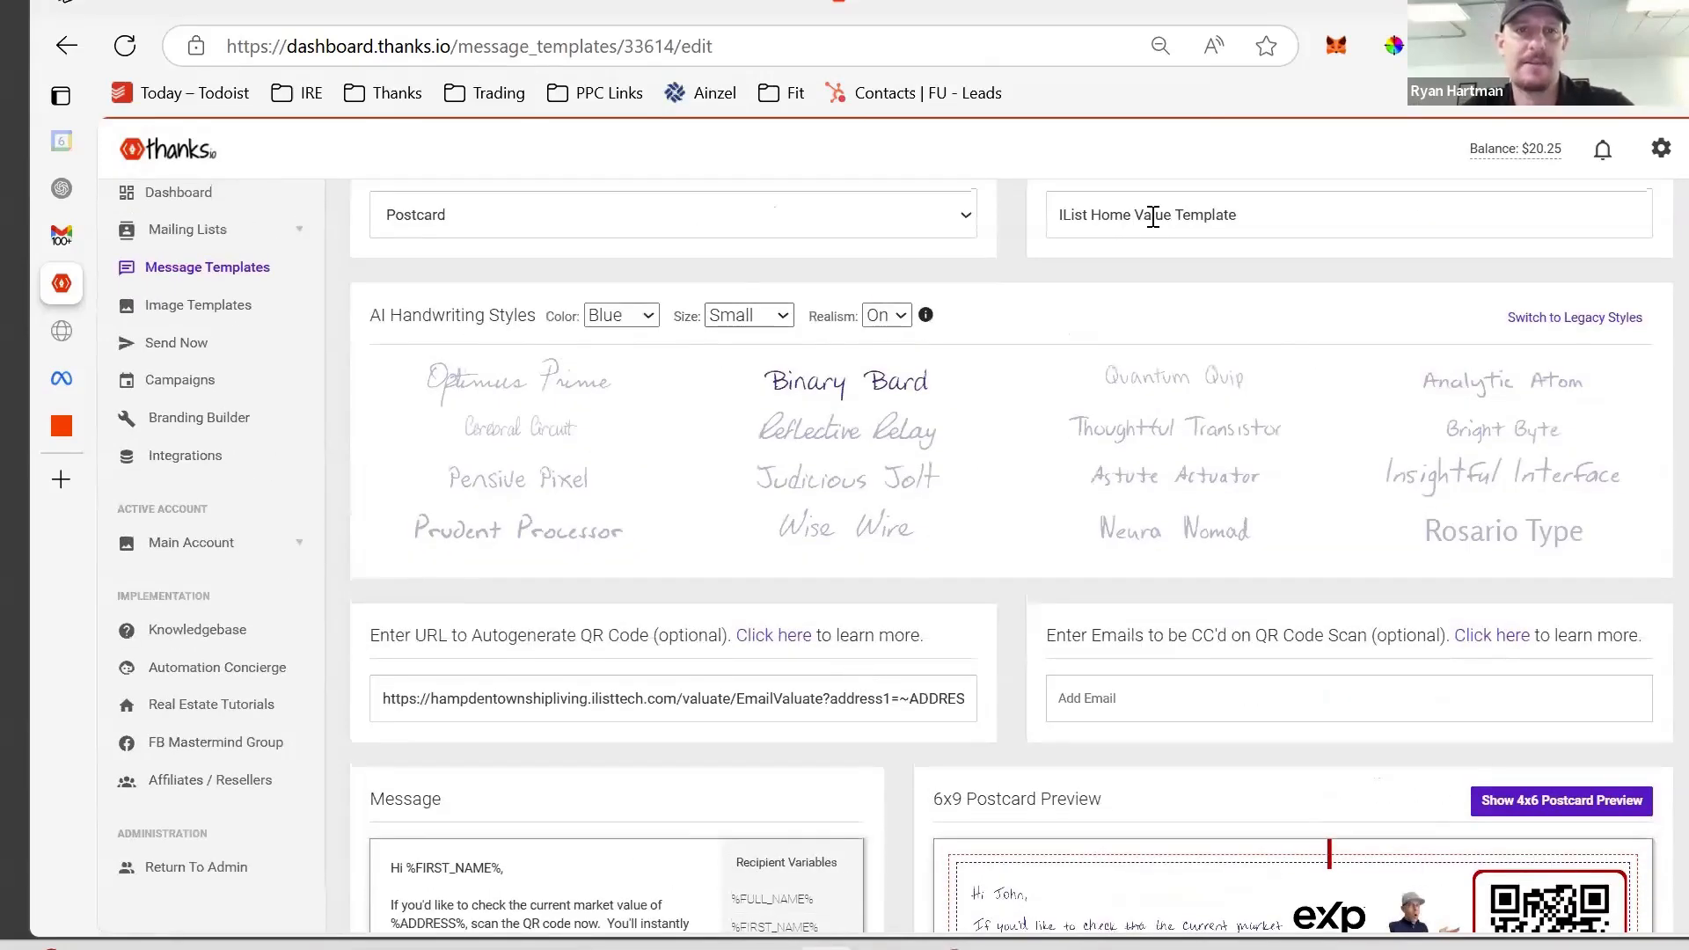
scroll(774, 466, "up", 2)
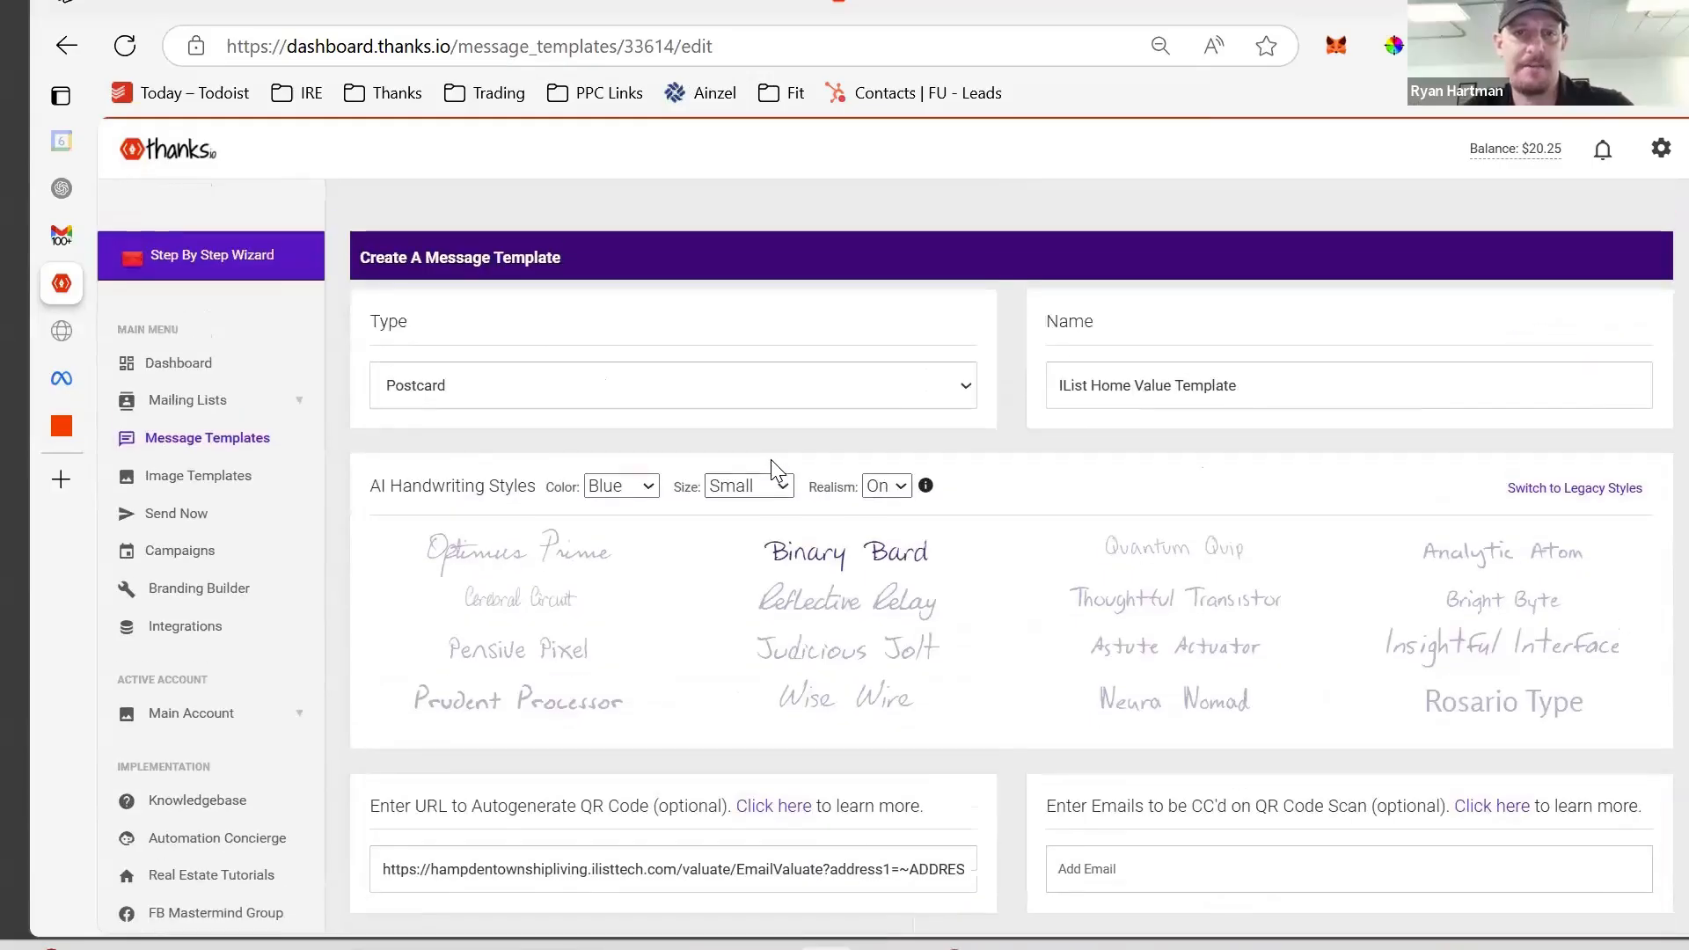
scroll(773, 463, "down", 4)
scroll(778, 471, "down", 1)
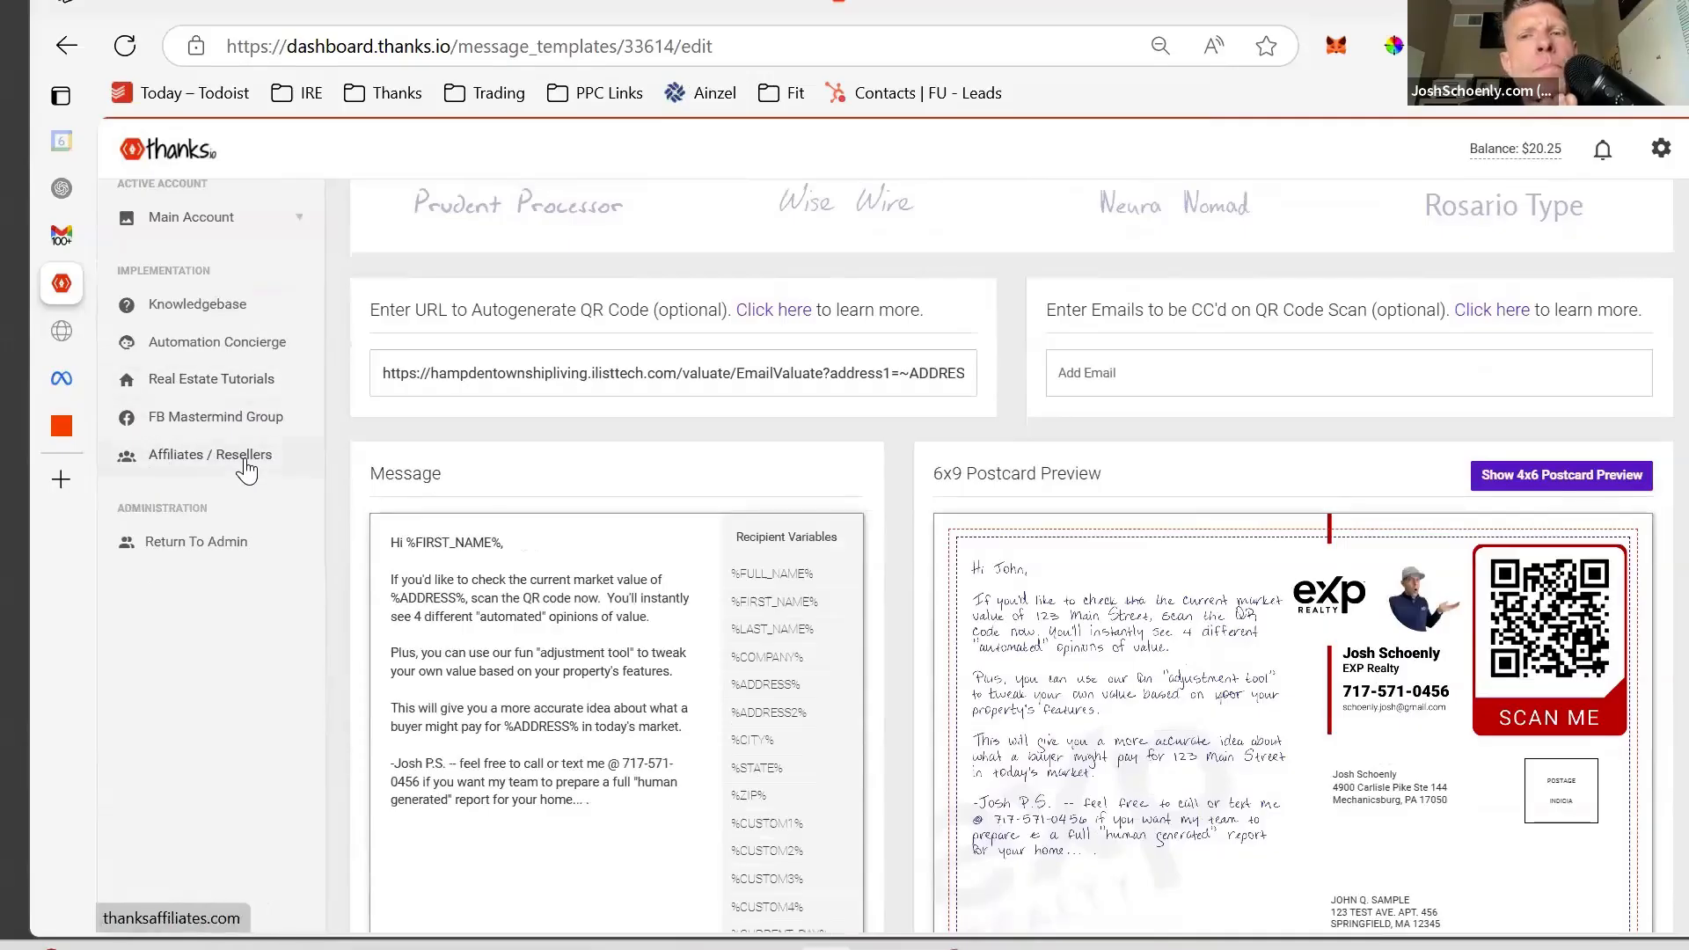
scroll(244, 467, "up", 4)
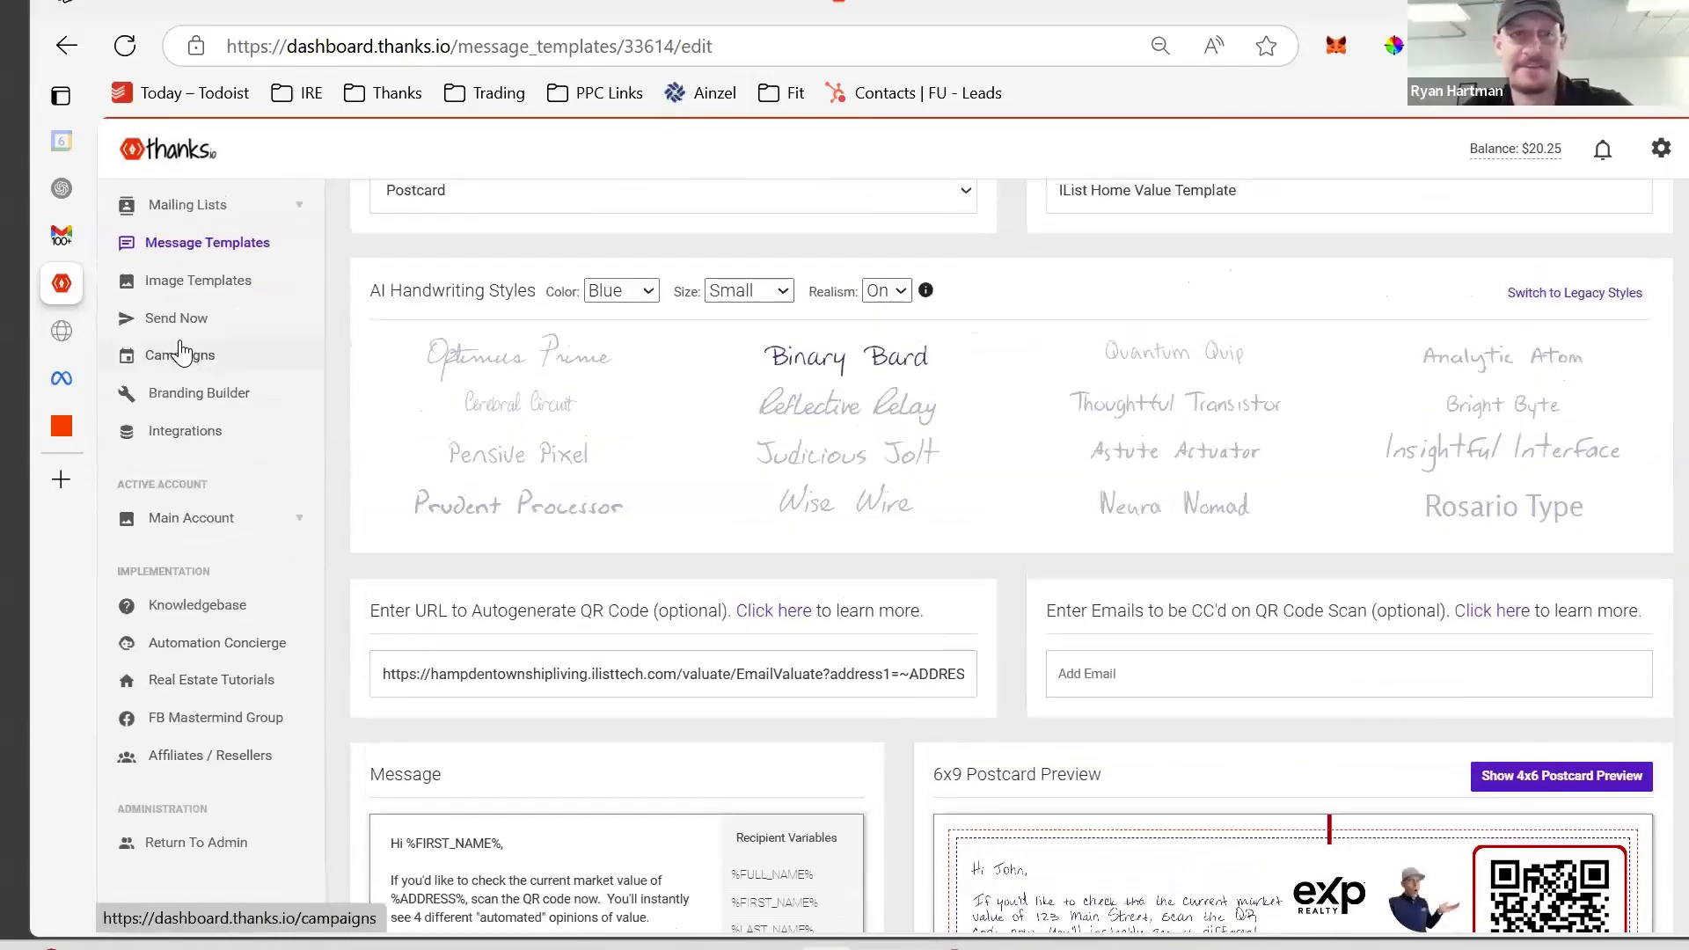
- Start a new campaign as a 4x6 postcard using the Curious What A Buyer Might Pay image
left_click(180, 352)
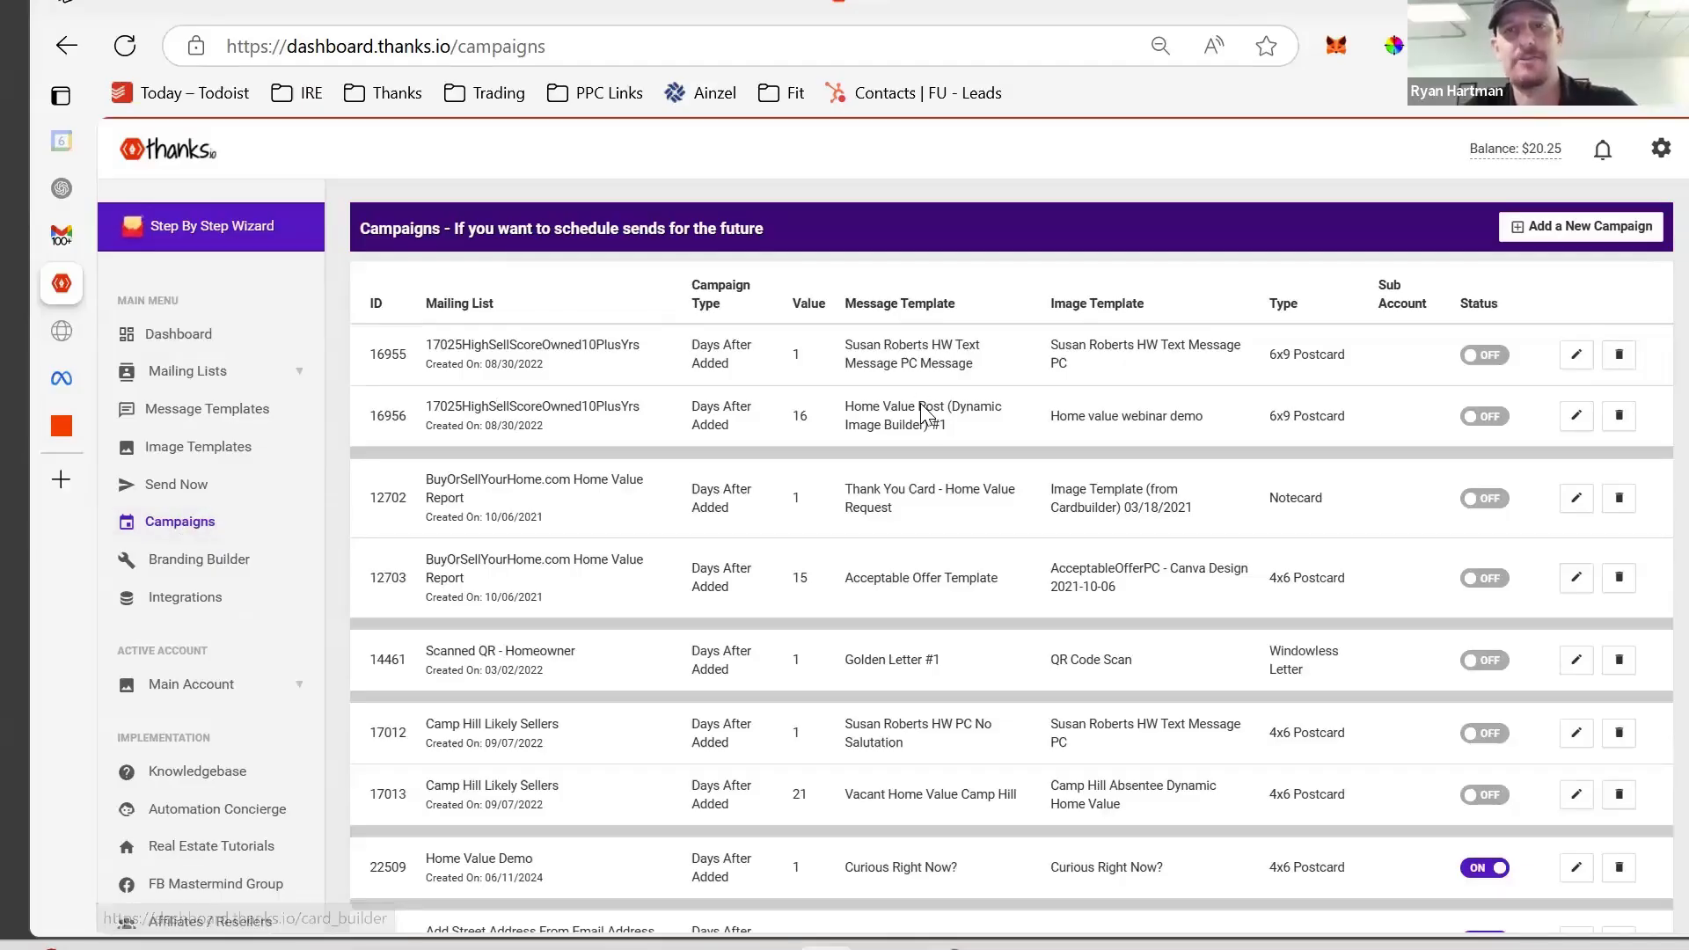
left_click(1595, 226)
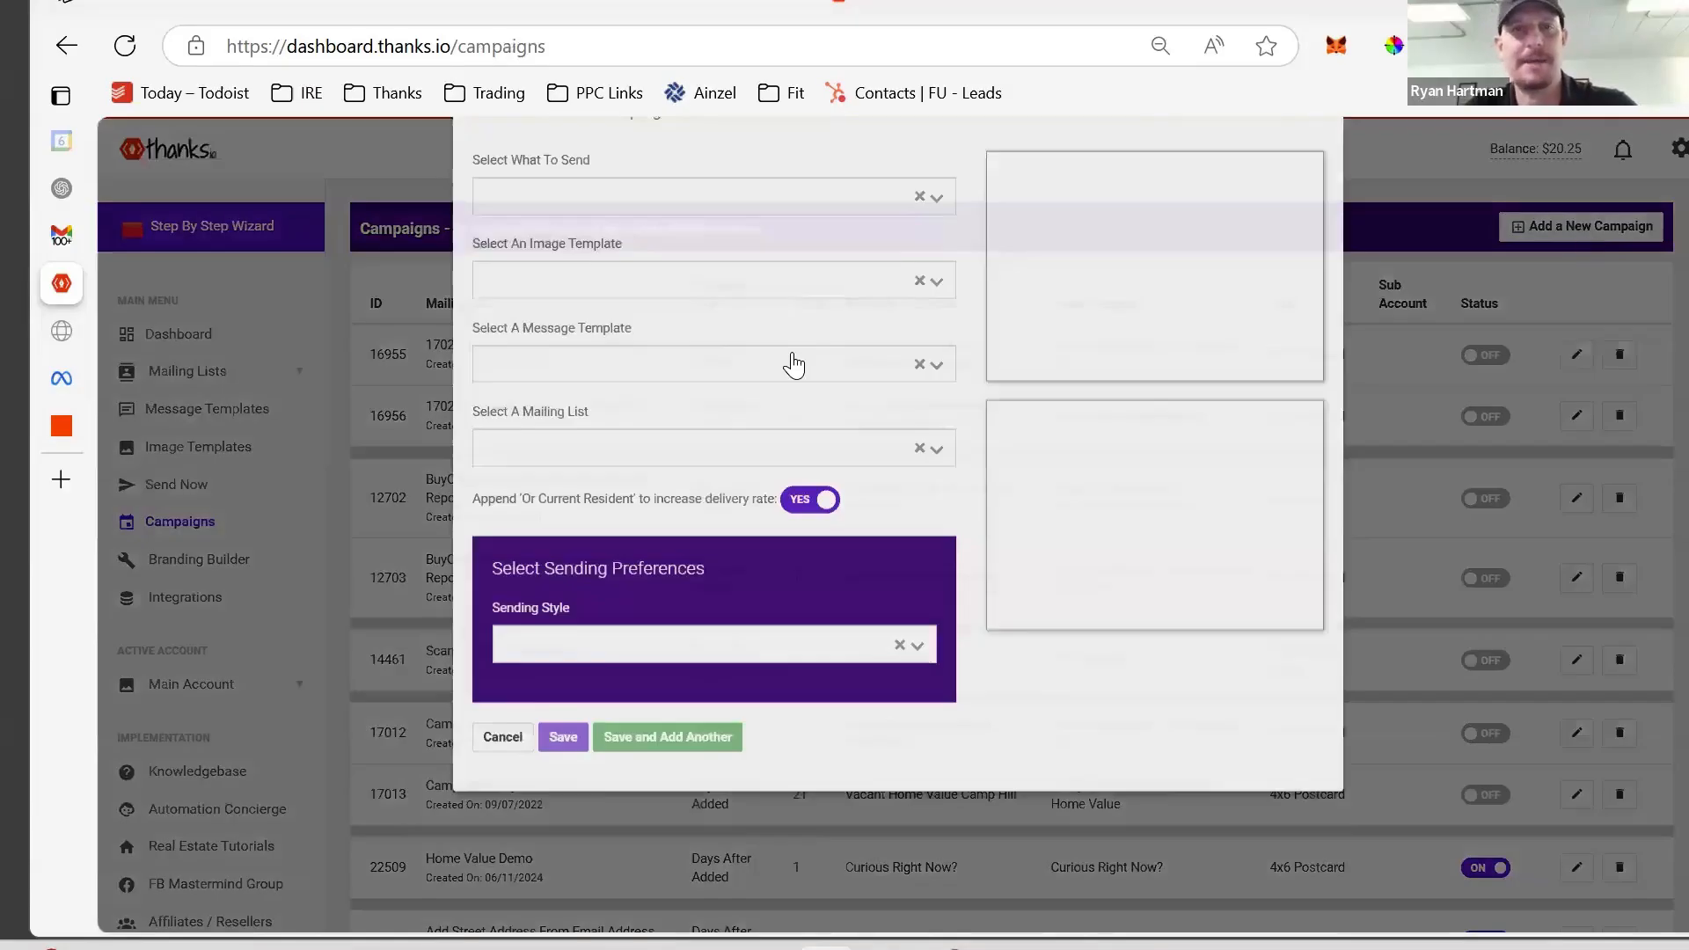
left_click(743, 266)
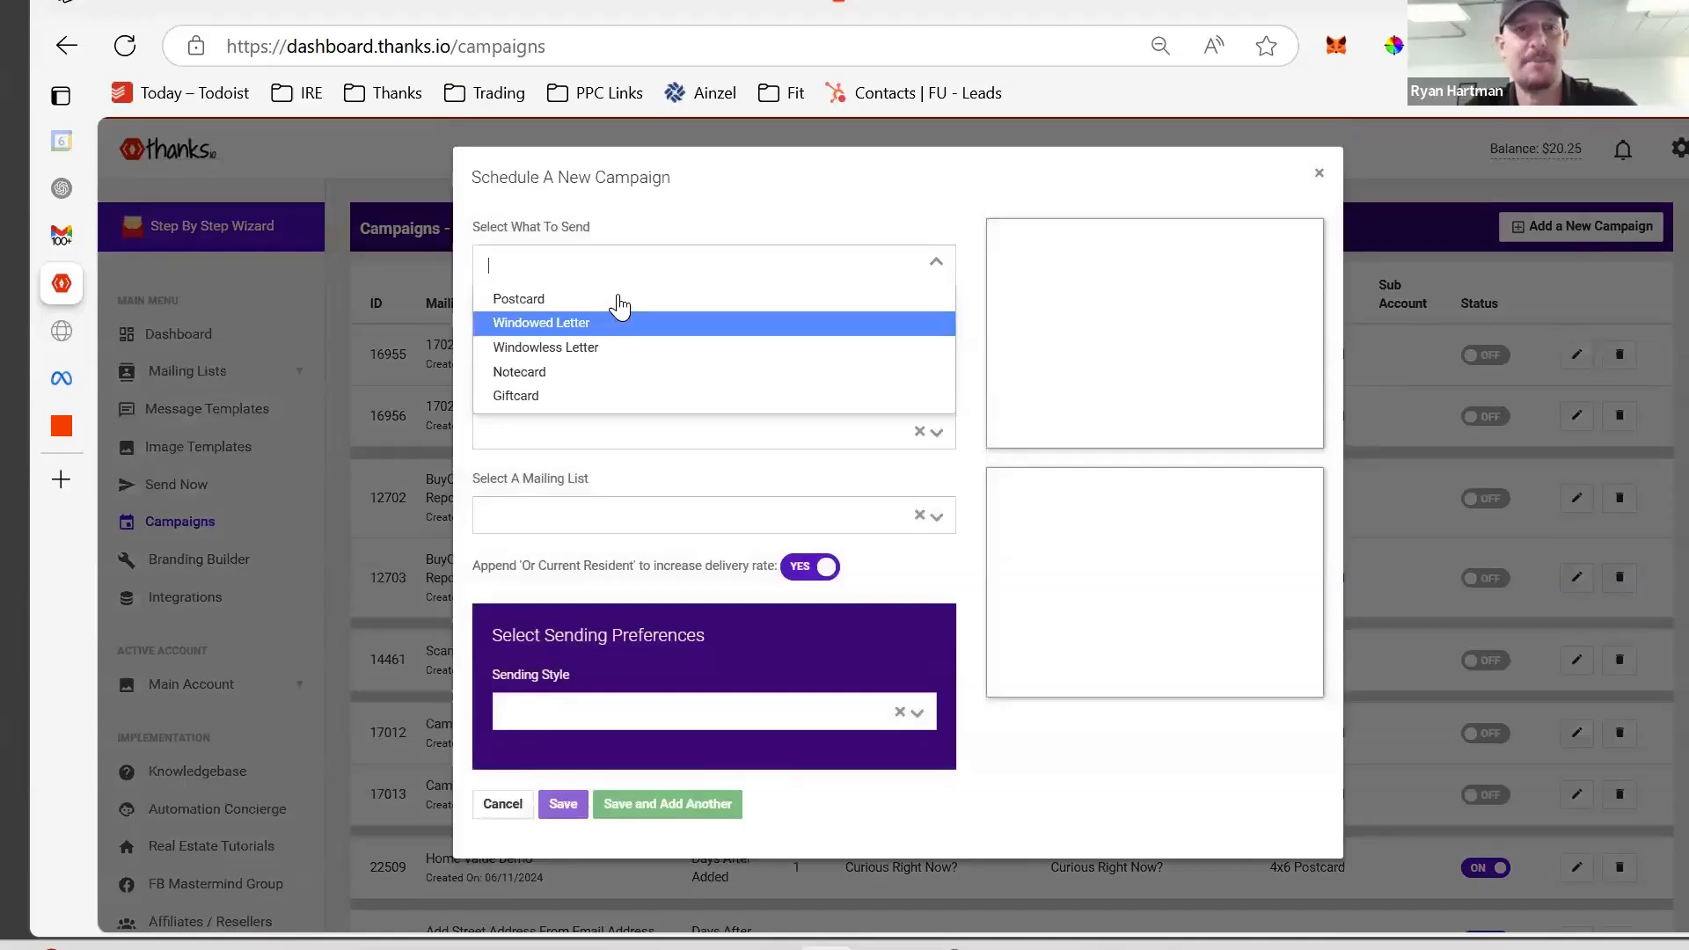
left_click(618, 299)
left_click(638, 351)
left_click(616, 379)
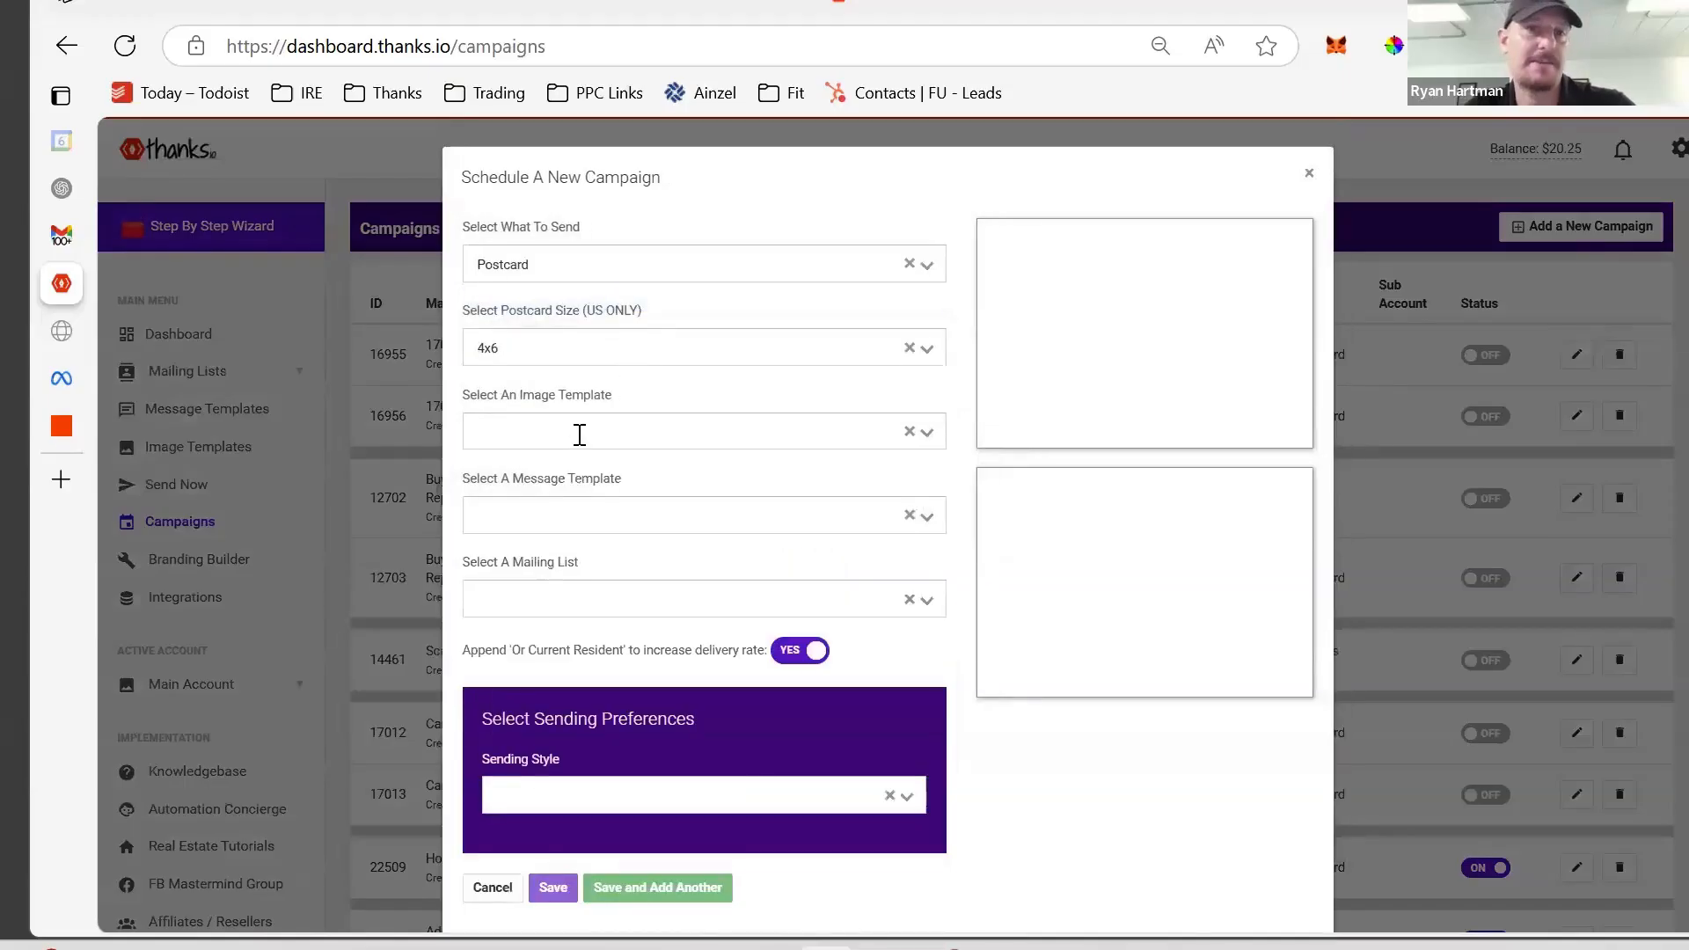
left_click(577, 431)
scroll(567, 528, "down", 5)
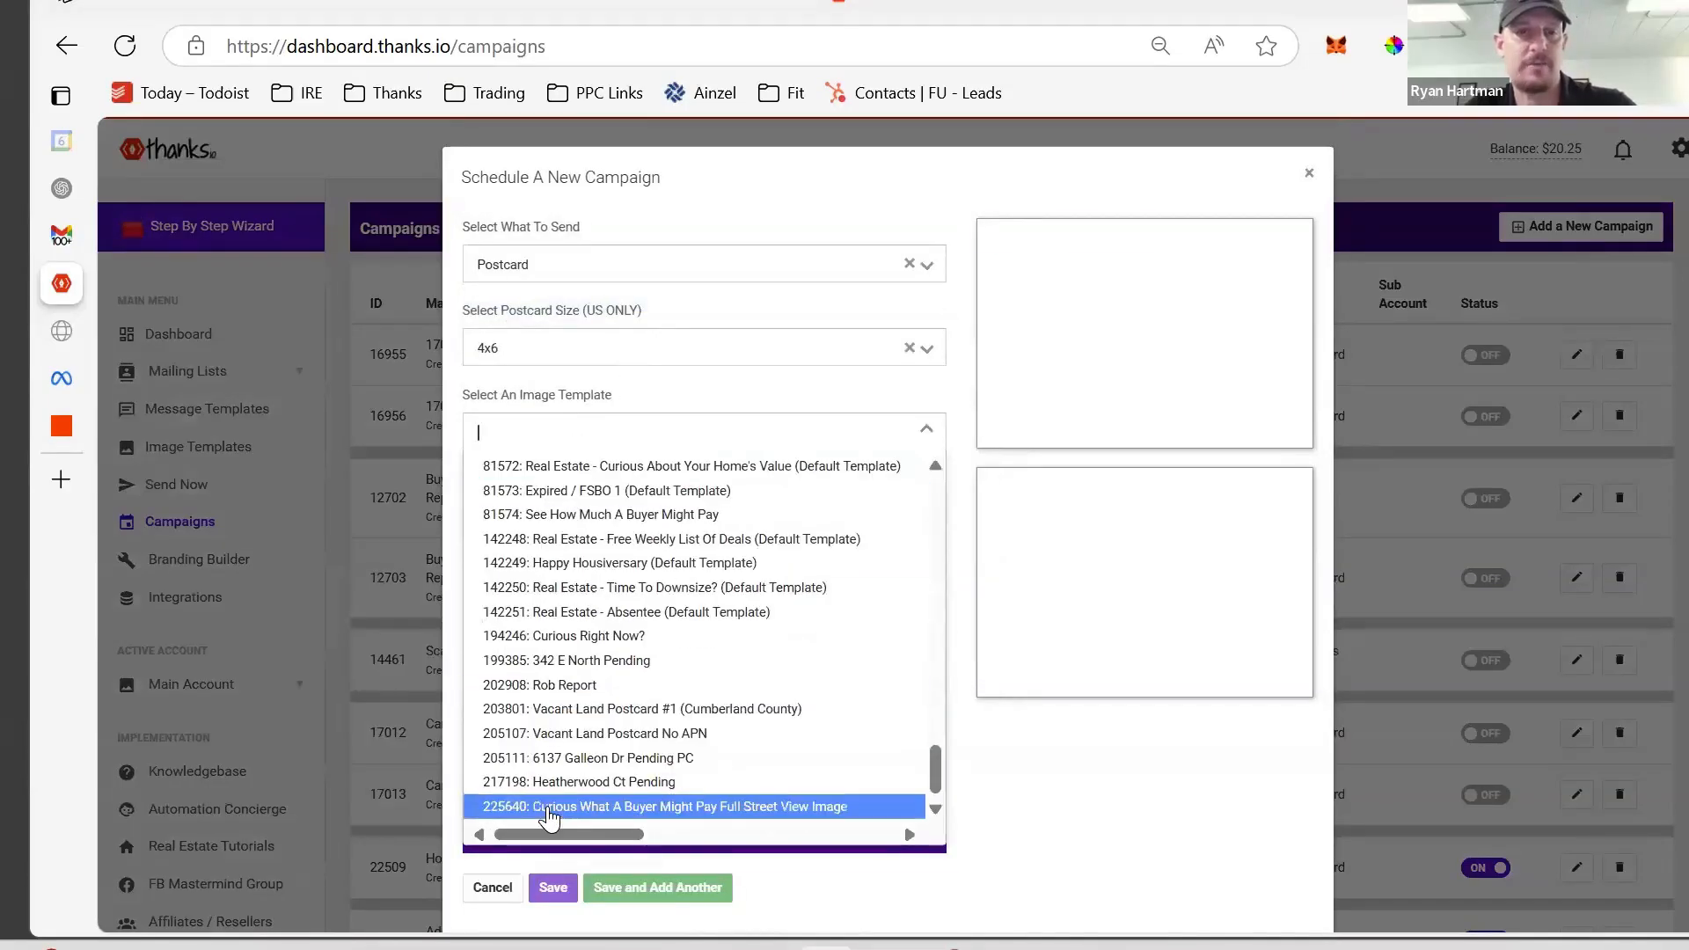
left_click(550, 806)
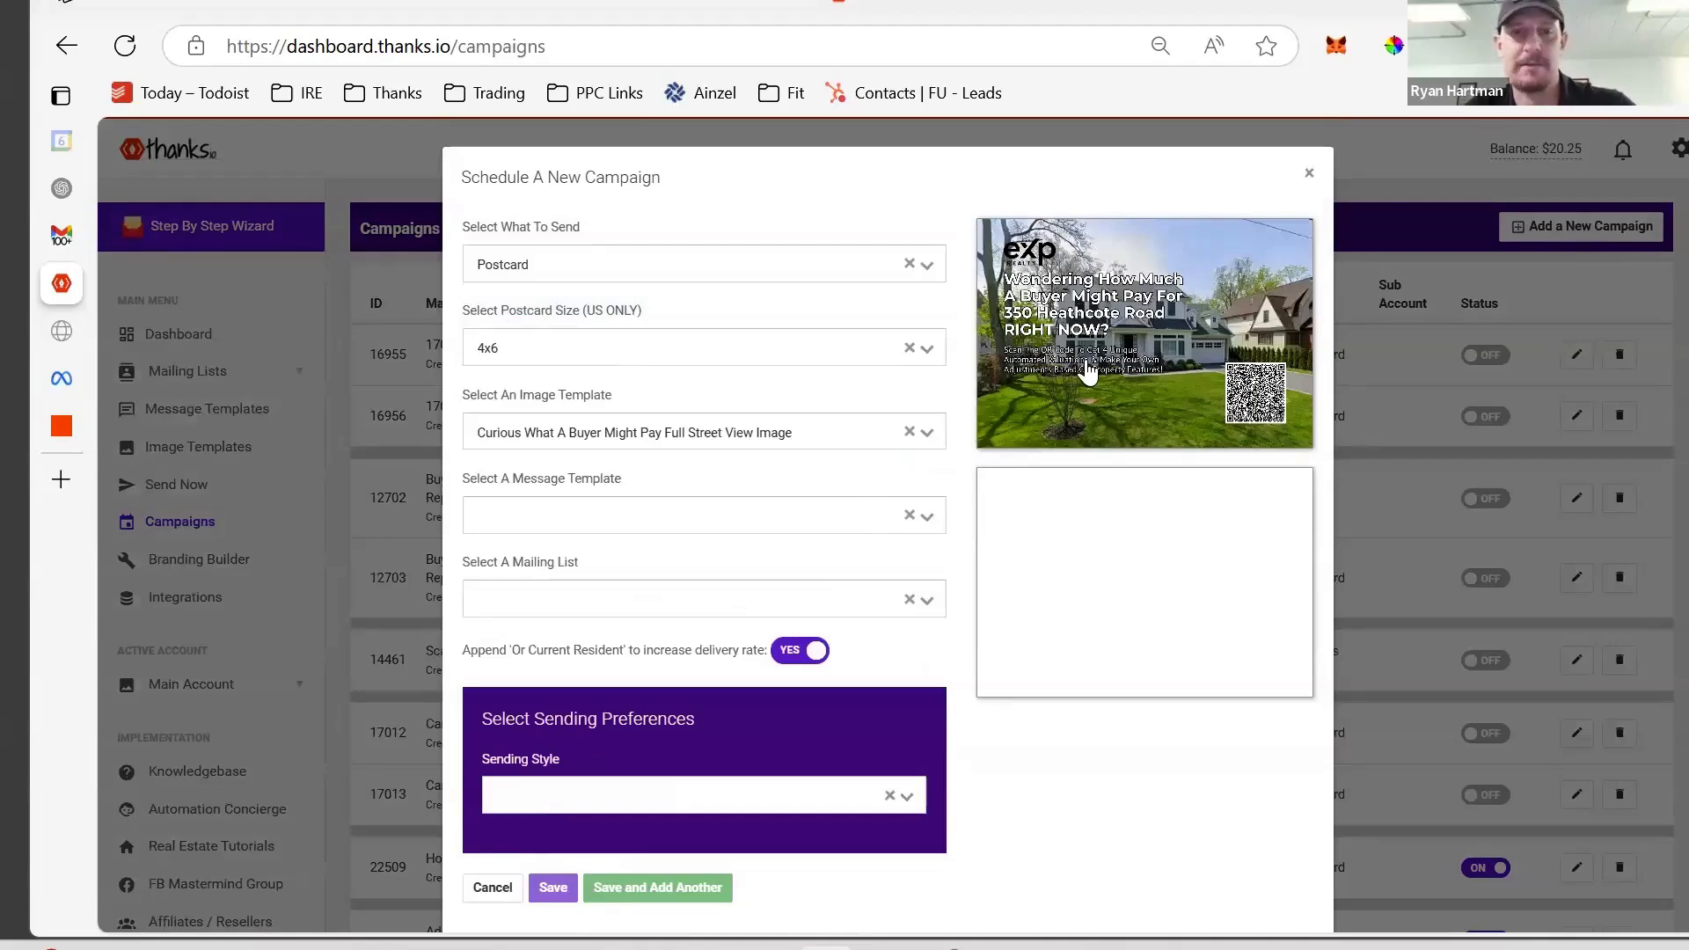
- Choose the IList Home Value Template message and New Construction Funnel list, keeping 'Or Current Resident' on
left_click(731, 519)
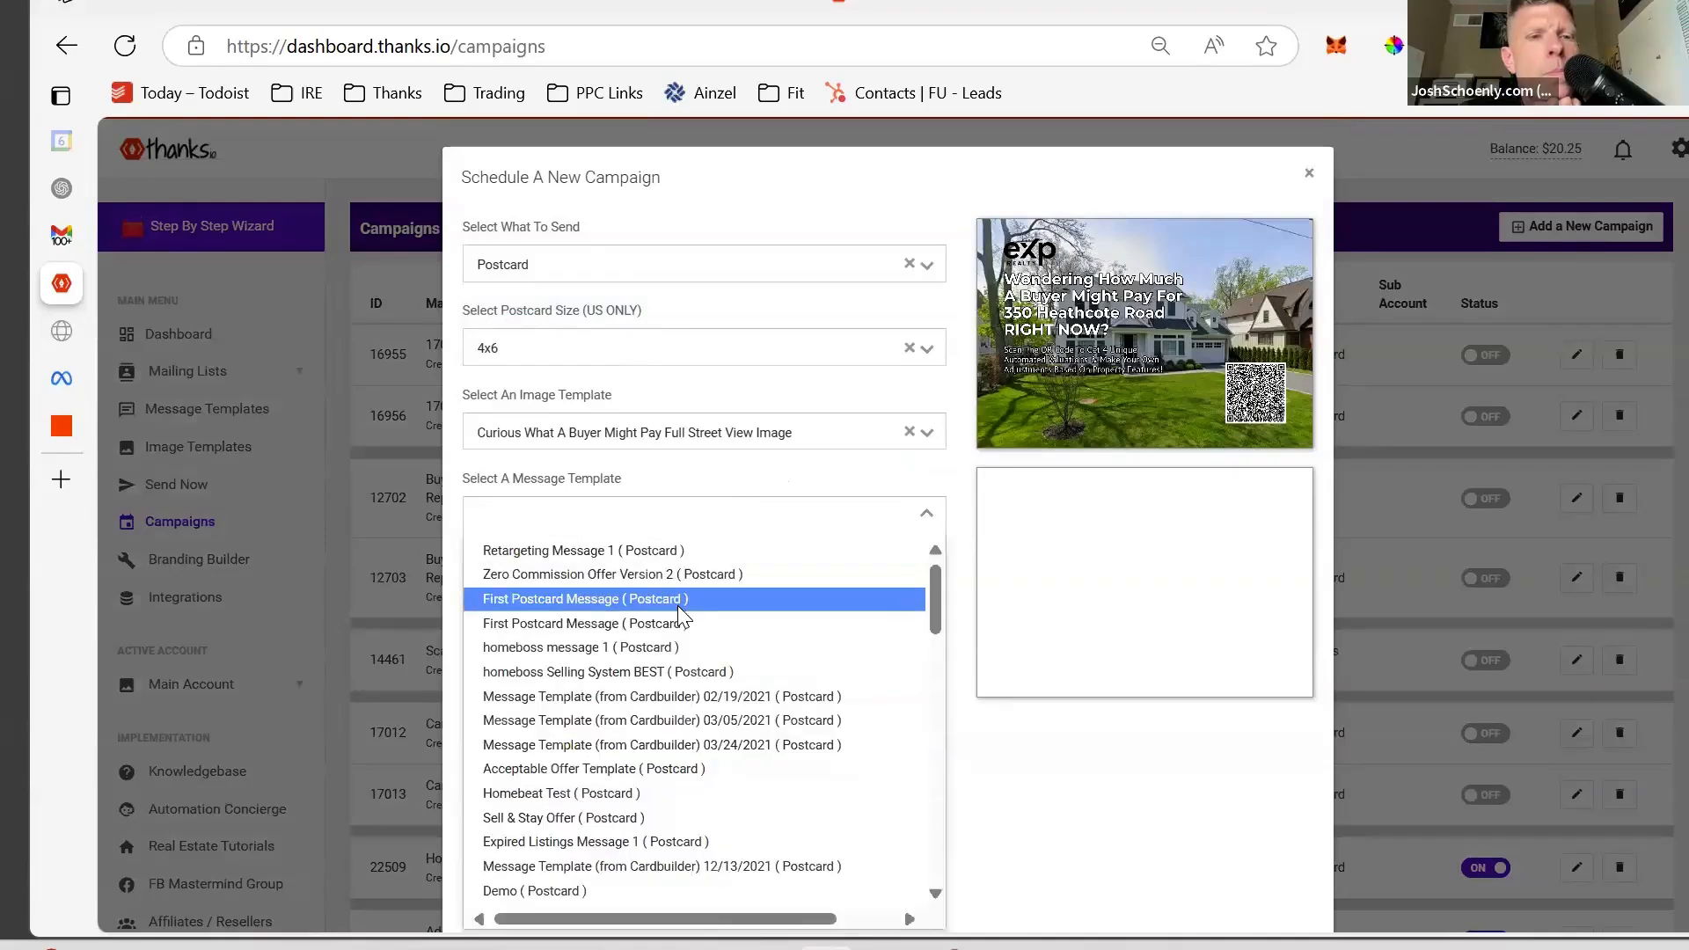
type("ilist")
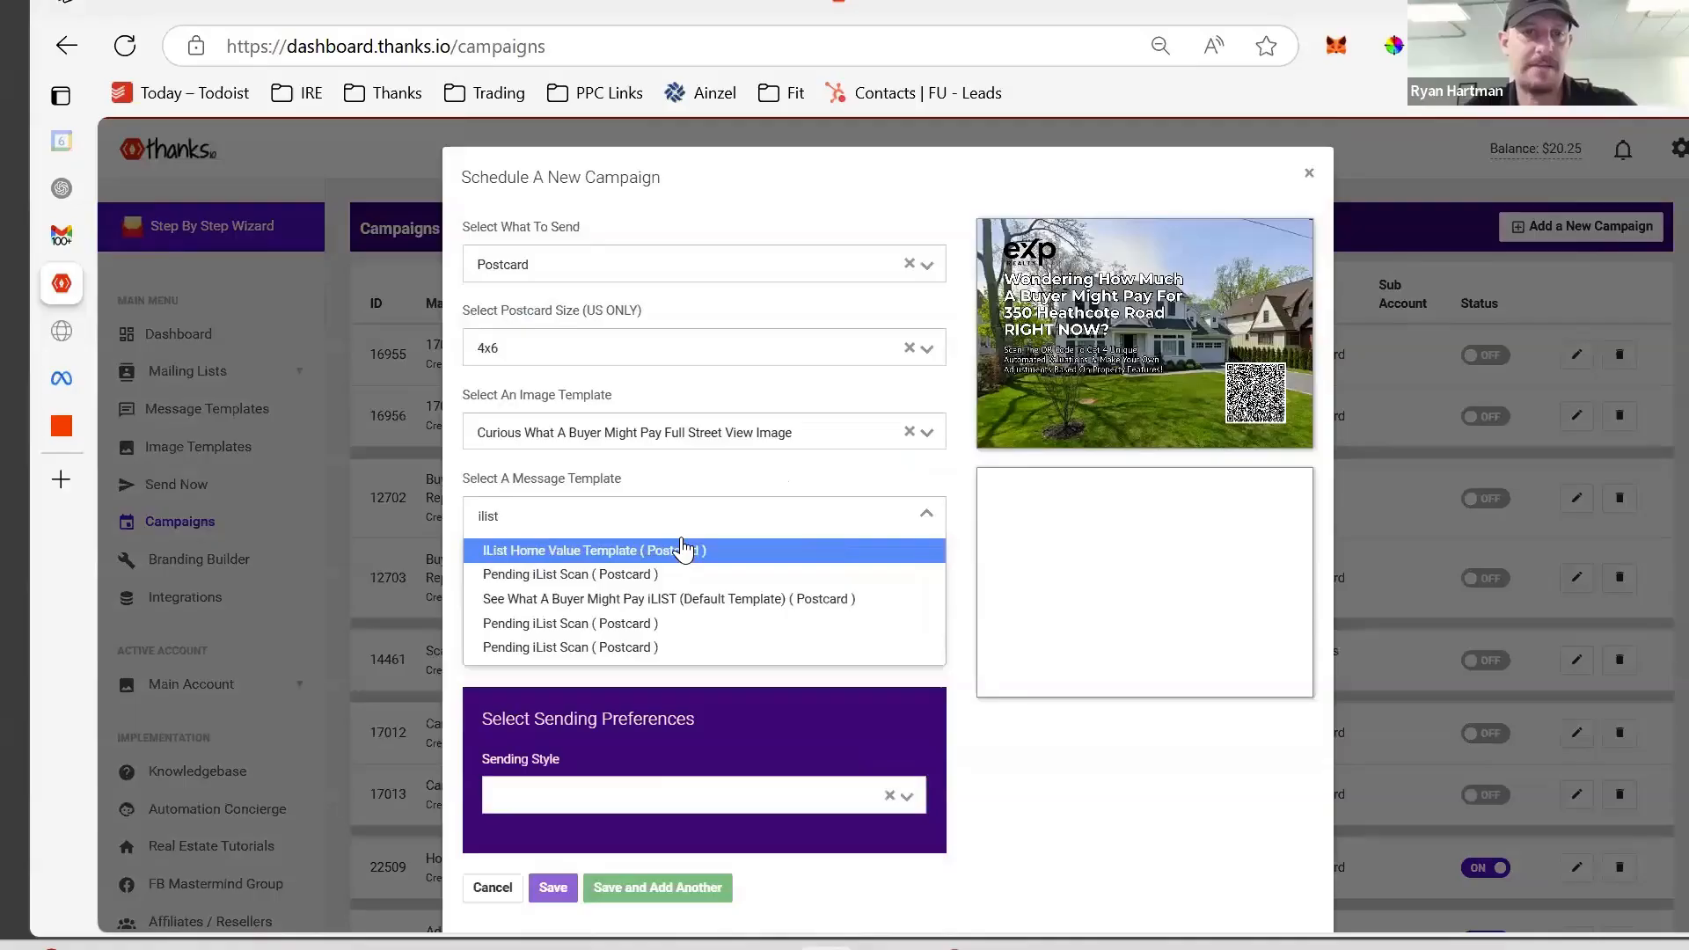
left_click(683, 549)
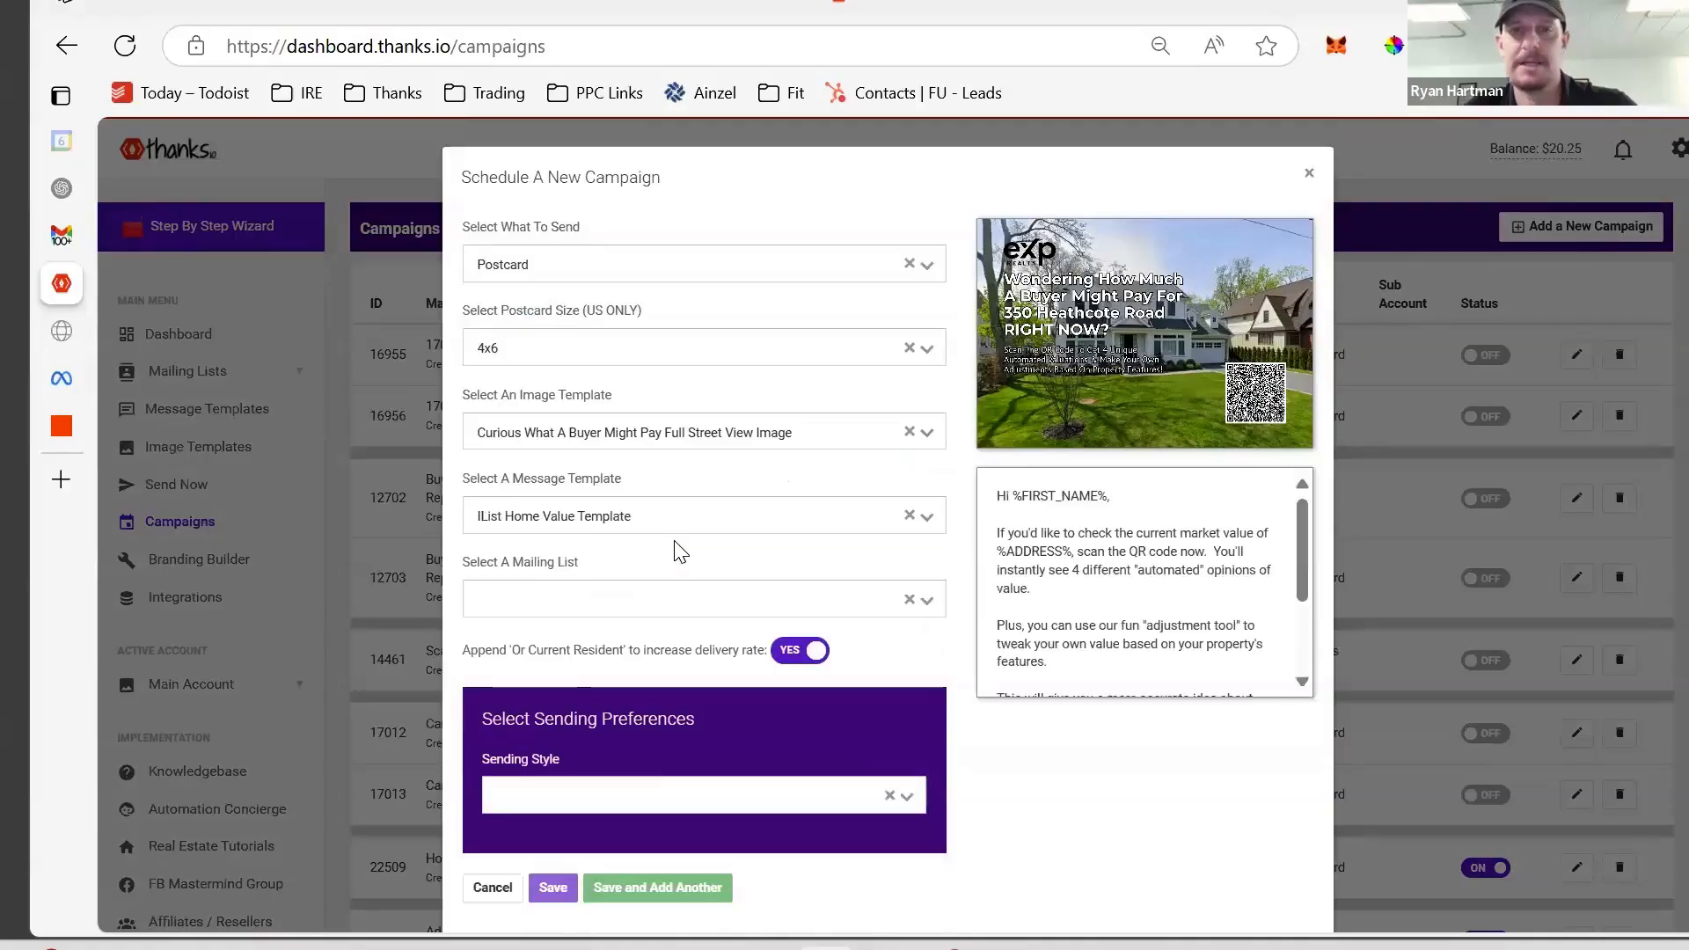
scroll(674, 563, "down", 1)
left_click(669, 557)
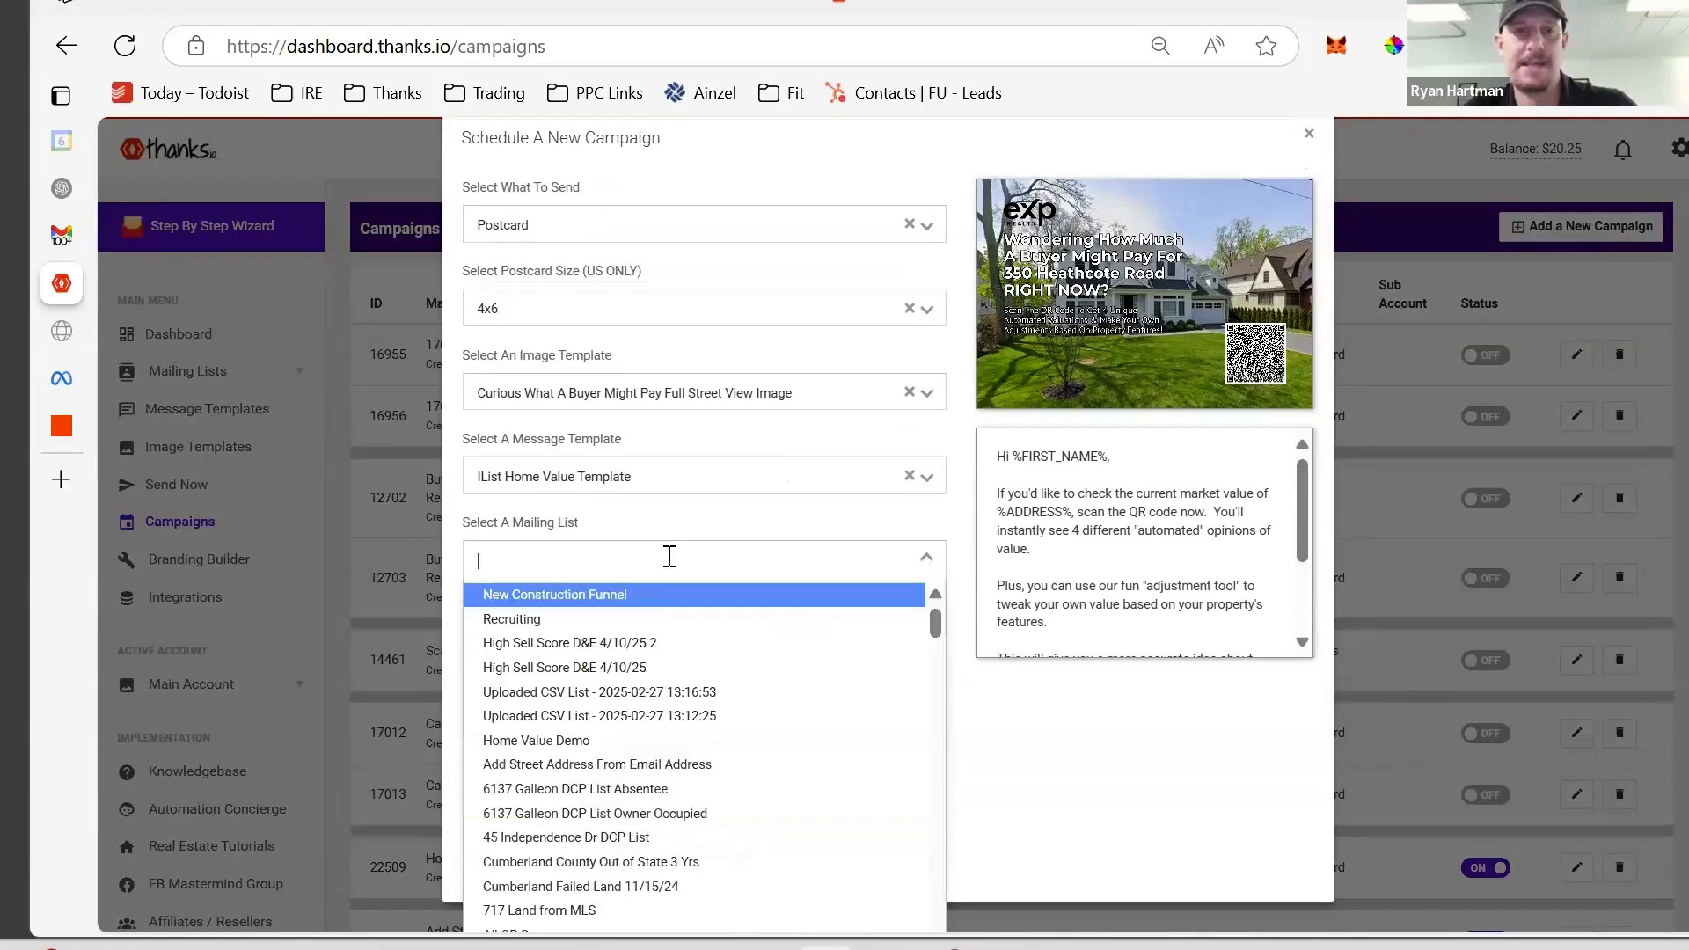
left_click(622, 598)
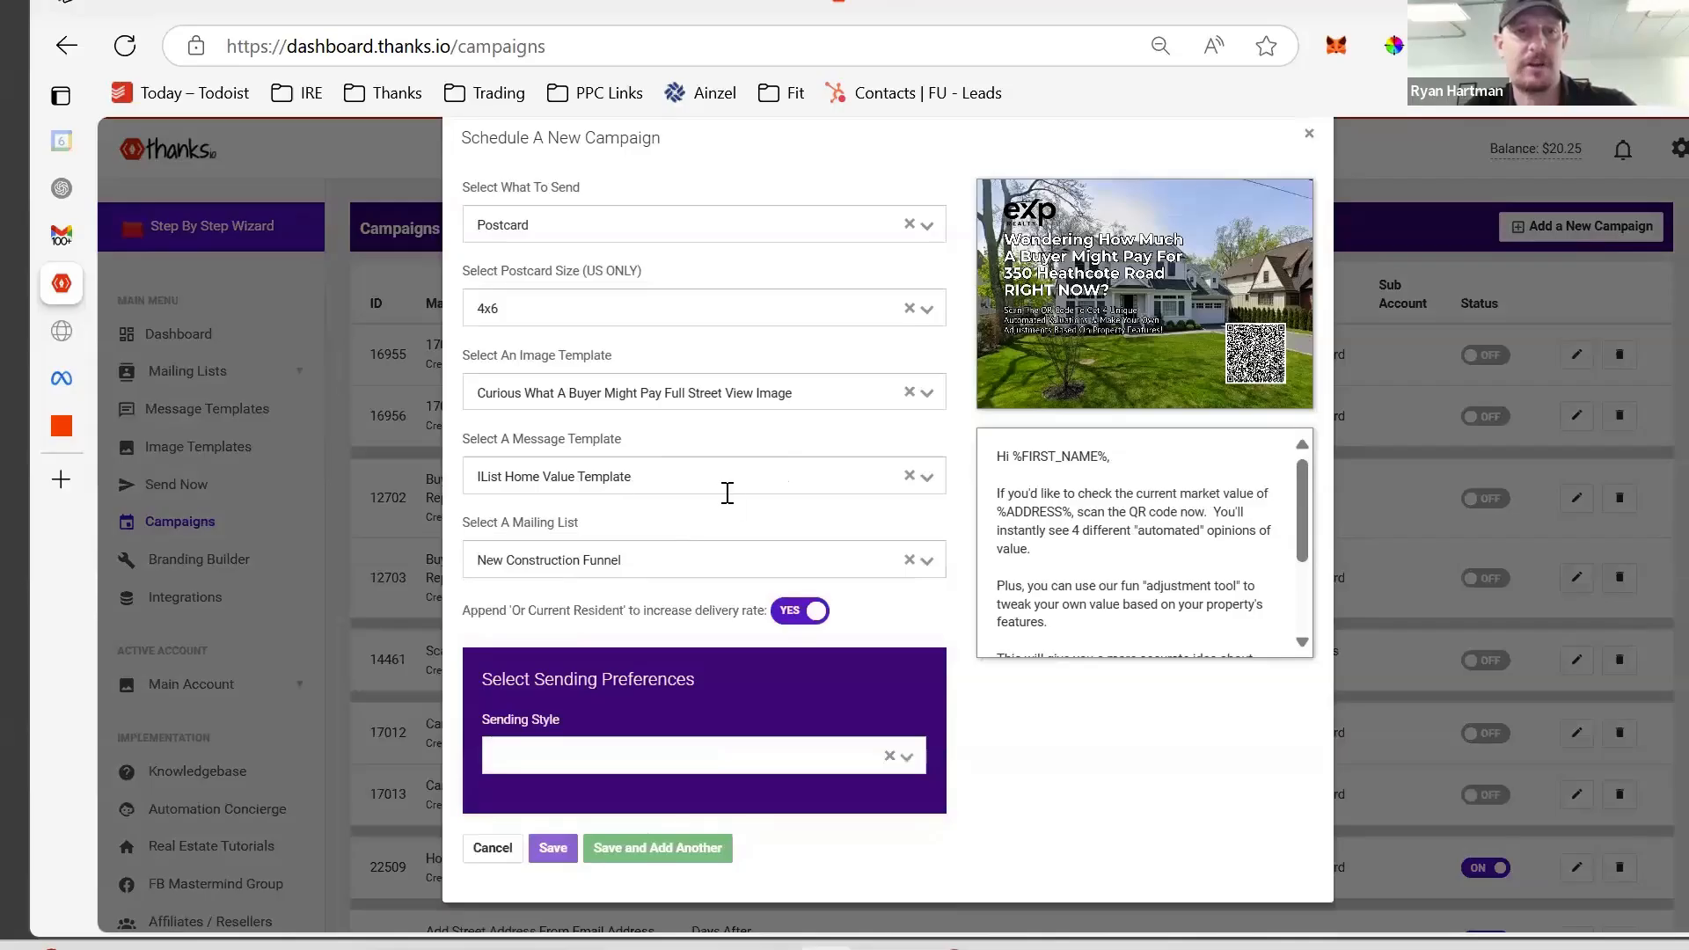
left_click(800, 612)
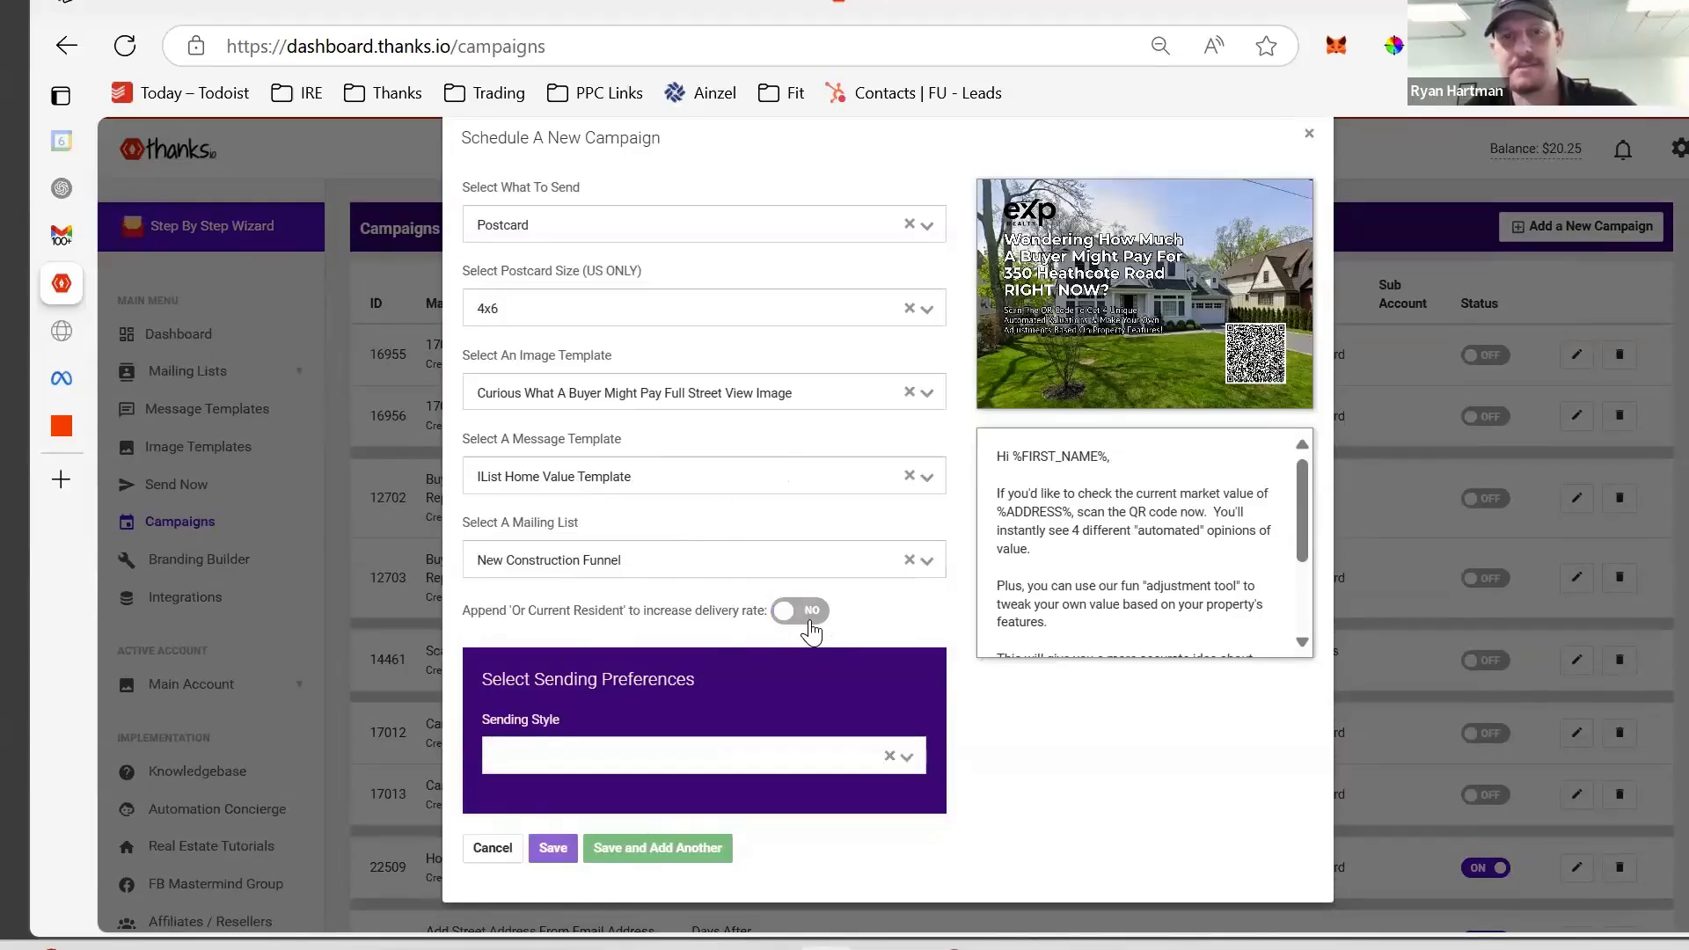
left_click(799, 611)
left_click(720, 754)
scroll(721, 754, "down", 1)
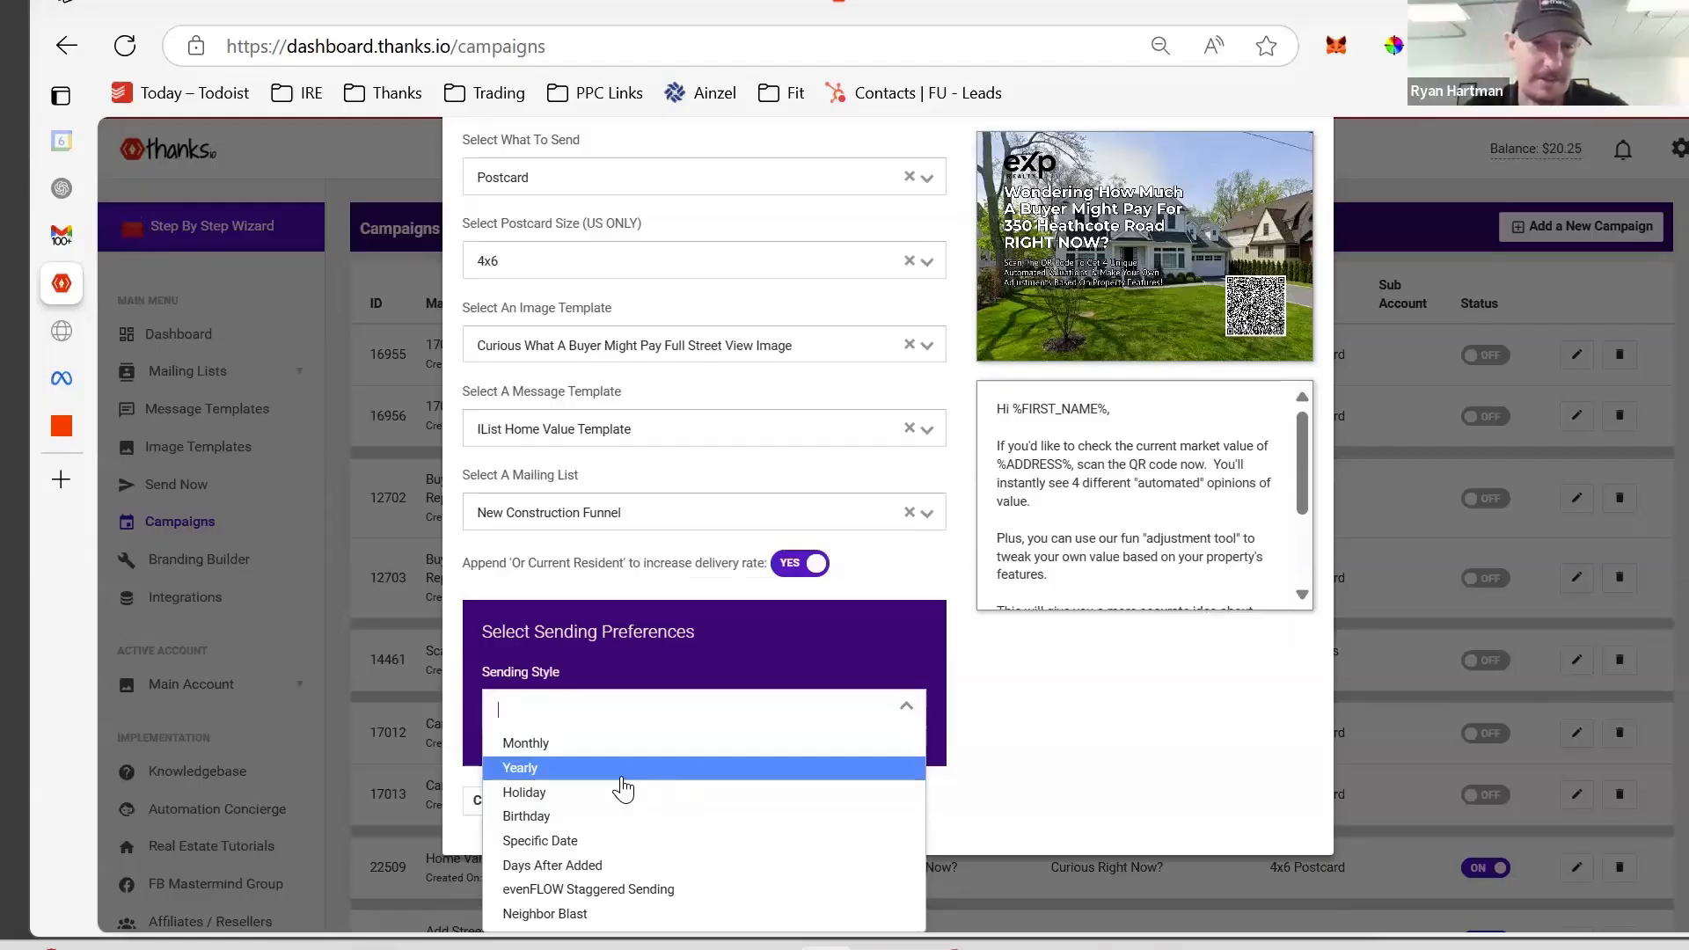
- Try the sending style options, briefly switching to monthly sending starting 1 May 2025
scroll(683, 762, "down", 1)
scroll(794, 648, "up", 1)
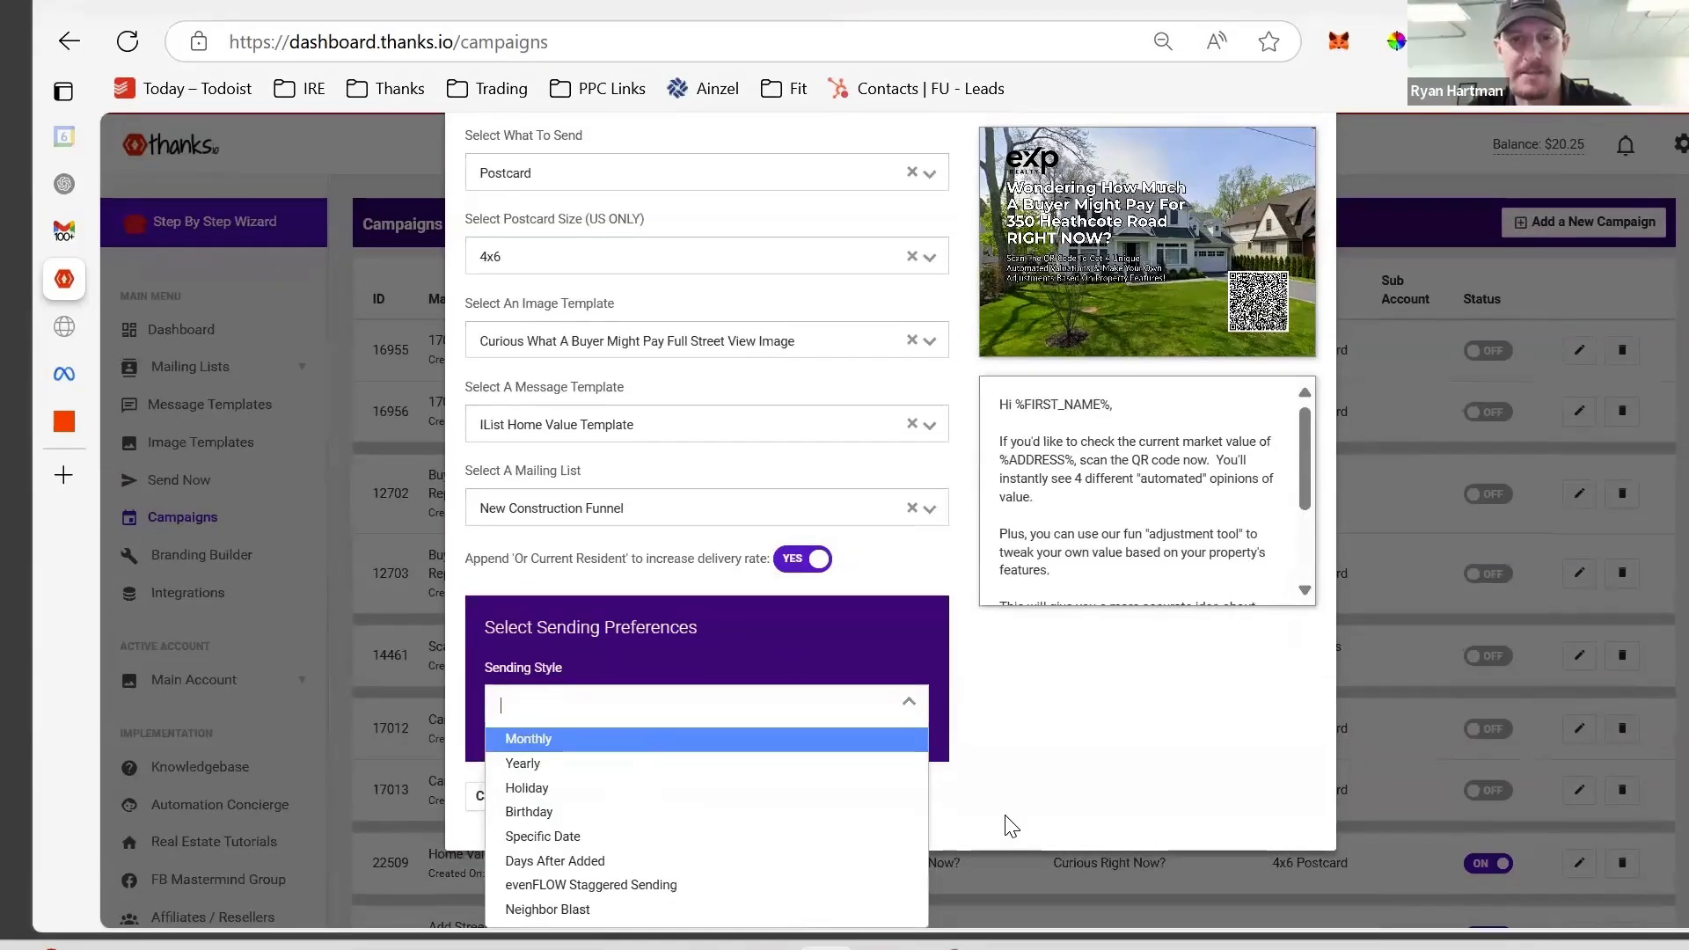
left_click(546, 869)
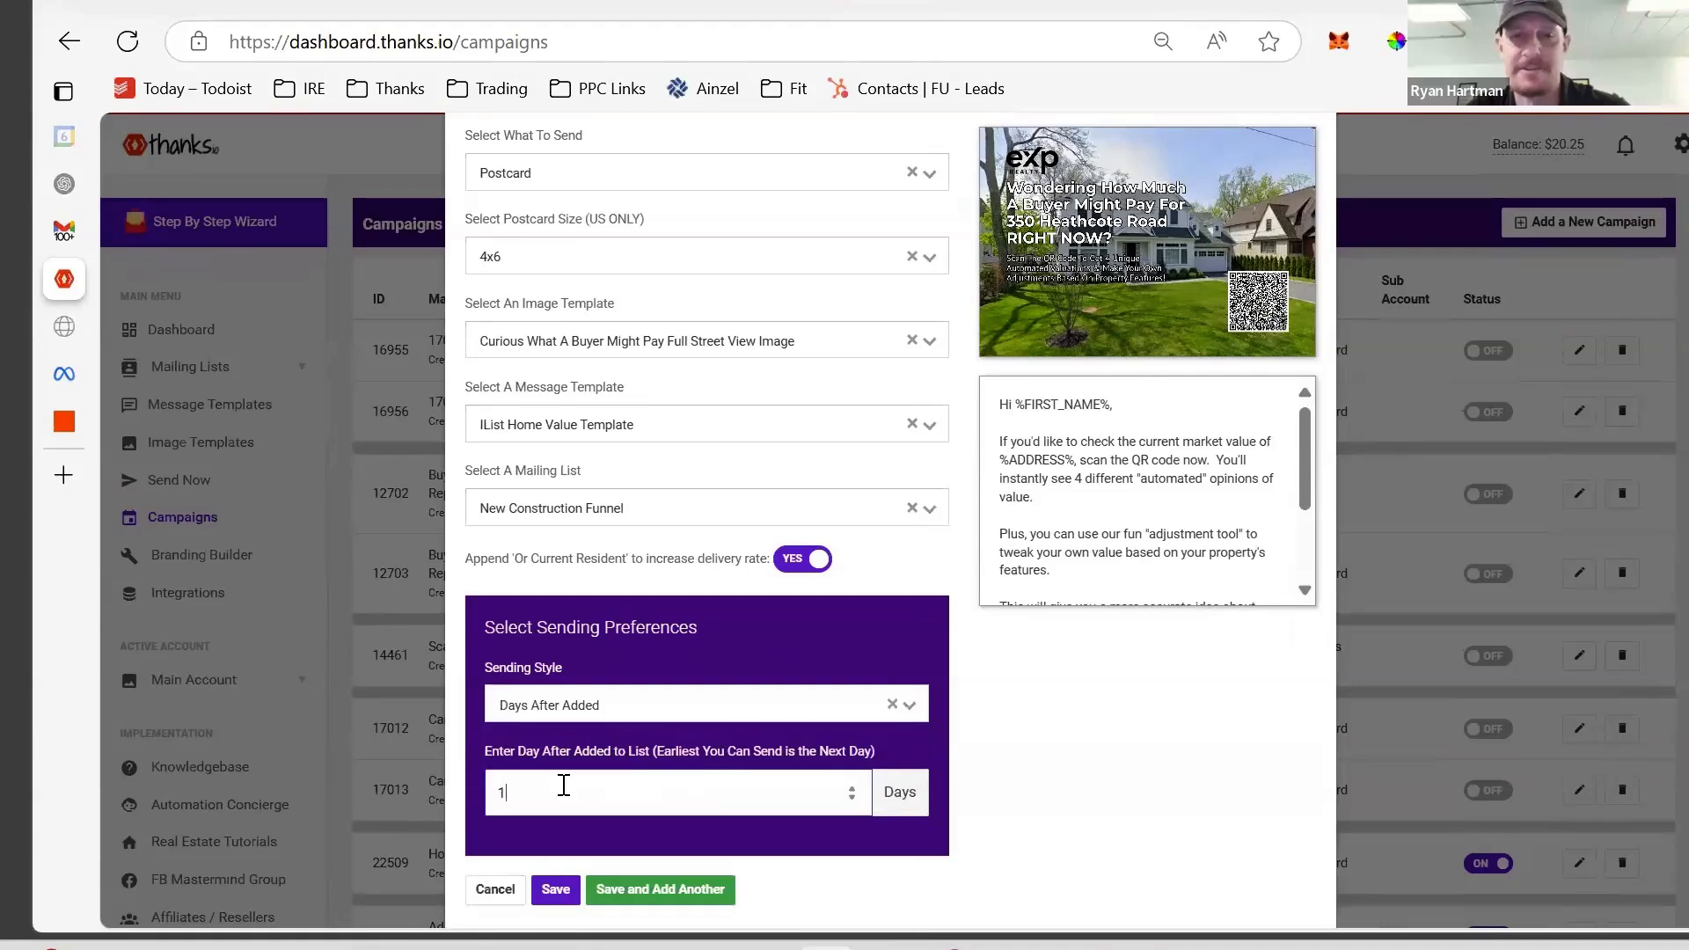
left_click(603, 704)
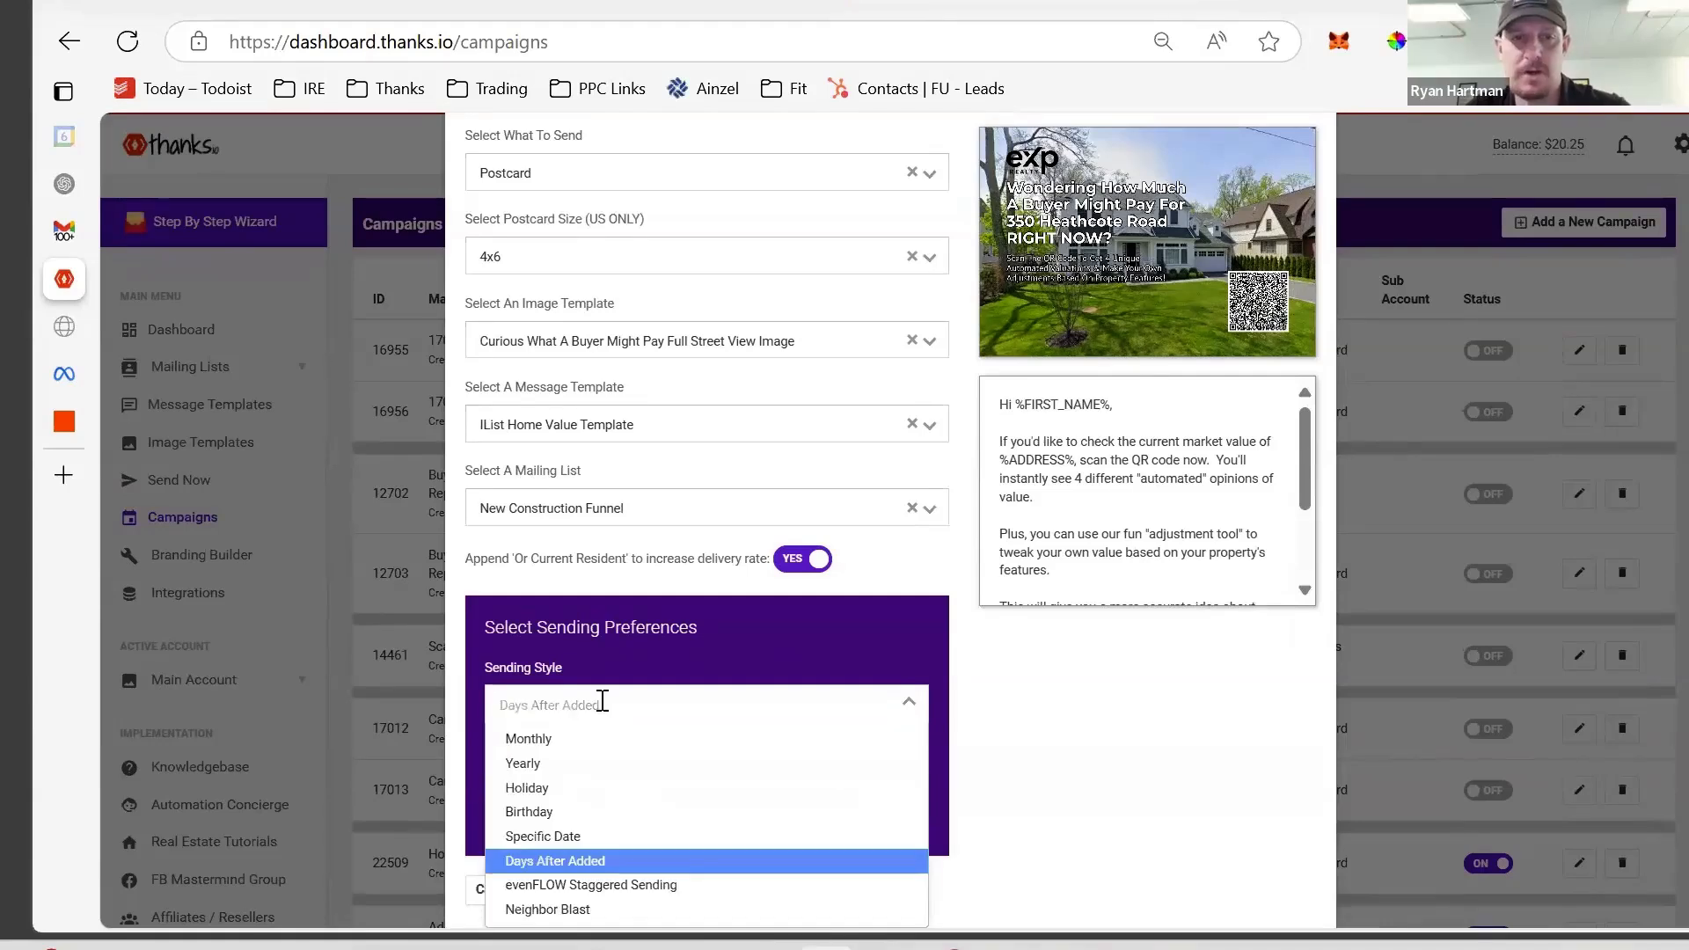
left_click(547, 739)
left_click(567, 781)
scroll(563, 781, "down", 2)
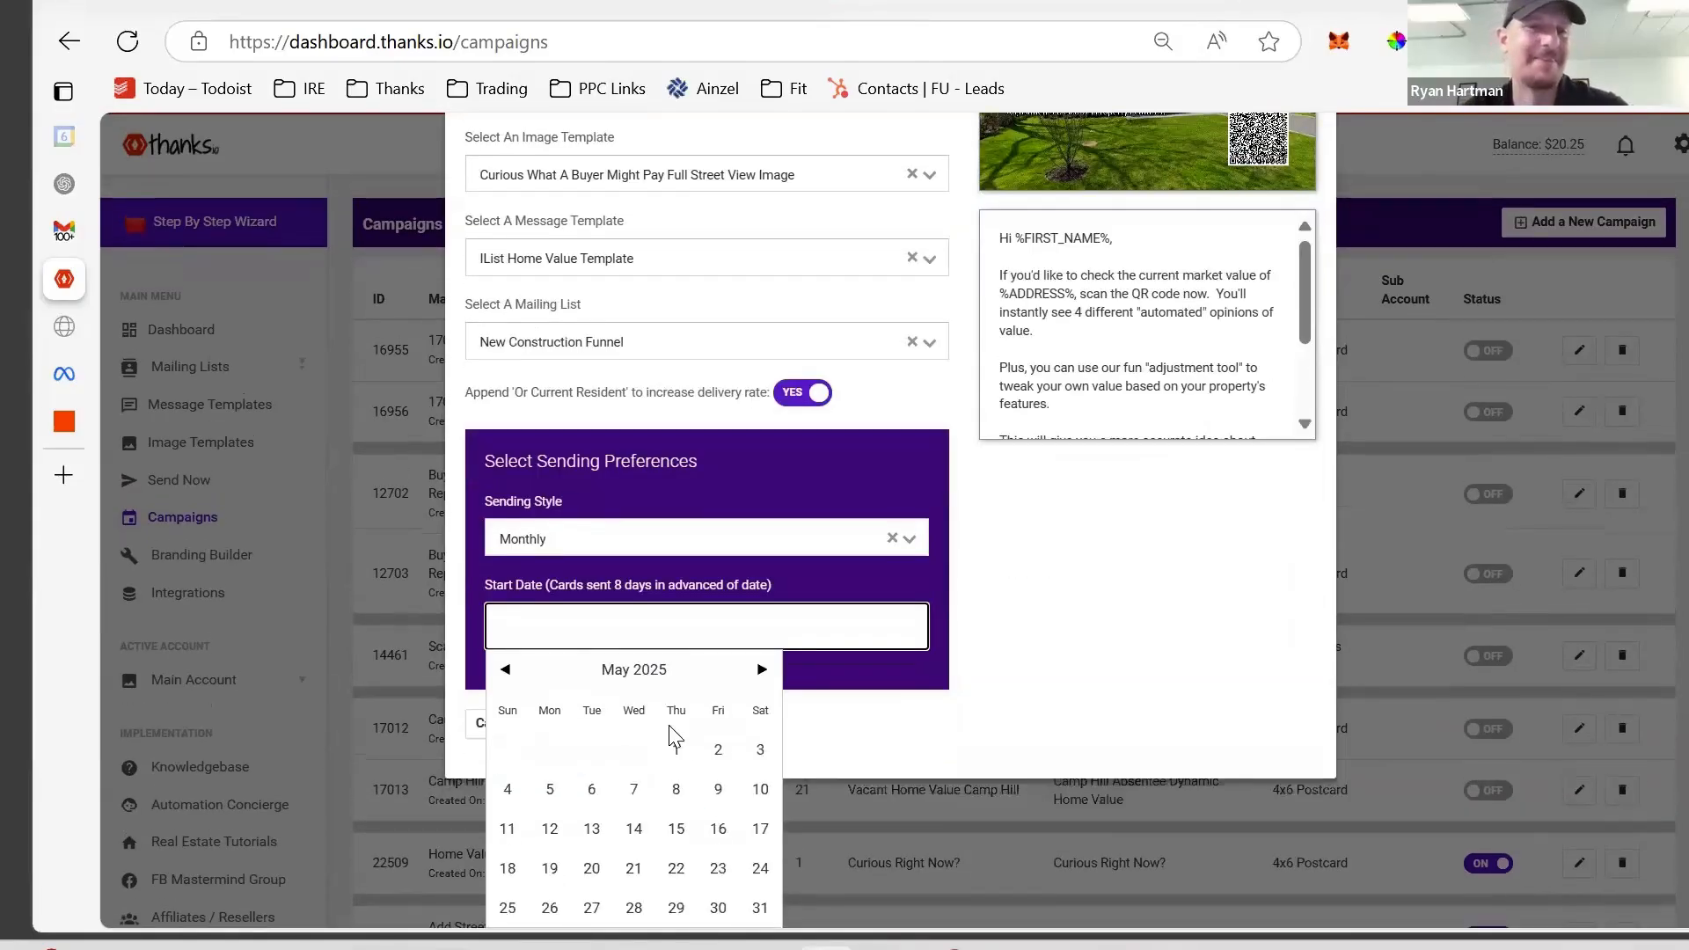
left_click(675, 748)
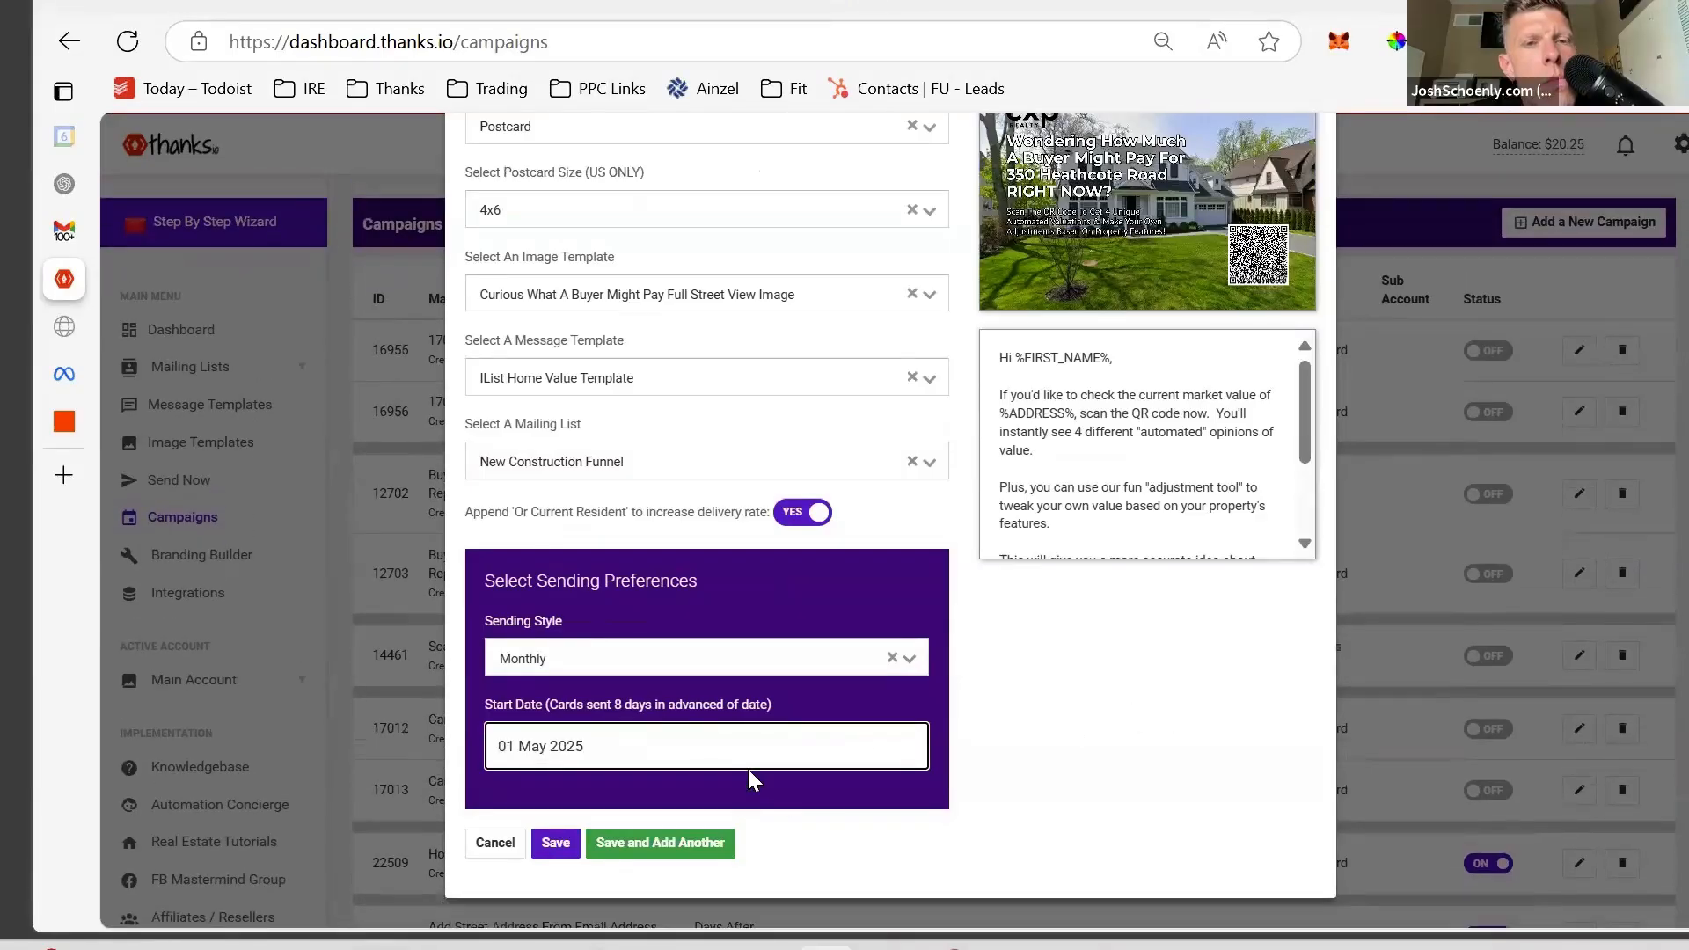
- Set sending to 1 day after added, save the campaign and confirm Start Campaign!
left_click(666, 659)
left_click(599, 818)
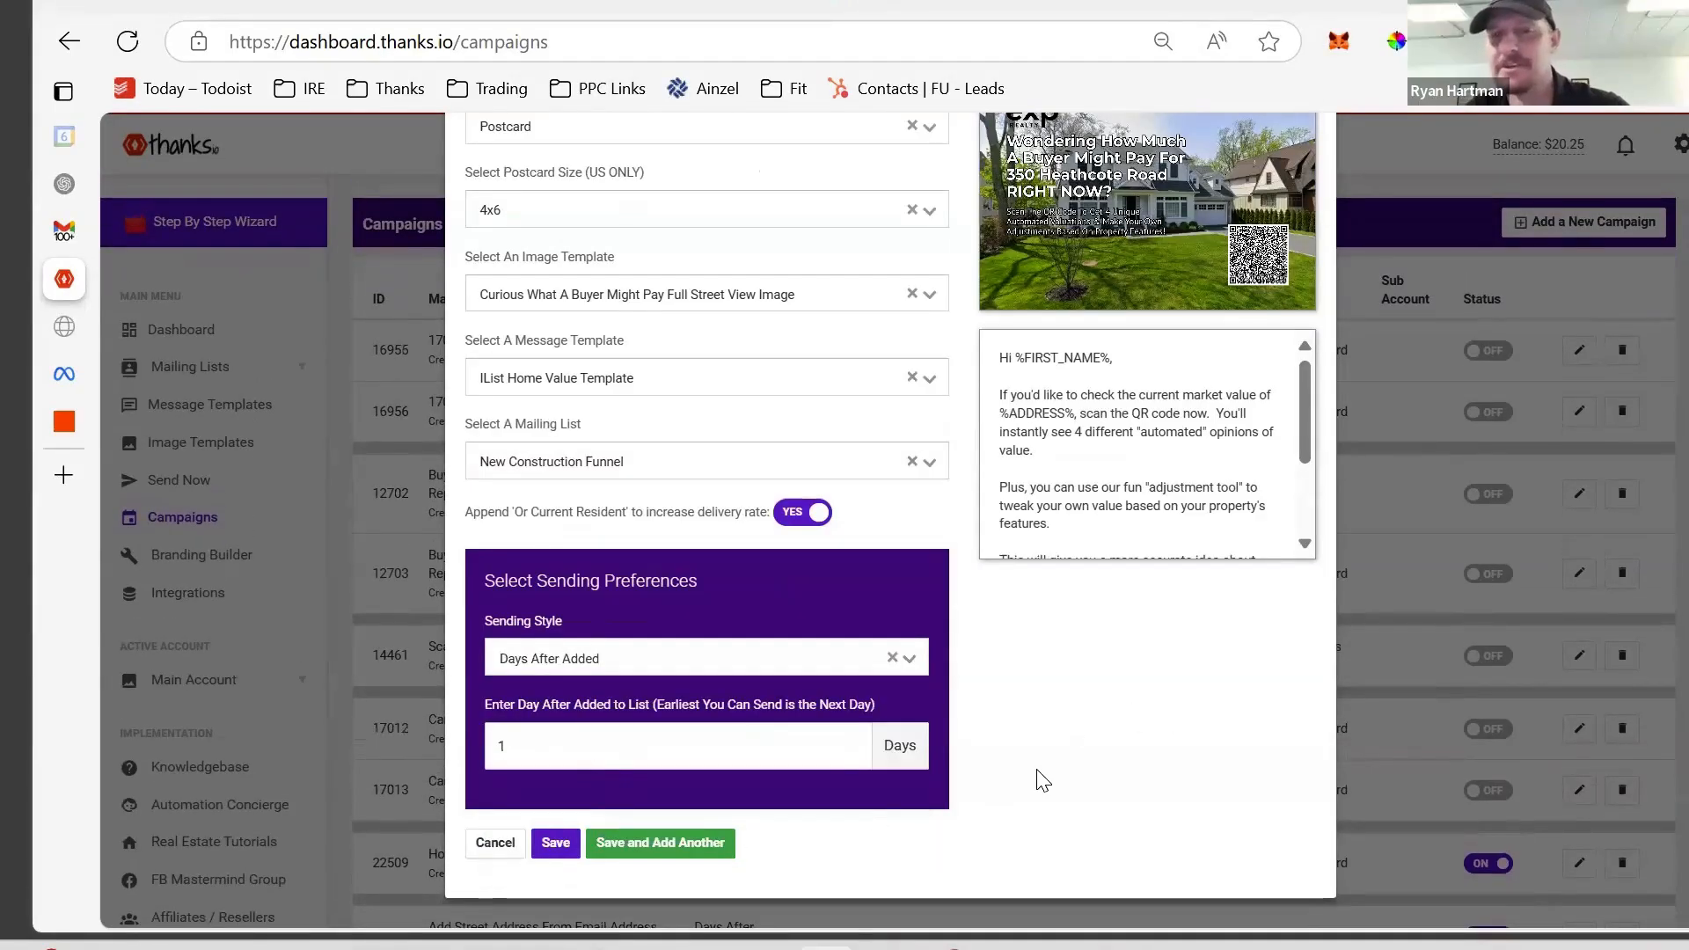
left_click(555, 842)
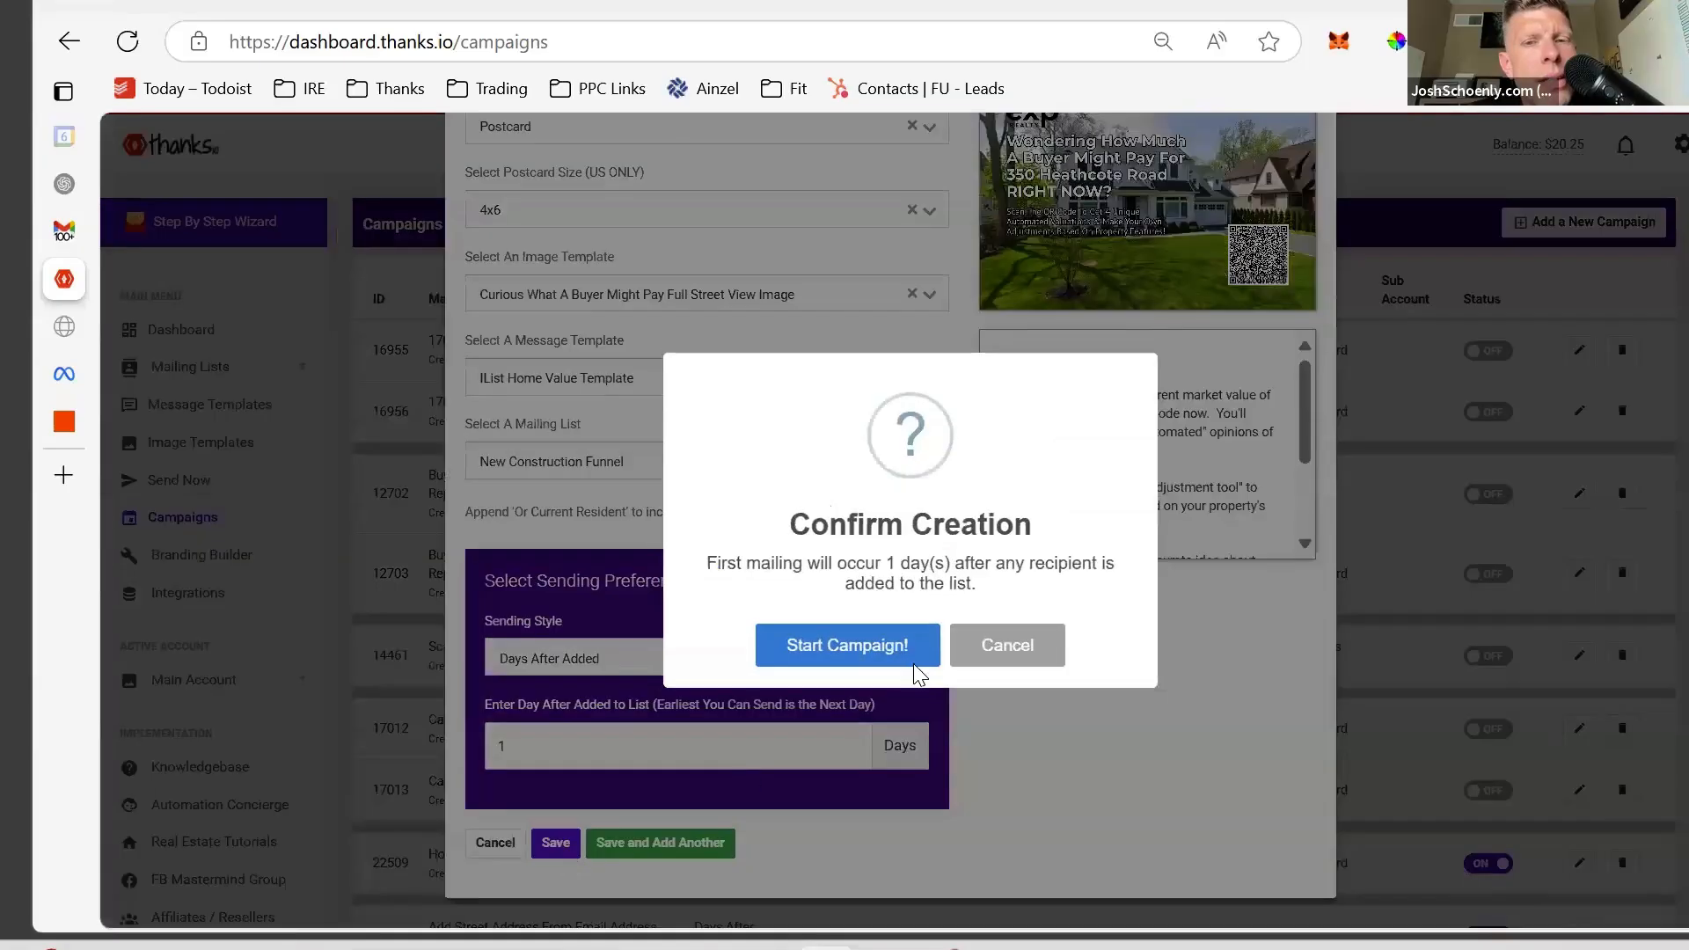
left_click(914, 663)
scroll(1182, 503, "up", 4)
- Scroll the campaigns list to confirm New Construction Funnel campaign 25801 is switched on
scroll(1182, 503, "up", 10)
scroll(1182, 503, "down", 3)
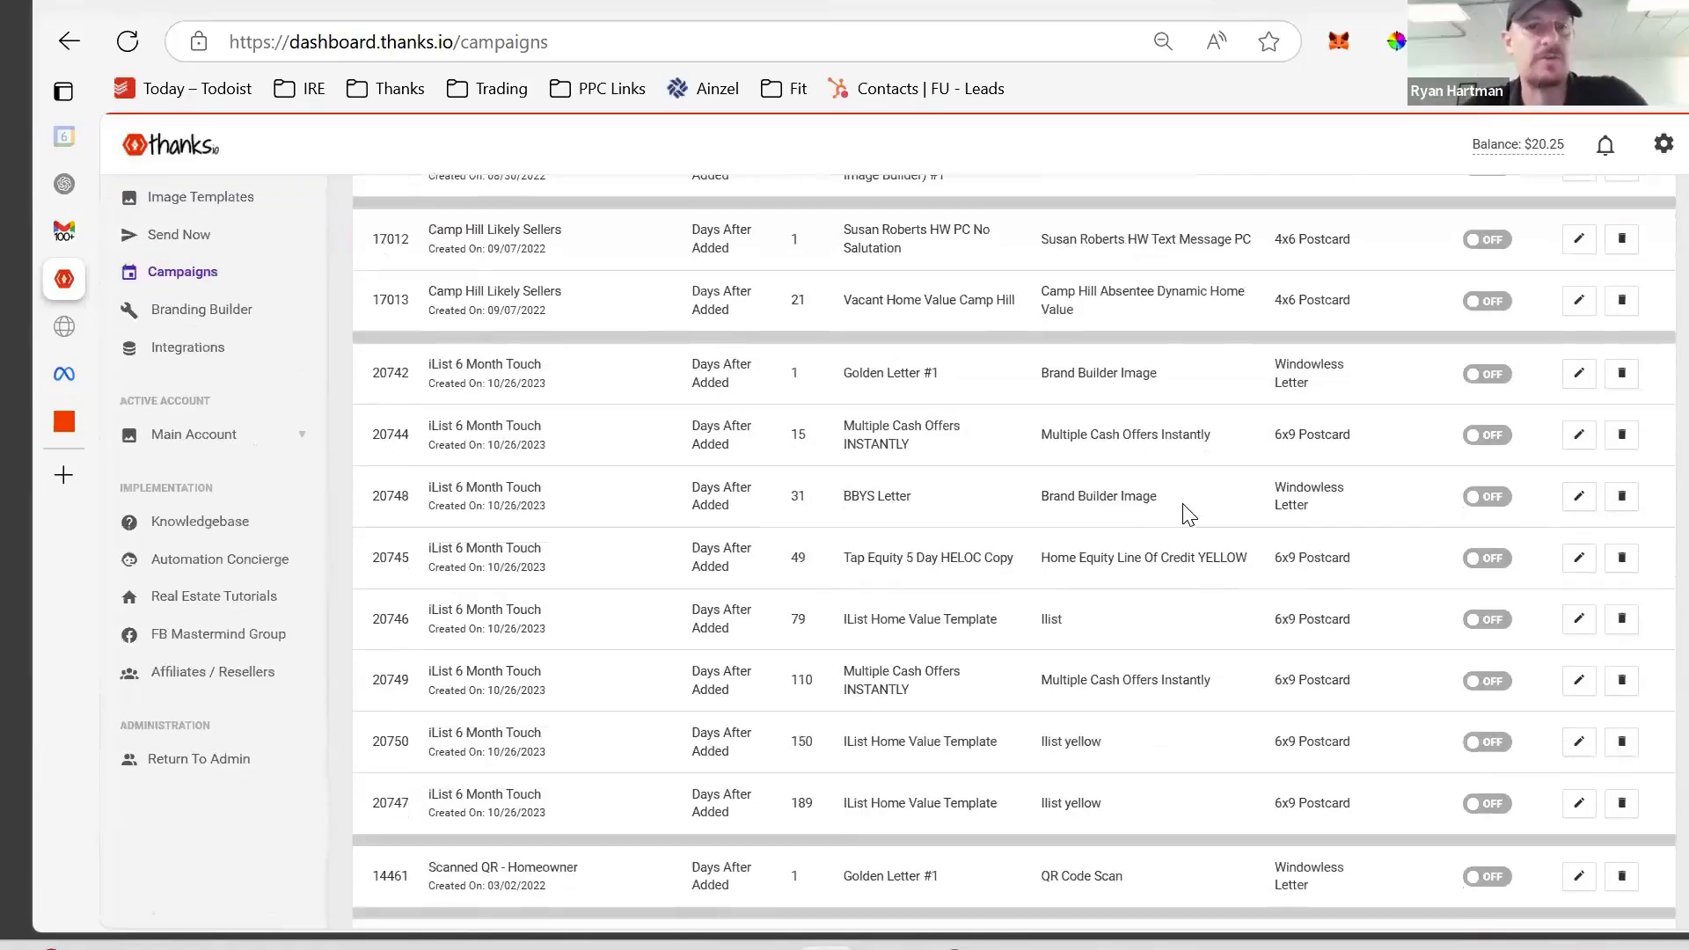
scroll(1187, 515, "down", 2)
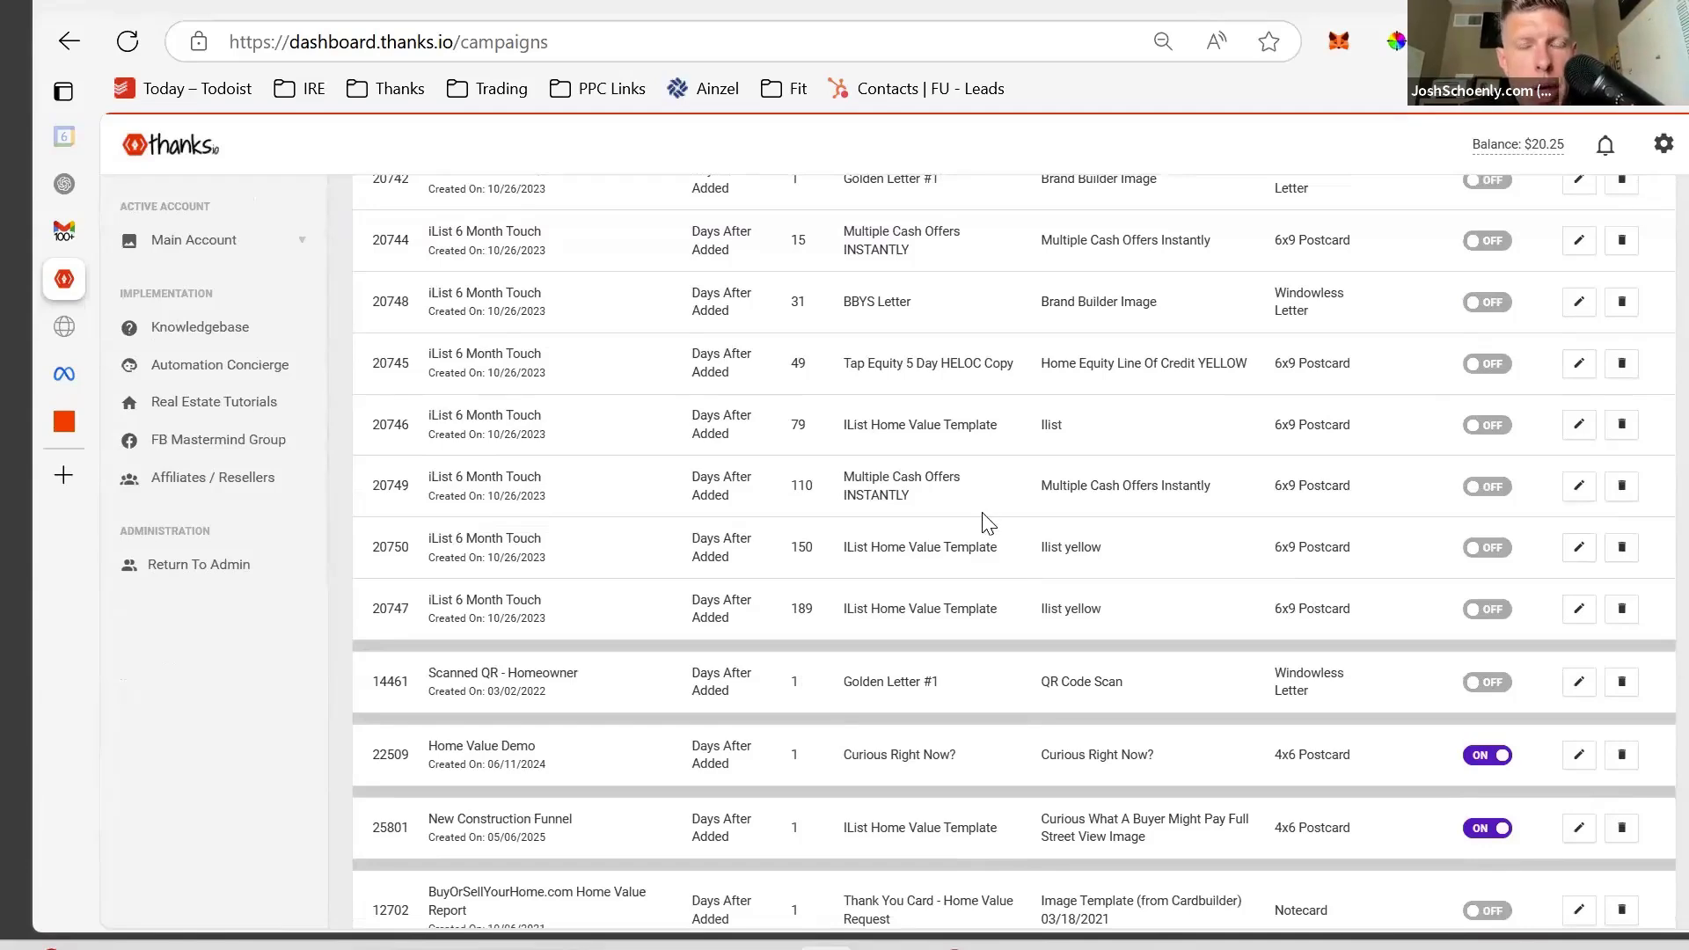
scroll(987, 522, "down", 10)
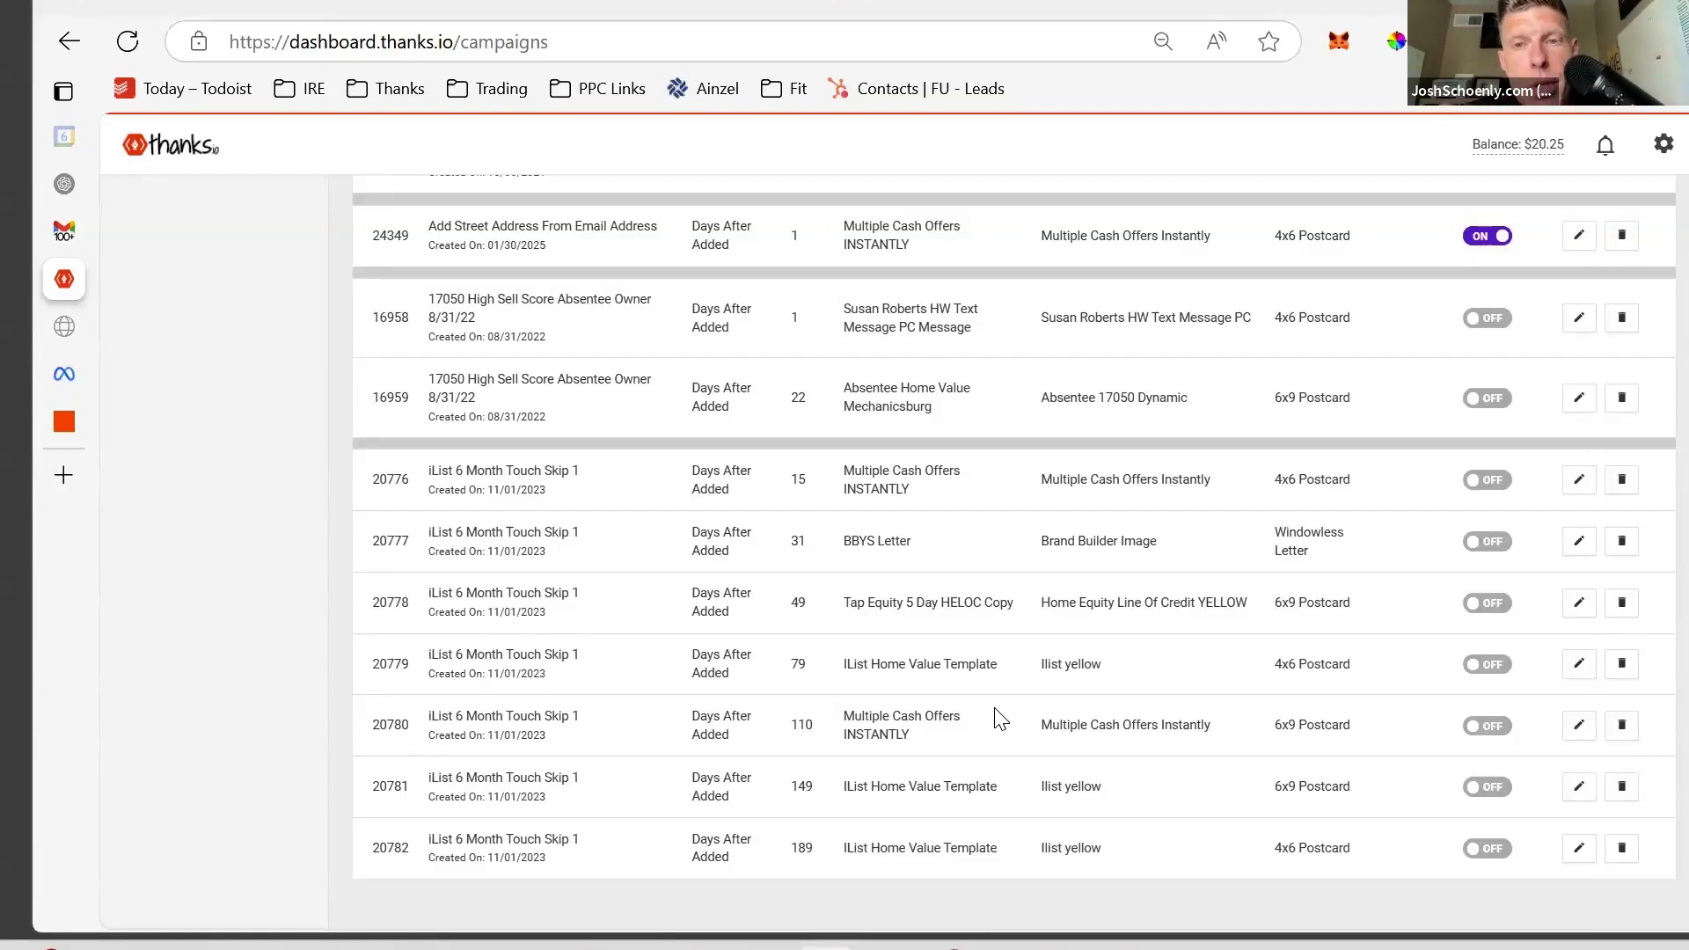
scroll(862, 414, "up", 10)
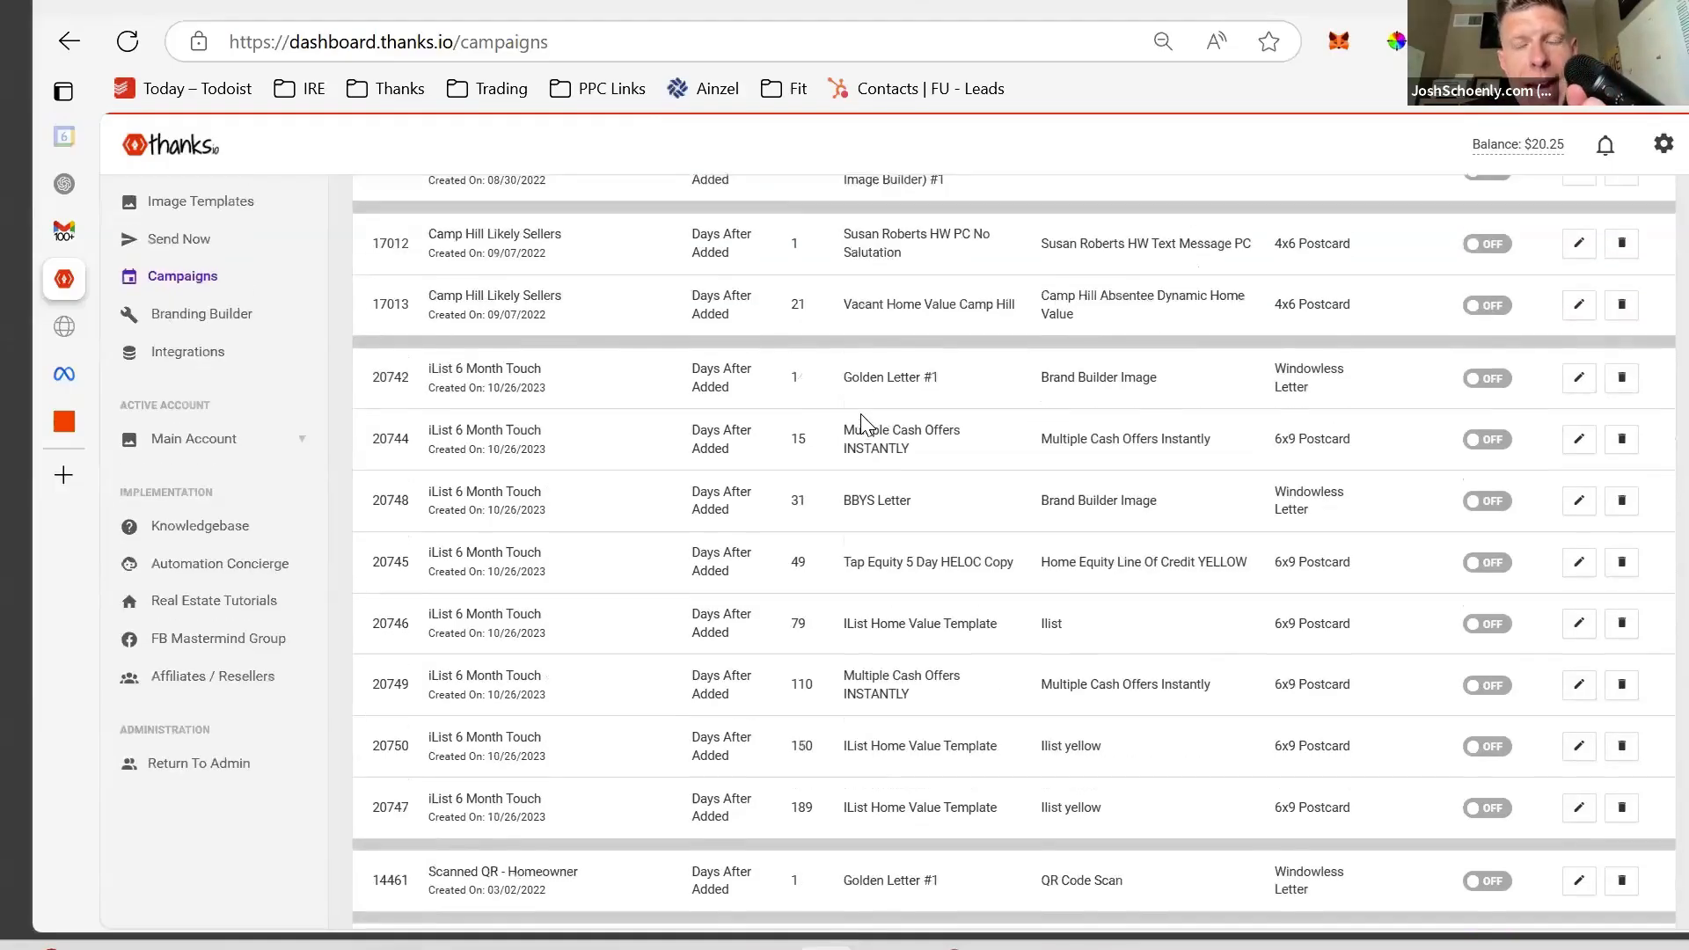
scroll(862, 413, "down", 15)
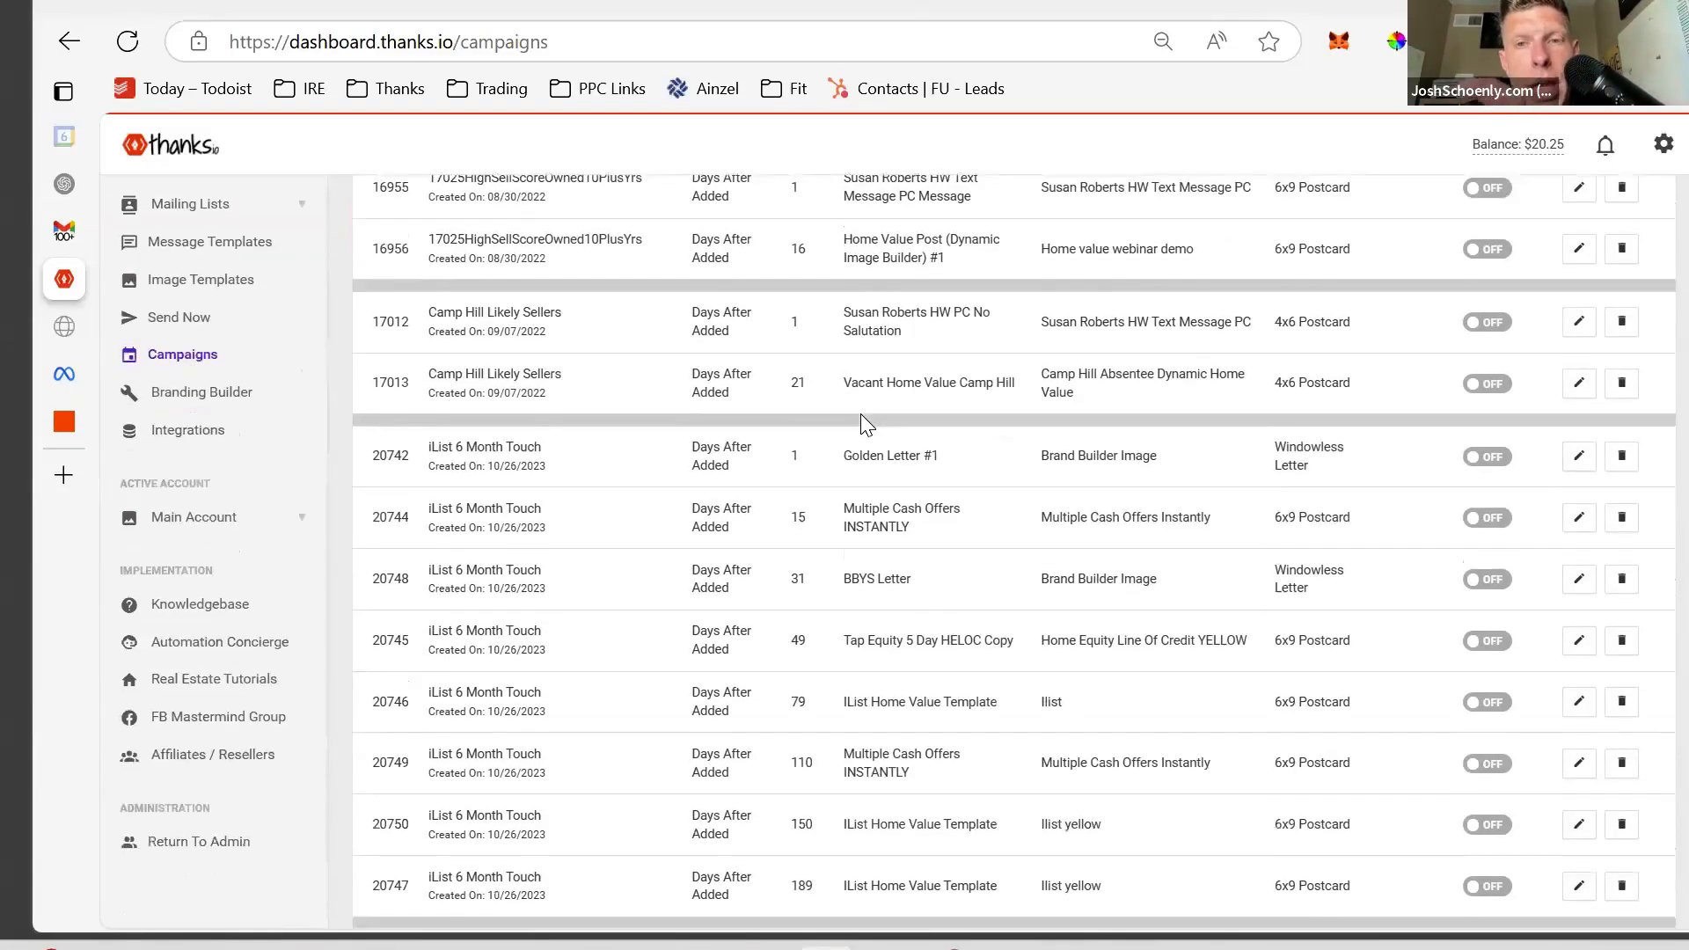
scroll(861, 414, "down", 5)
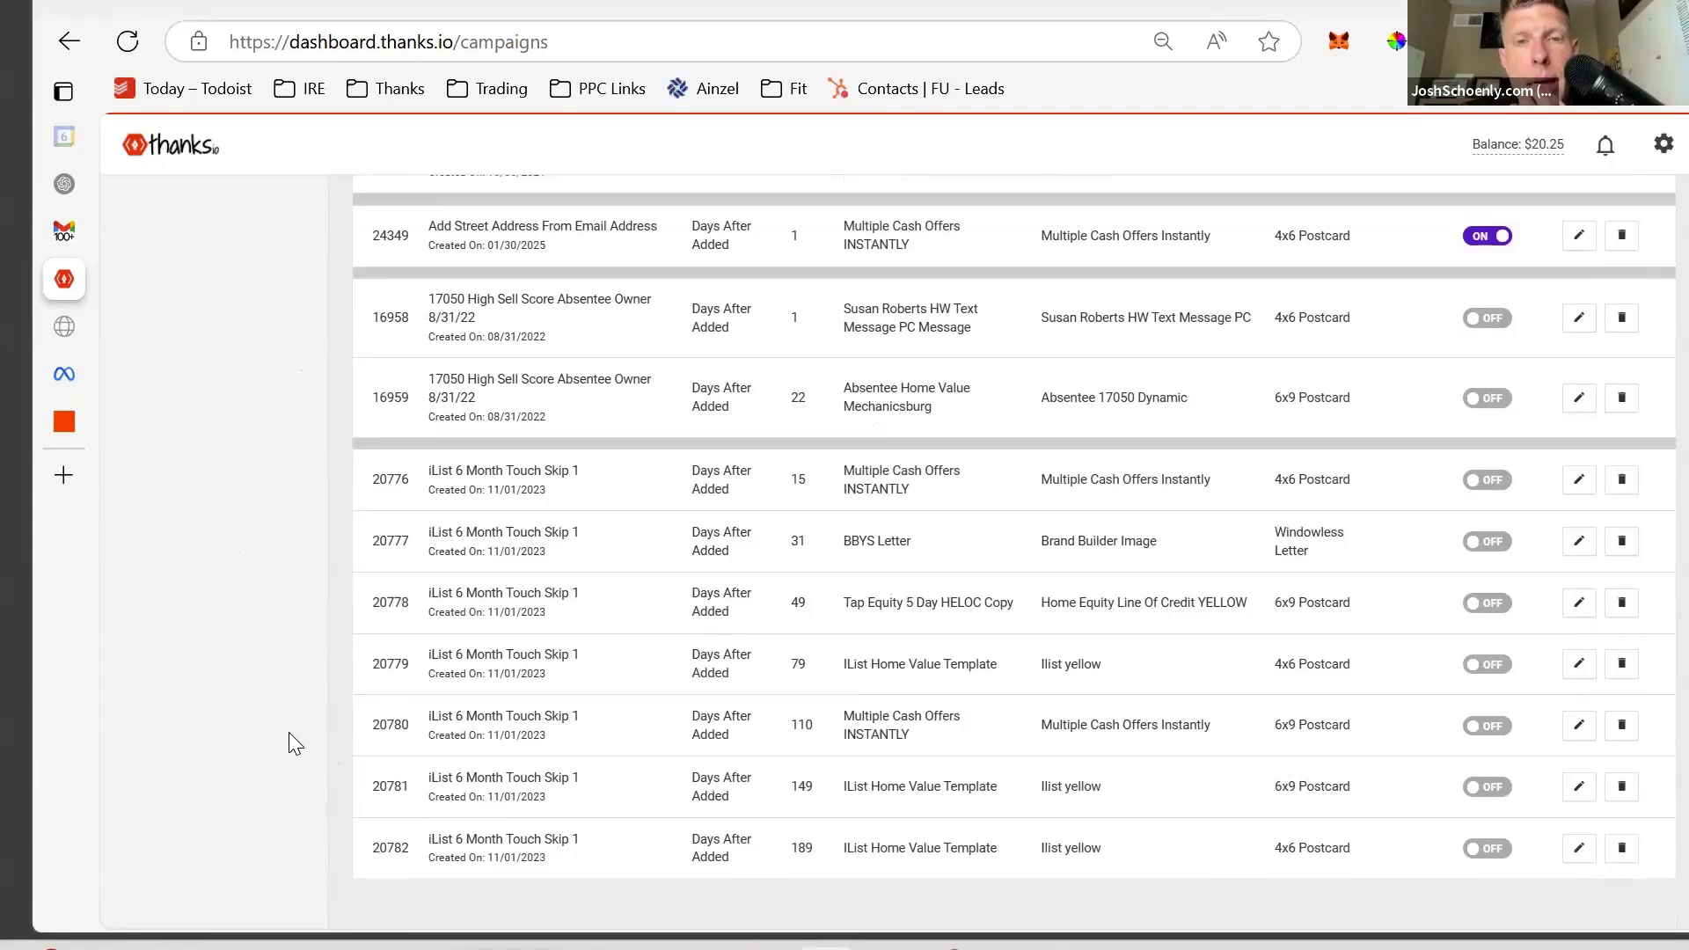
scroll(400, 472, "up", 20)
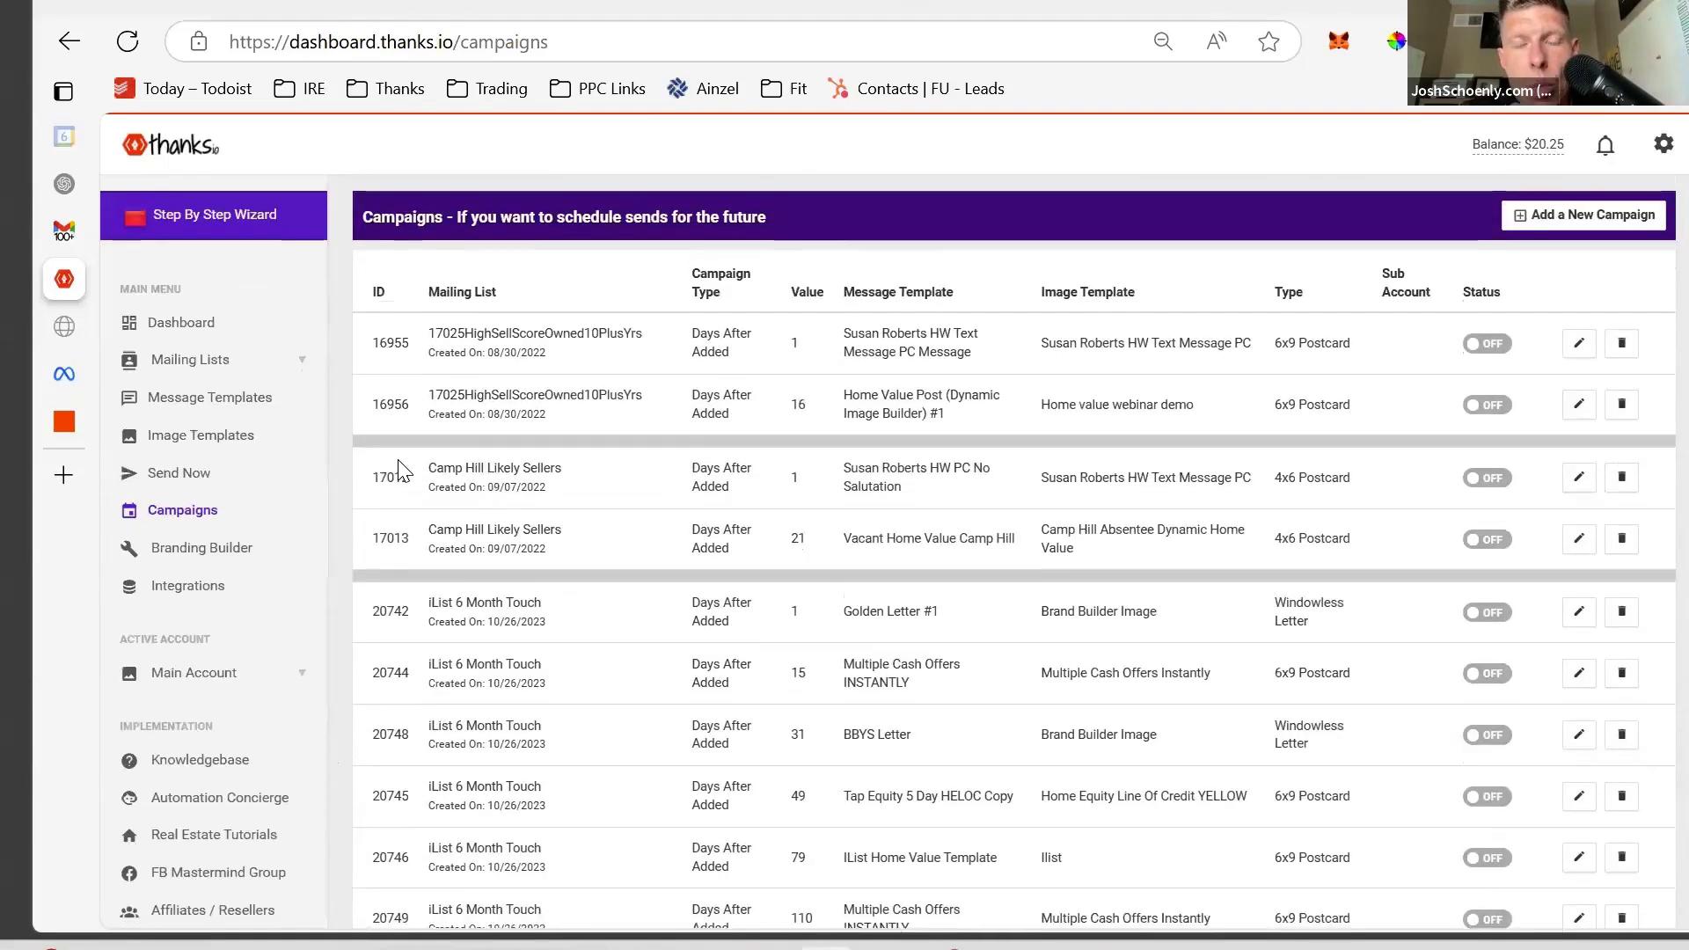
scroll(400, 472, "down", 2)
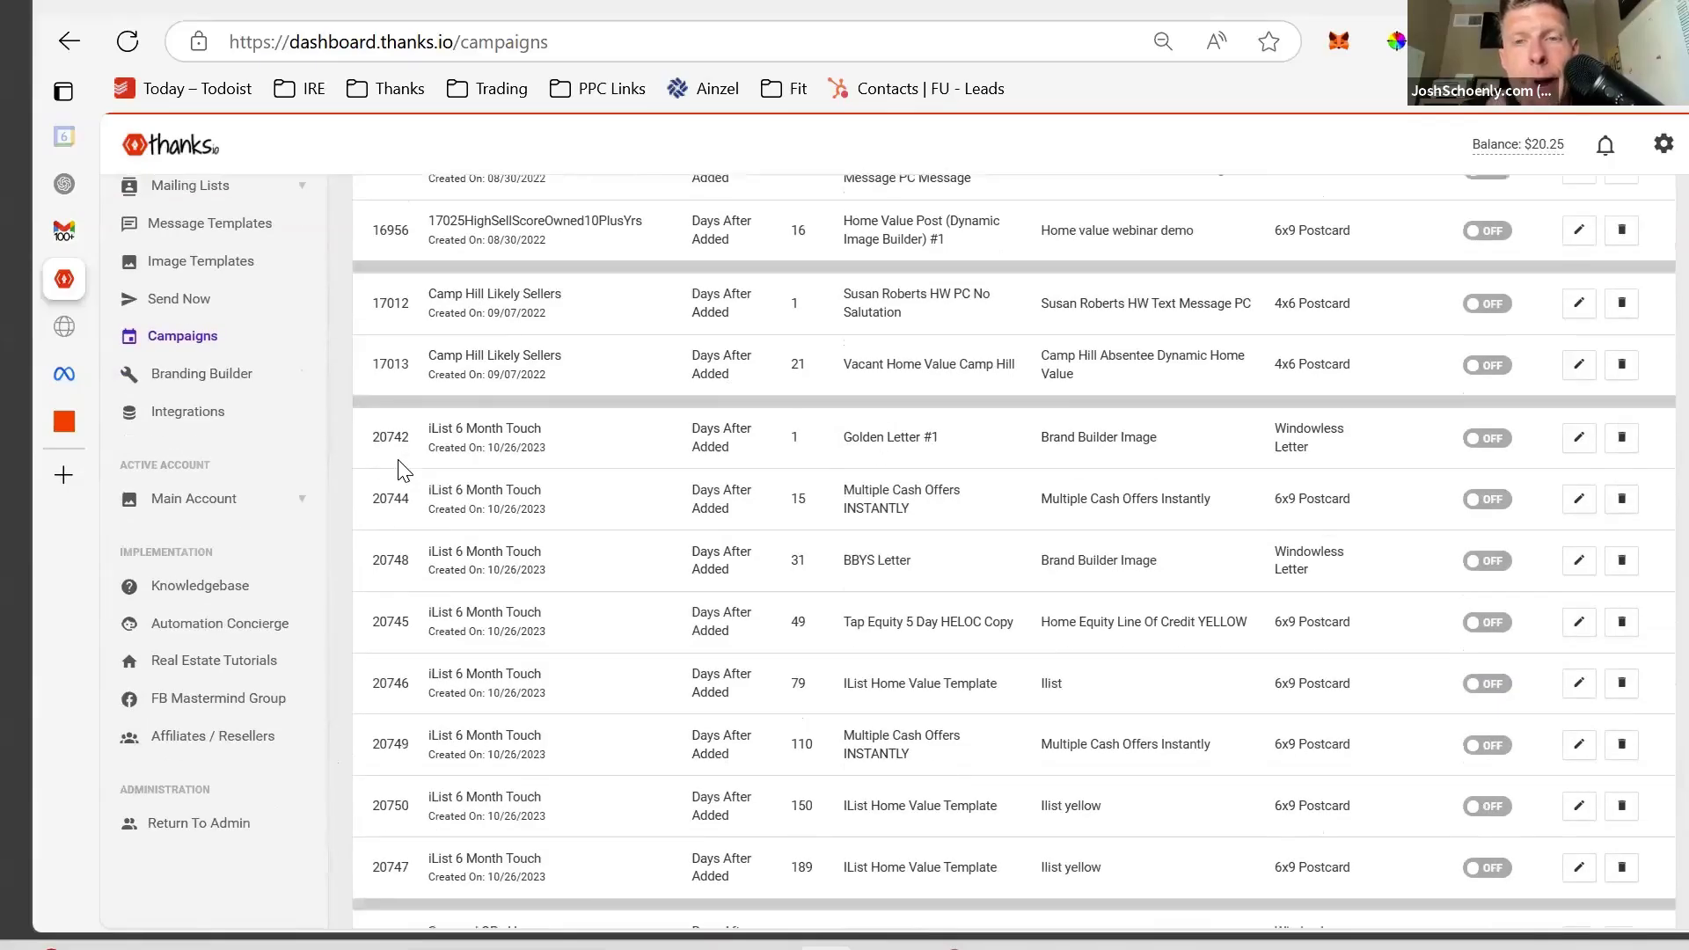
scroll(397, 460, "down", 5)
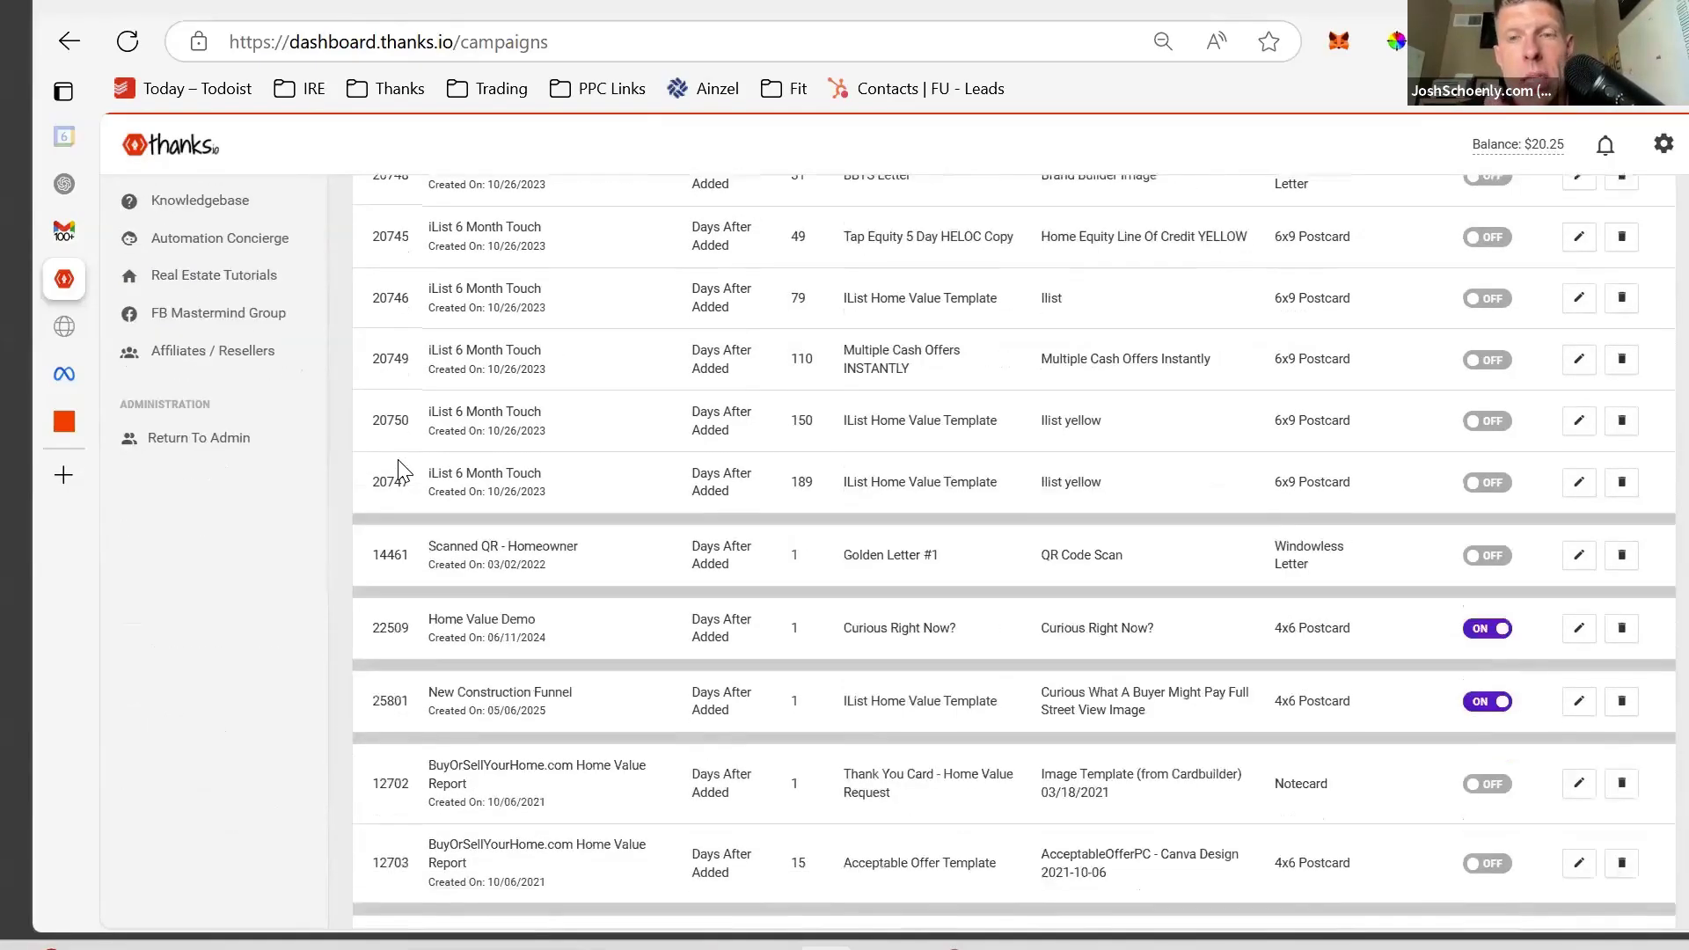
scroll(398, 459, "down", 1)
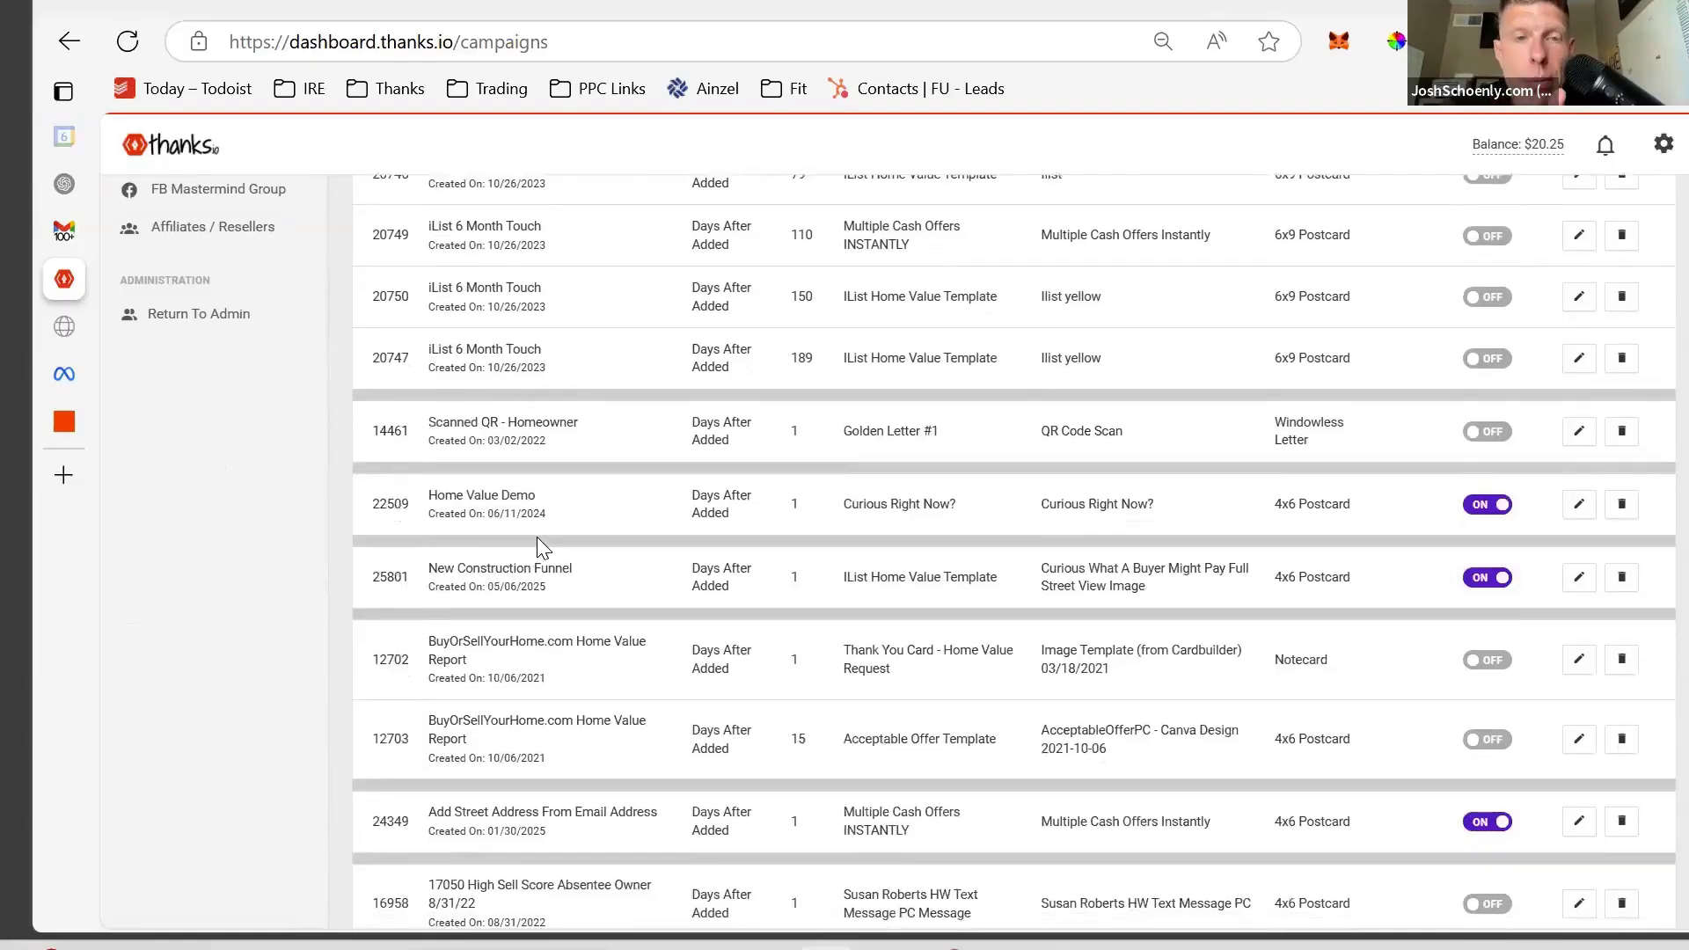
left_click_drag(570, 591, 430, 567)
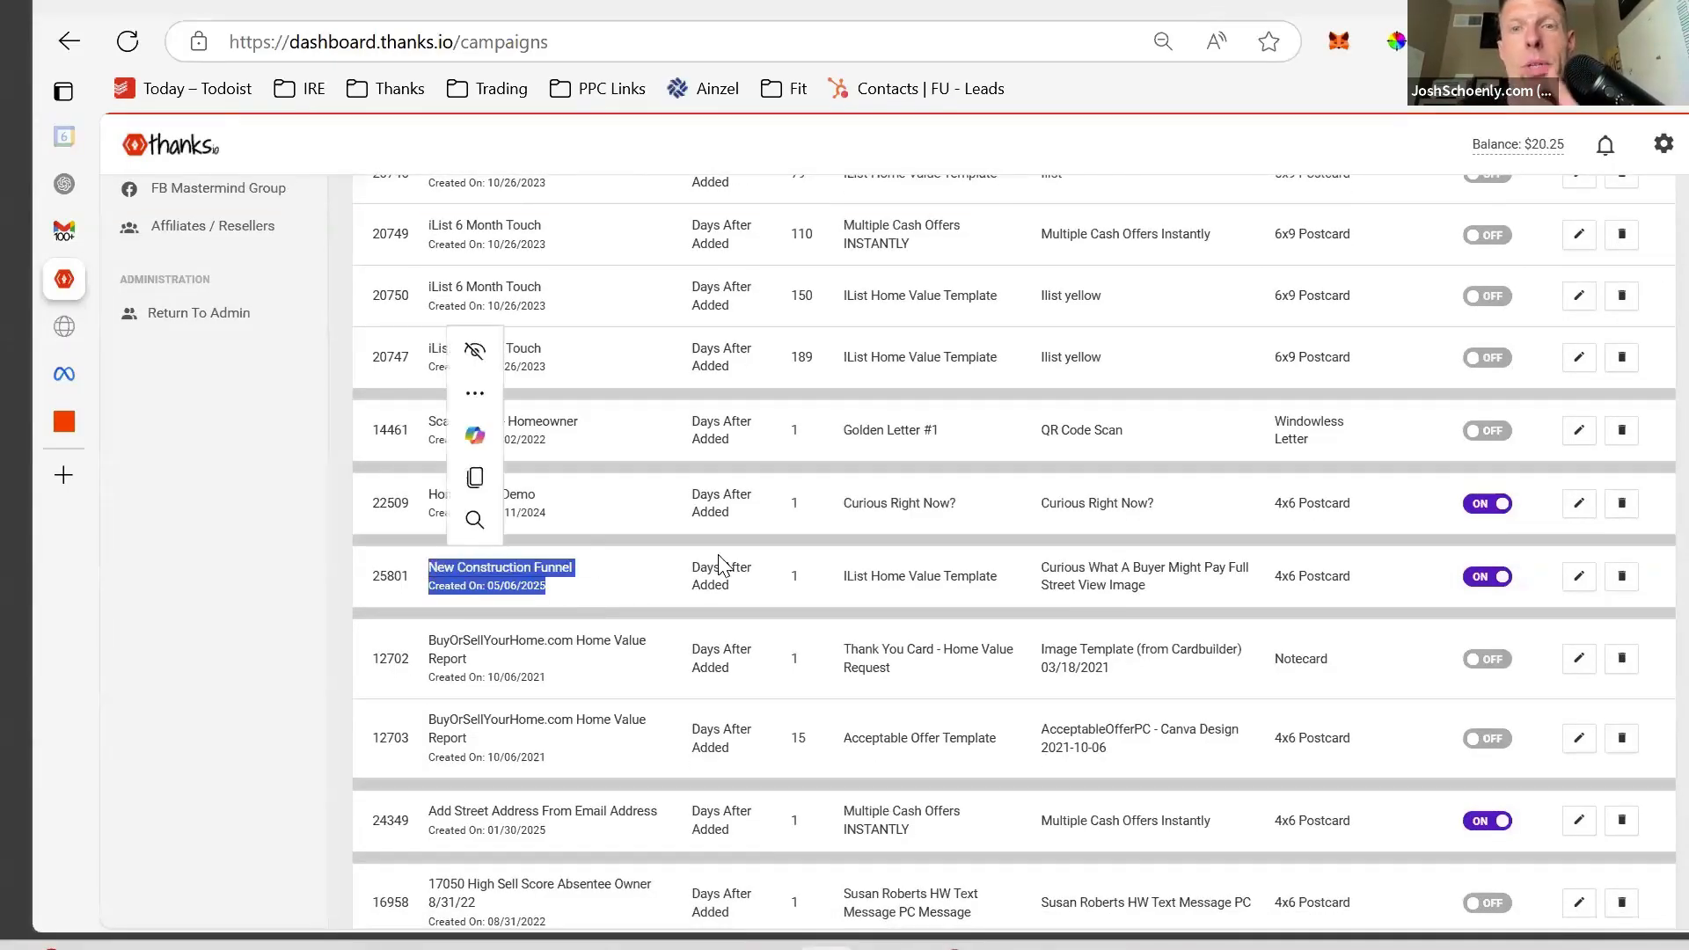
left_click_drag(1005, 538, 1201, 595)
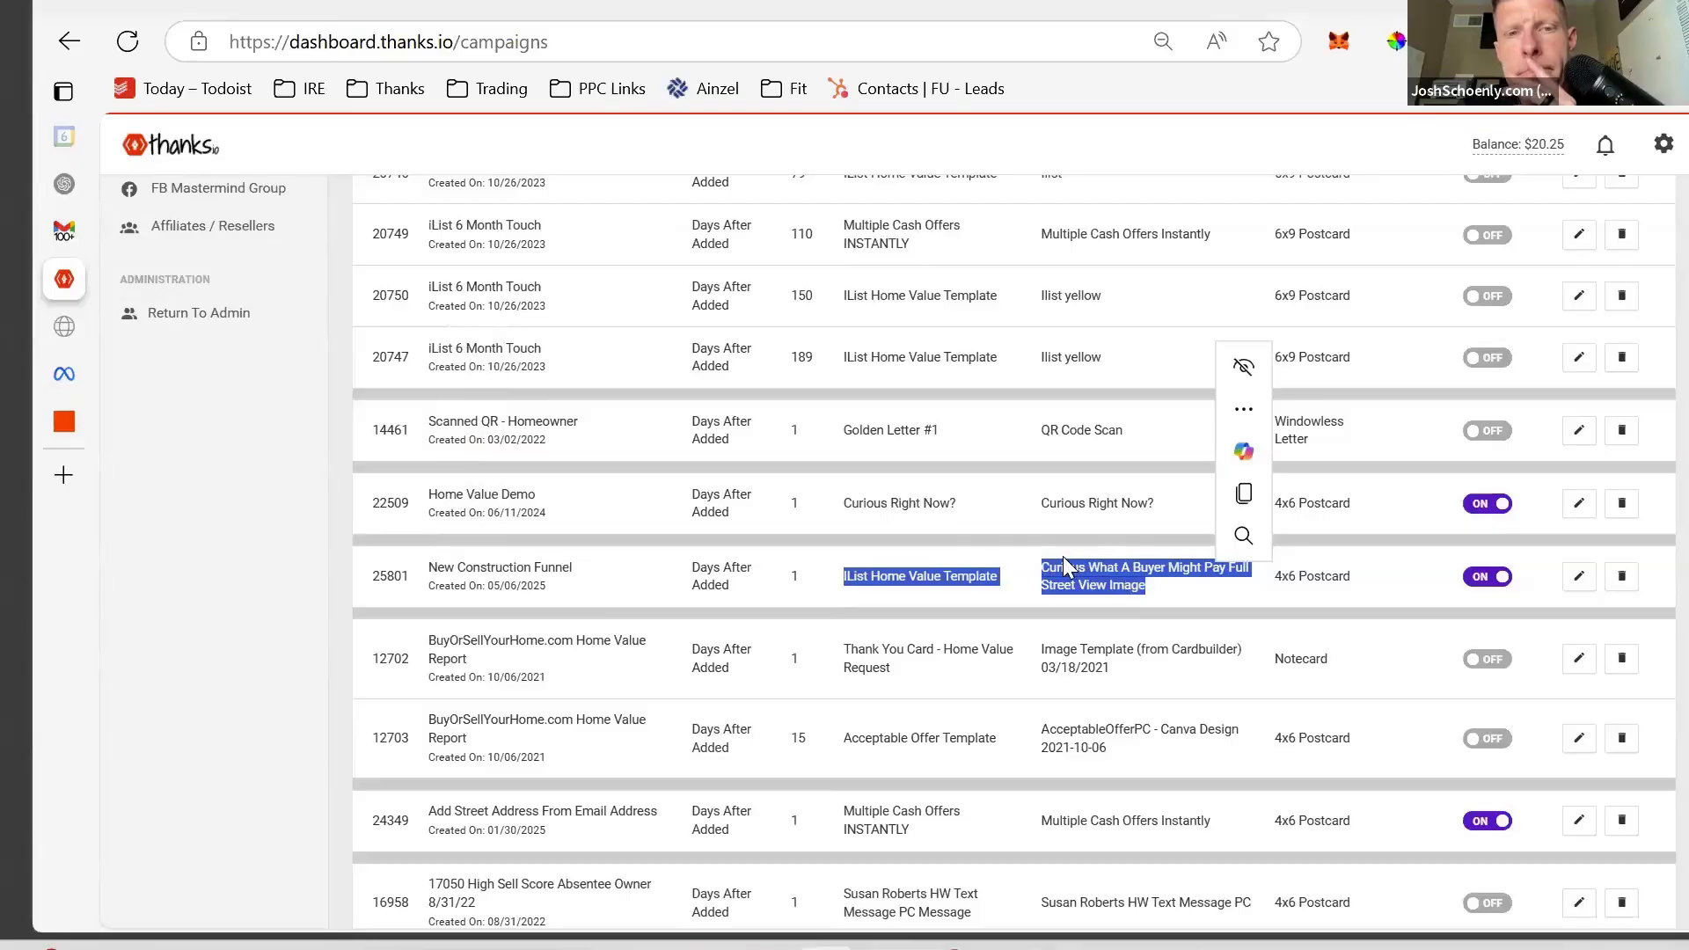
left_click_drag(568, 591, 421, 583)
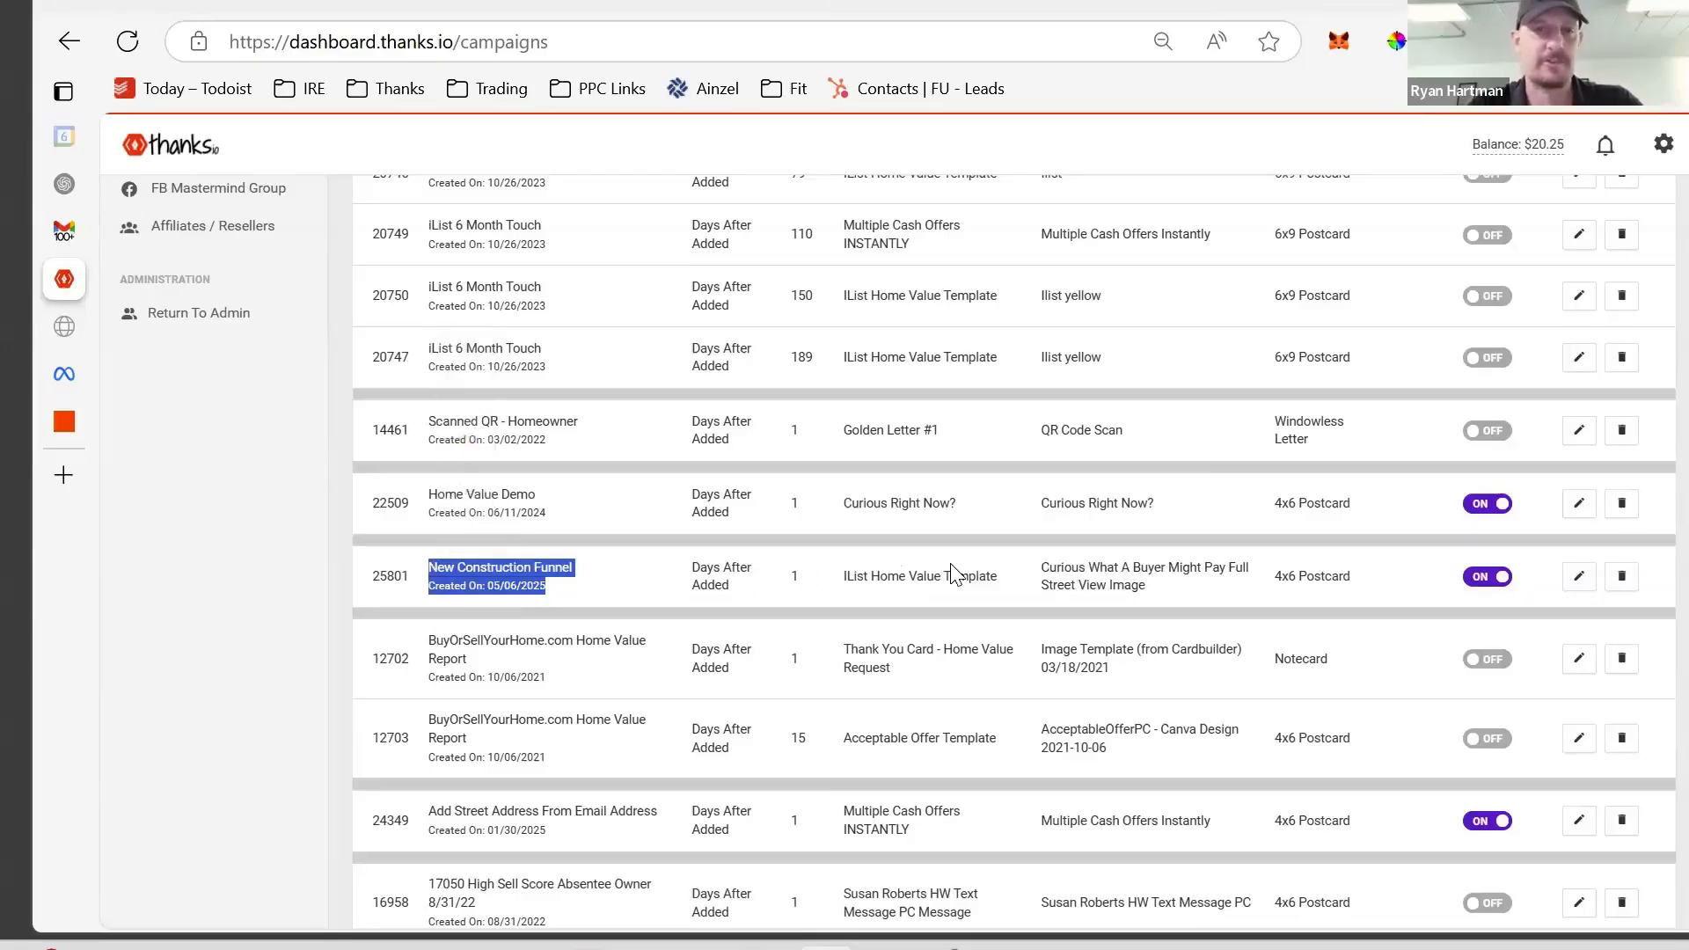
scroll(570, 556, "up", 8)
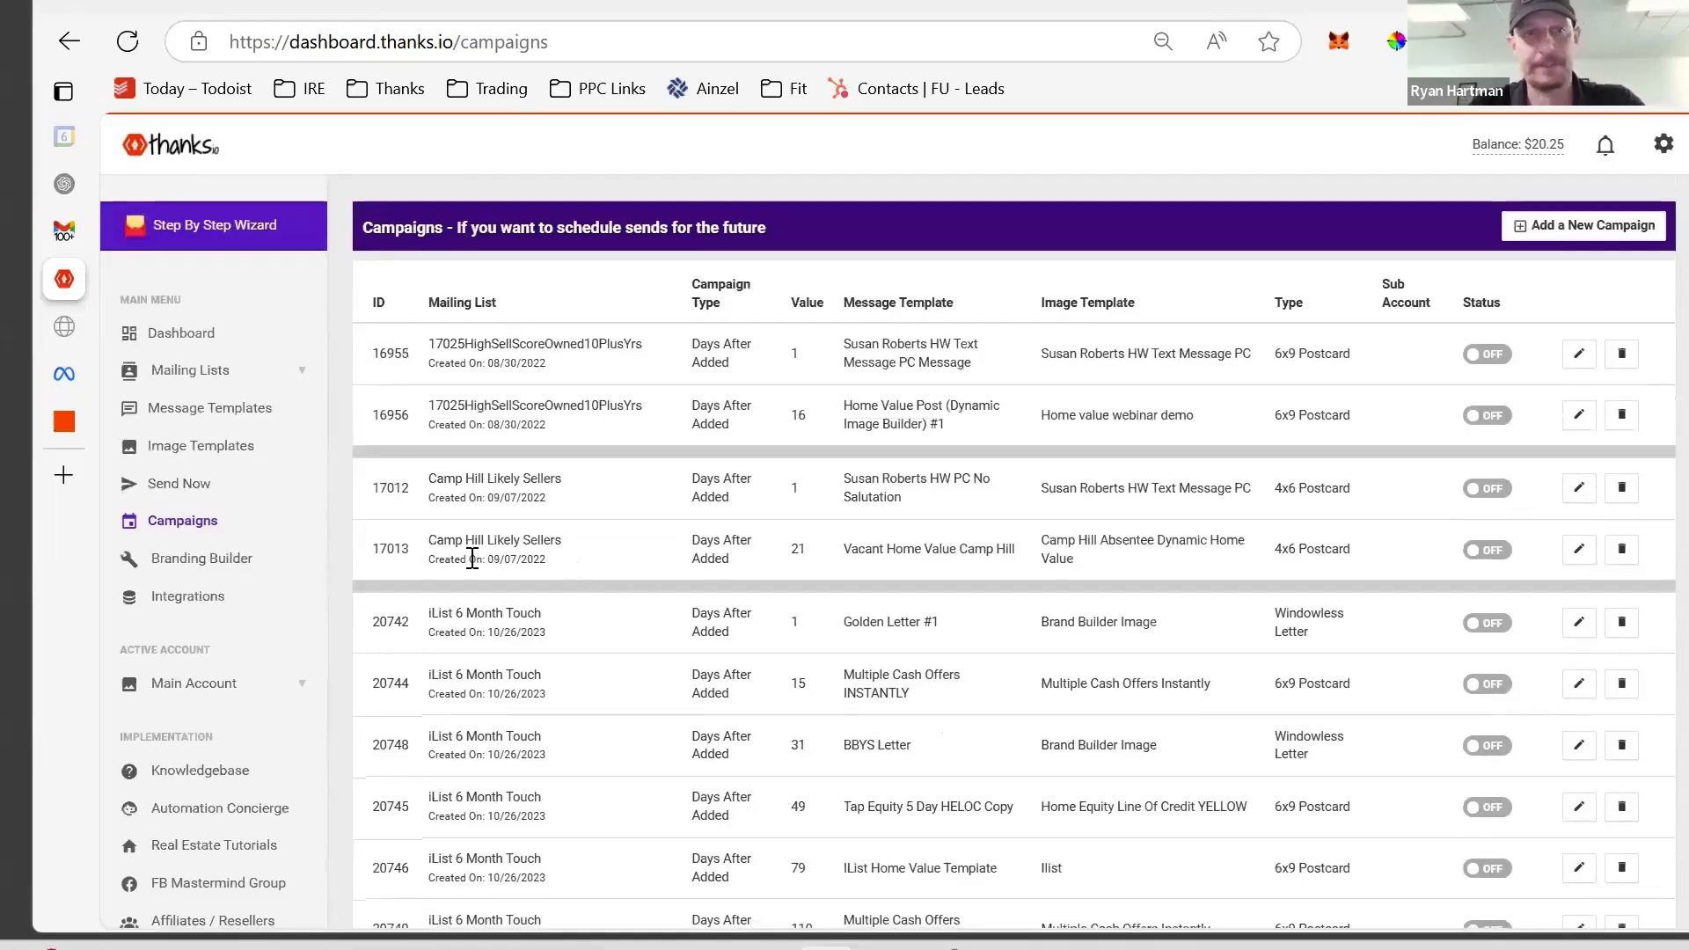
- Open the New Construction Funnel mailing list's details, showing 0 recipients and no tracking URL
left_click(201, 377)
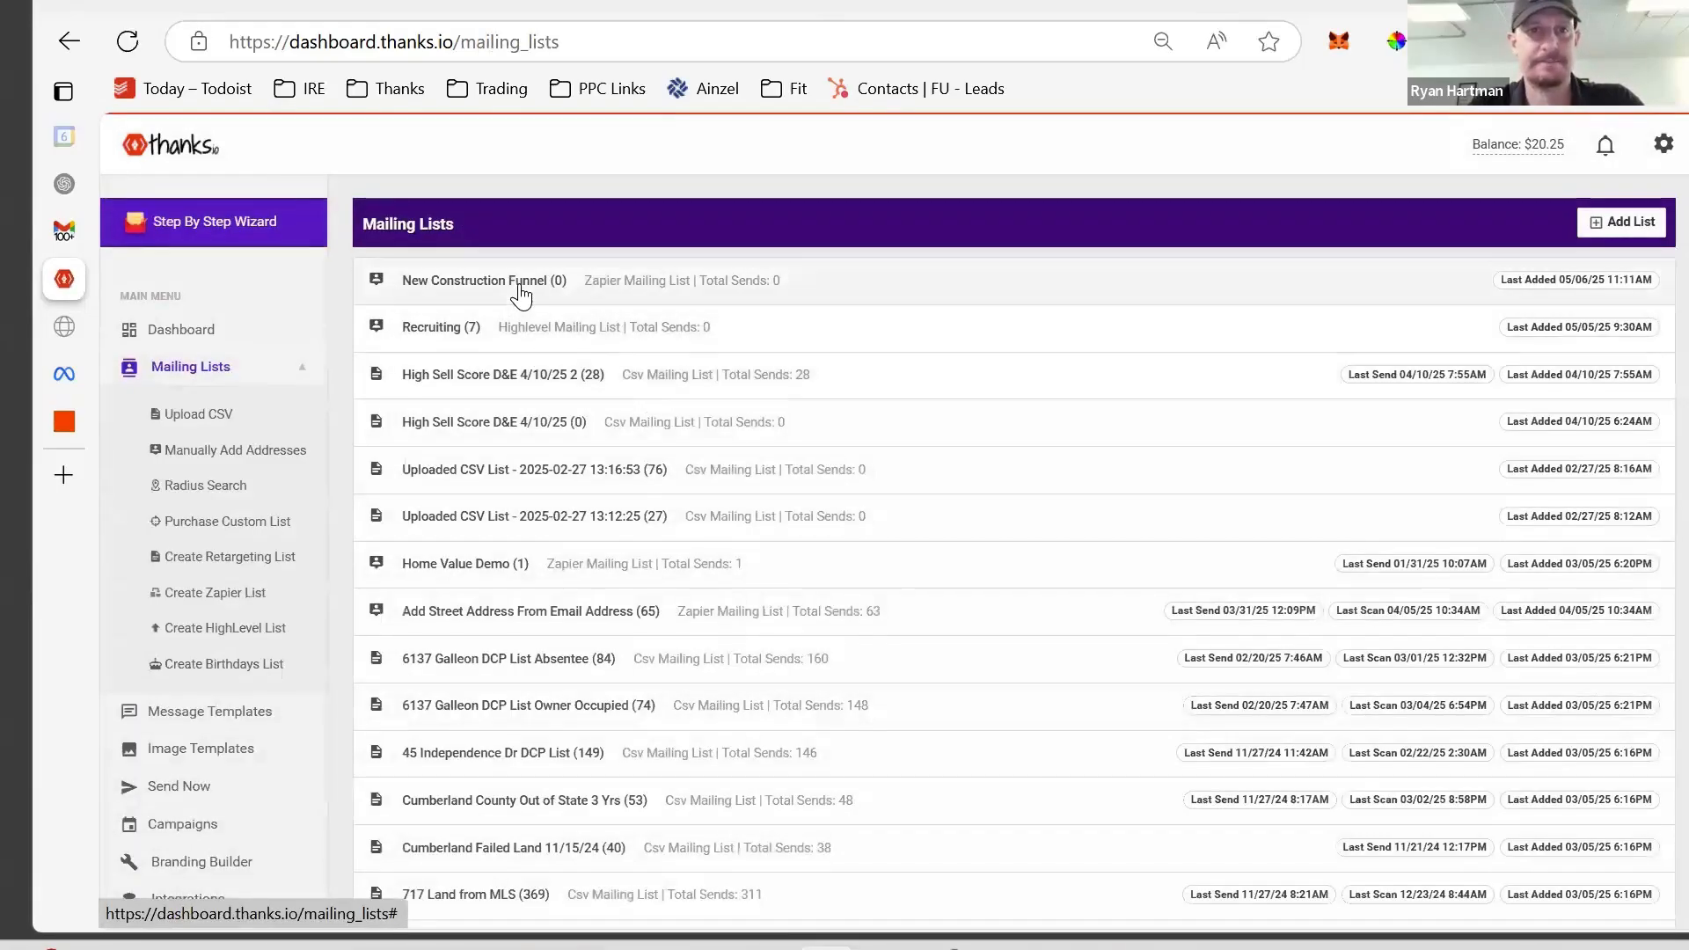
left_click(519, 289)
scroll(978, 440, "down", 2)
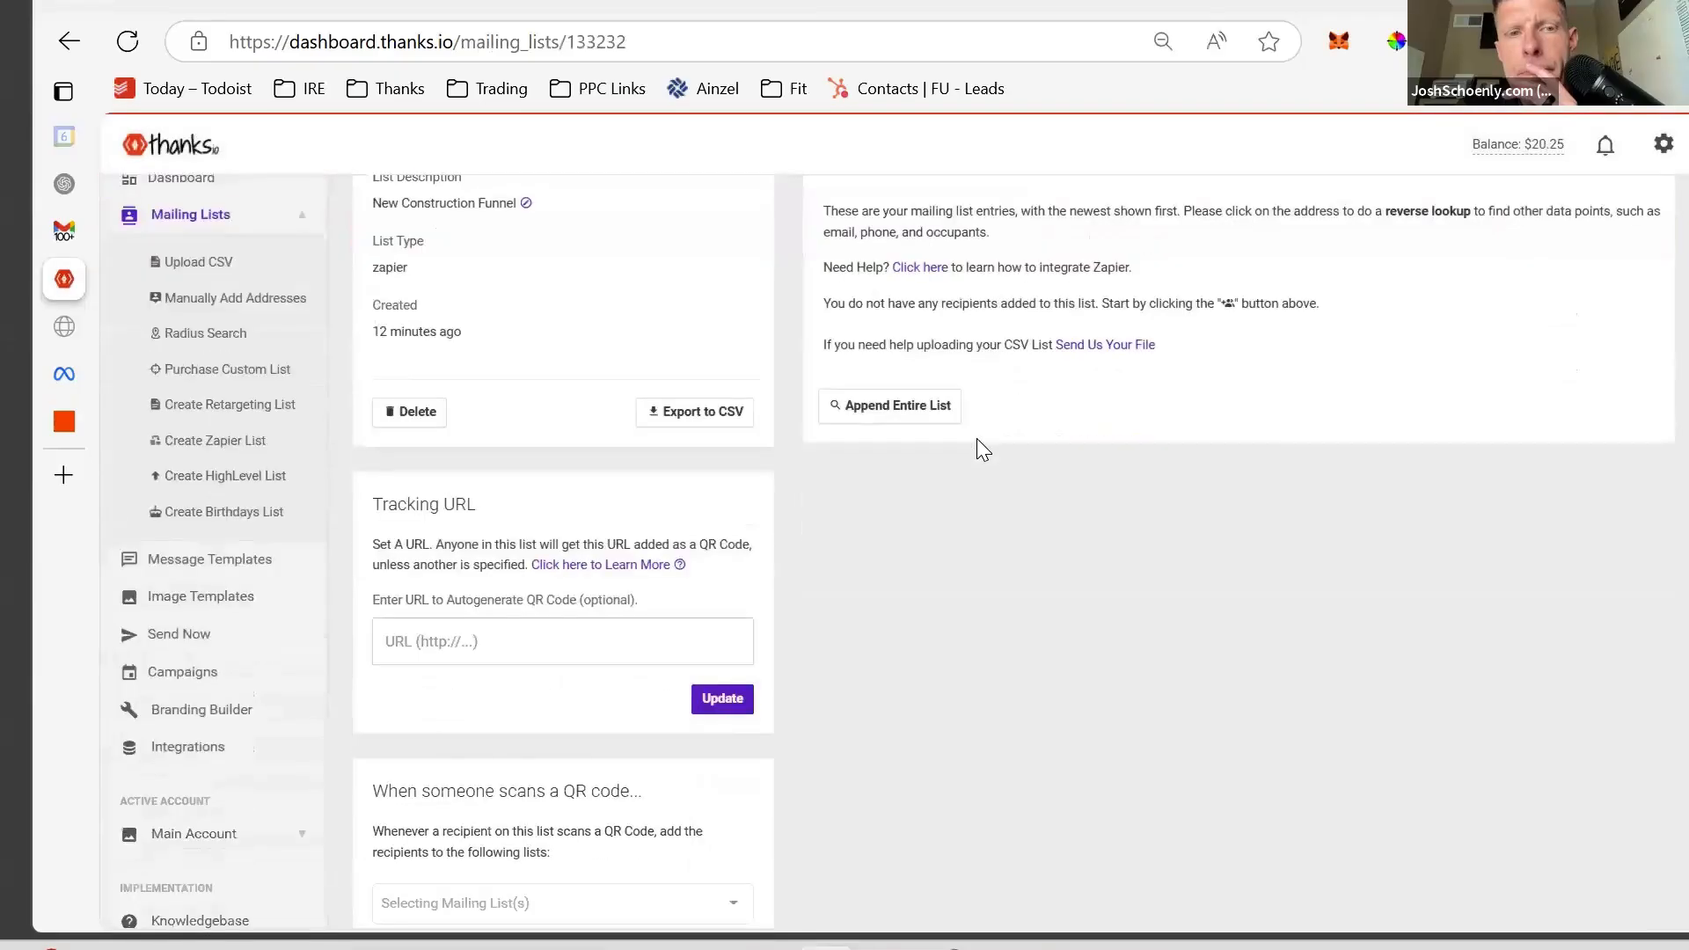
scroll(979, 439, "up", 1)
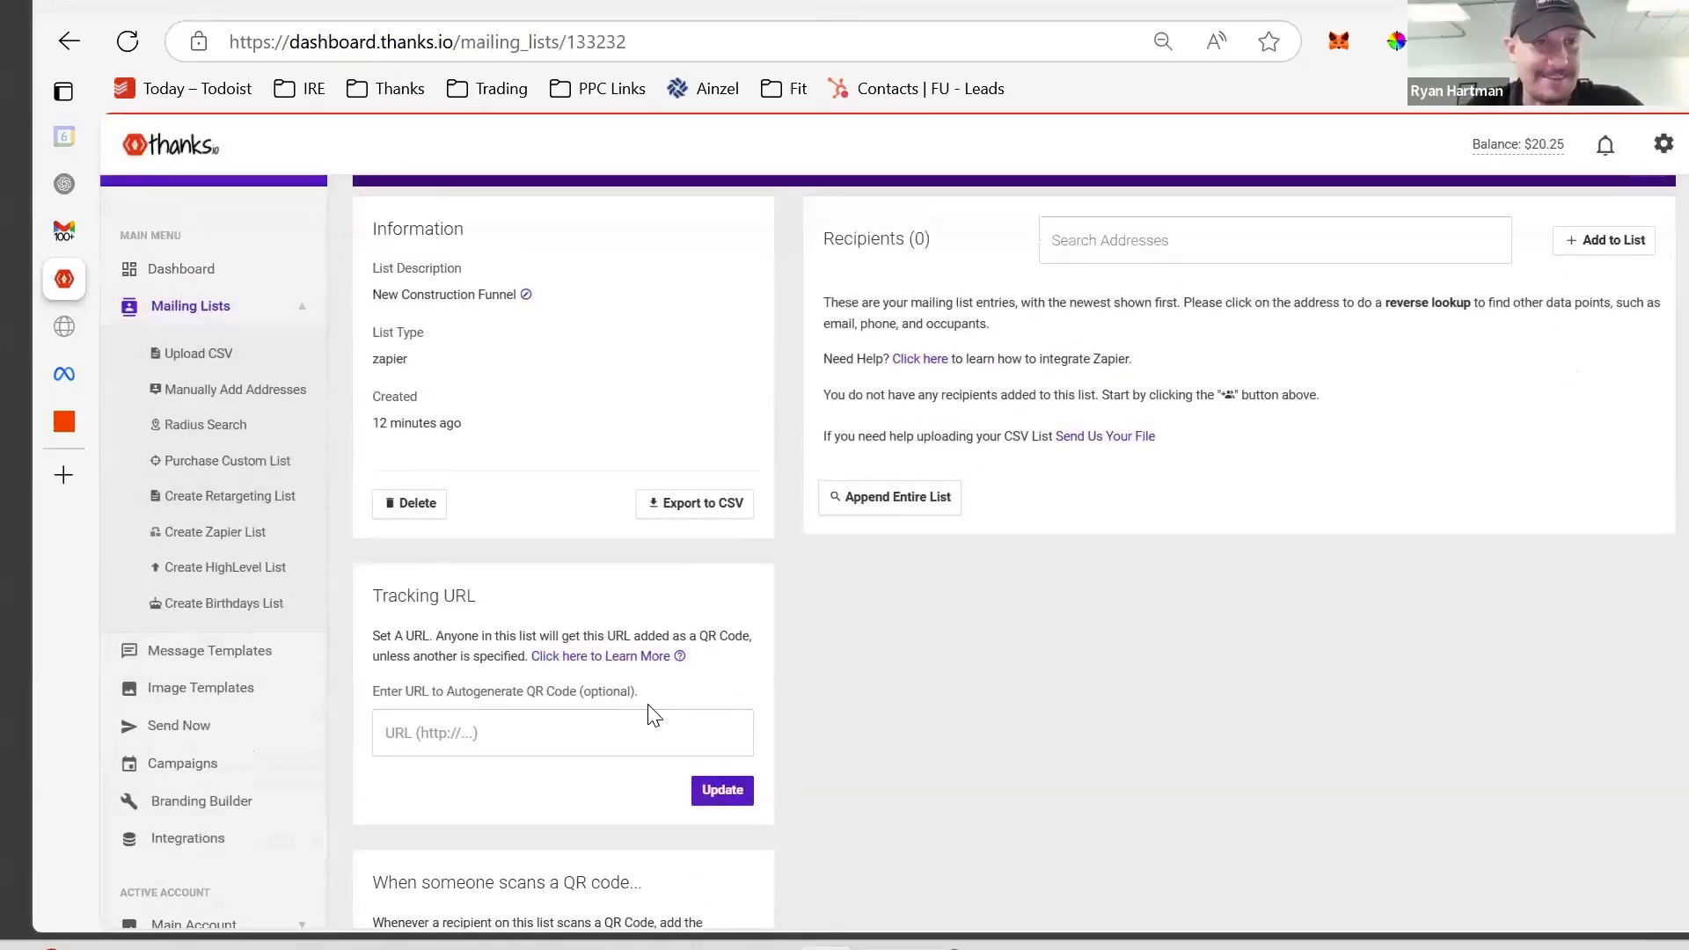
left_click(64, 422)
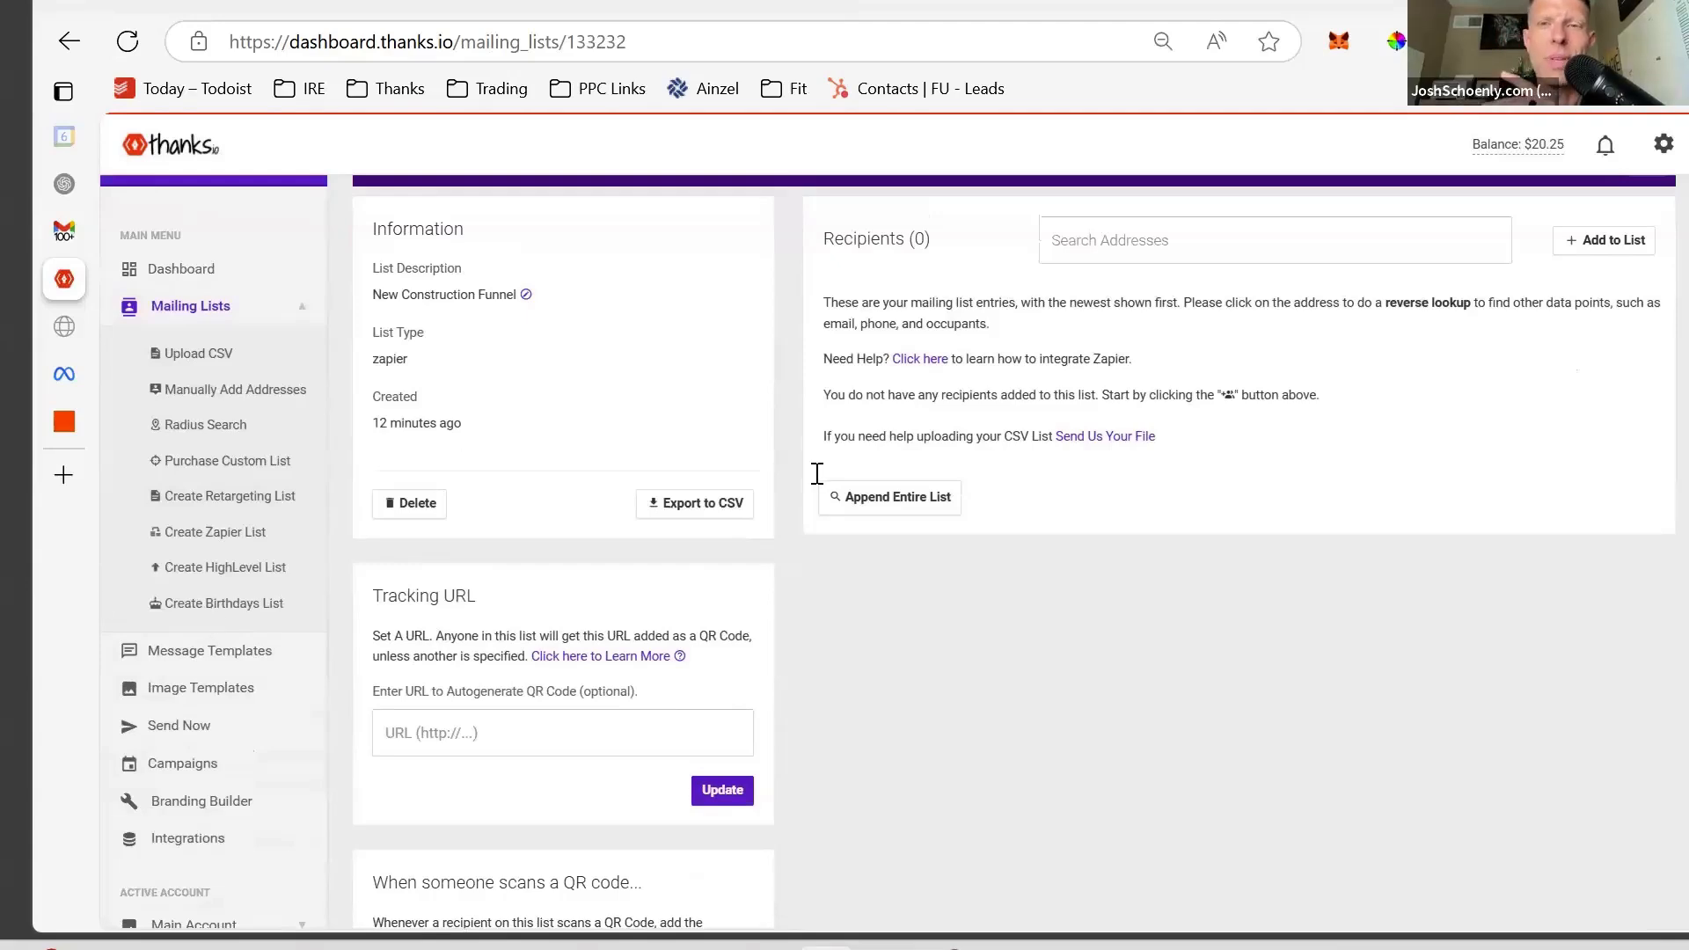
- Go to Zapier's sign-in page and submit the account email address
left_click(1498, 239)
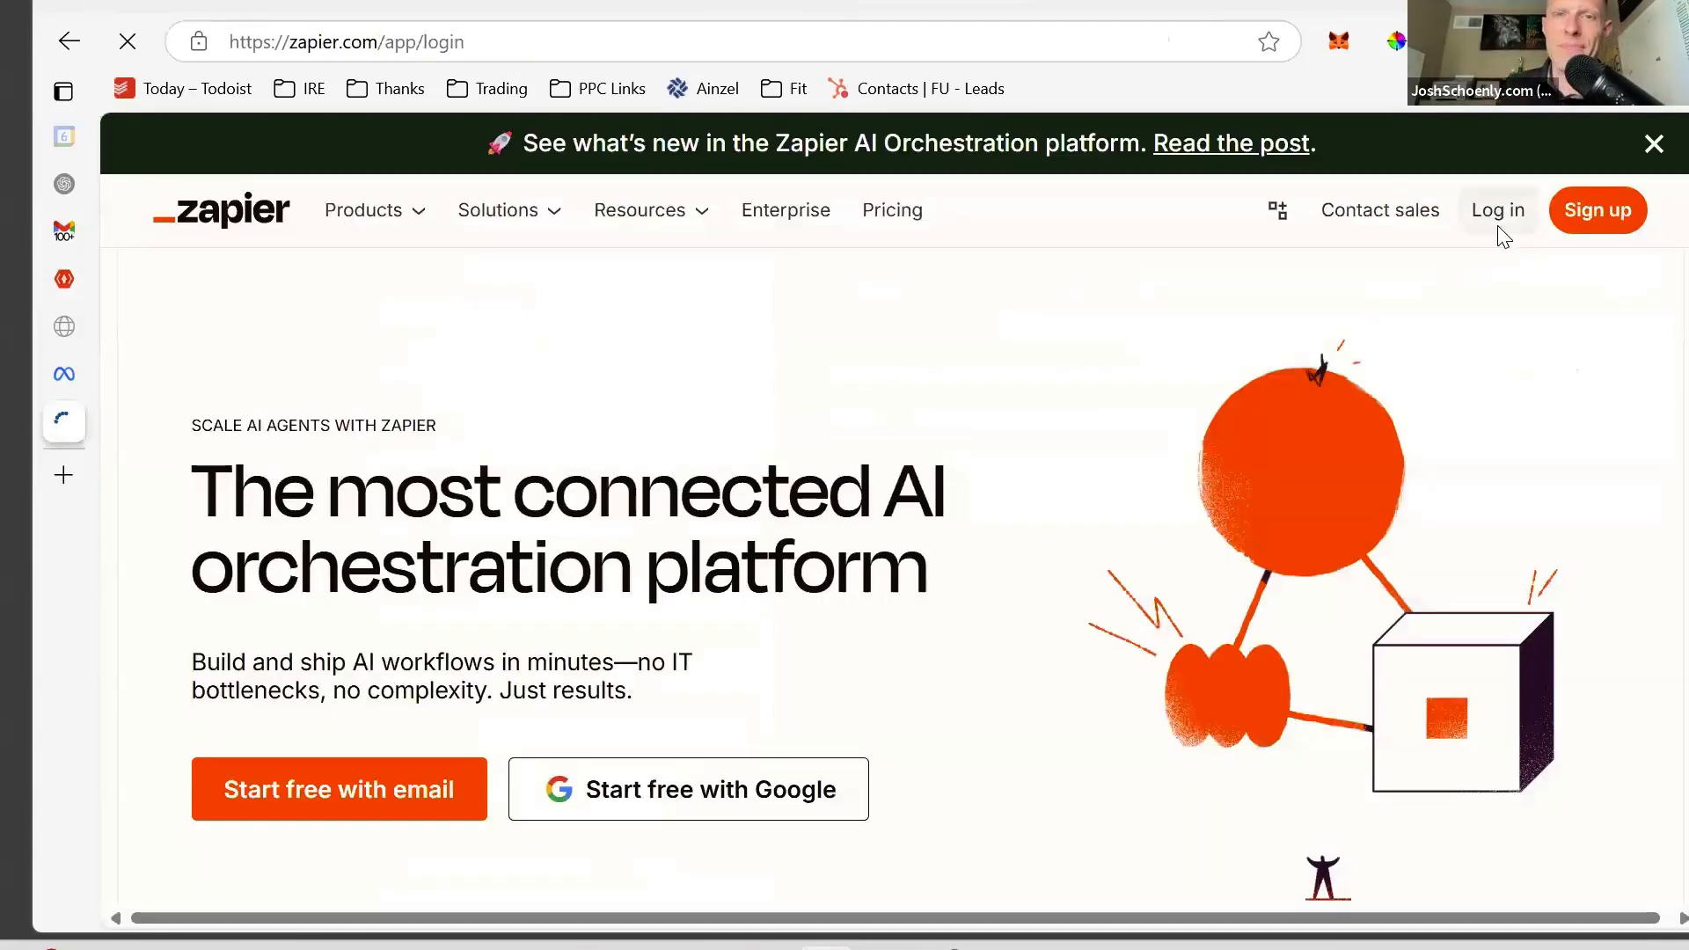
scroll(859, 549, "down", 2)
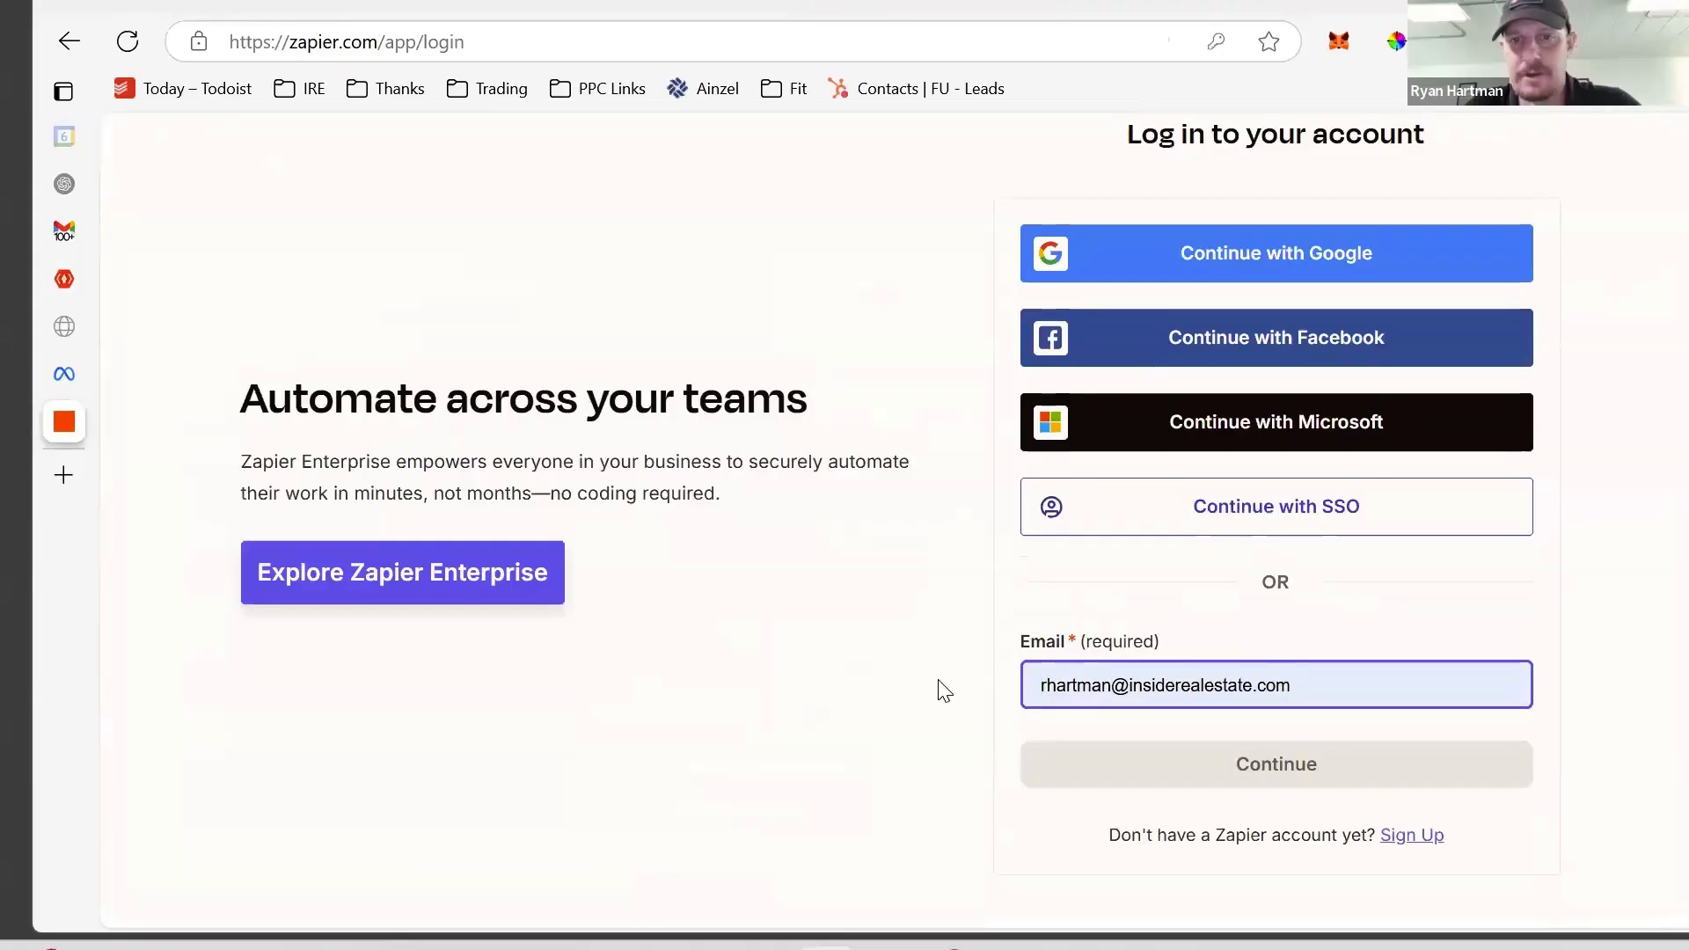
left_click(1332, 678)
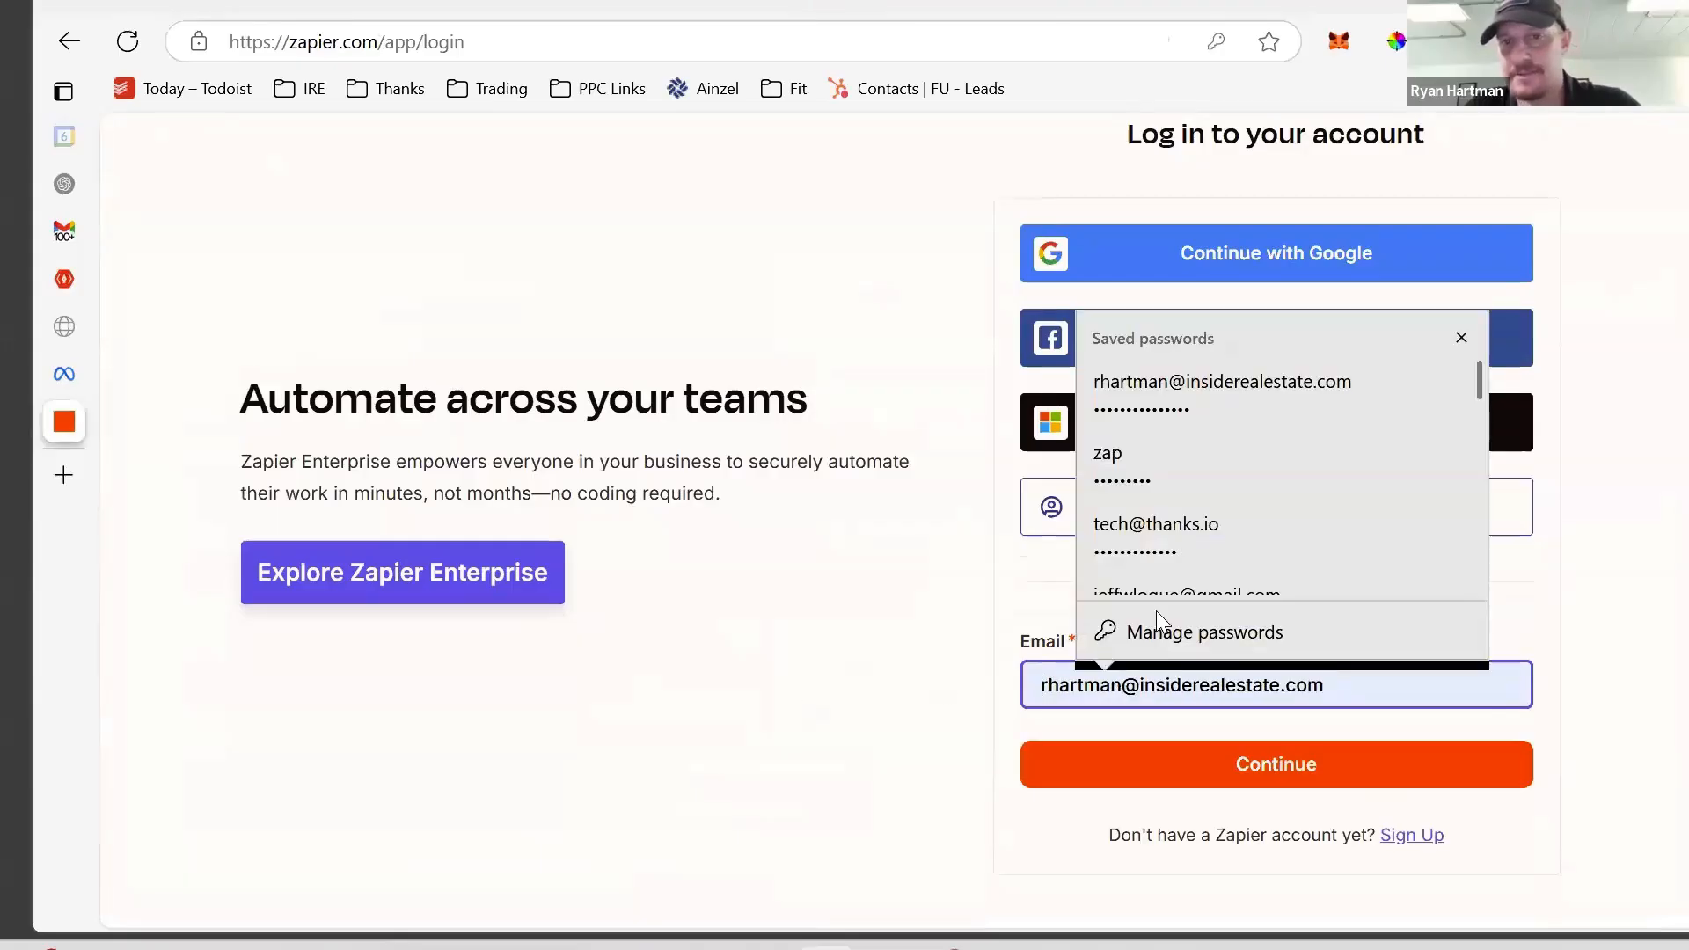
scroll(1216, 464, "down", 3)
scroll(1216, 464, "up", 2)
scroll(1216, 465, "down", 10)
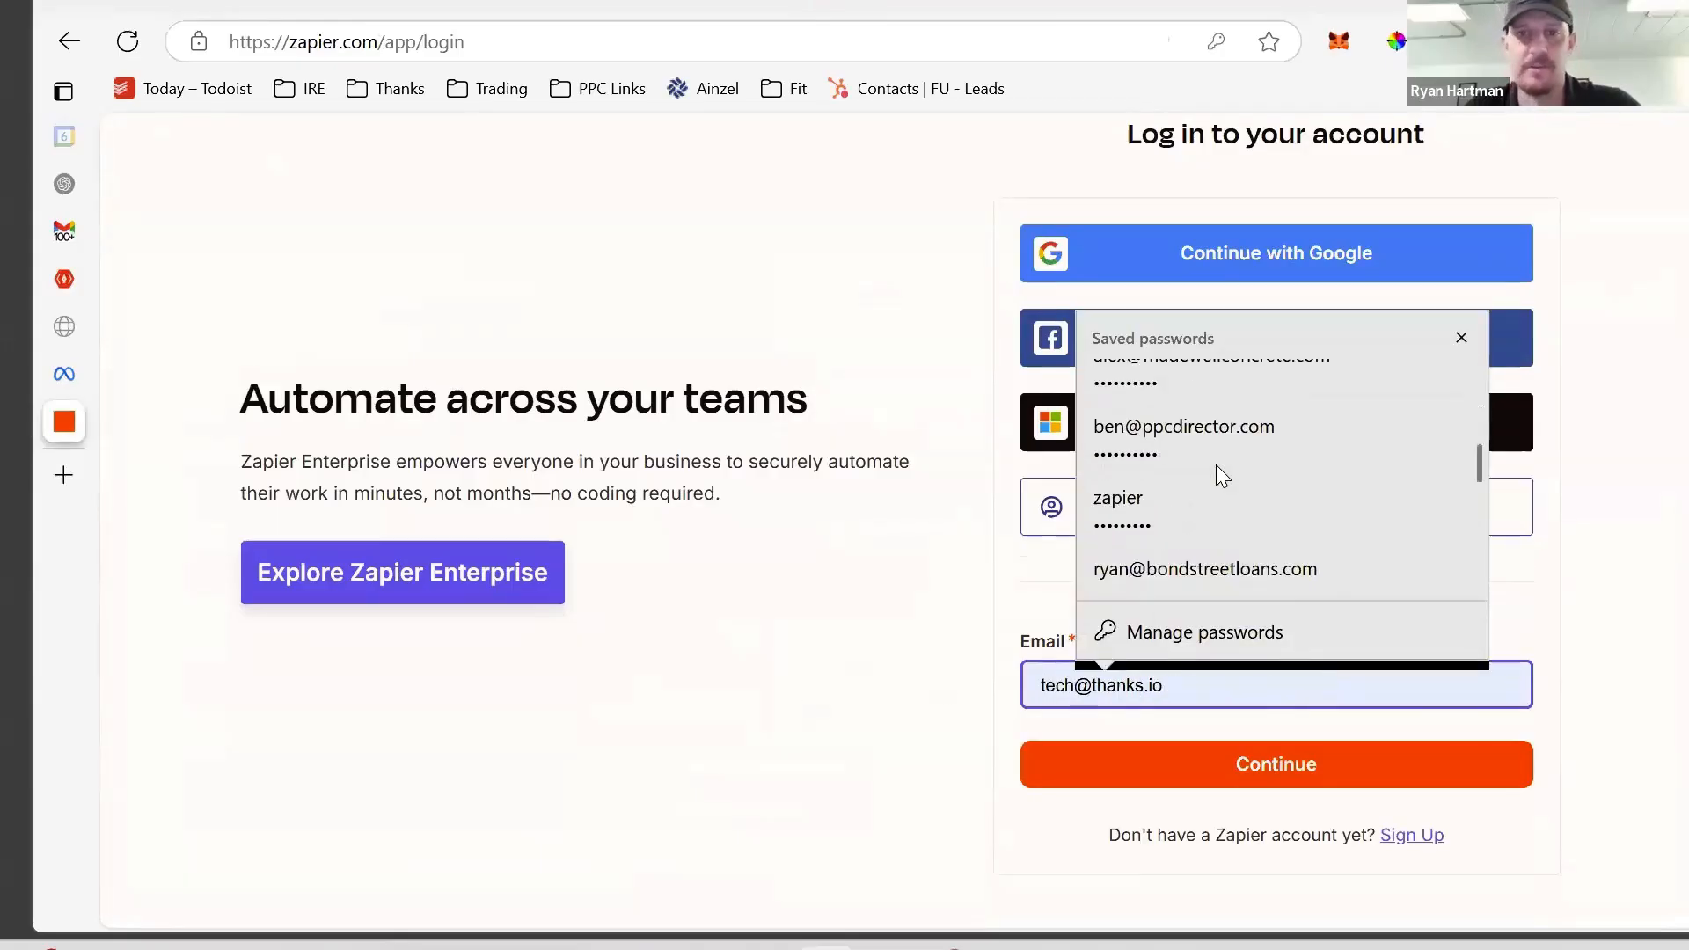
scroll(1215, 464, "up", 8)
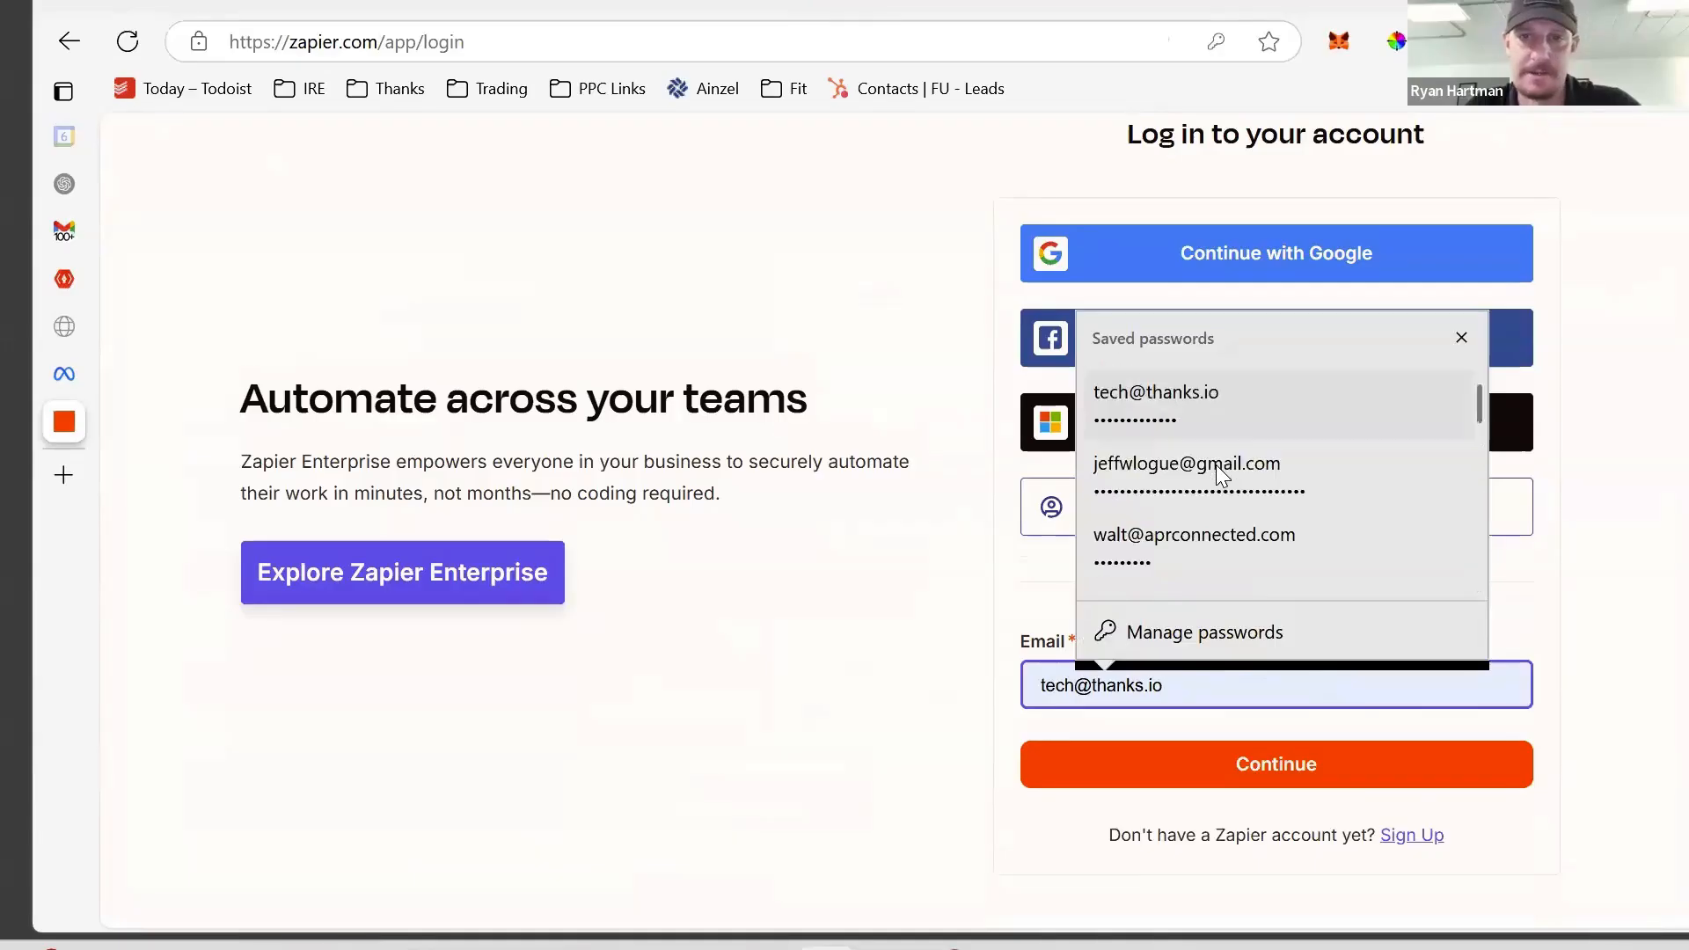
scroll(1261, 656, "down", 1)
left_click_drag(1323, 684, 1026, 703)
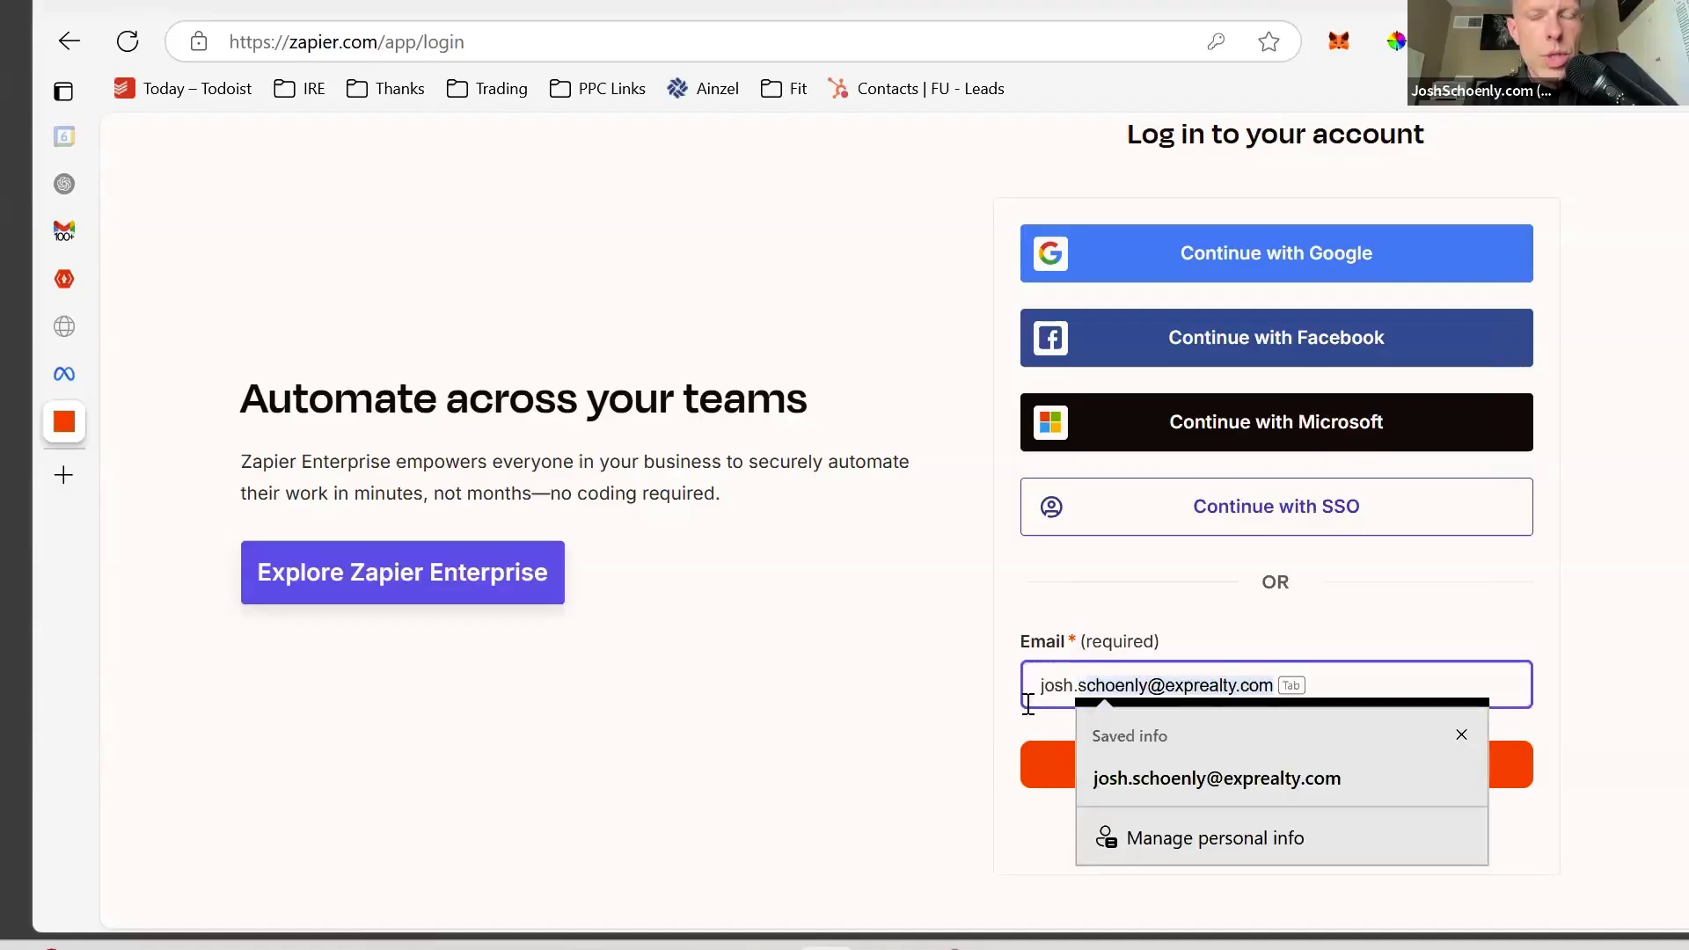
key("Tab")
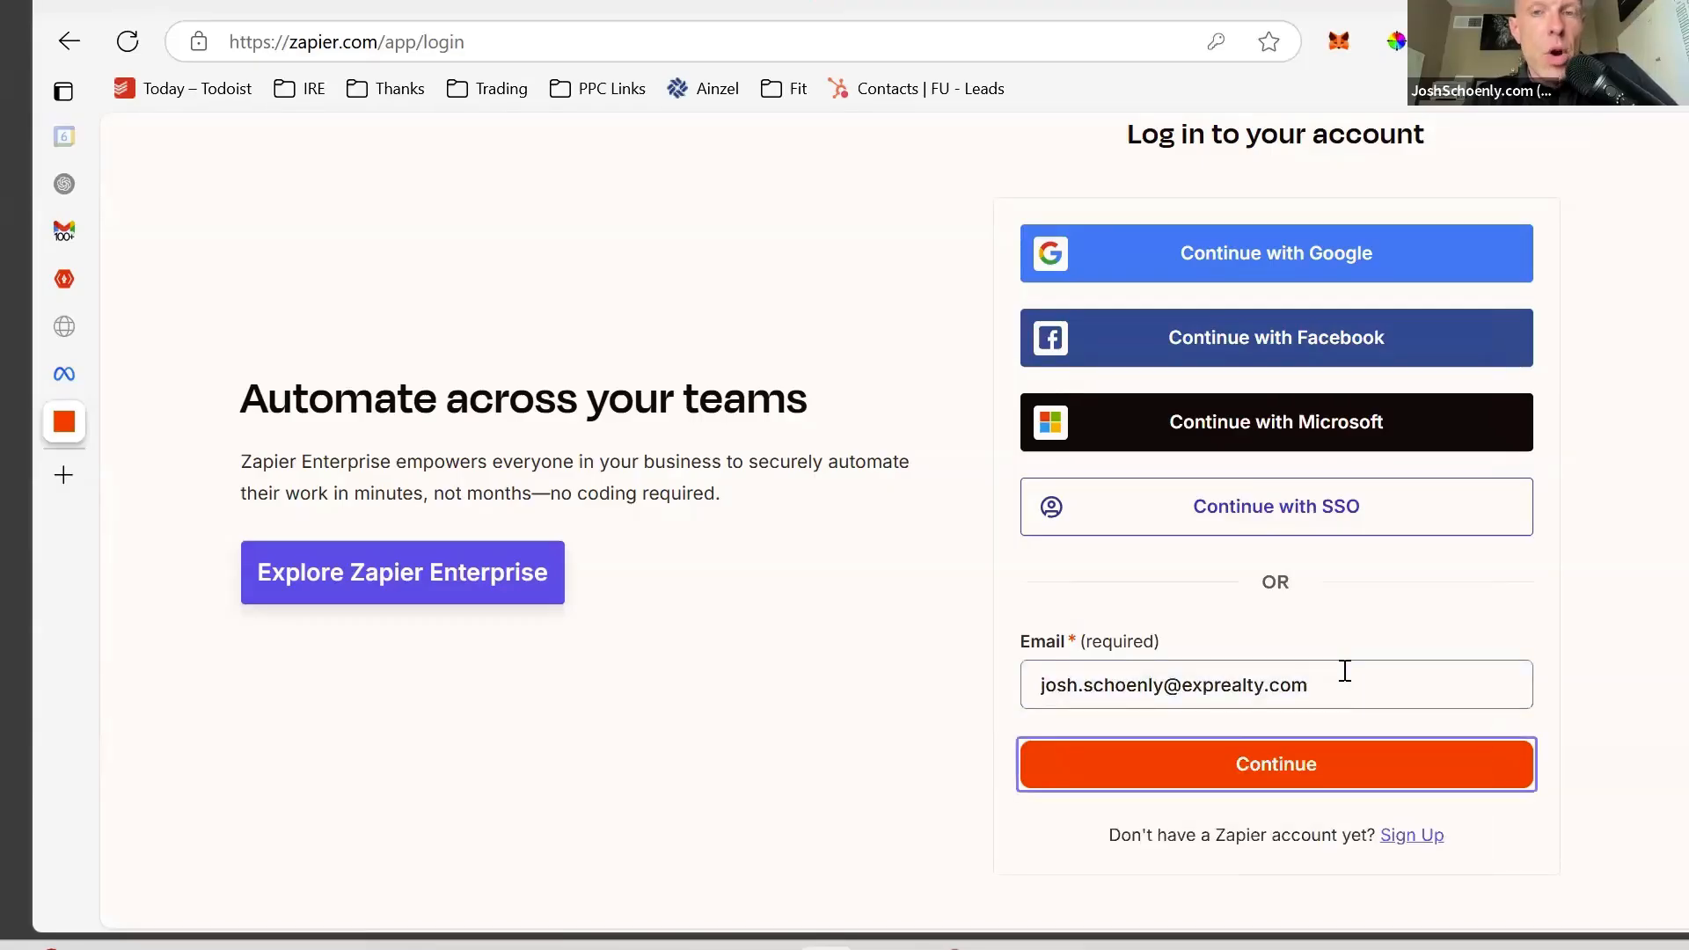
left_click(1427, 762)
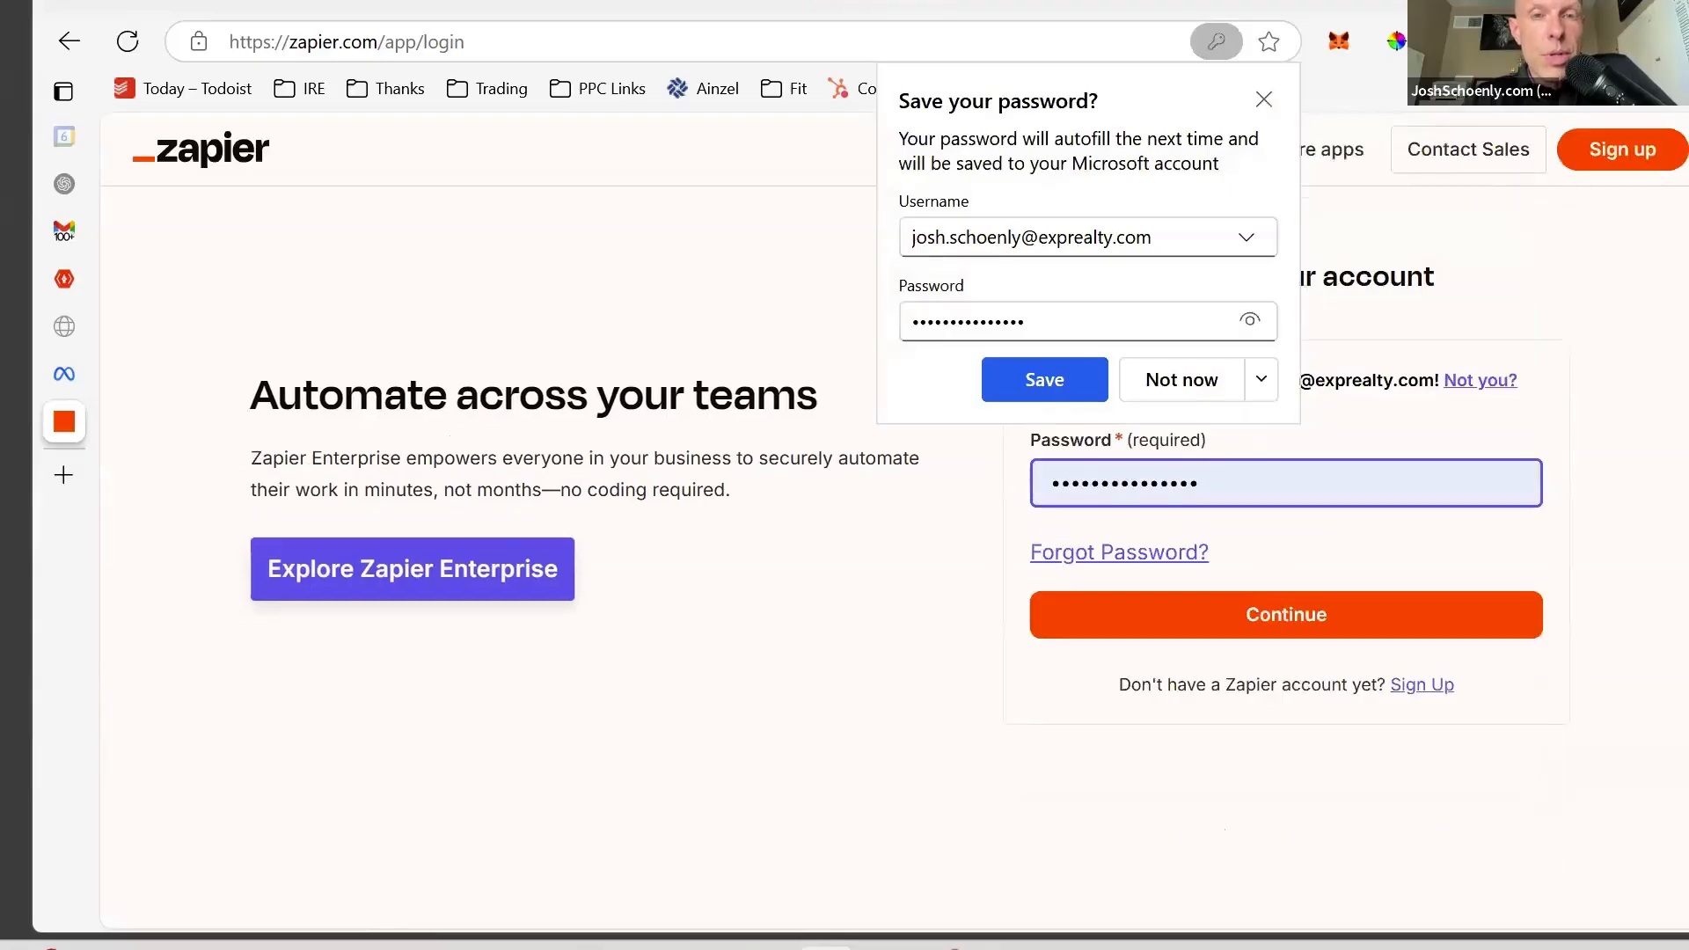
left_click(1175, 945)
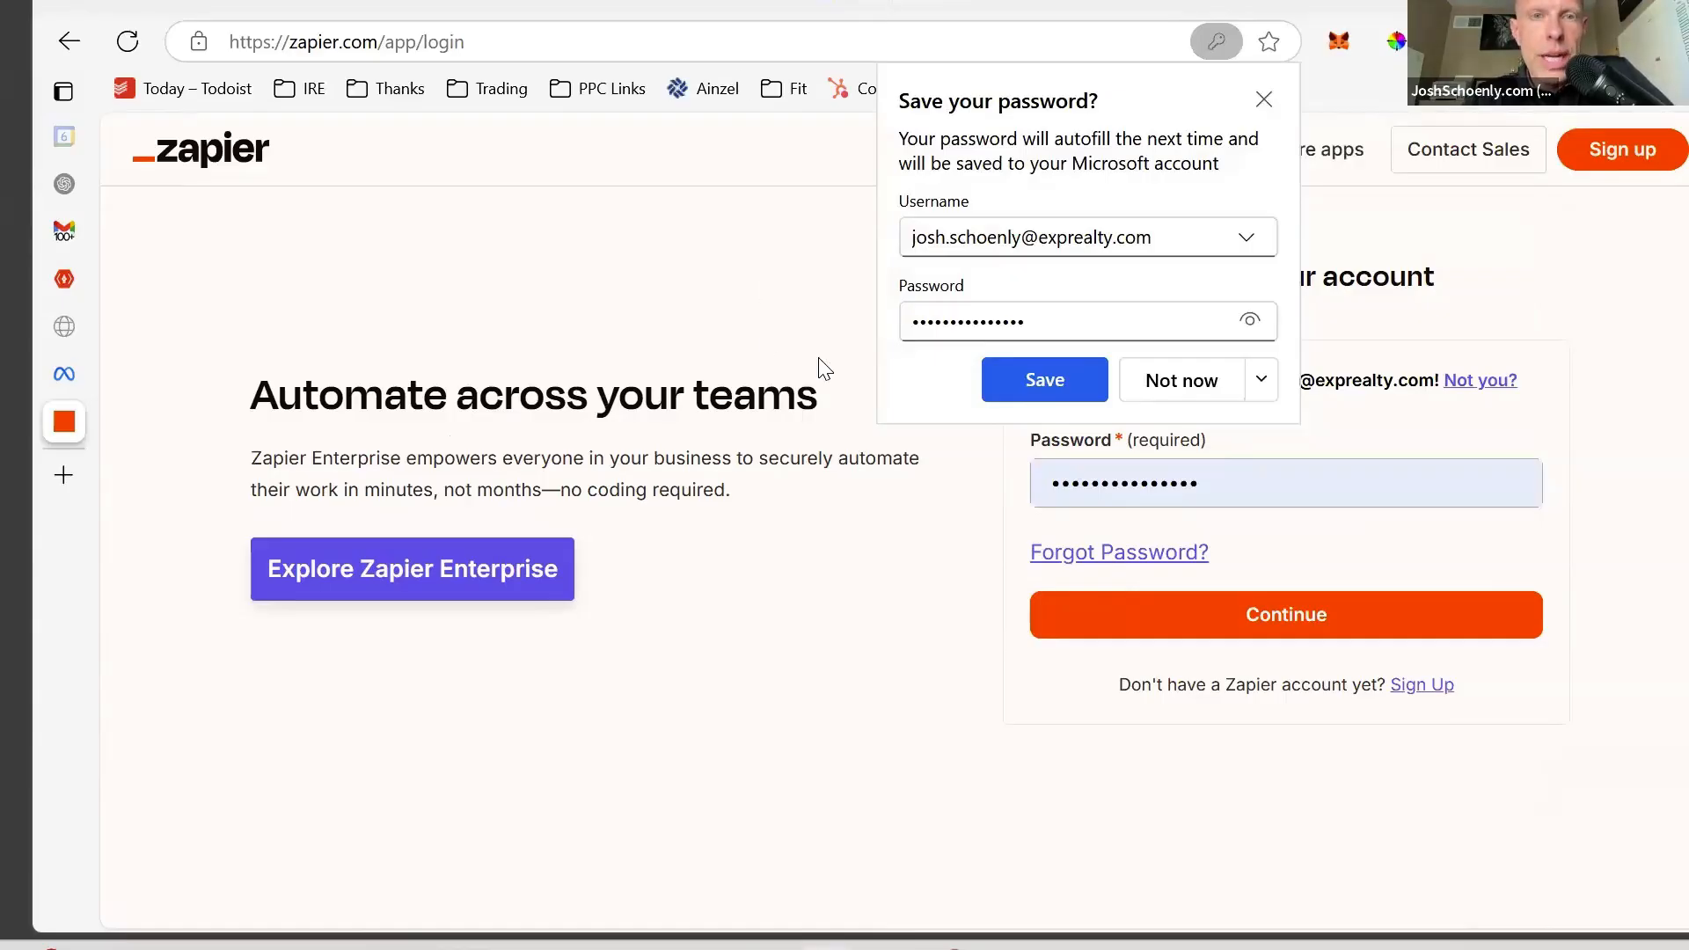
- Enter the account password and sign in
left_click(1486, 459)
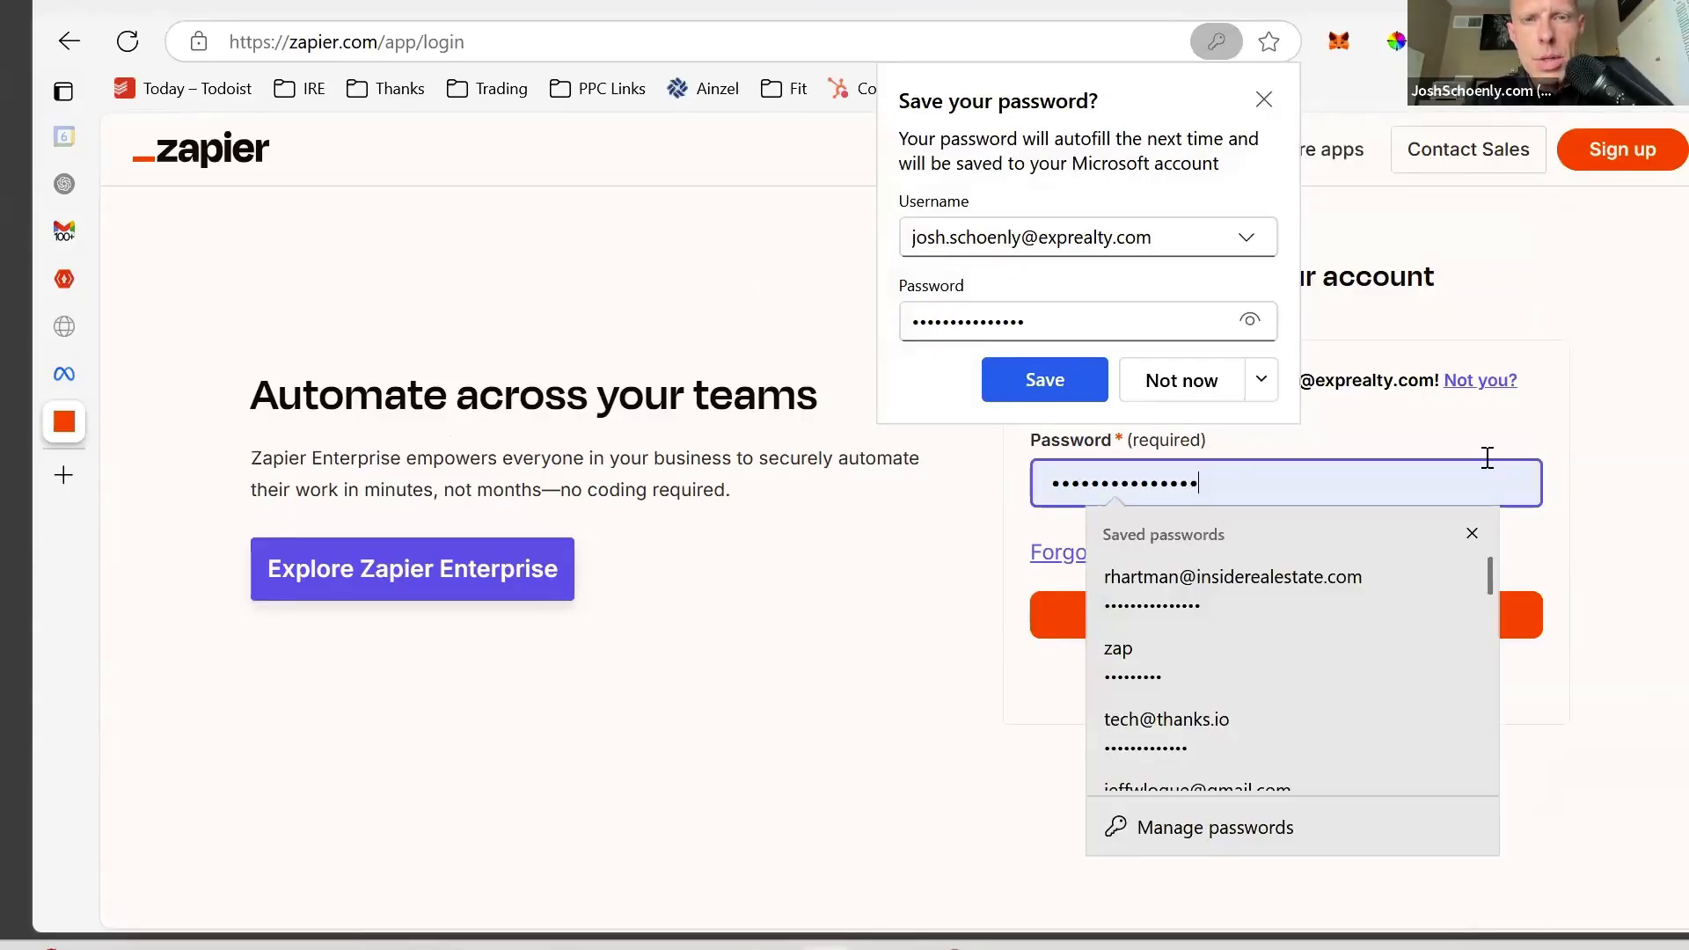
left_click(1268, 473)
left_click(1242, 498)
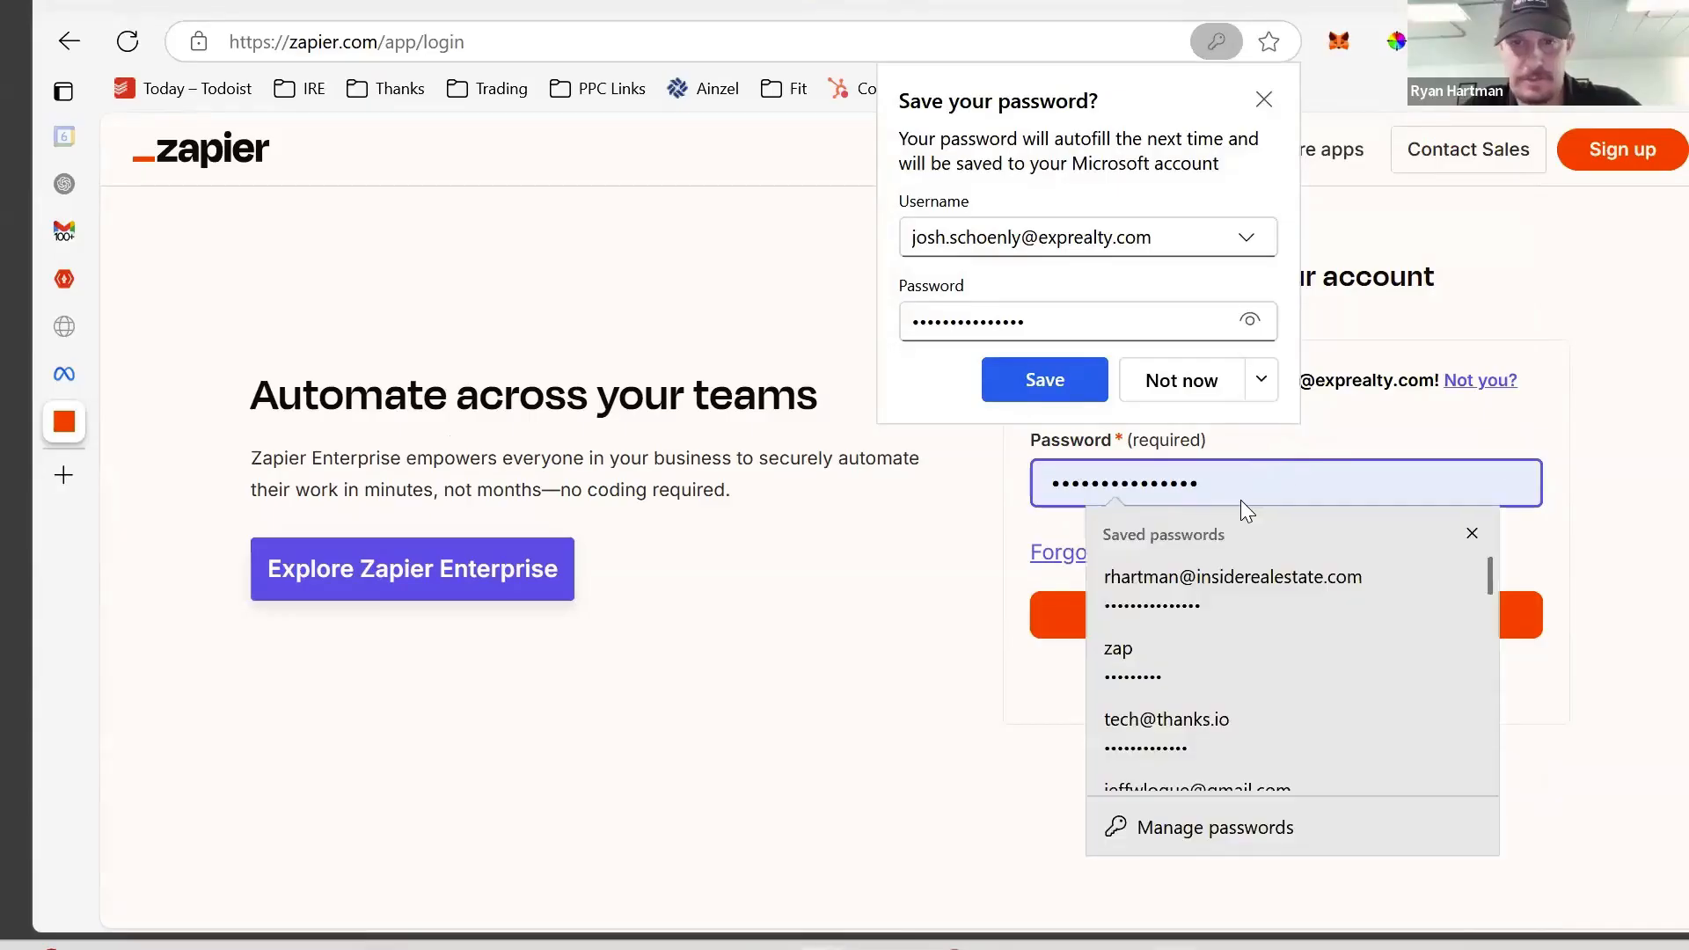
key("ctrl+a")
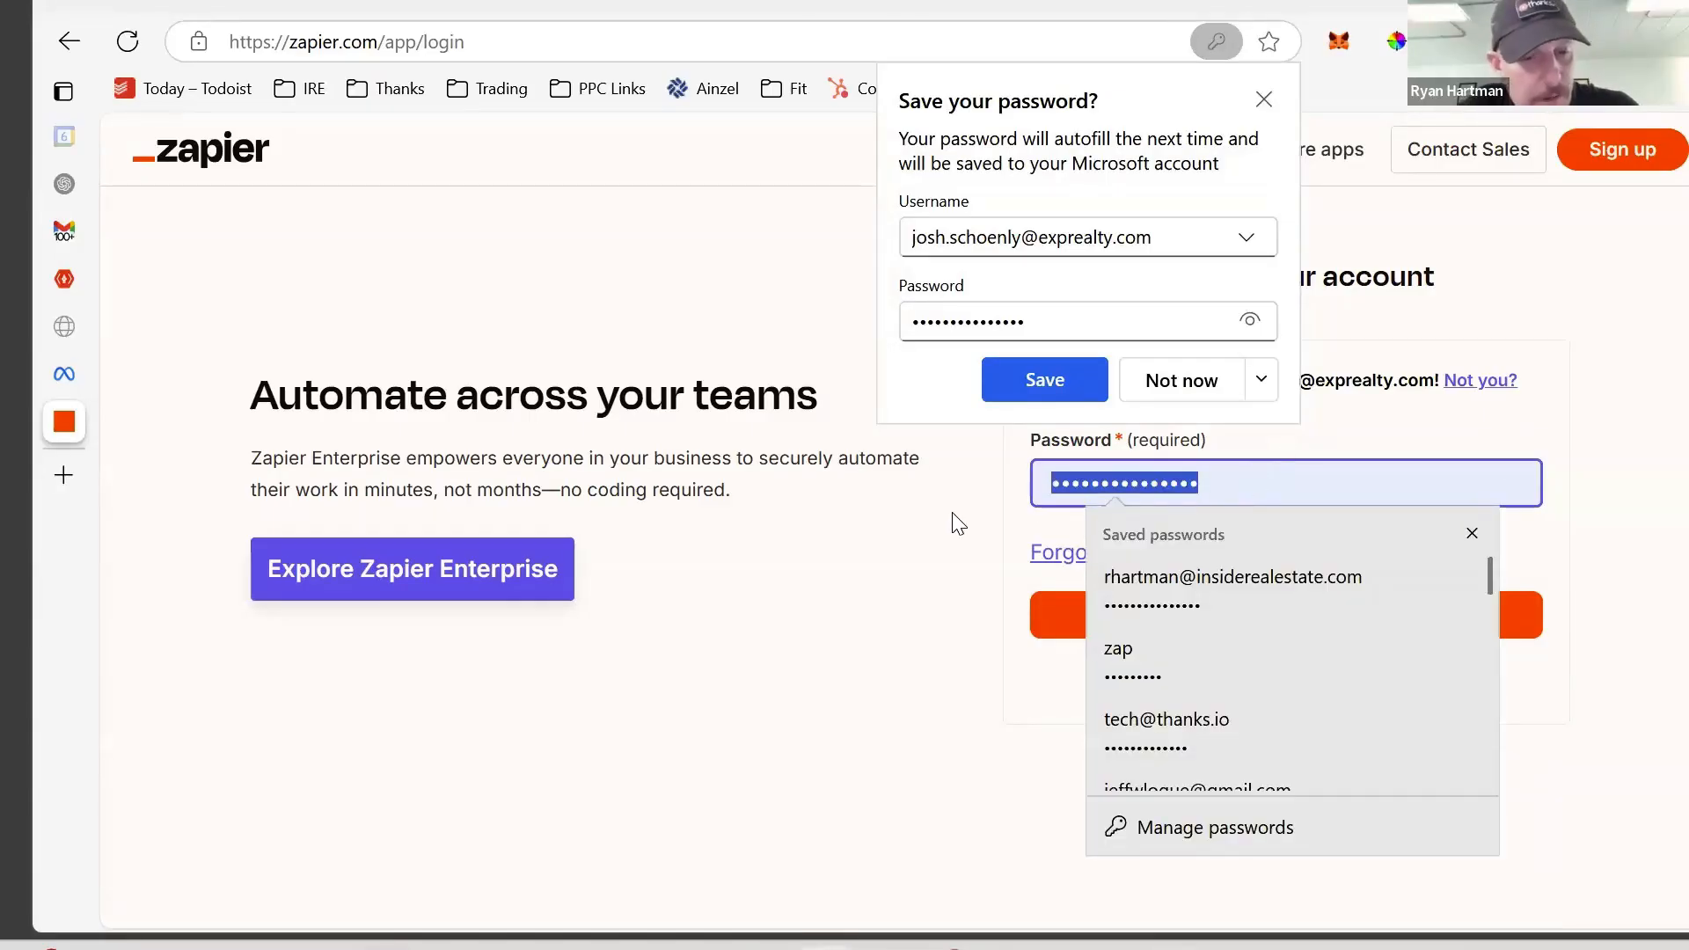
key("Escape")
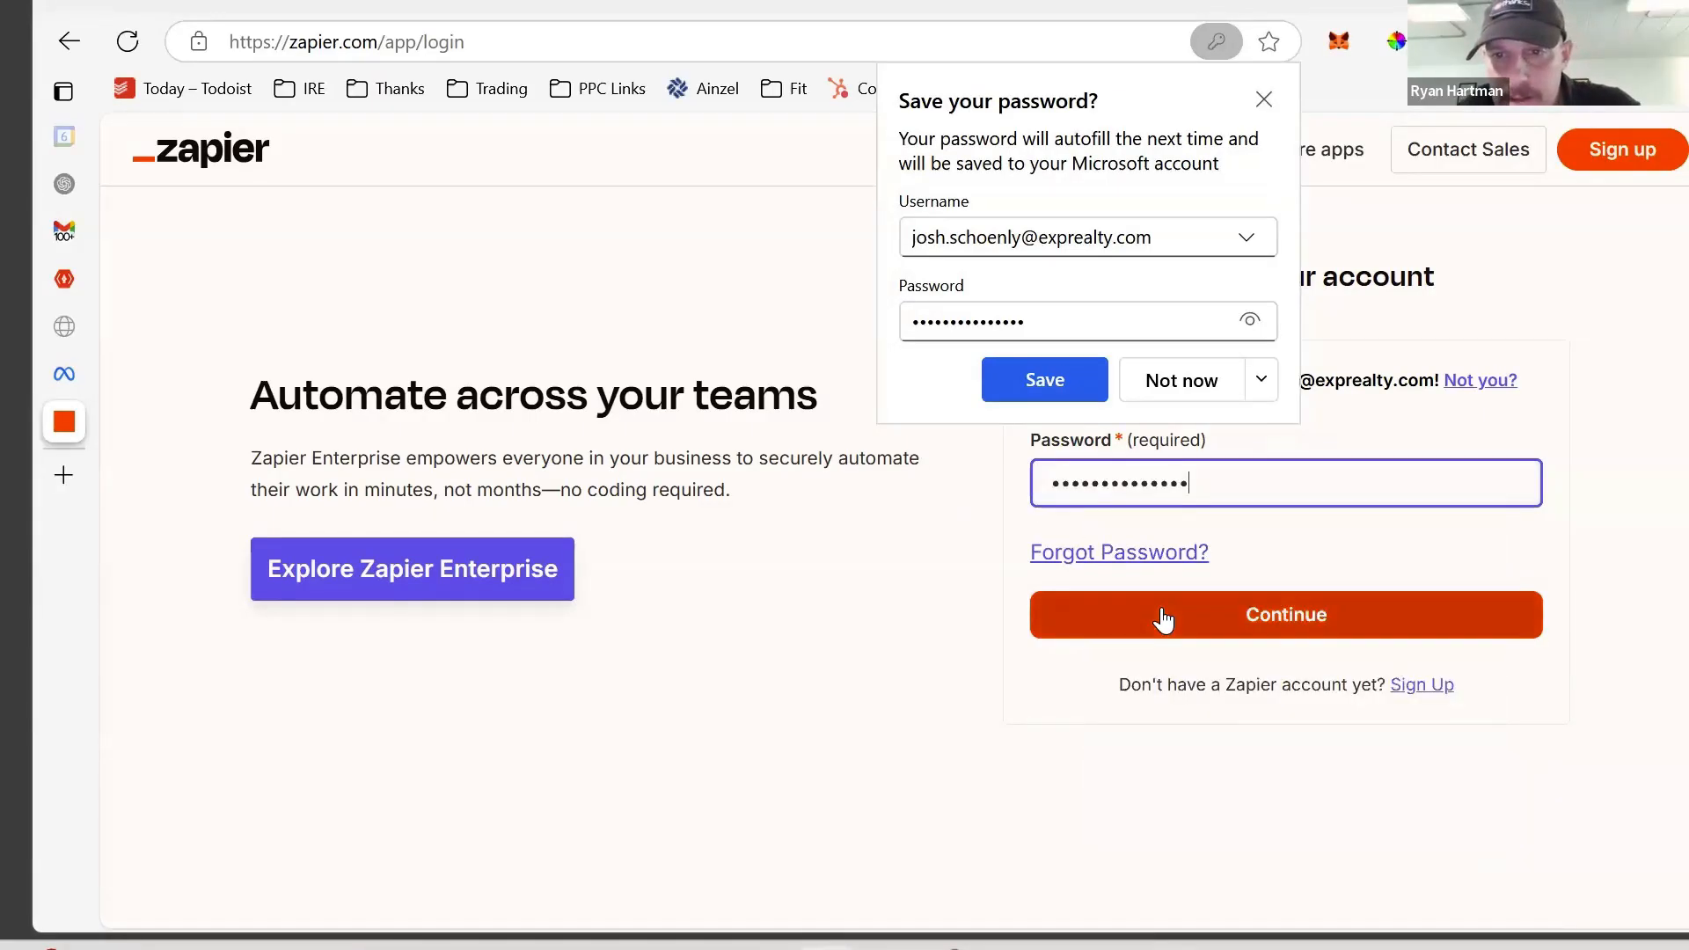
left_click(1161, 613)
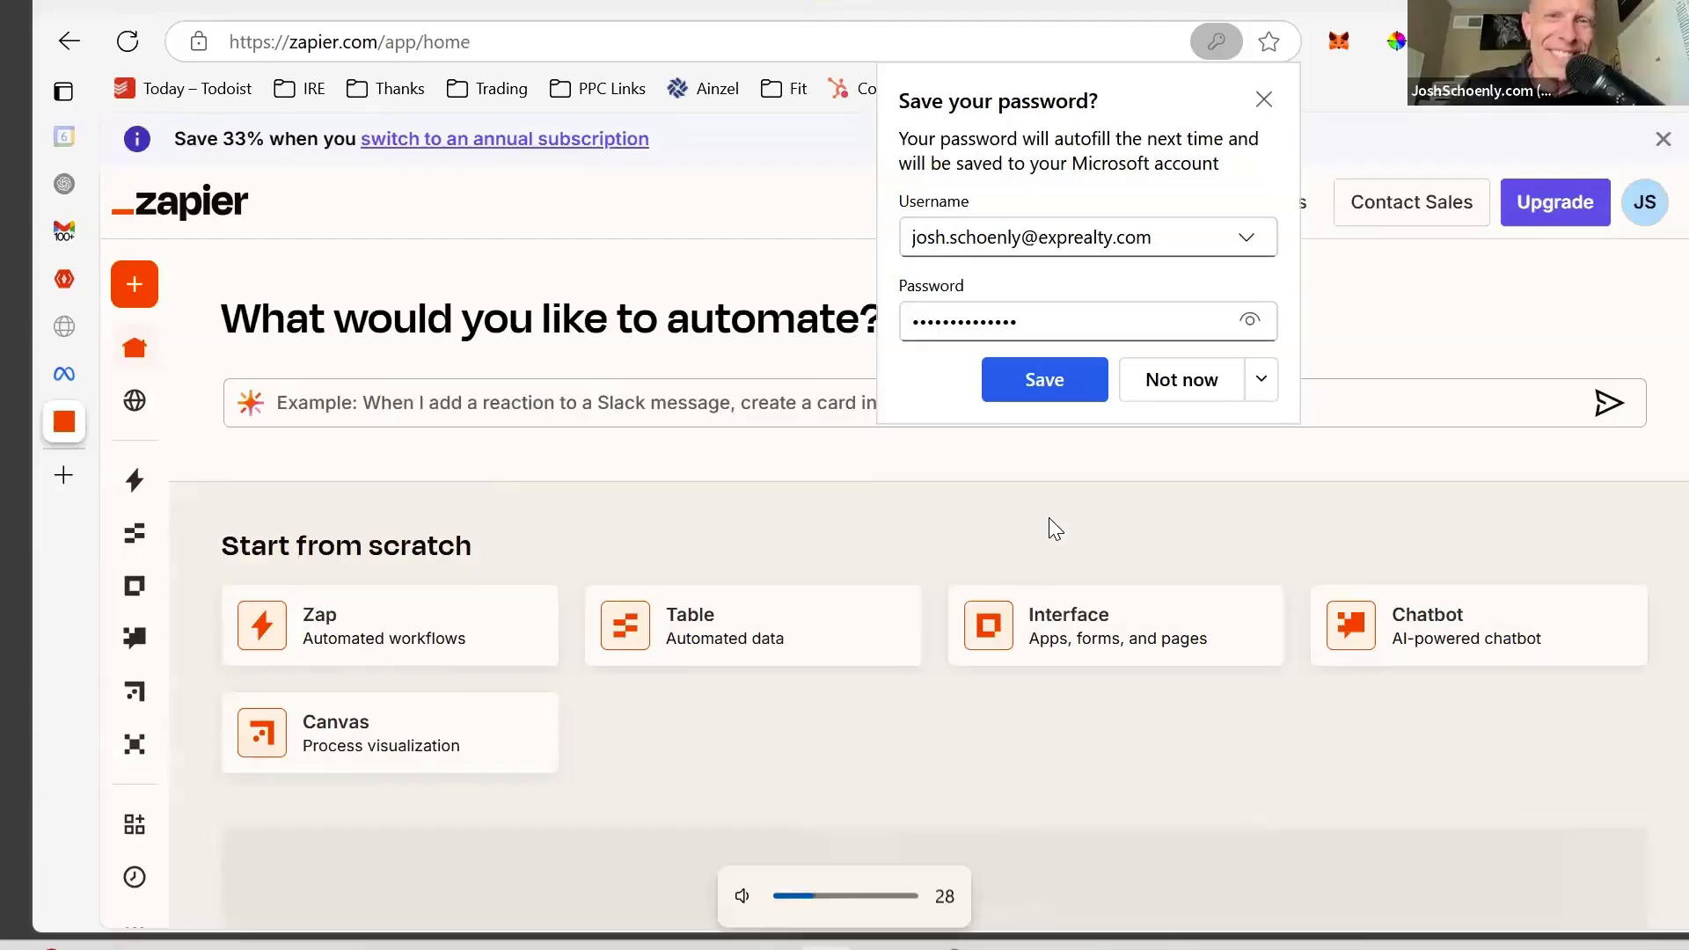
- Dismiss the save-password prompt and open the Mechanicsburg zap's kvCORE Create Contact step
left_click(1264, 101)
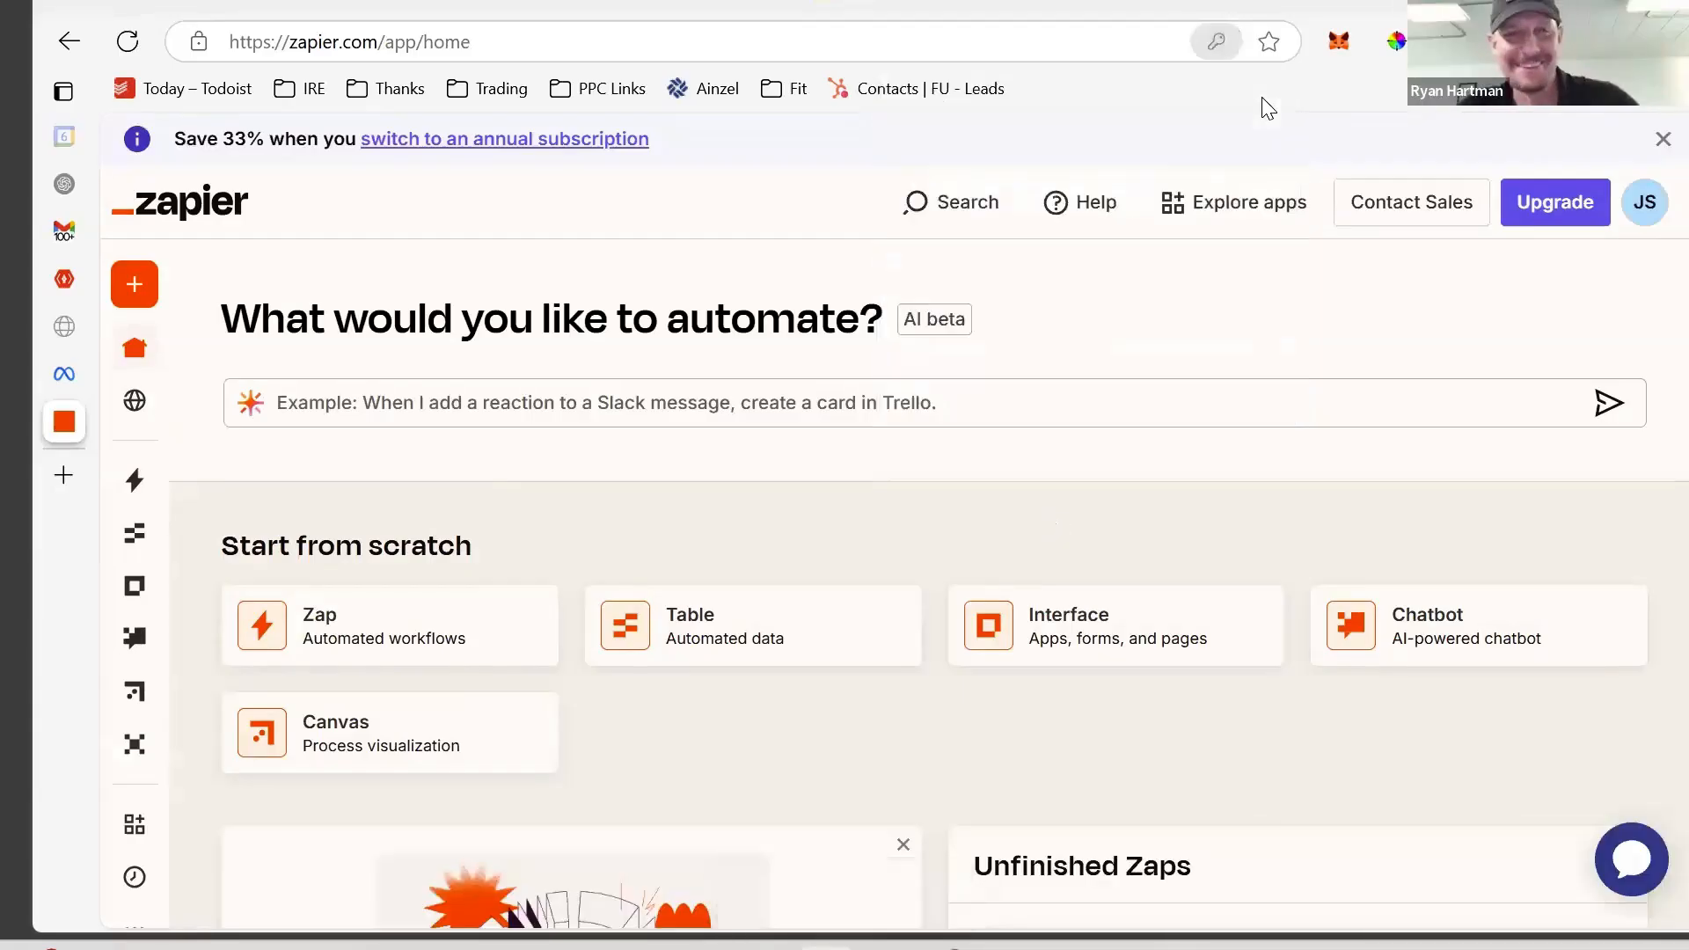
scroll(1171, 343, "down", 10)
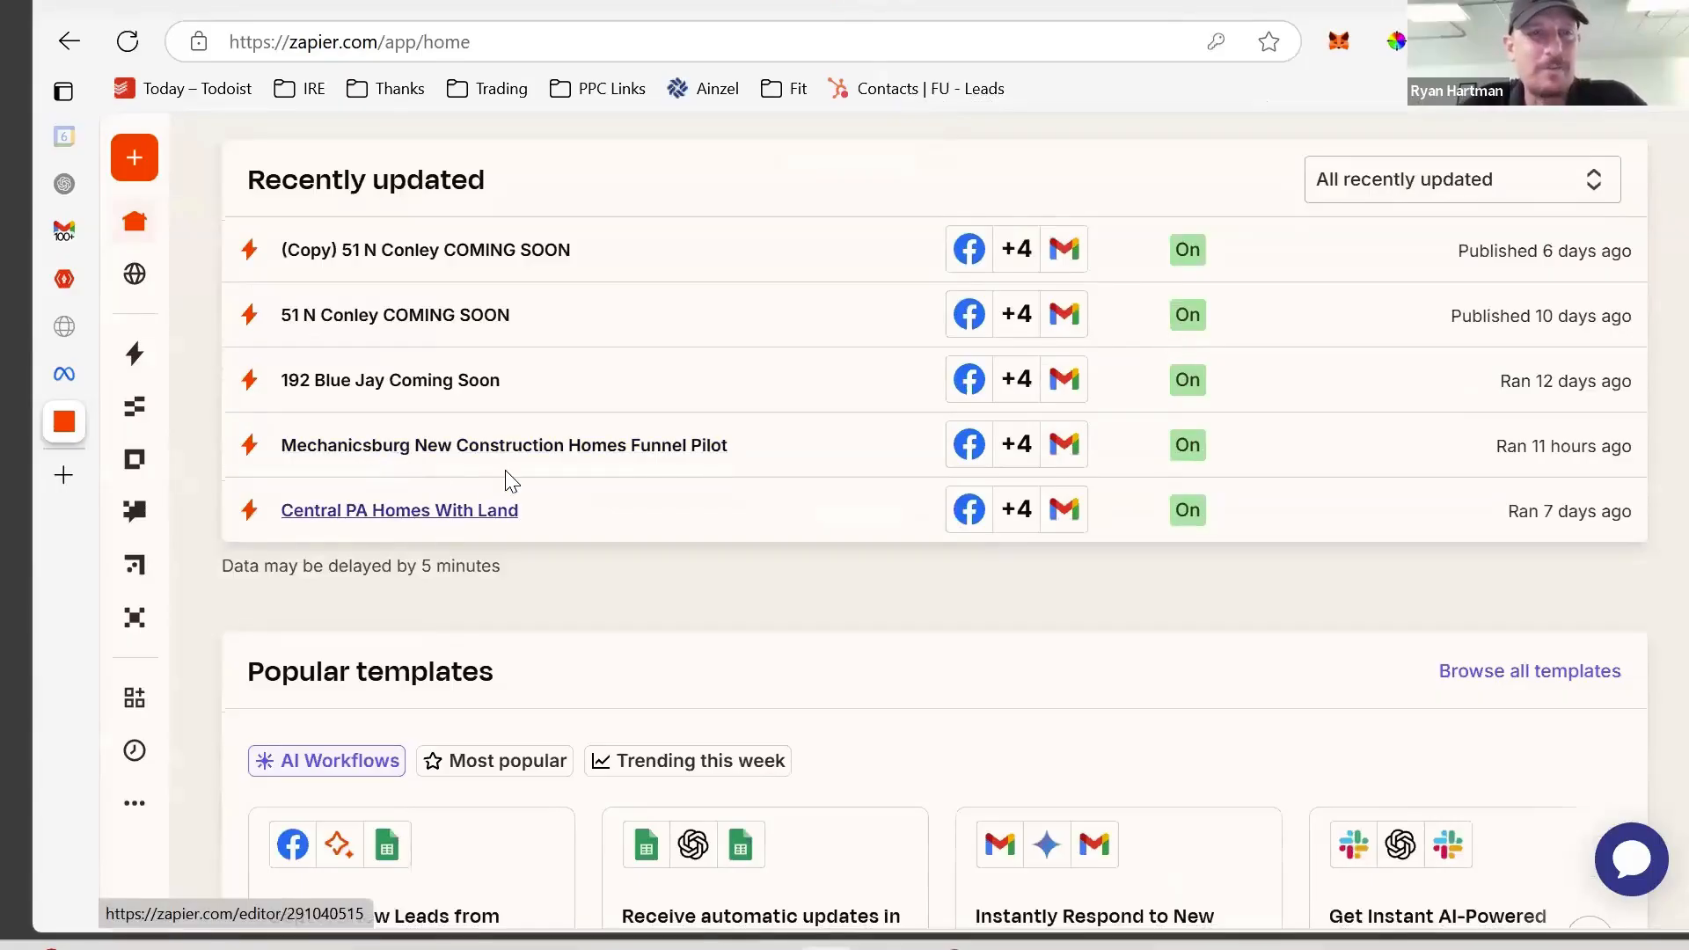
left_click(552, 447)
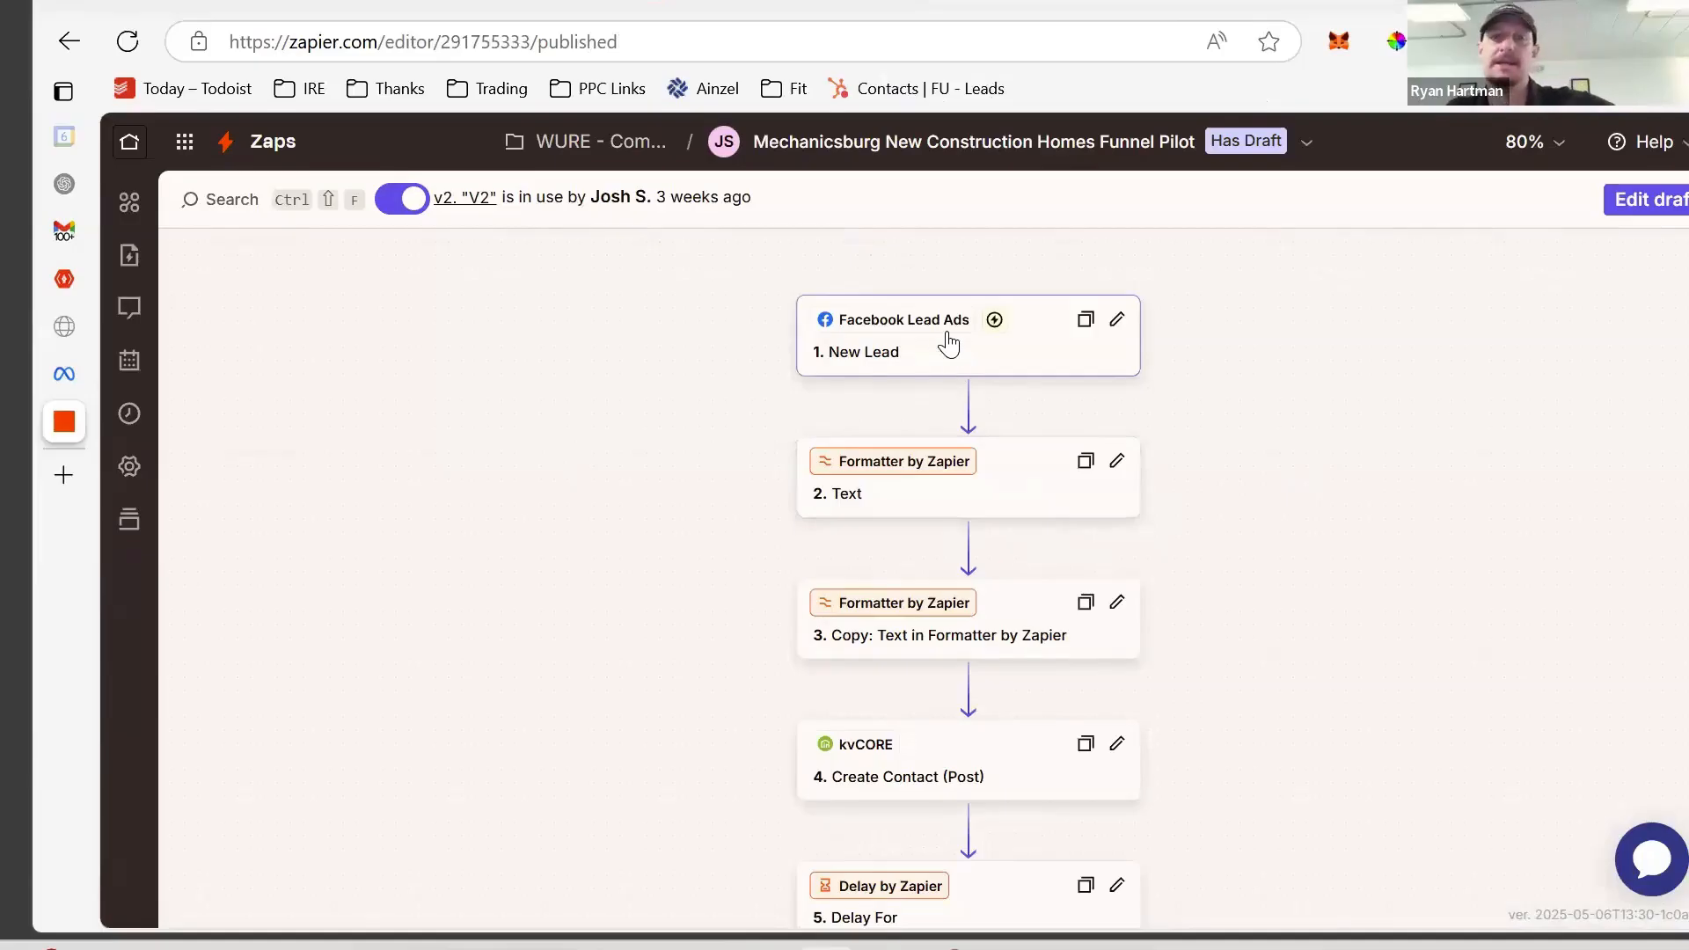
scroll(1005, 363, "down", 3)
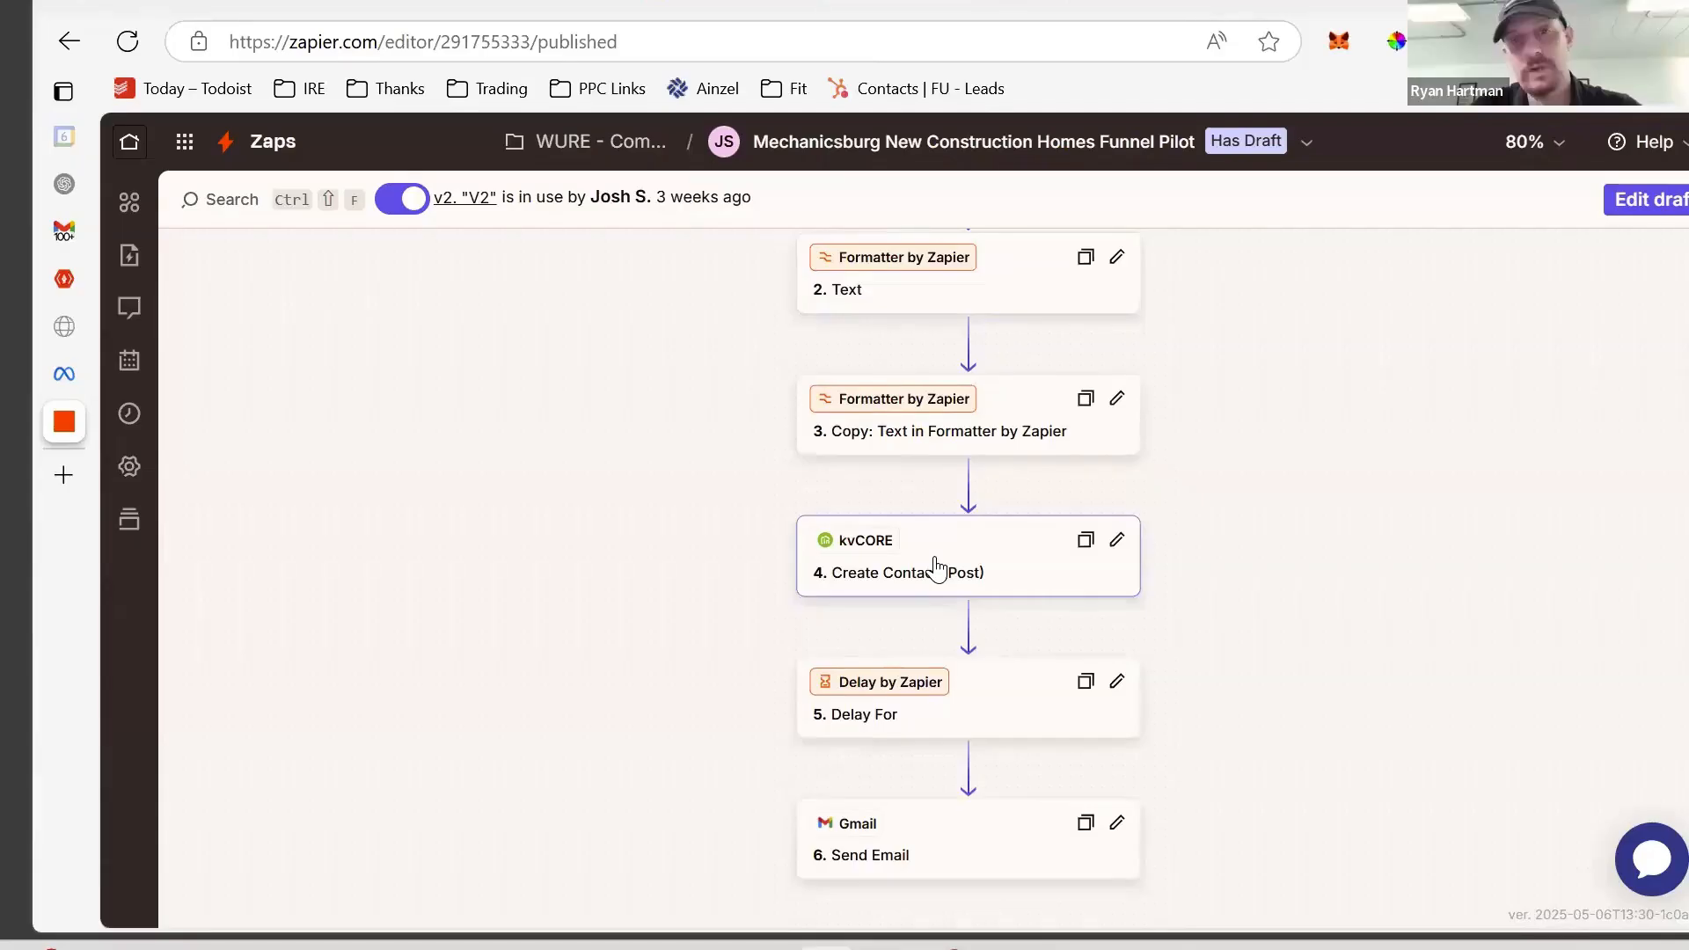
left_click(935, 569)
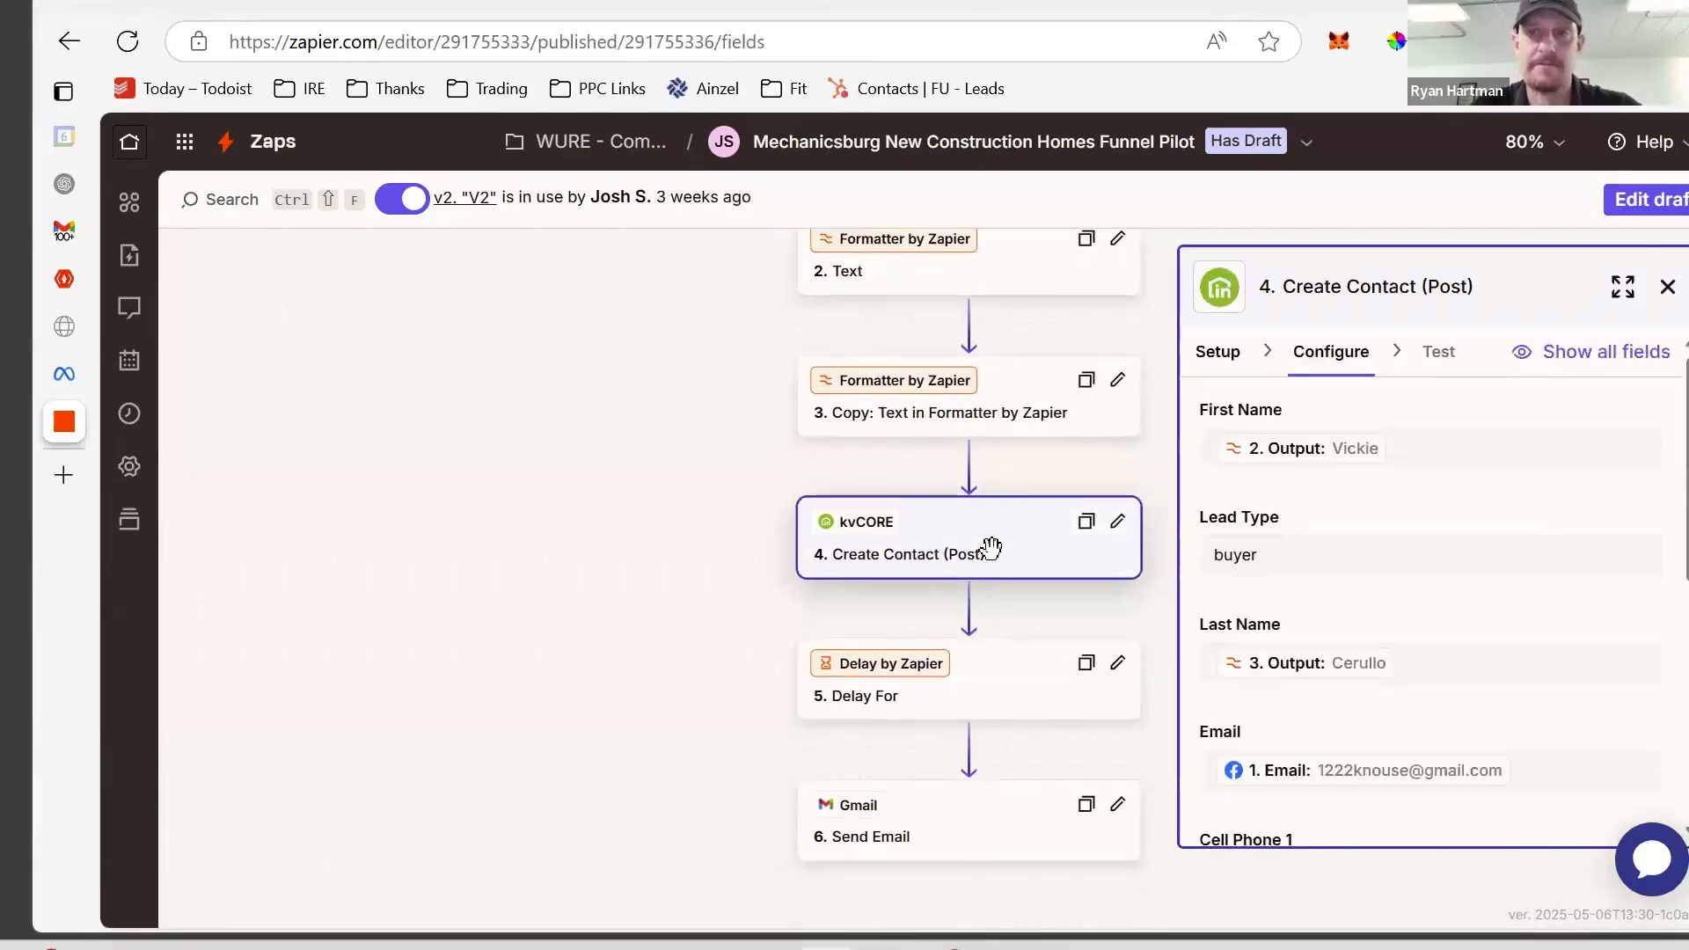
- Switch the published Mechanicsburg New Construction Homes Funnel Pilot zap into a draft based on v2
scroll(1538, 534, "down", 5)
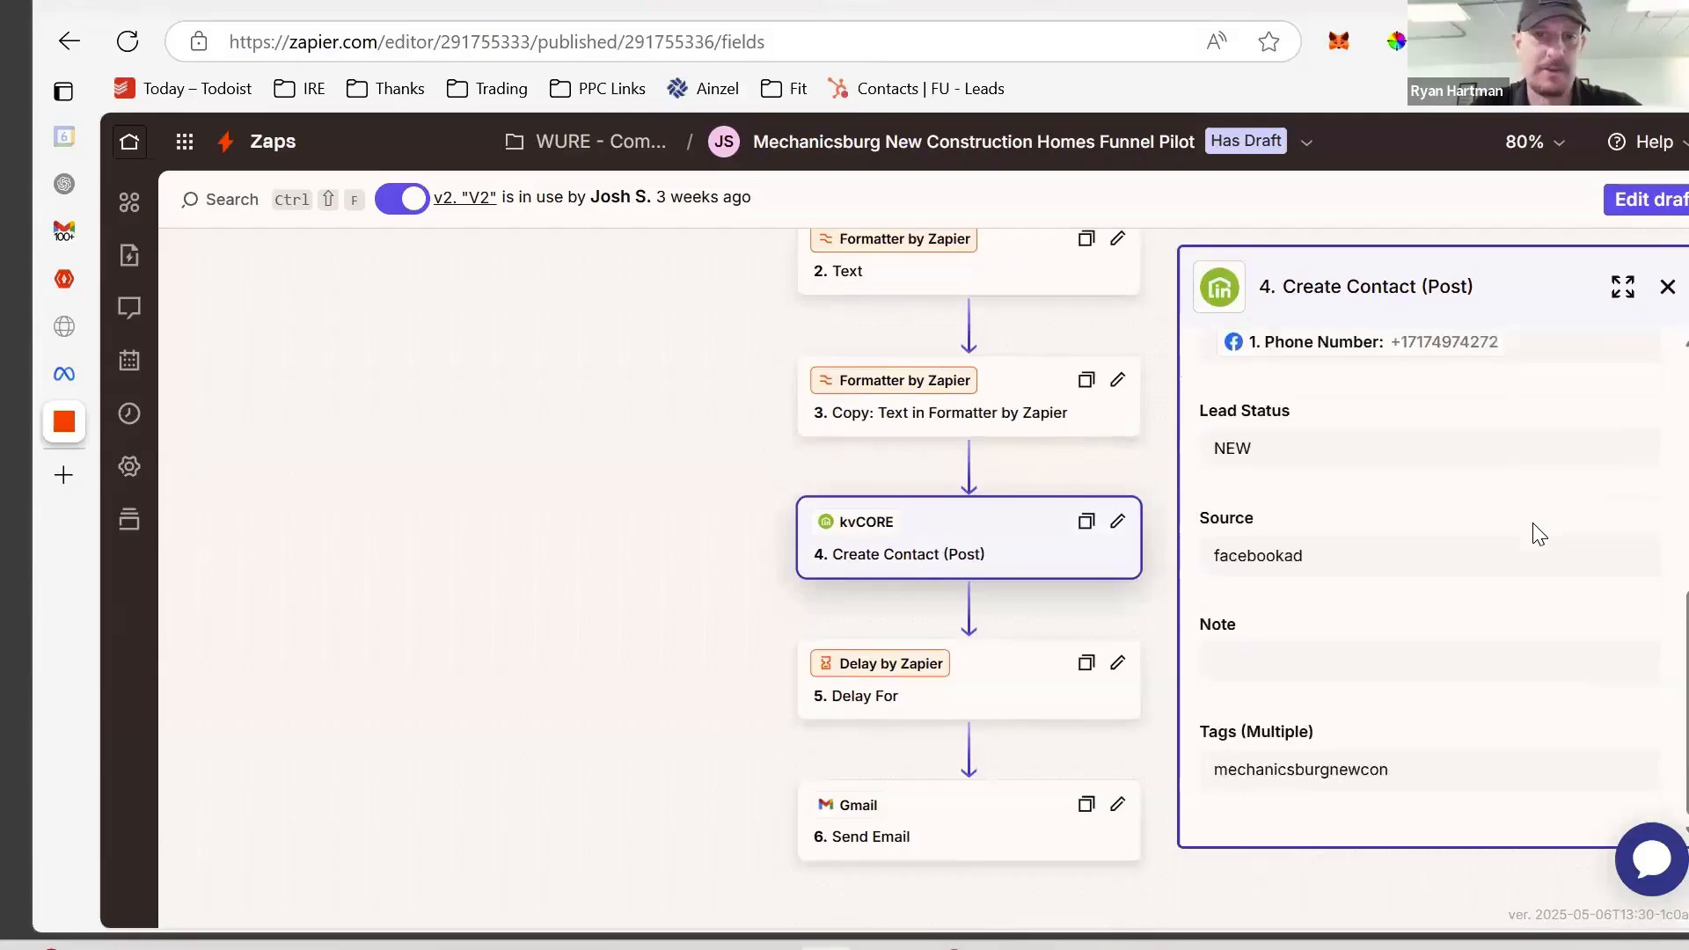
scroll(1539, 534, "up", 1)
scroll(1539, 534, "down", 2)
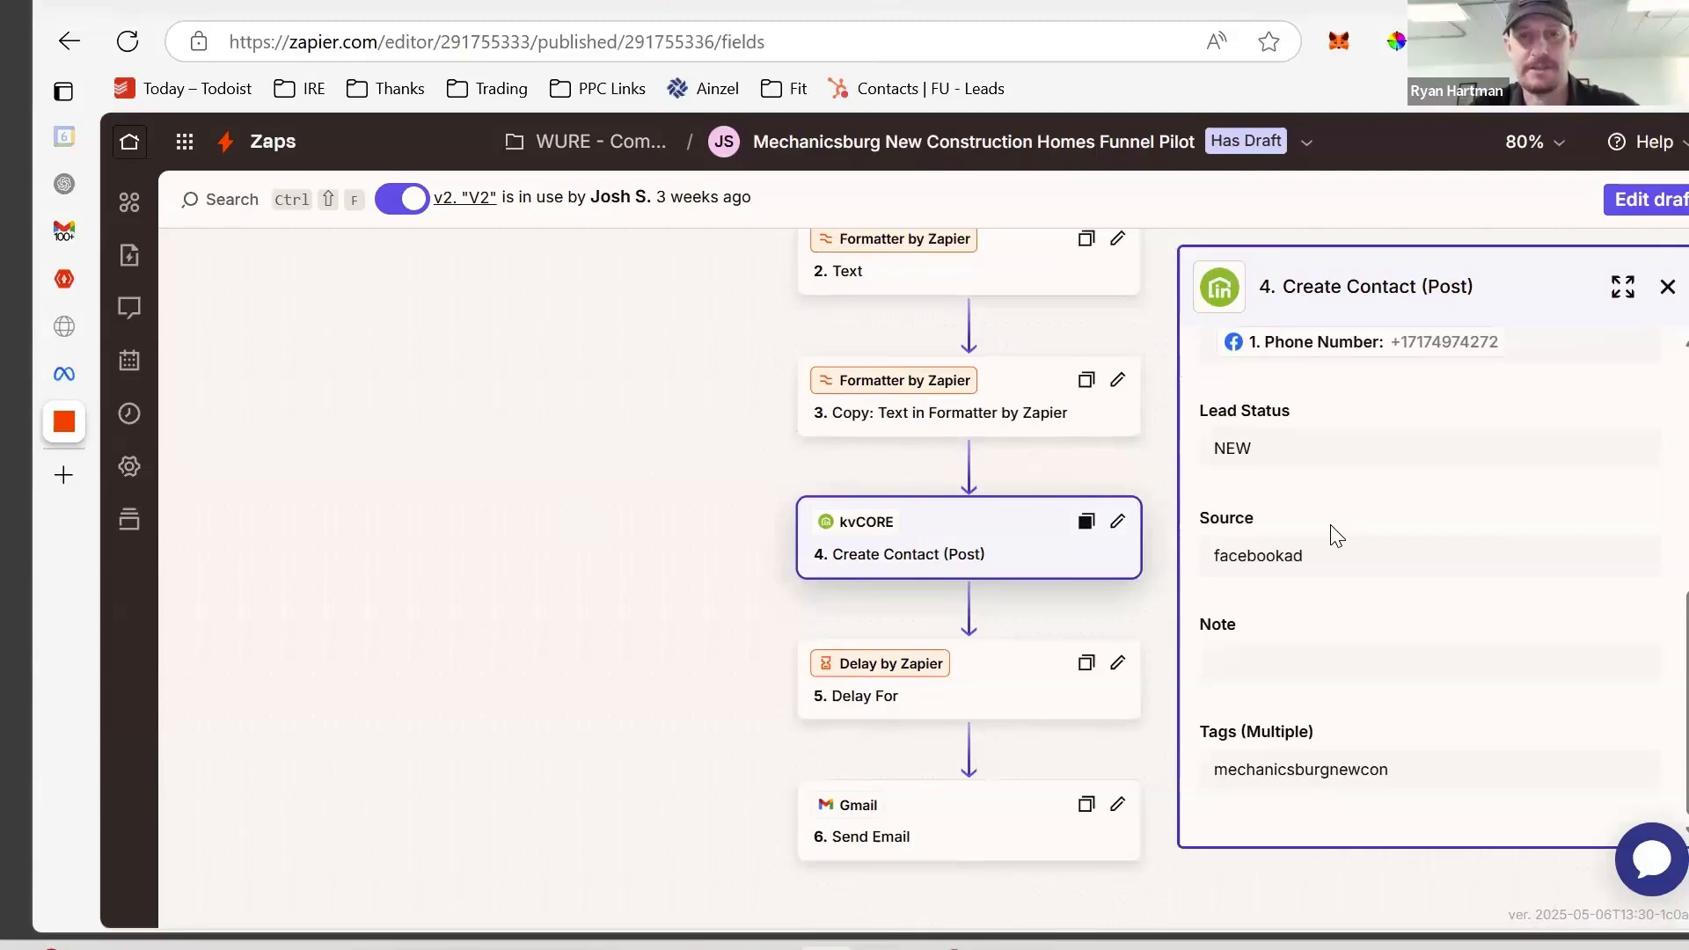
scroll(652, 445, "down", 5)
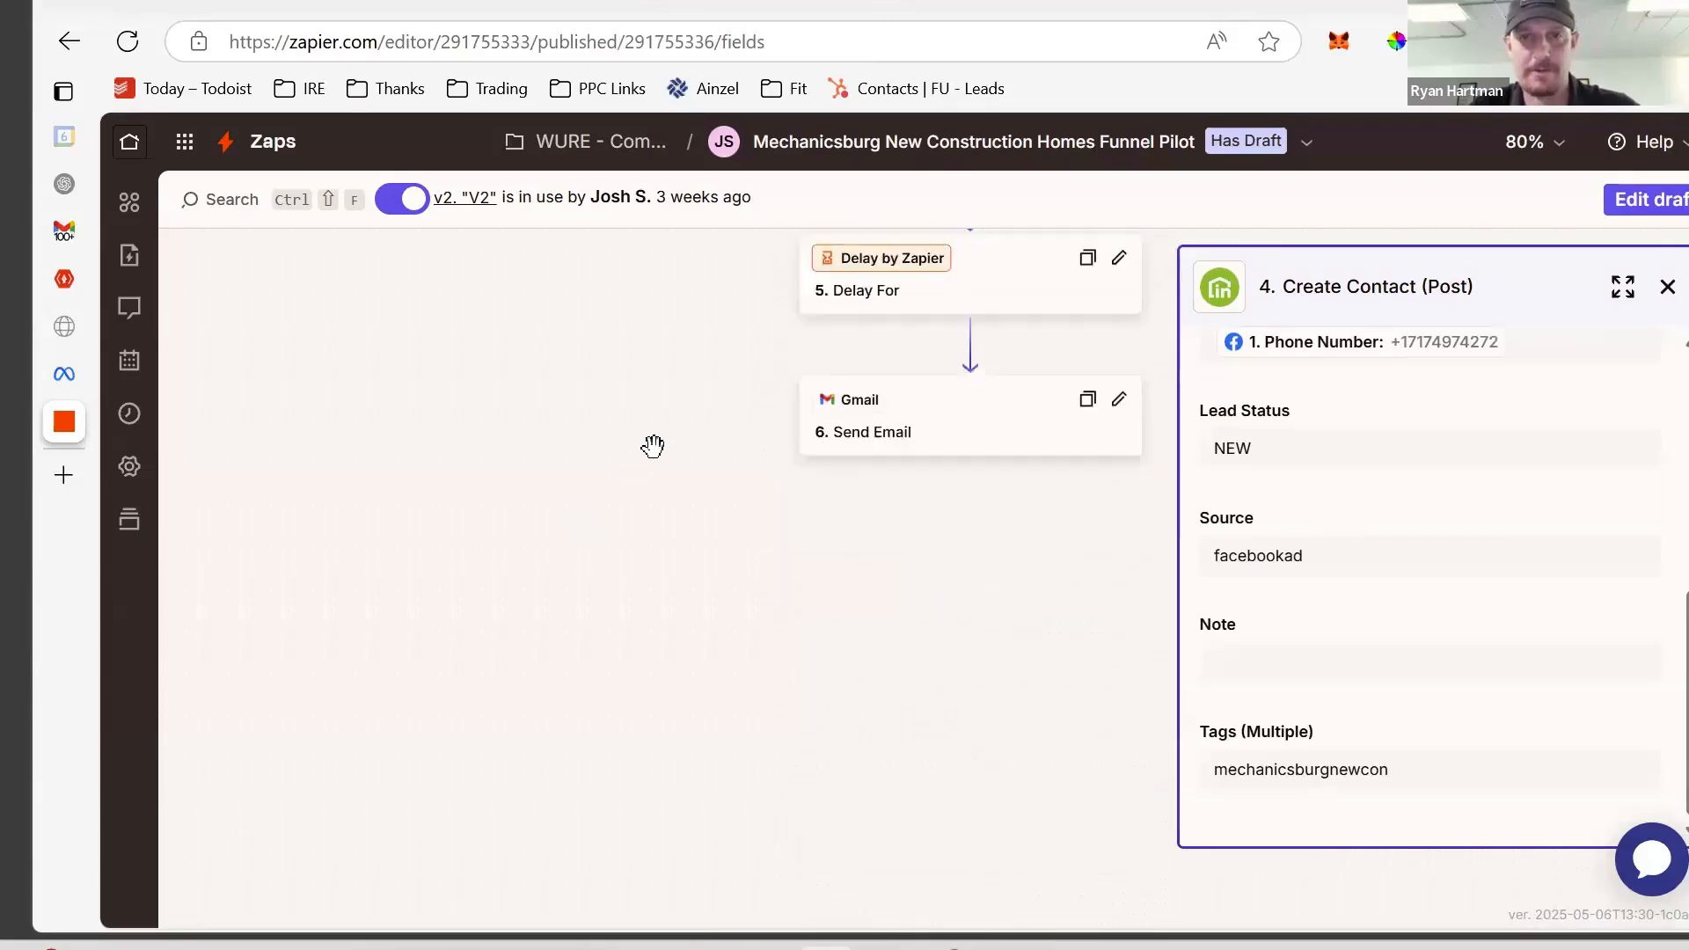
left_click(1653, 201)
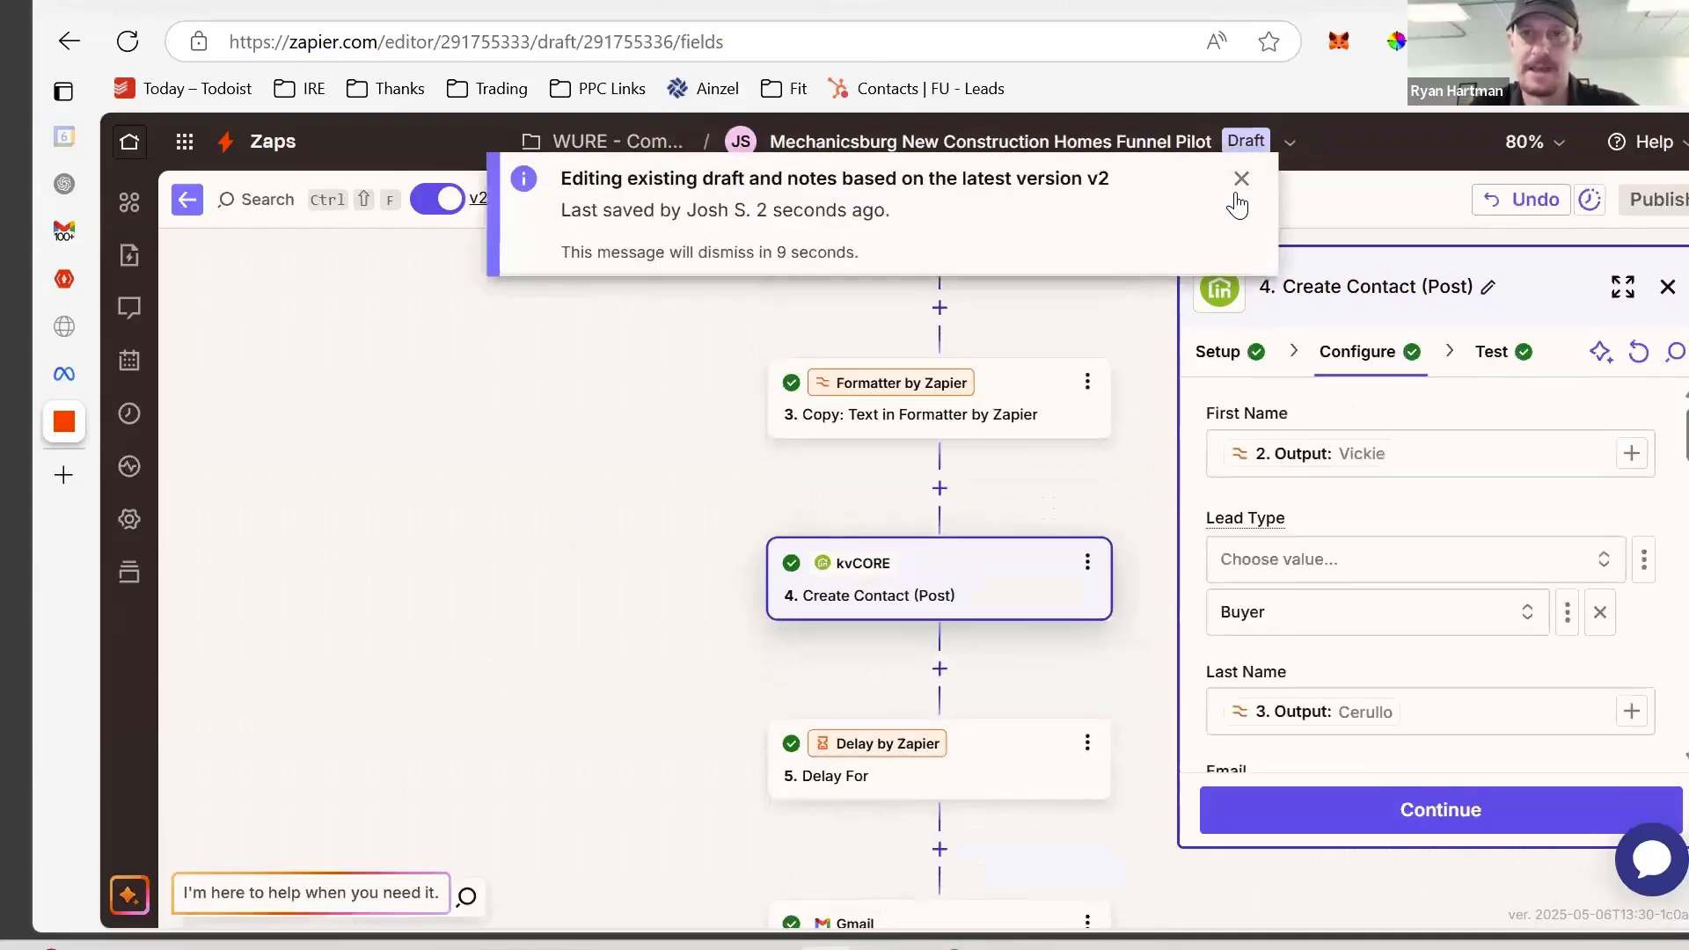
scroll(958, 657, "down", 5)
scroll(958, 643, "down", 3)
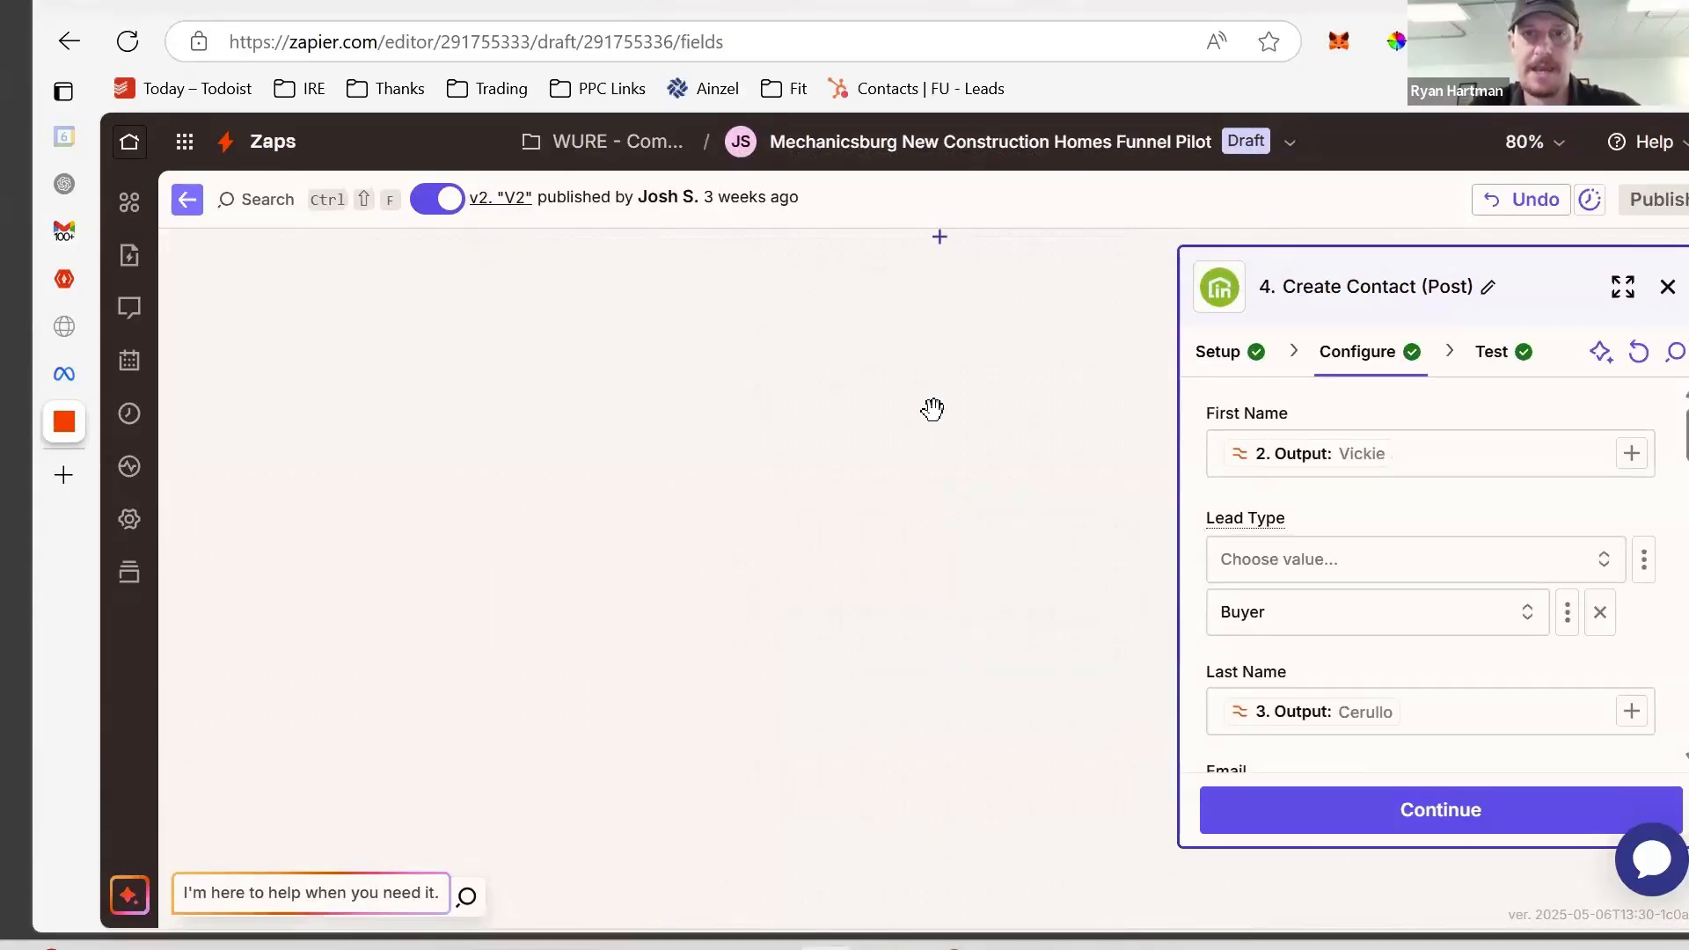
scroll(930, 407, "up", 2)
- Add a thanks.io Add Recipient step after Gmail Send Email, connected to the thanks.io account
left_click(932, 411)
type("thanks")
left_click(792, 215)
left_click(1350, 563)
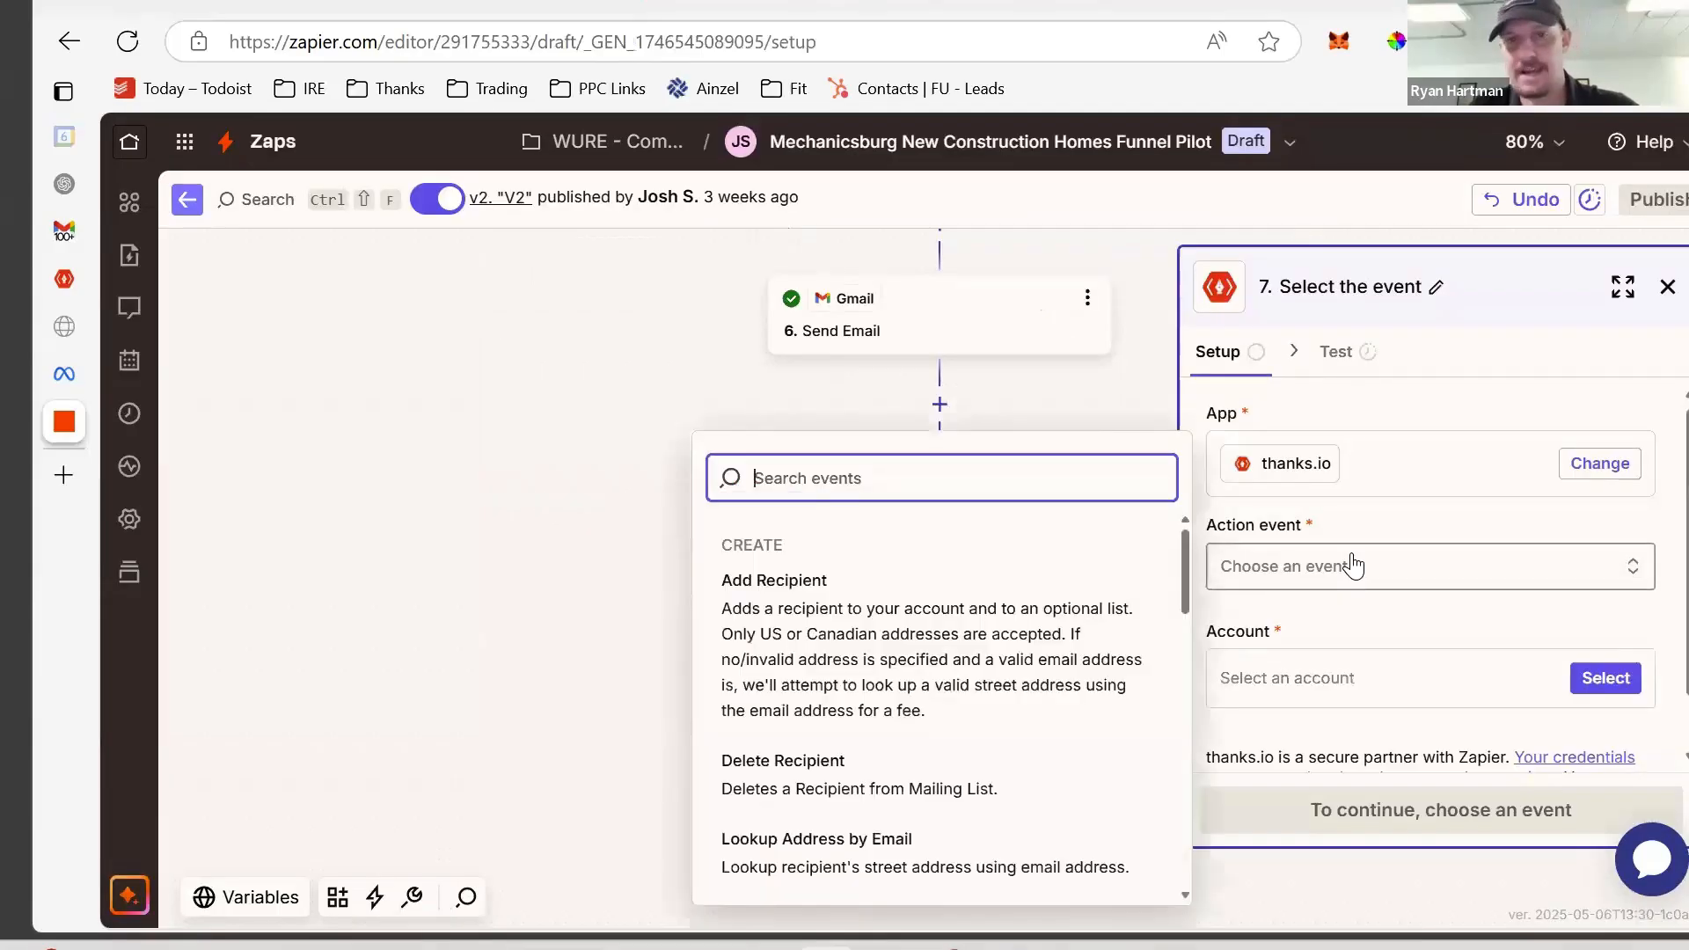
scroll(968, 541, "down", 2)
scroll(964, 533, "up", 2)
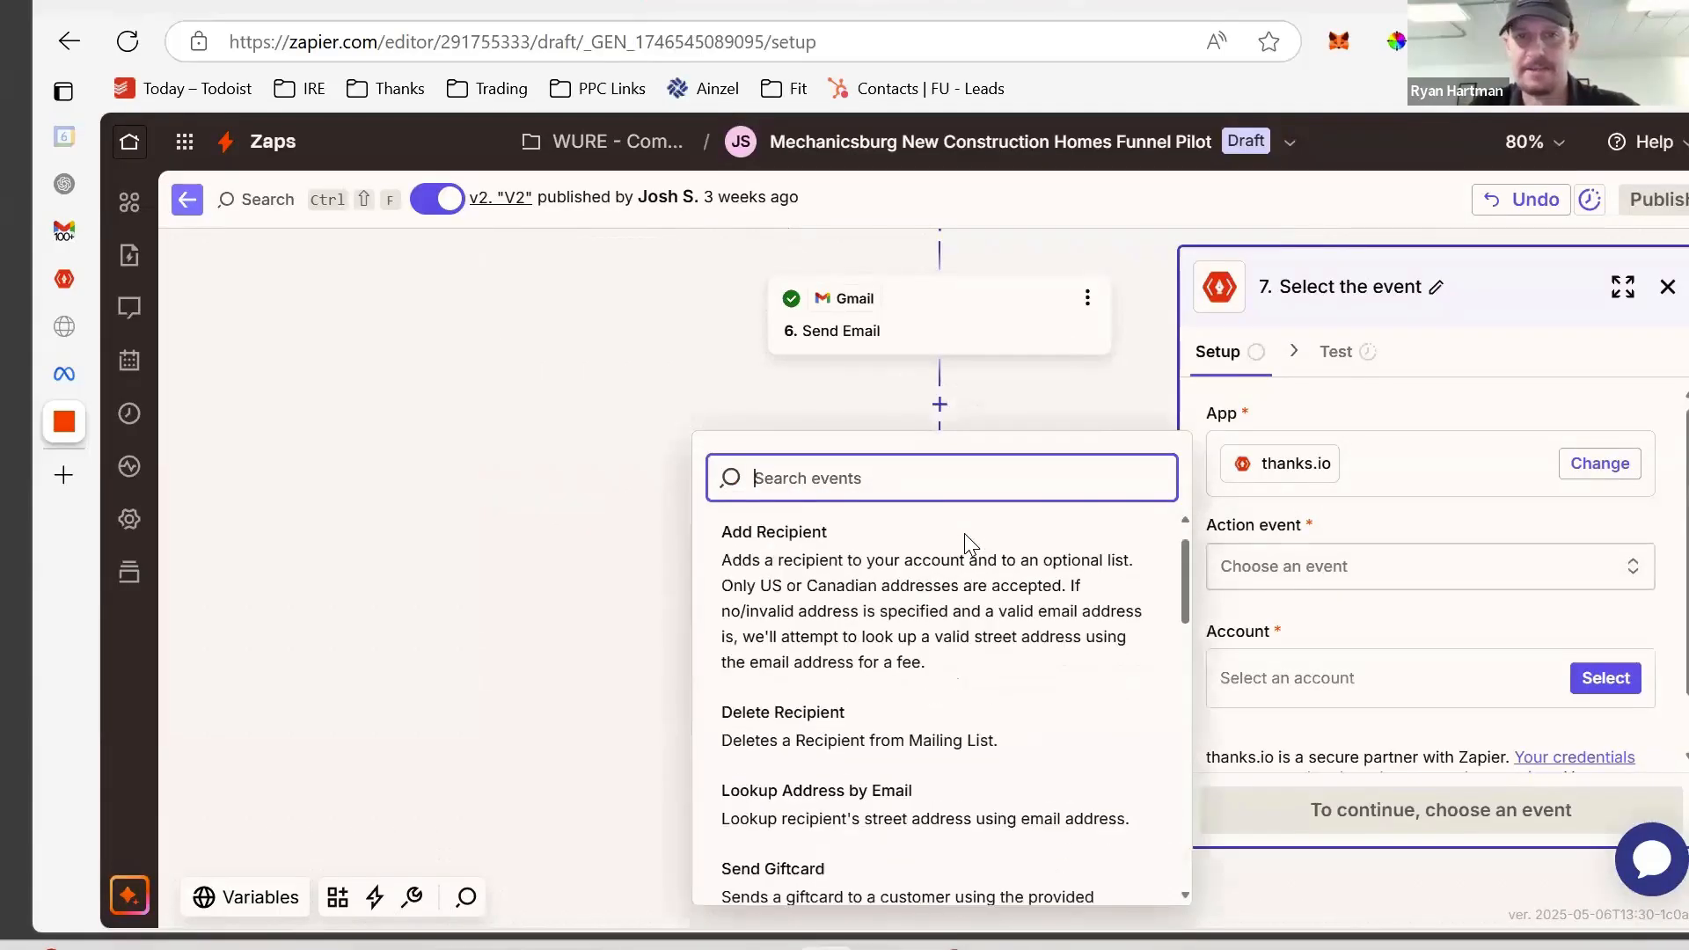
left_click(886, 640)
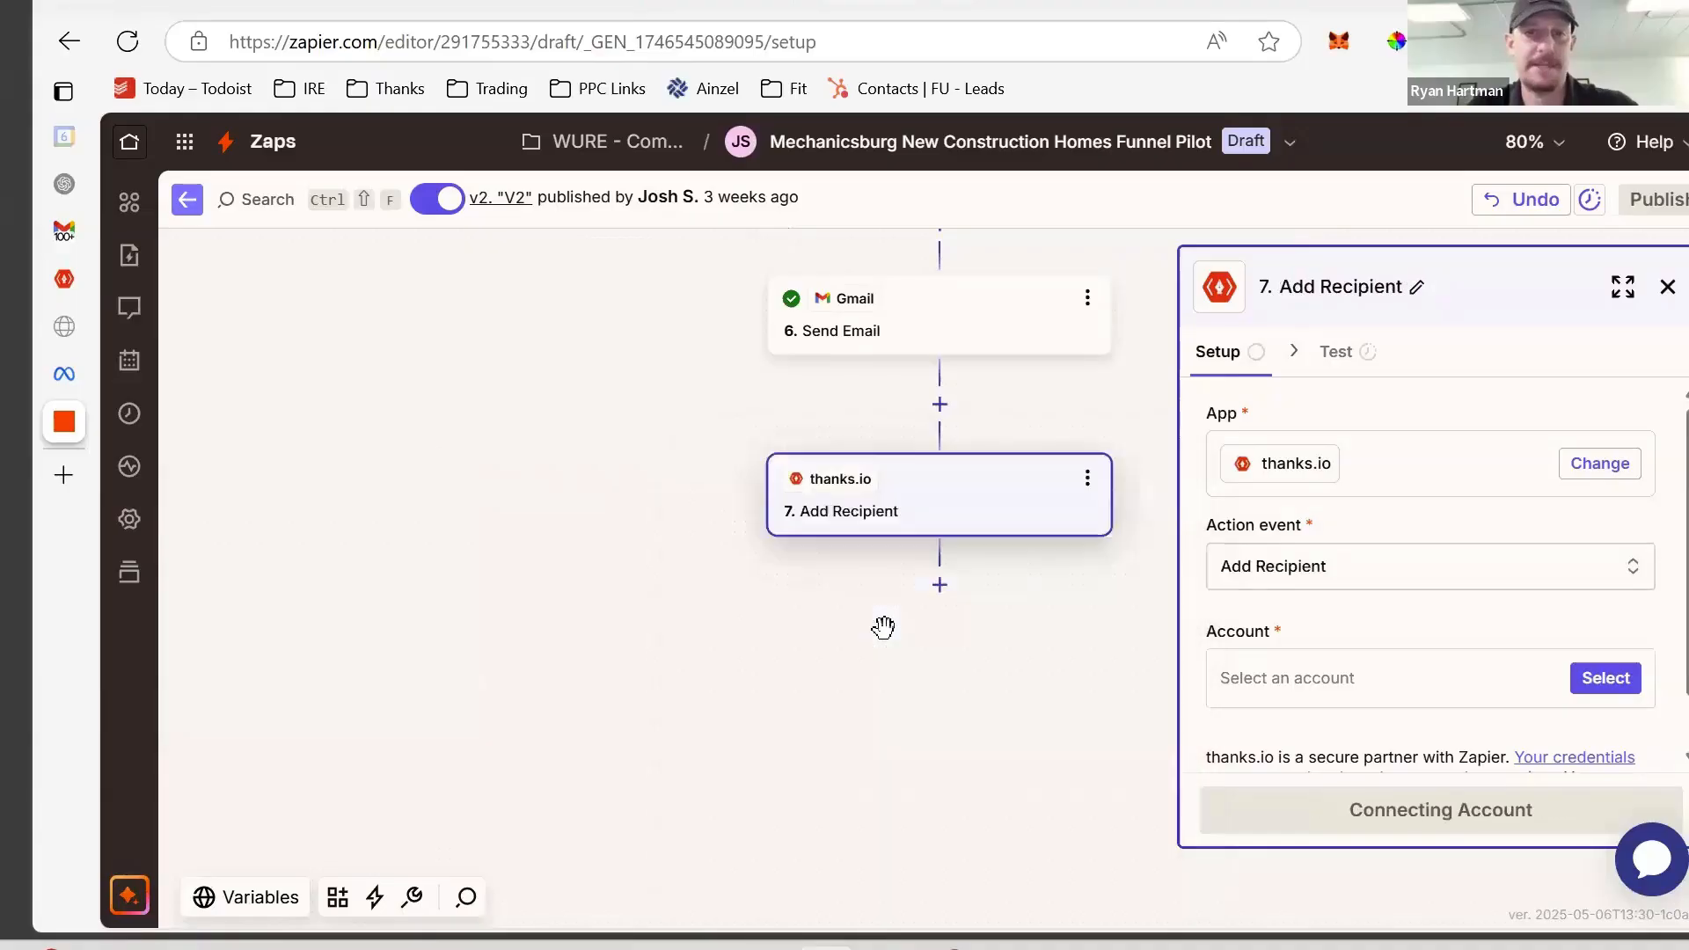
left_click(906, 708)
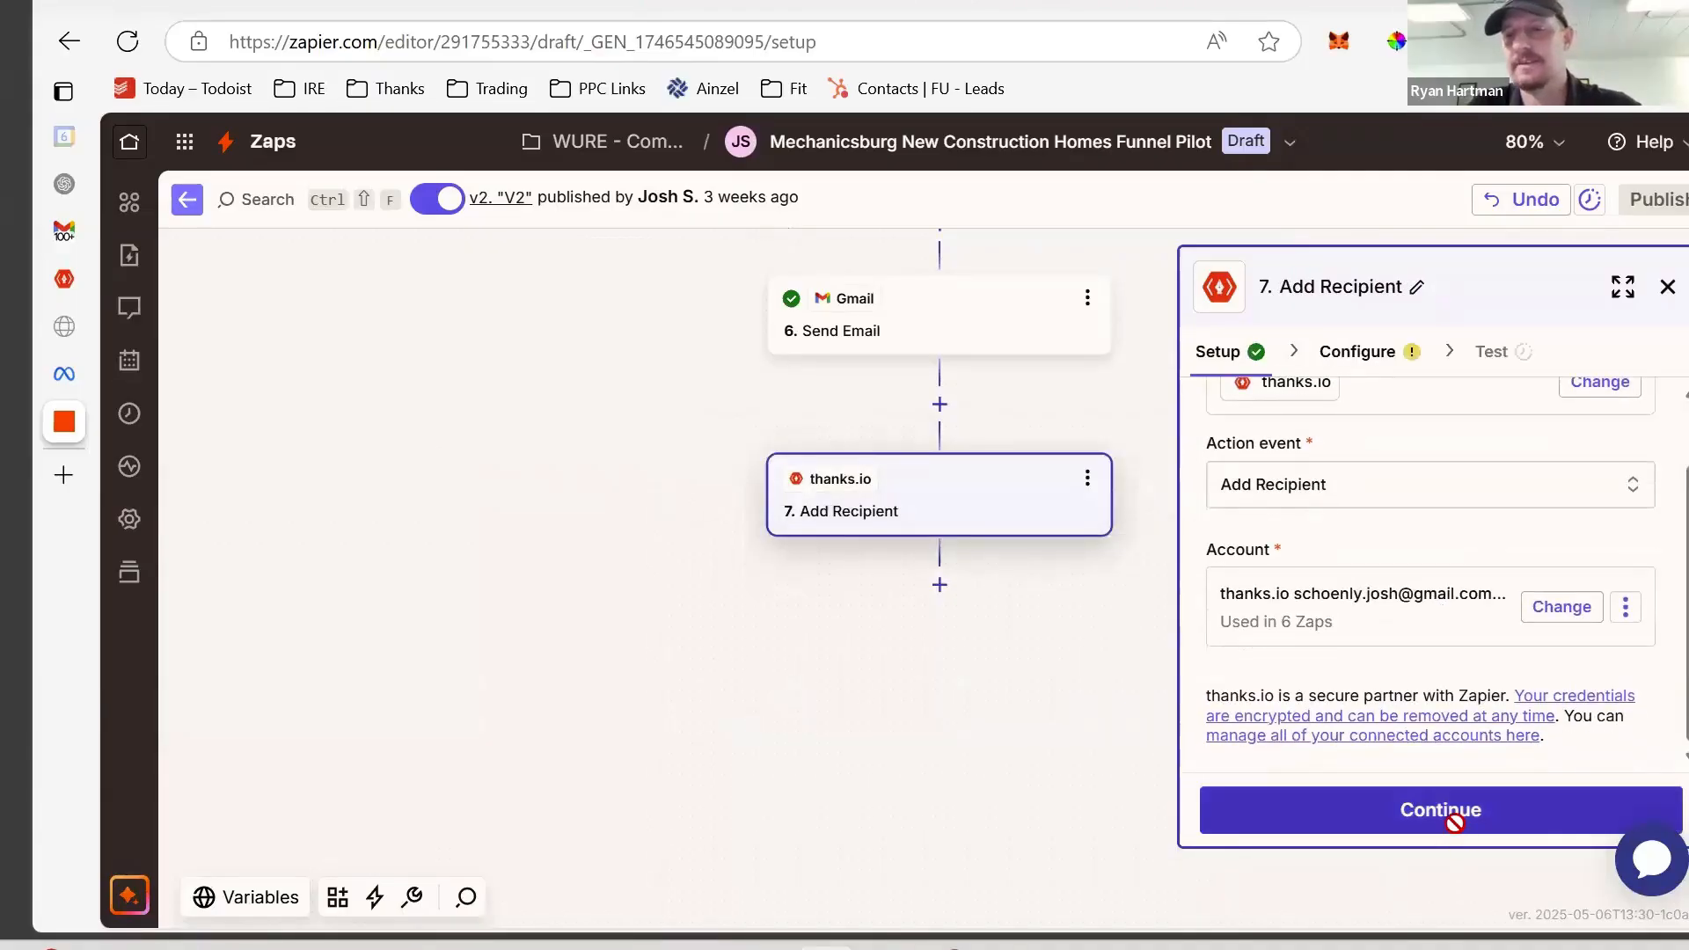
left_click(1456, 815)
left_click(1315, 450)
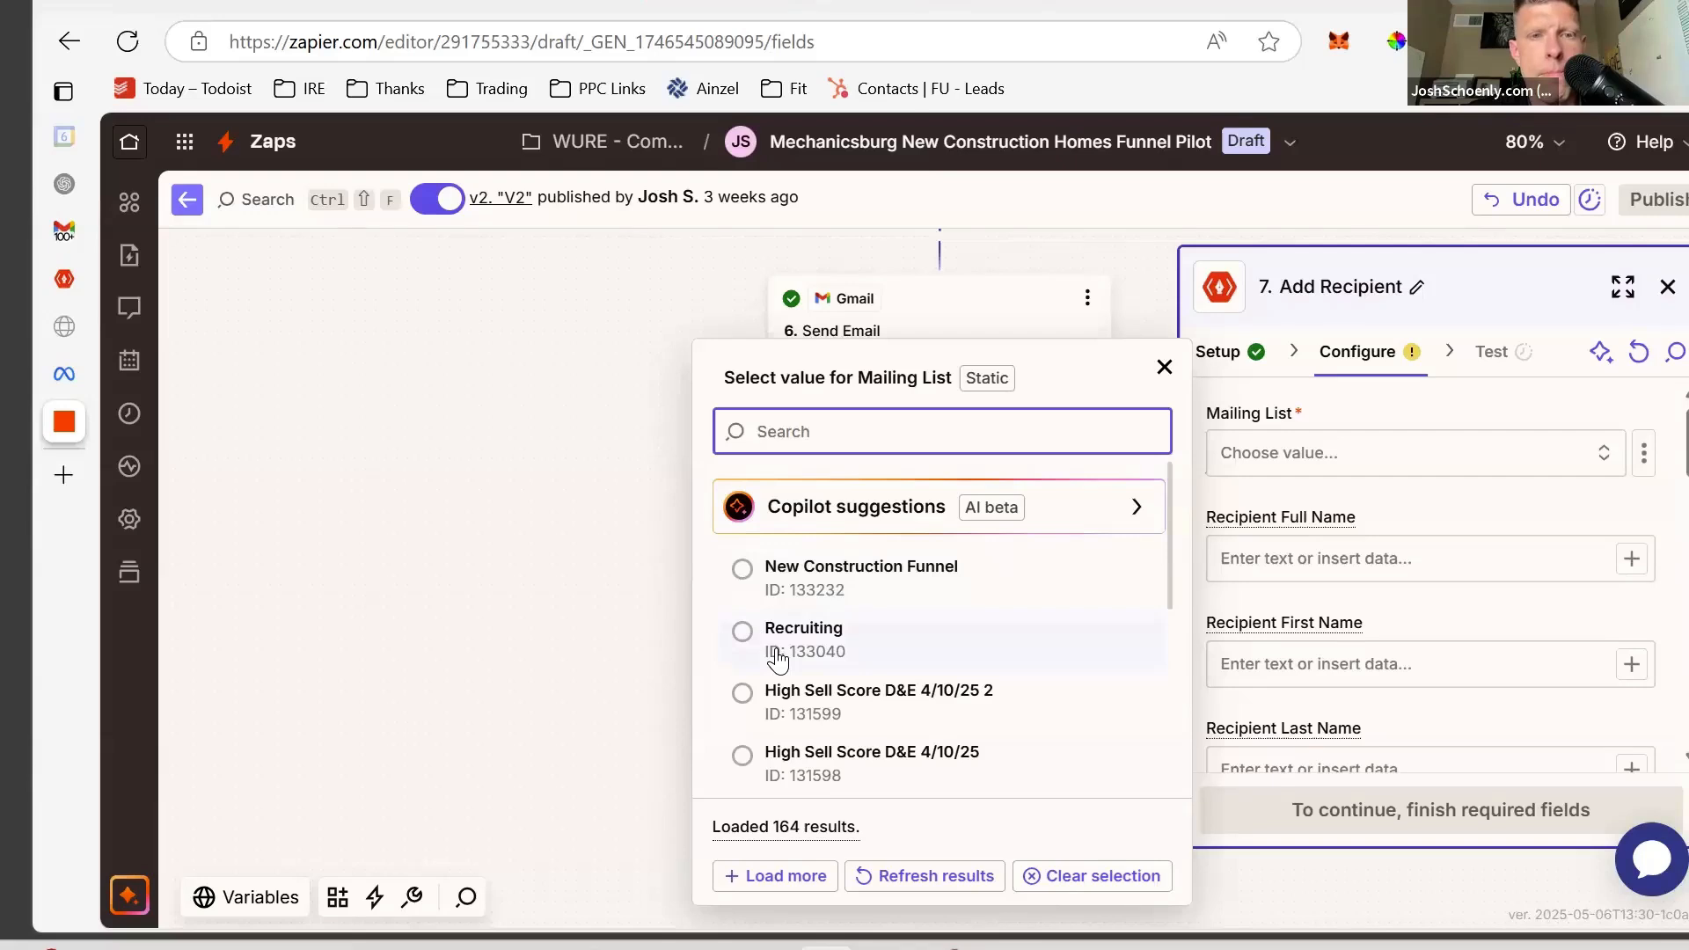
- Select the New Construction Funnel list and map the Facebook lead's Full Name to Recipient Full Name
left_click(742, 574)
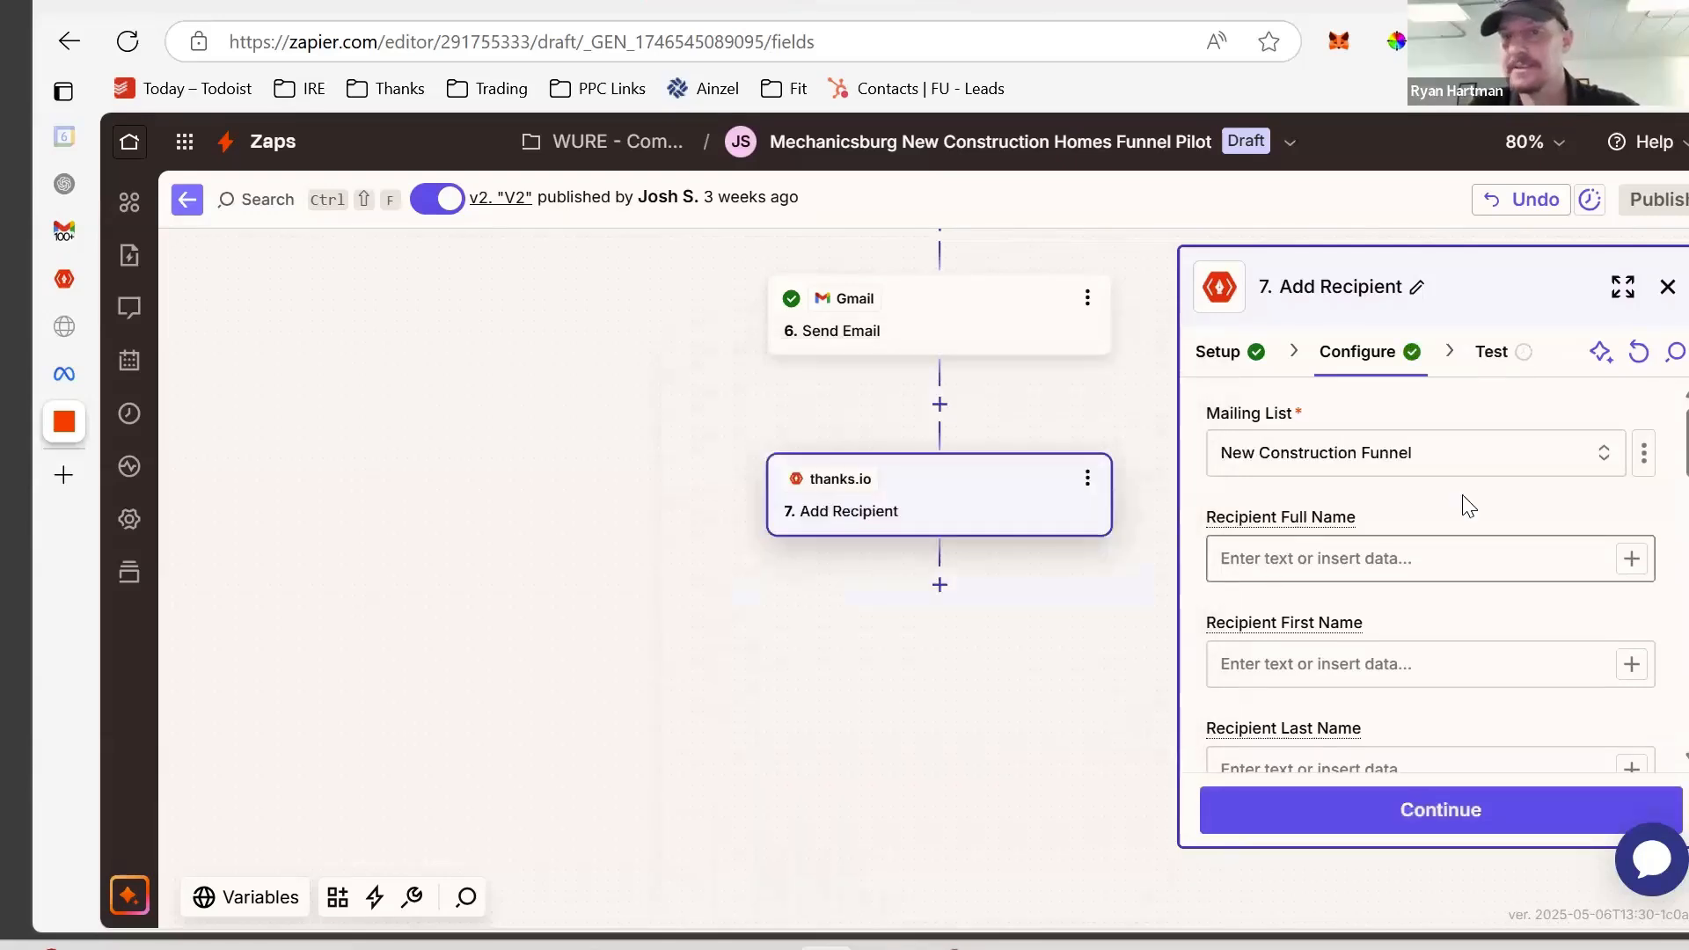
scroll(1468, 507, "down", 2)
scroll(1467, 507, "up", 2)
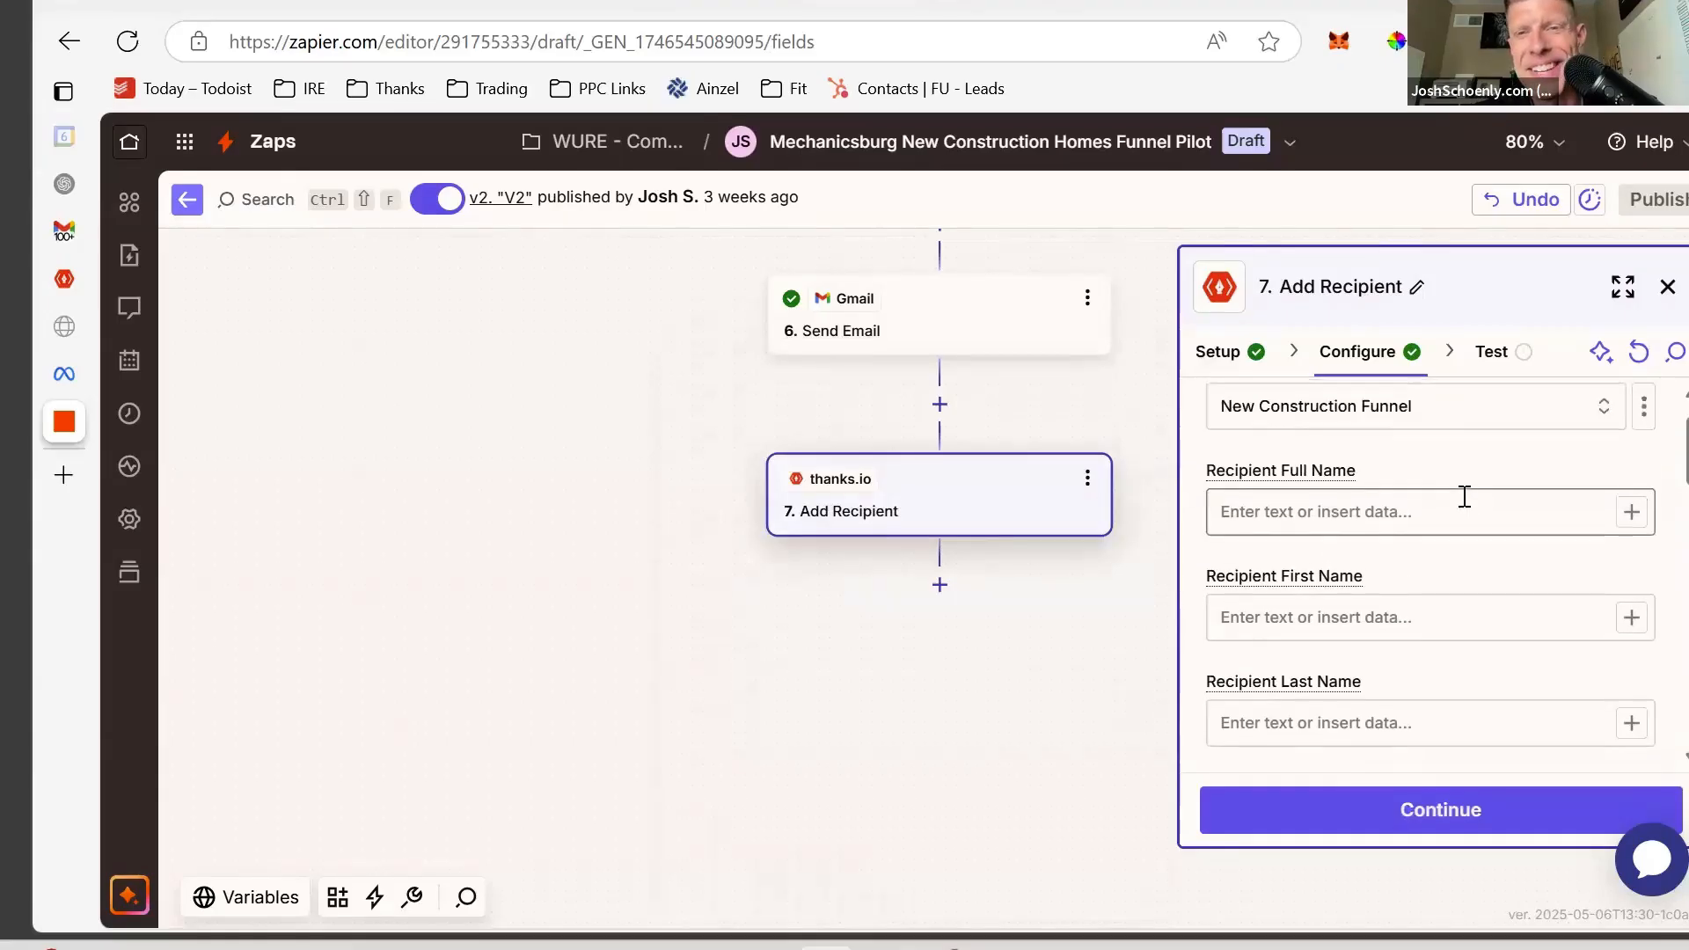
scroll(1467, 502, "down", 1)
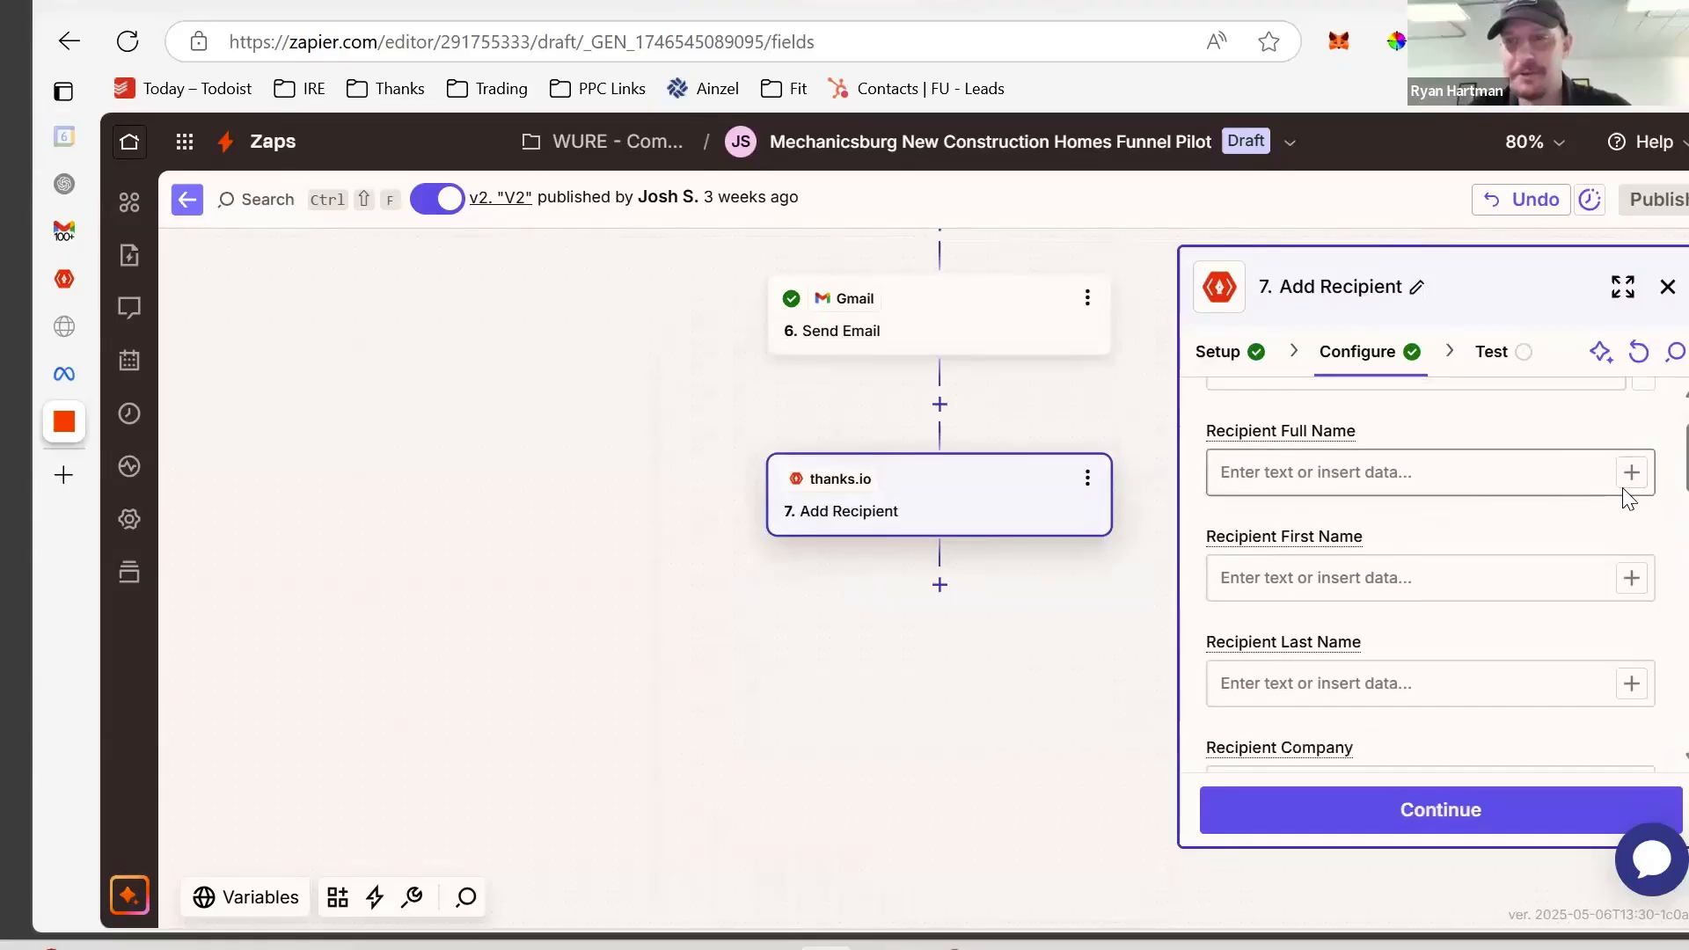
left_click(1599, 480)
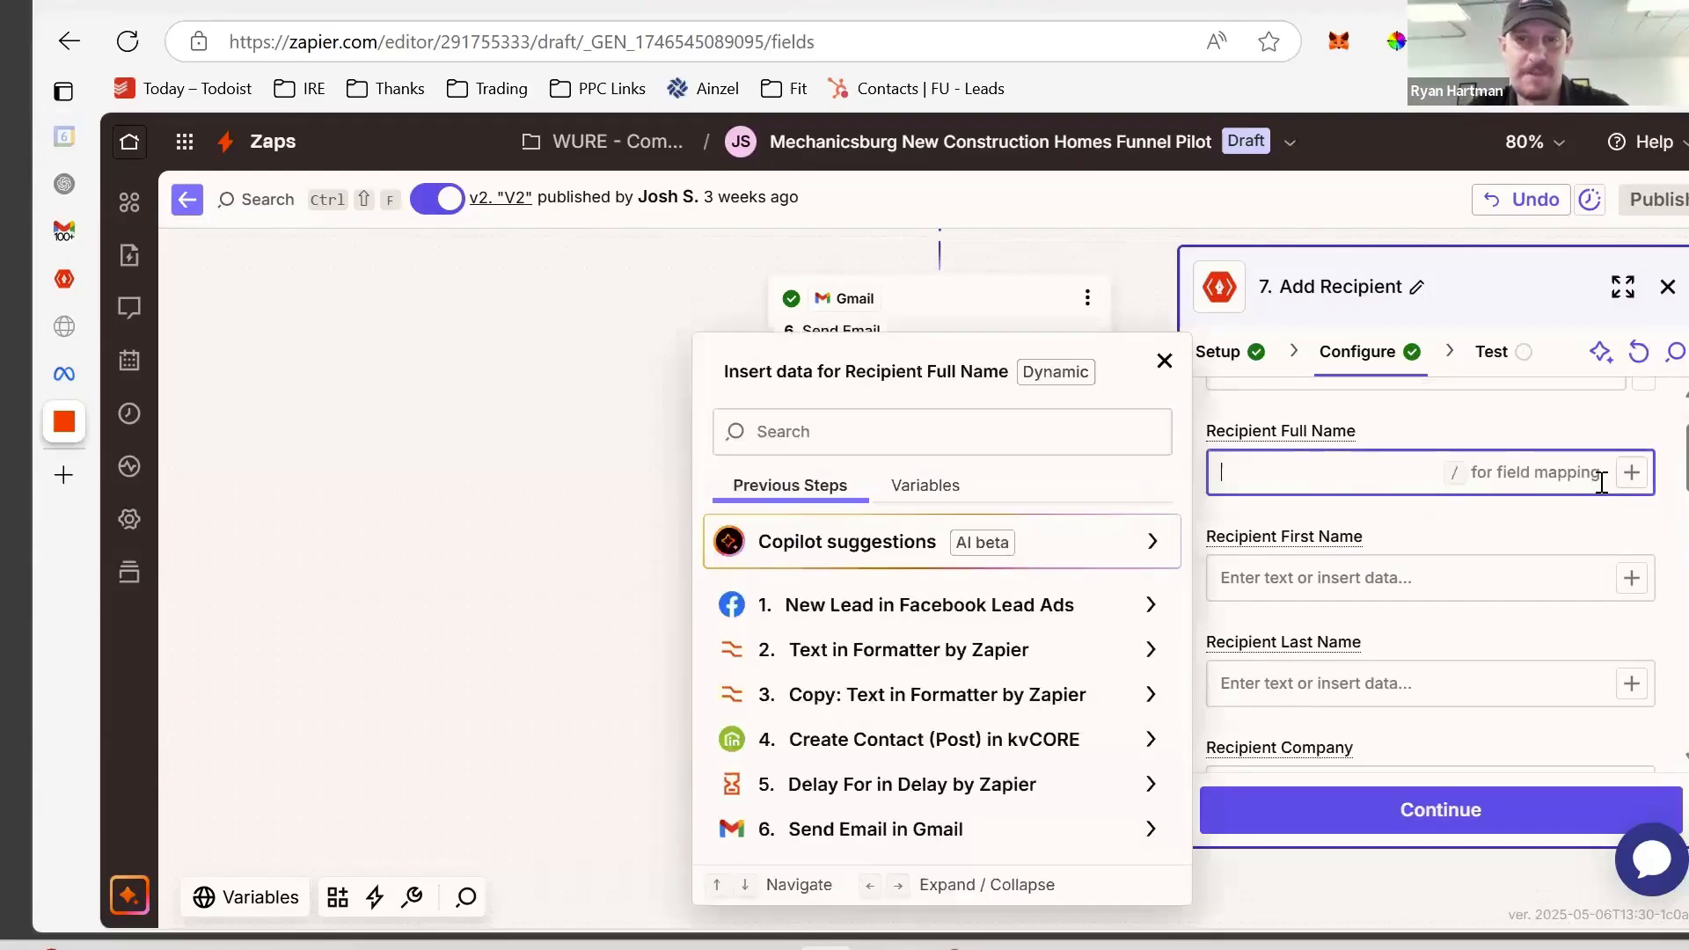
left_click(1064, 610)
scroll(1066, 615, "down", 1)
scroll(1067, 613, "up", 1)
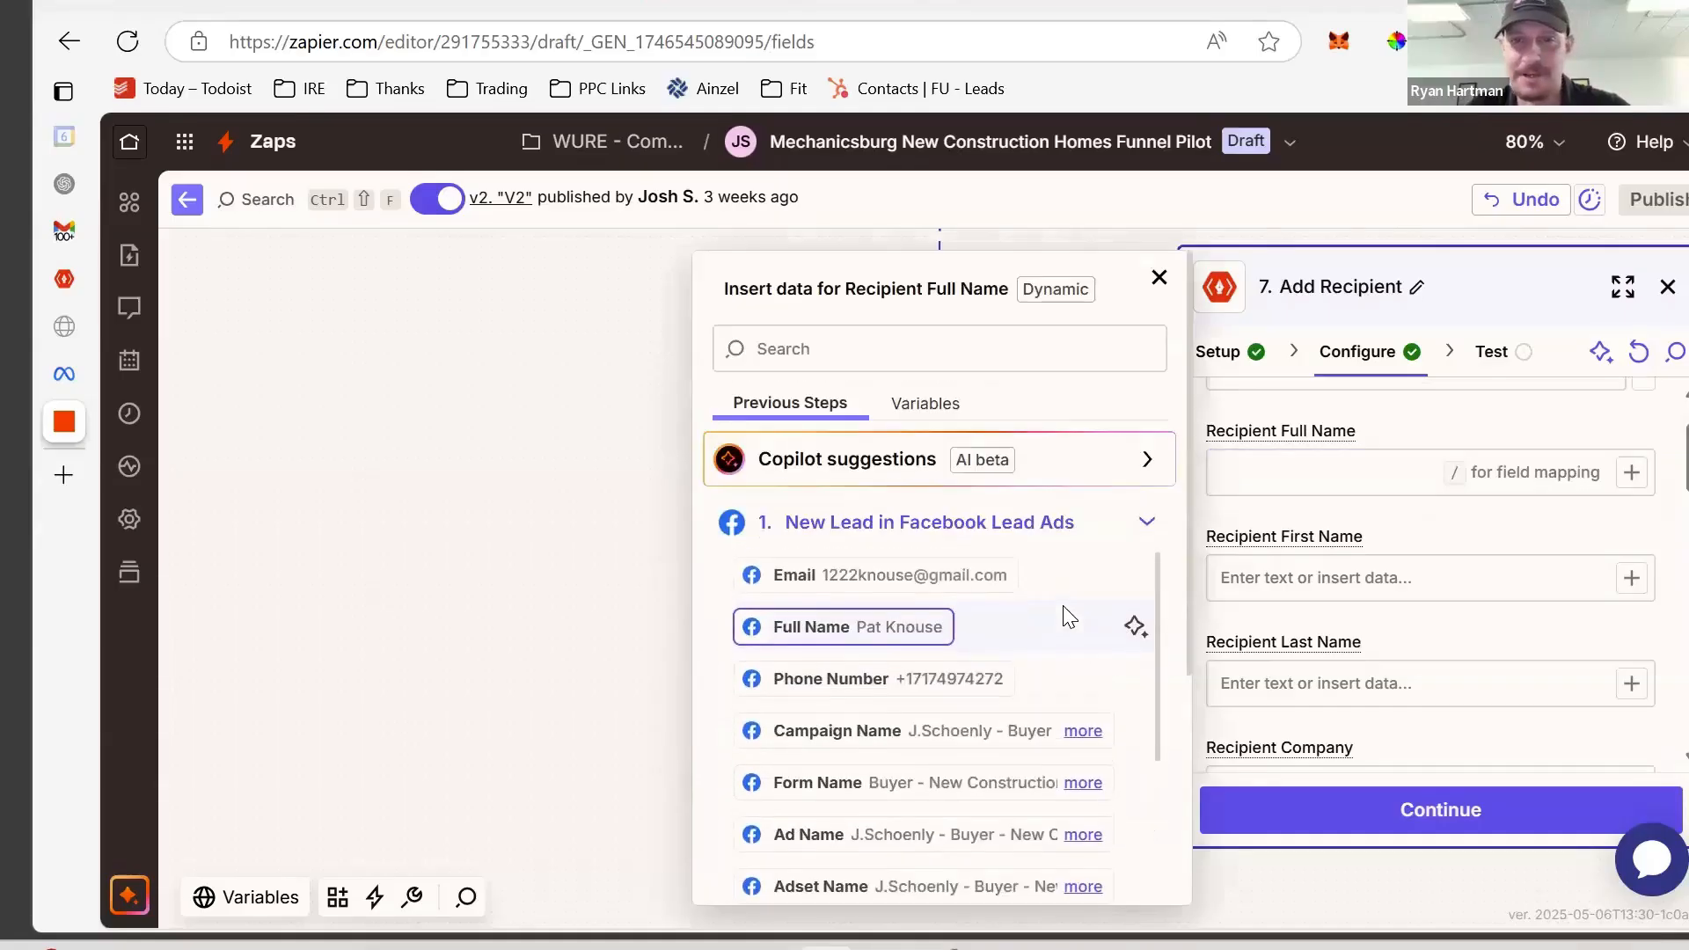
left_click(834, 628)
left_click(1434, 526)
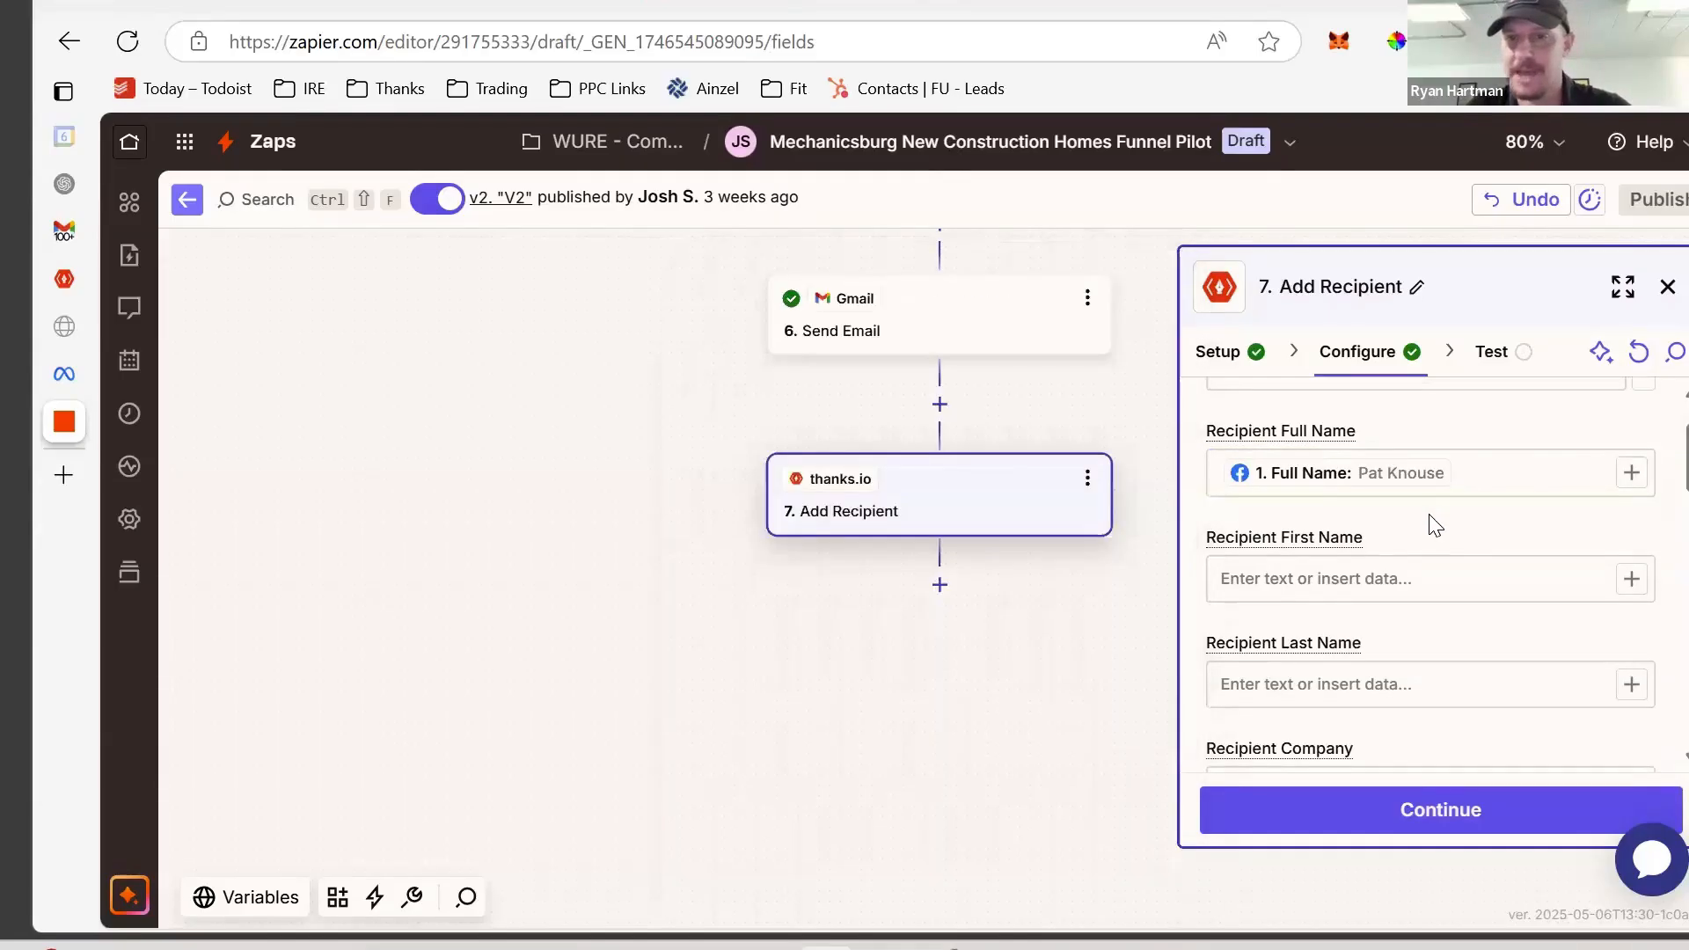
- Map the lead's Email and Phone Number into the Email and Phone fields
scroll(1431, 514, "down", 1)
scroll(1431, 514, "down", 4)
scroll(1551, 512, "down", 3)
scroll(1548, 506, "down", 2)
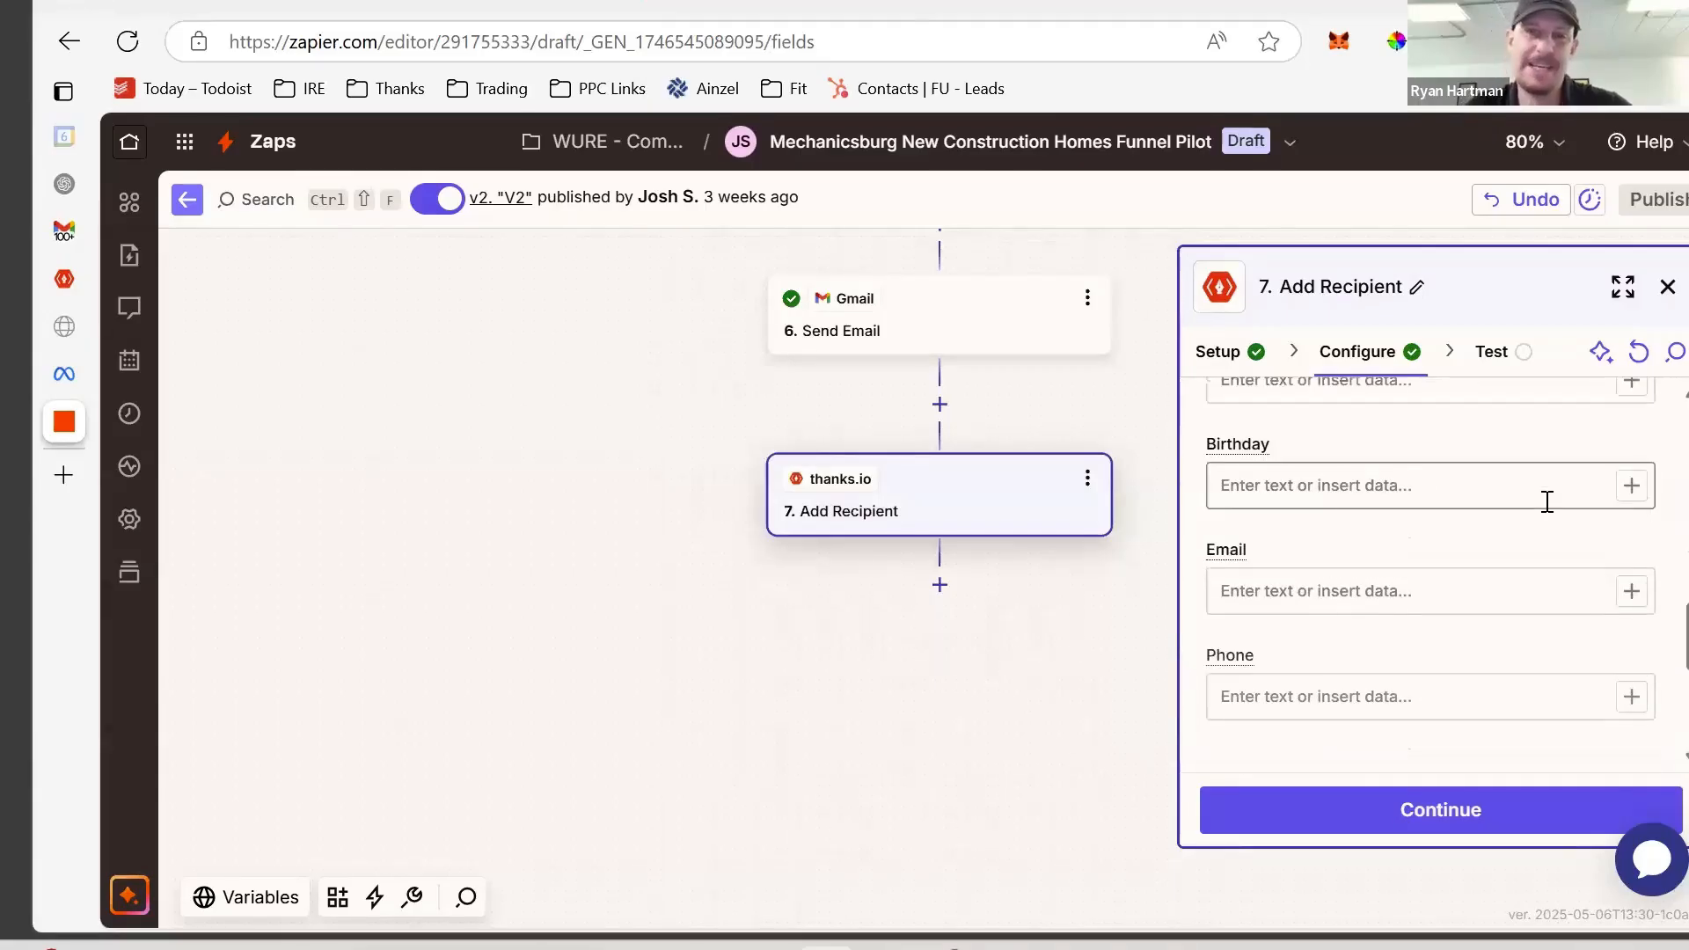
left_click(1632, 588)
scroll(962, 617, "down", 1)
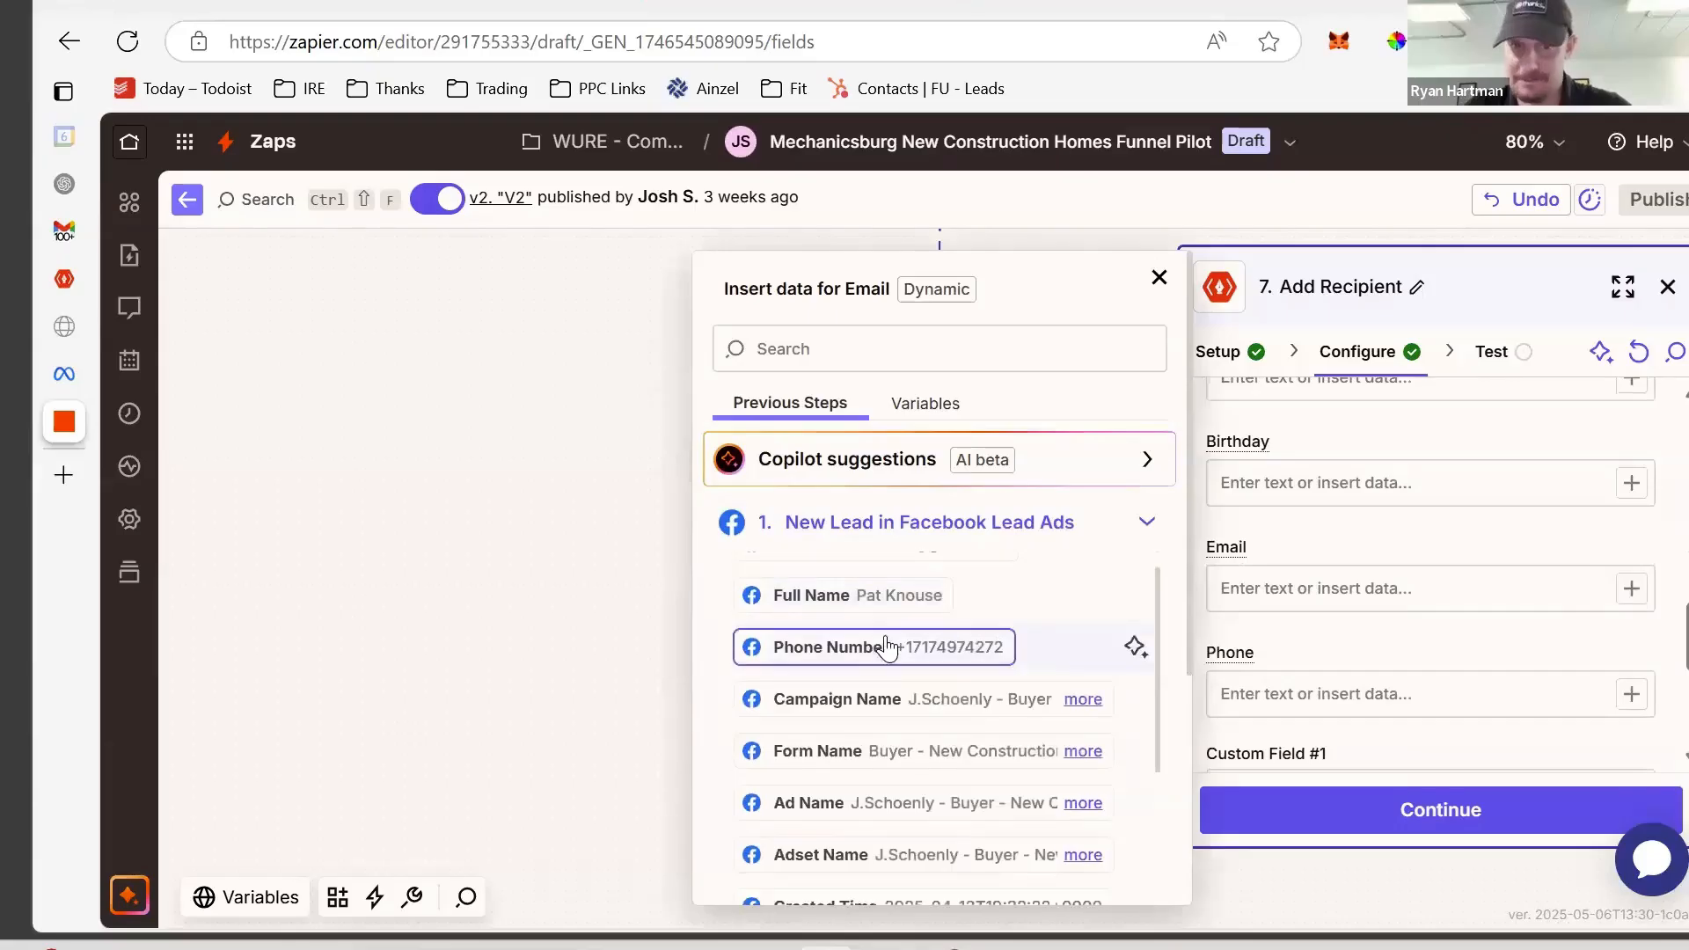
scroll(874, 594, "up", 1)
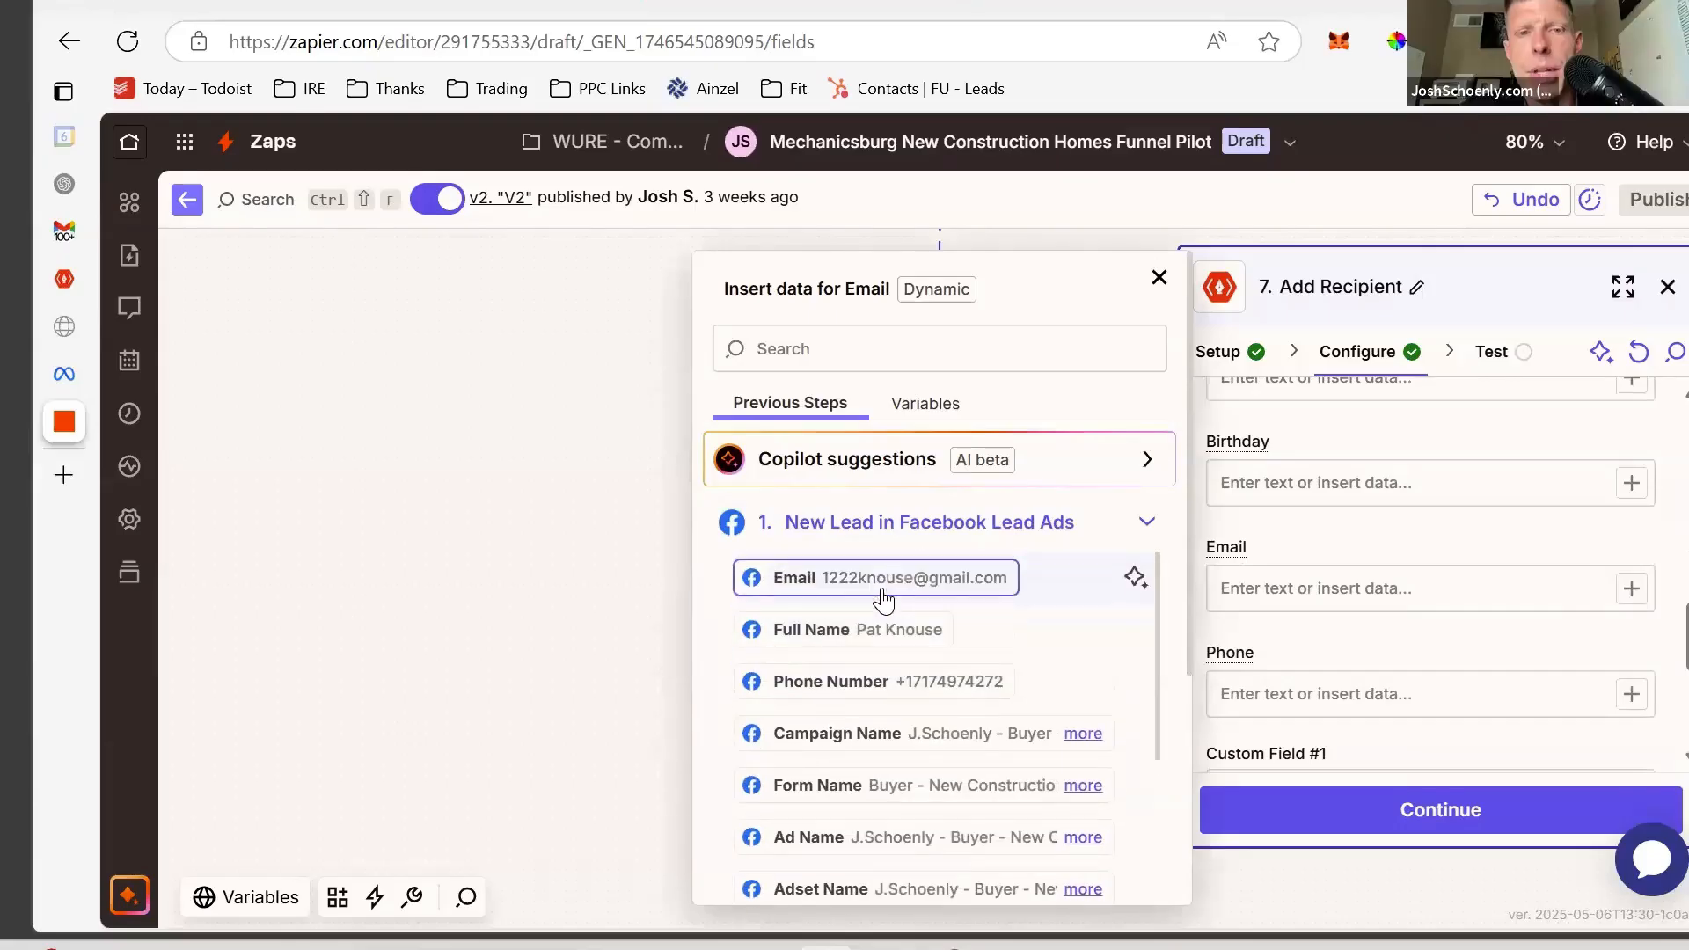
left_click(891, 580)
left_click(1359, 545)
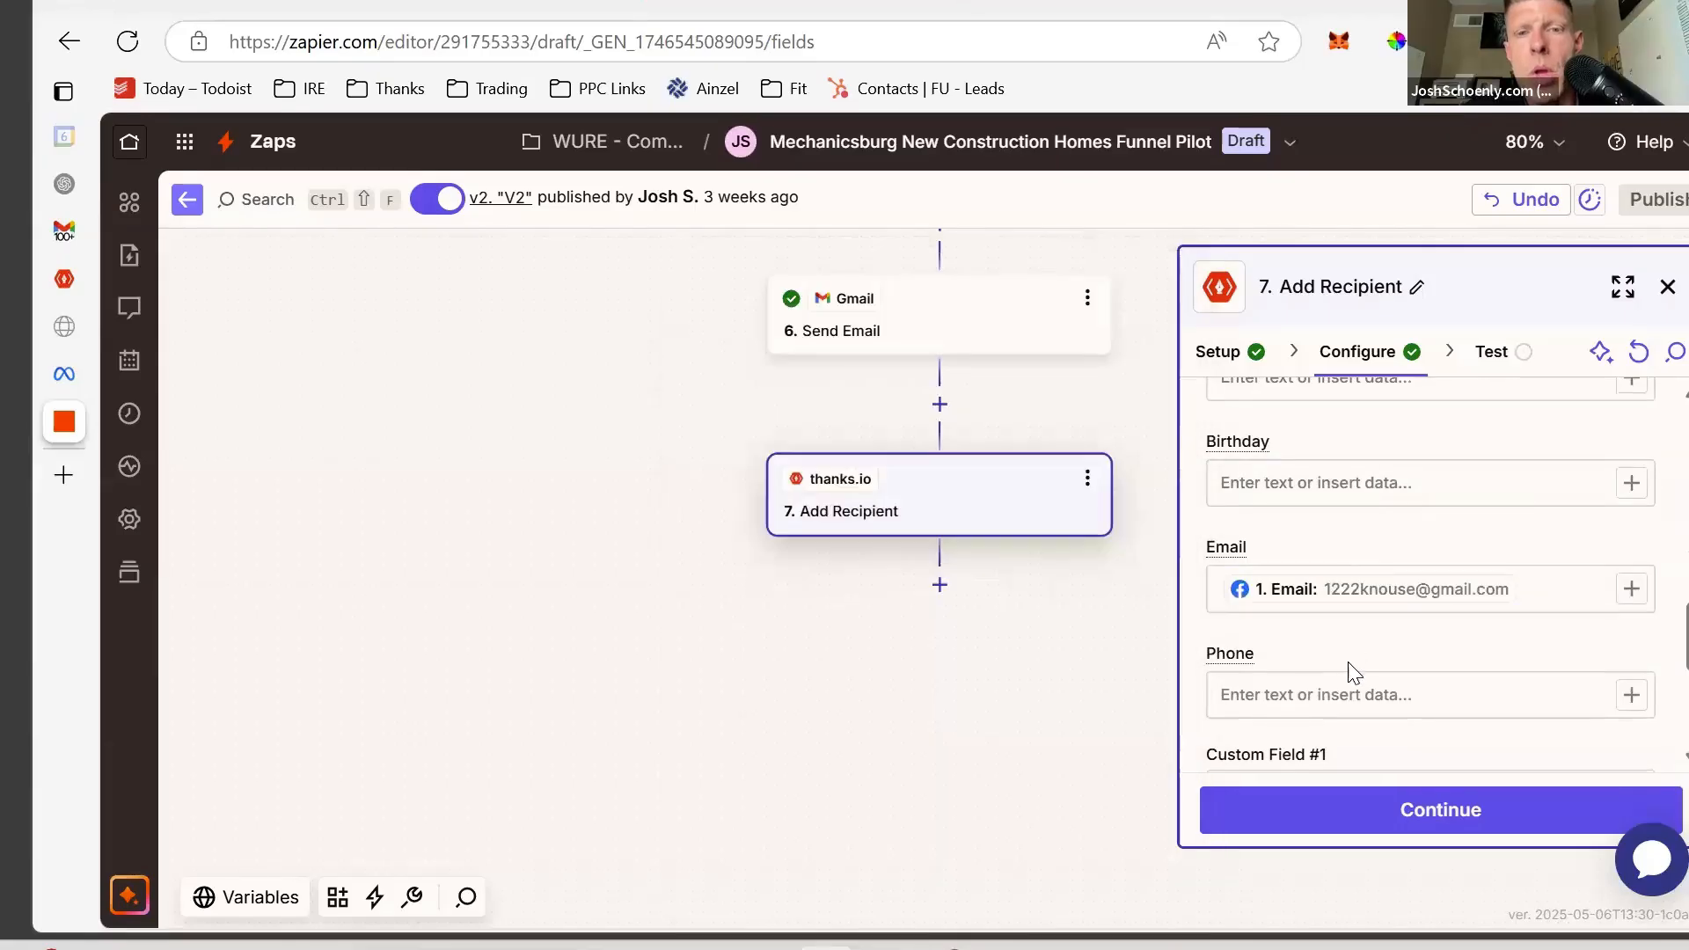
left_click(1358, 694)
left_click(1632, 696)
left_click(1000, 603)
scroll(1304, 616, "down", 3)
scroll(1305, 616, "down", 3)
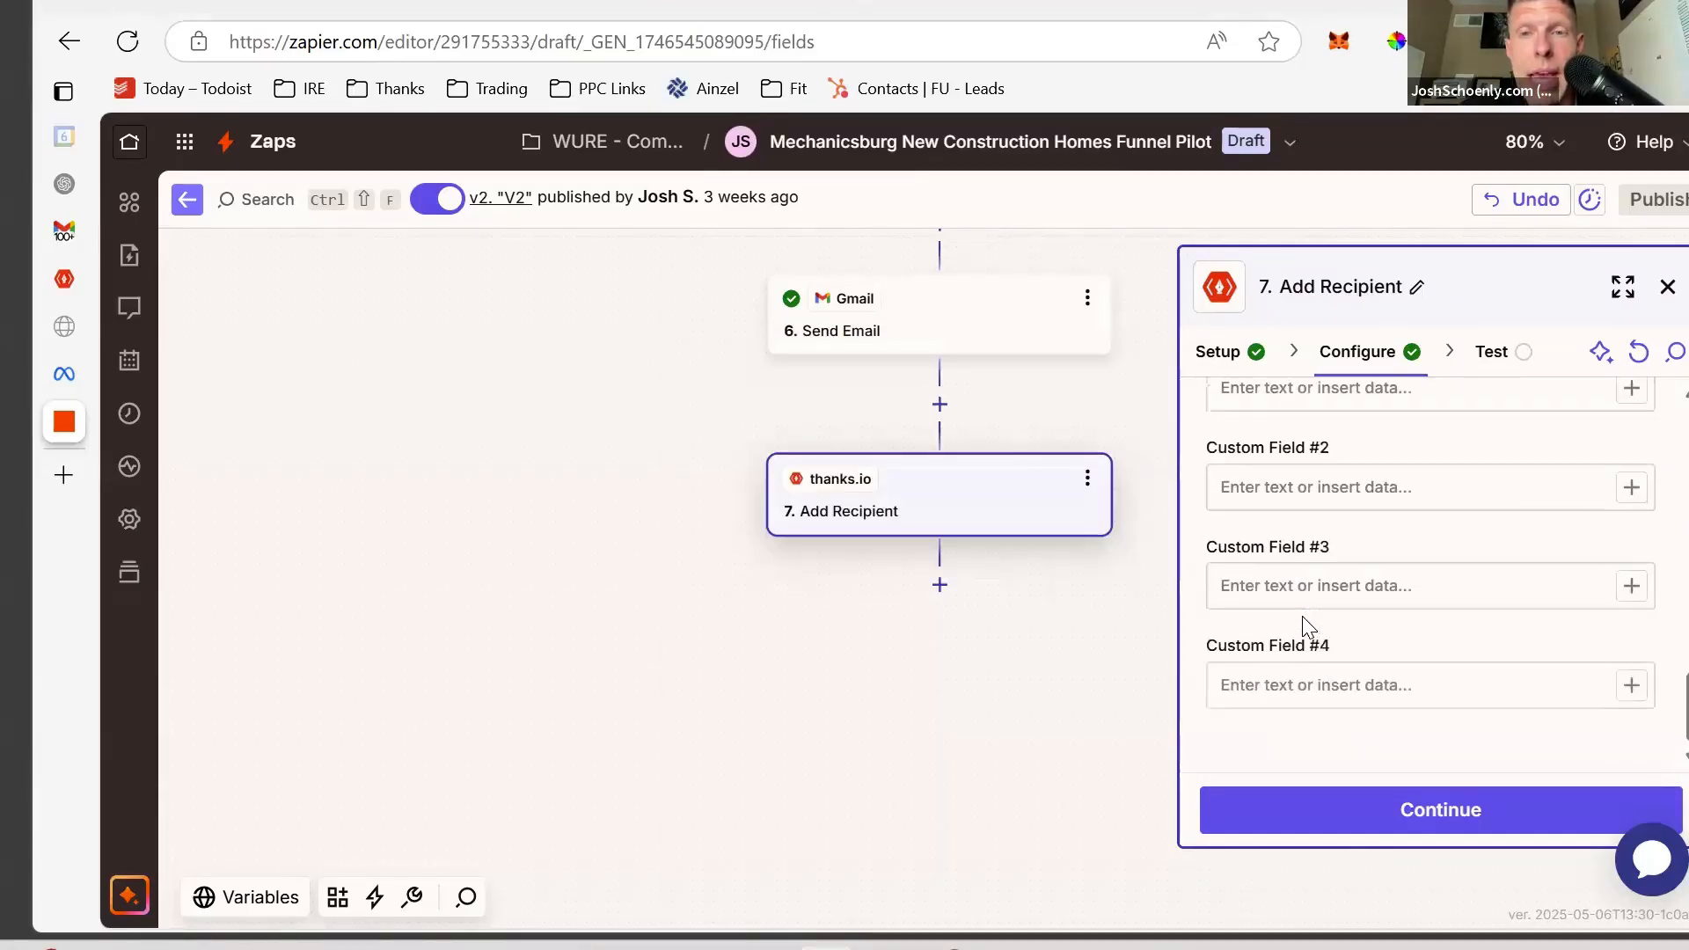
scroll(1302, 615, "up", 3)
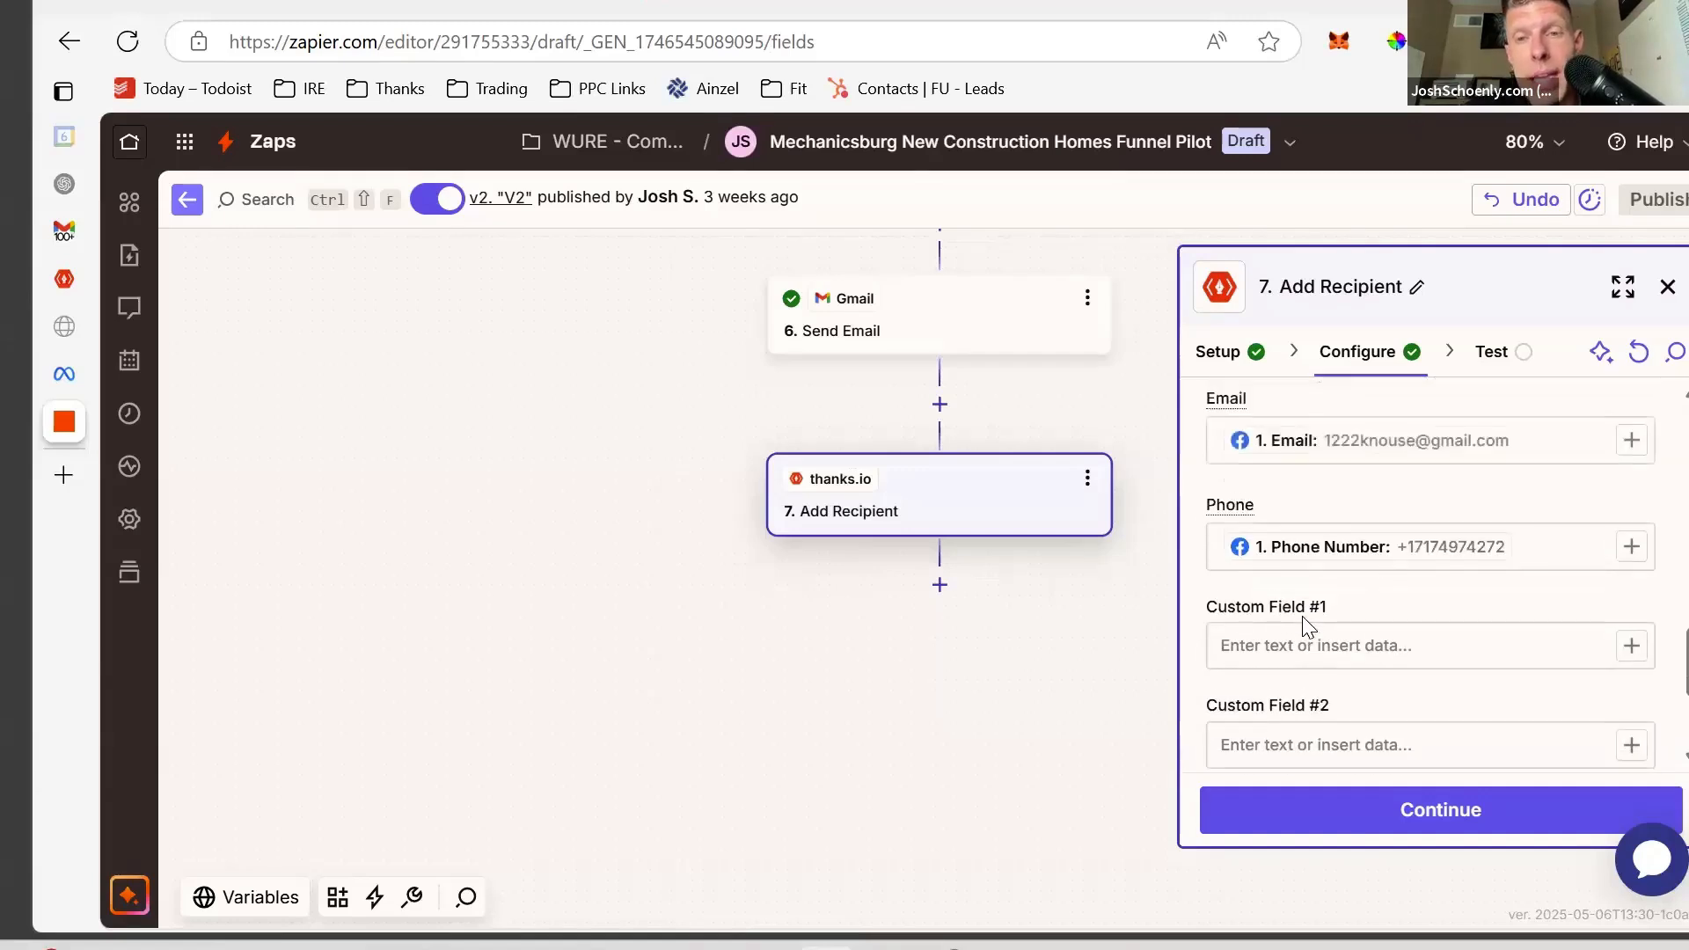
scroll(1308, 626, "down", 1)
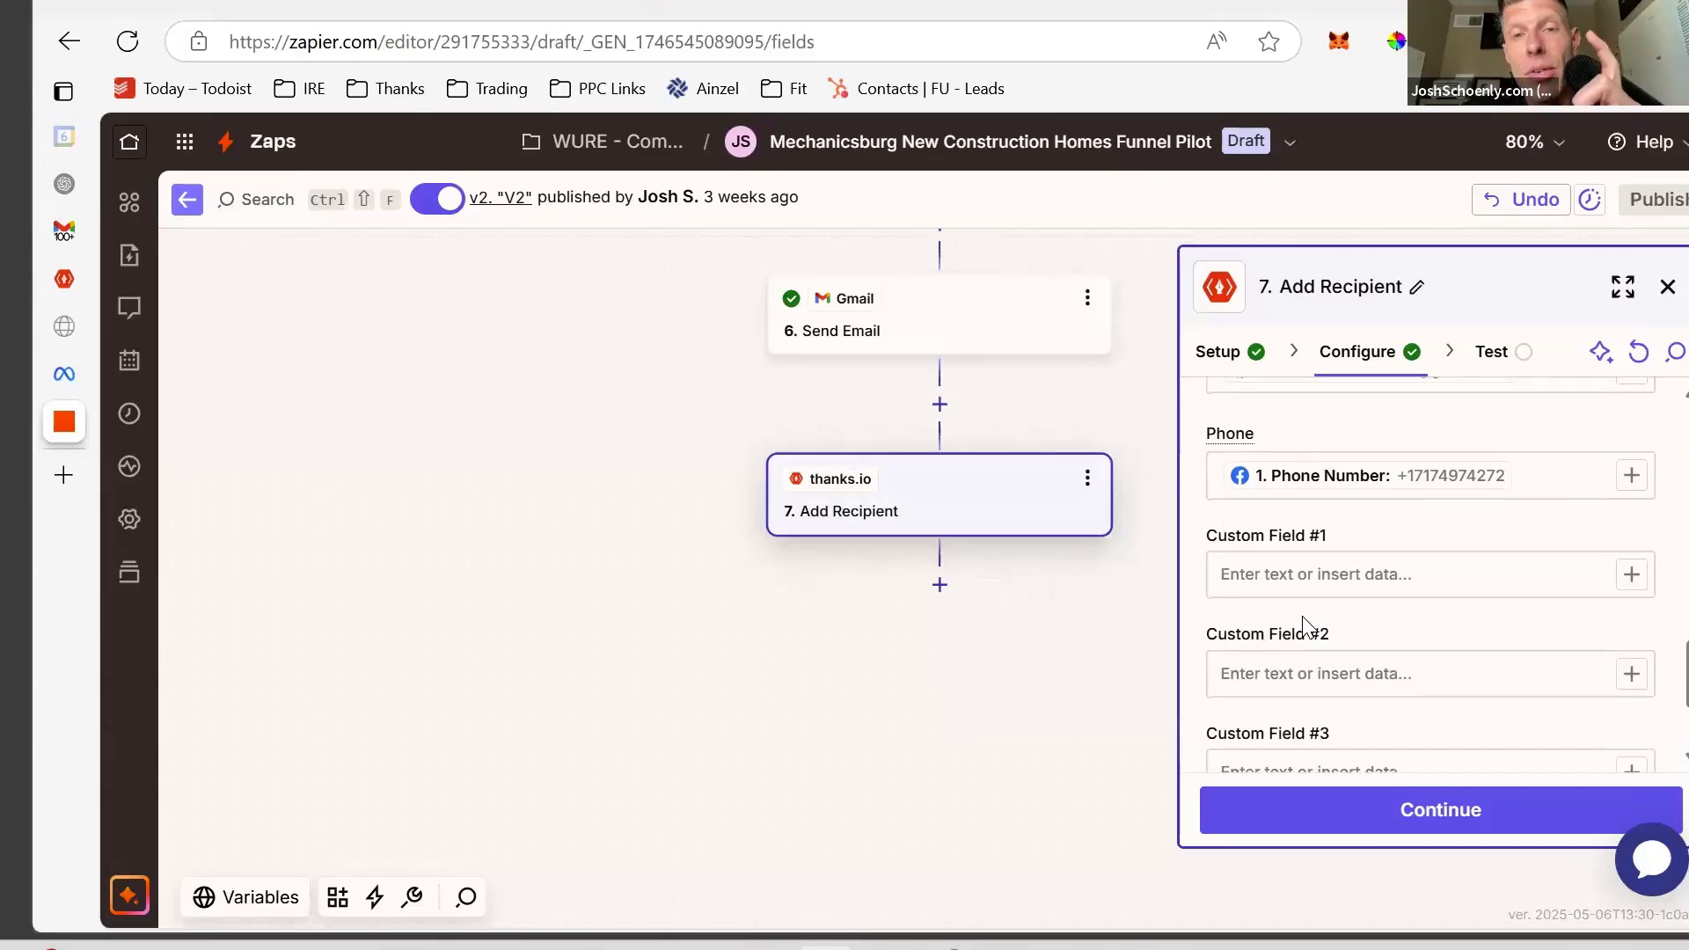
scroll(1303, 622, "down", 1)
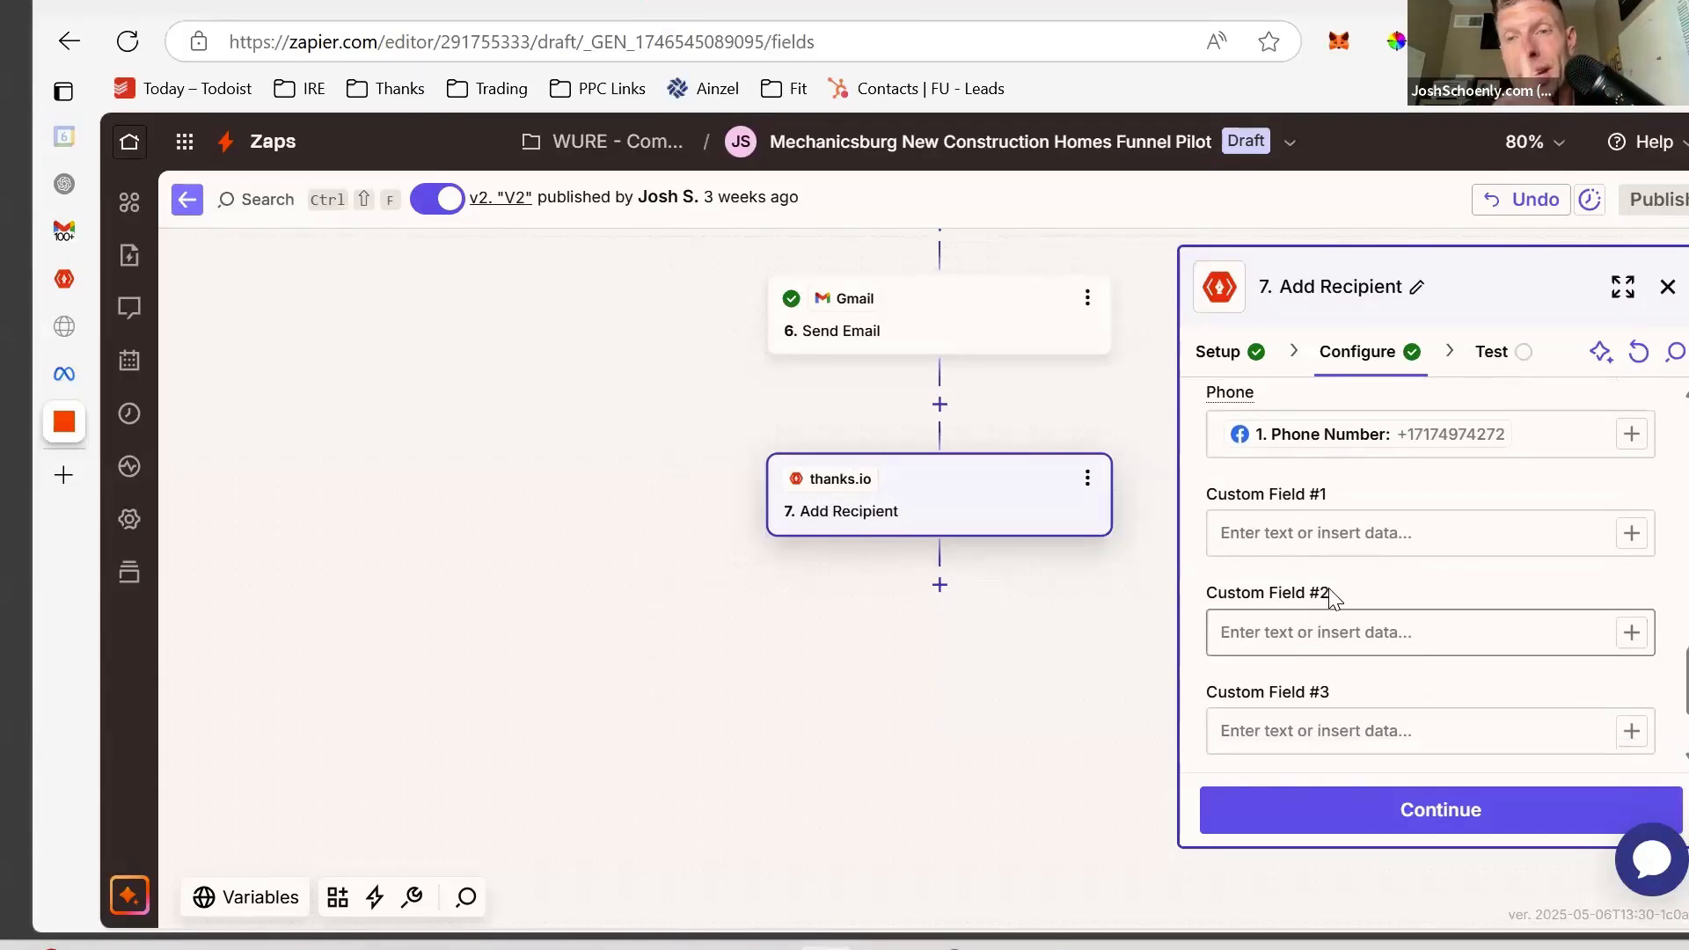
left_click(1417, 534)
left_click(1631, 534)
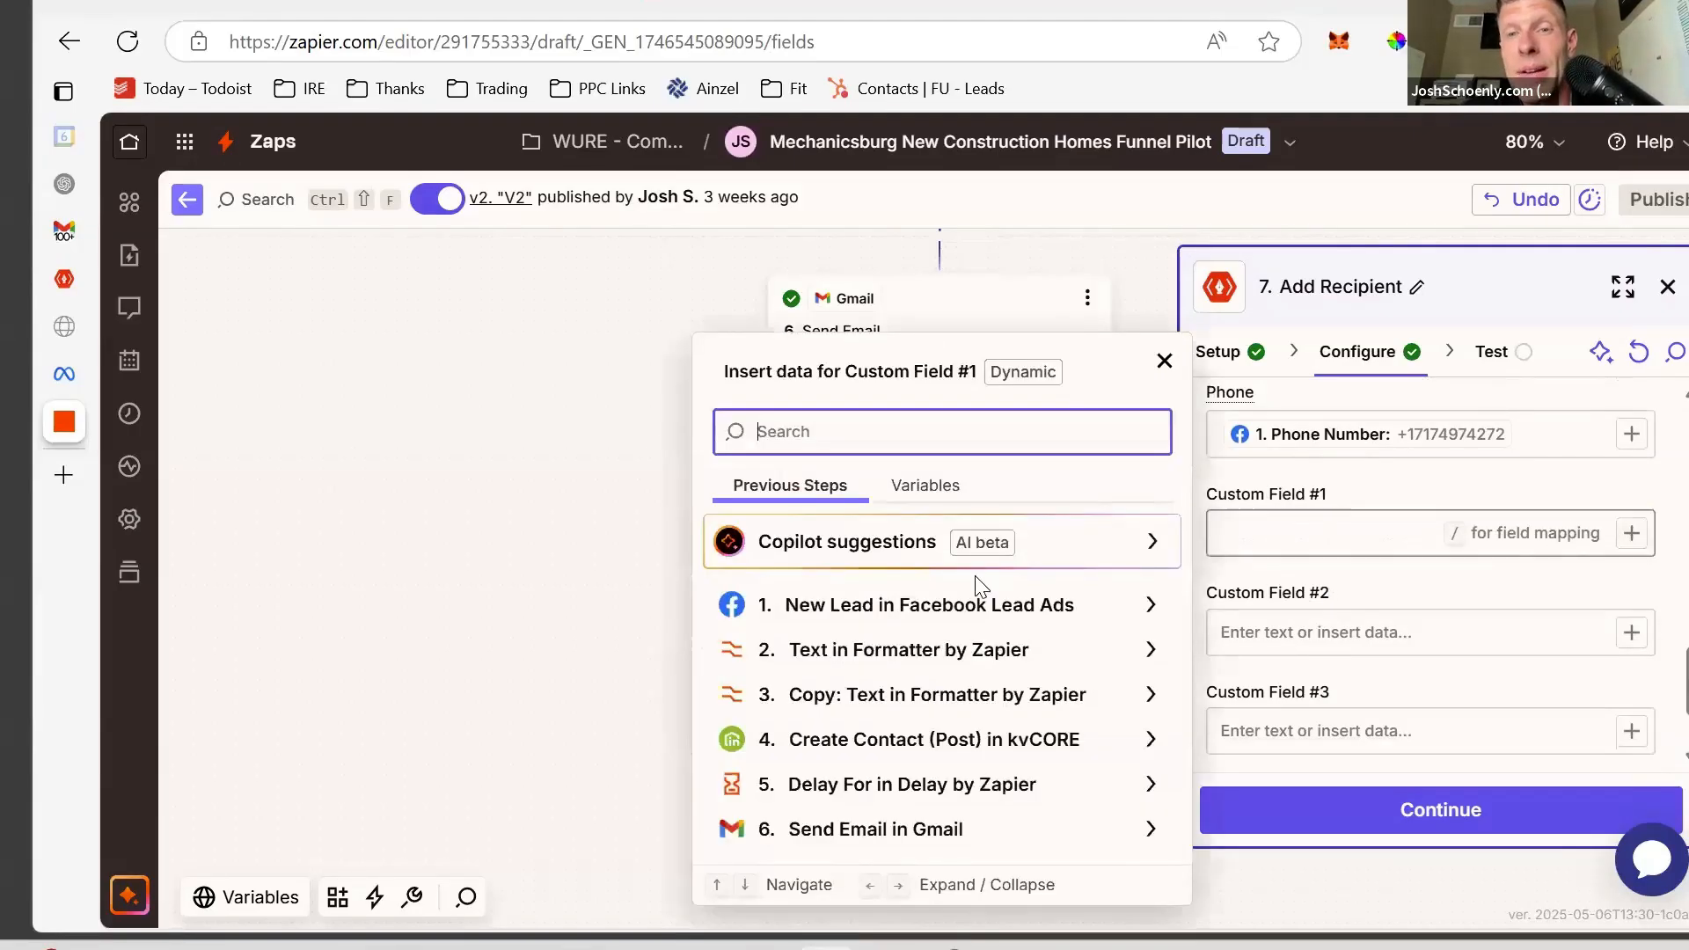
left_click(1311, 538)
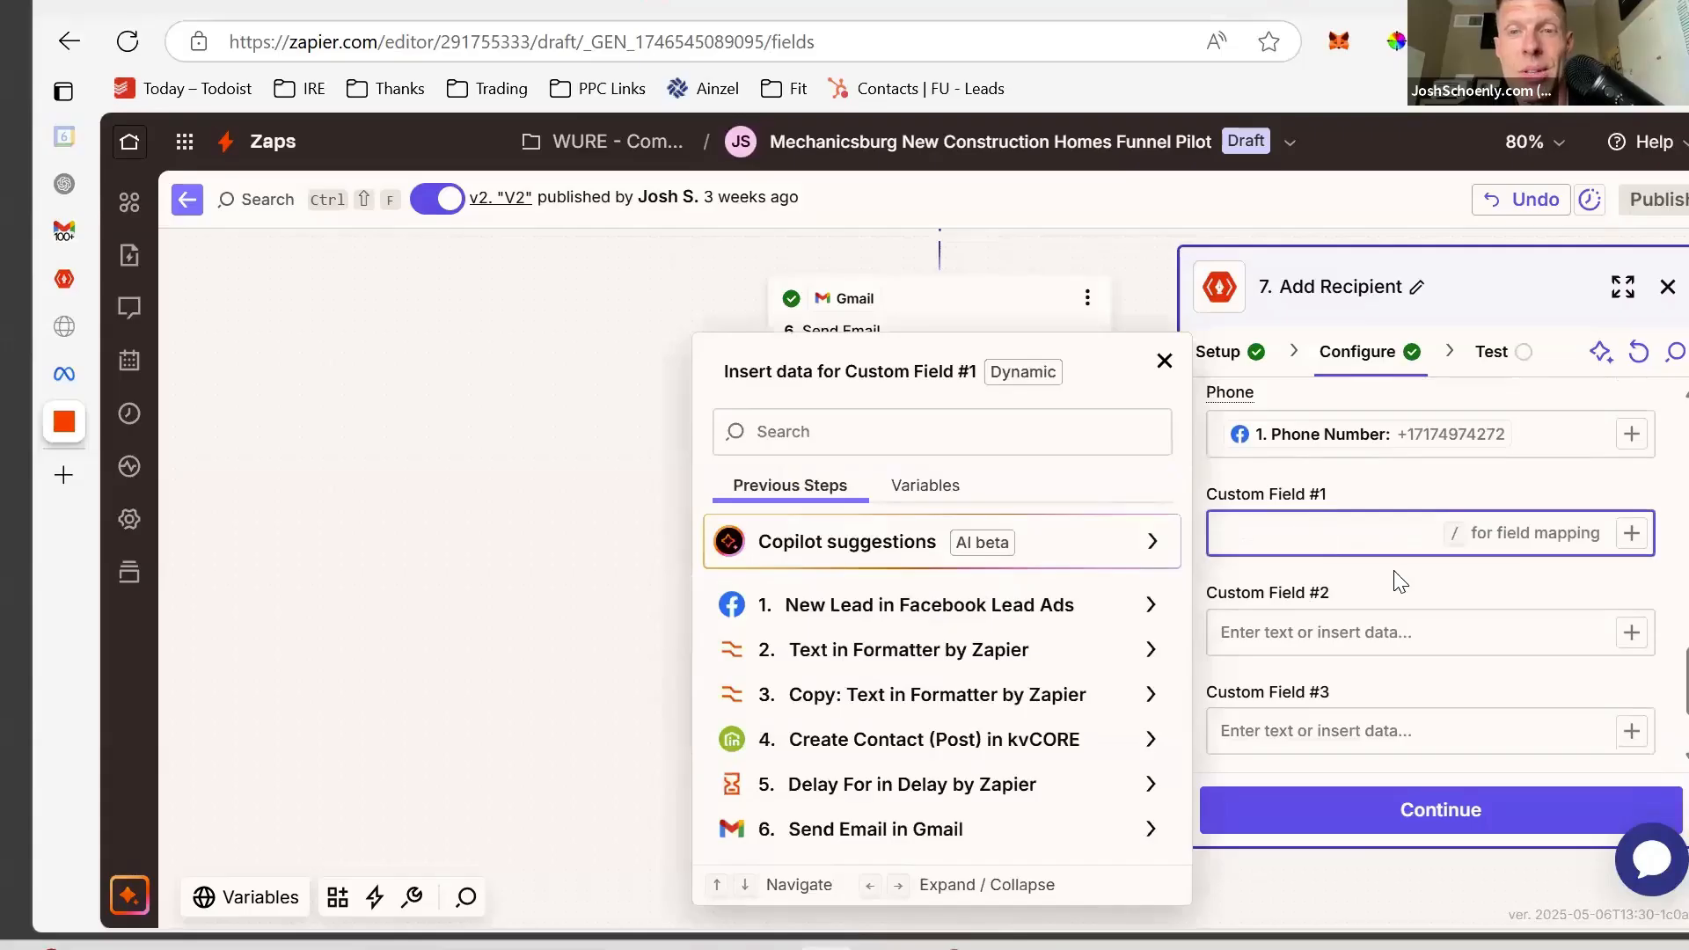
left_click(1394, 572)
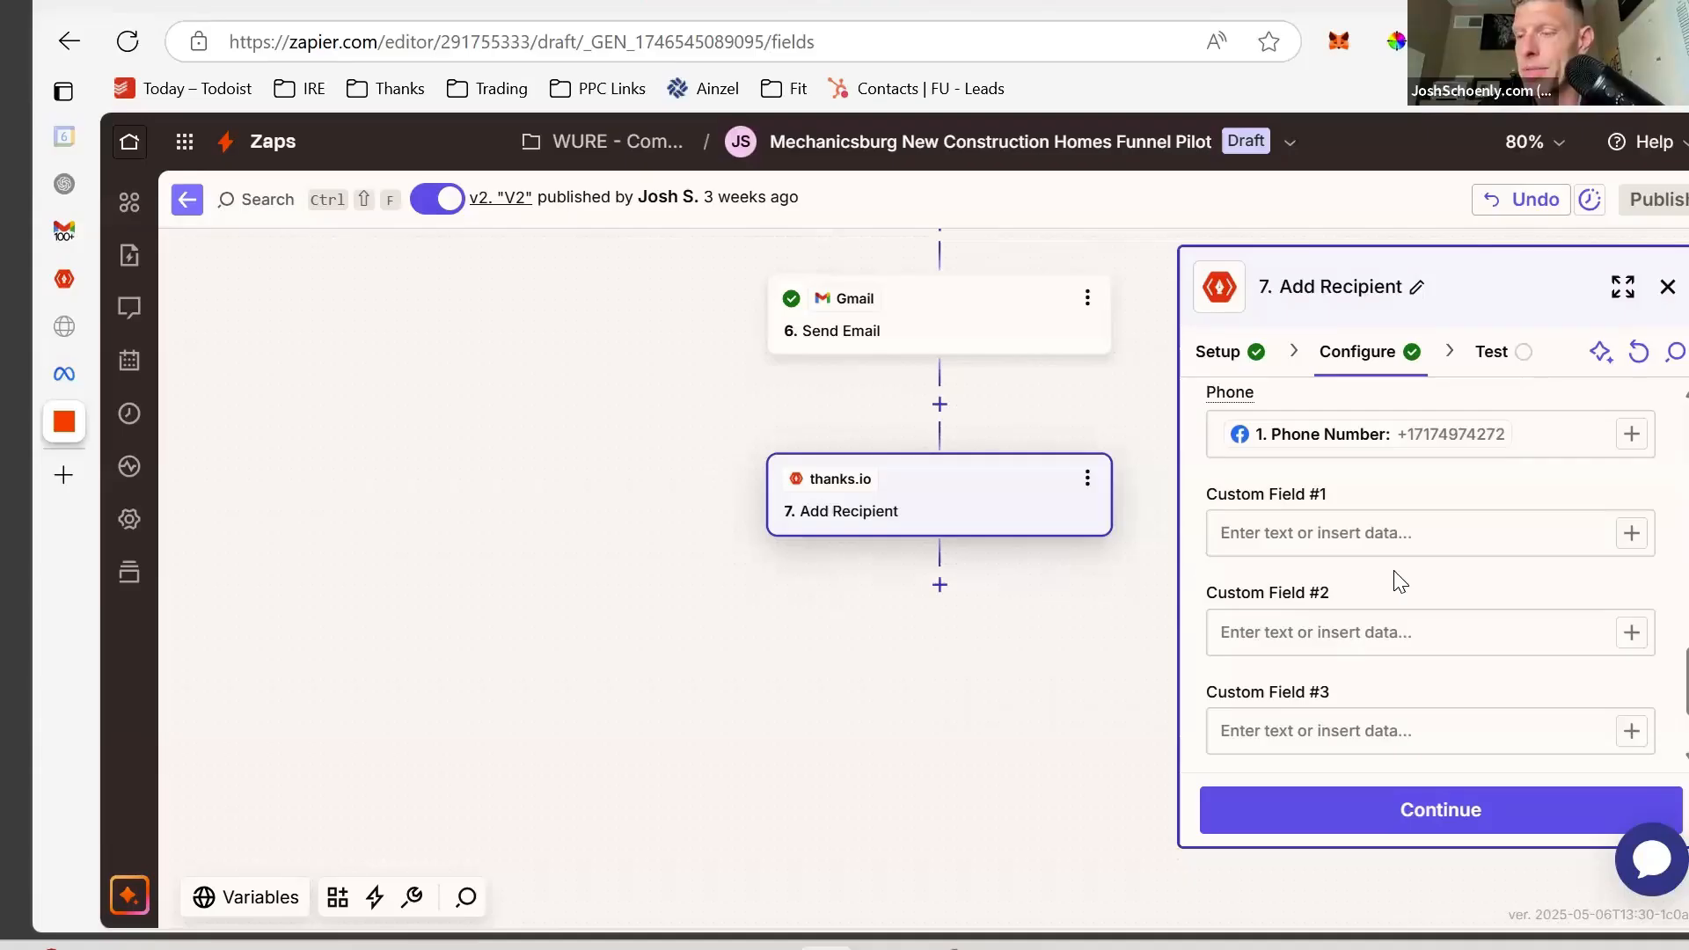
left_click(1422, 537)
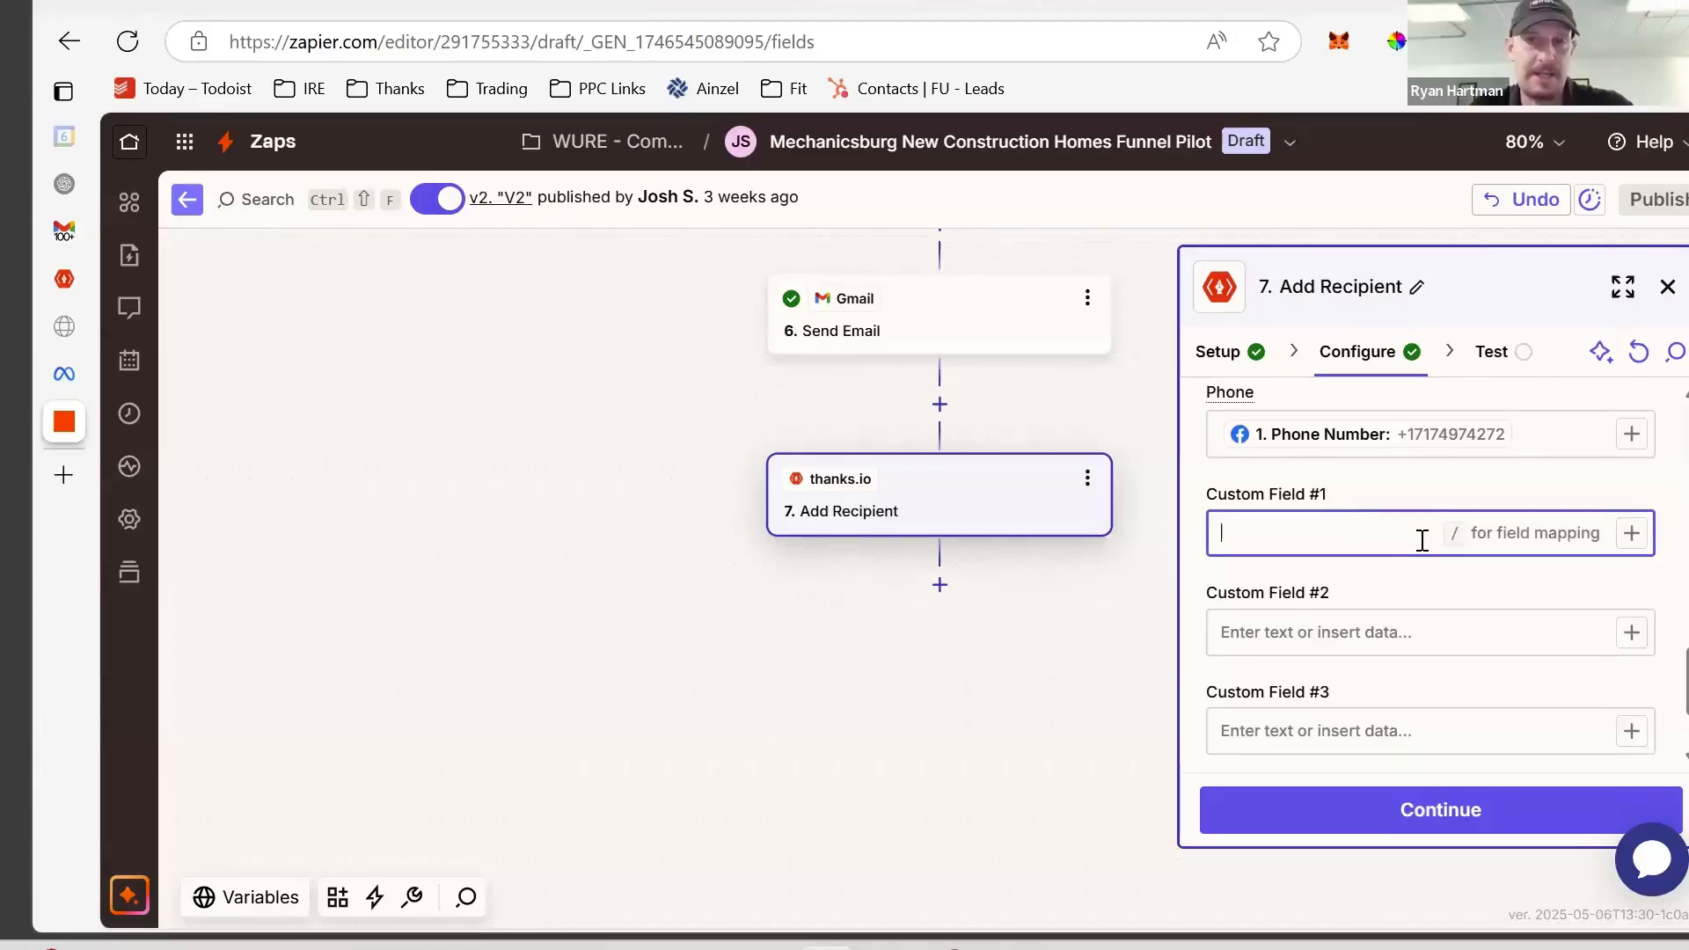
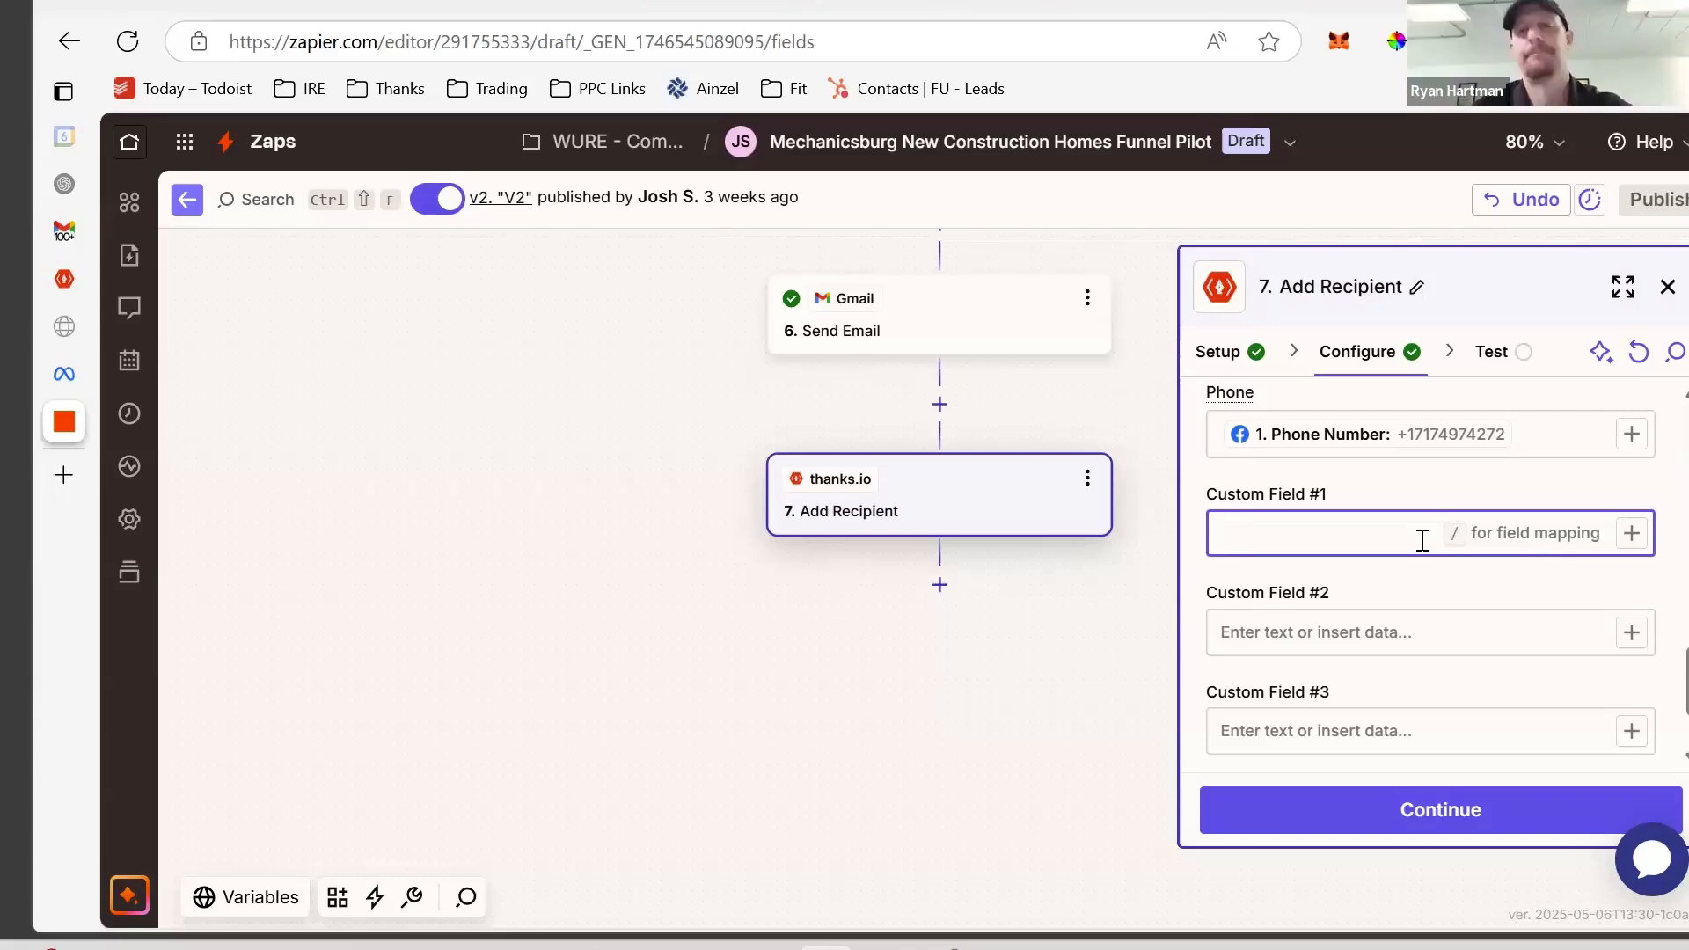
- Enter Mechanicsburg in Custom Field #1 of the Add Recipient step
type("Mechanicsburg")
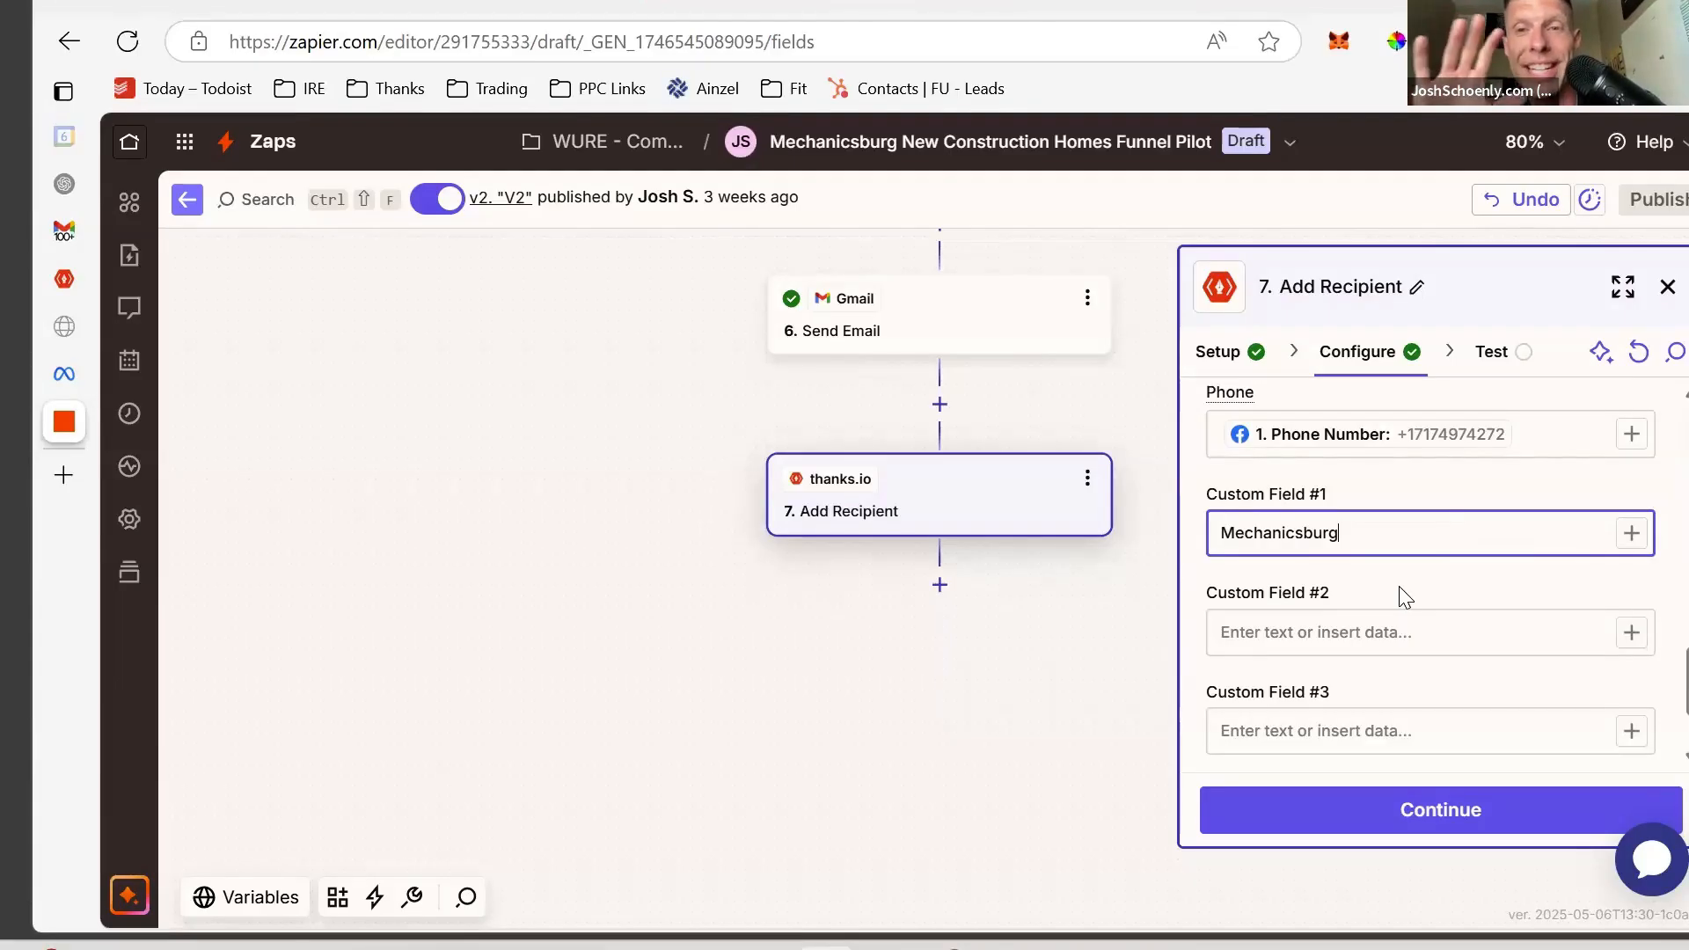
scroll(1405, 598, "down", 2)
scroll(1402, 587, "up", 1)
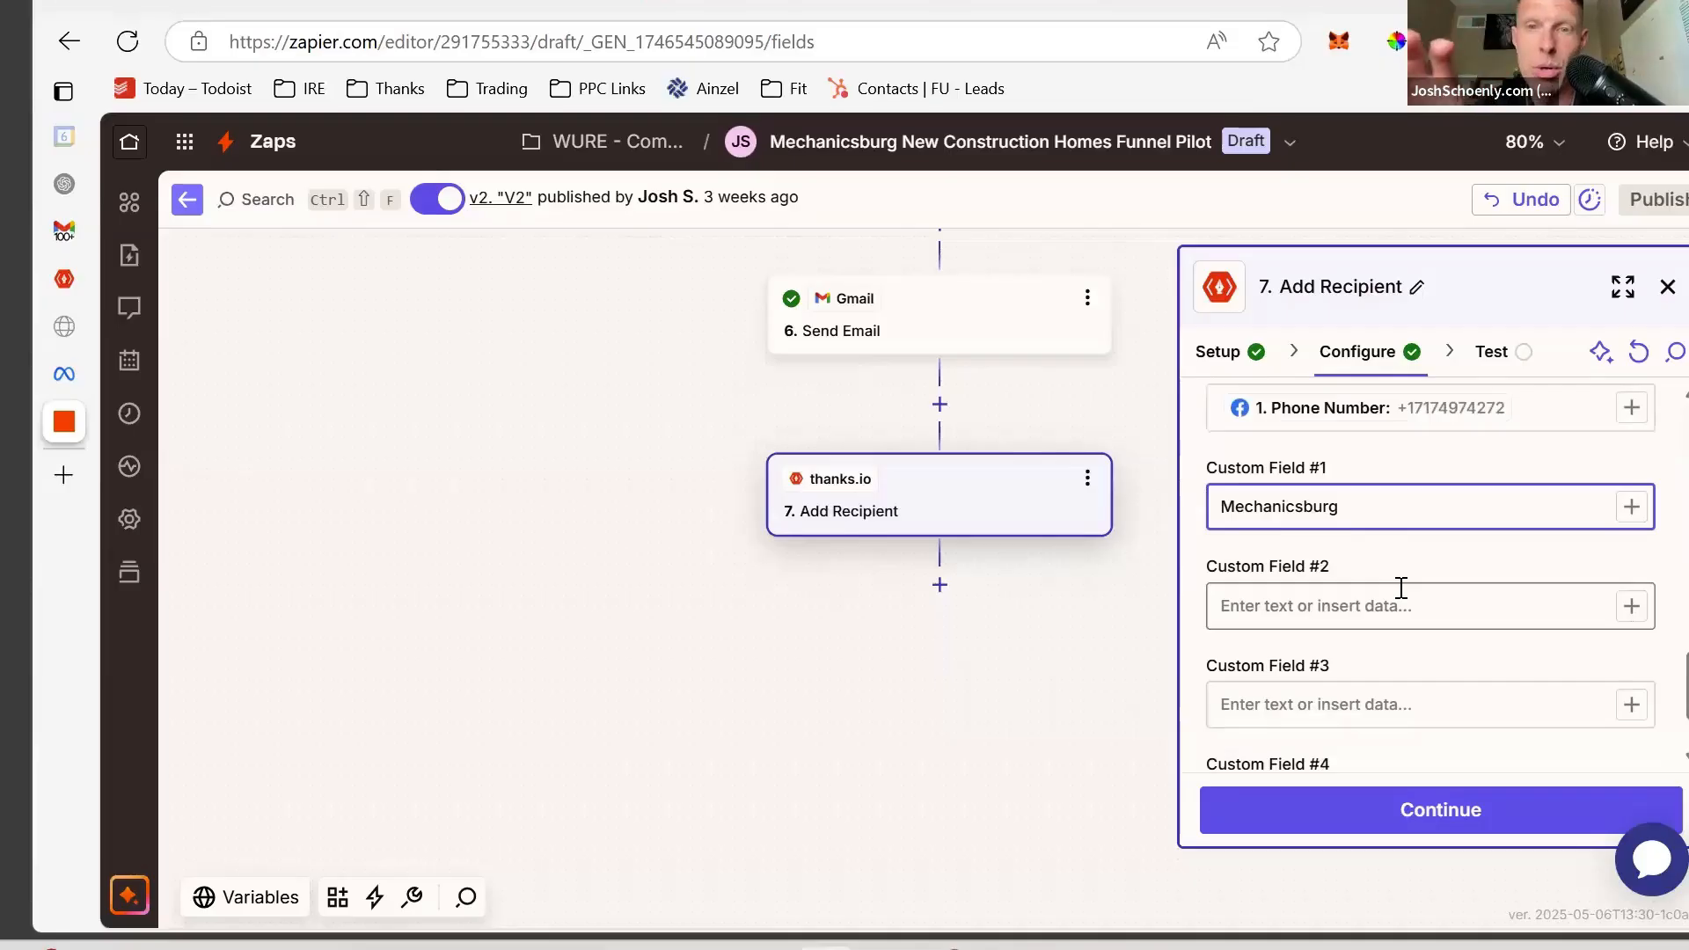
scroll(1402, 588, "down", 1)
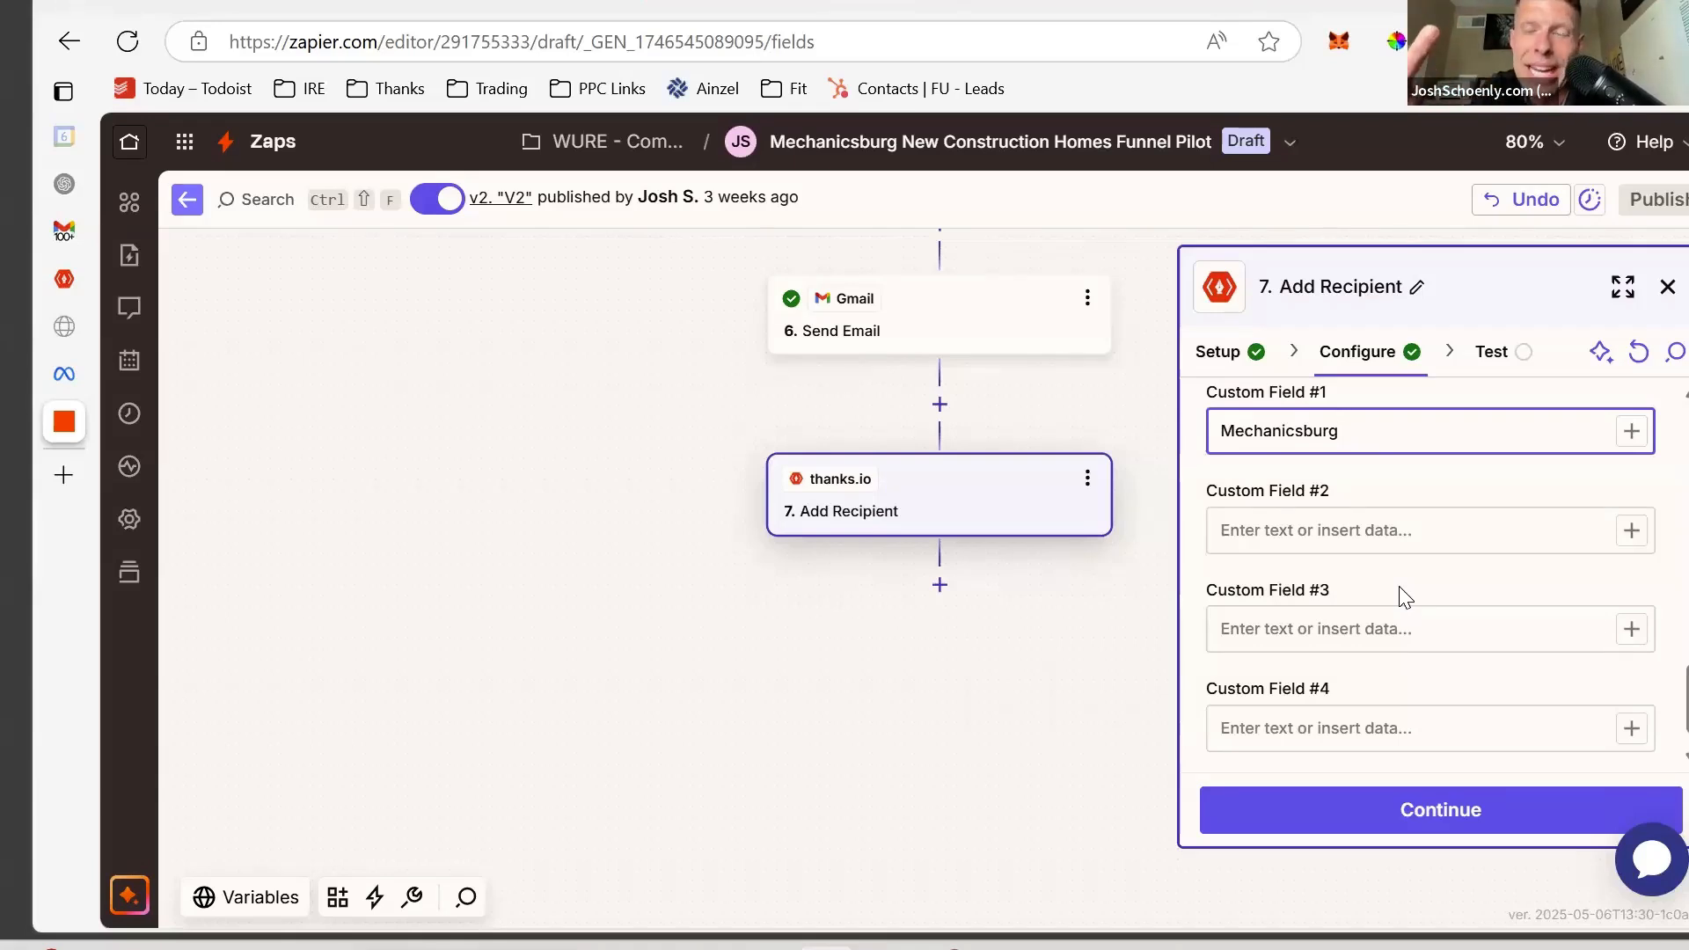
scroll(1405, 597, "down", 1)
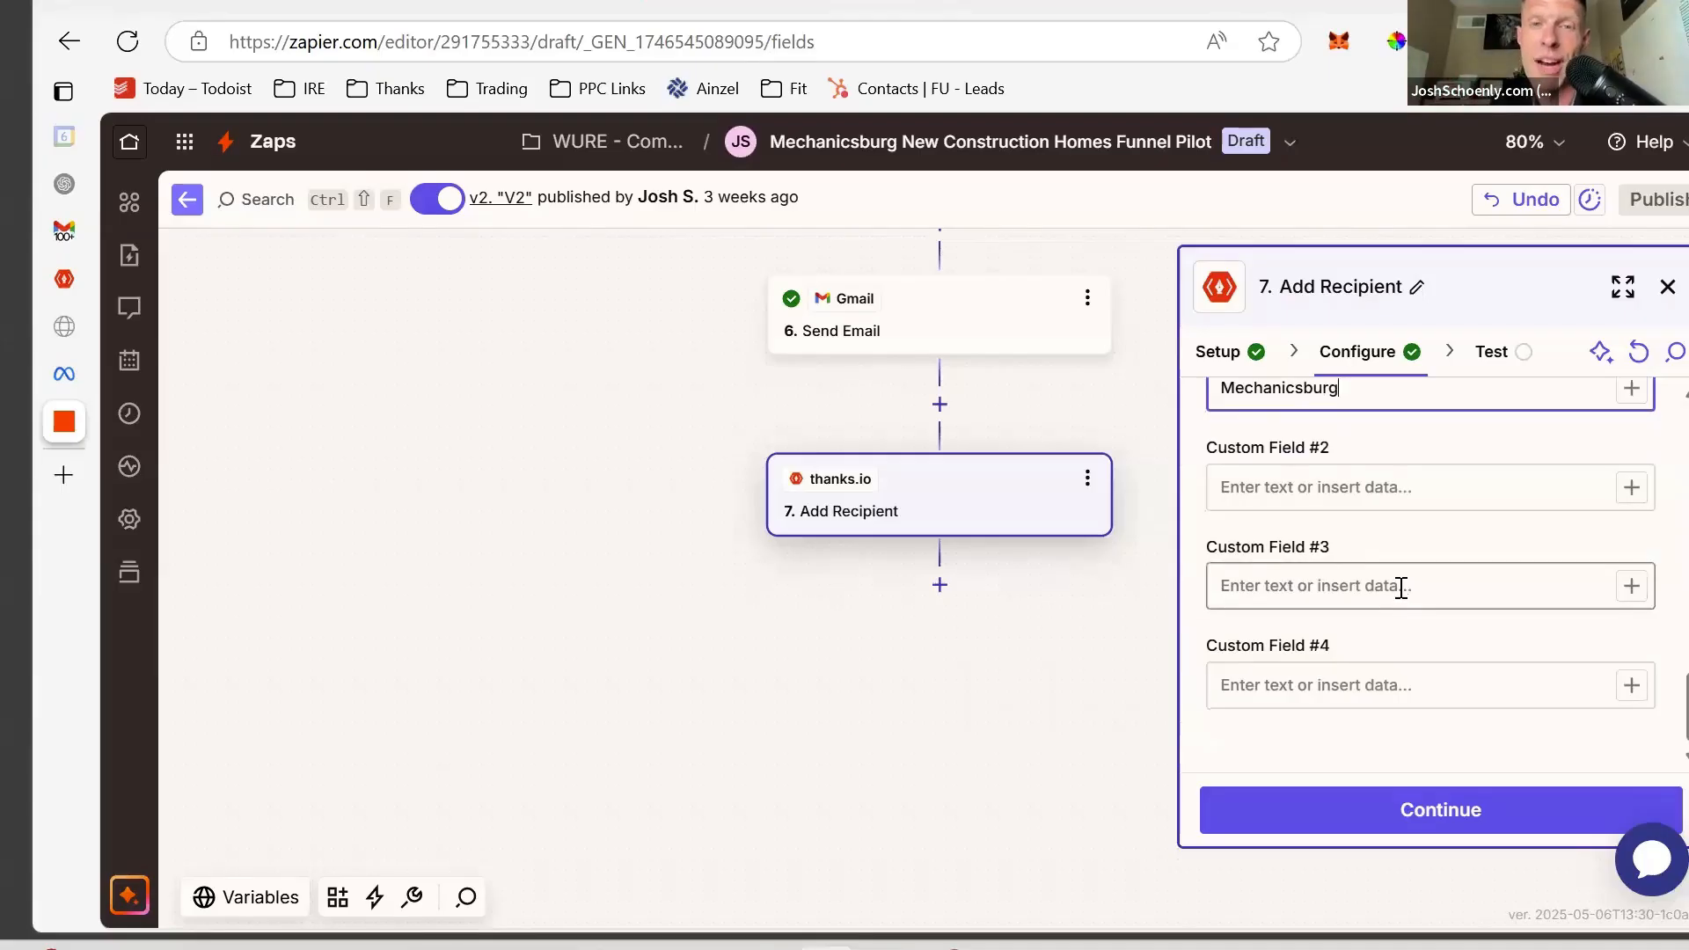
scroll(1372, 457, "up", 1)
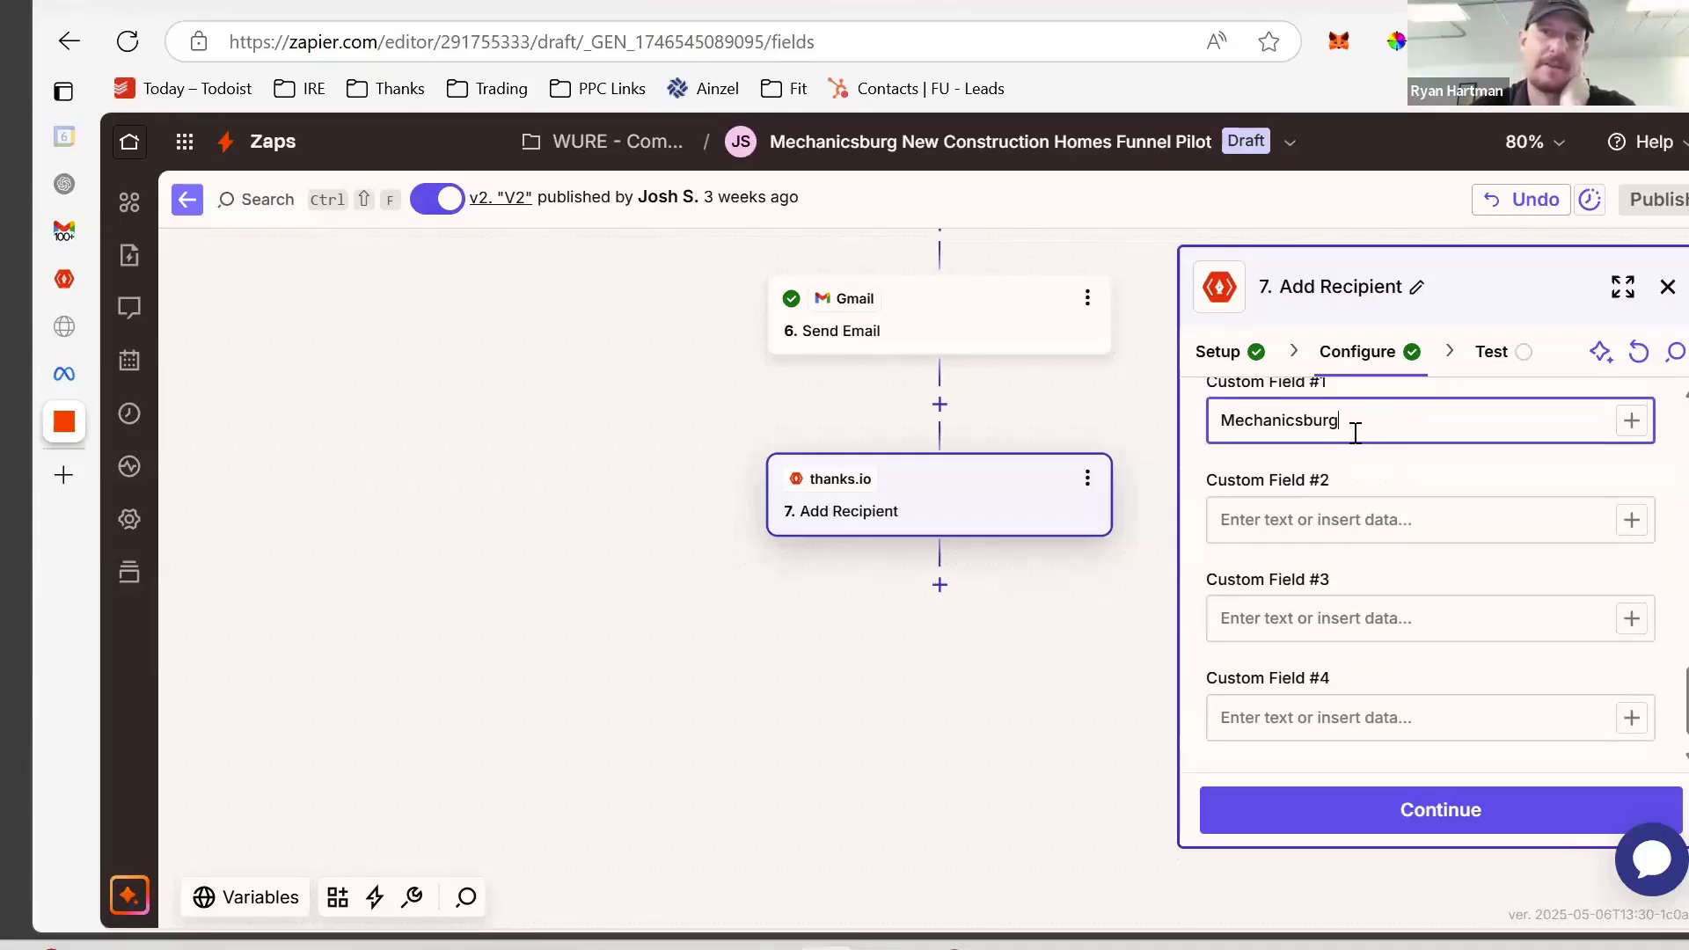
- Copy the Mechanicsburg value and advance the step to its test stage
left_click_drag(1354, 426, 1189, 422)
key("ctrl+c")
left_click(1375, 425)
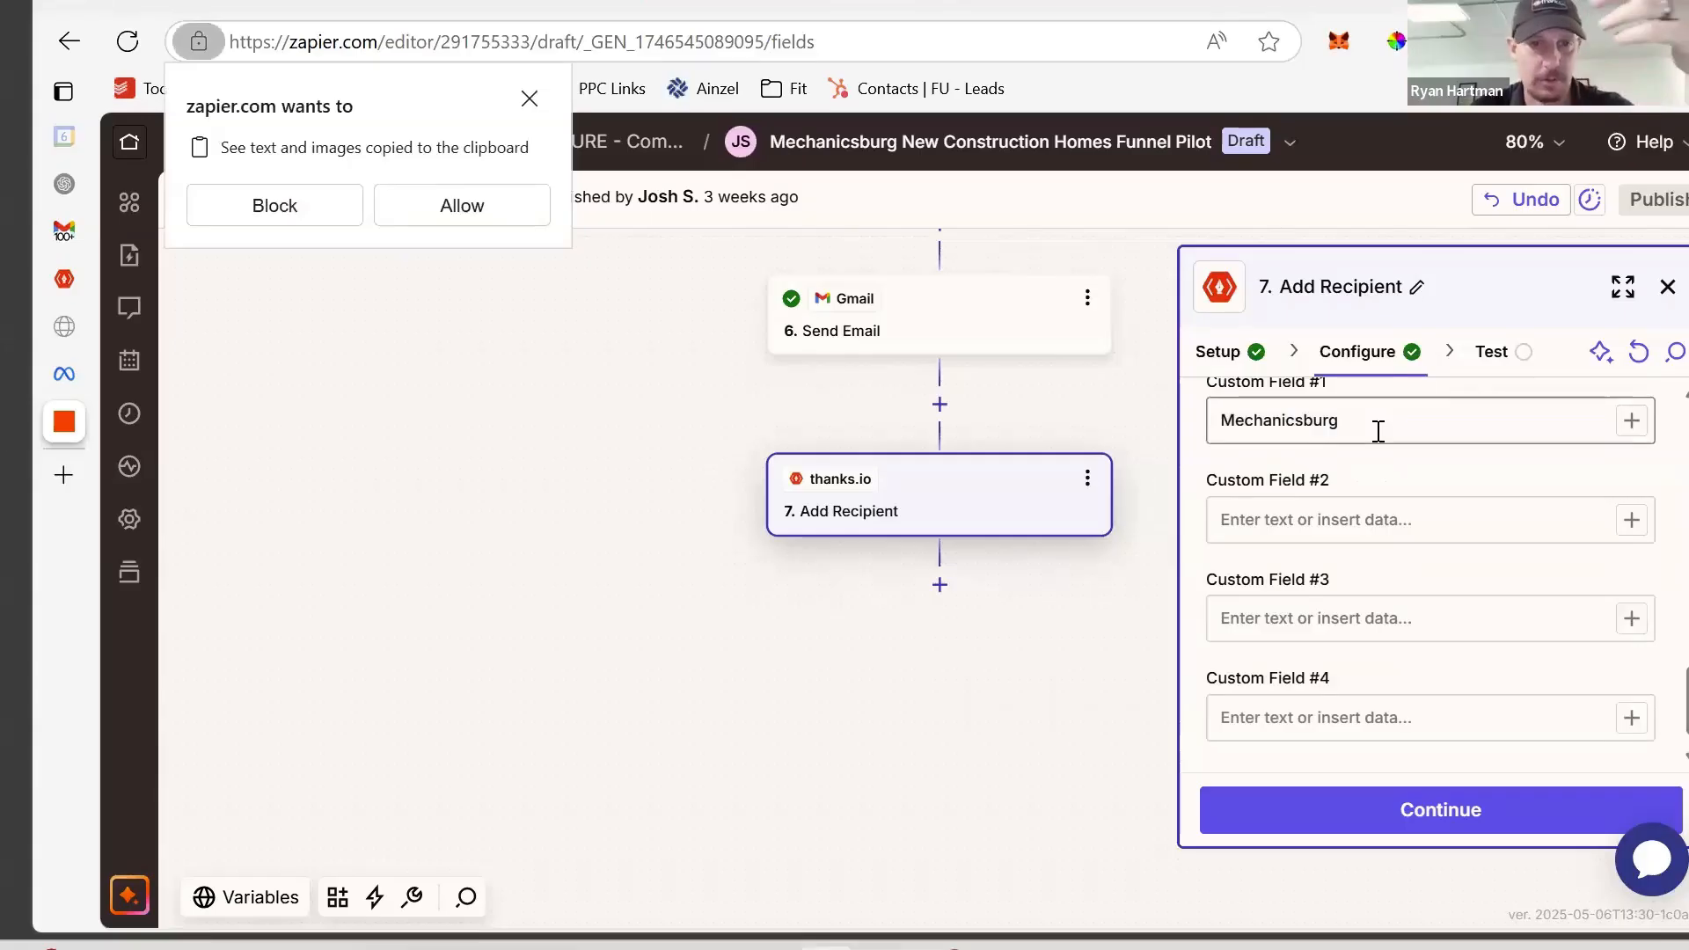
left_click(1509, 815)
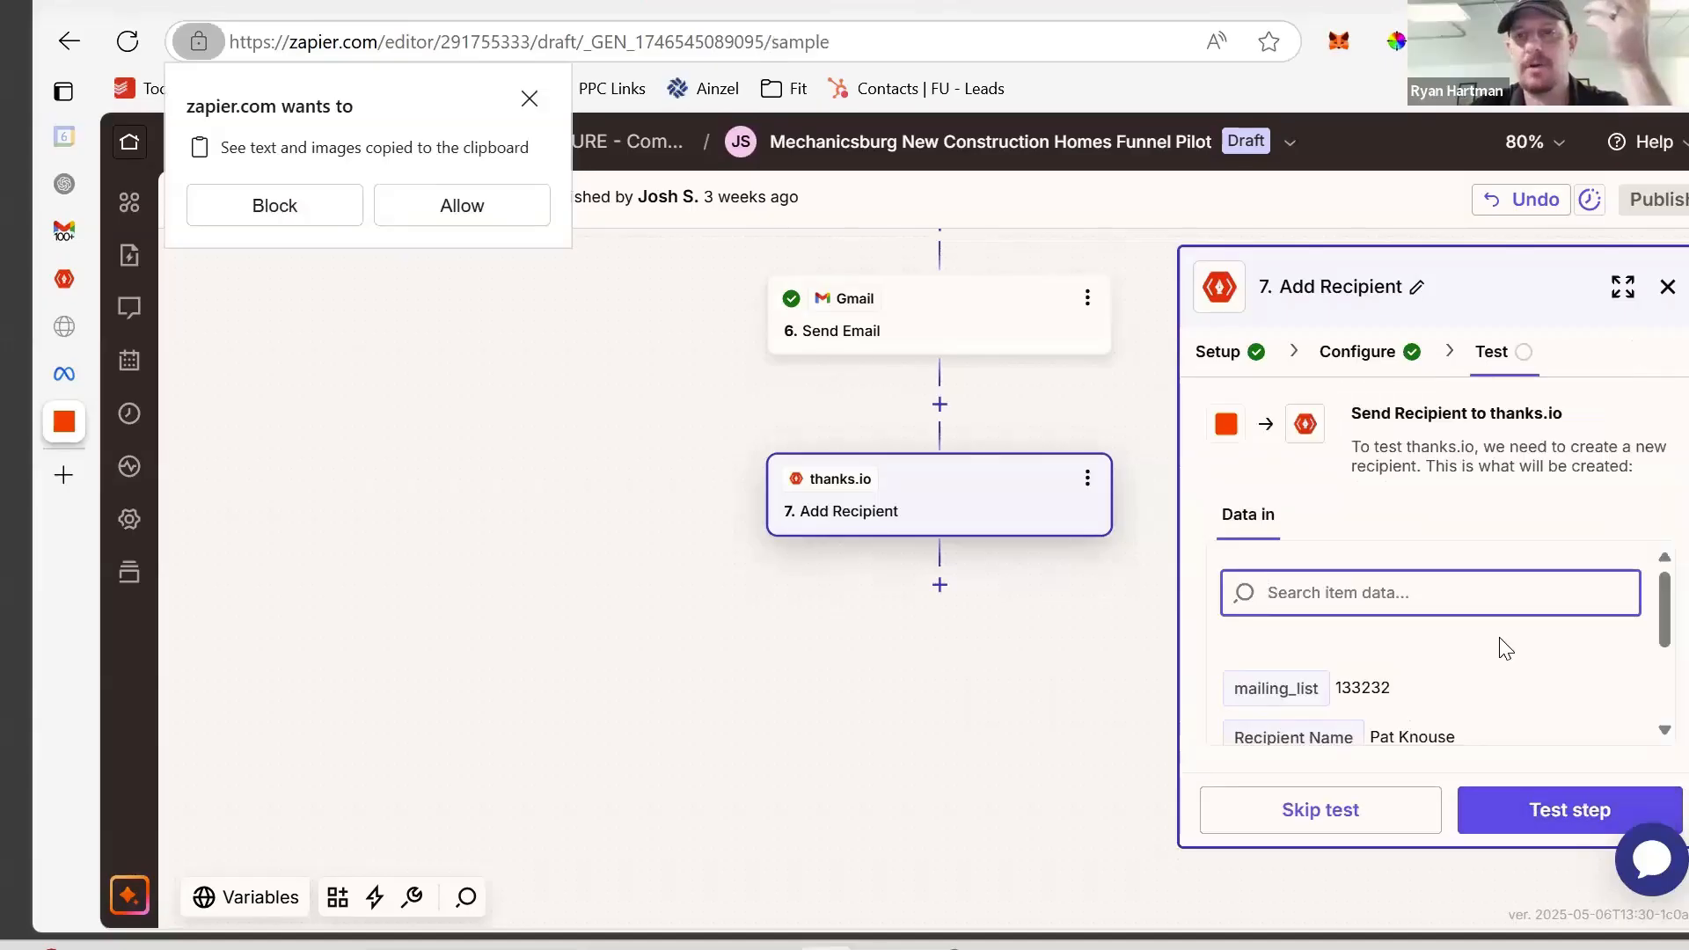
- Skip the test prompt, then run the test to send a recipient to thanks.io
scroll(1496, 650, "down", 2)
left_click(1396, 807)
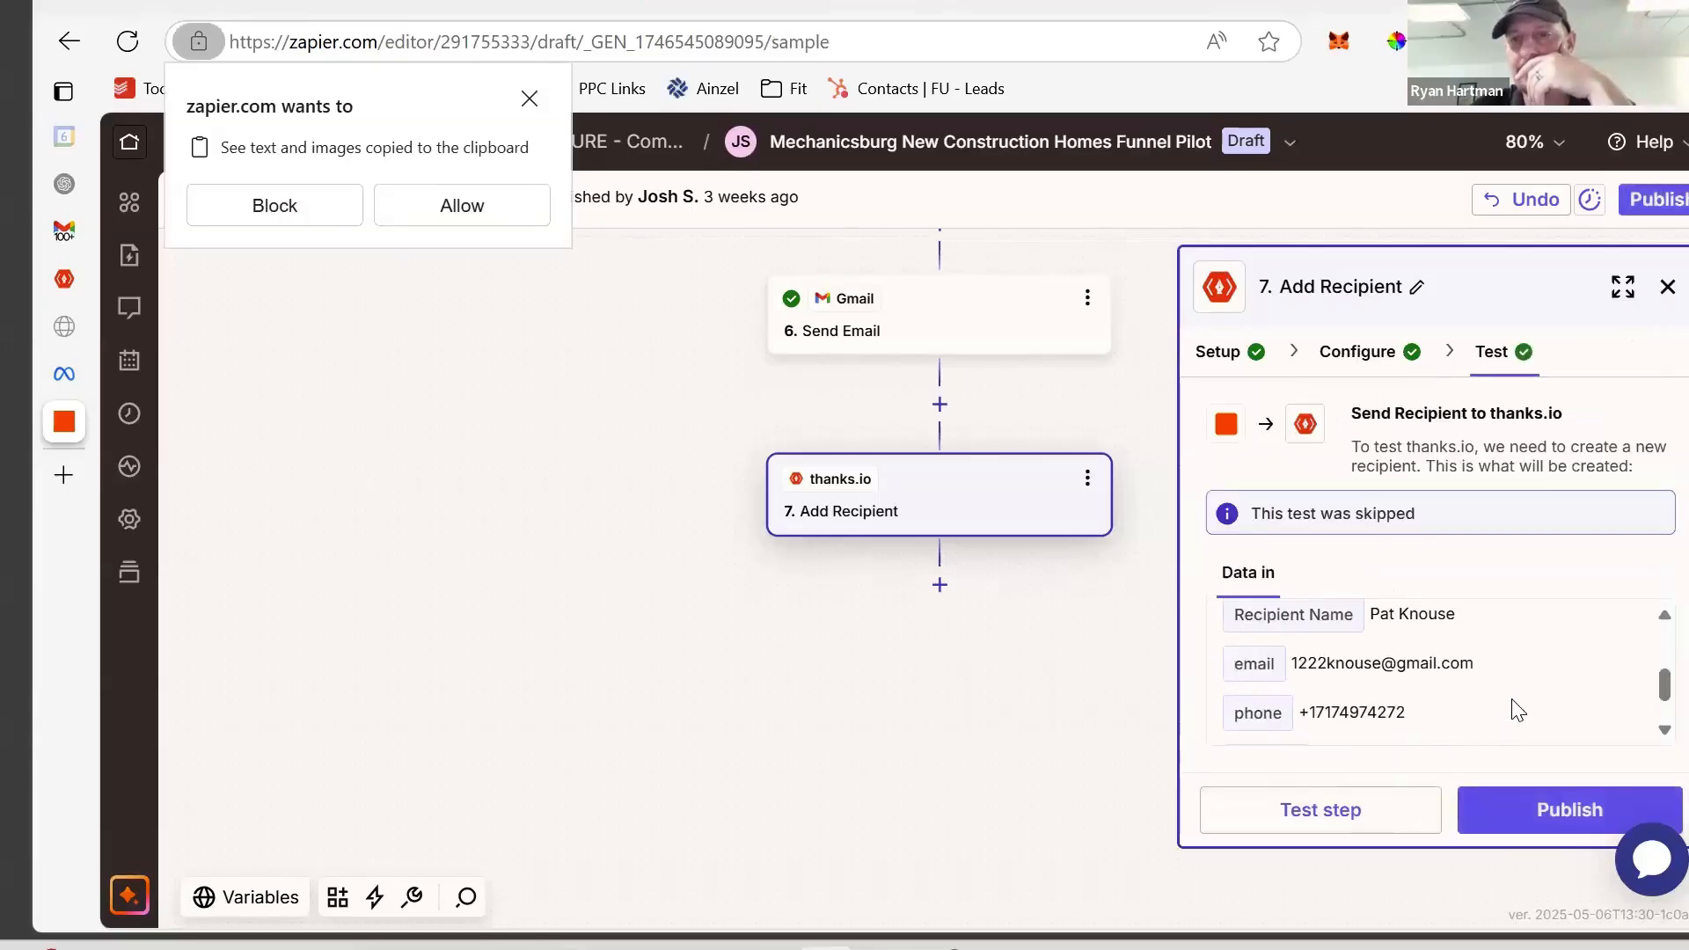
scroll(1518, 709, "down", 1)
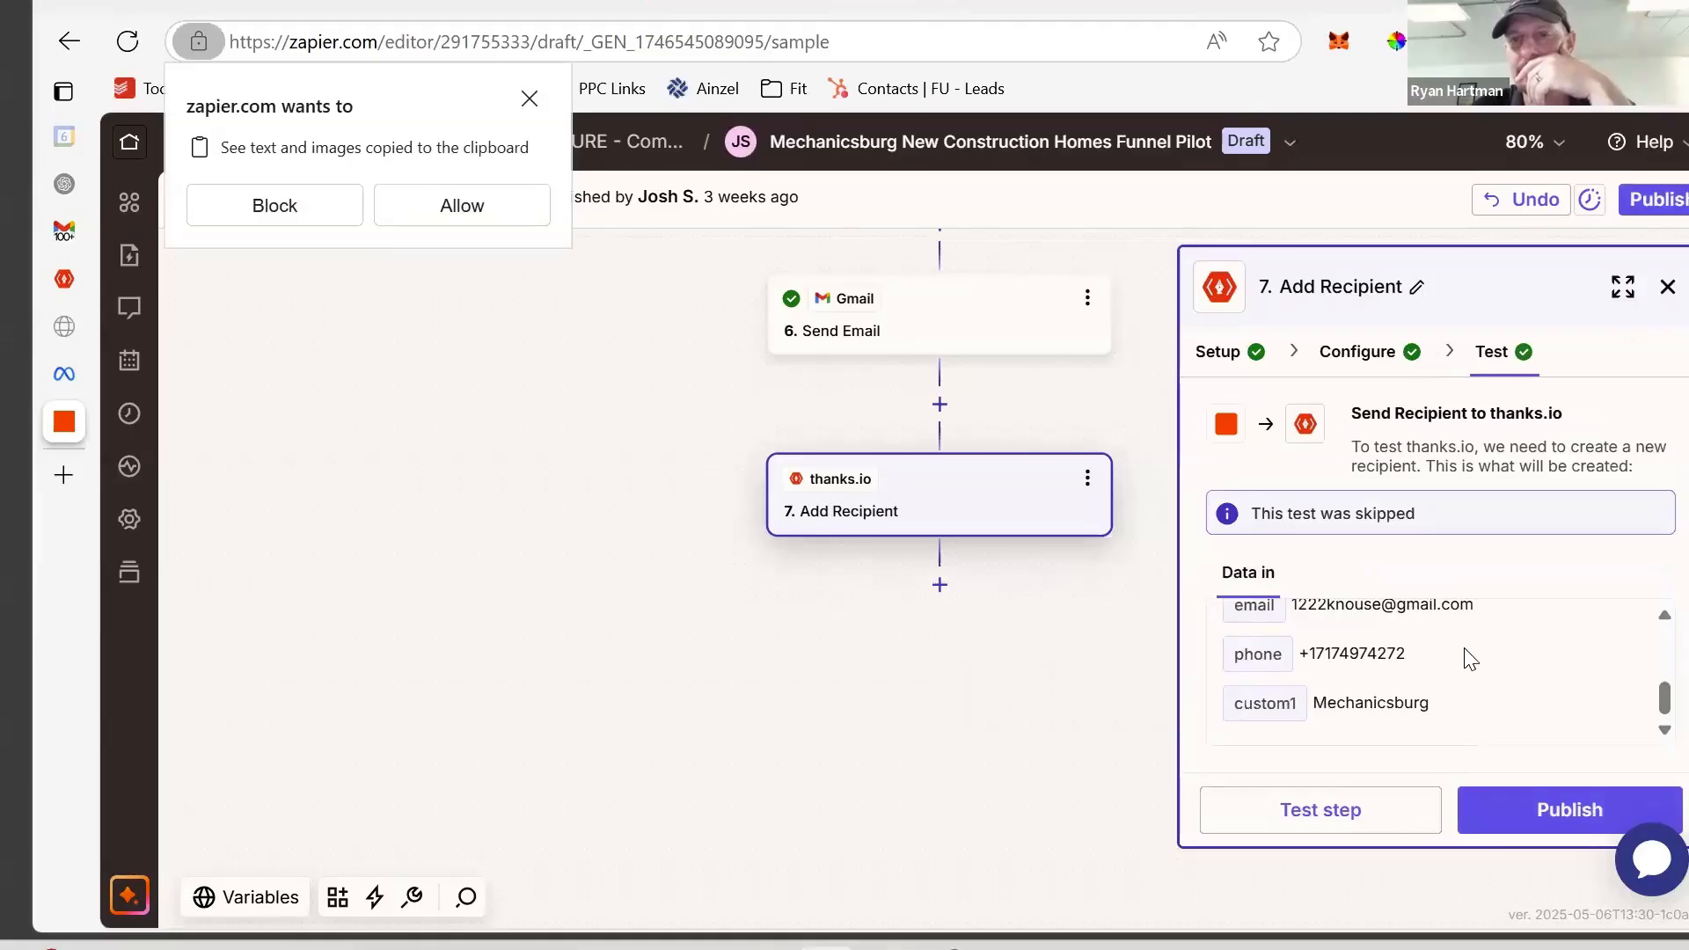
scroll(1467, 660, "up", 2)
scroll(1467, 660, "down", 2)
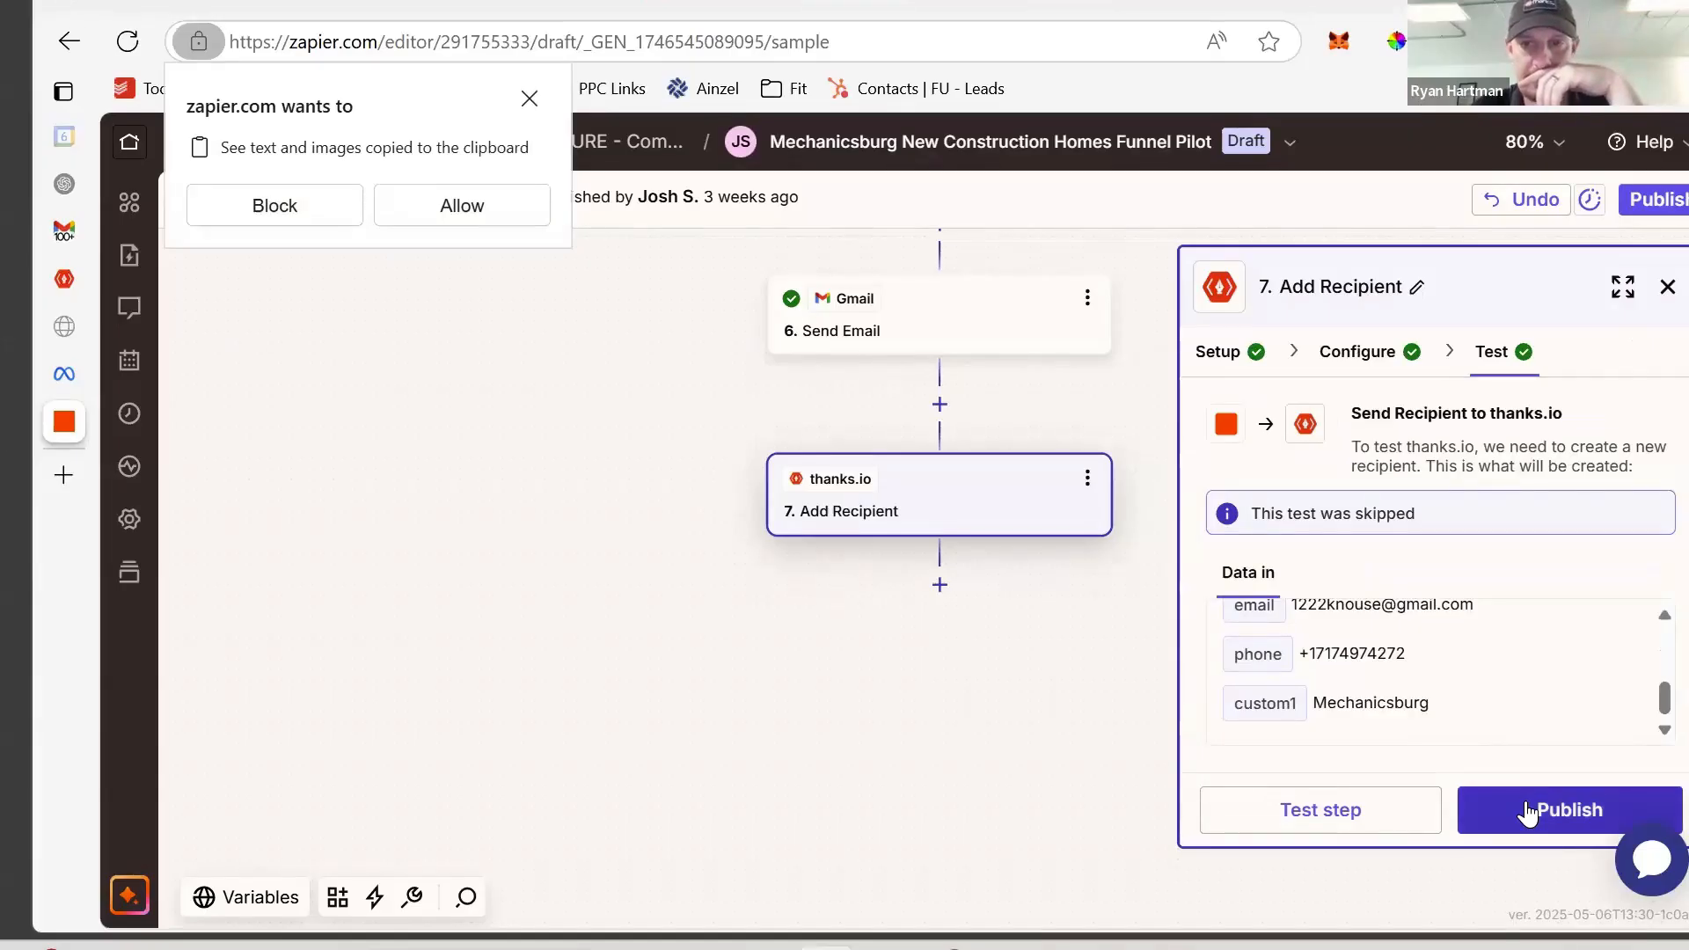
left_click(1289, 816)
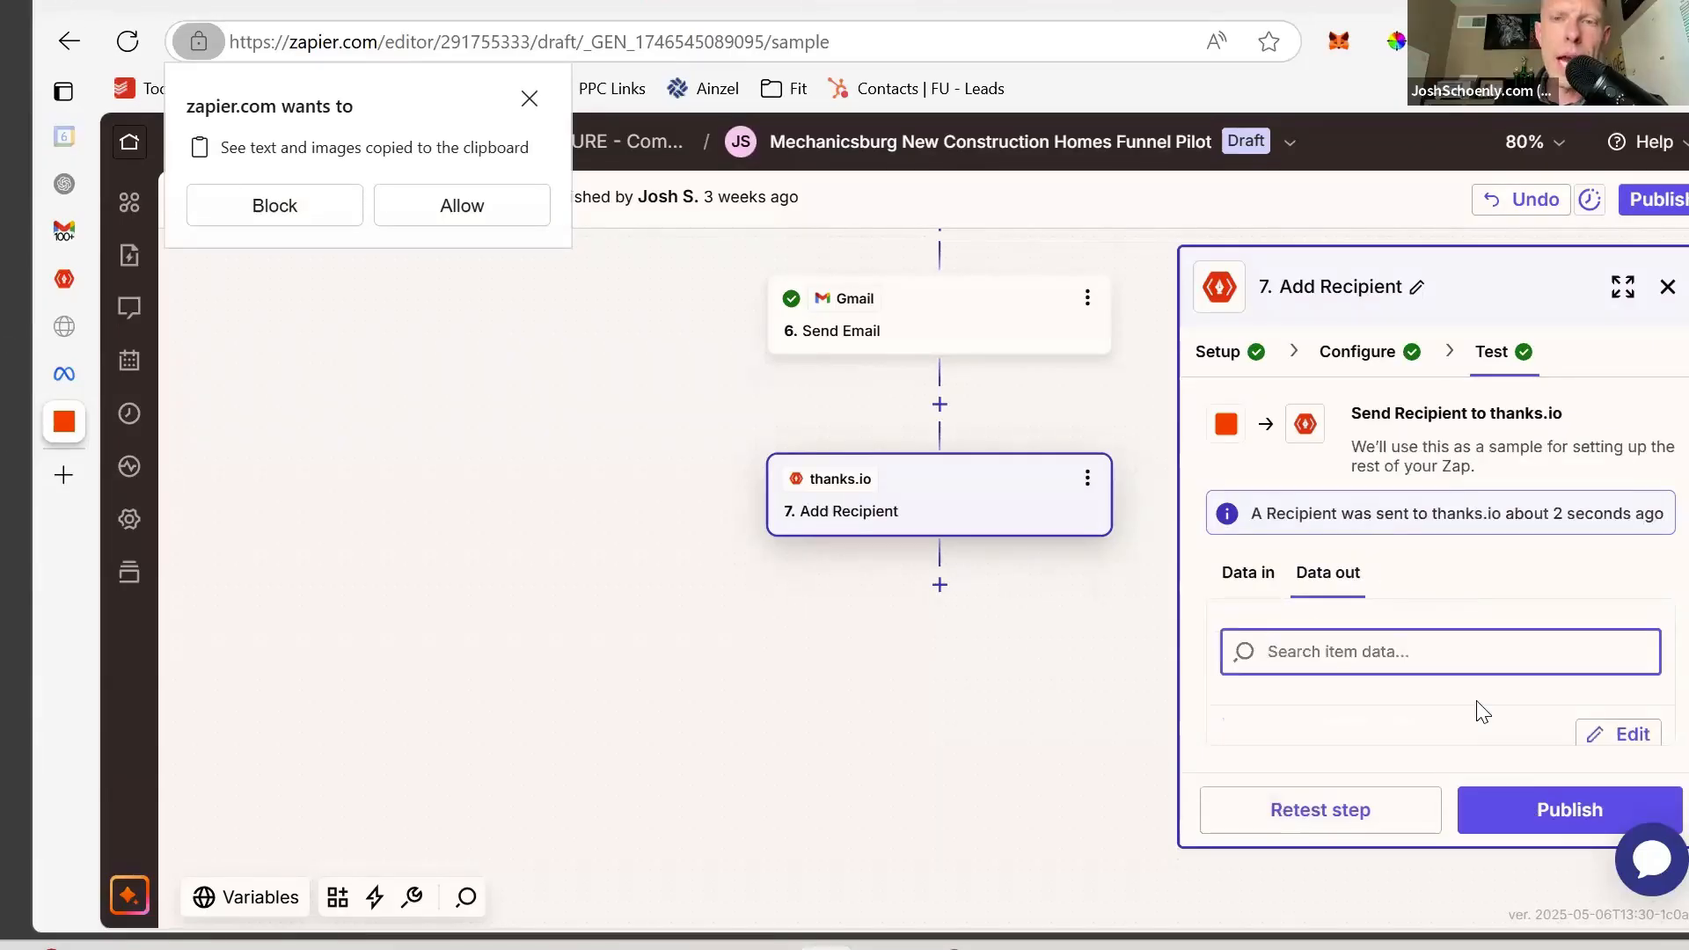
- Publish the Zap as new version v3 and return to the thanks.io mailing list
left_click(1531, 808)
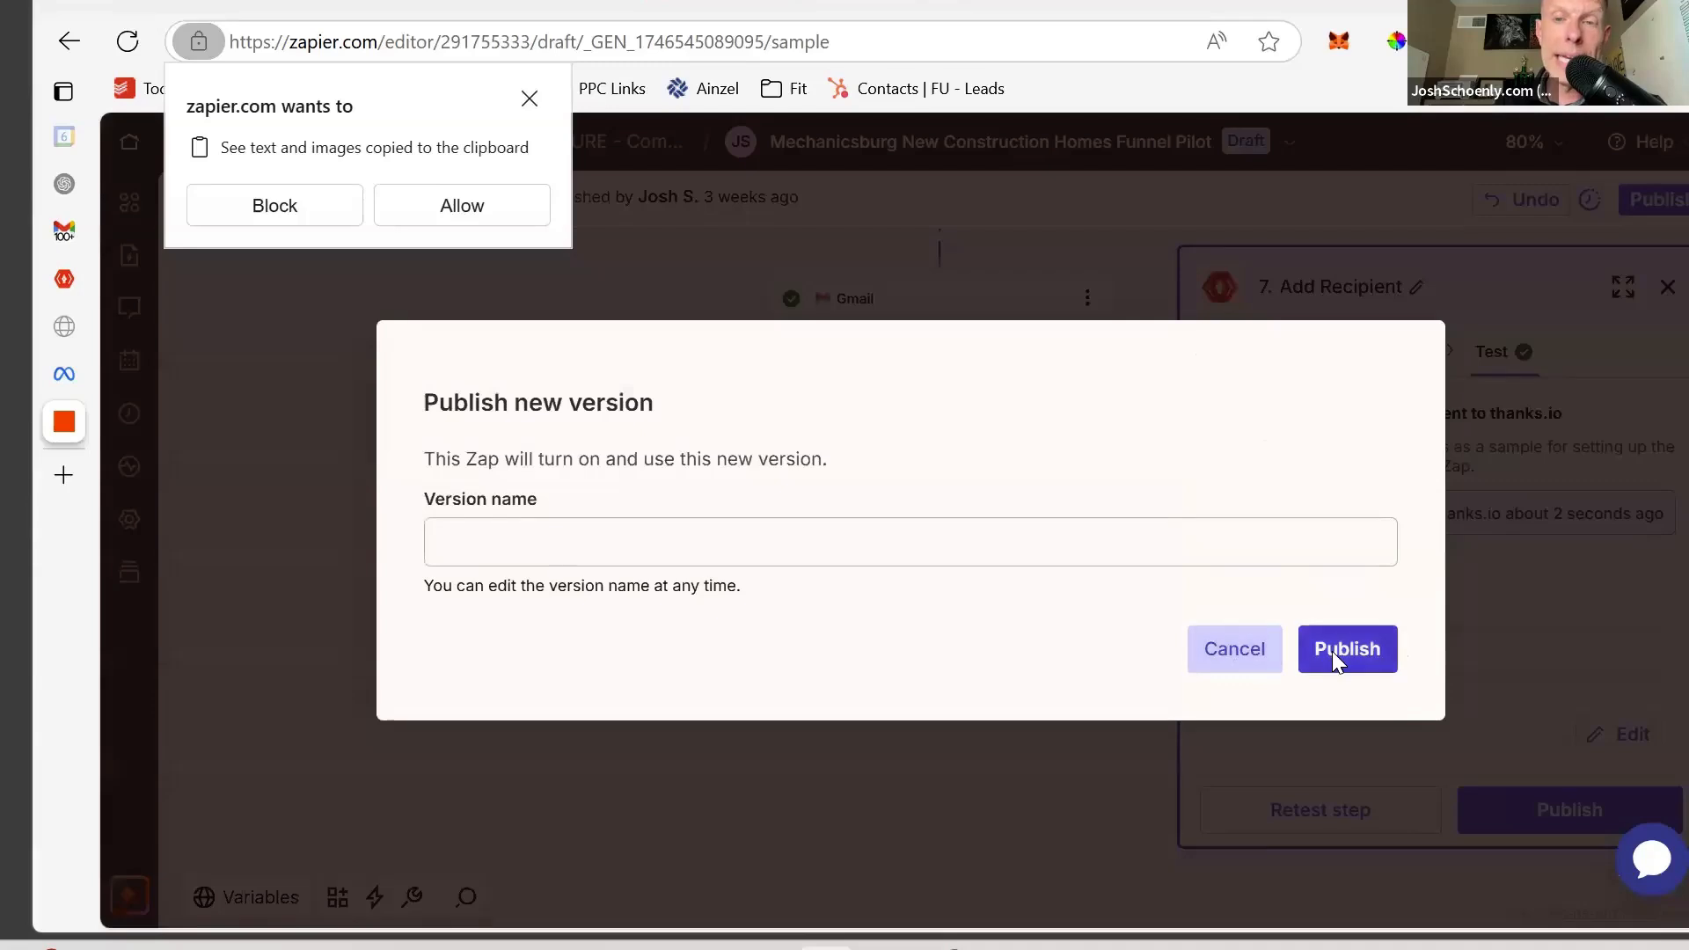
left_click(1333, 651)
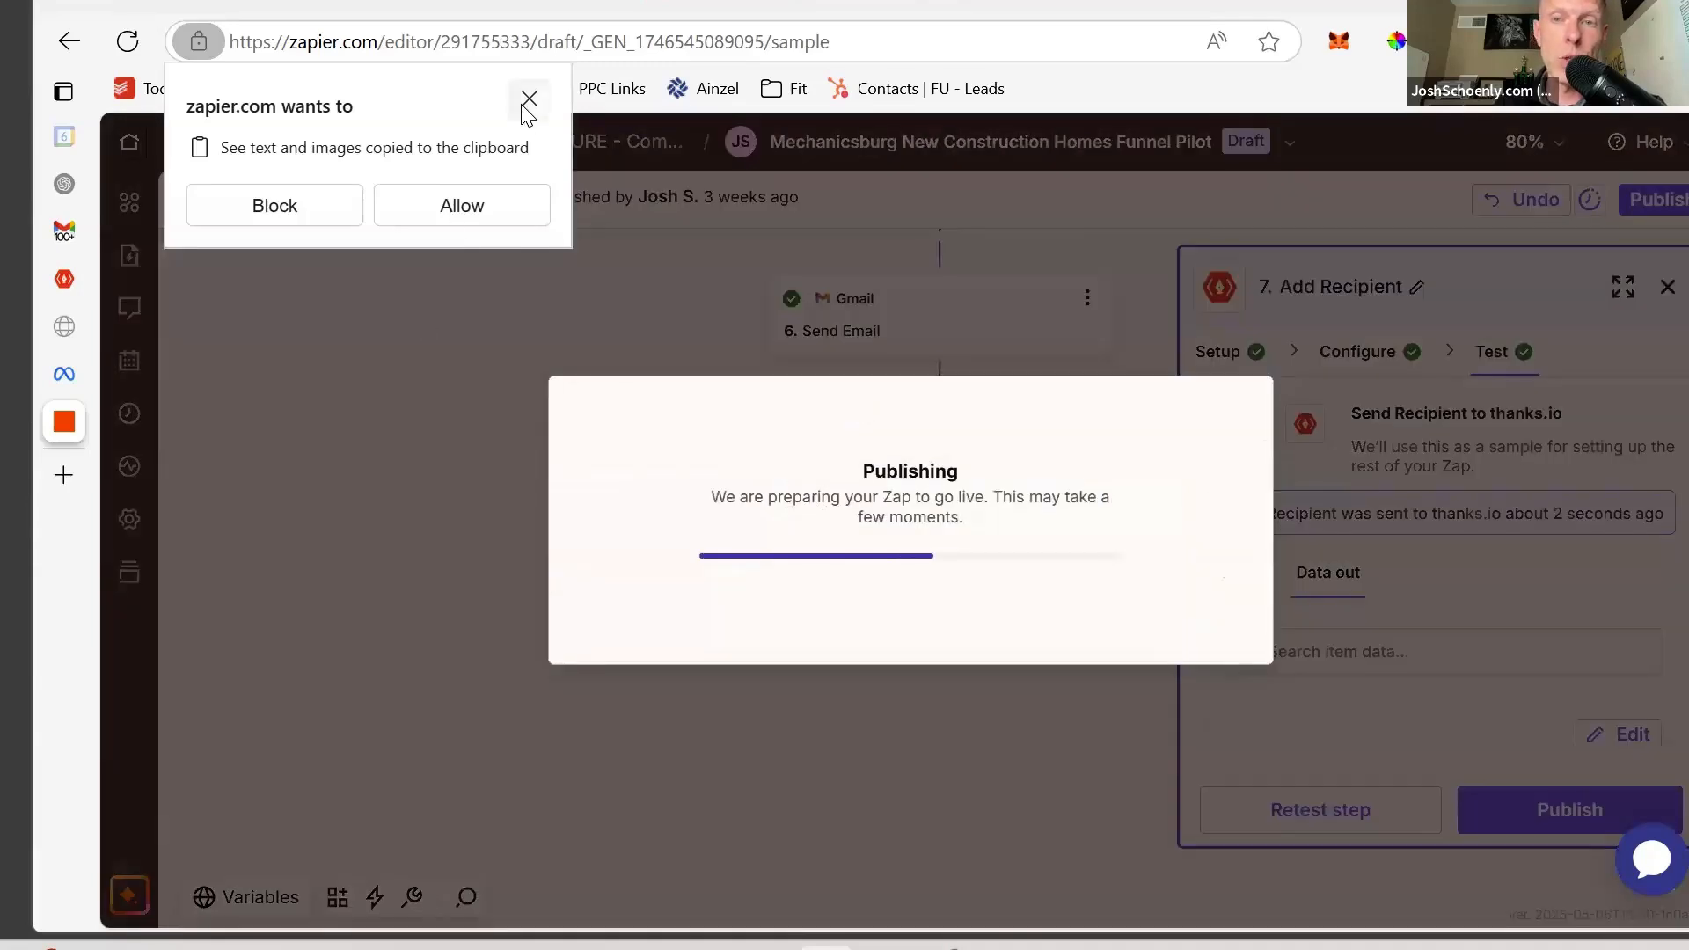
left_click(528, 99)
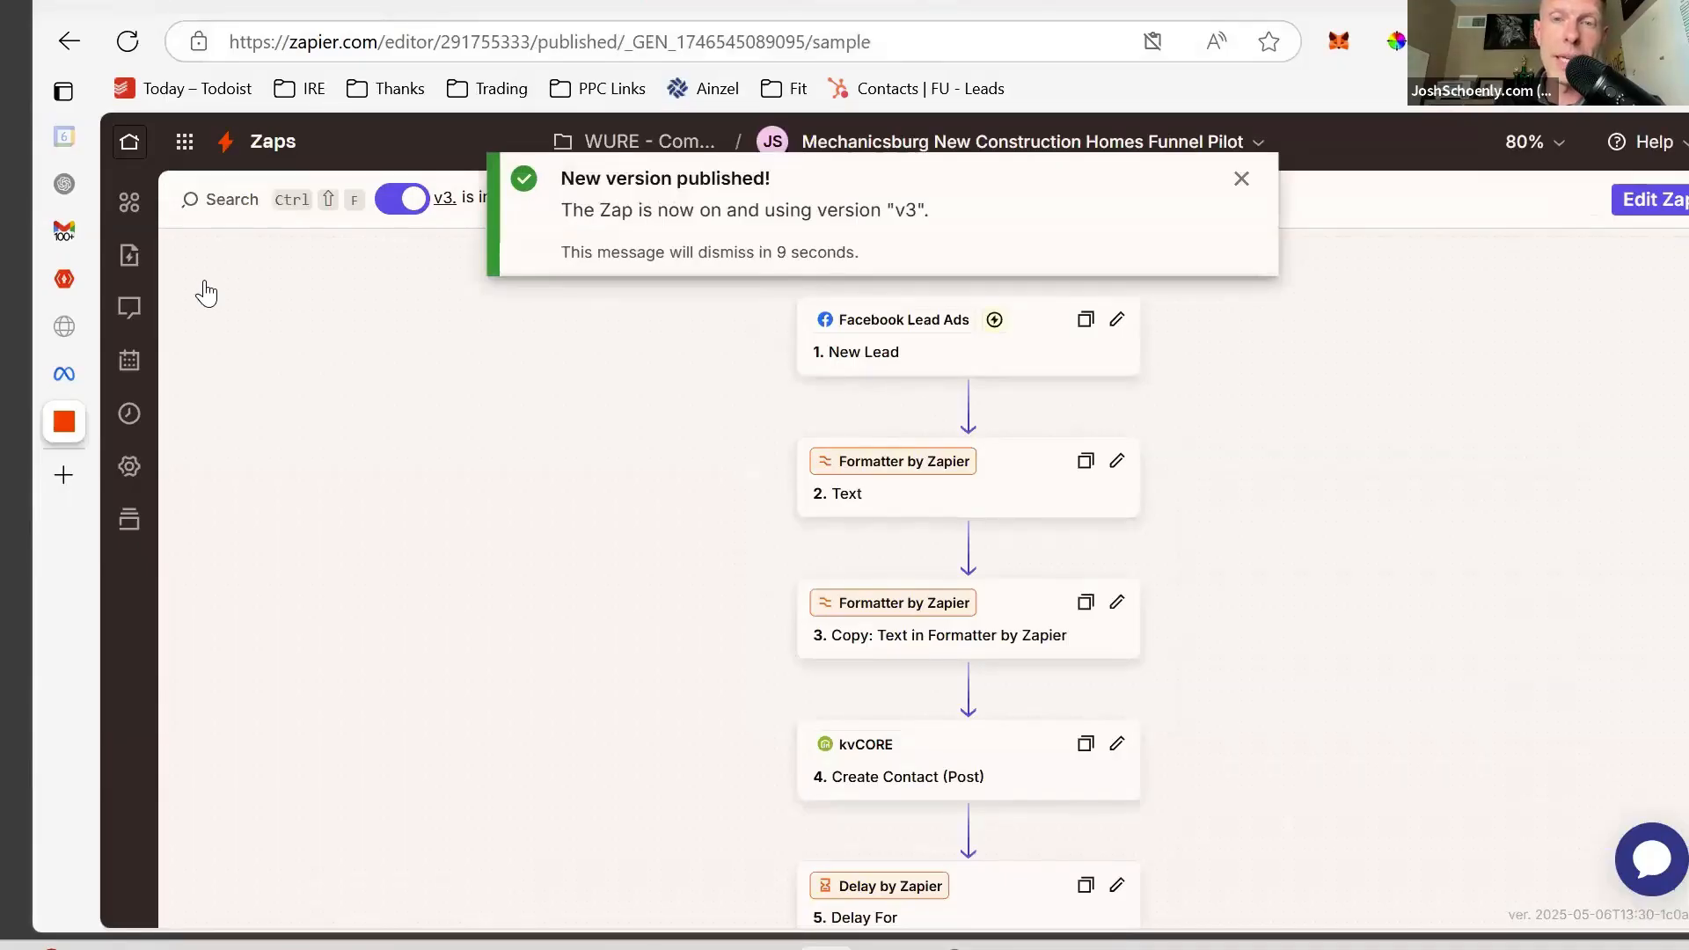
left_click(64, 280)
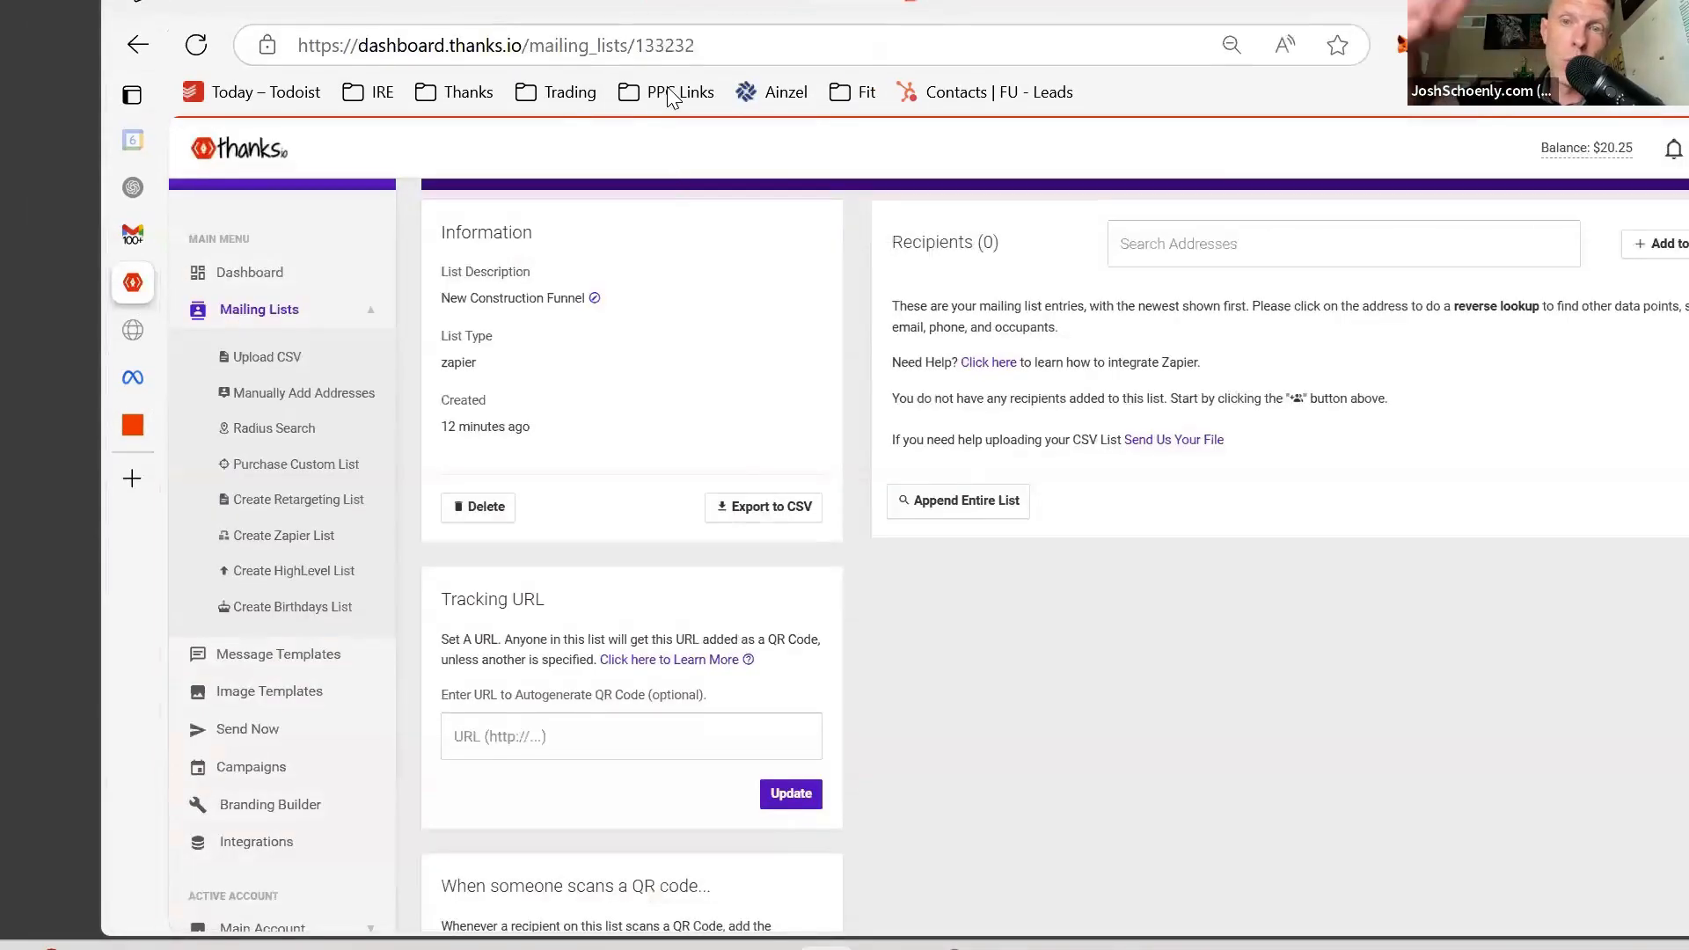
- Reload the New Construction Funnel list twice; it still shows 0 recipients
left_click(718, 49)
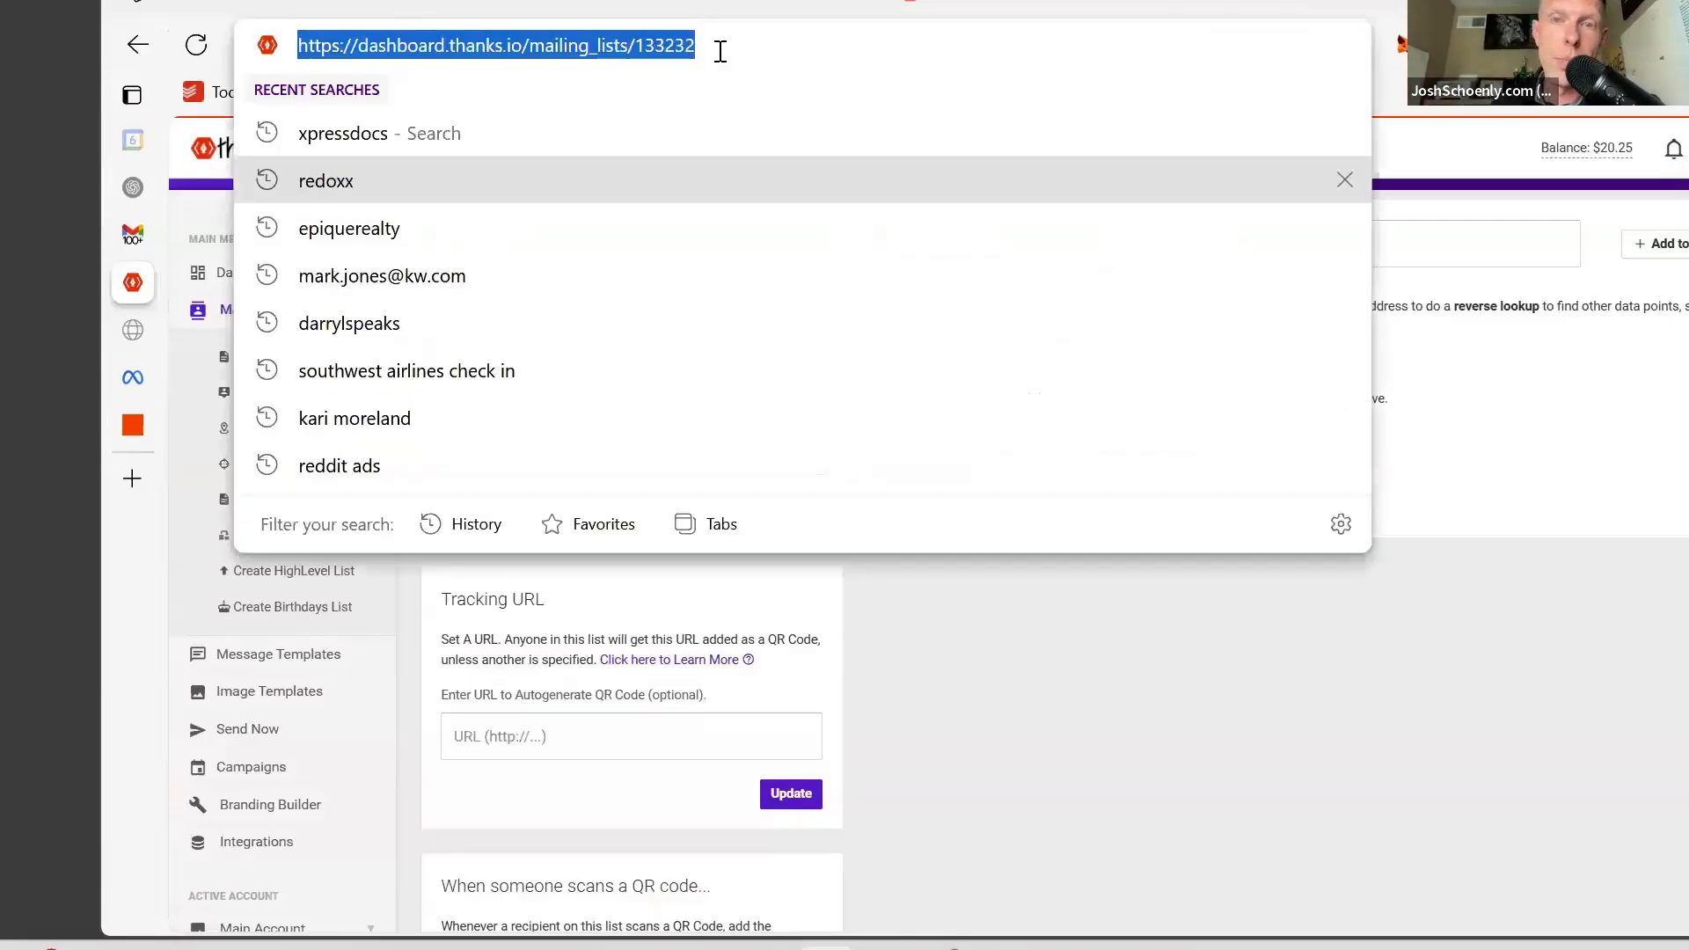
key("Return")
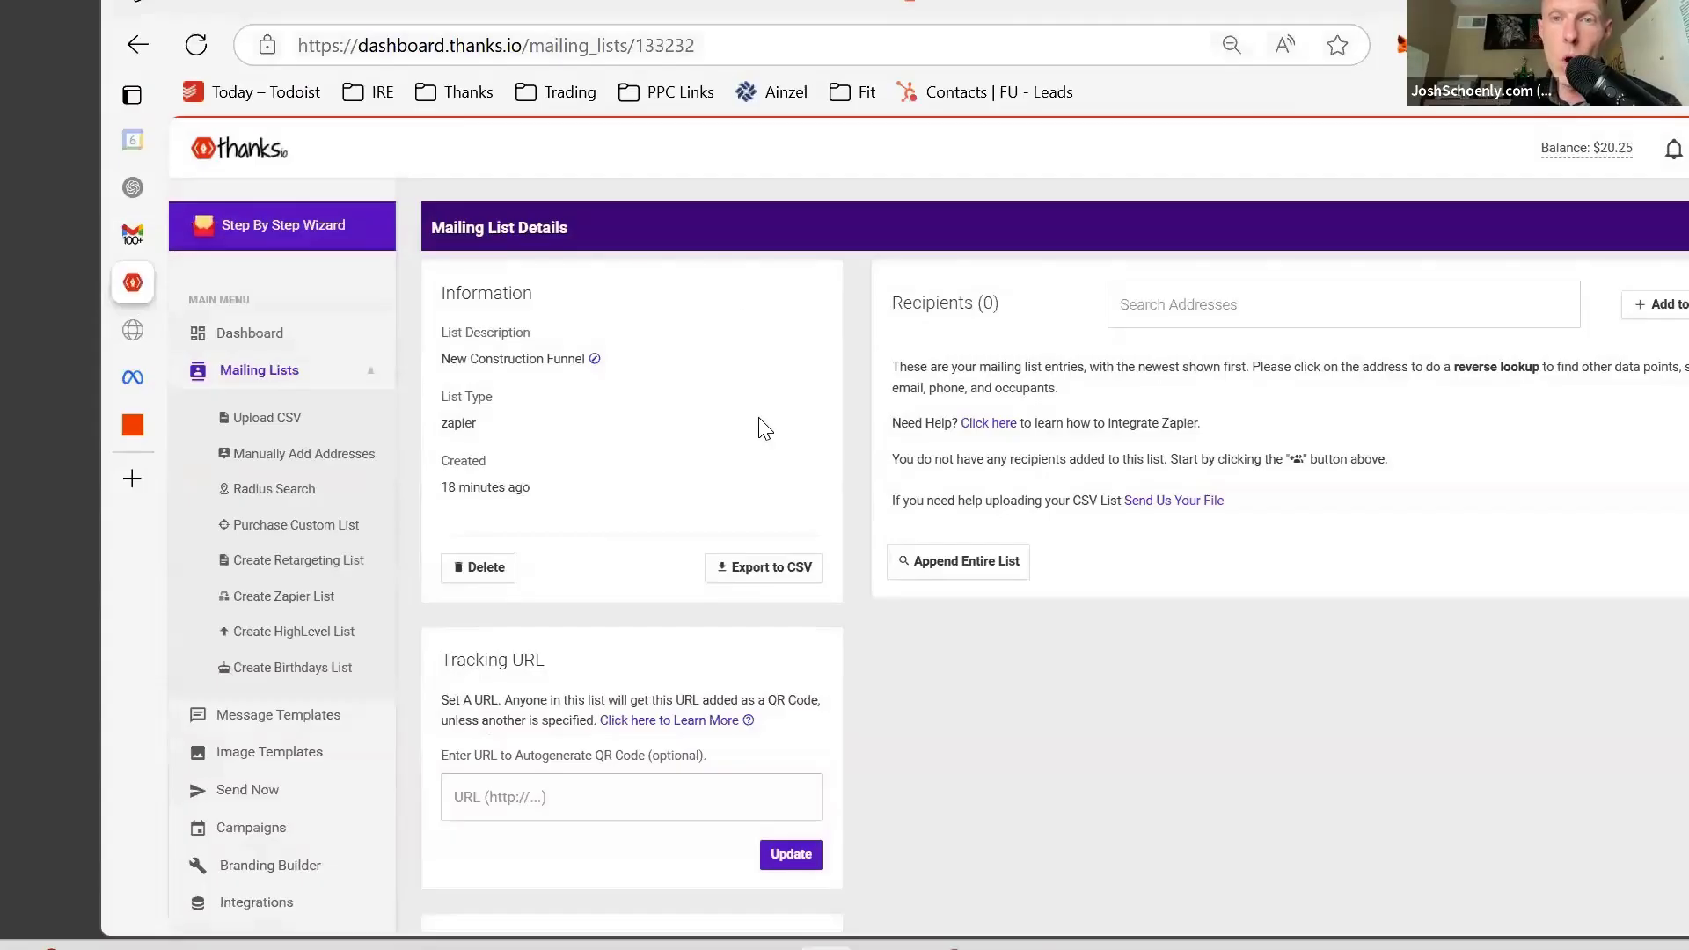
left_click(731, 55)
key("Return")
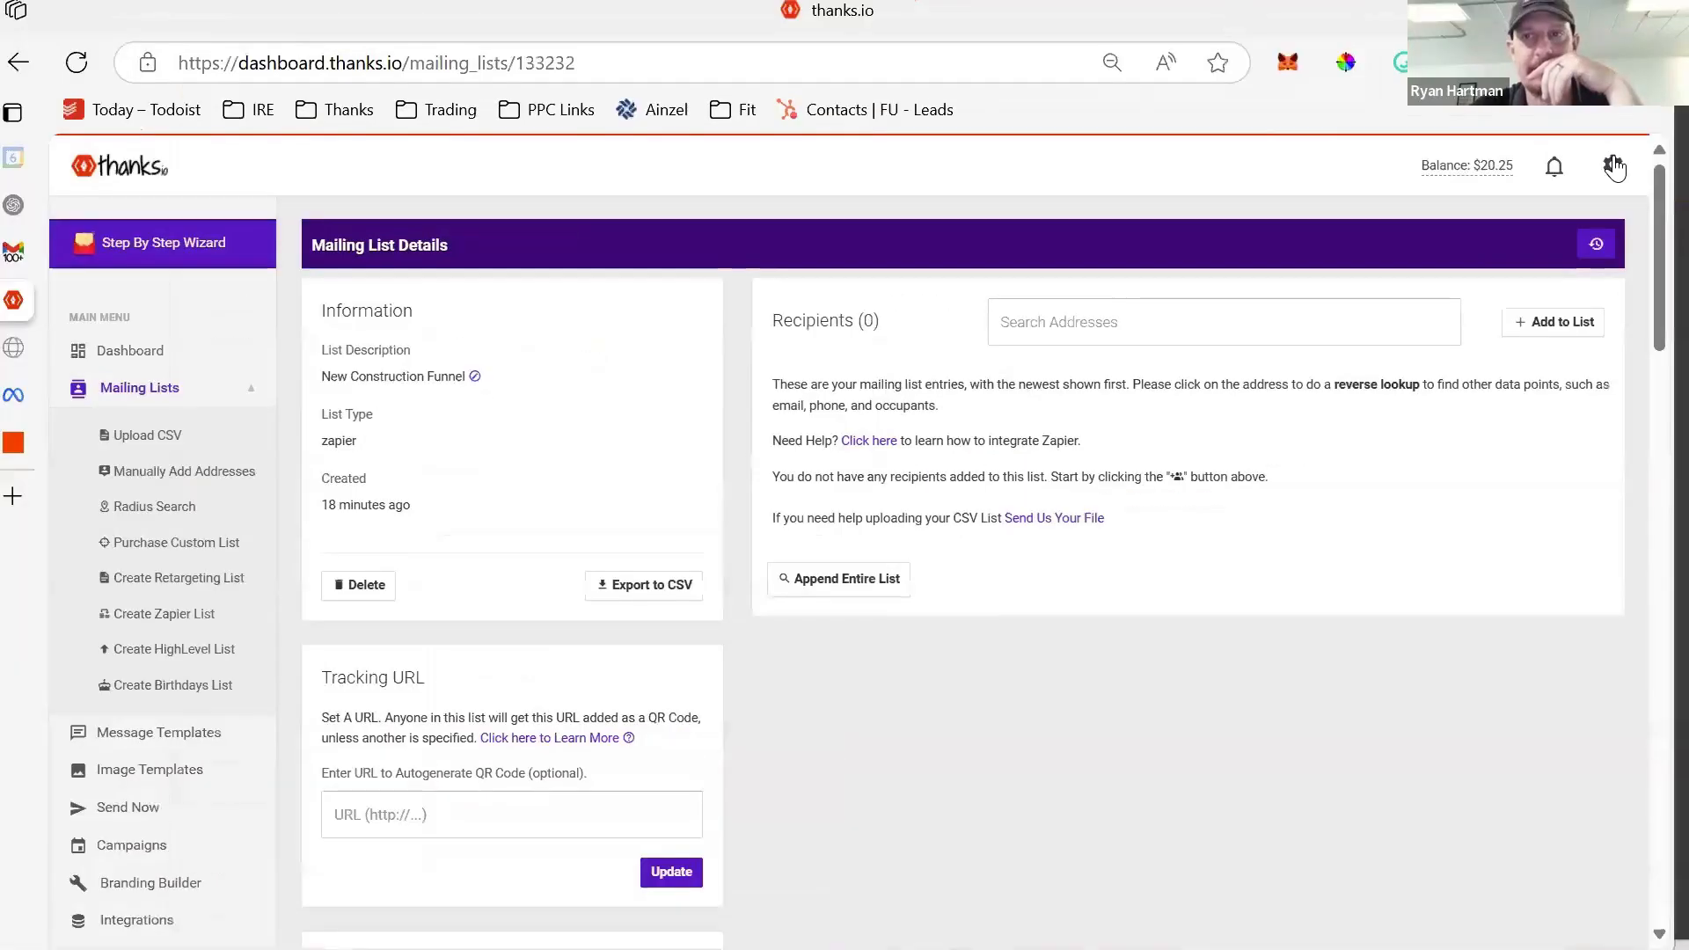
left_click(1612, 164)
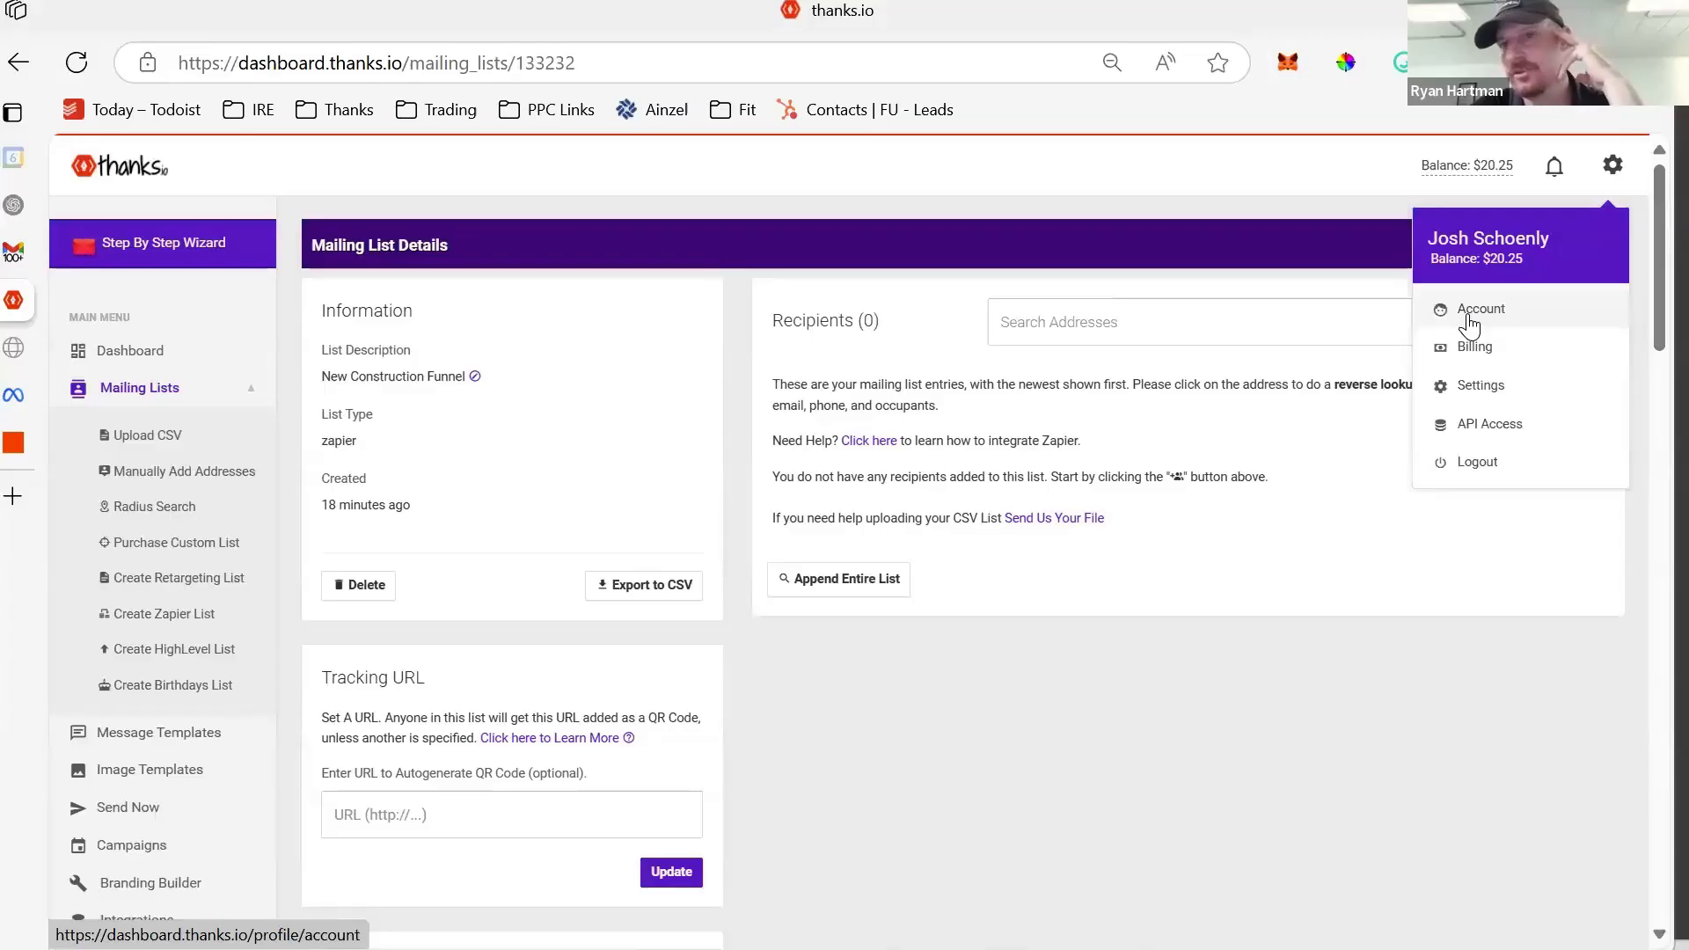
- Look over the thanks.io account settings page
left_click(1478, 386)
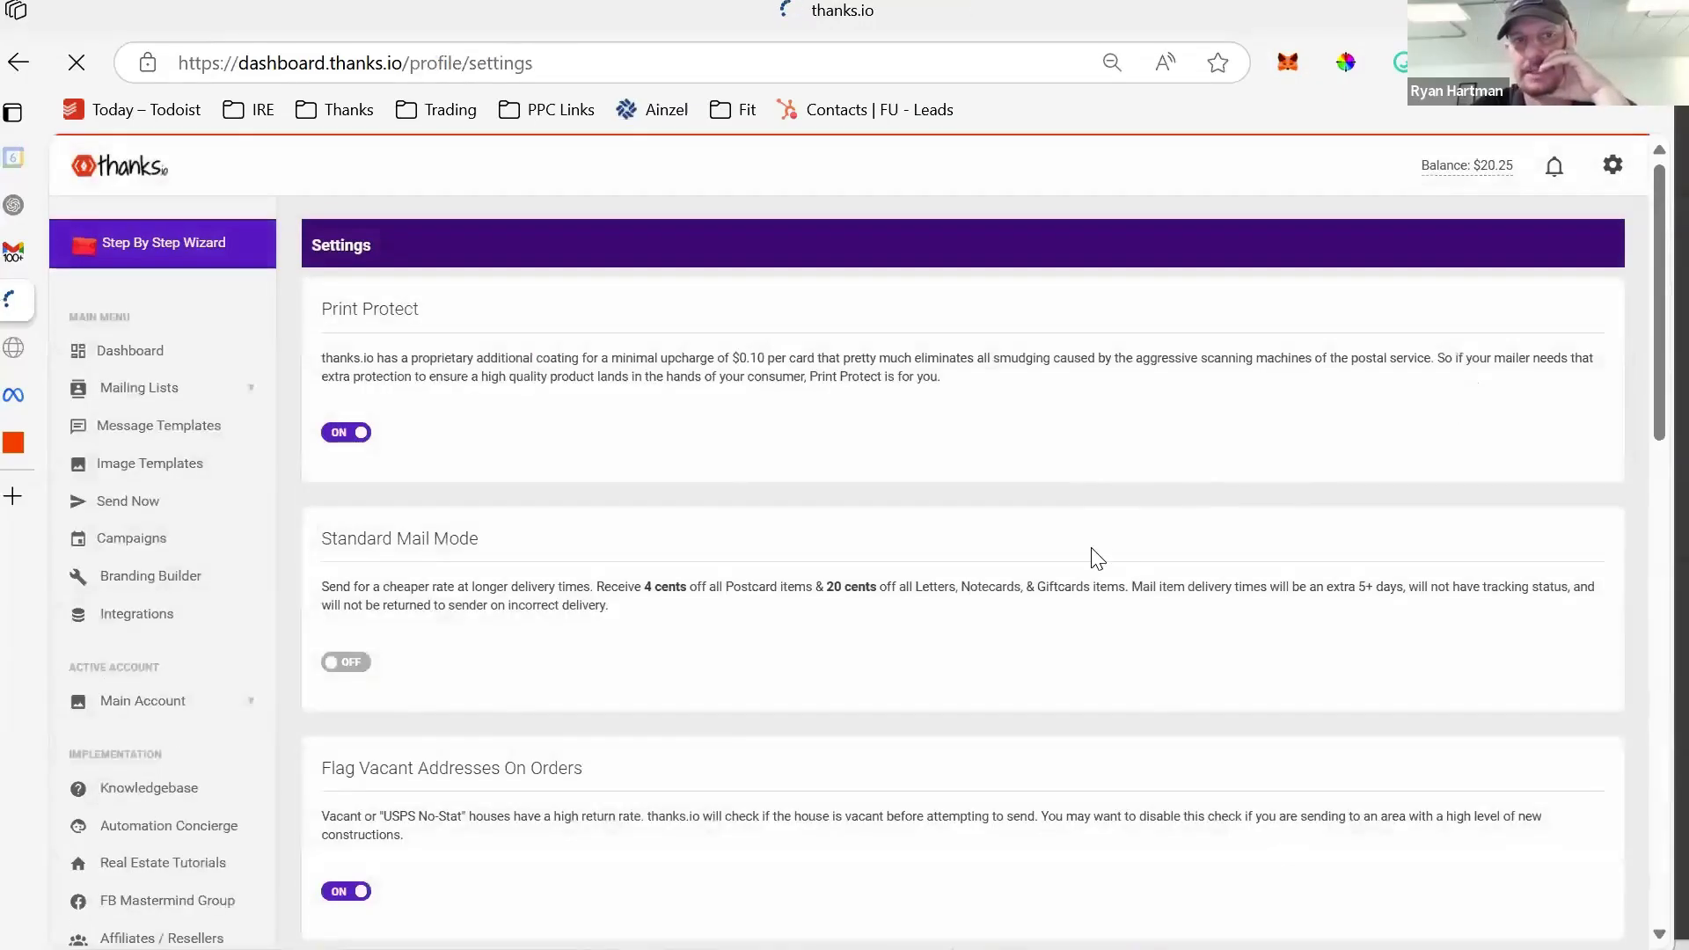
scroll(761, 488, "down", 15)
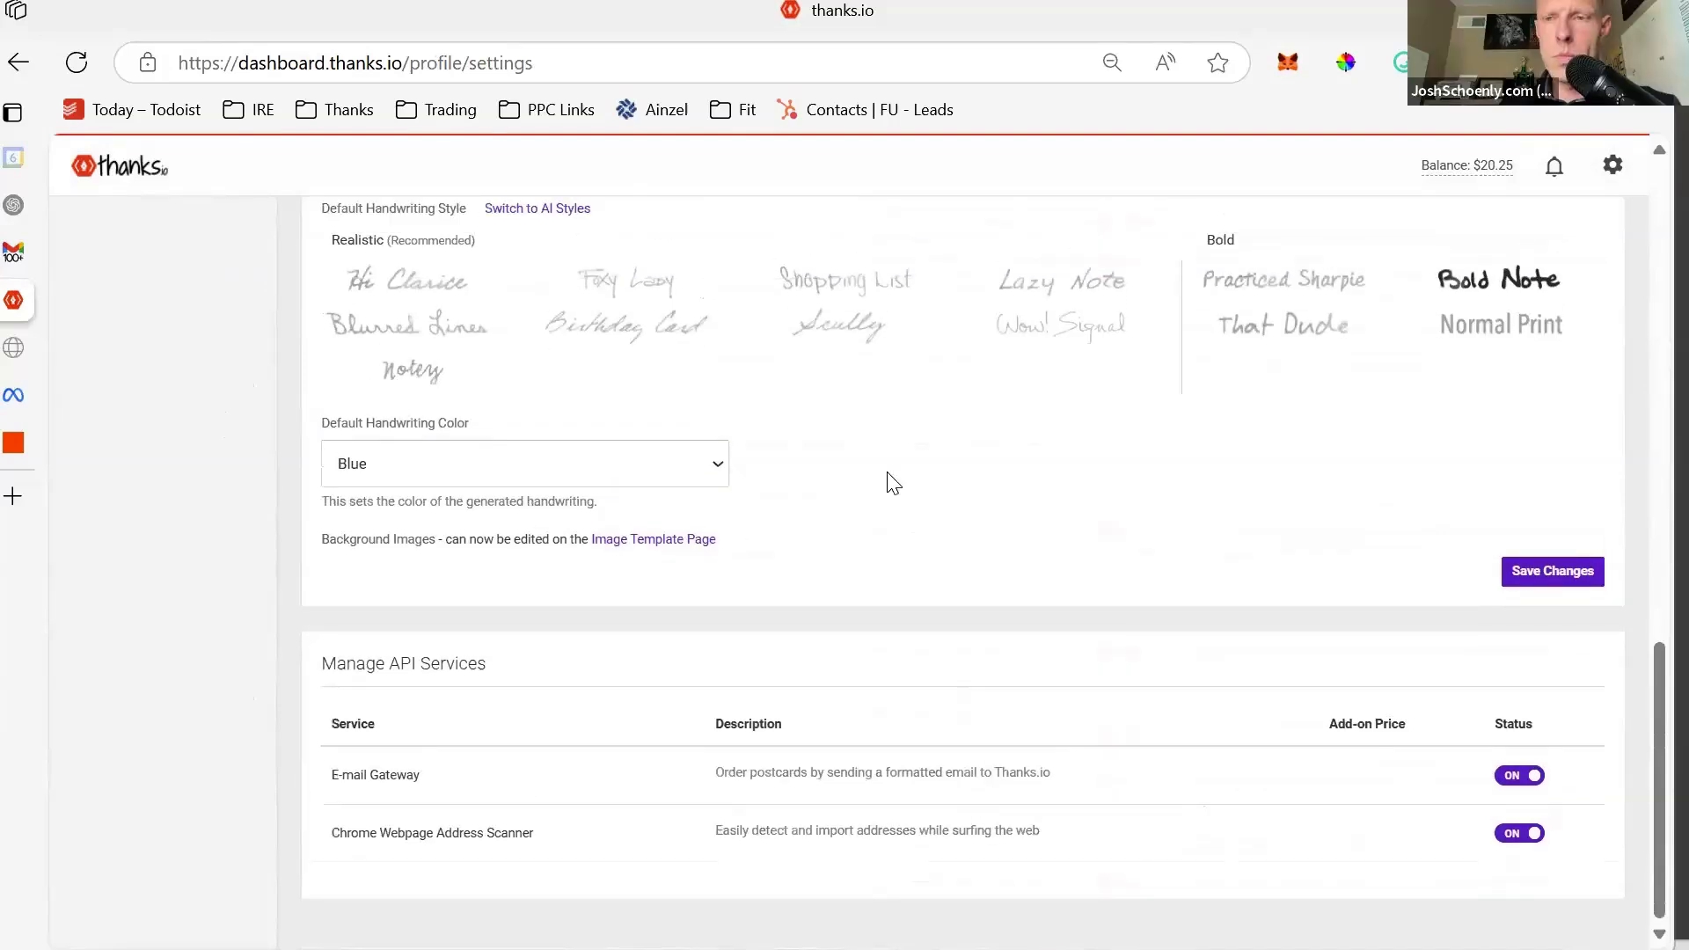
scroll(889, 483, "up", 10)
scroll(889, 483, "up", 5)
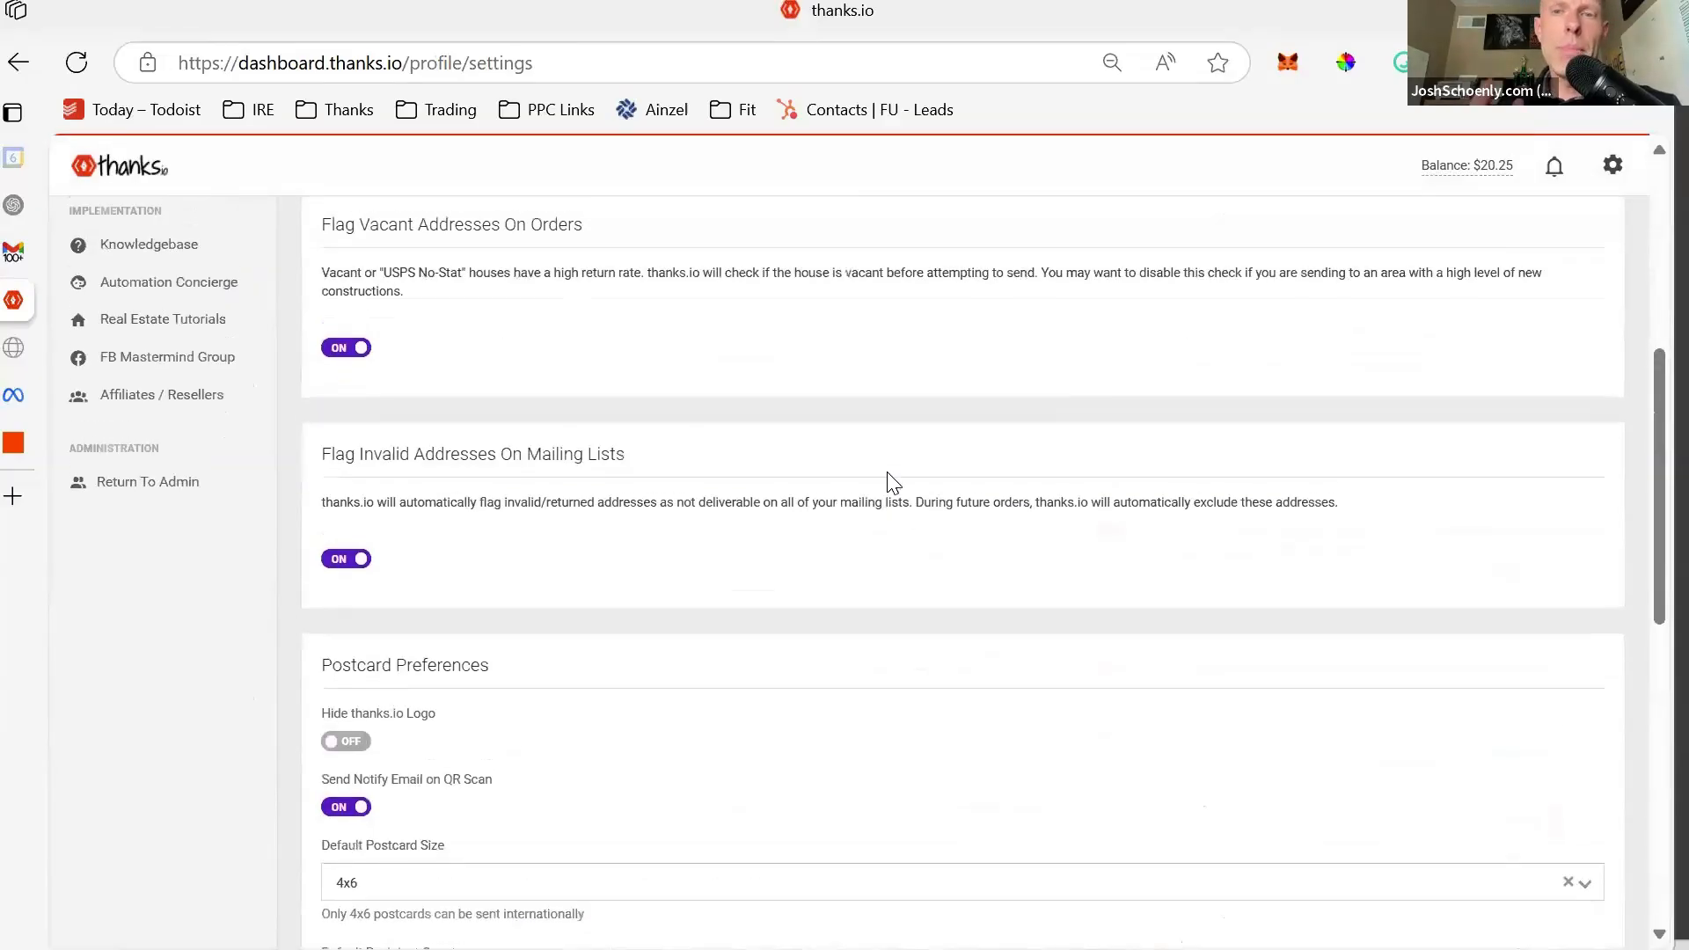
scroll(889, 475, "up", 2)
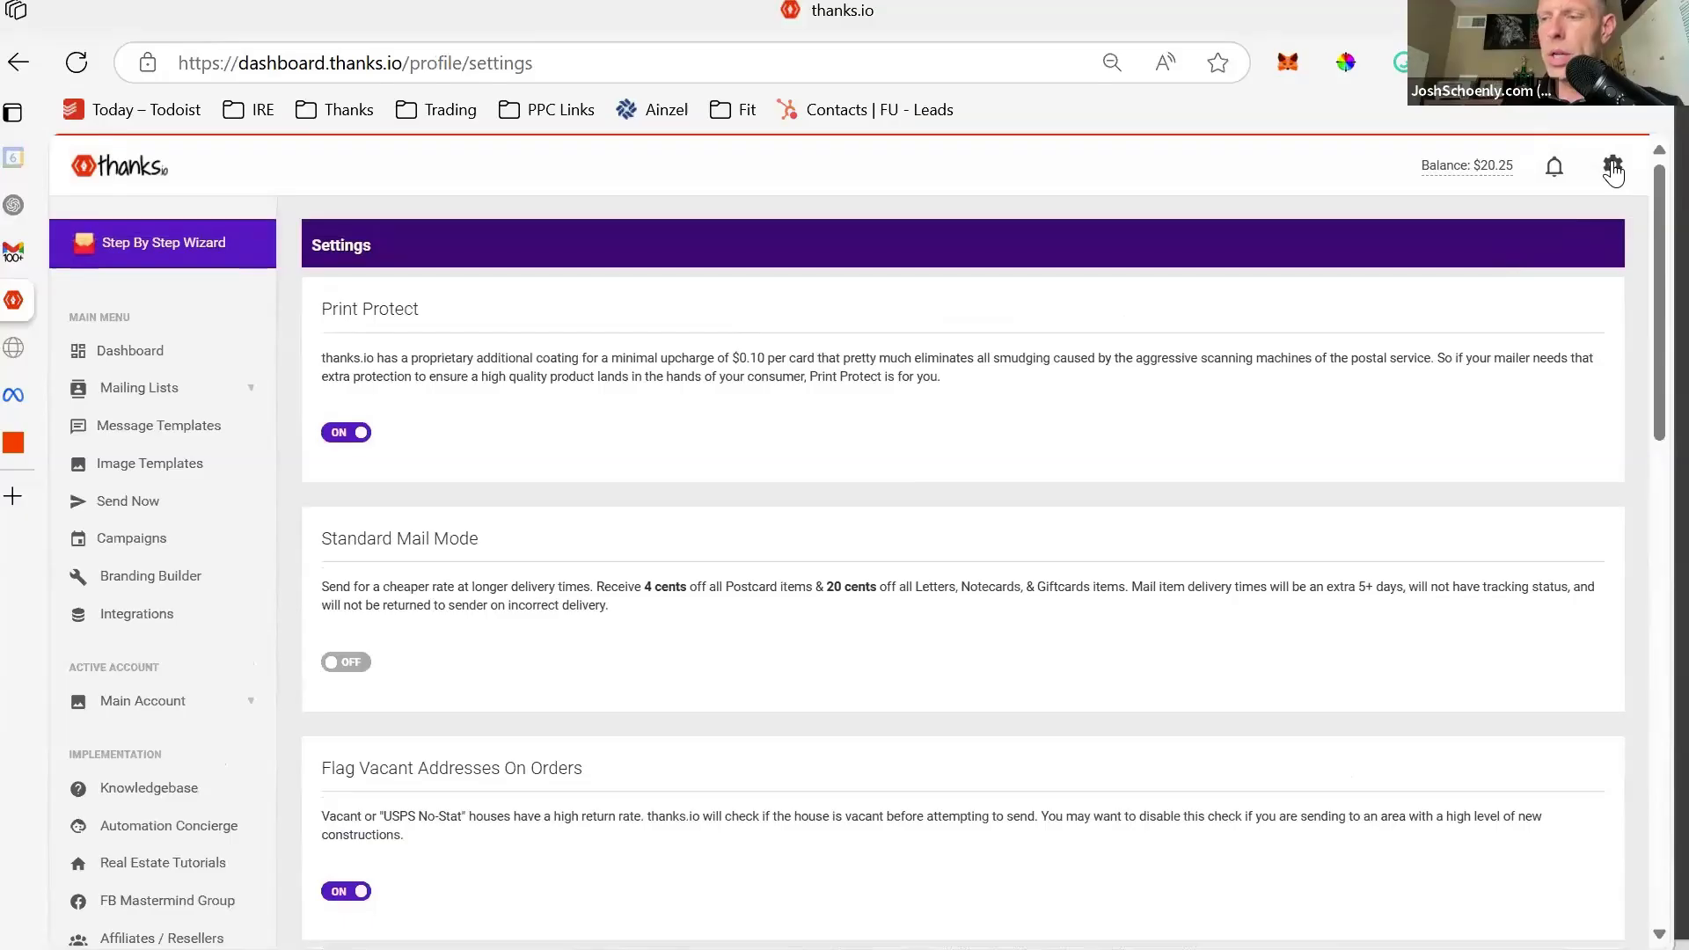
- Review the account's billing page
left_click(1612, 167)
left_click(1504, 347)
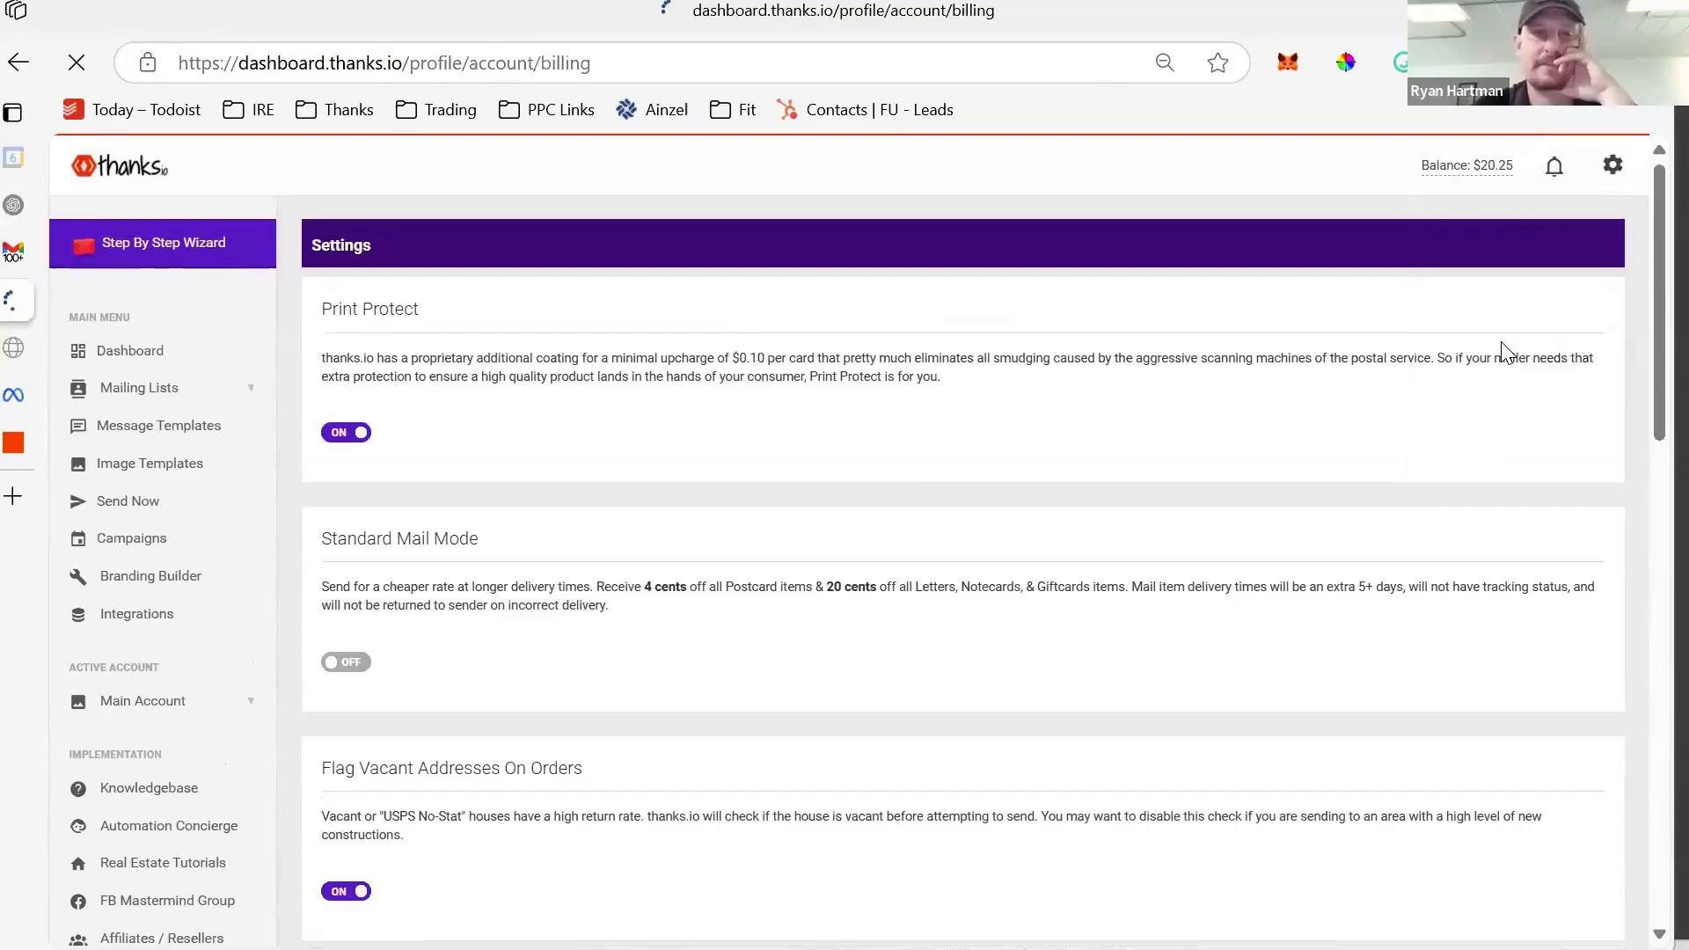
scroll(1199, 420, "down", 15)
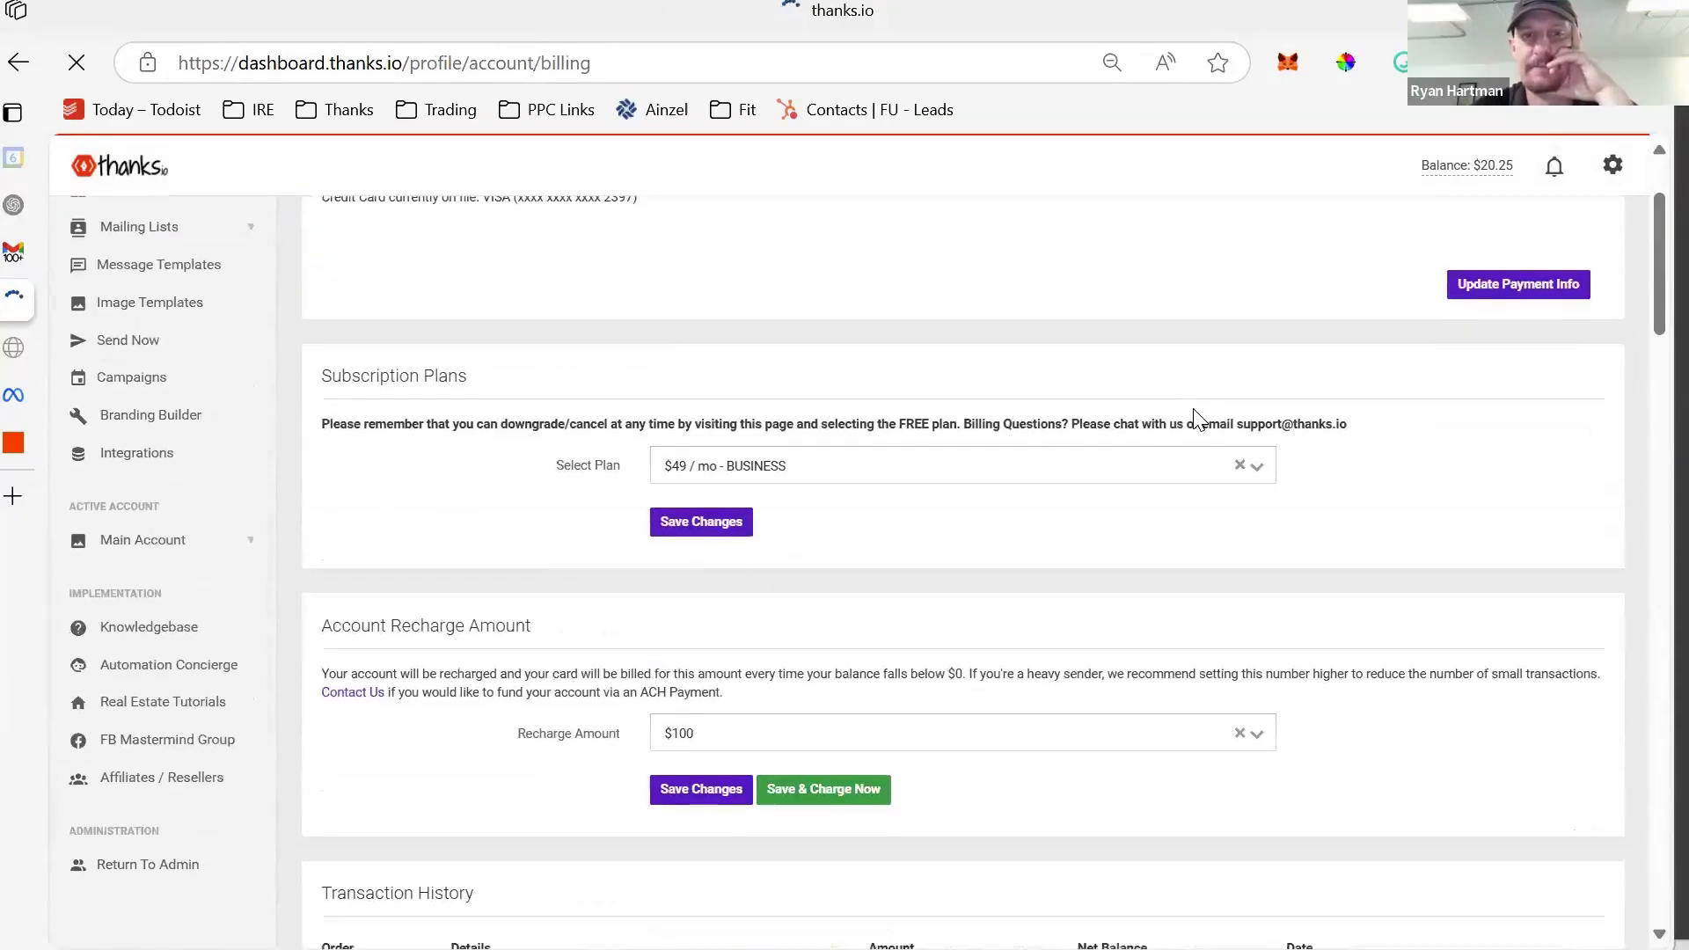
scroll(1199, 419, "down", 20)
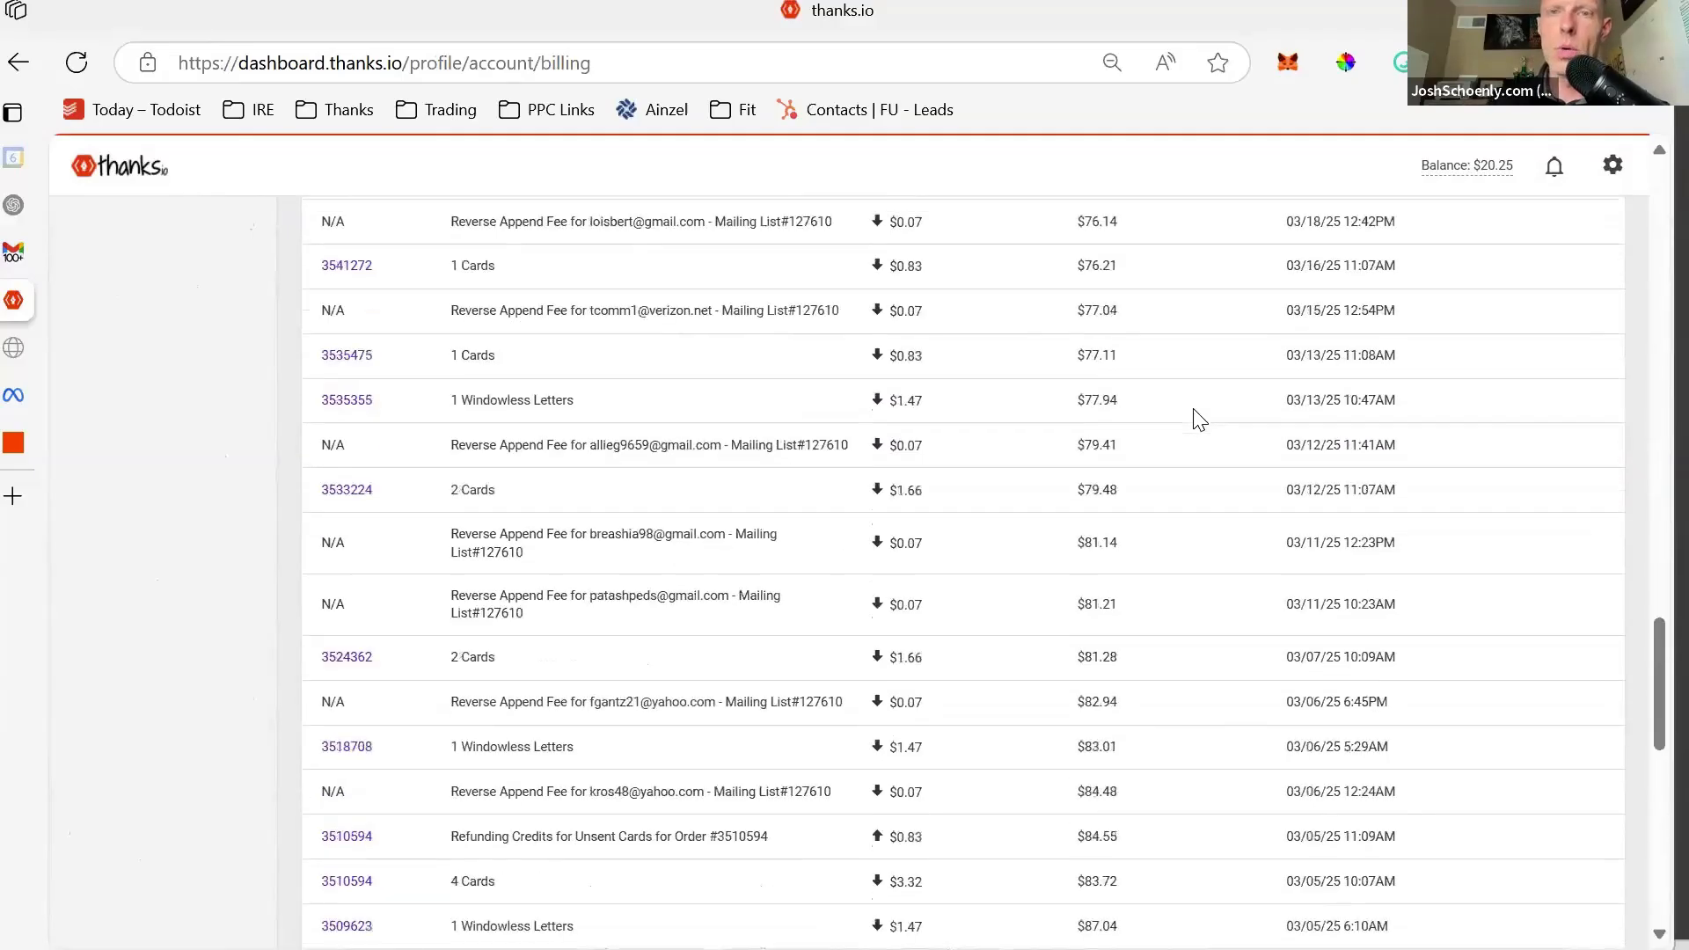
scroll(1199, 420, "up", 10)
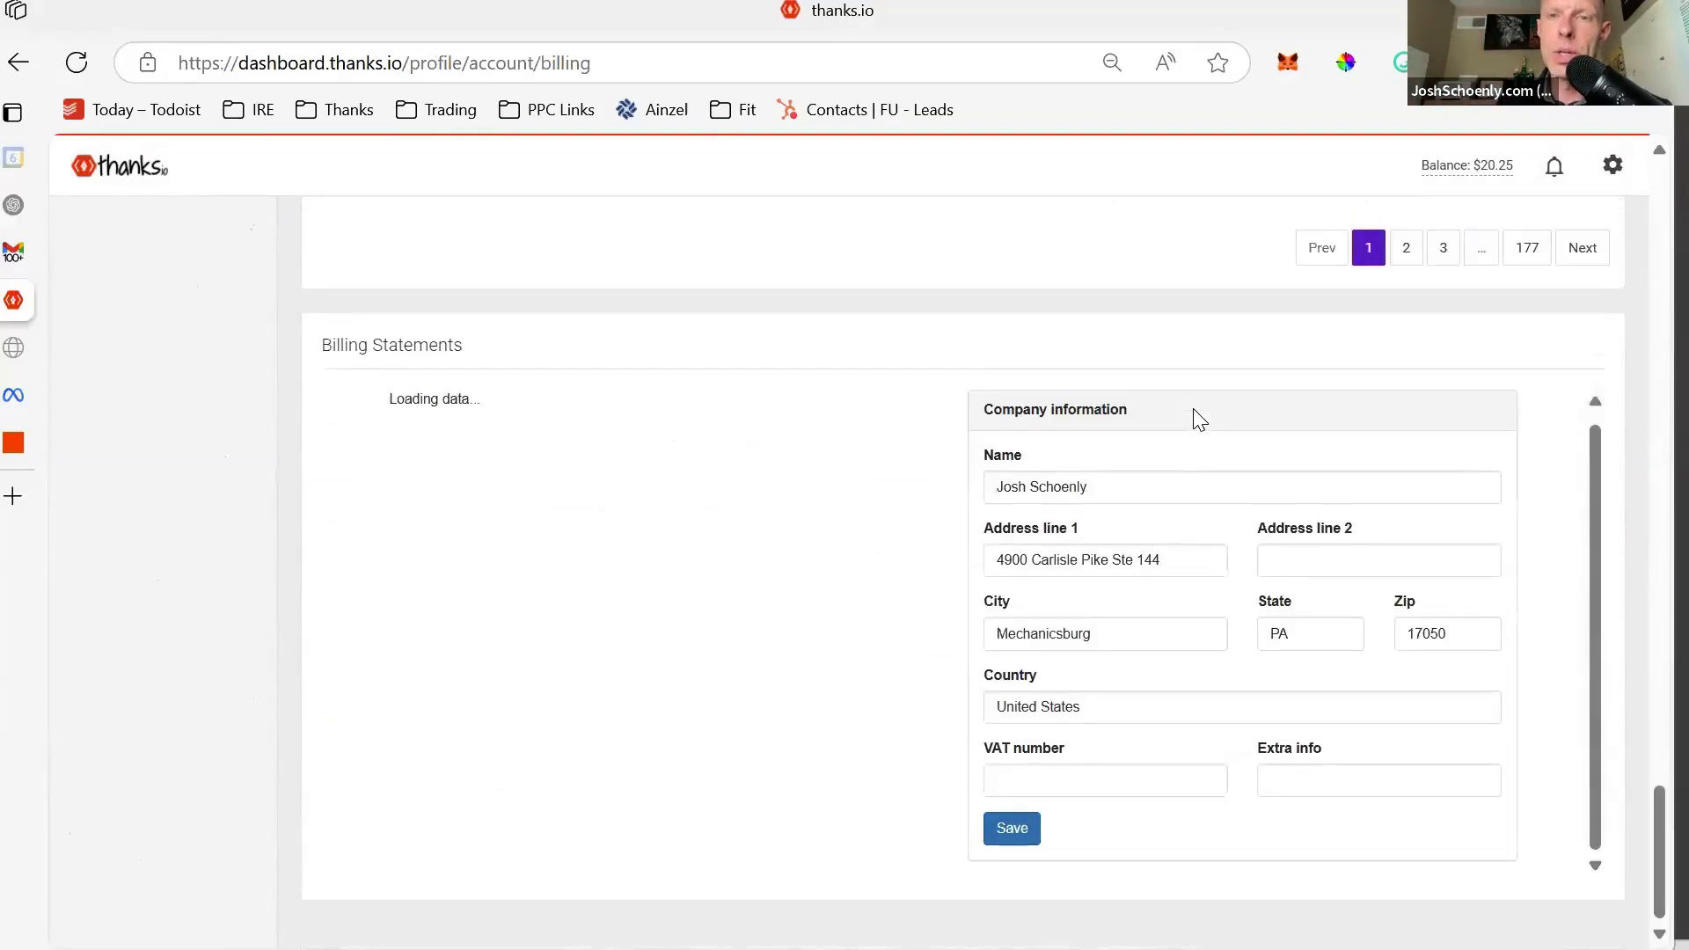
scroll(1199, 420, "up", 15)
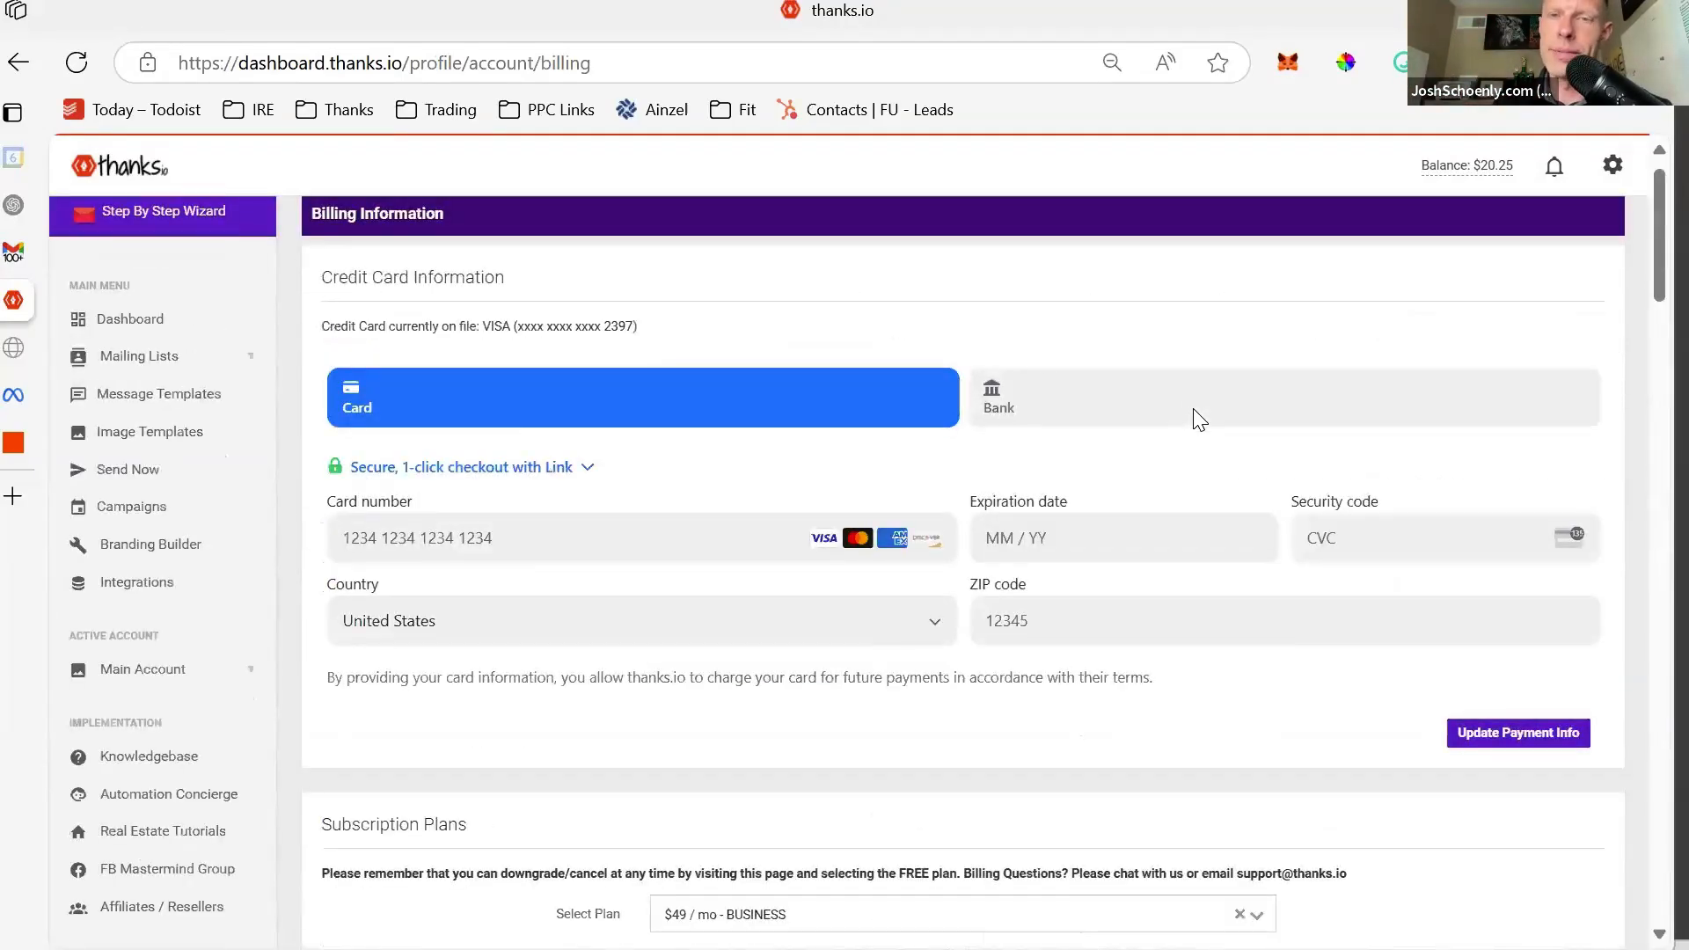
- Revisit account settings, then go back to the mailing lists
left_click(1612, 165)
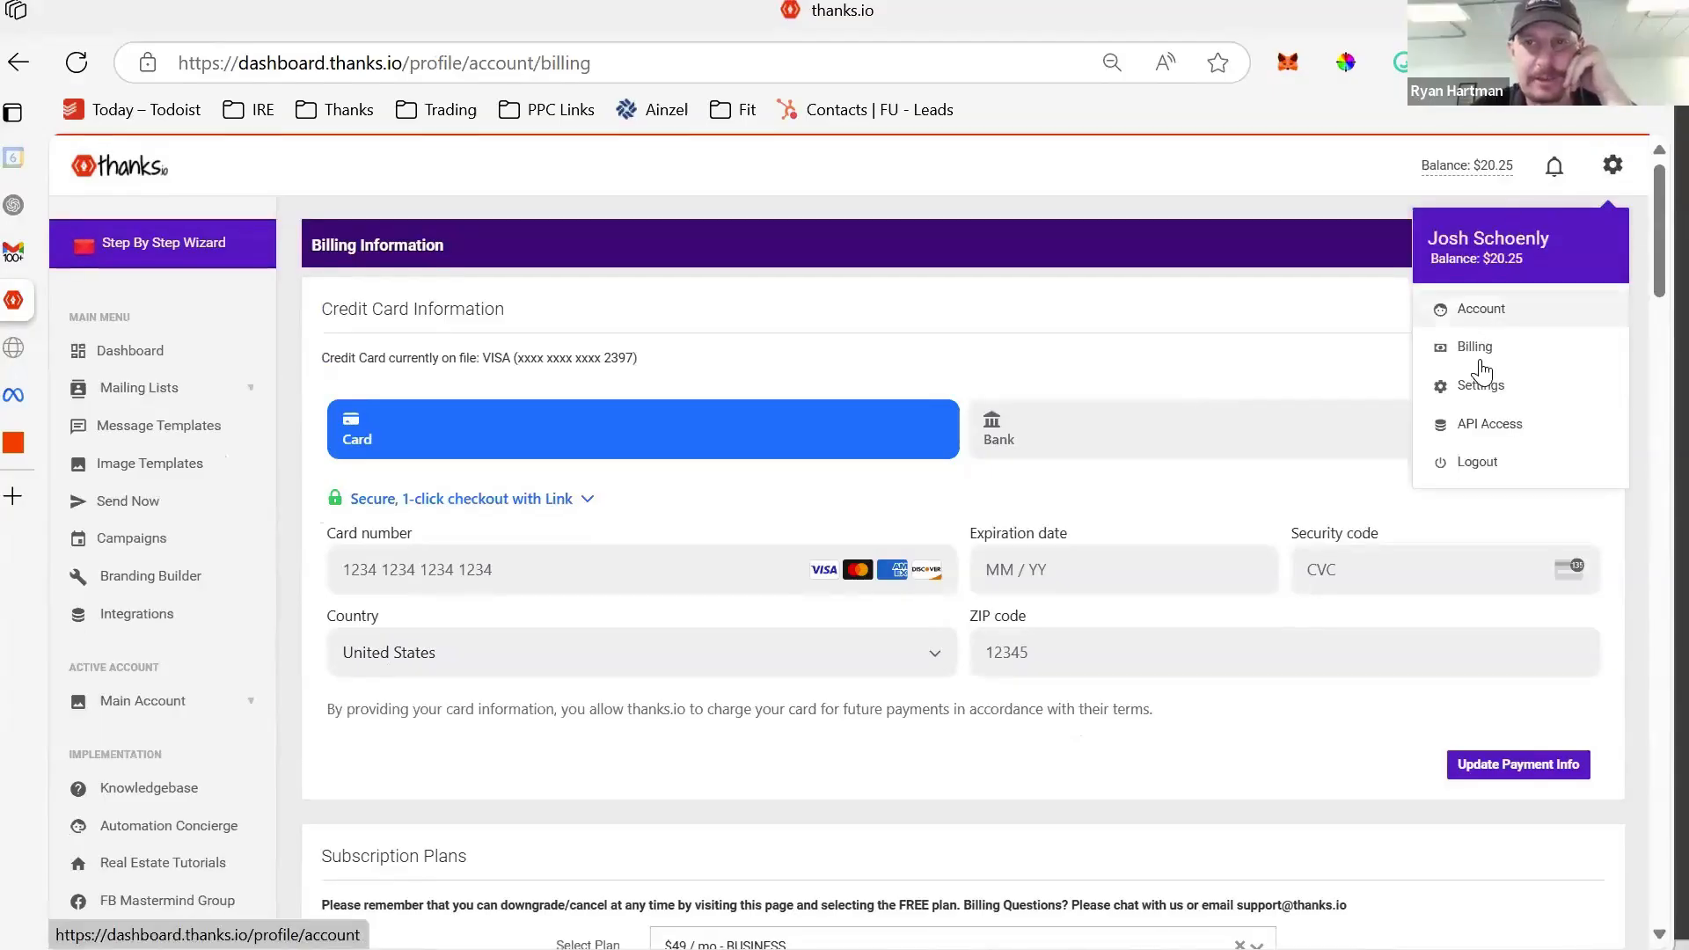
left_click(1482, 384)
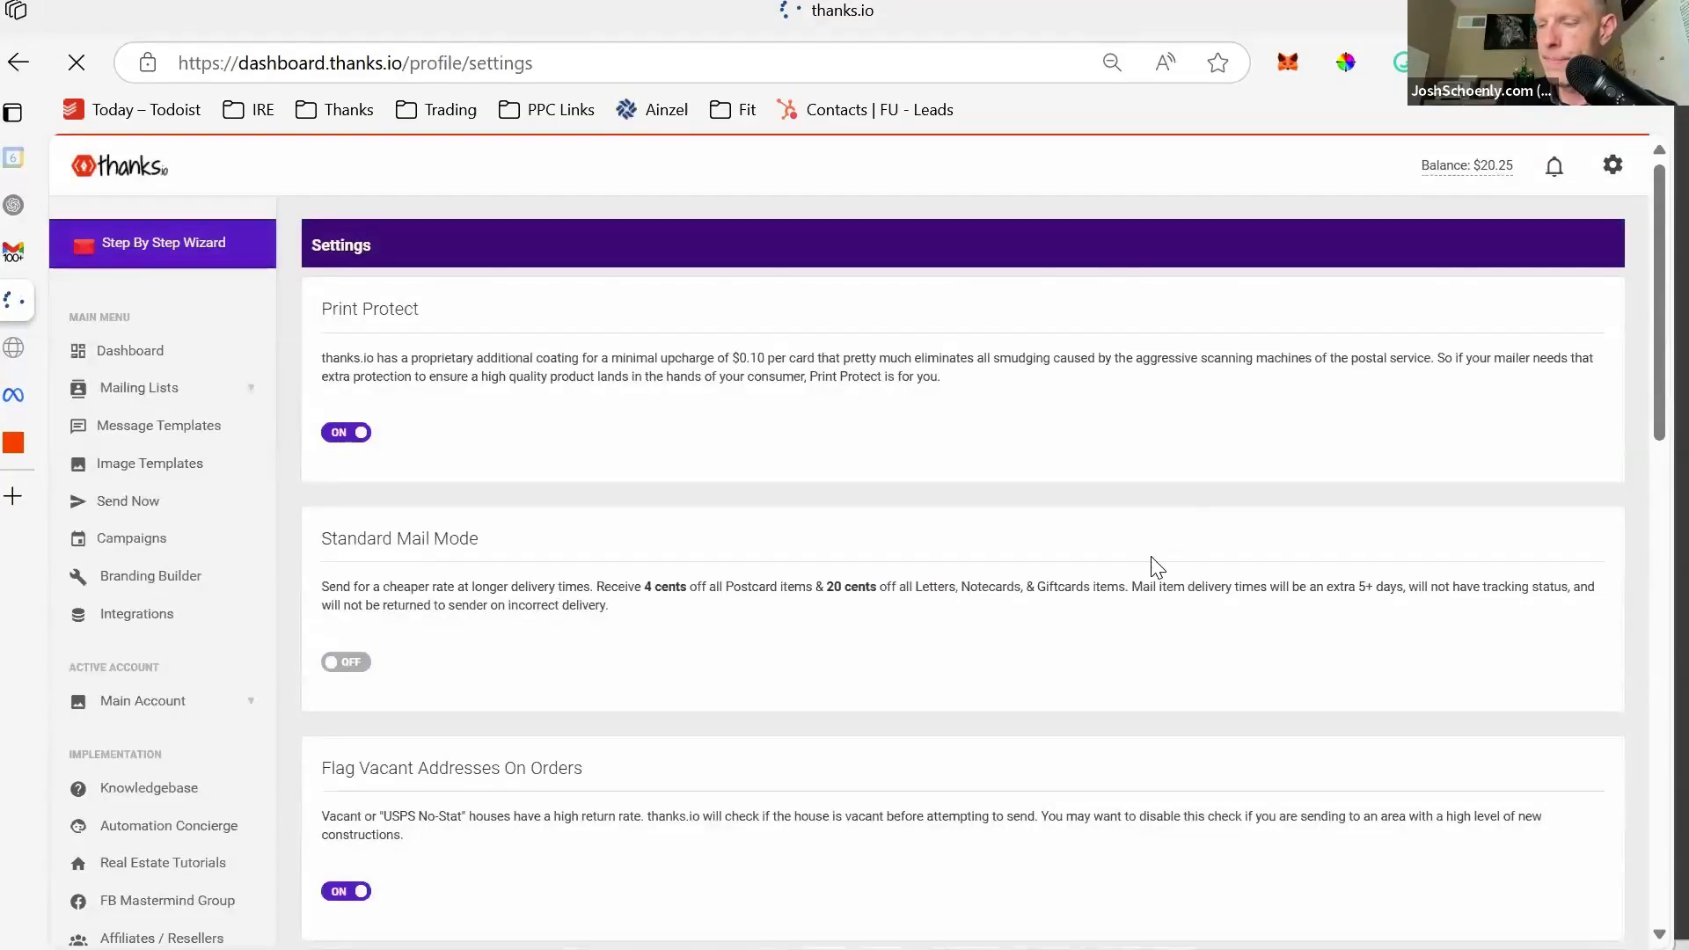
scroll(1152, 563, "down", 3)
scroll(1157, 568, "down", 11)
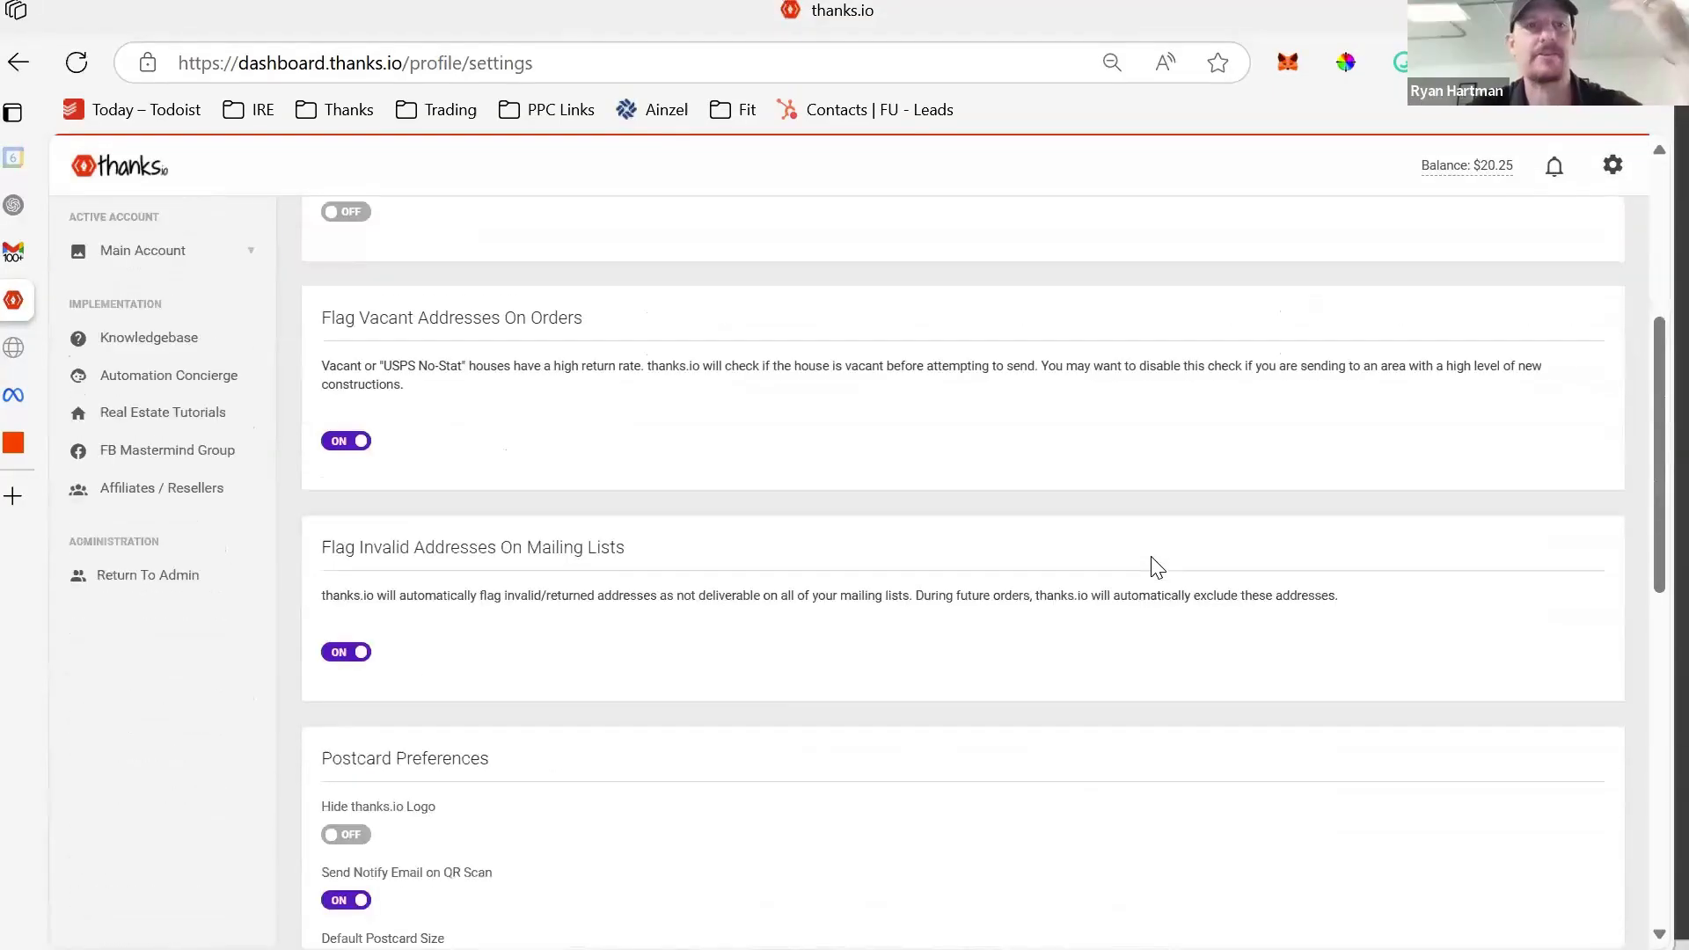
scroll(1151, 566, "up", 15)
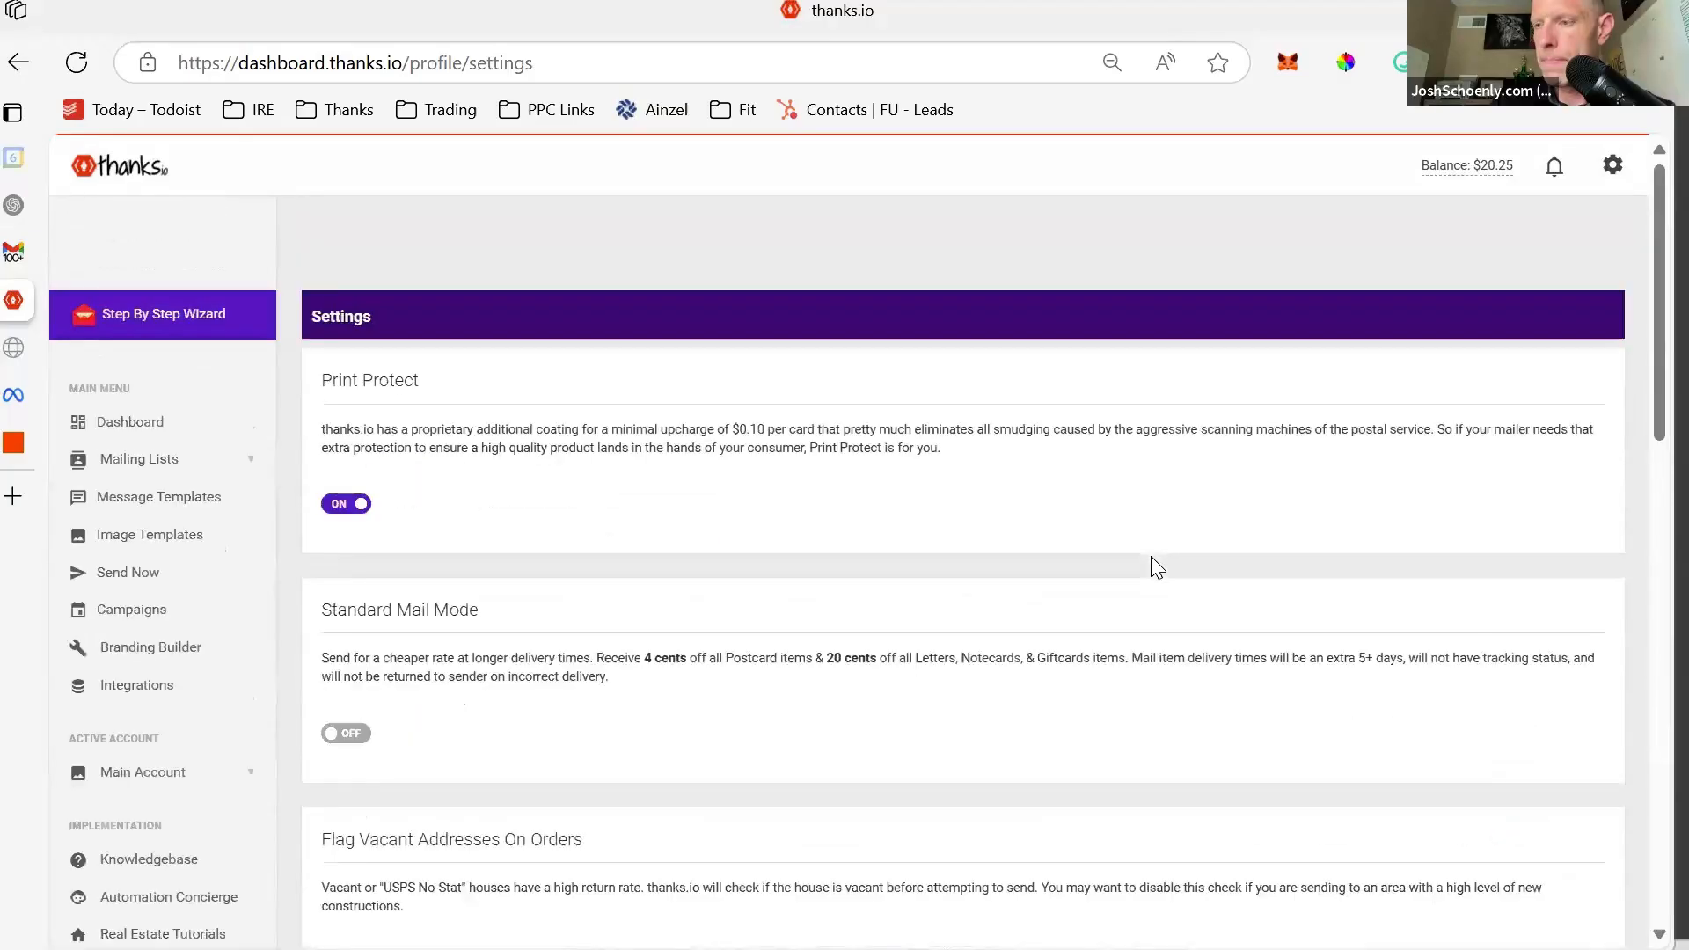
left_click(169, 389)
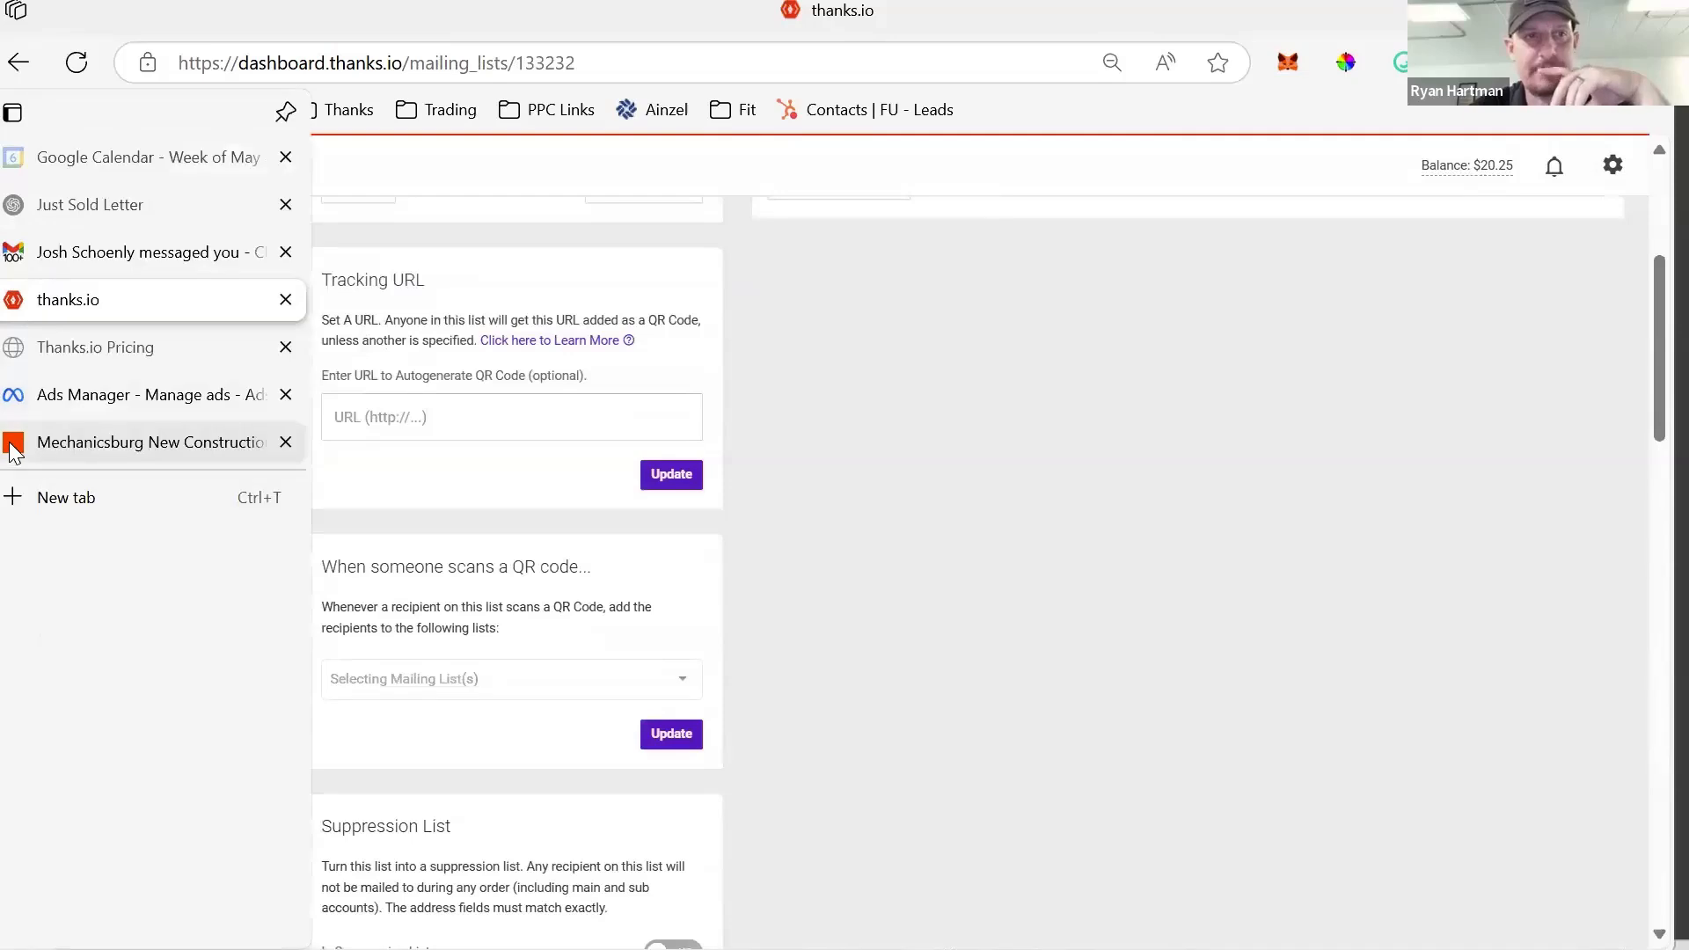
- Rerun Zapier's step 7 Add Recipient test, then return to the thanks.io list page
left_click(14, 444)
scroll(920, 620, "down", 5)
scroll(919, 620, "down", 3)
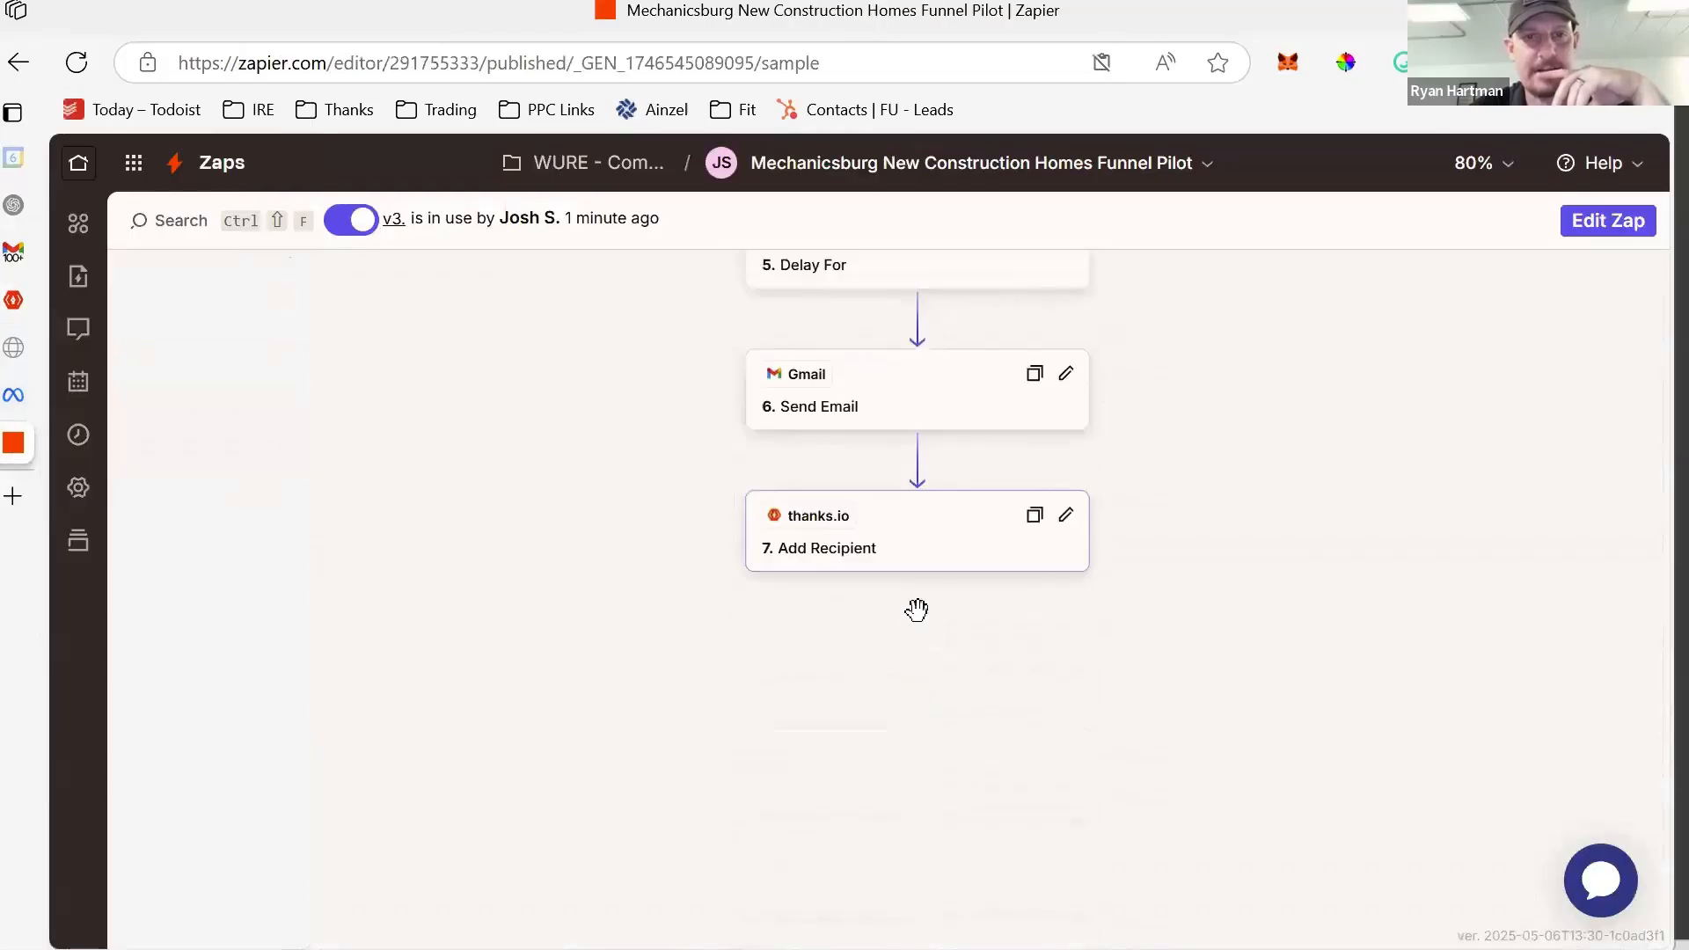
left_click(915, 528)
scroll(1349, 539, "down", 3)
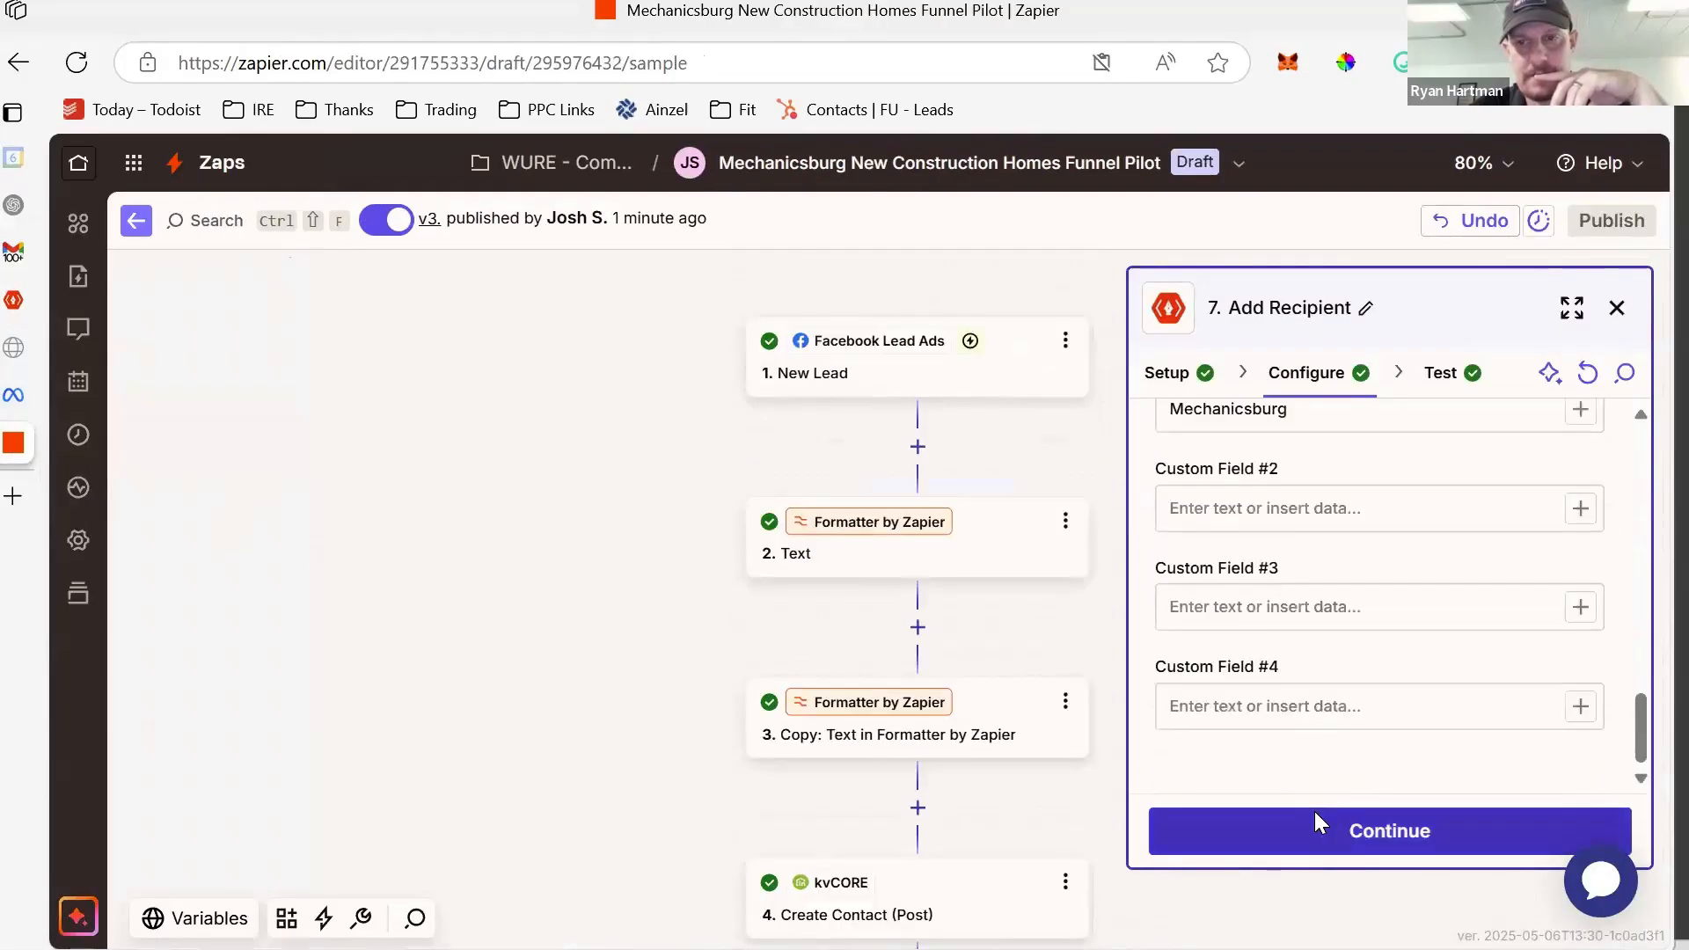
left_click(1314, 823)
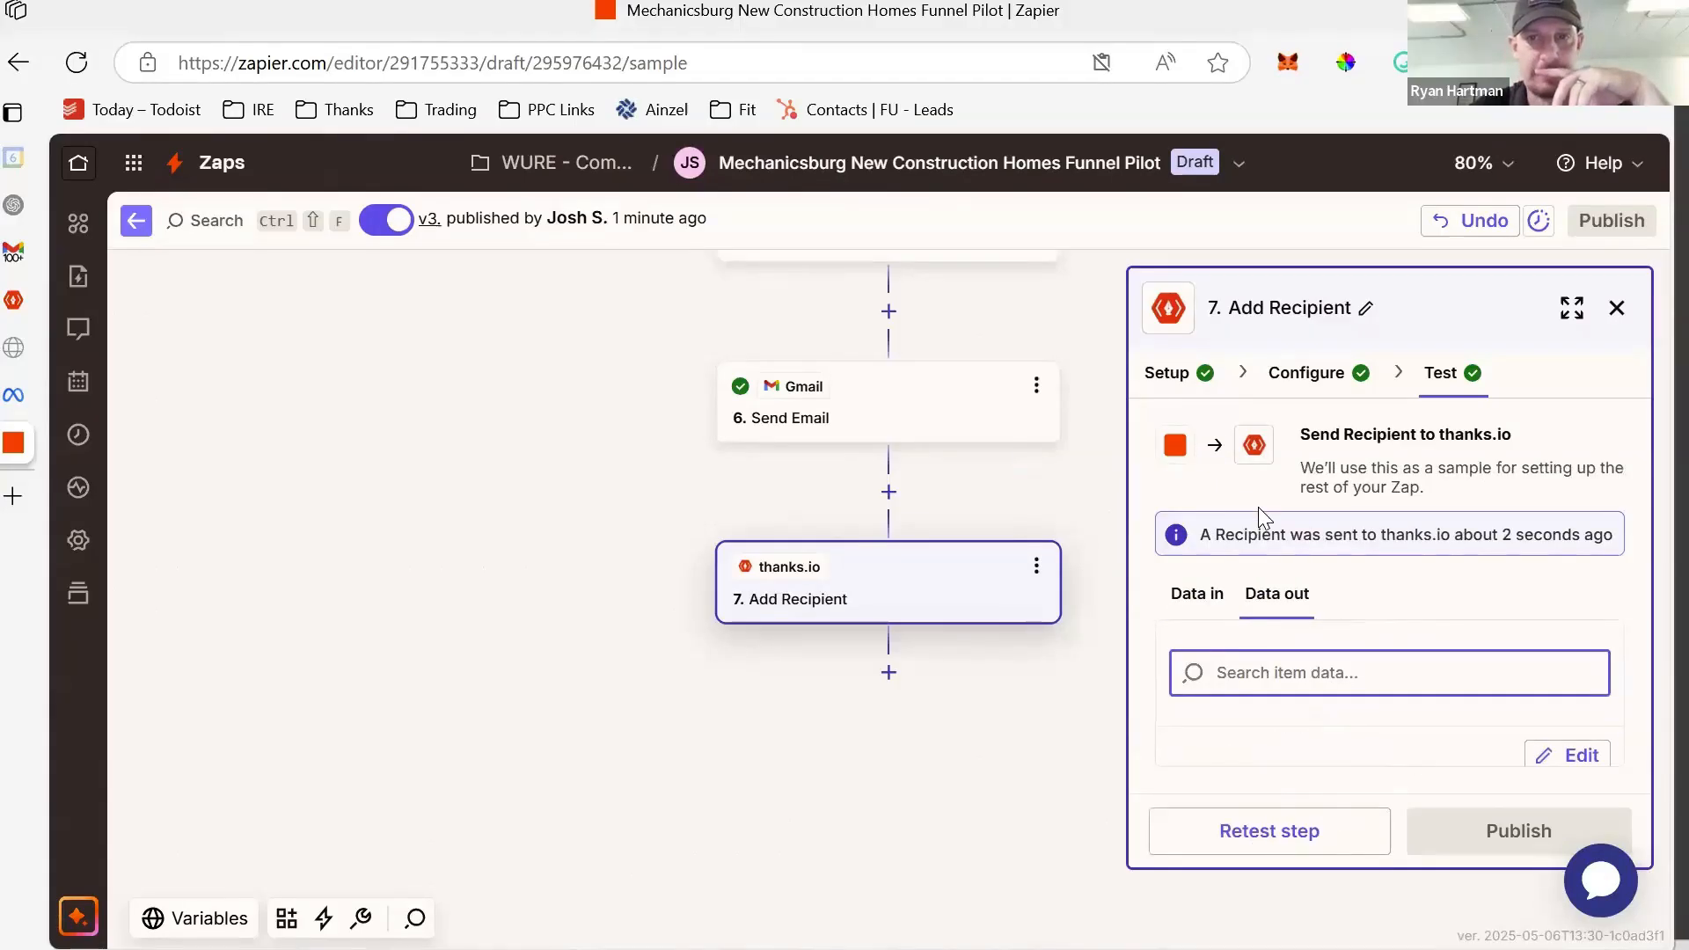
left_click(1397, 616)
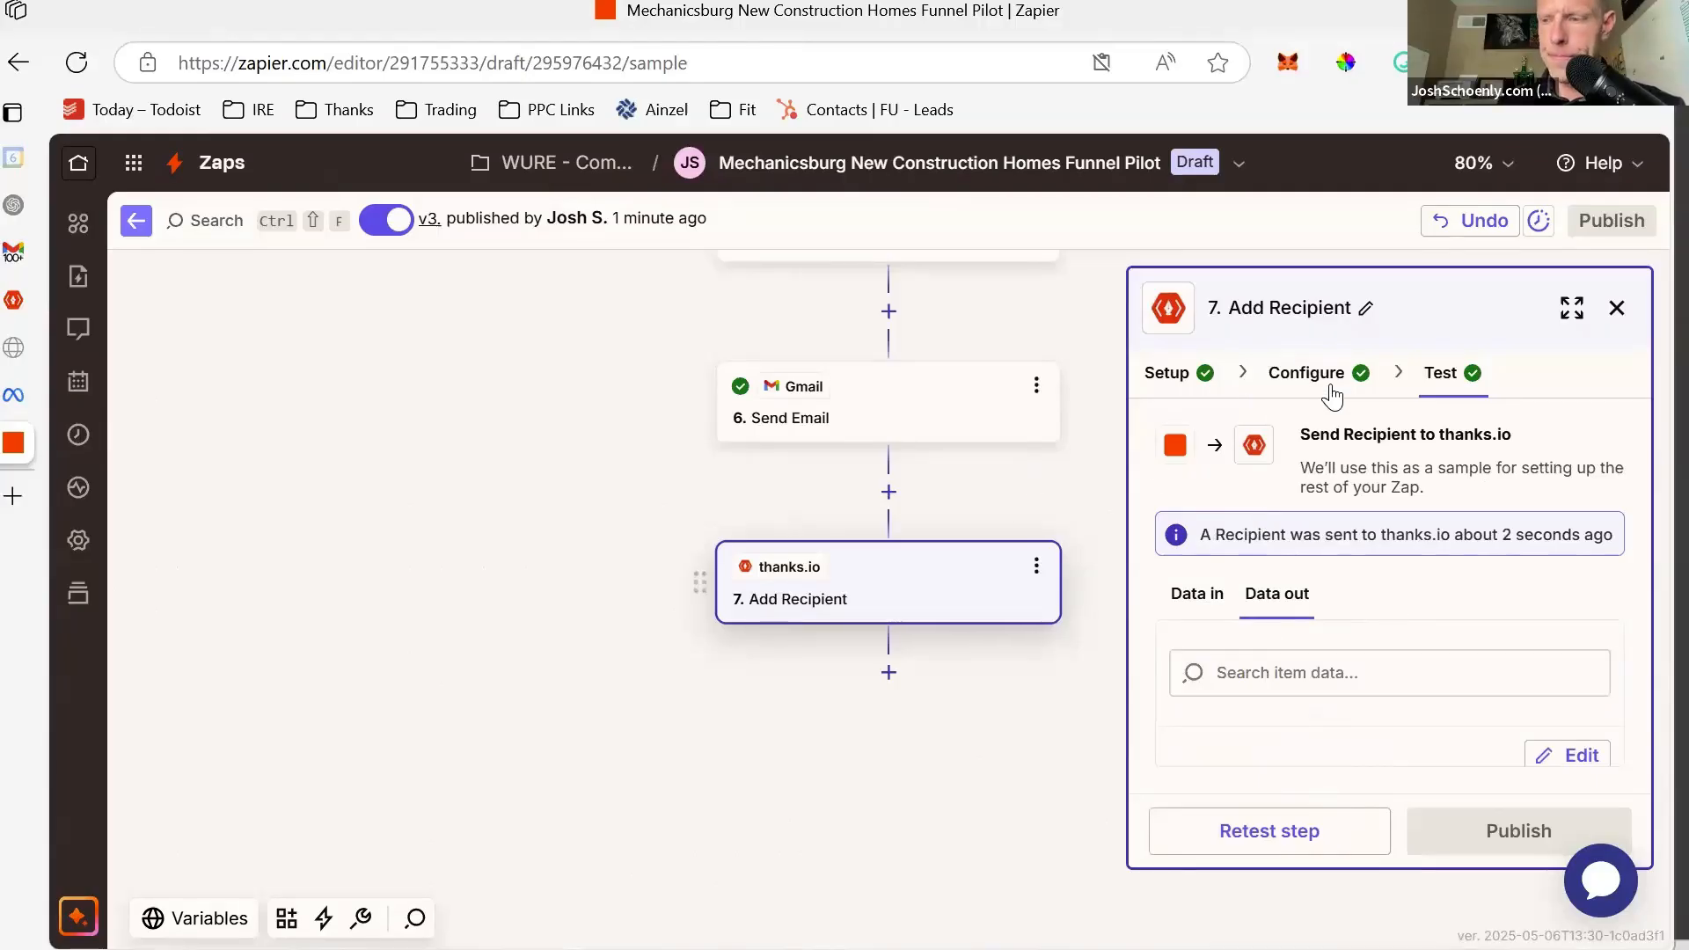
left_click(1541, 755)
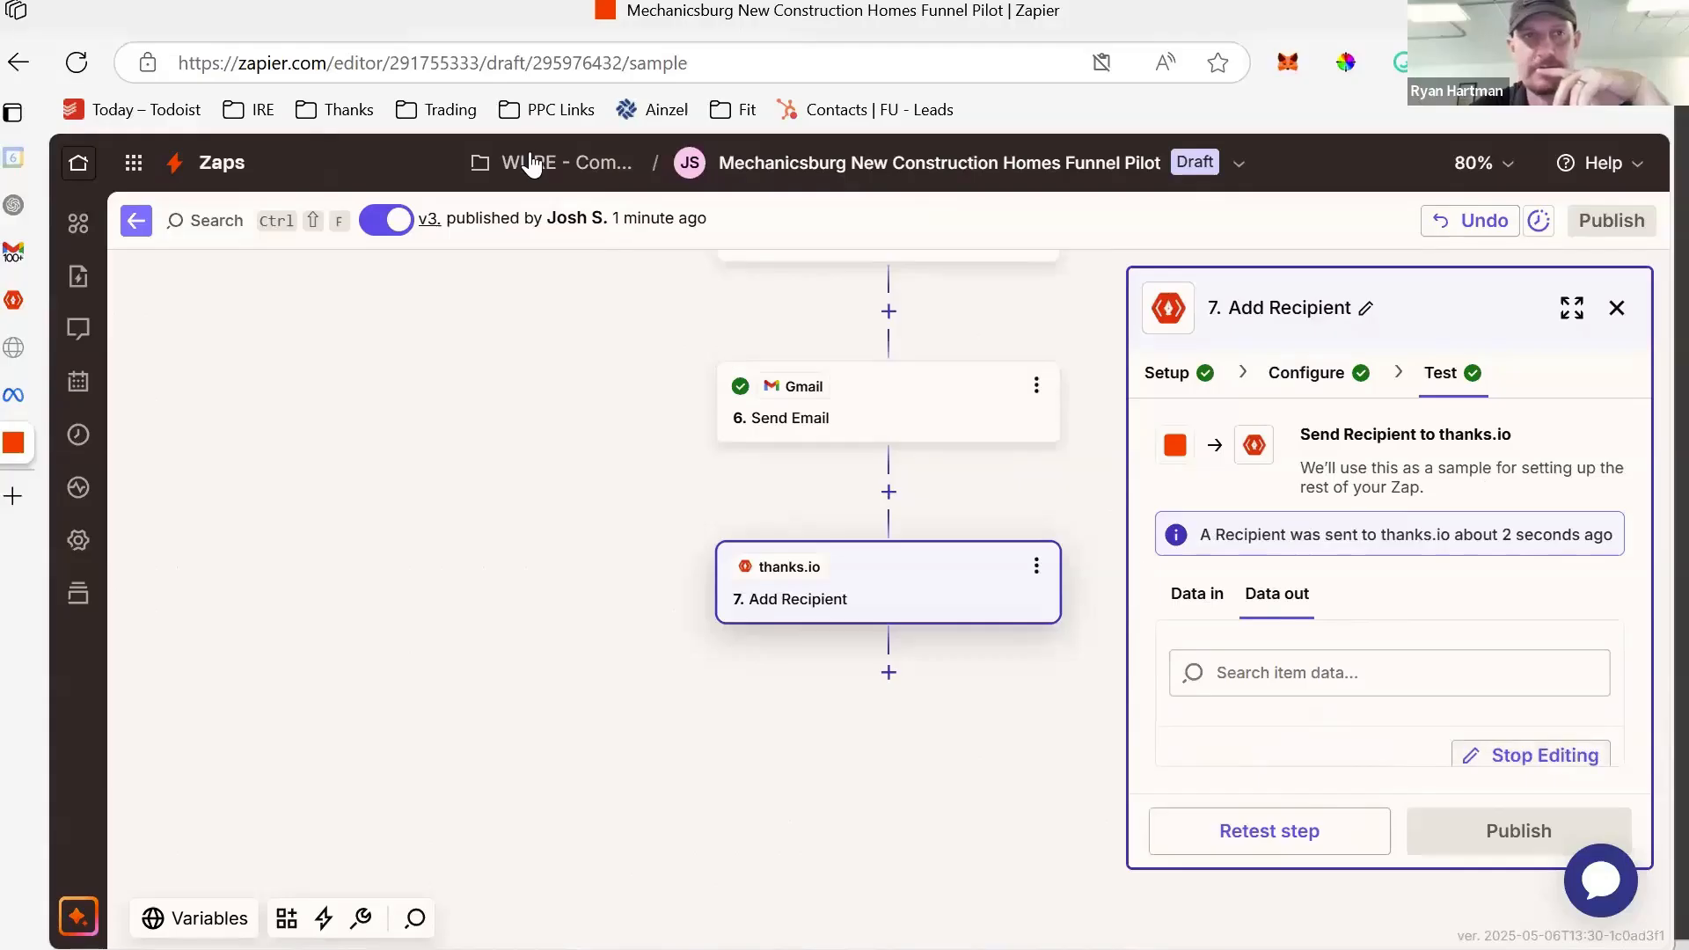
left_click(13, 300)
left_click(691, 66)
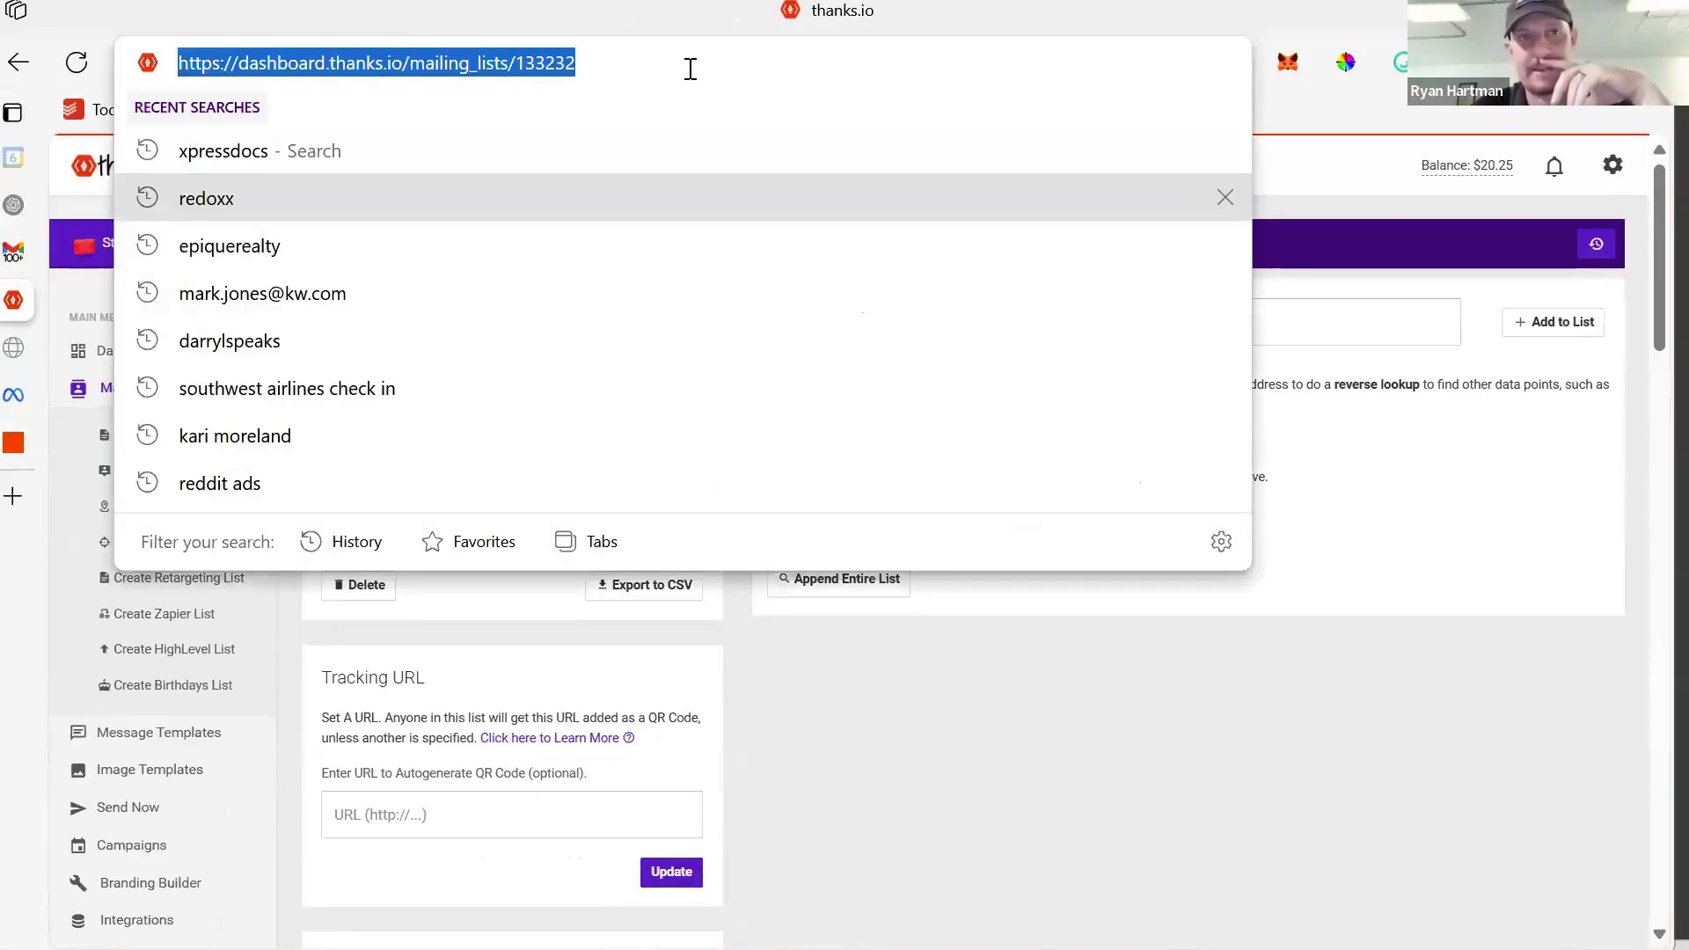
- Reload the New Construction Funnel list, see 0 recipients, and return to the admin account
key("Return")
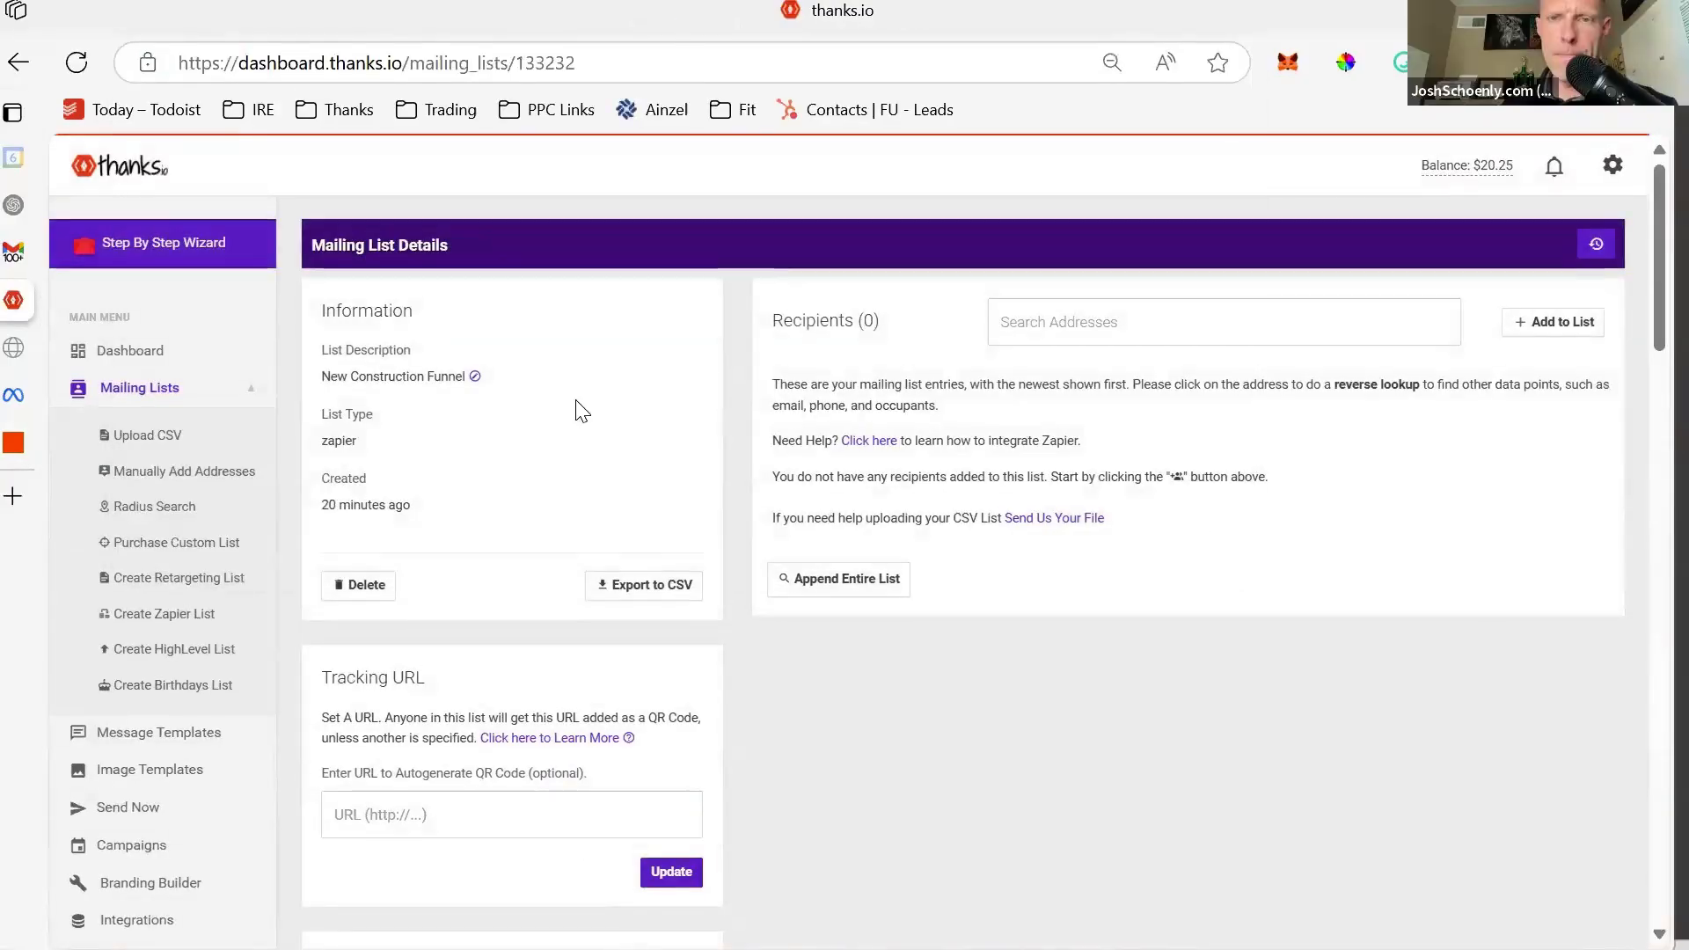
scroll(816, 508, "down", 4)
scroll(816, 508, "up", 2)
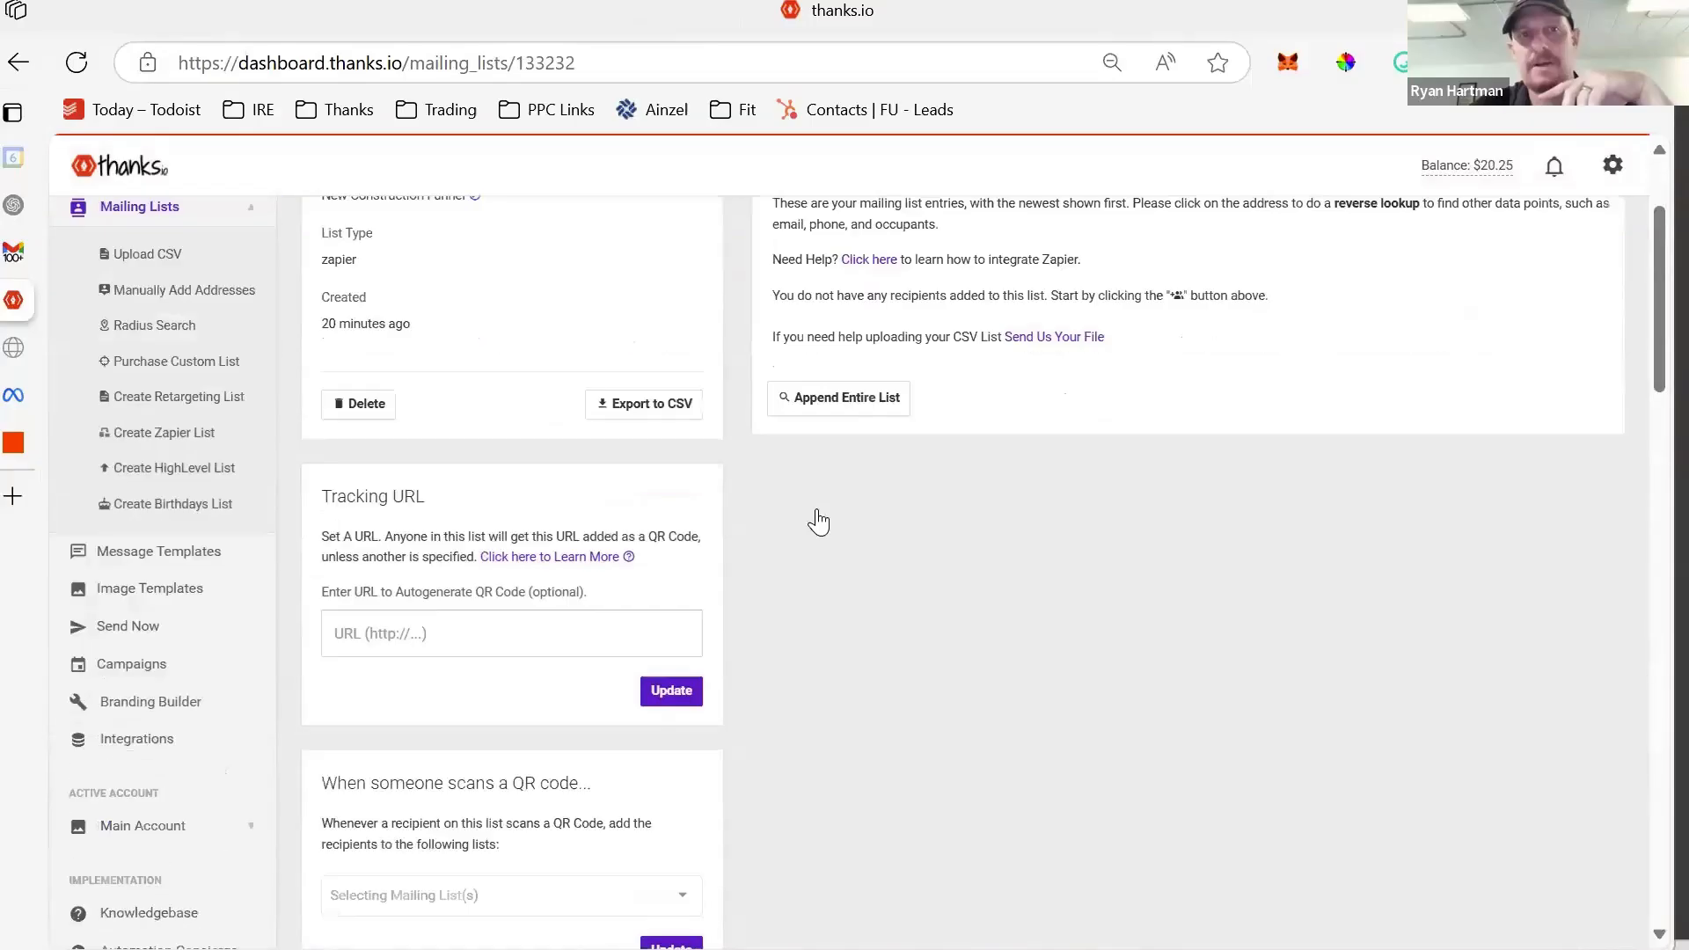
scroll(818, 521, "up", 2)
scroll(818, 520, "down", 3)
scroll(972, 659, "up", 2)
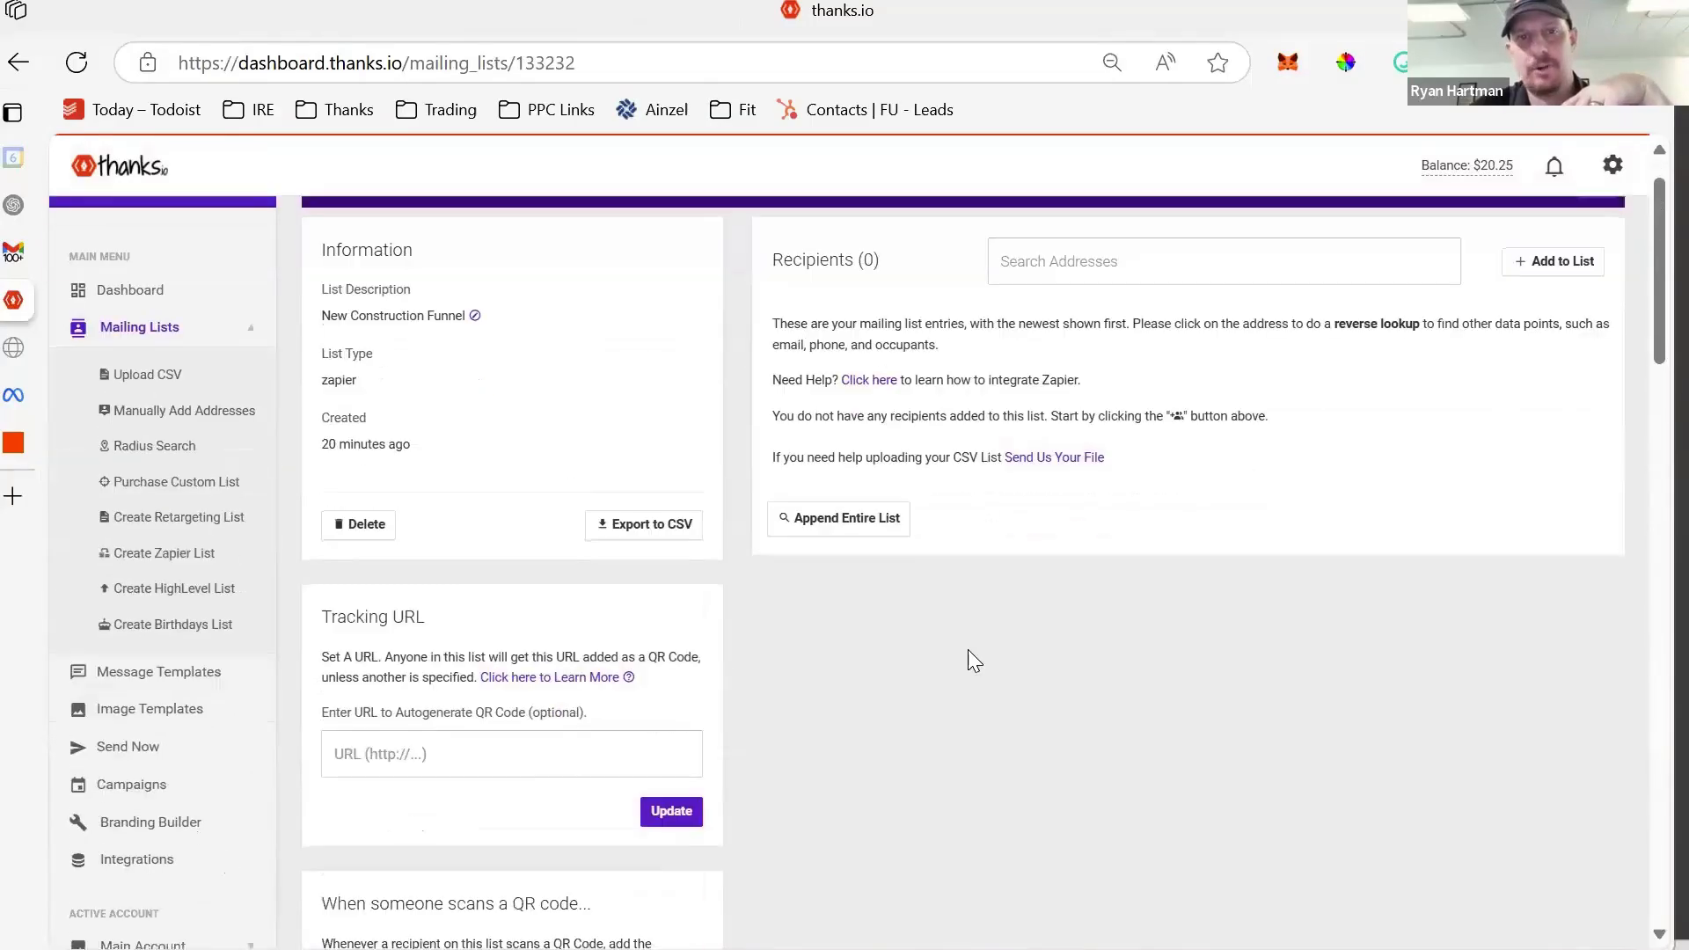
scroll(929, 635, "down", 8)
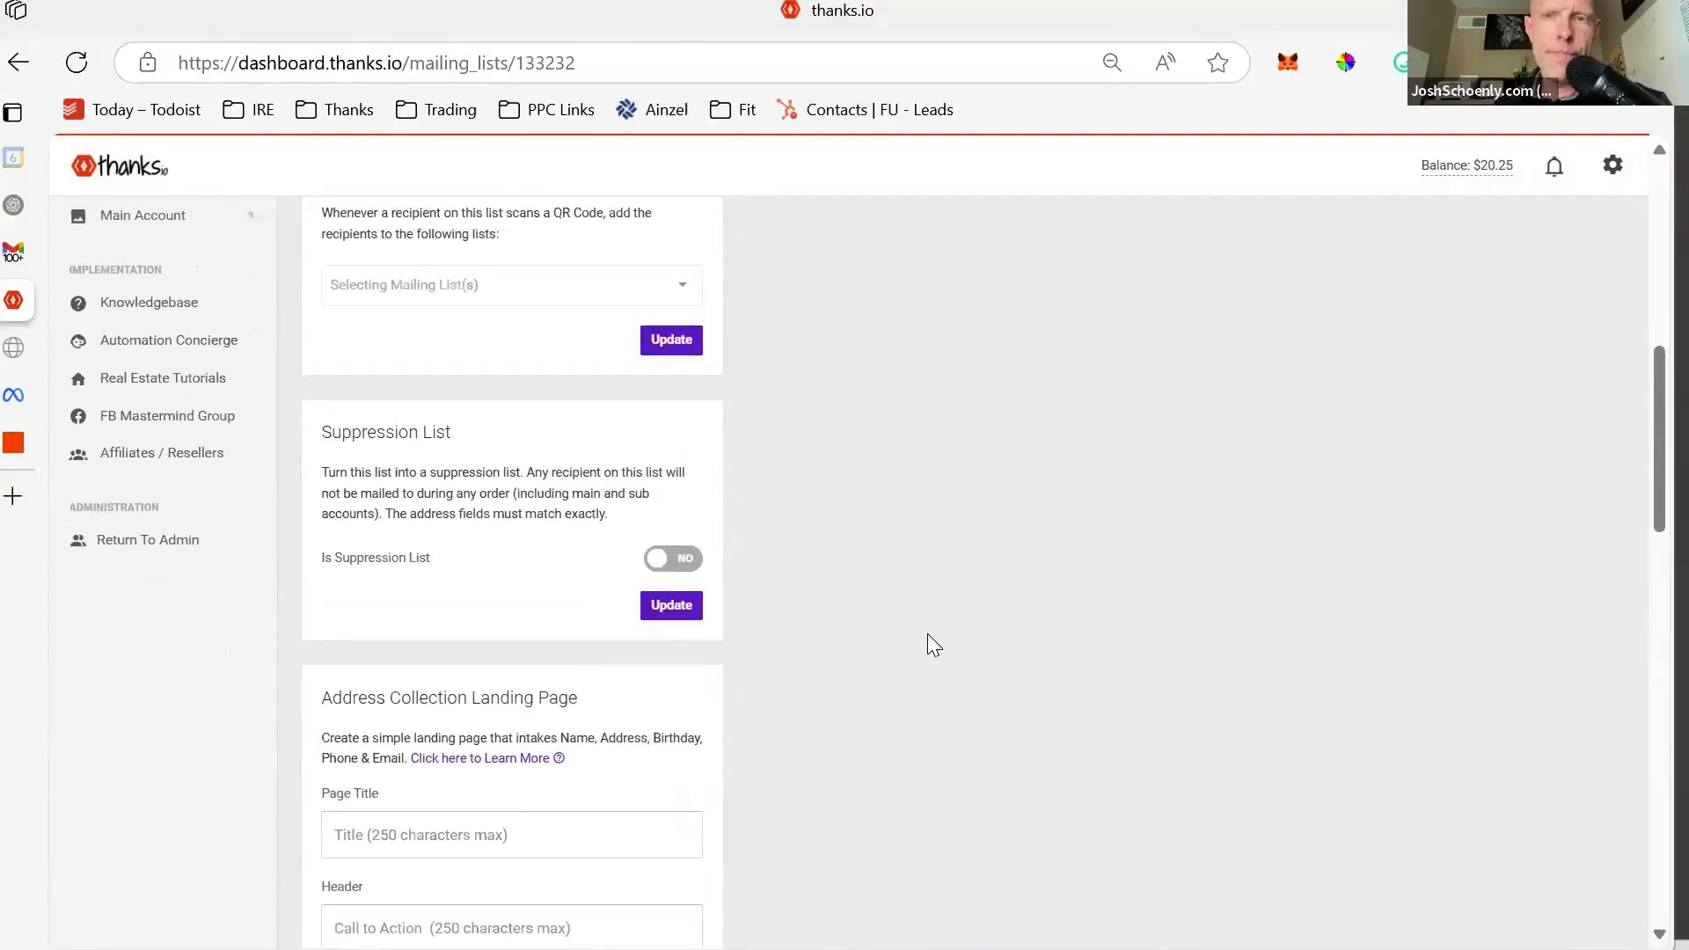
scroll(927, 633, "up", 3)
scroll(927, 634, "down", 3)
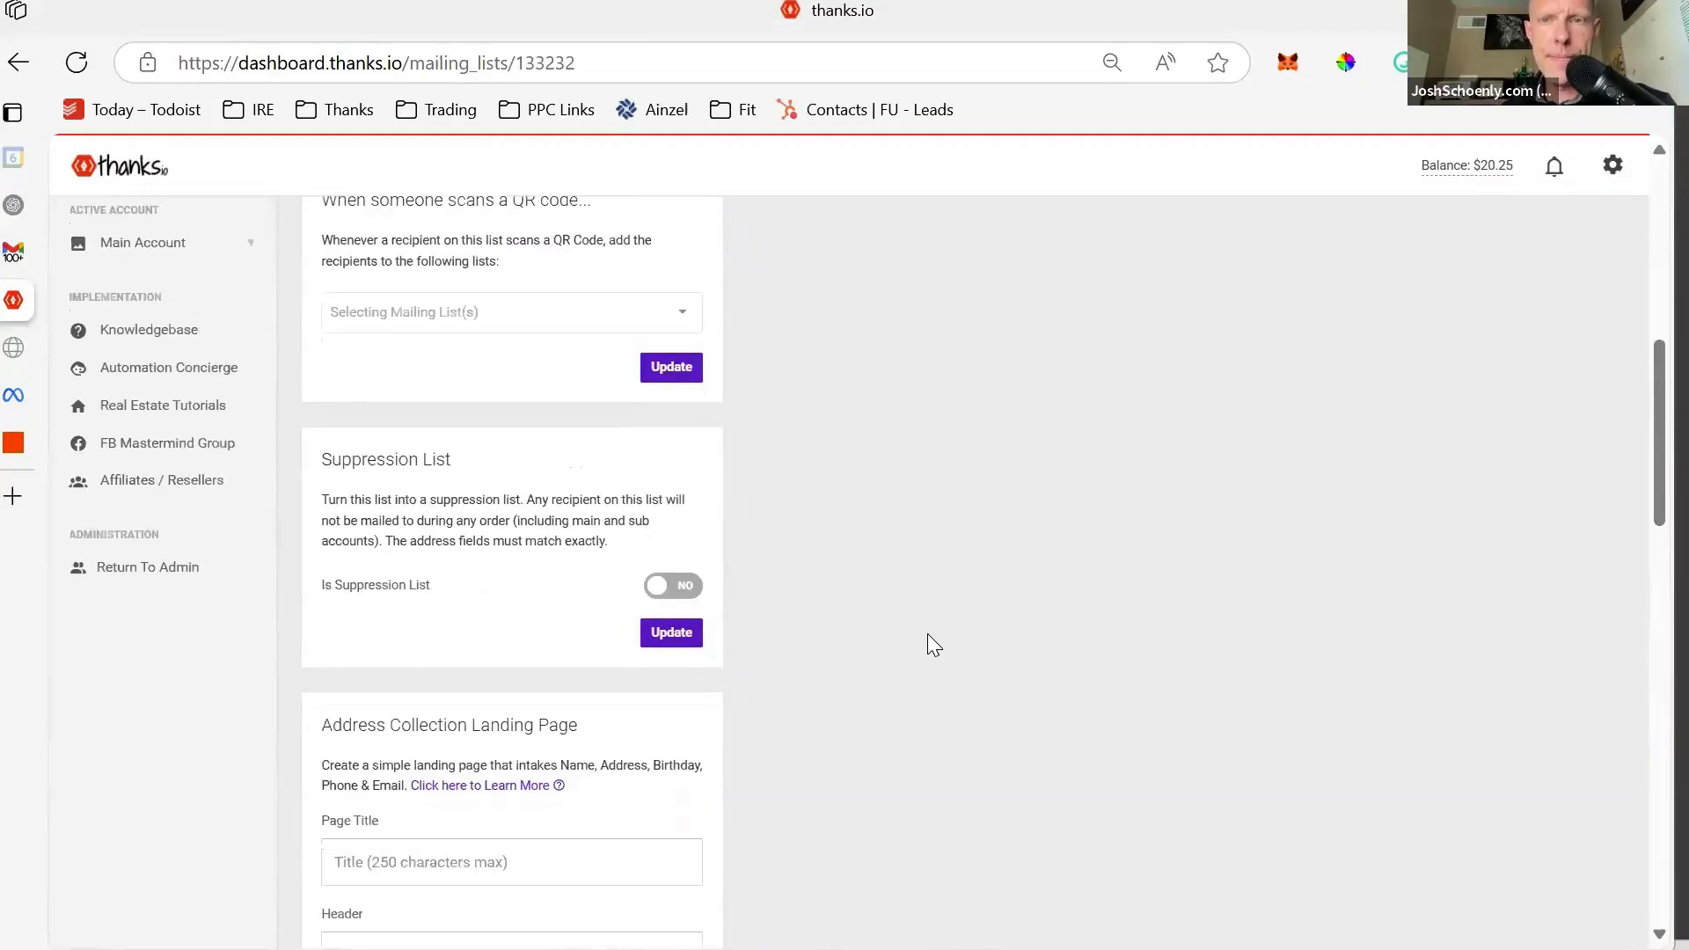
left_click(205, 563)
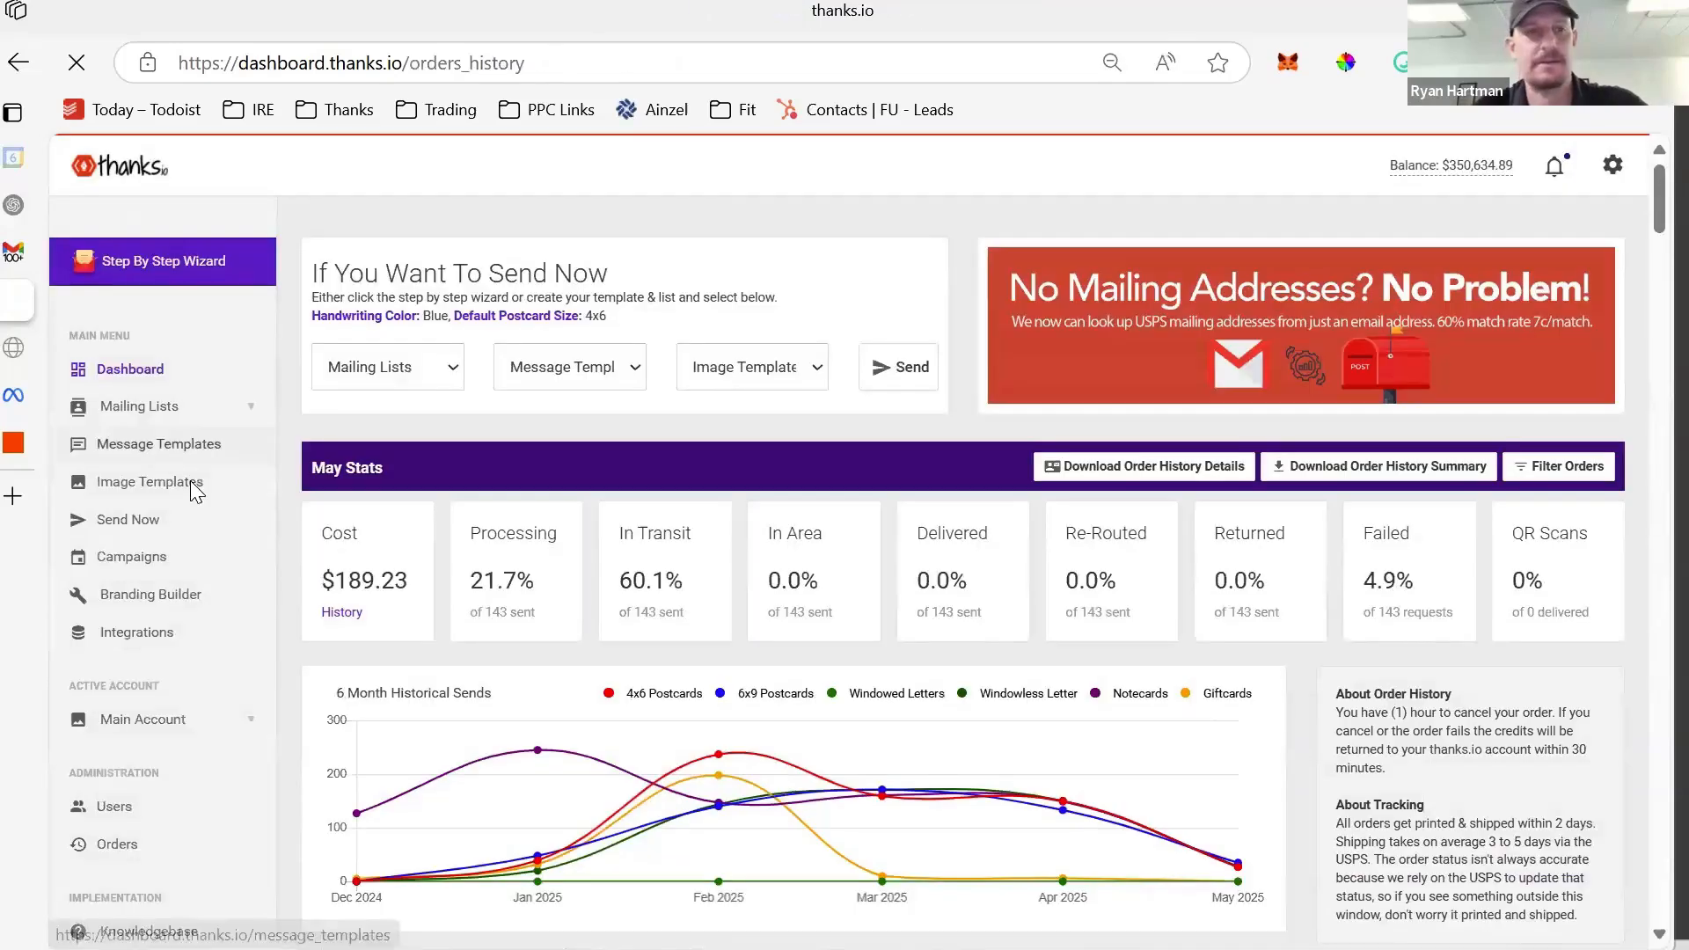
- Search the admin Users list for the customer by name and log in as them
left_click(124, 805)
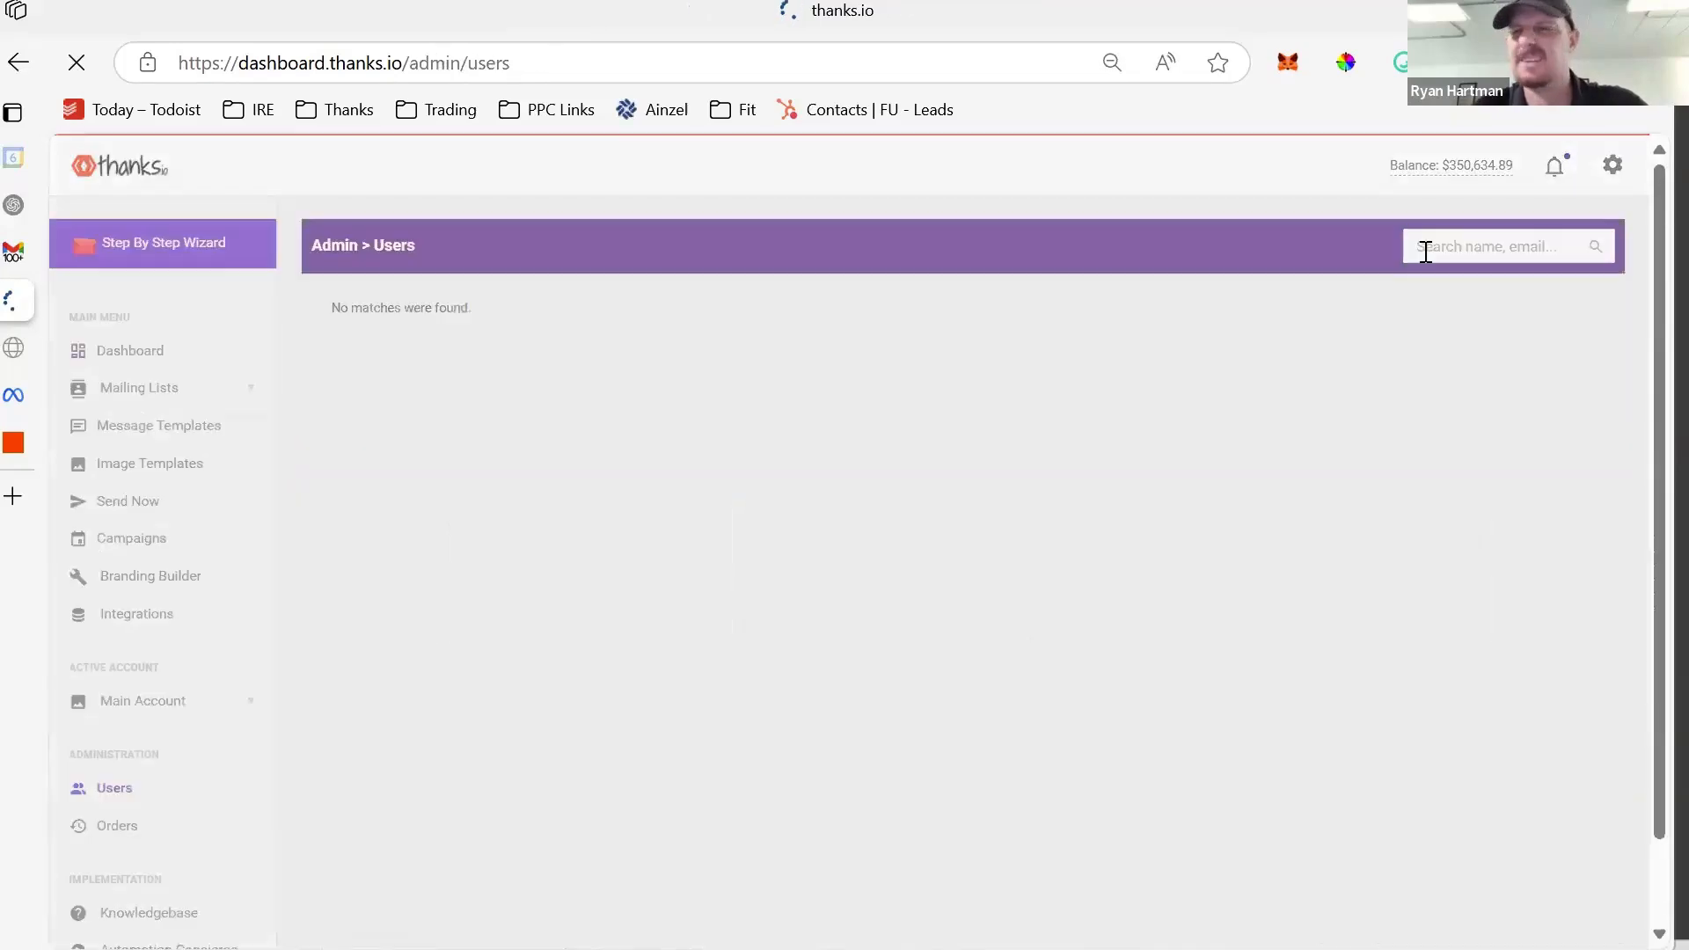
left_click(1443, 244)
type("furman")
key("Return")
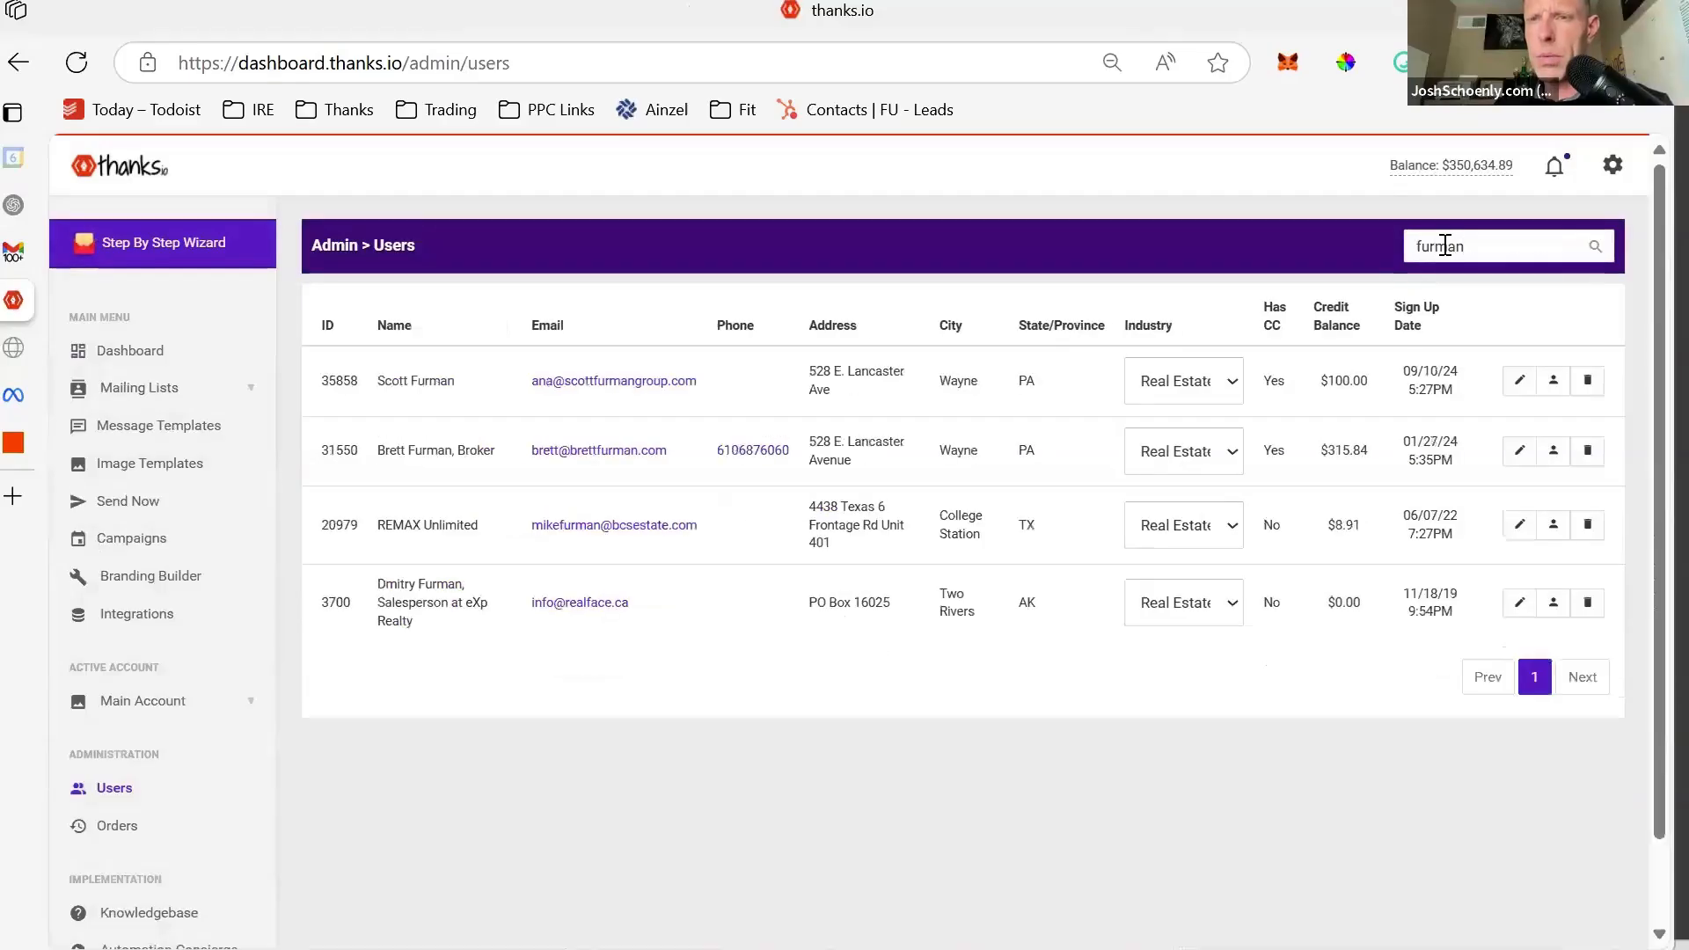
left_click(1552, 450)
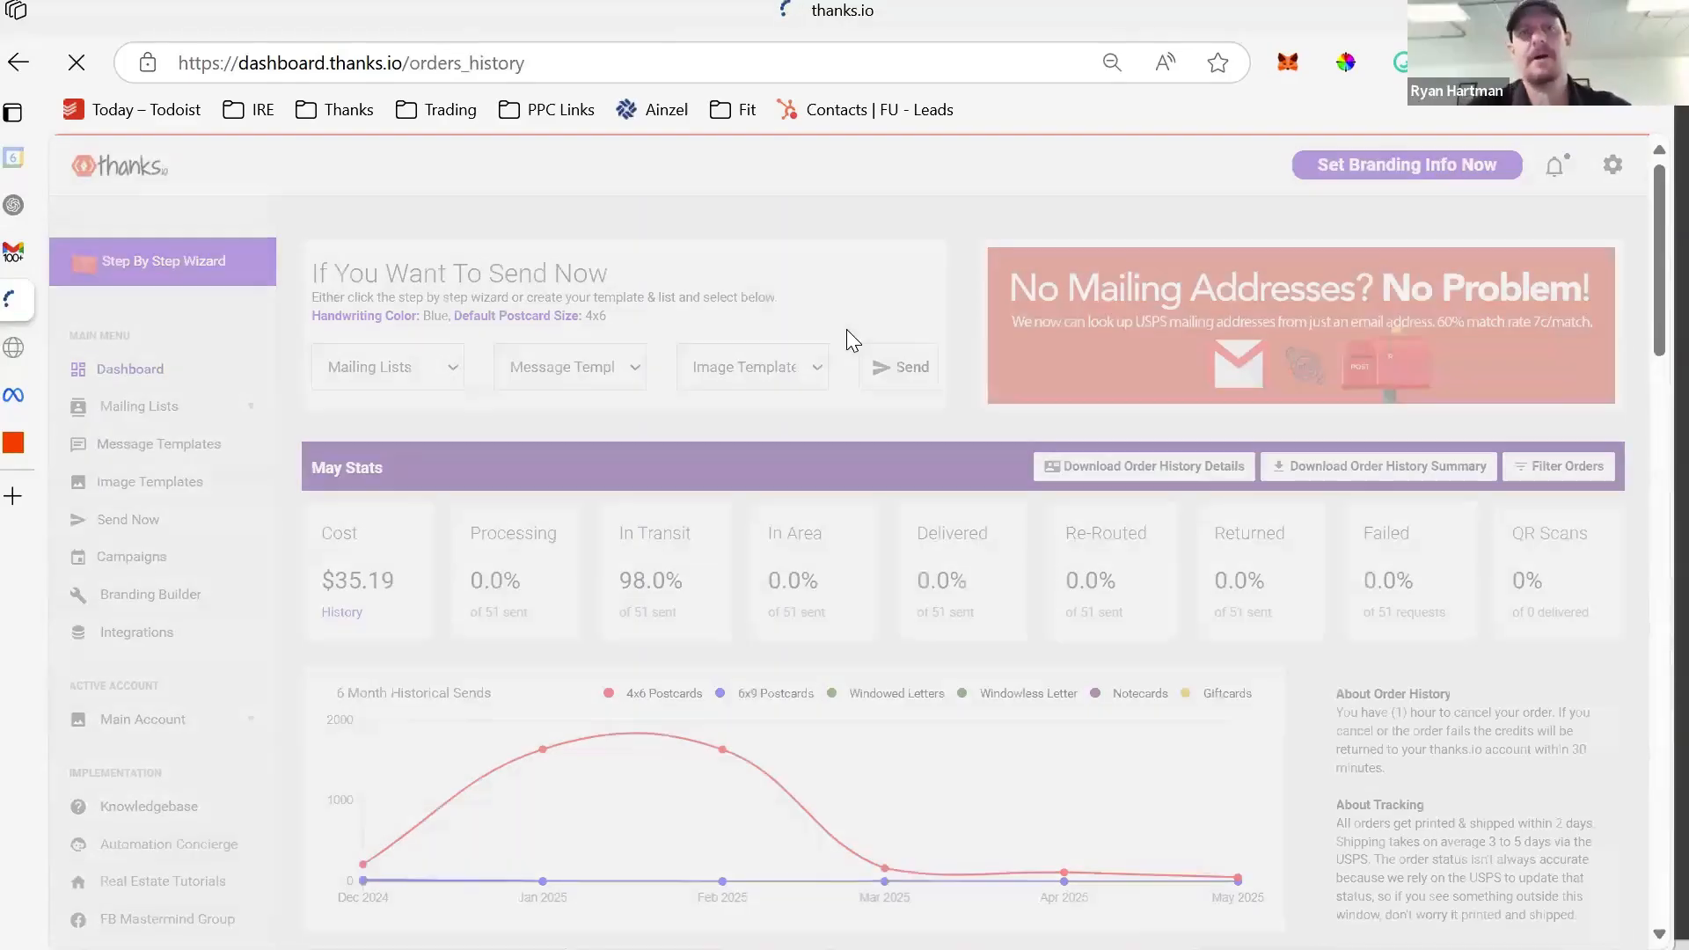
- Open the customer's Chester Master On Main Homes List
scroll(739, 538, "down", 8)
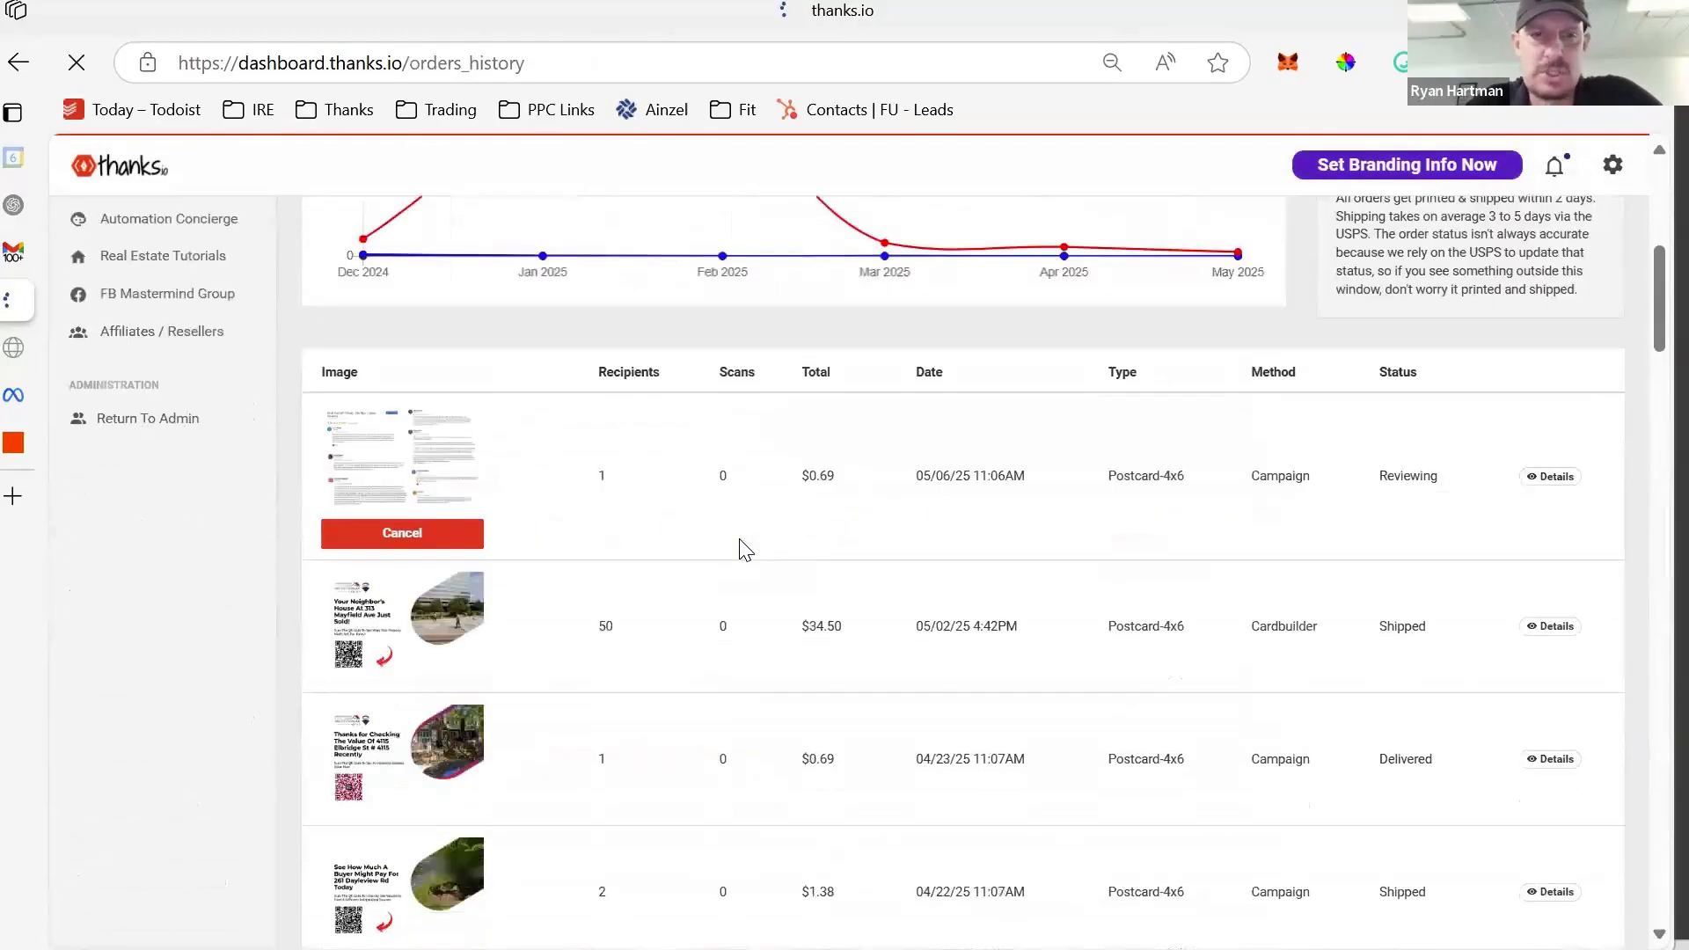
scroll(740, 544, "up", 8)
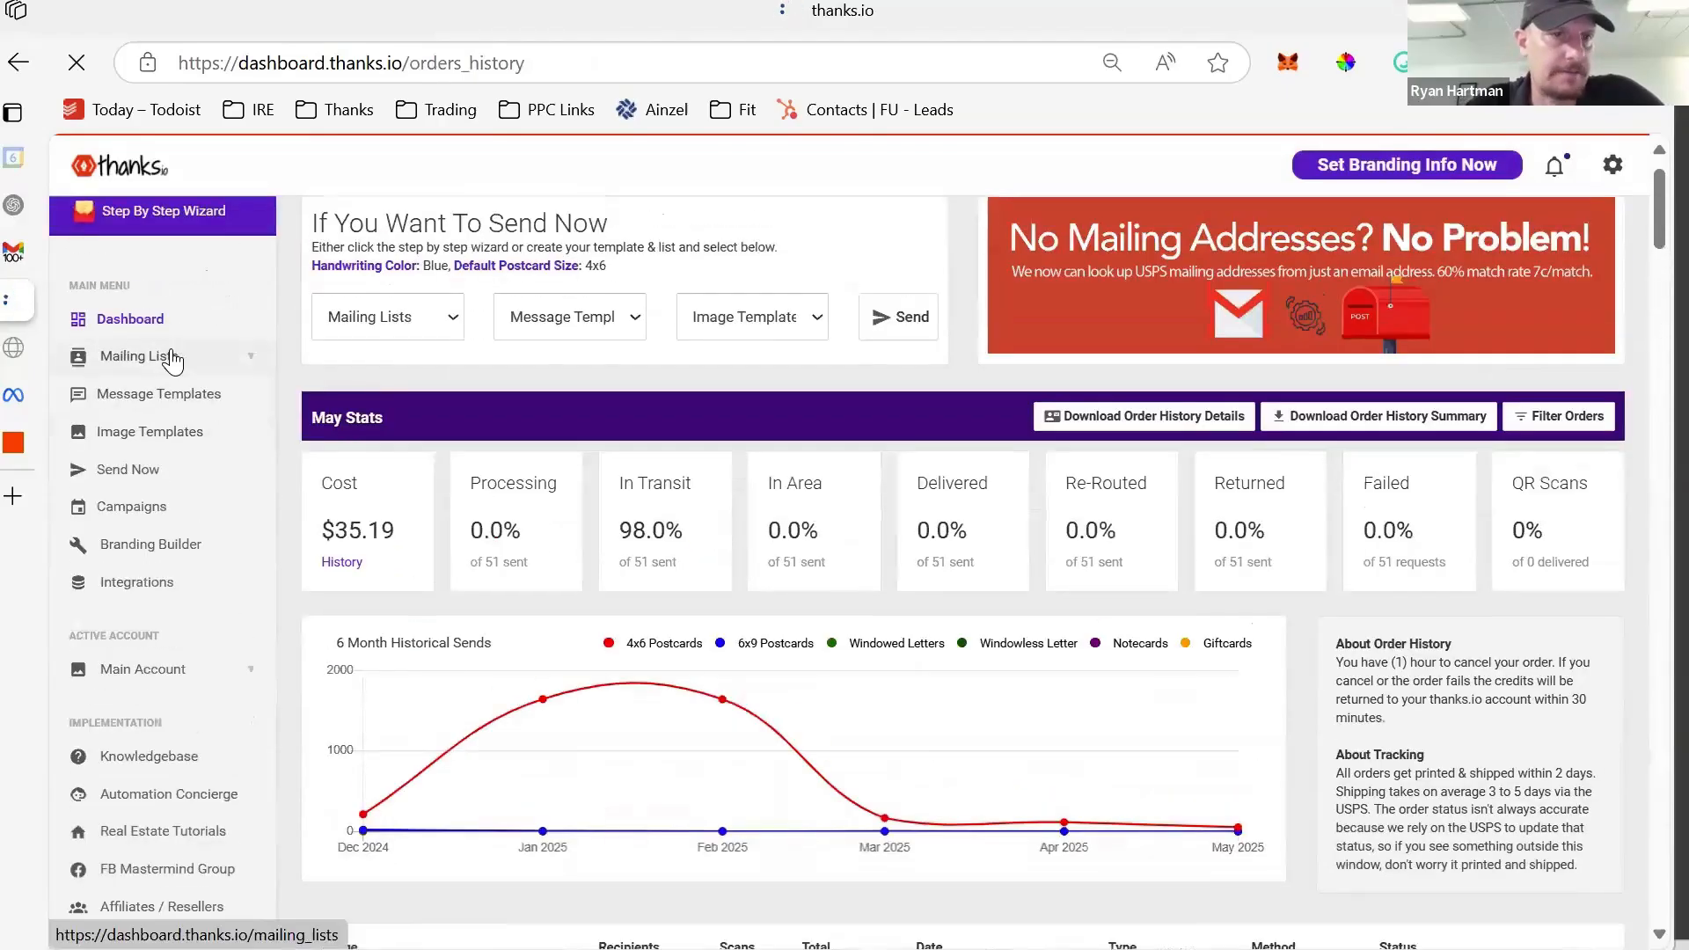
scroll(692, 546, "down", 5)
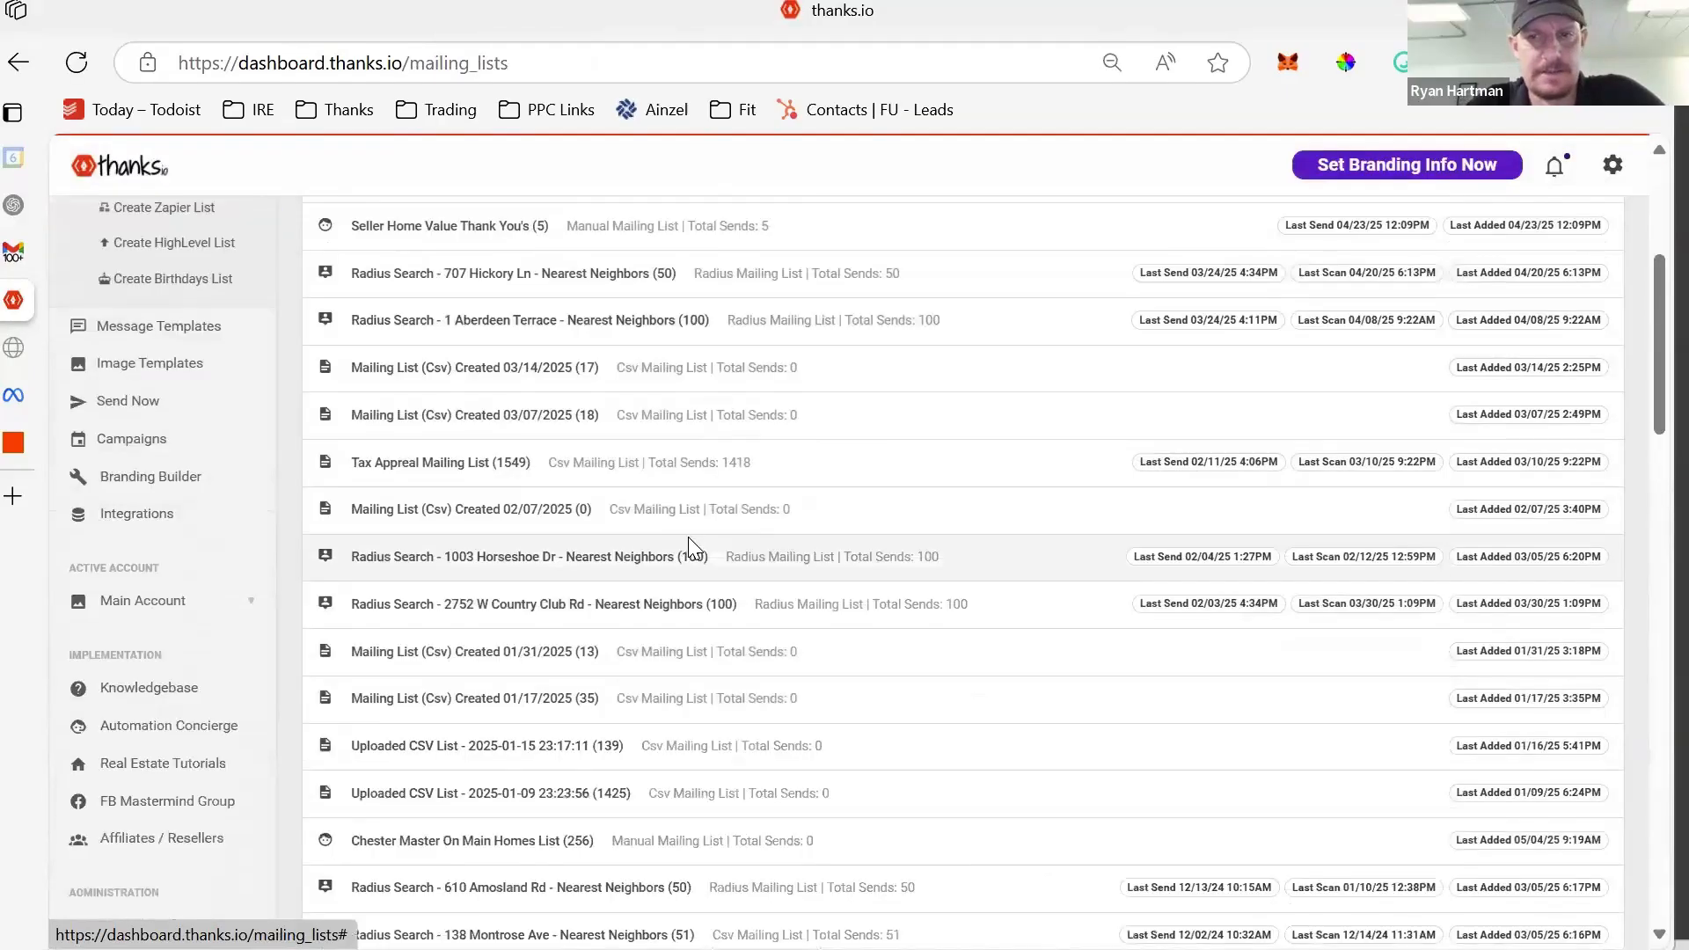
scroll(695, 547, "up", 2)
left_click(641, 627)
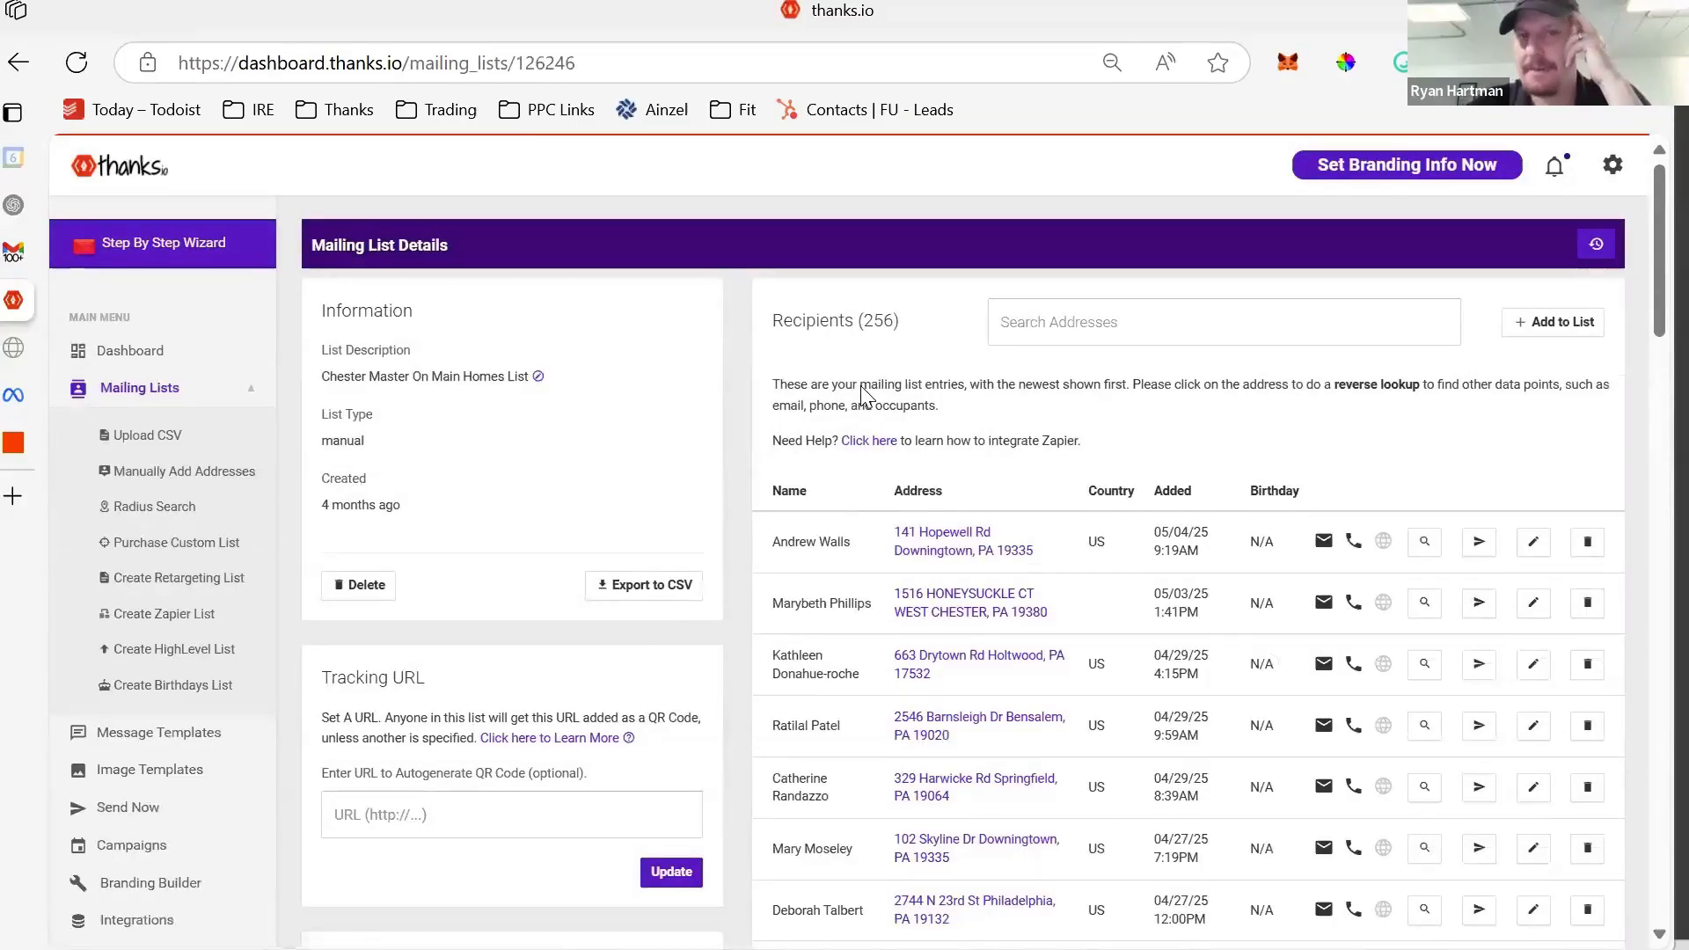
- Review the list's 256 recipients, highlighting the count and most recent rows
triple_click(877, 314)
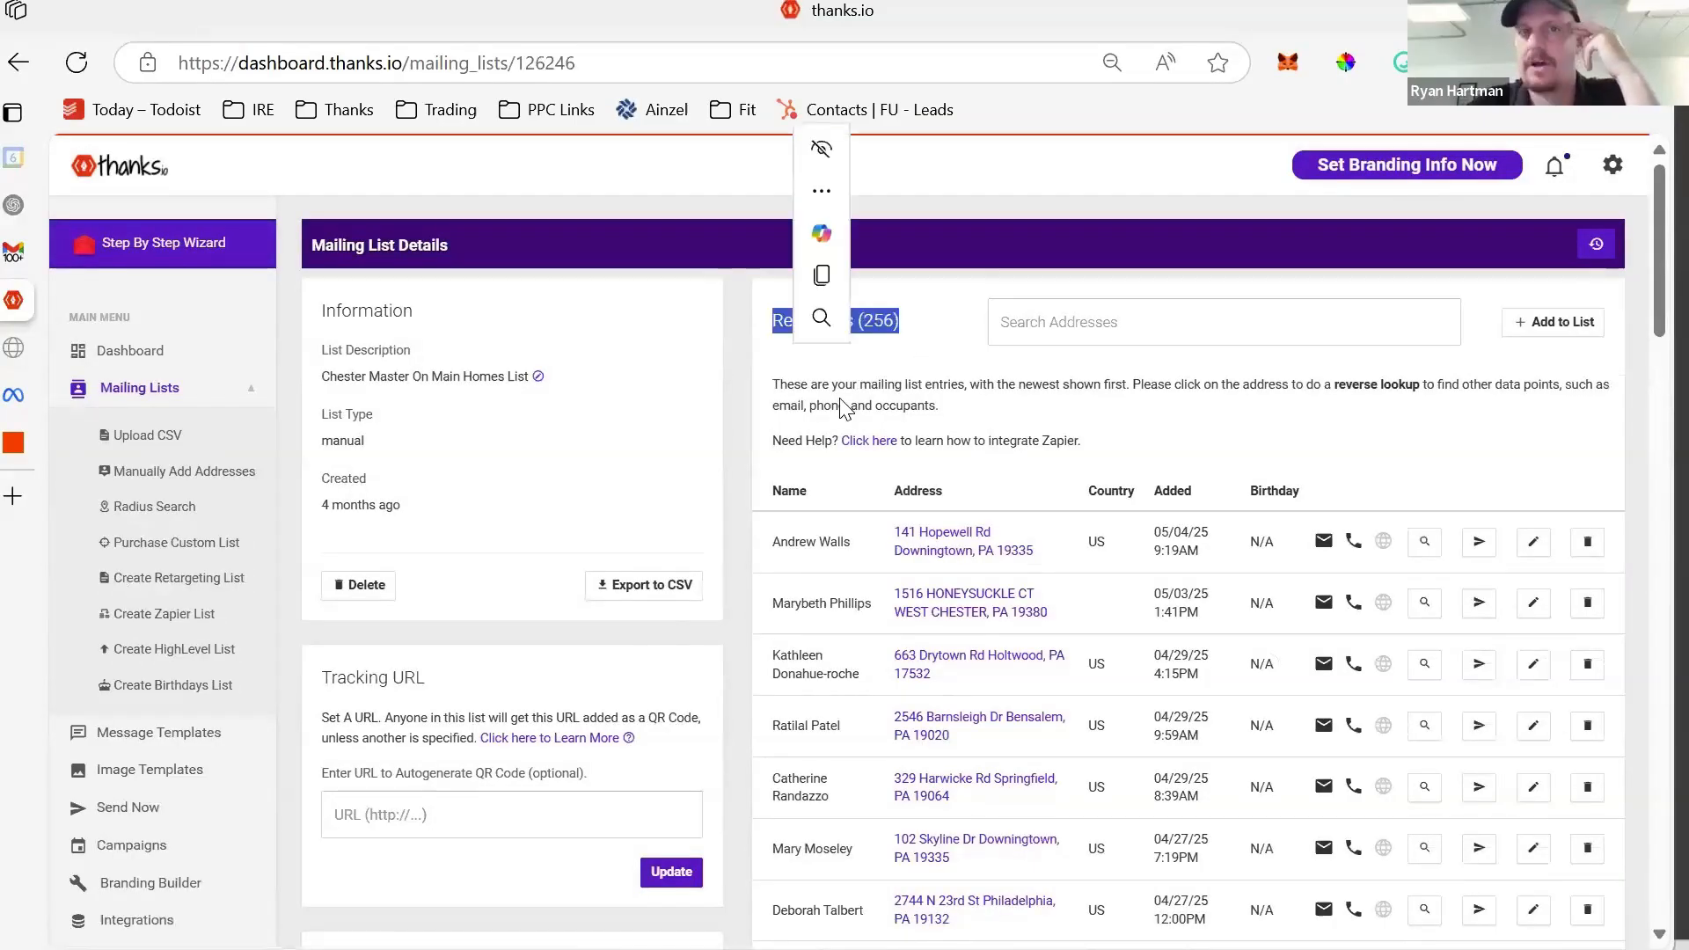
scroll(877, 620, "down", 2)
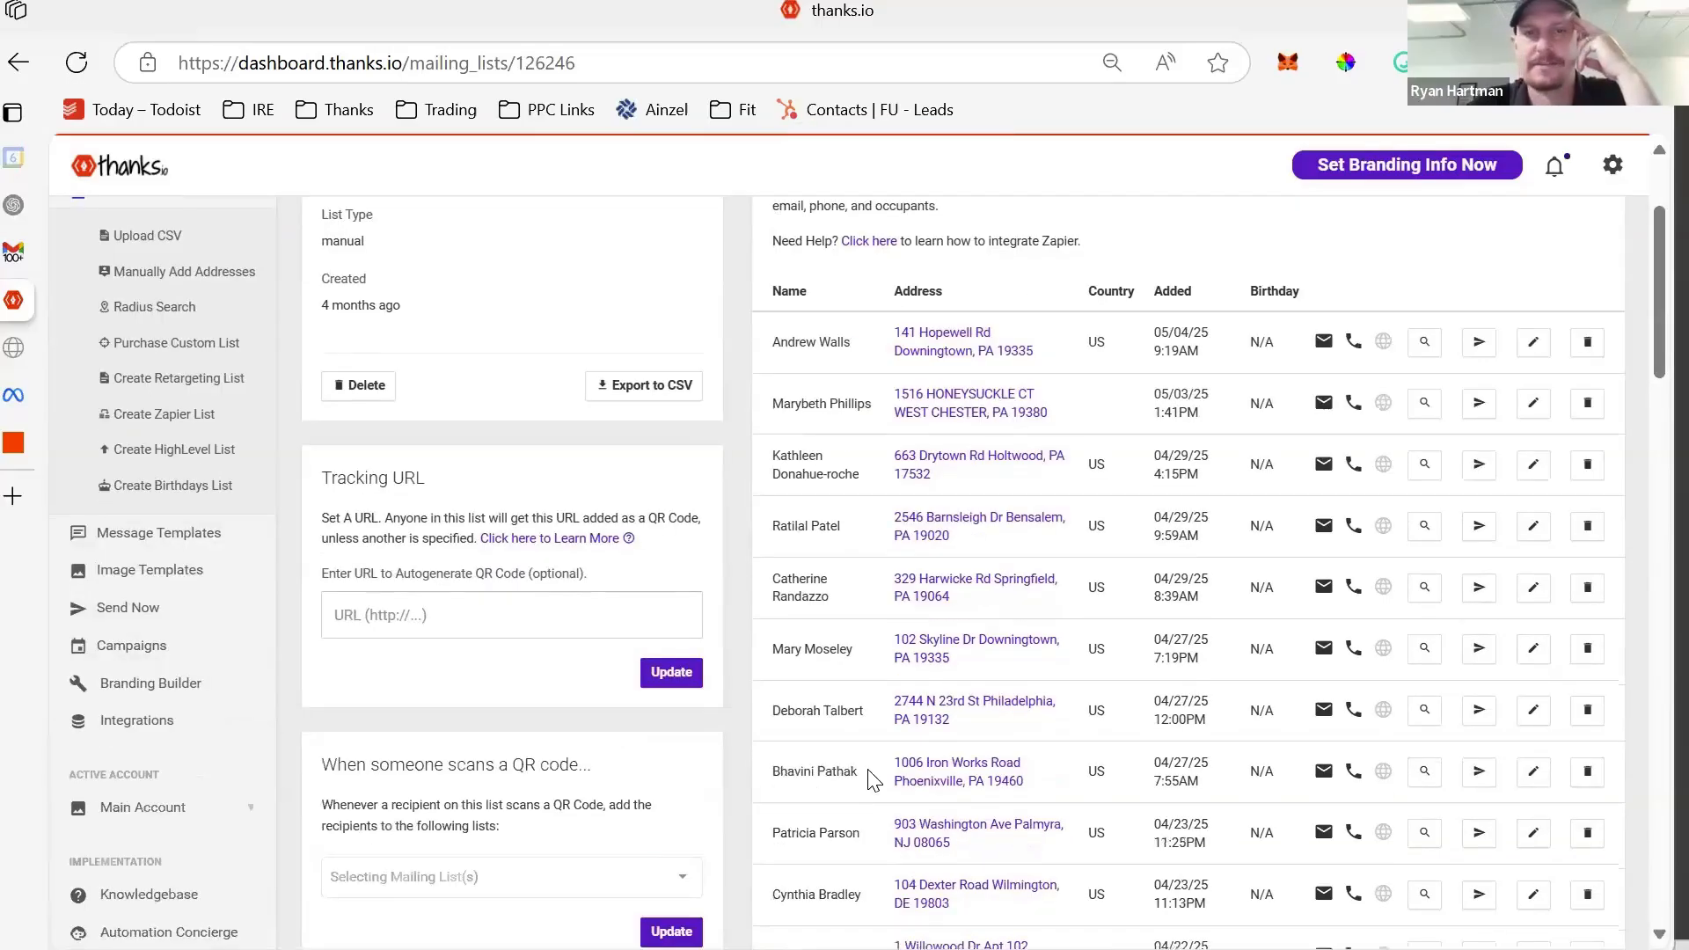
scroll(871, 778, "down", 1)
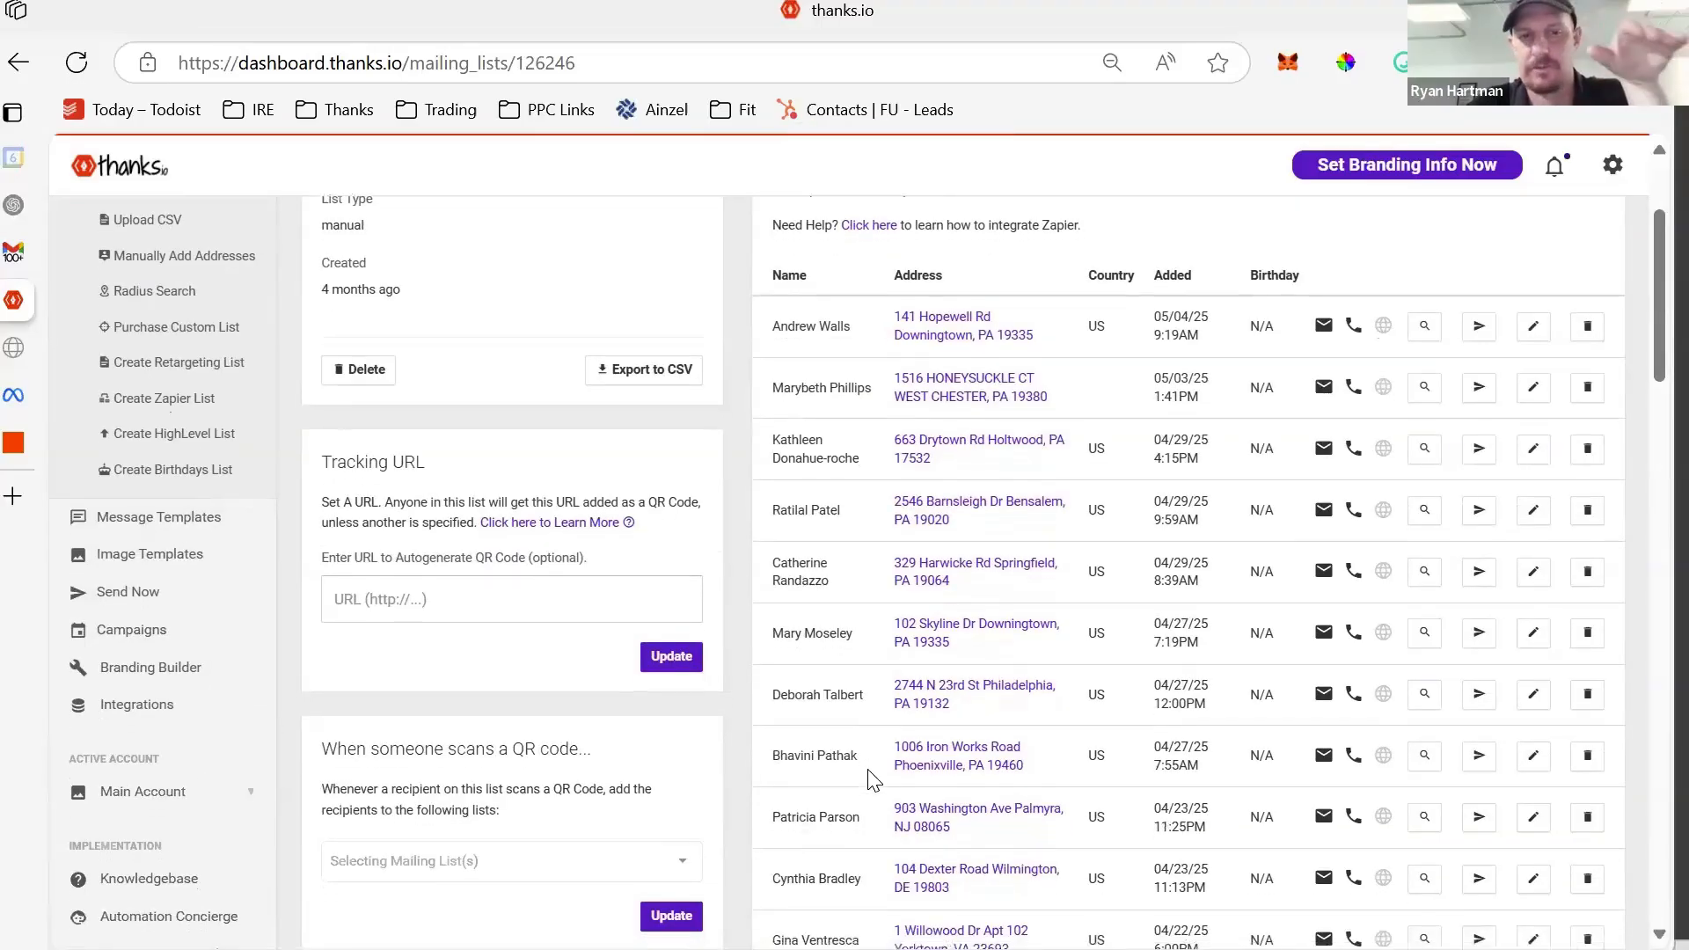
left_click_drag(875, 307, 1060, 771)
scroll(1062, 771, "down", 5)
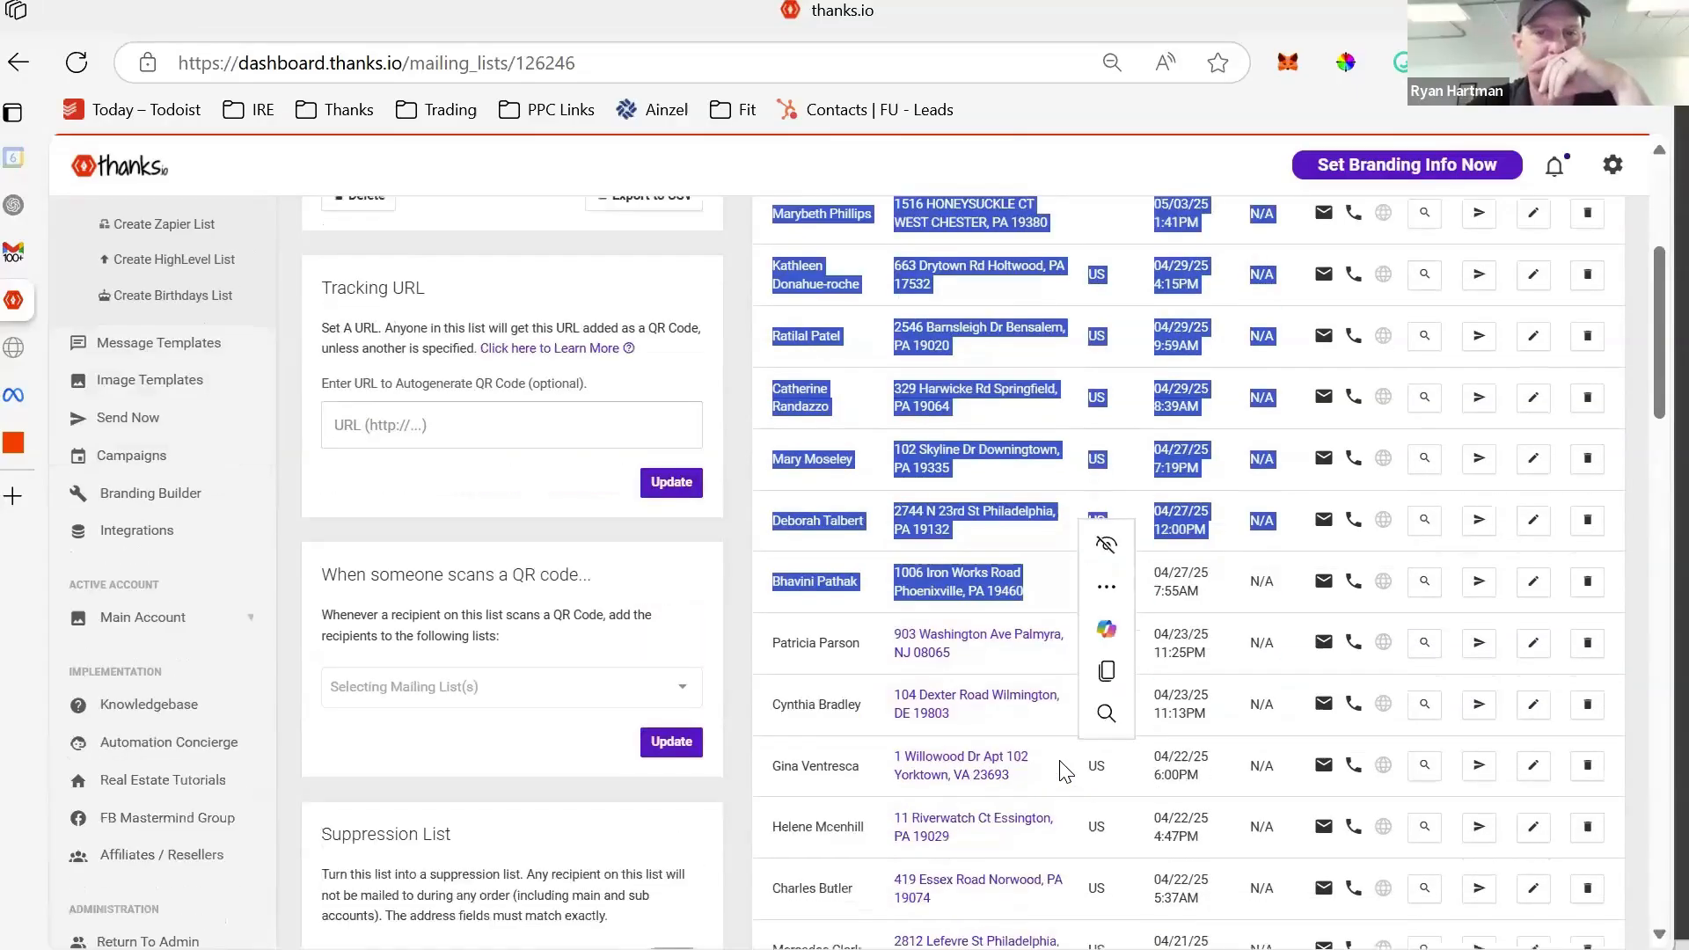
scroll(1065, 772, "down", 4)
scroll(895, 426, "up", 10)
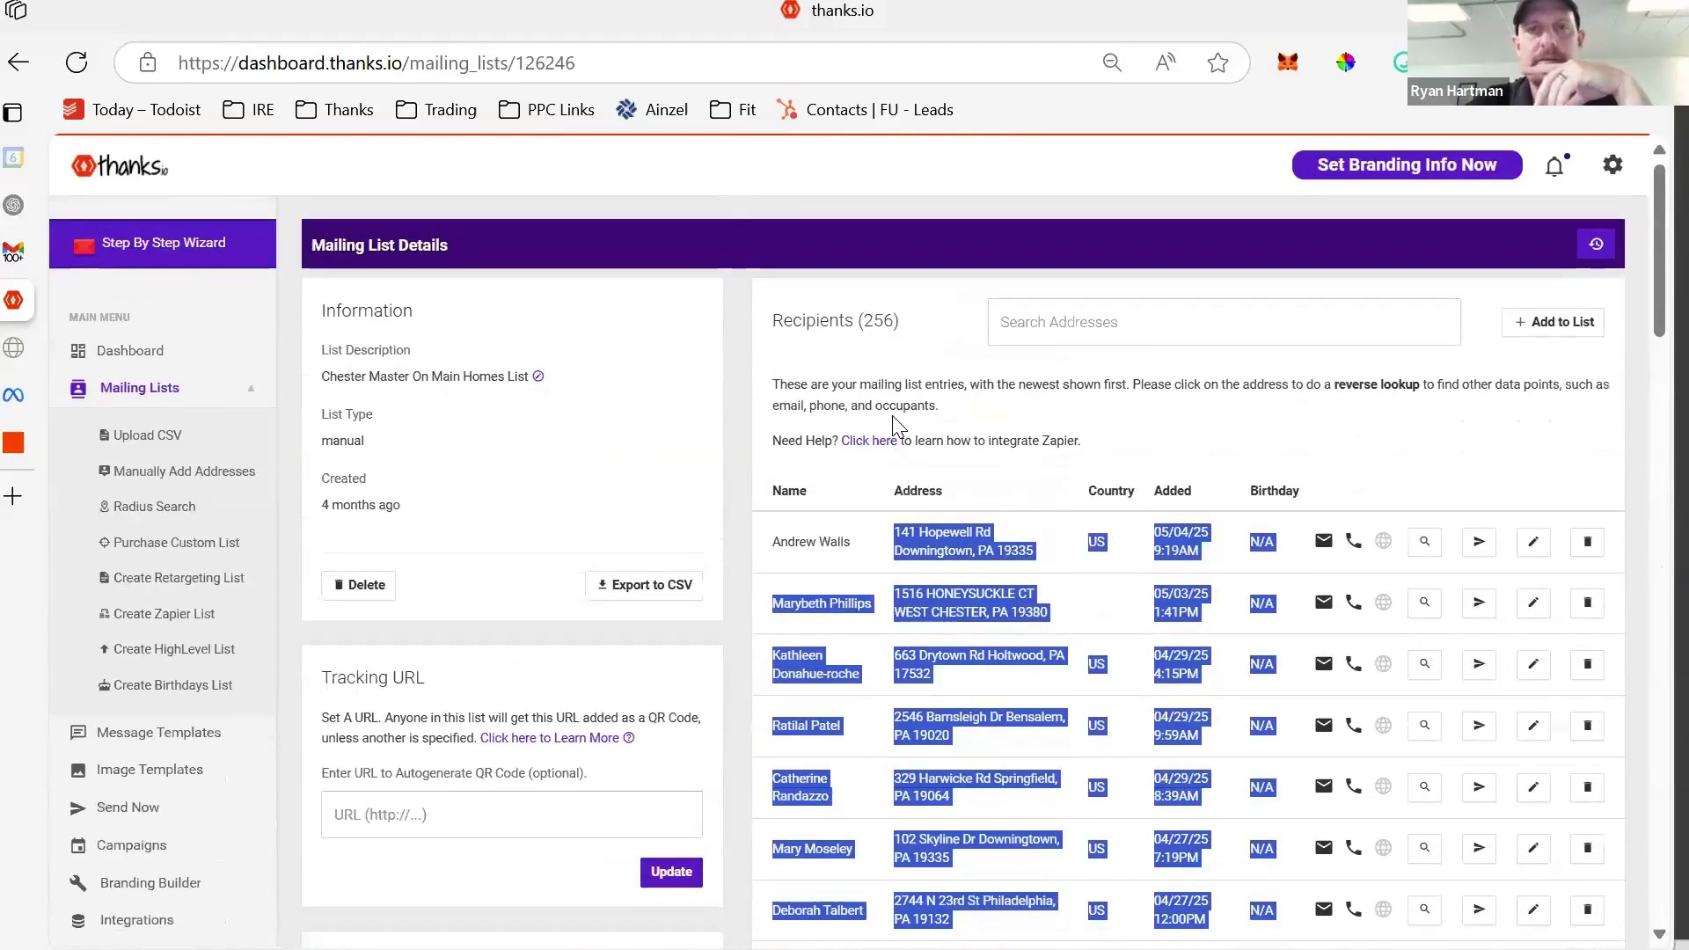
left_click_drag(908, 327, 770, 329)
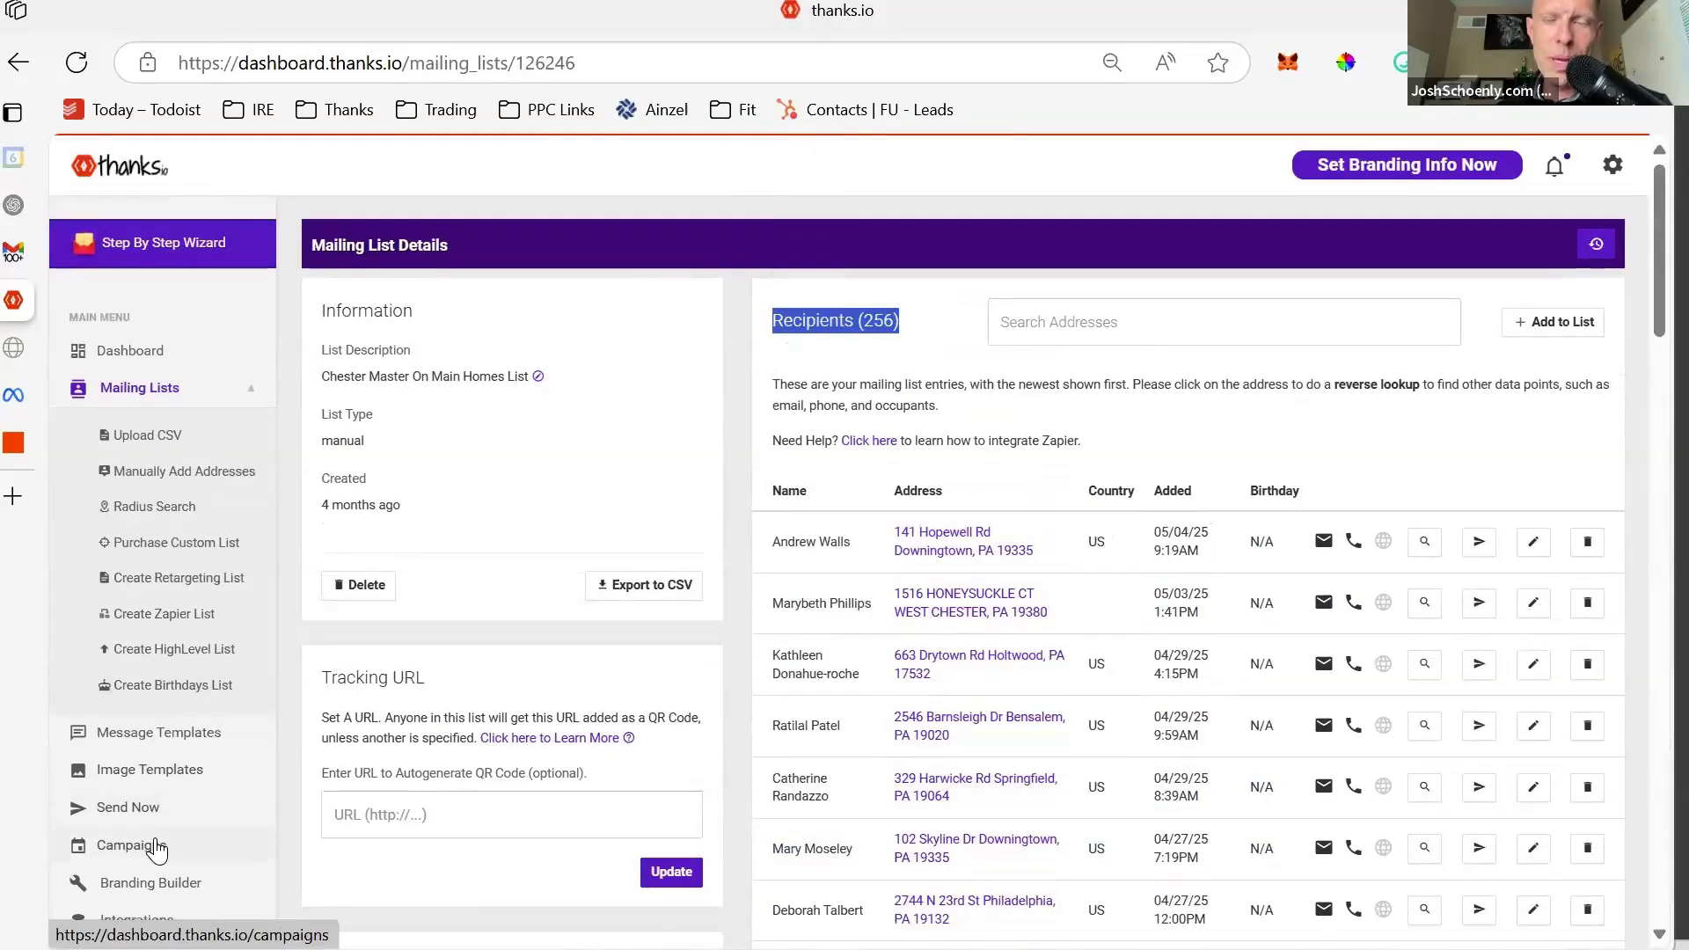
left_click(155, 846)
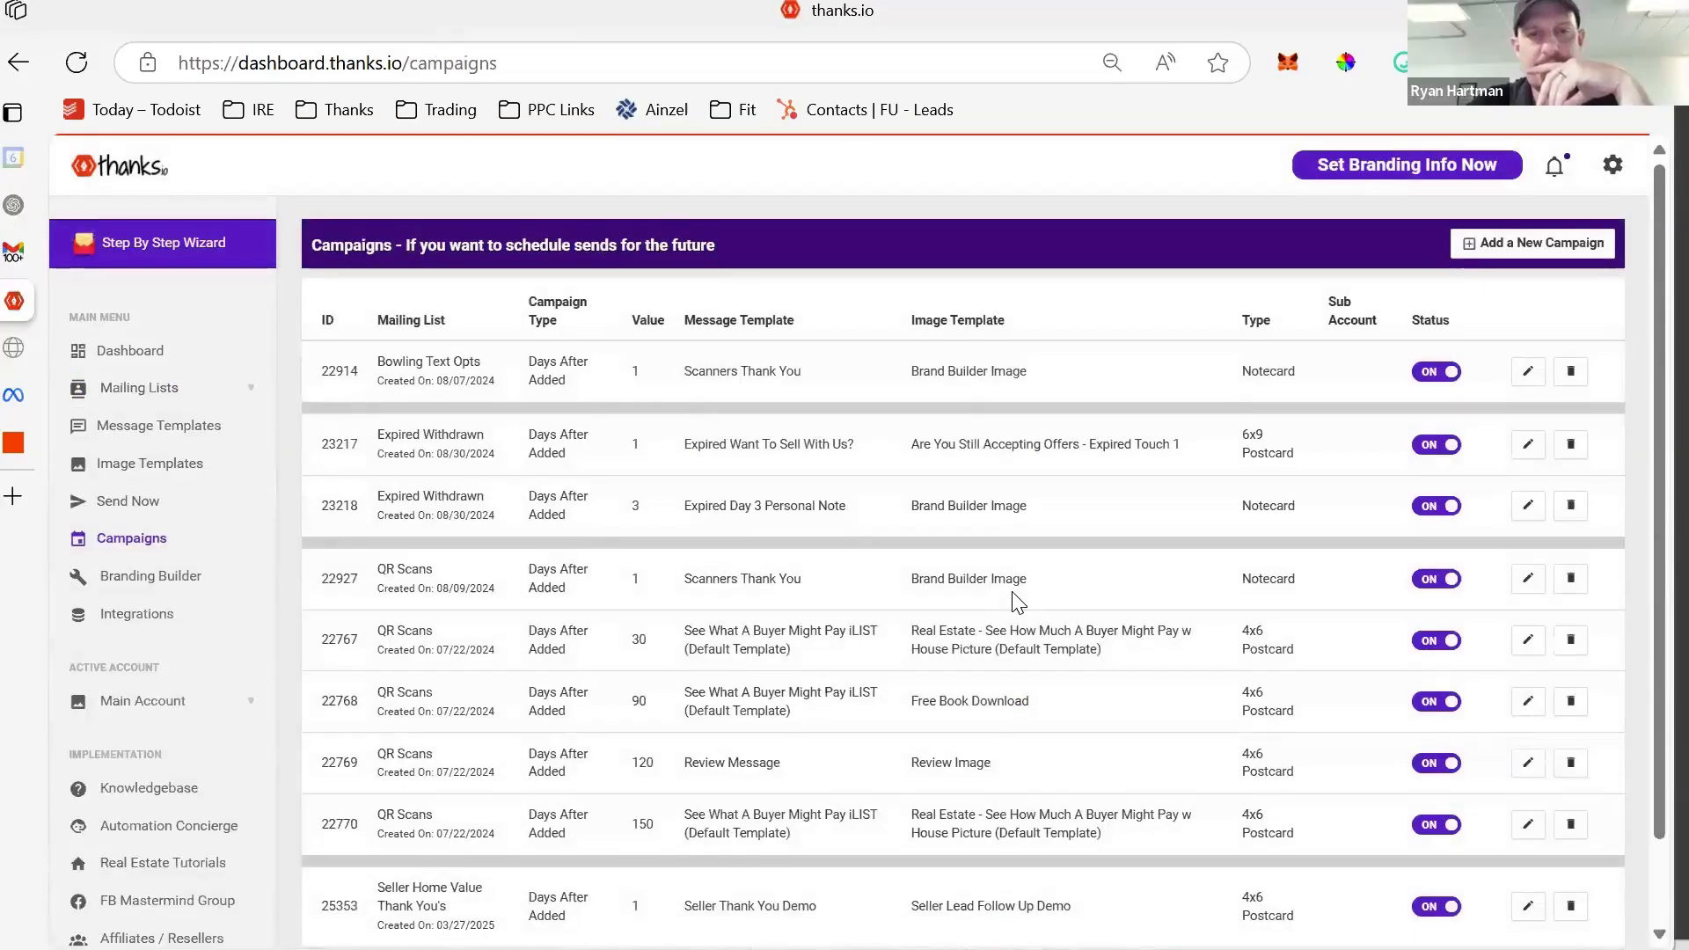
- Scroll through the scheduled campaigns, then bring up the Mailing Lists page
scroll(1019, 603, "down", 2)
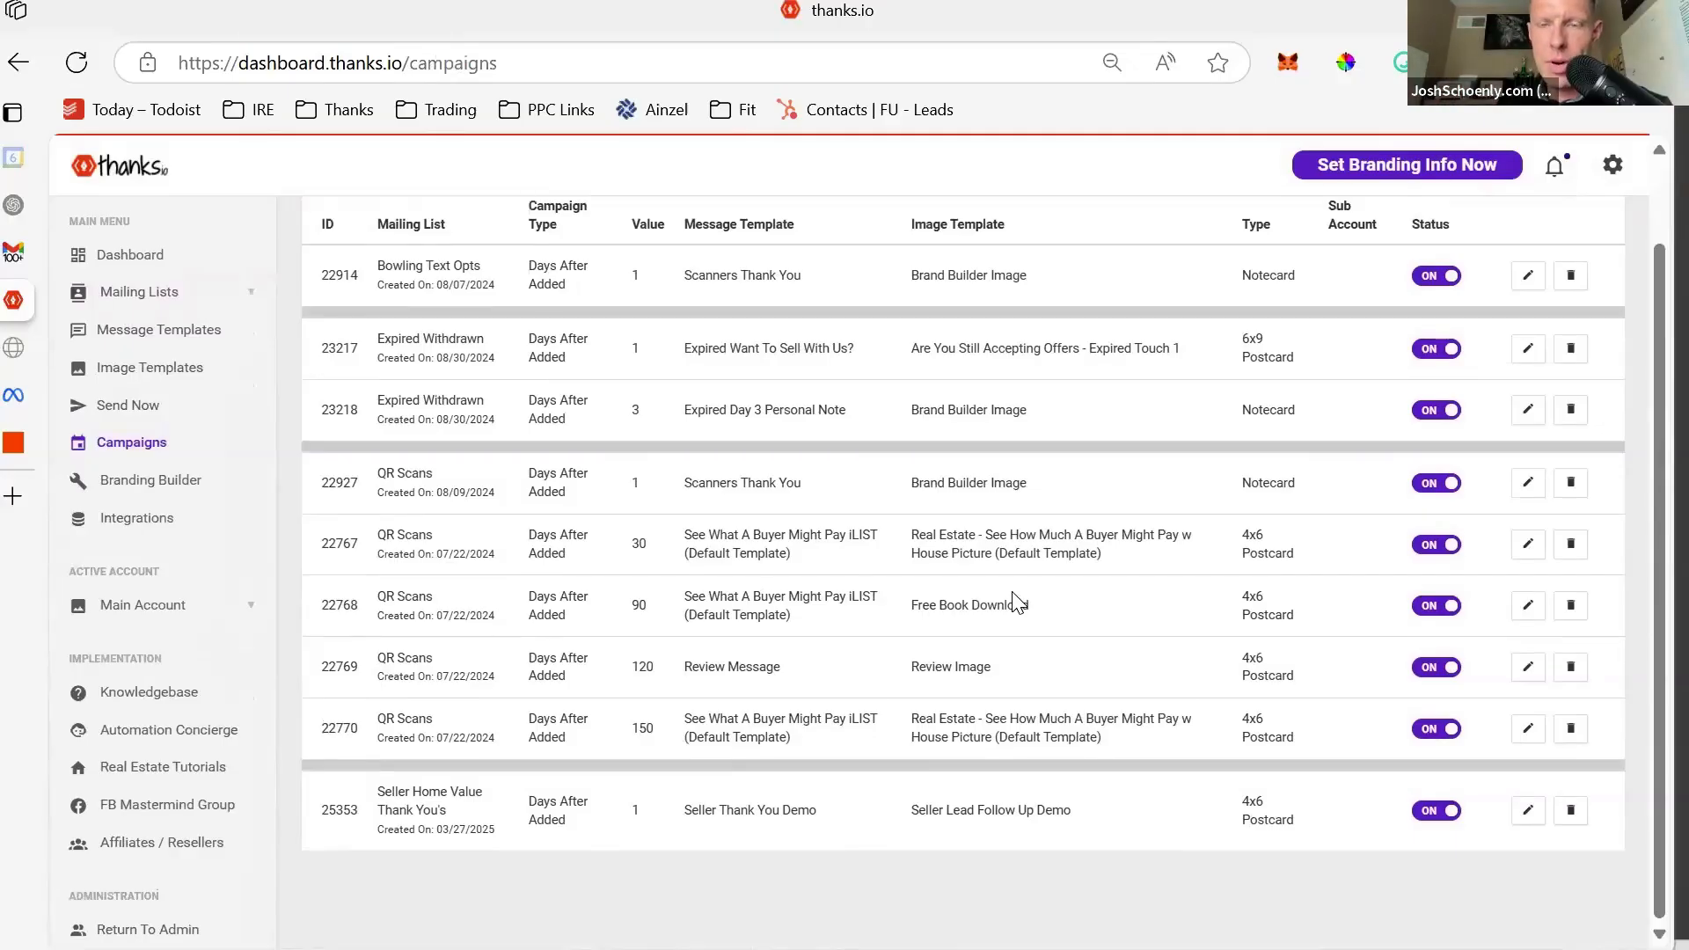
scroll(1018, 602, "up", 2)
scroll(1018, 602, "down", 2)
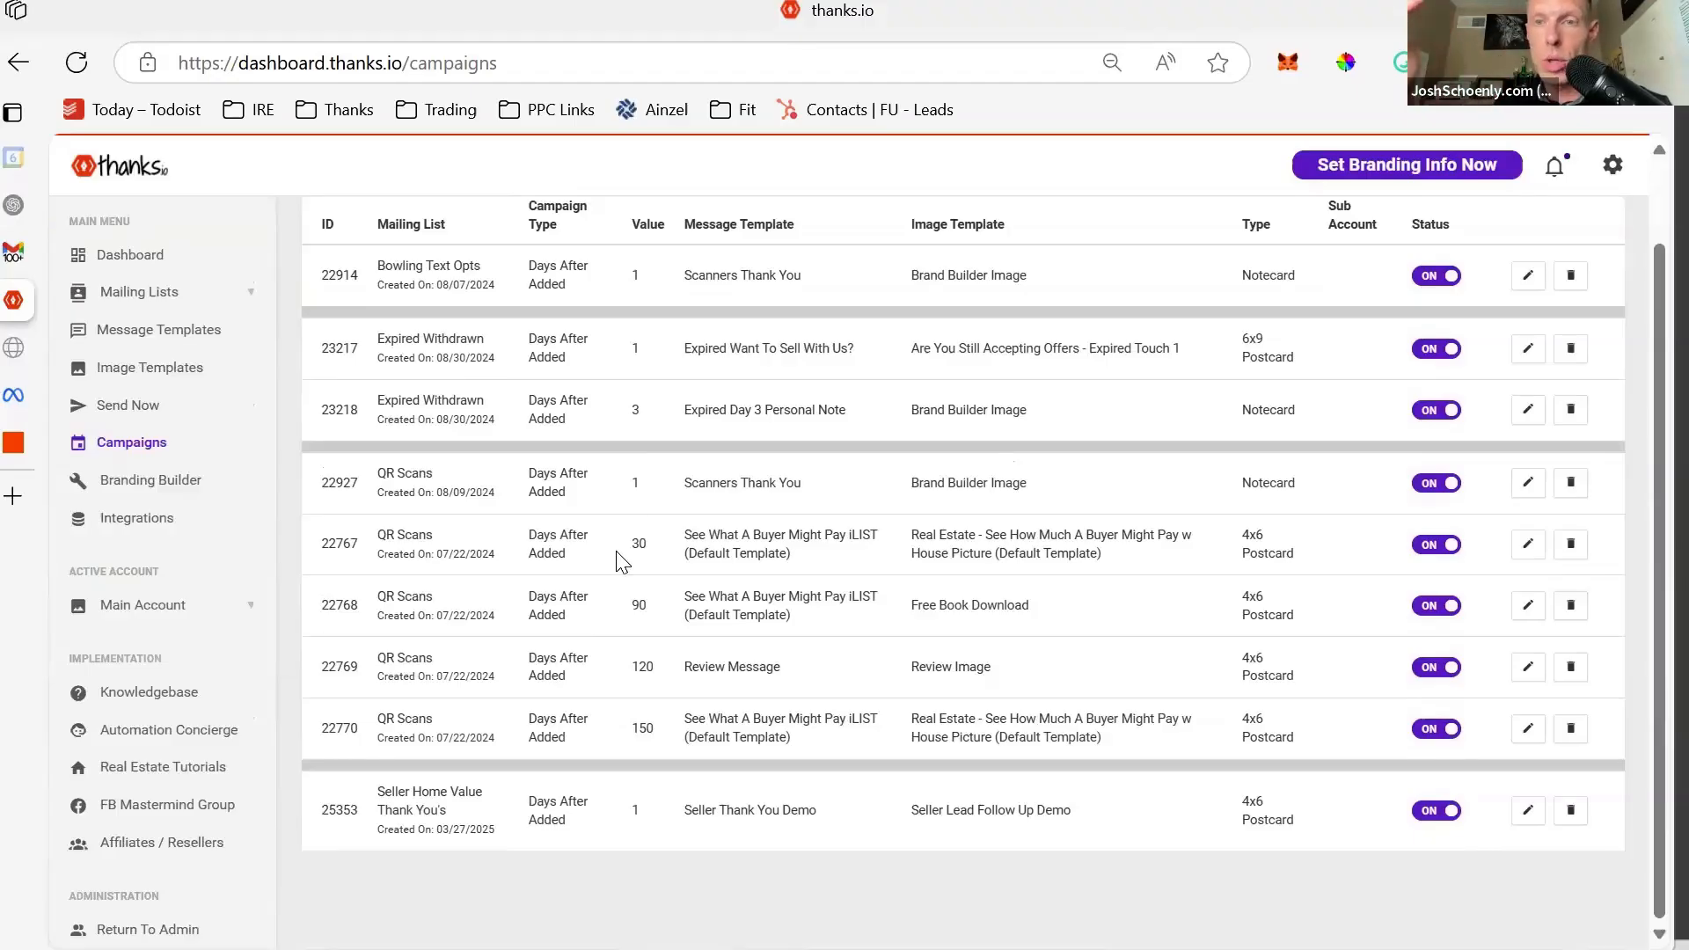
scroll(654, 335, "up", 2)
scroll(655, 334, "down", 2)
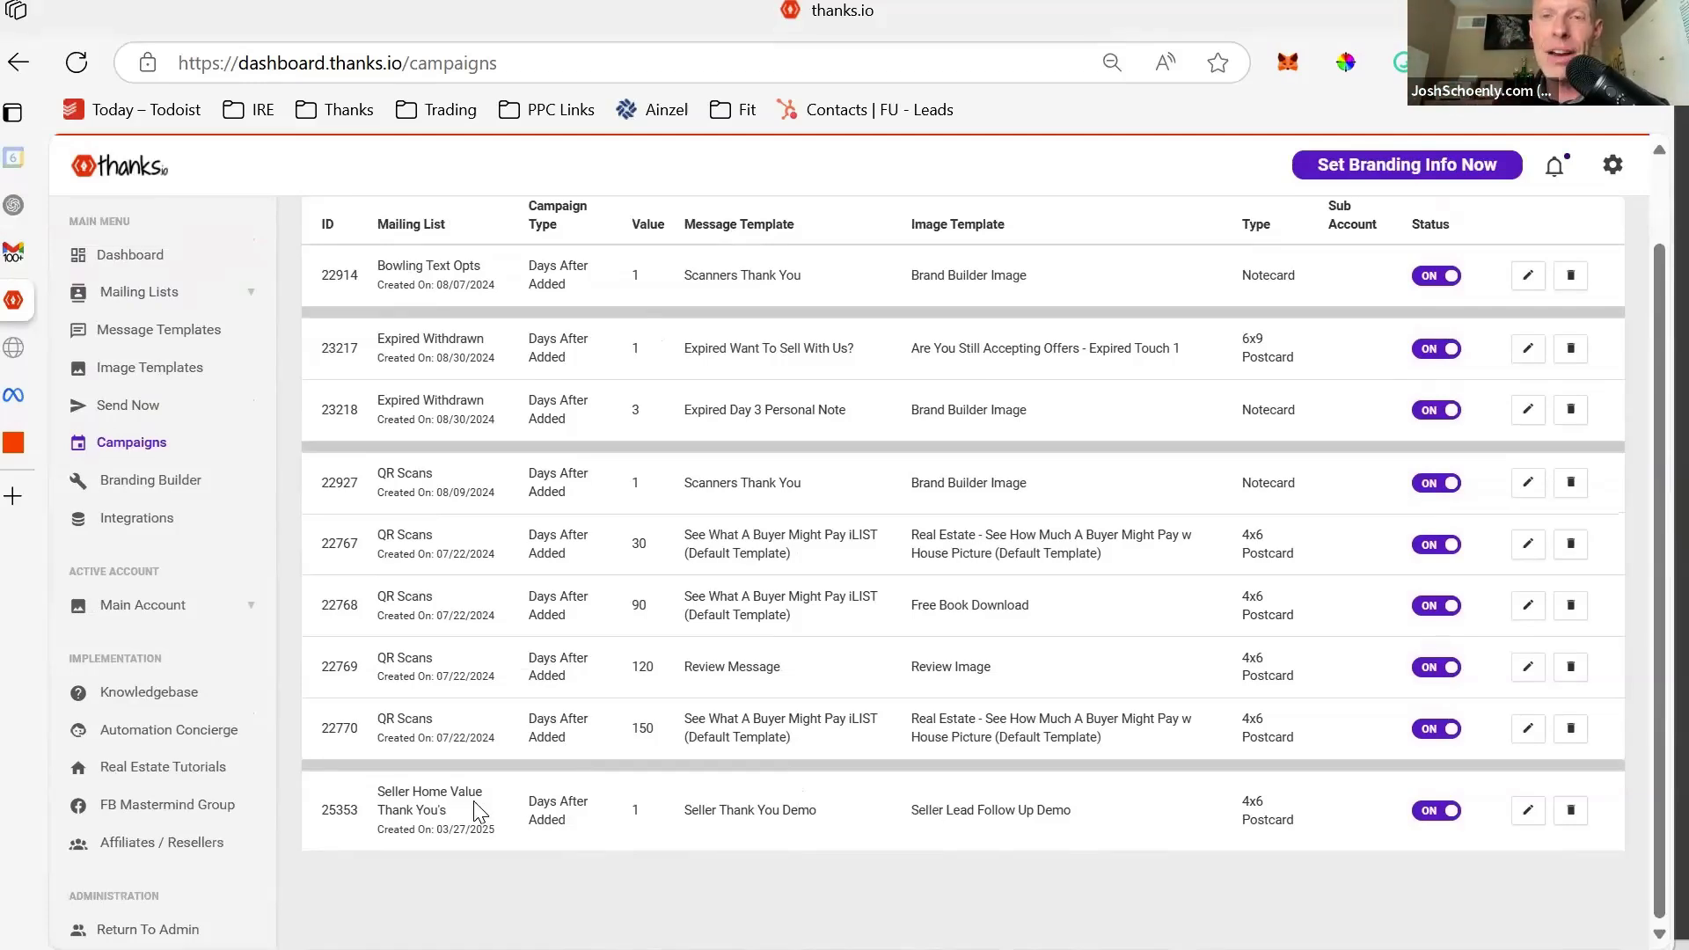
scroll(579, 739, "up", 2)
scroll(578, 738, "down", 2)
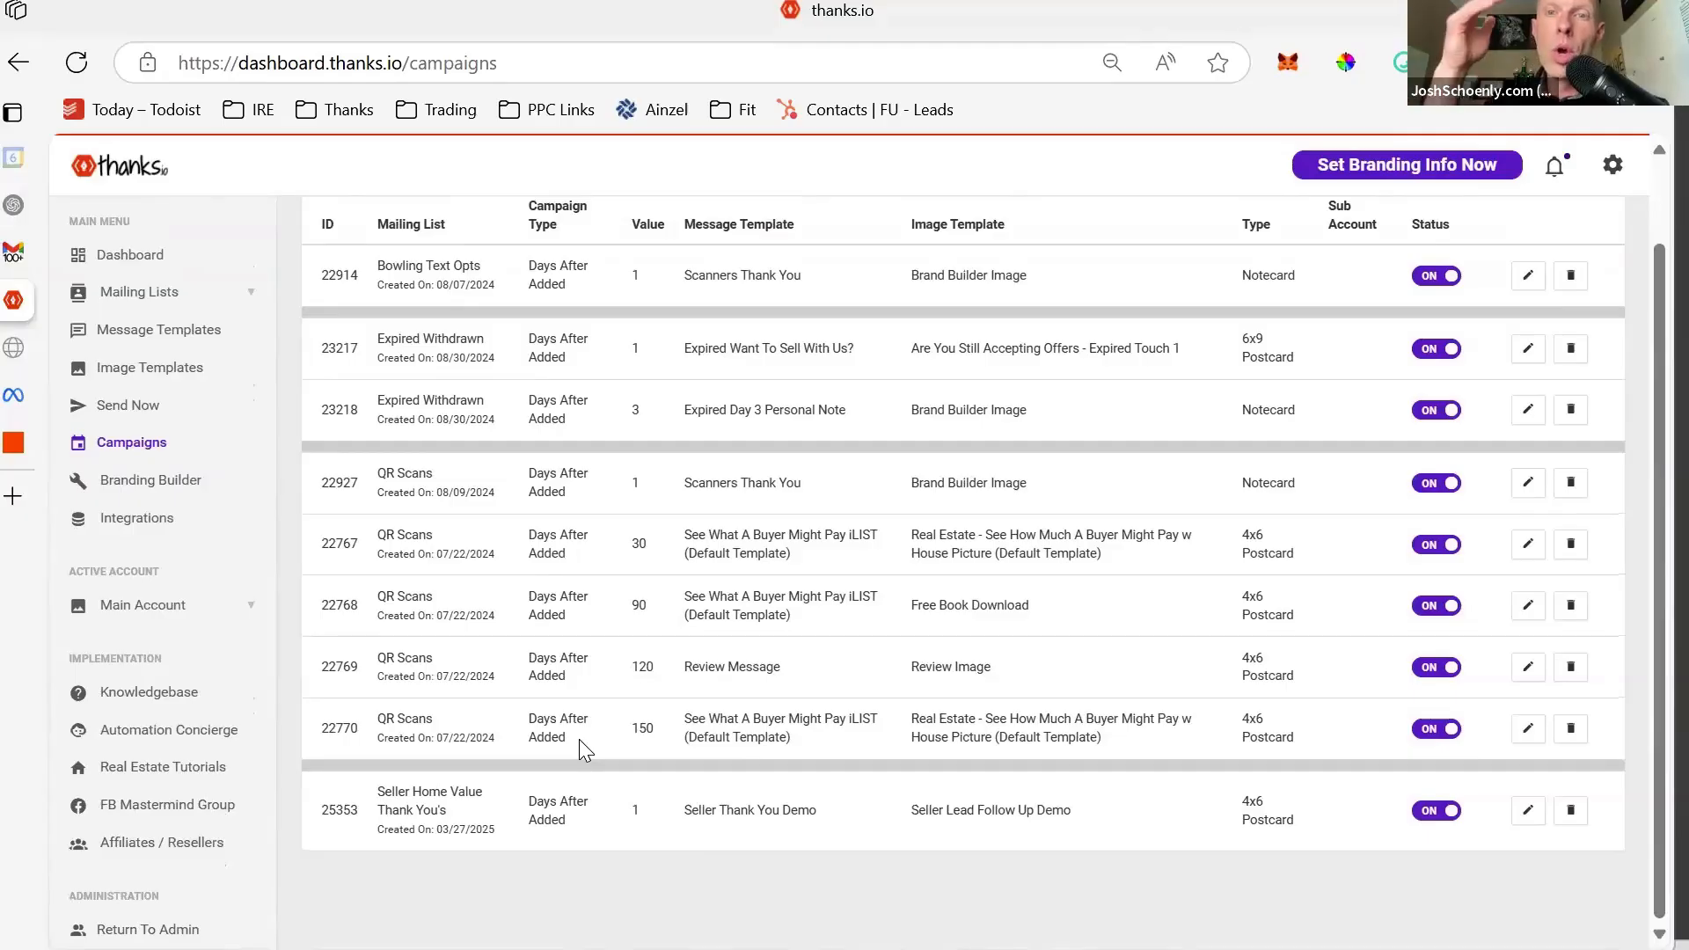
left_click(153, 299)
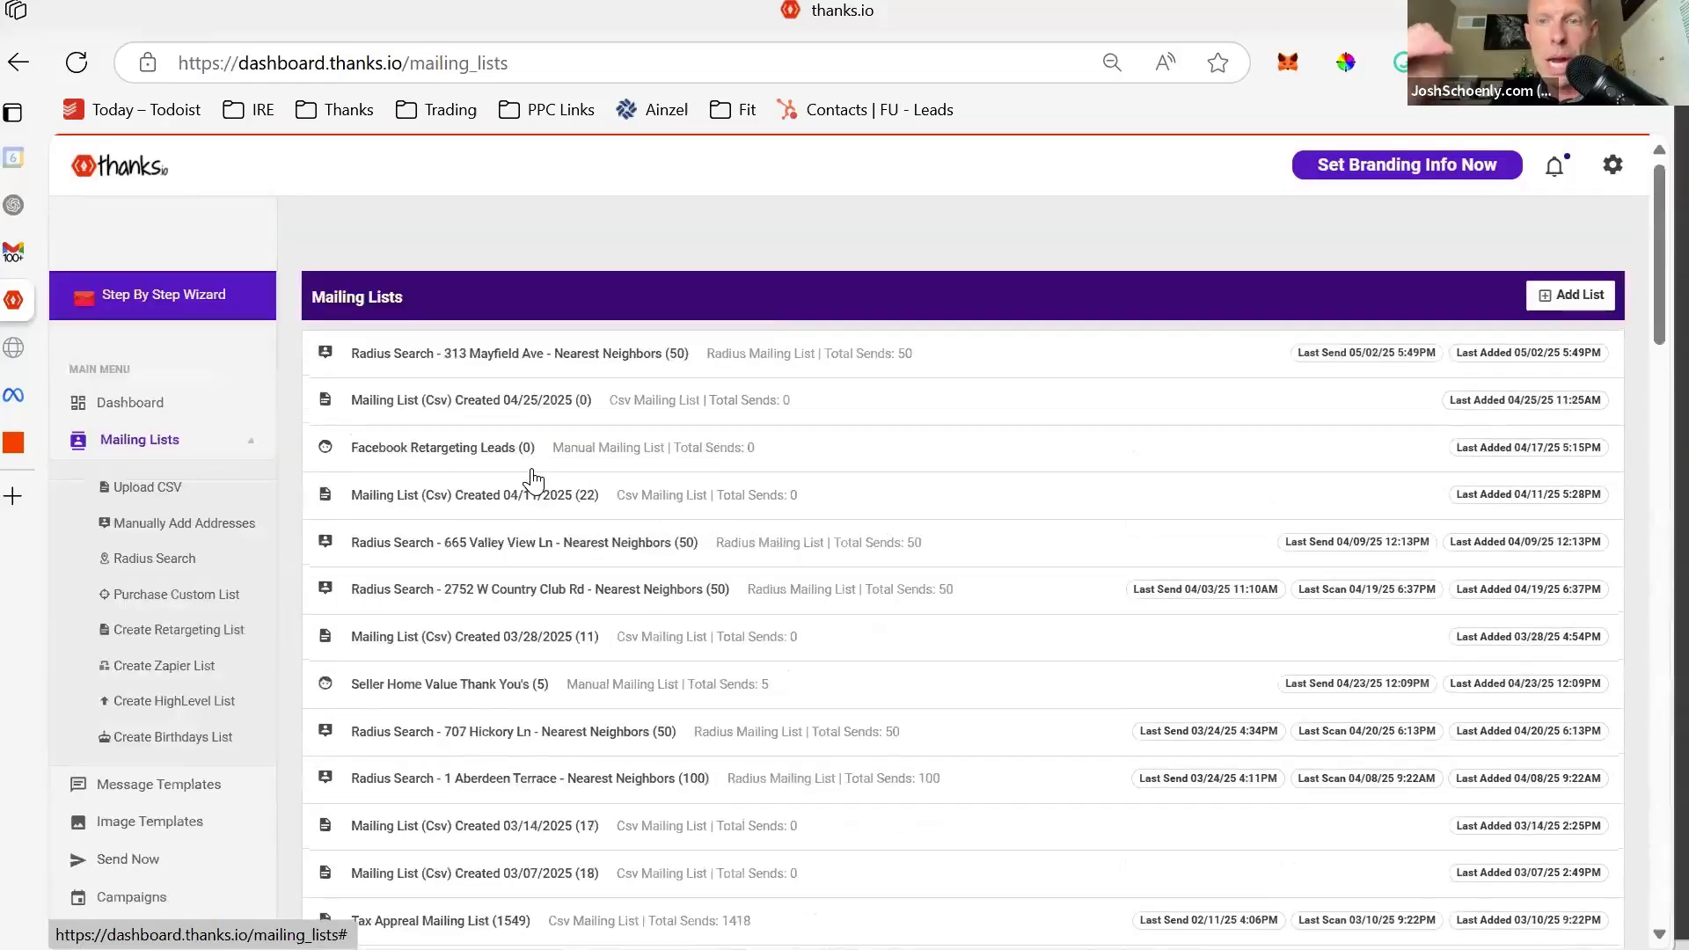
key("ctrl+f")
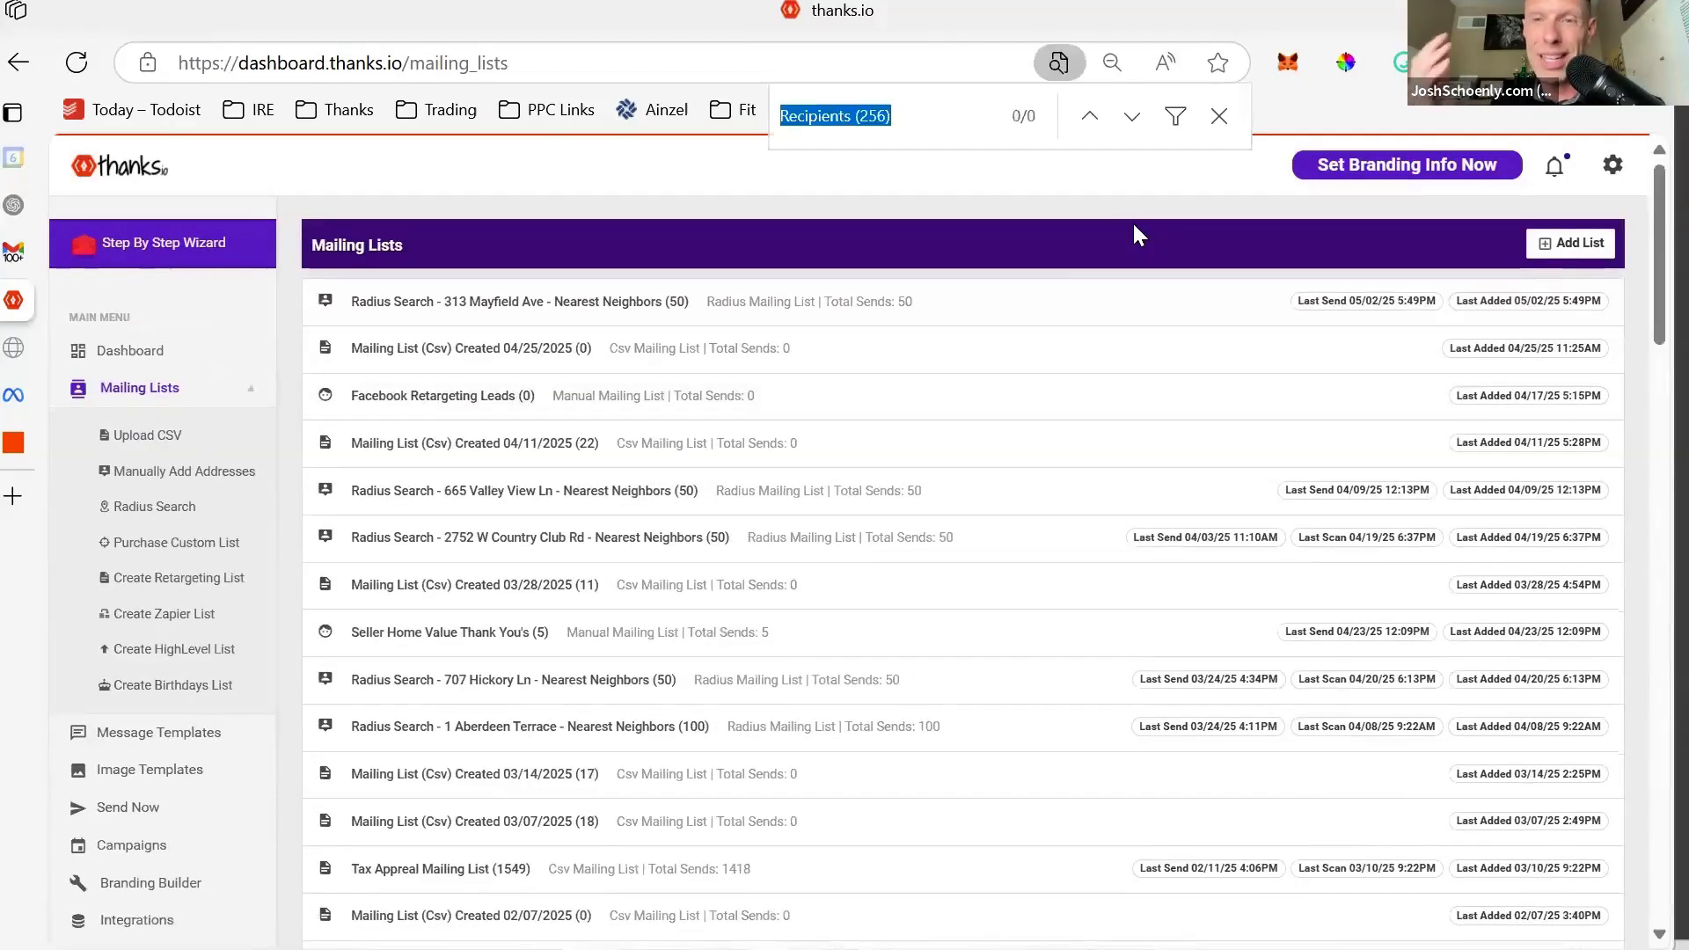
type("qr")
left_click(424, 543)
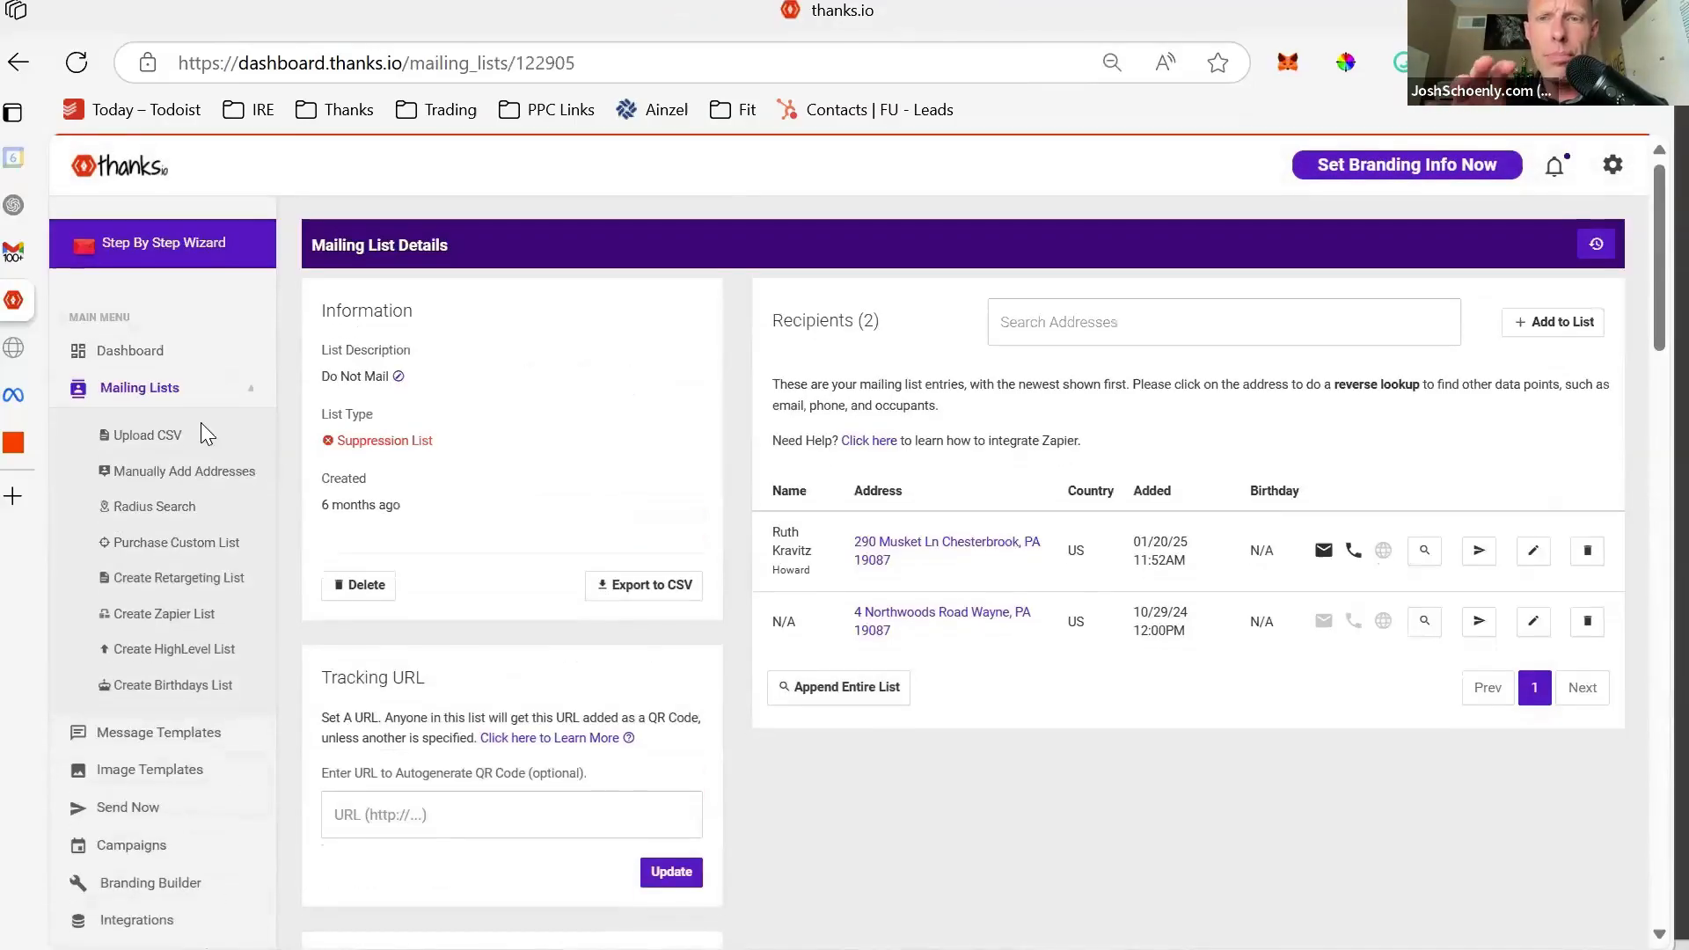
left_click(176, 398)
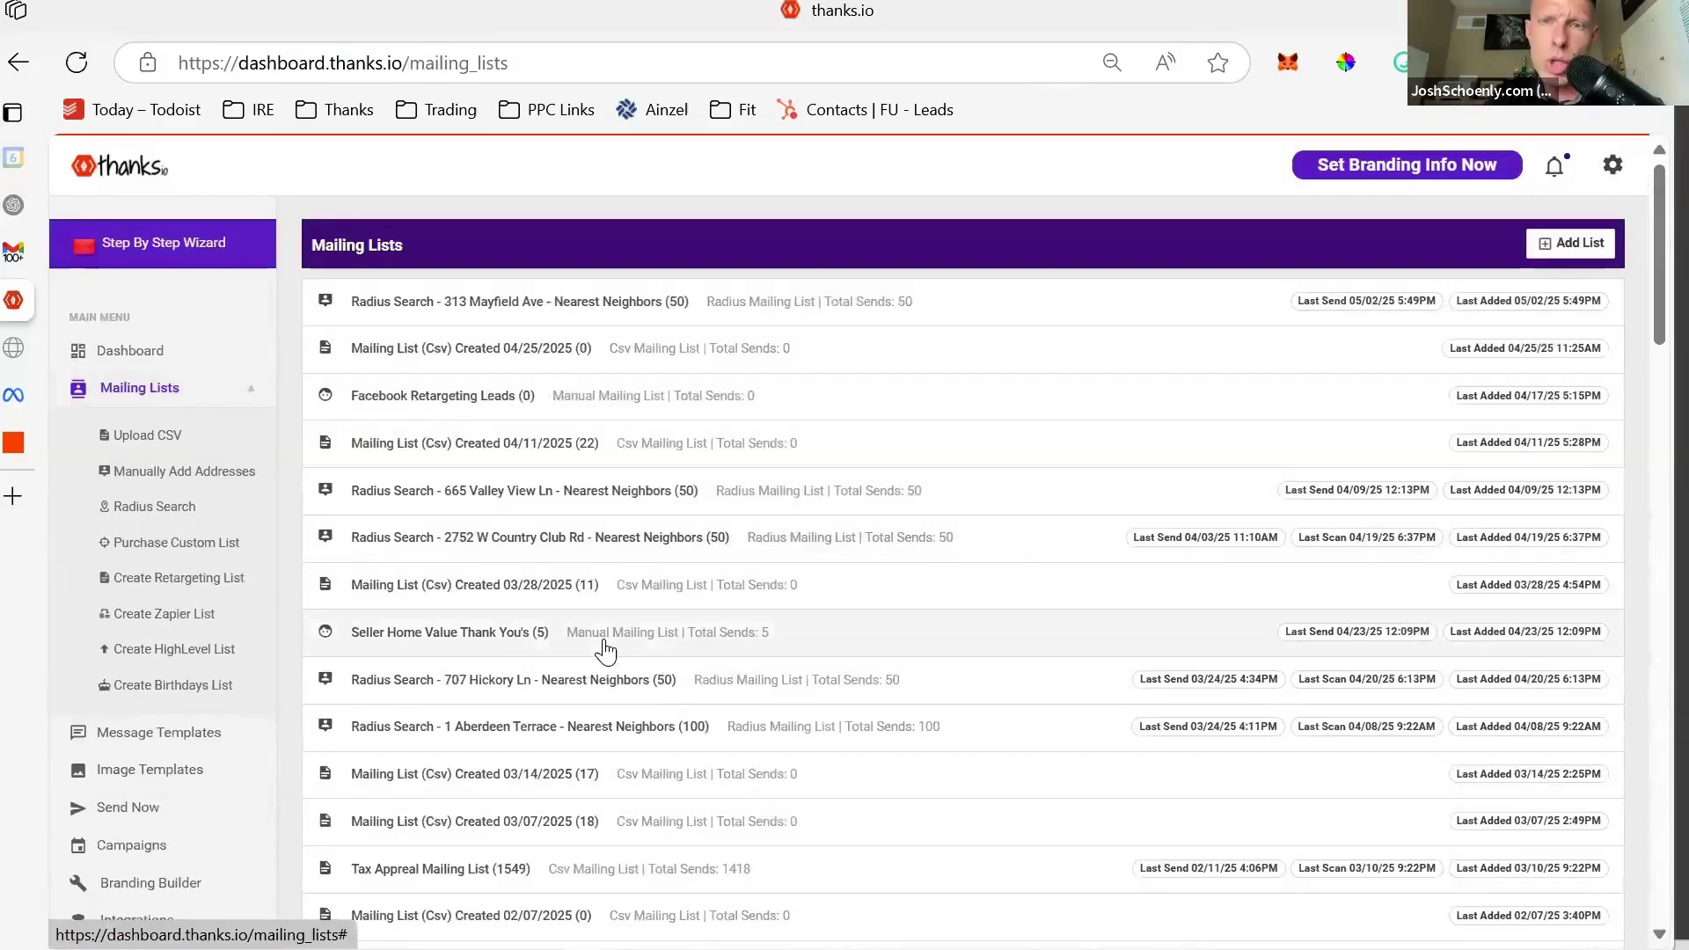
scroll(605, 651, "down", 3)
scroll(605, 651, "down", 3)
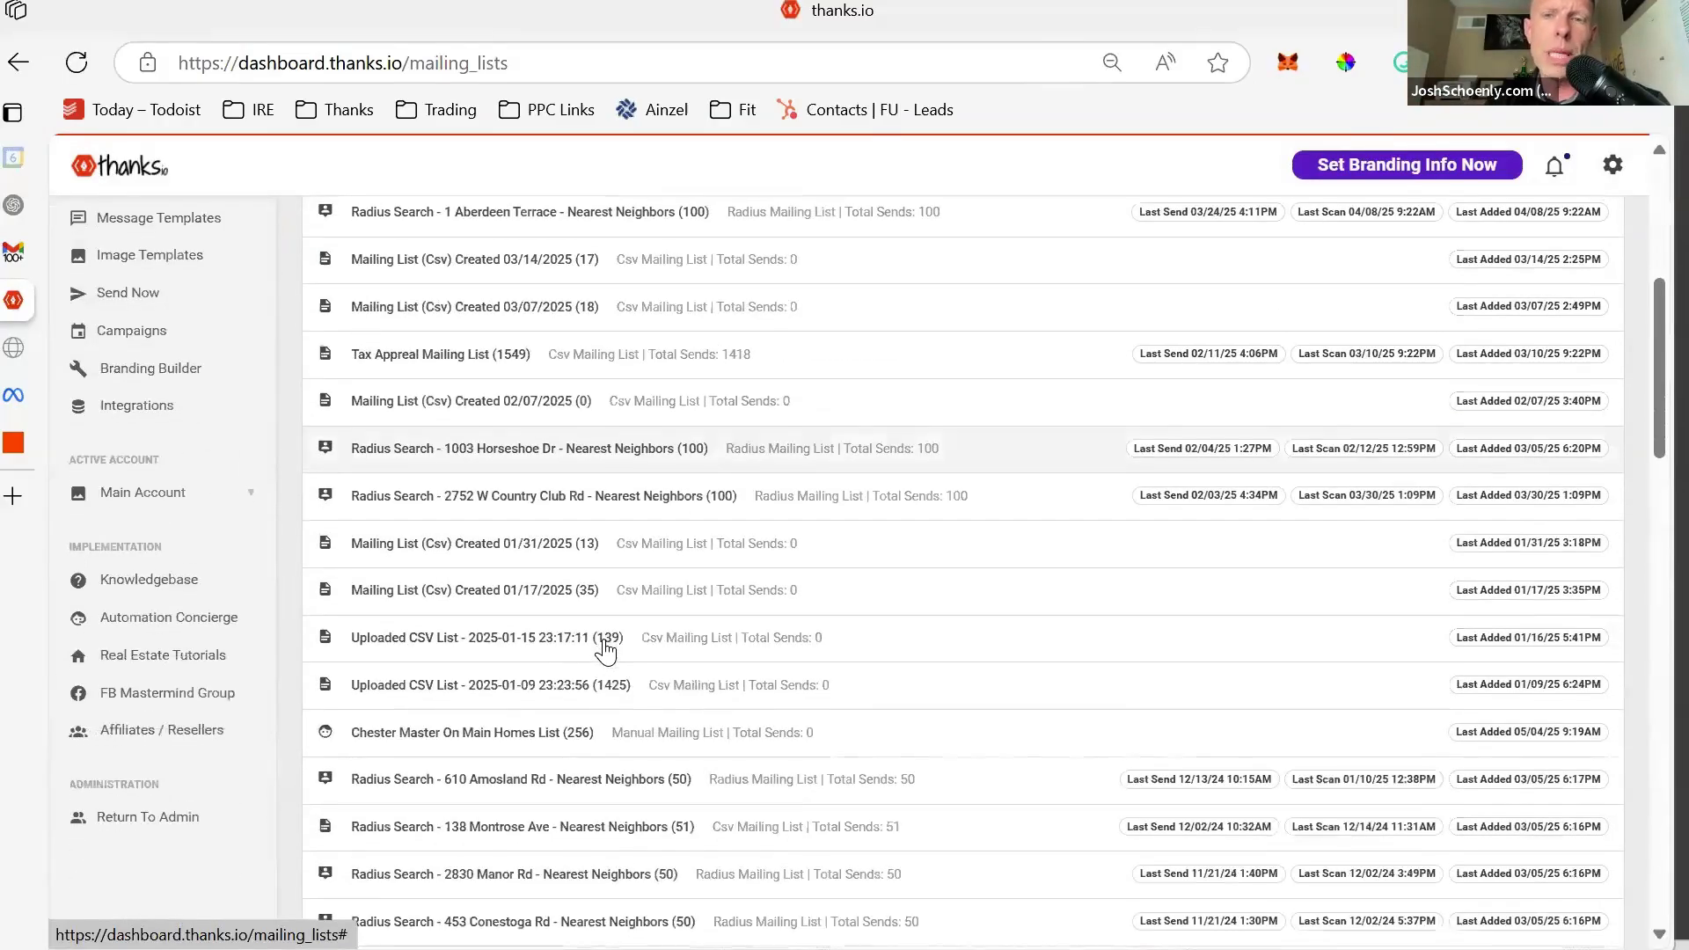
scroll(605, 651, "down", 2)
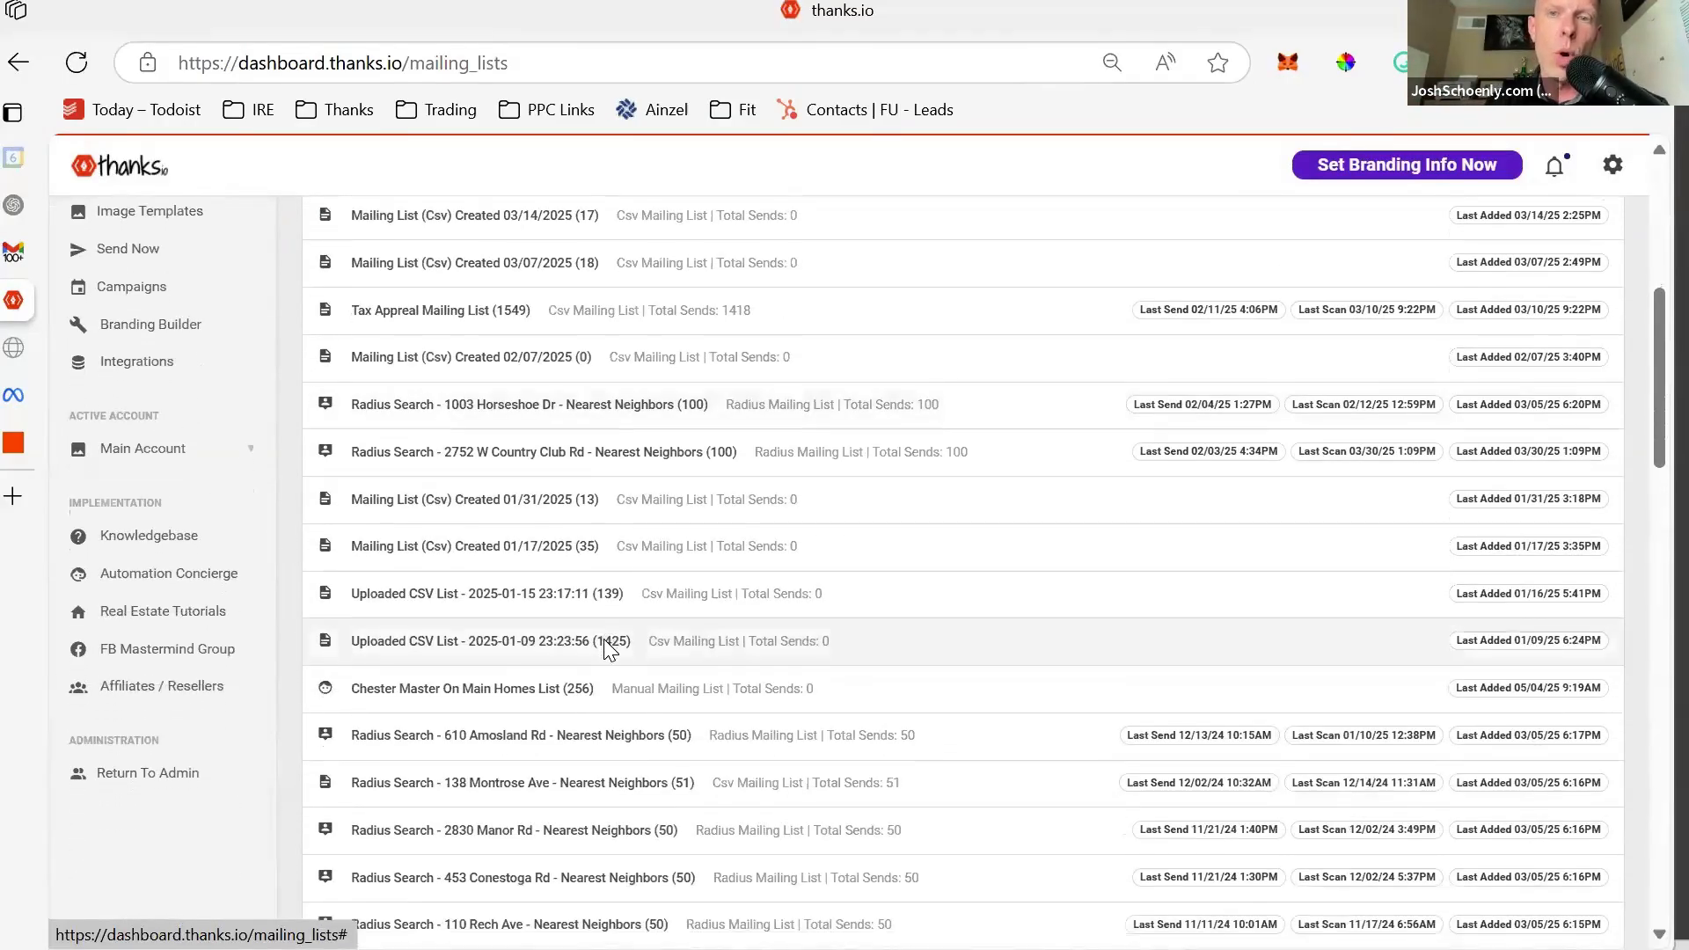
scroll(605, 651, "down", 1)
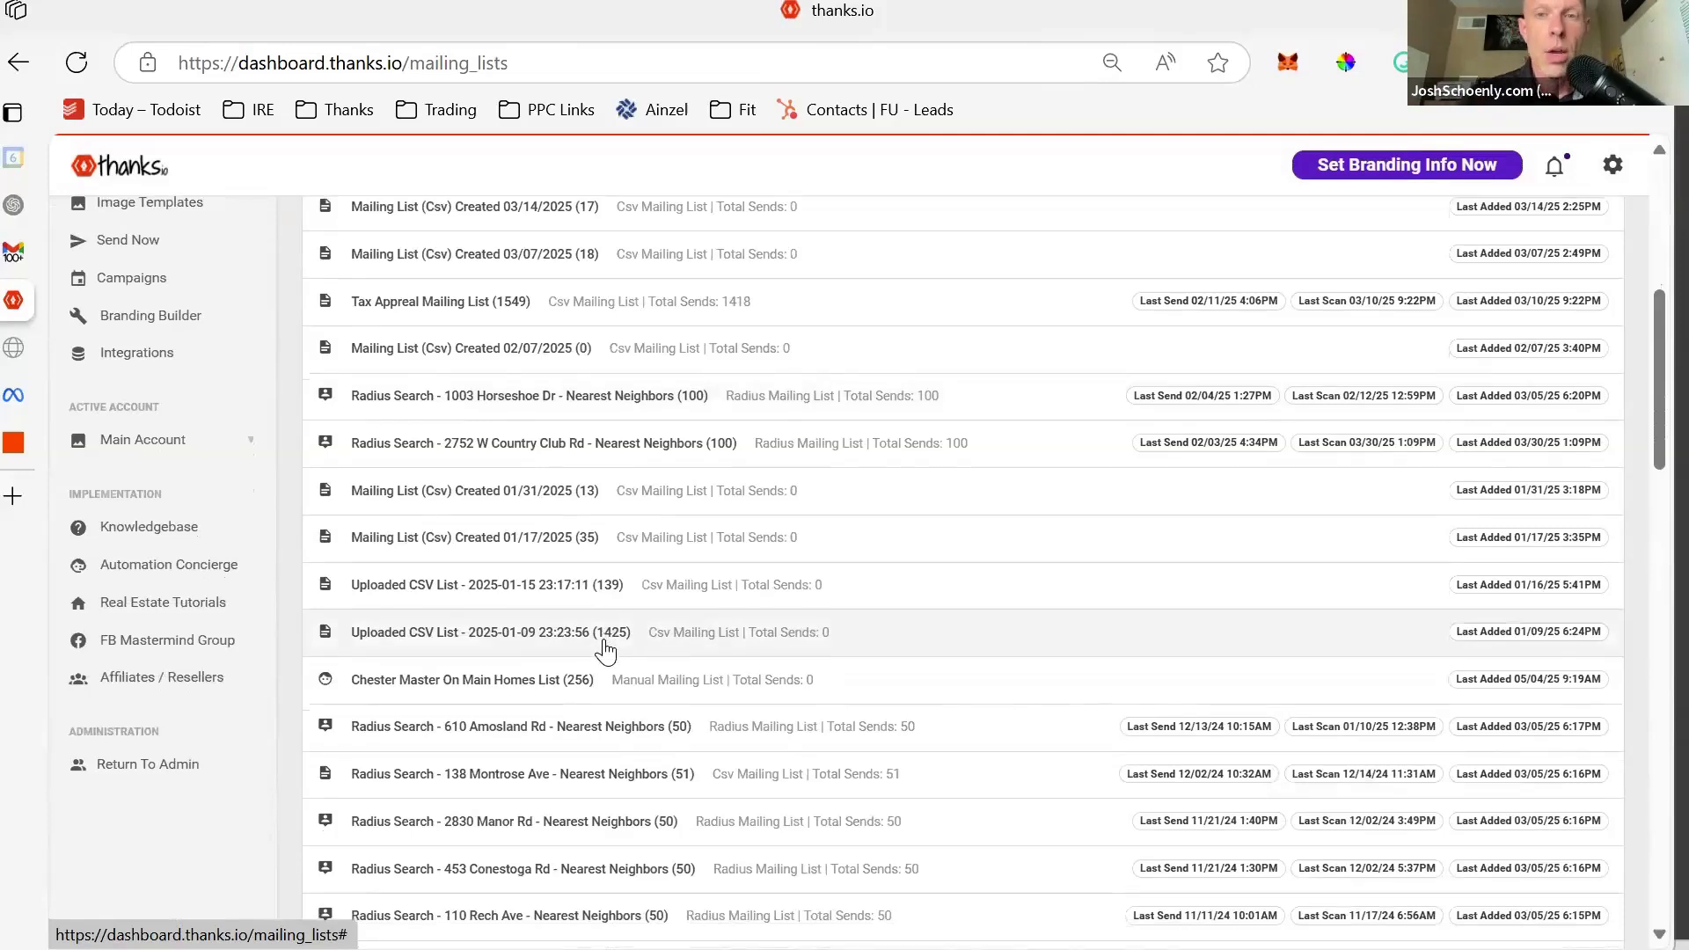
scroll(605, 650, "up", 1)
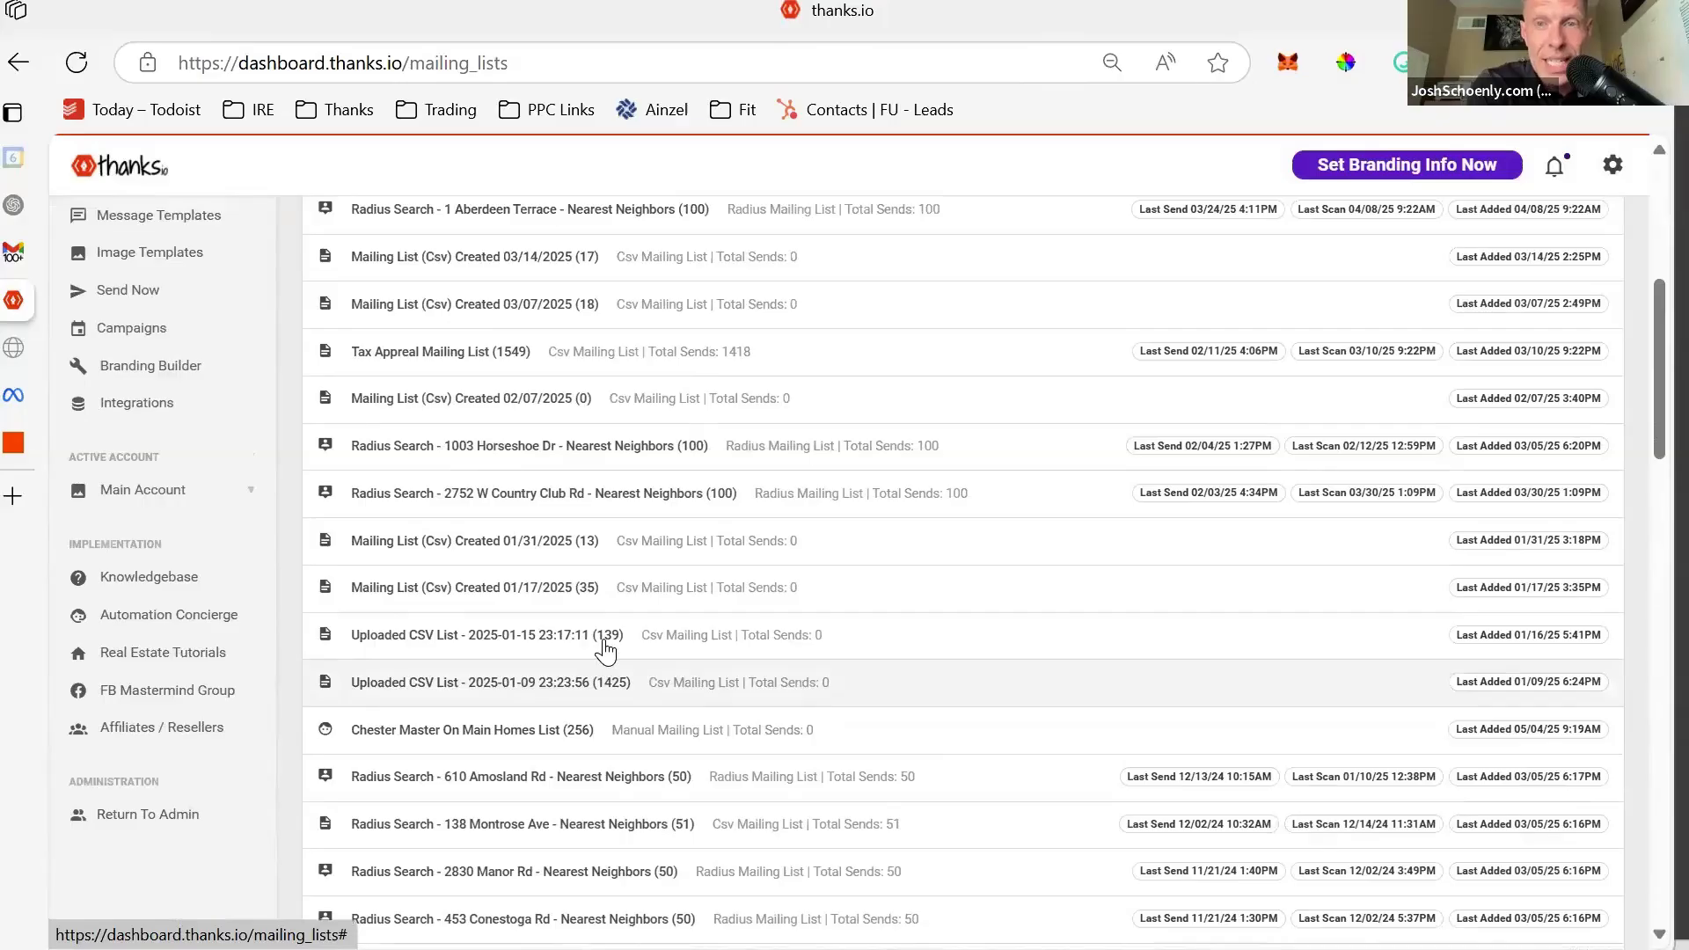
scroll(605, 651, "up", 4)
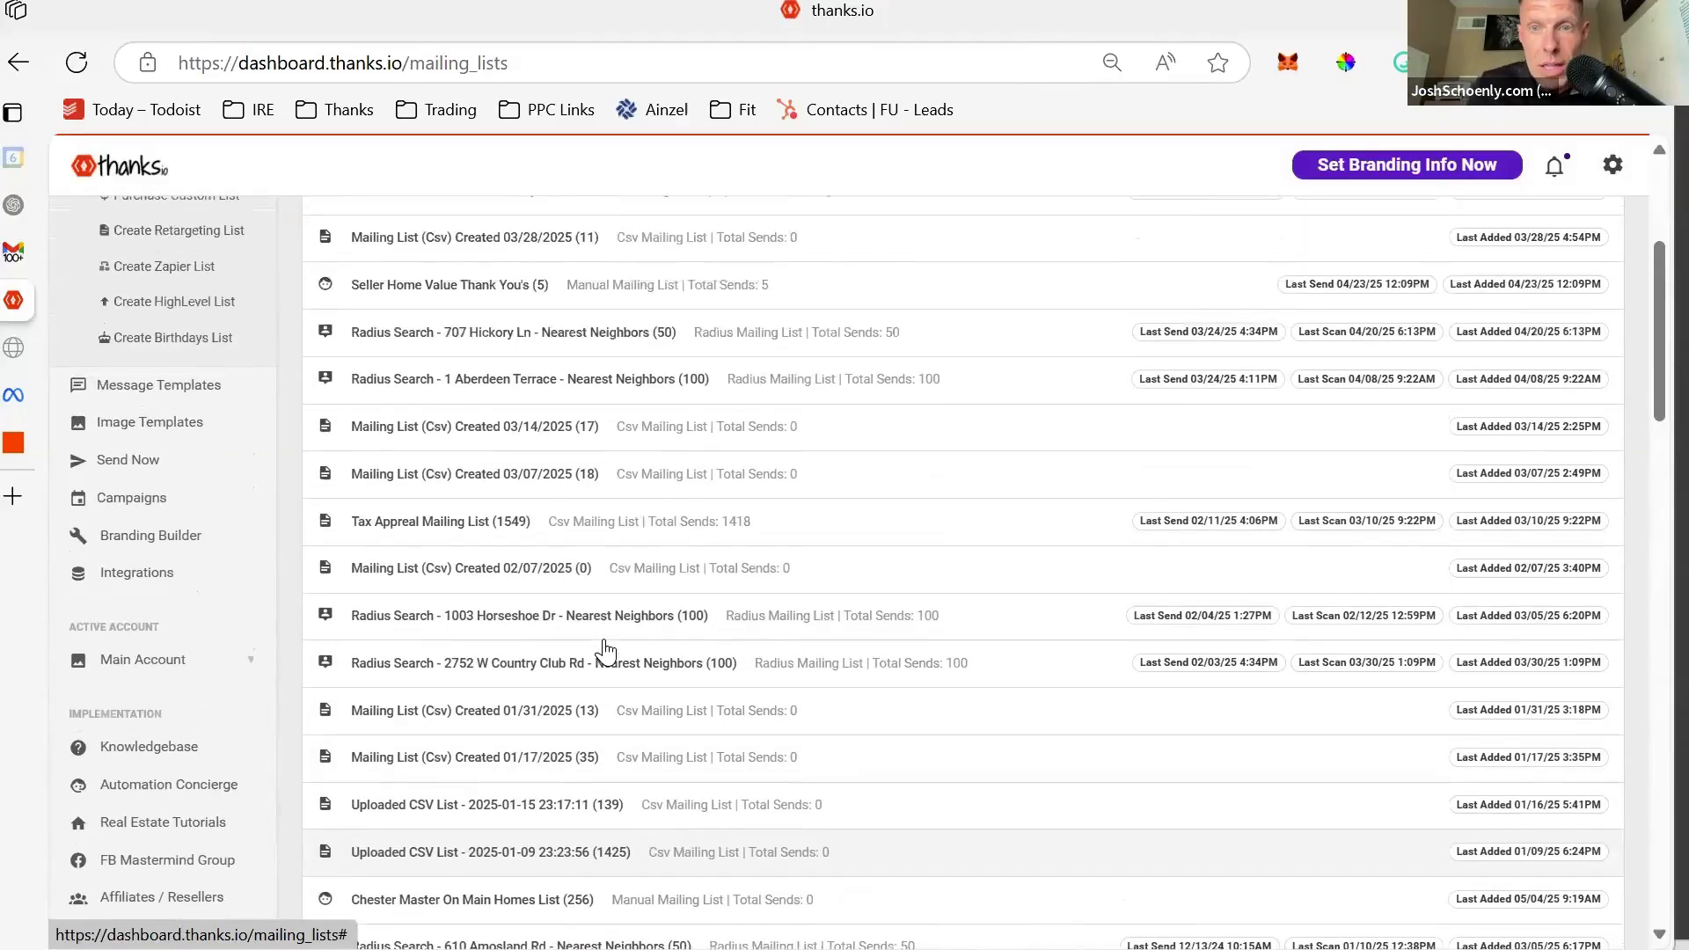
scroll(605, 651, "up", 1)
scroll(605, 651, "down", 5)
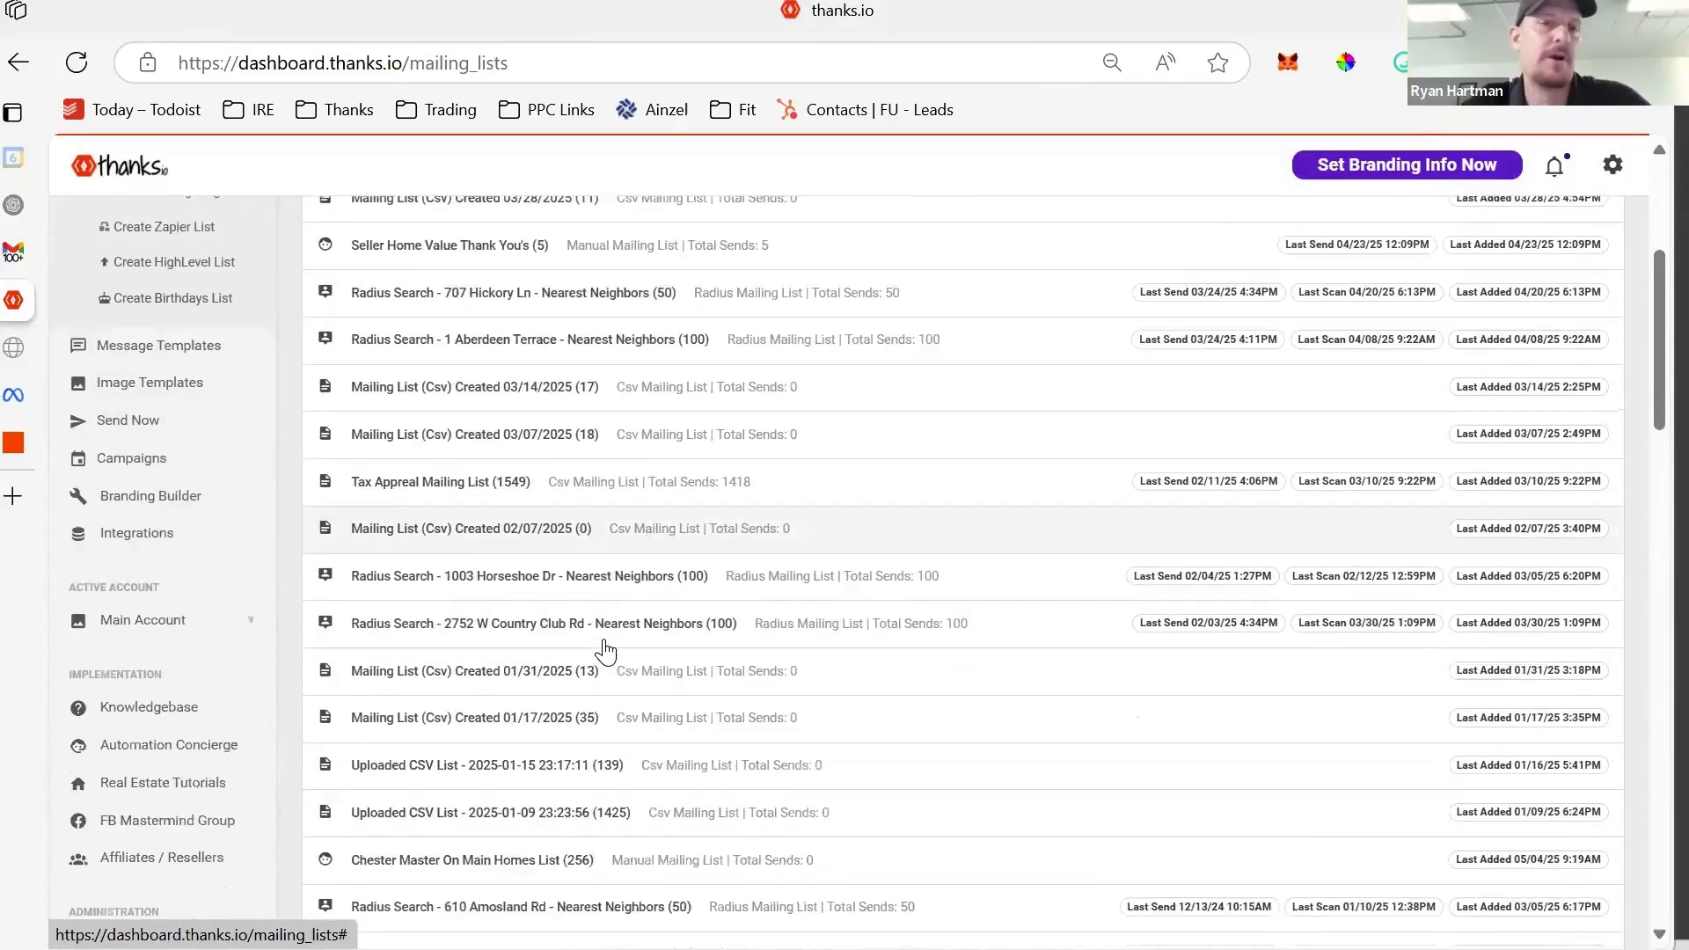
scroll(606, 650, "down", 6)
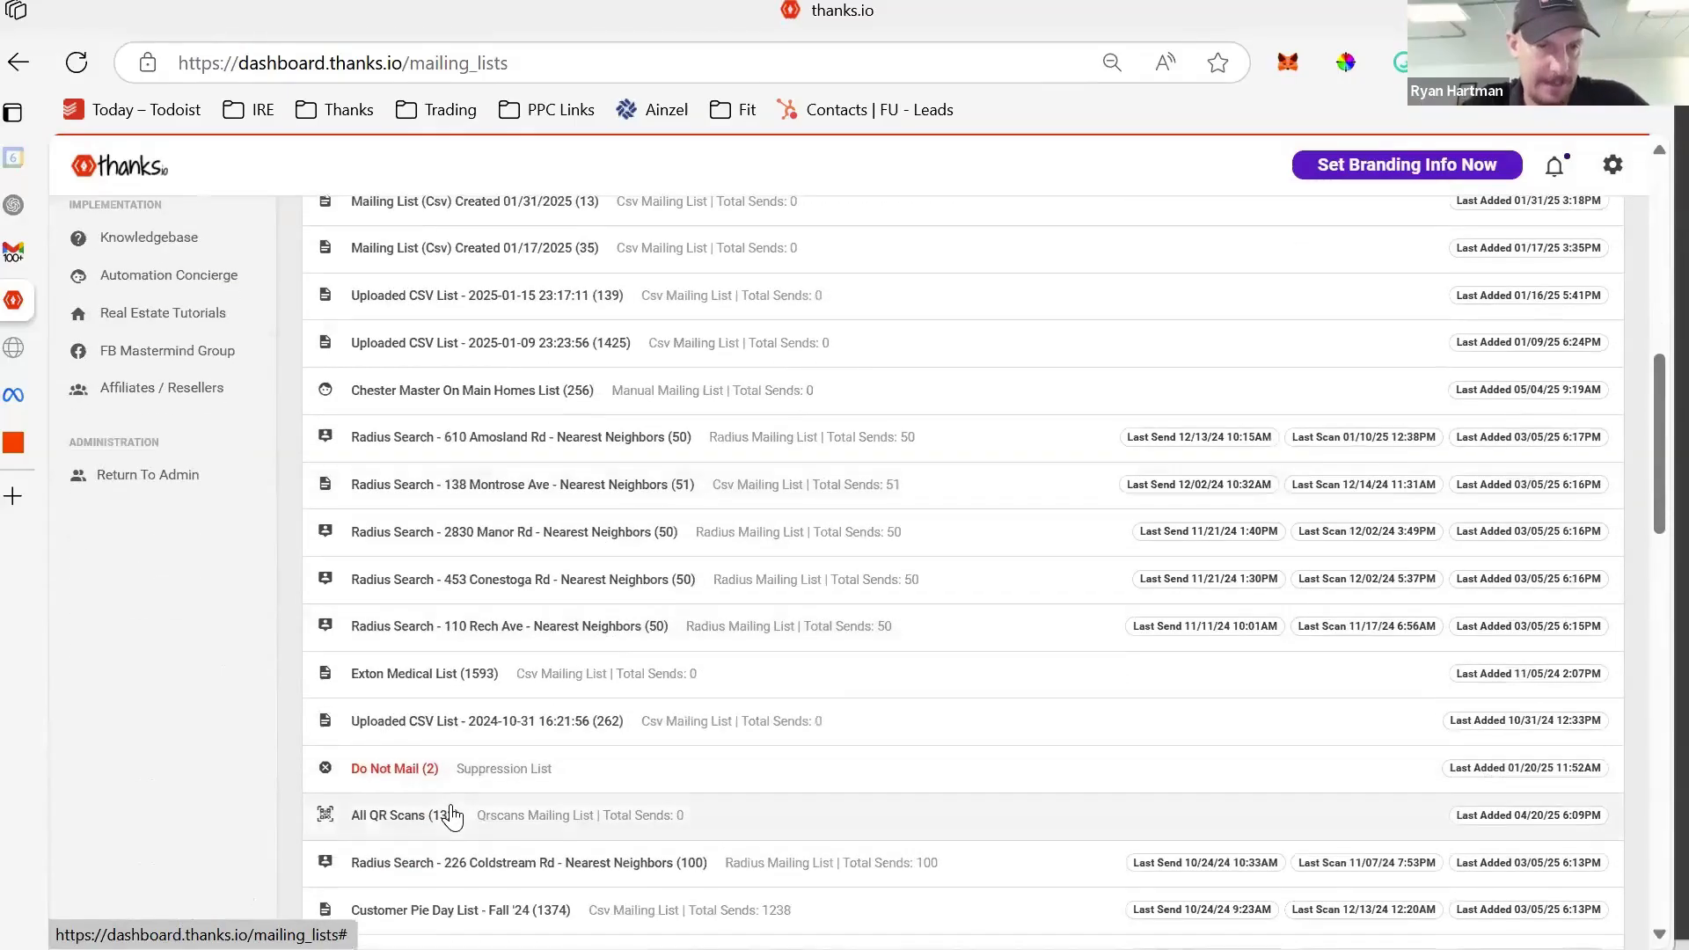
- Open the All QR Scans list and highlight its description and details
left_click(451, 815)
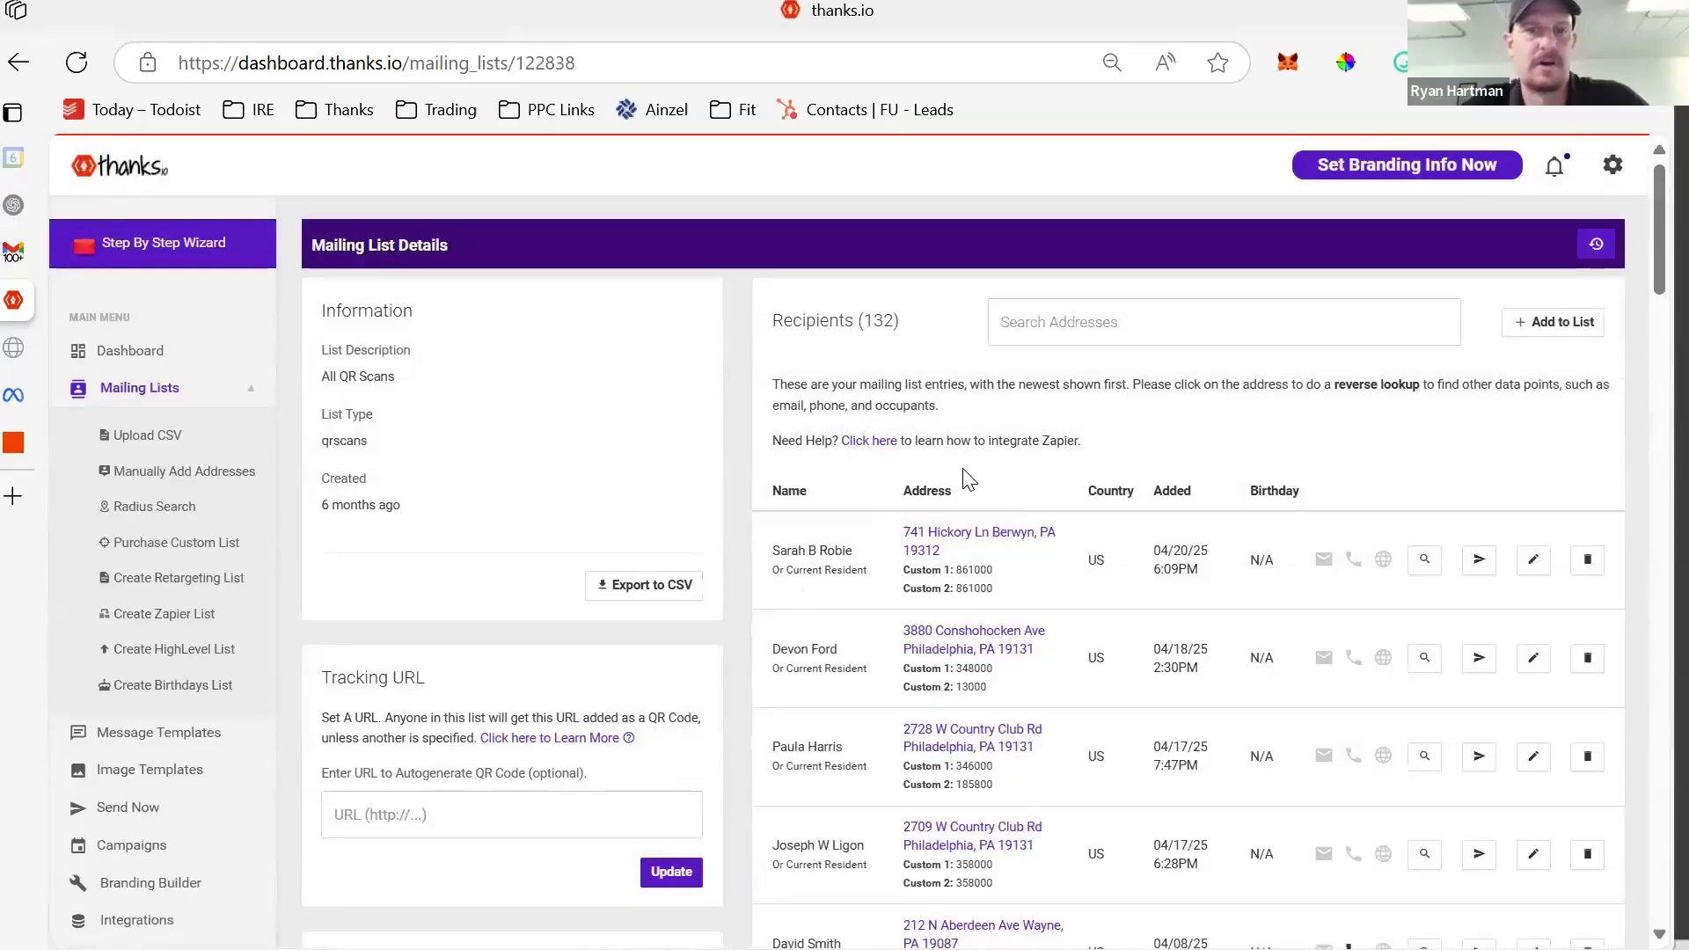
scroll(967, 479, "down", 2)
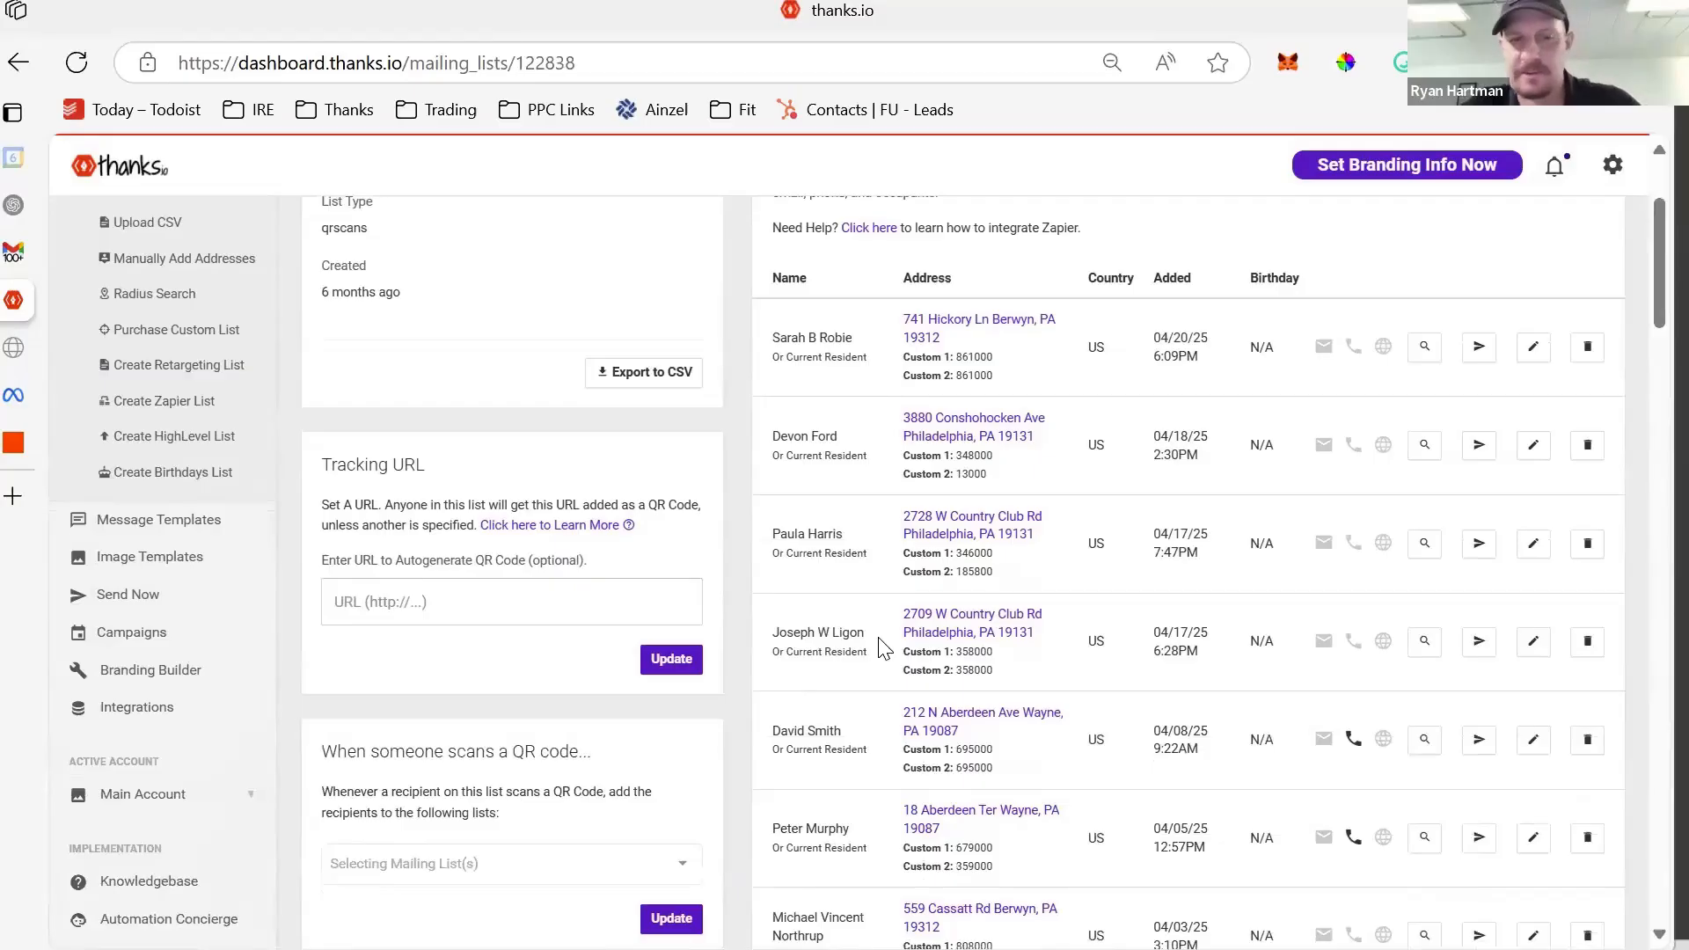
scroll(1037, 361, "up", 2)
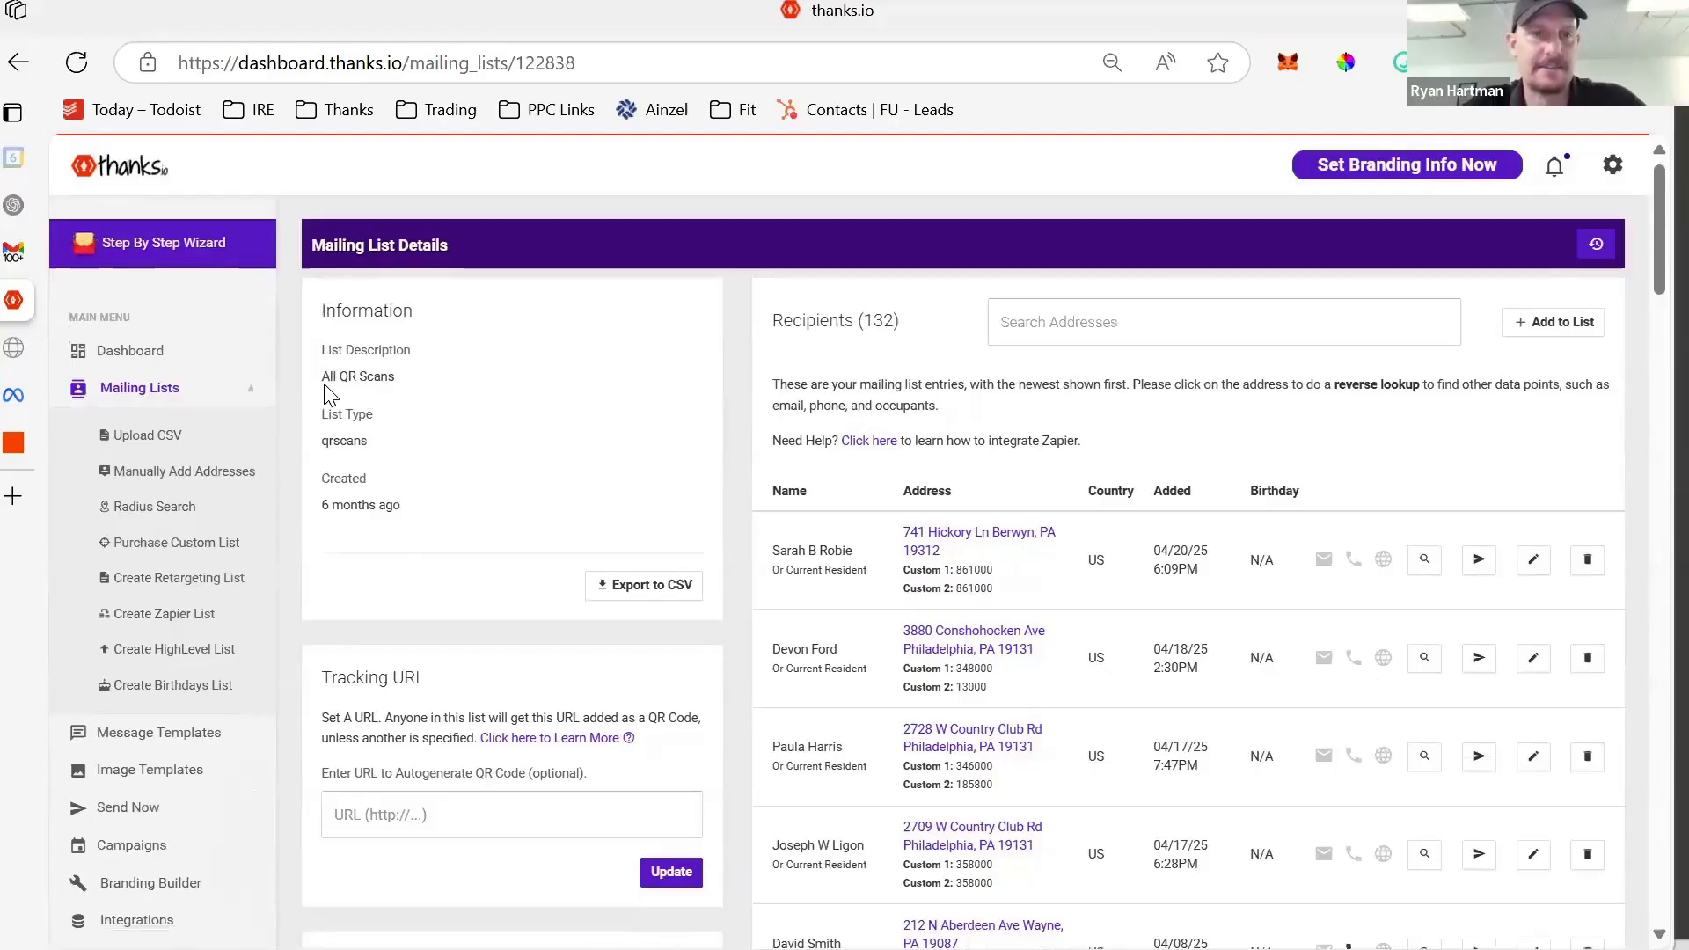
triple_click(466, 378)
left_click_drag(613, 332, 908, 332)
left_click(912, 331)
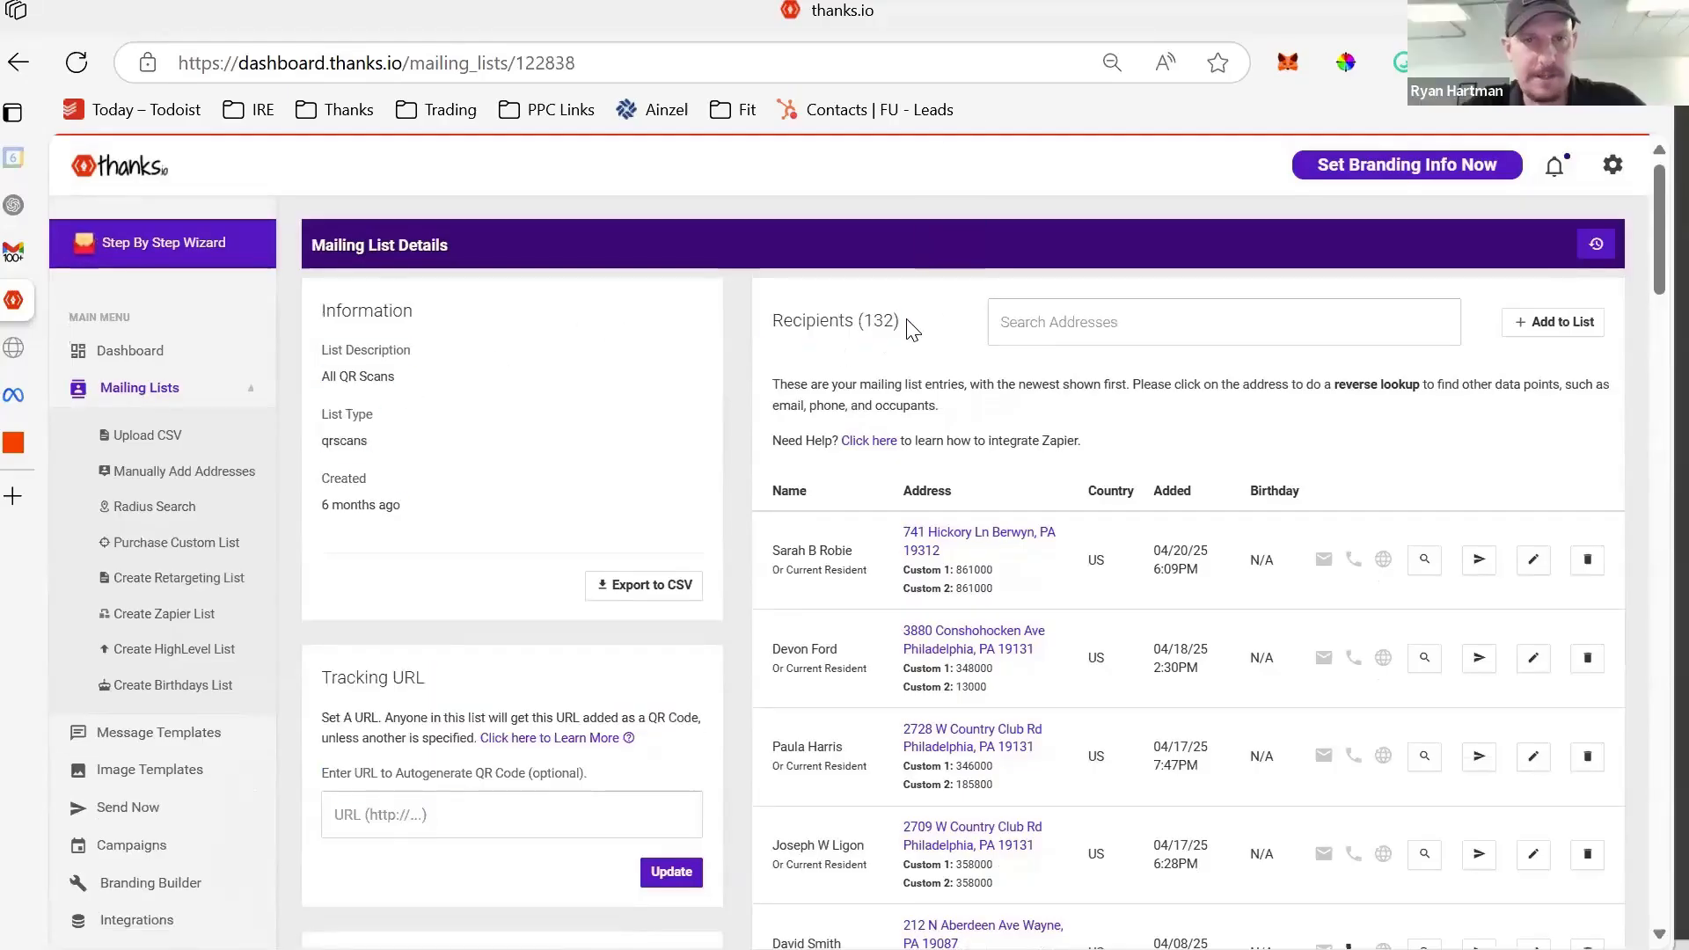
- Highlight the 132 recipient count and scroll through the recipient entries
triple_click(778, 320)
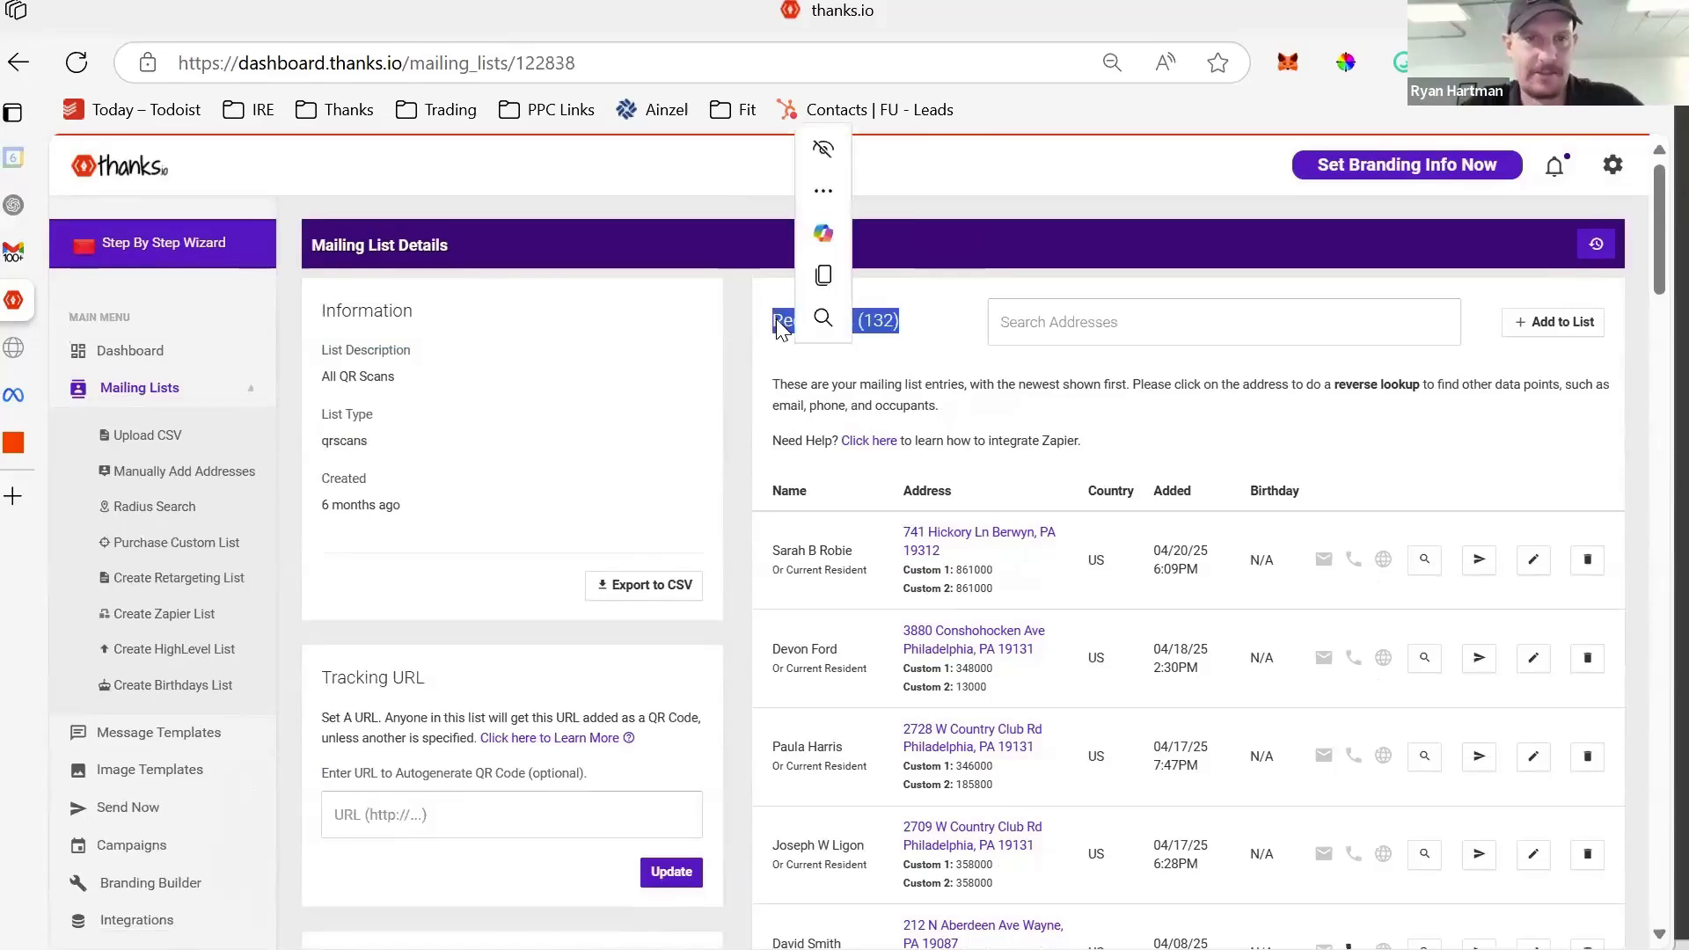
scroll(871, 554, "down", 2)
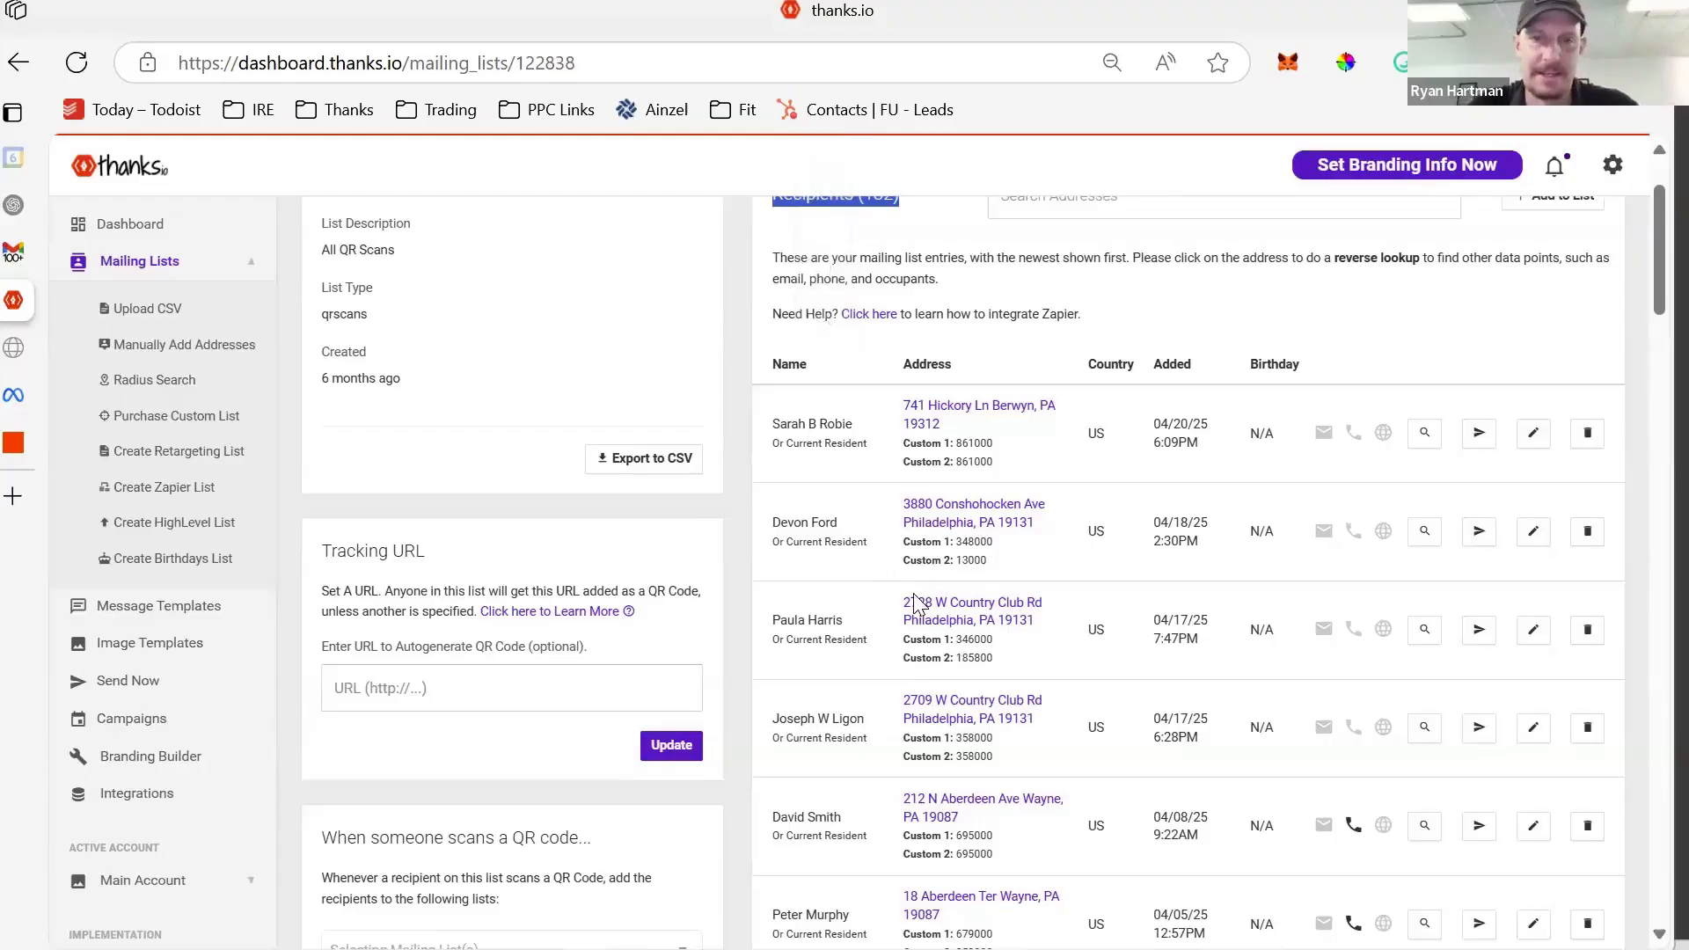
scroll(1061, 670, "down", 5)
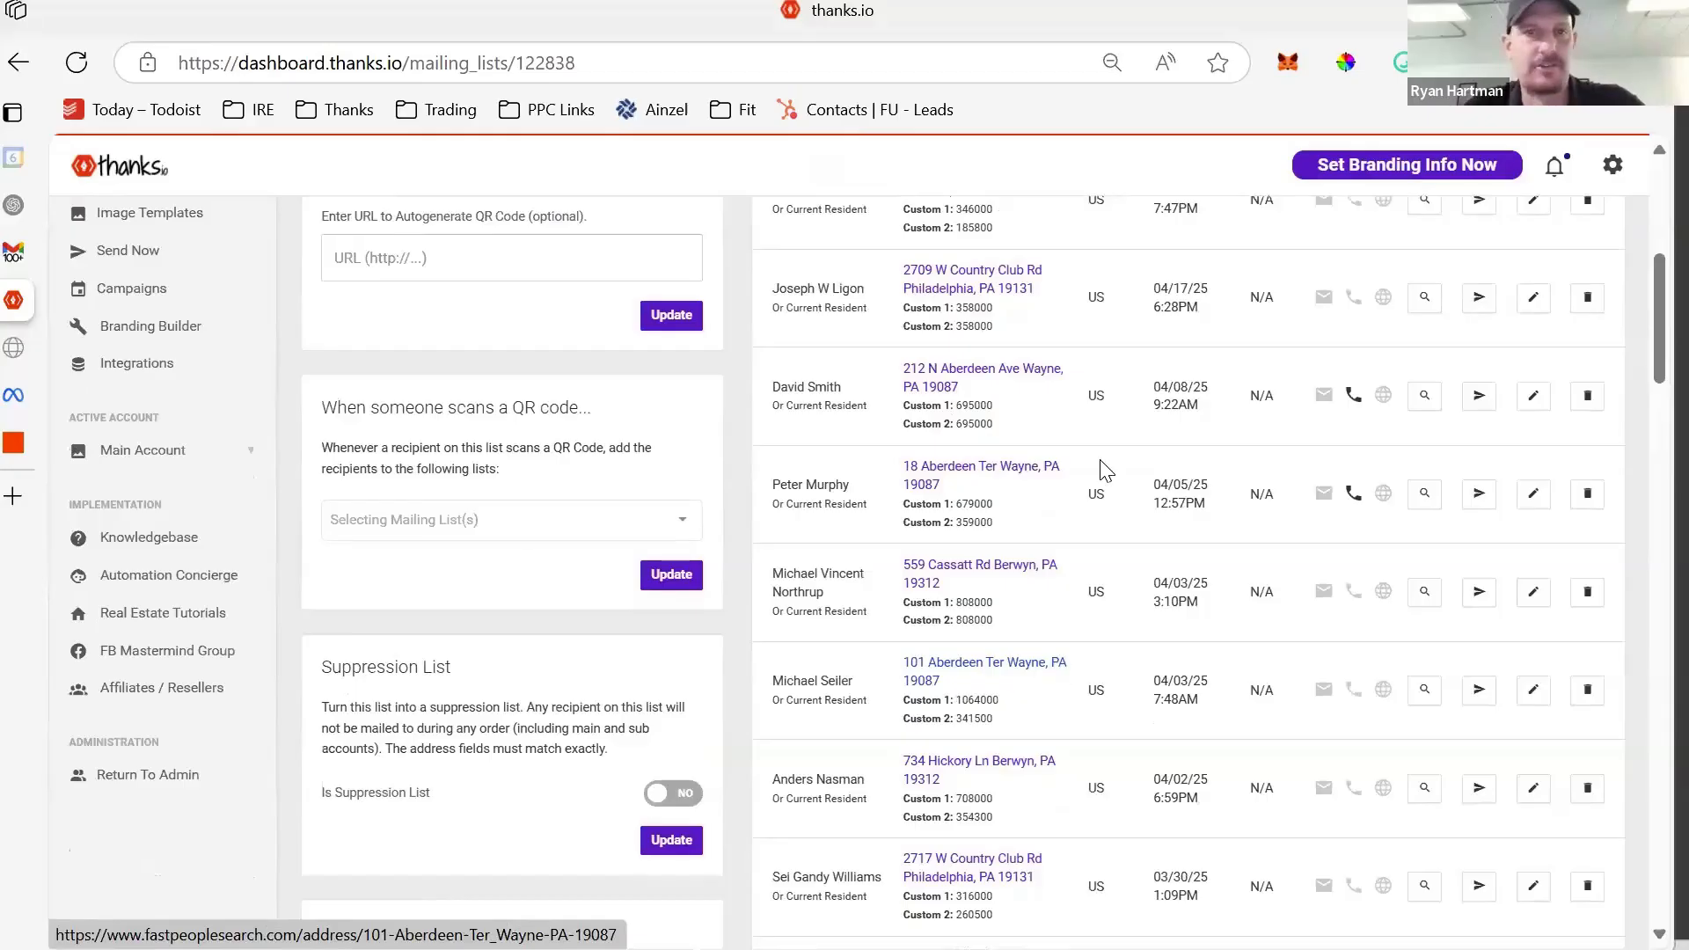
scroll(454, 183, "up", 5)
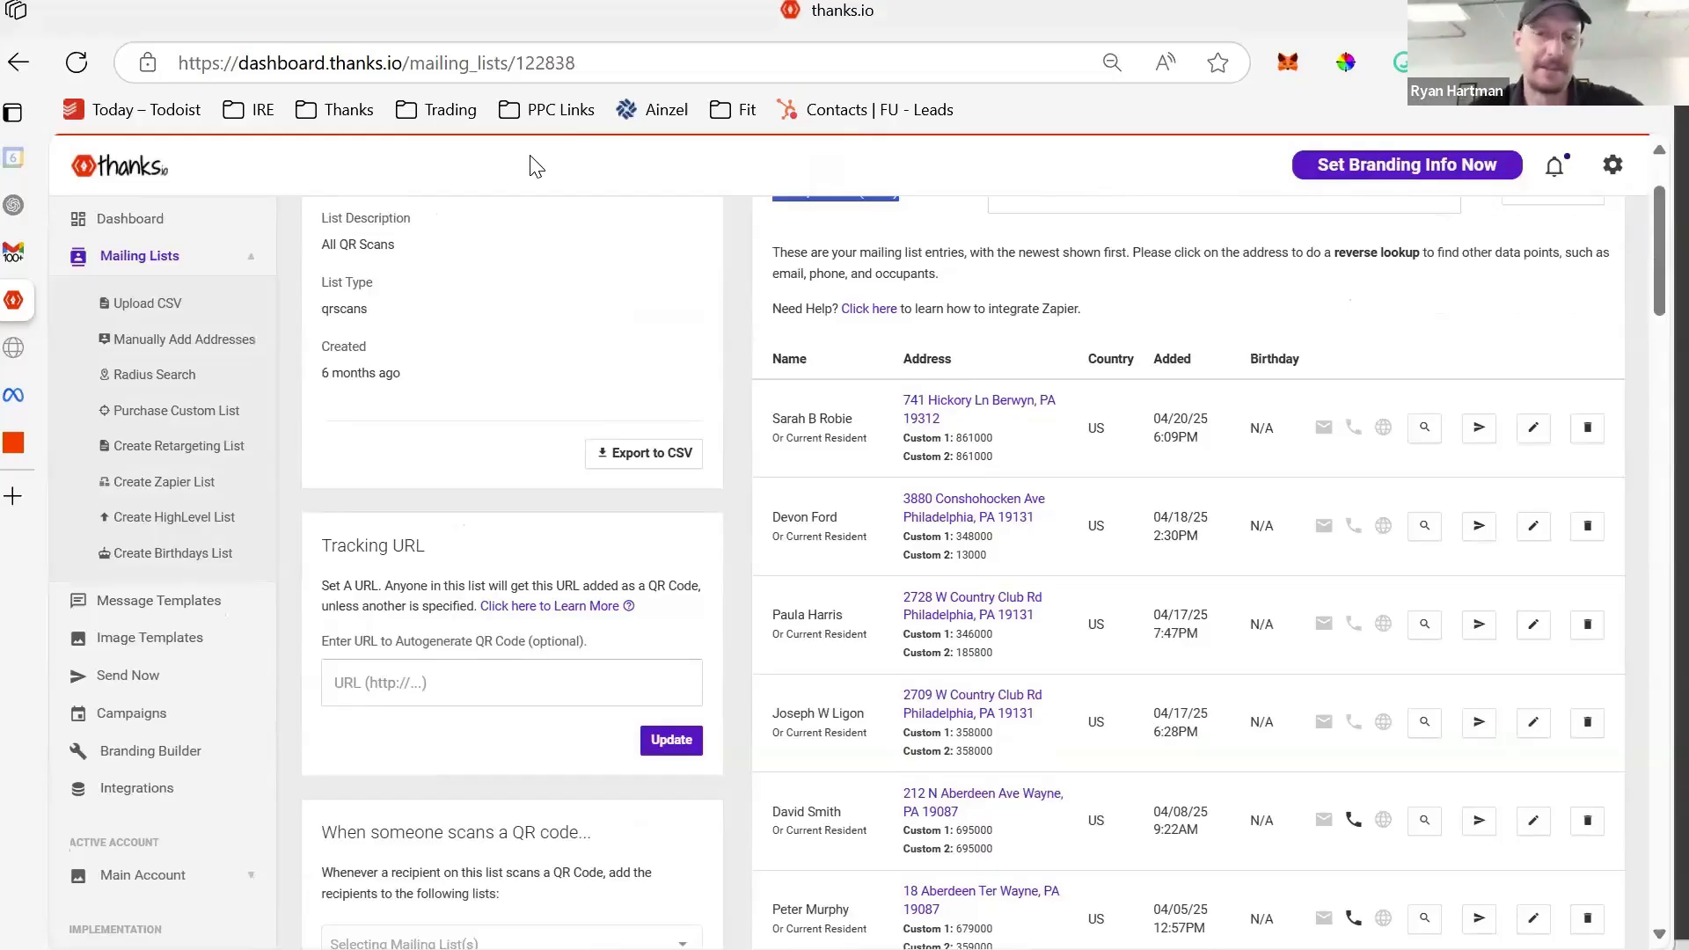
scroll(510, 440, "up", 1)
scroll(510, 439, "down", 1)
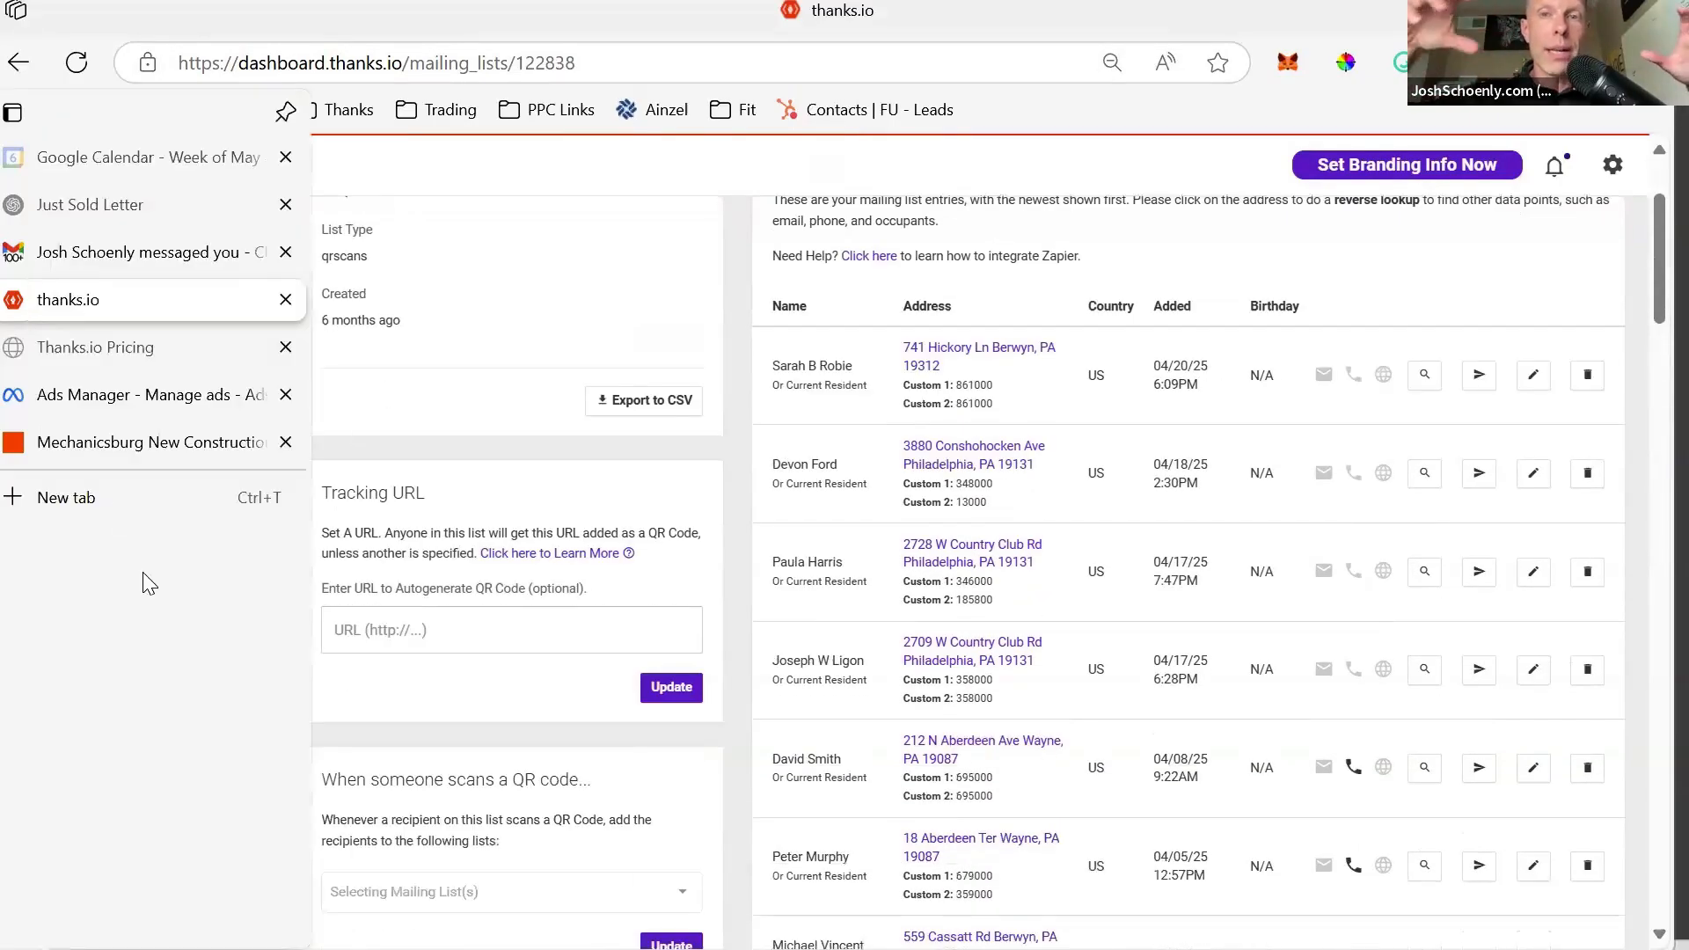
scroll(181, 697, "down", 5)
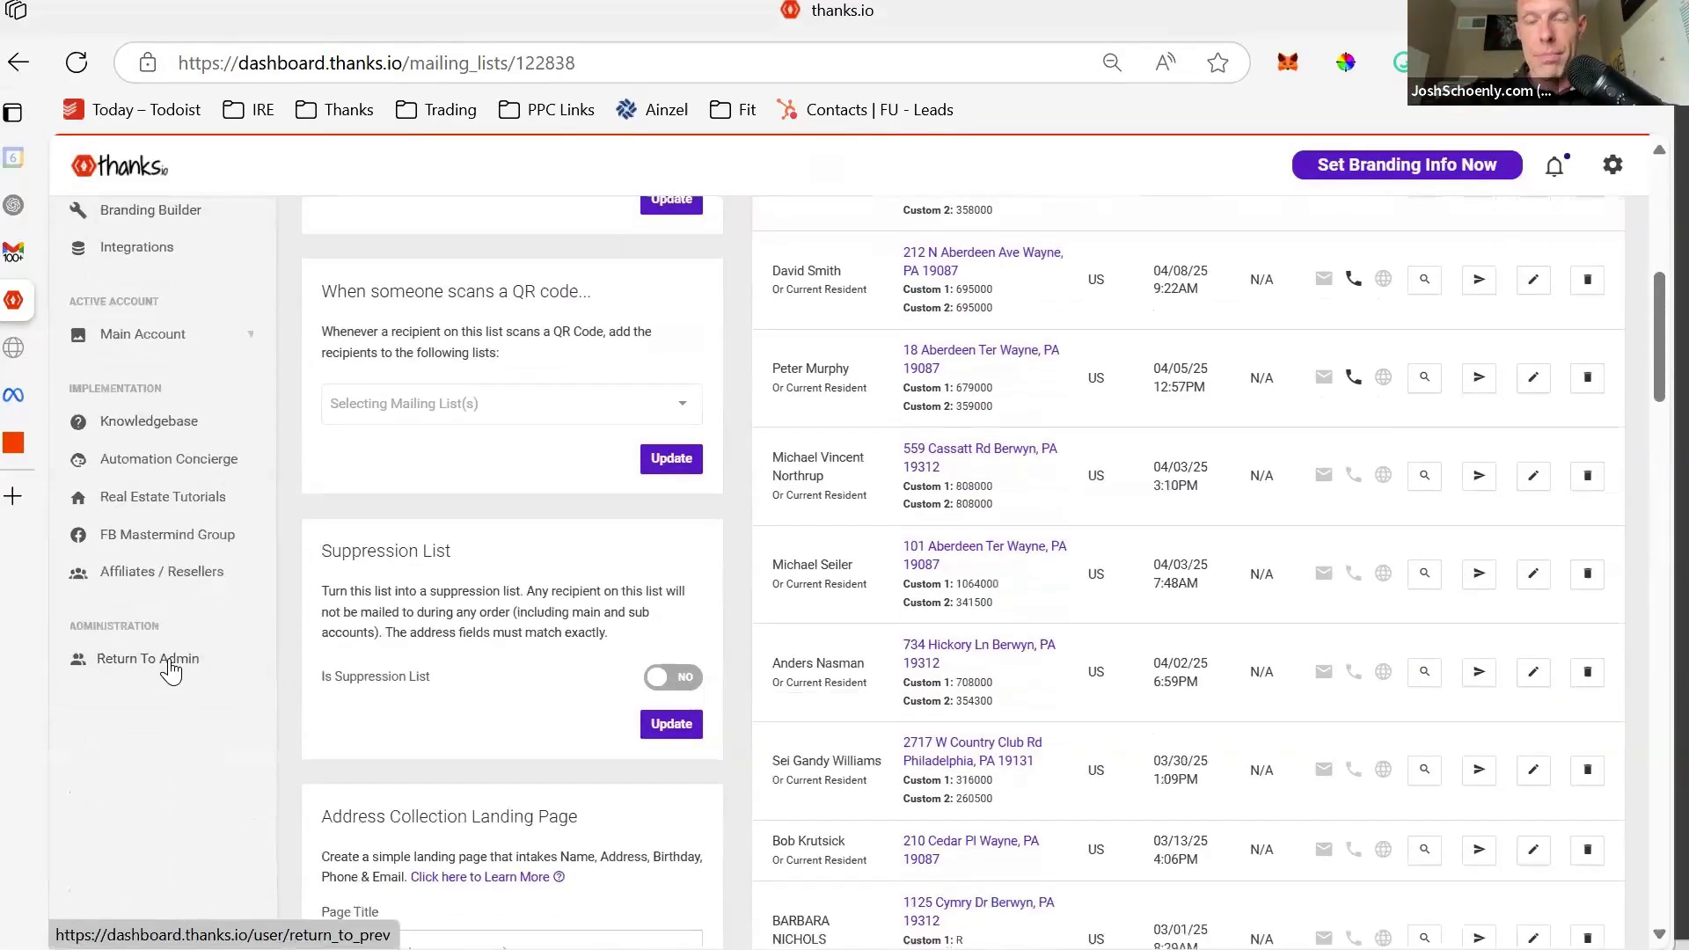
- Return to the admin account and log in as the user found by searching the users list
left_click(170, 670)
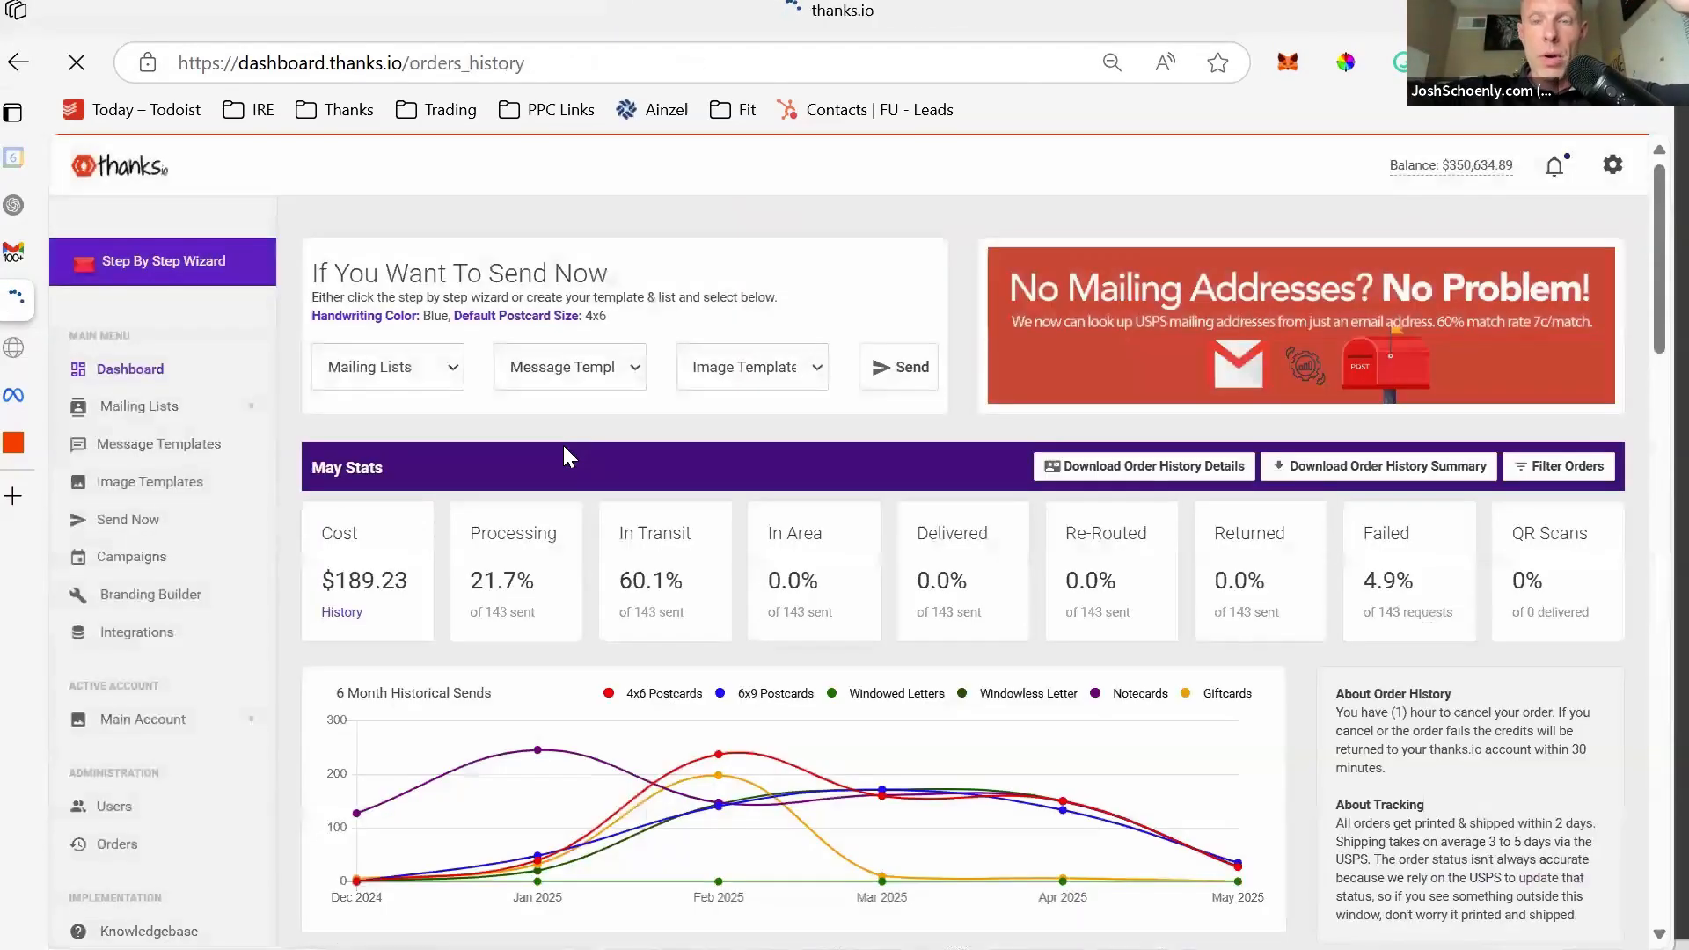
left_click(185, 807)
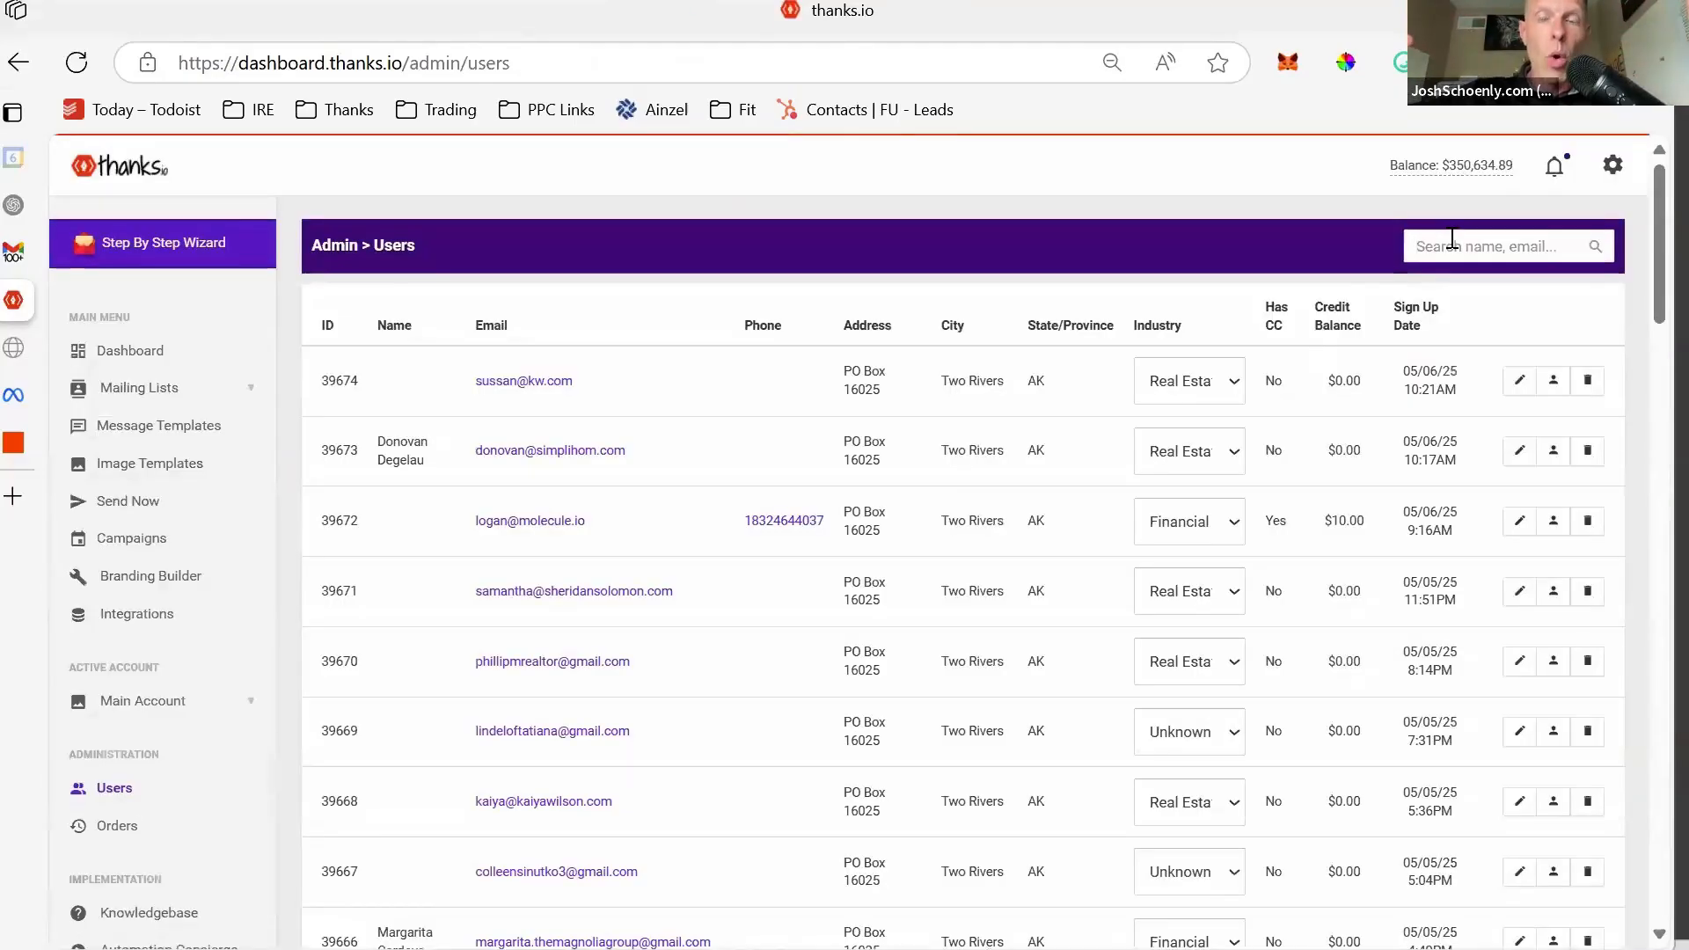
left_click(1453, 243)
type("schoenly")
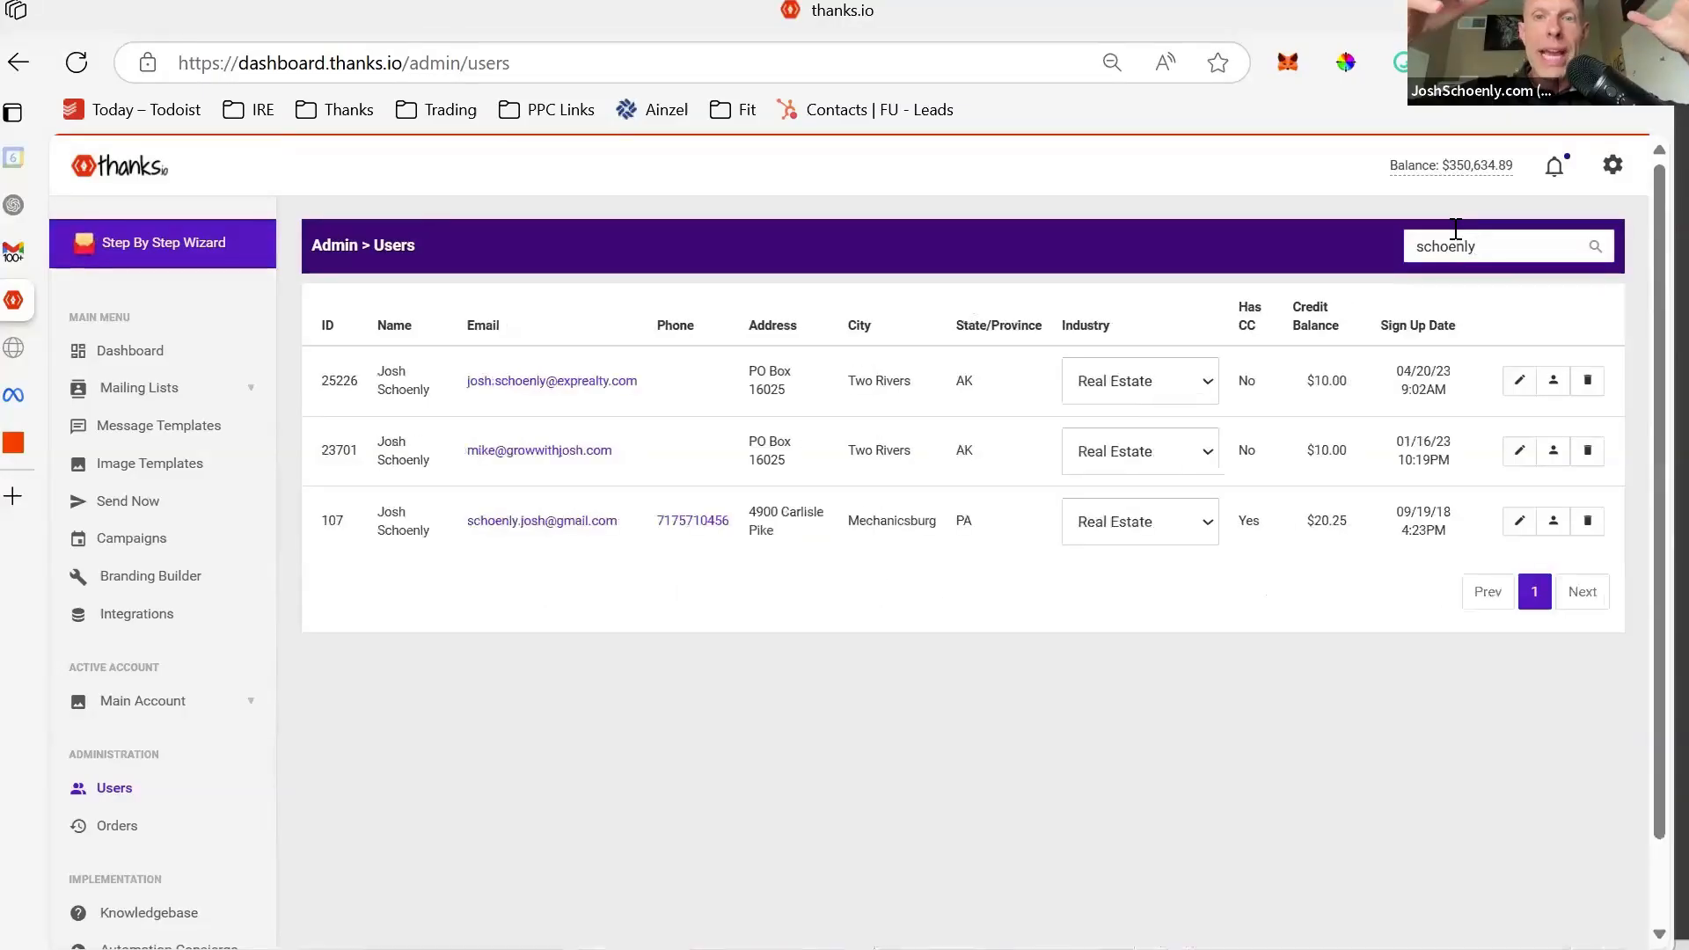
left_click(1555, 521)
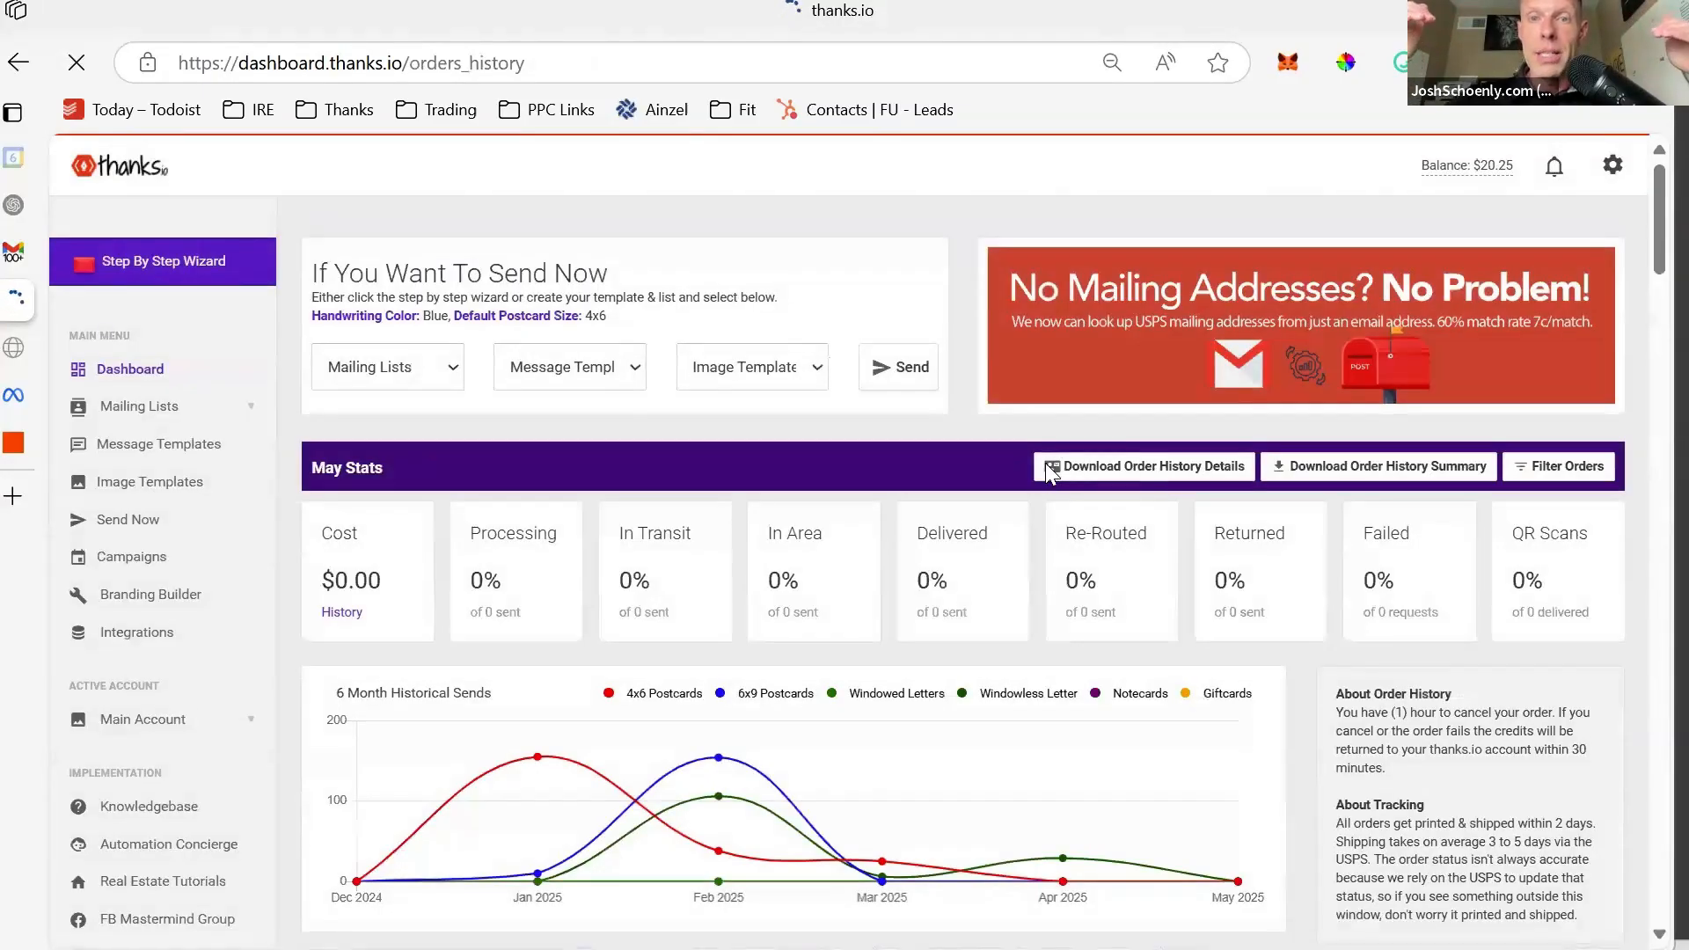
- Open the empty New Construction Funnel mailing list, then go back to Zapier
scroll(1046, 471, "down", 6)
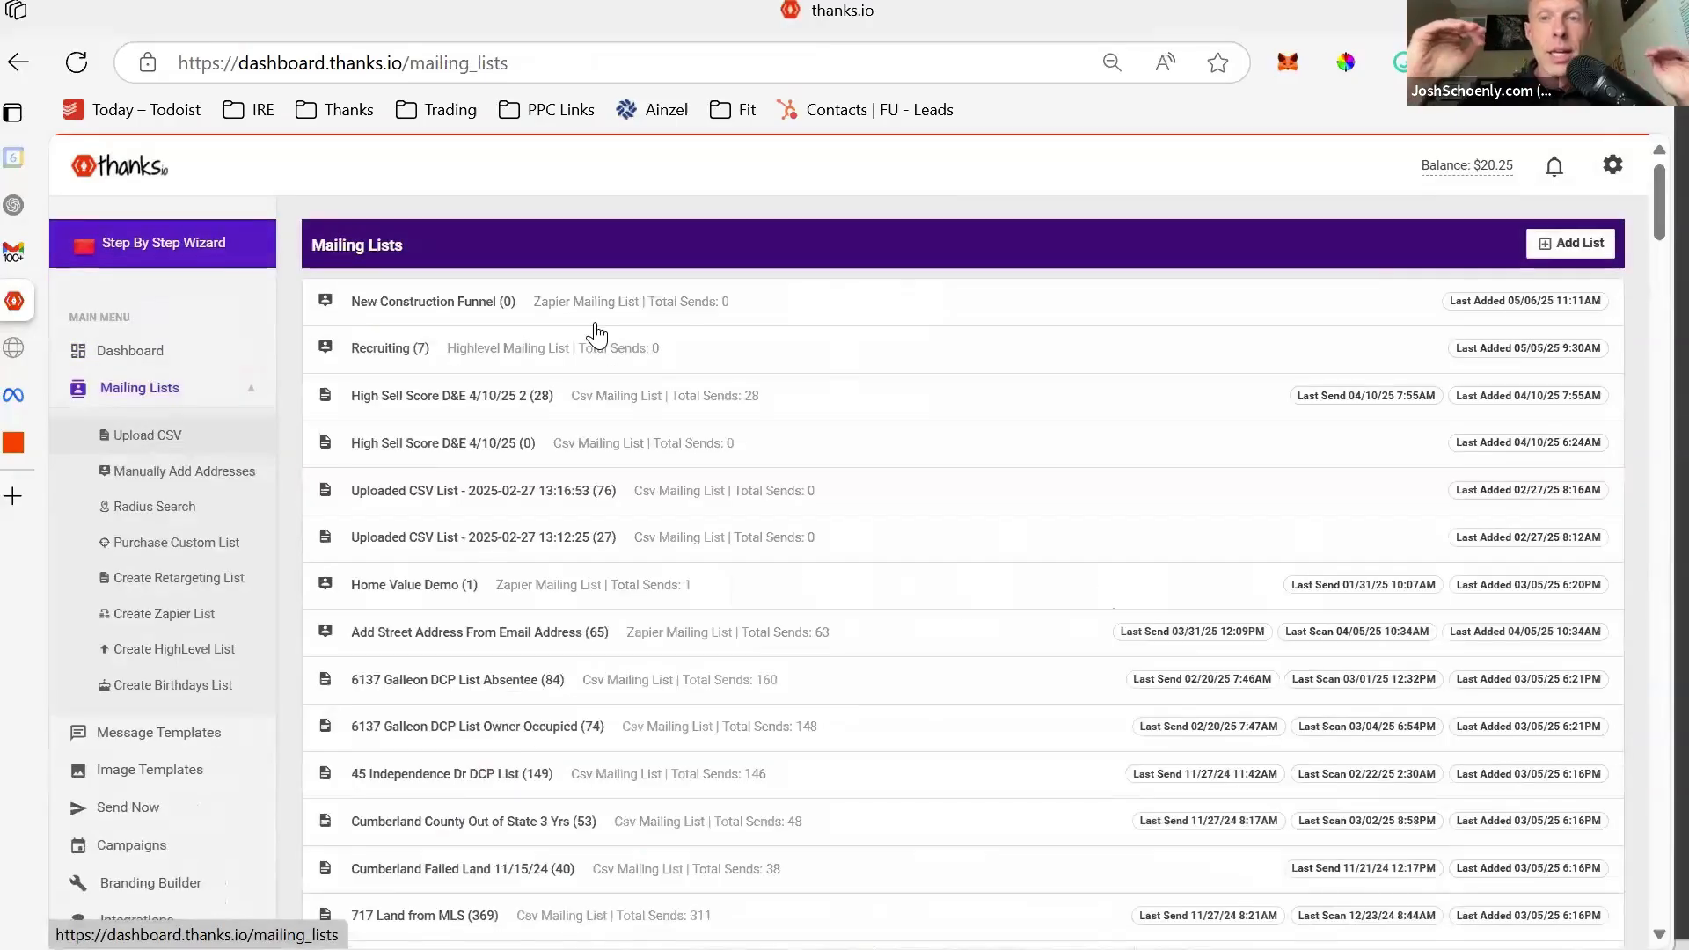
left_click(594, 309)
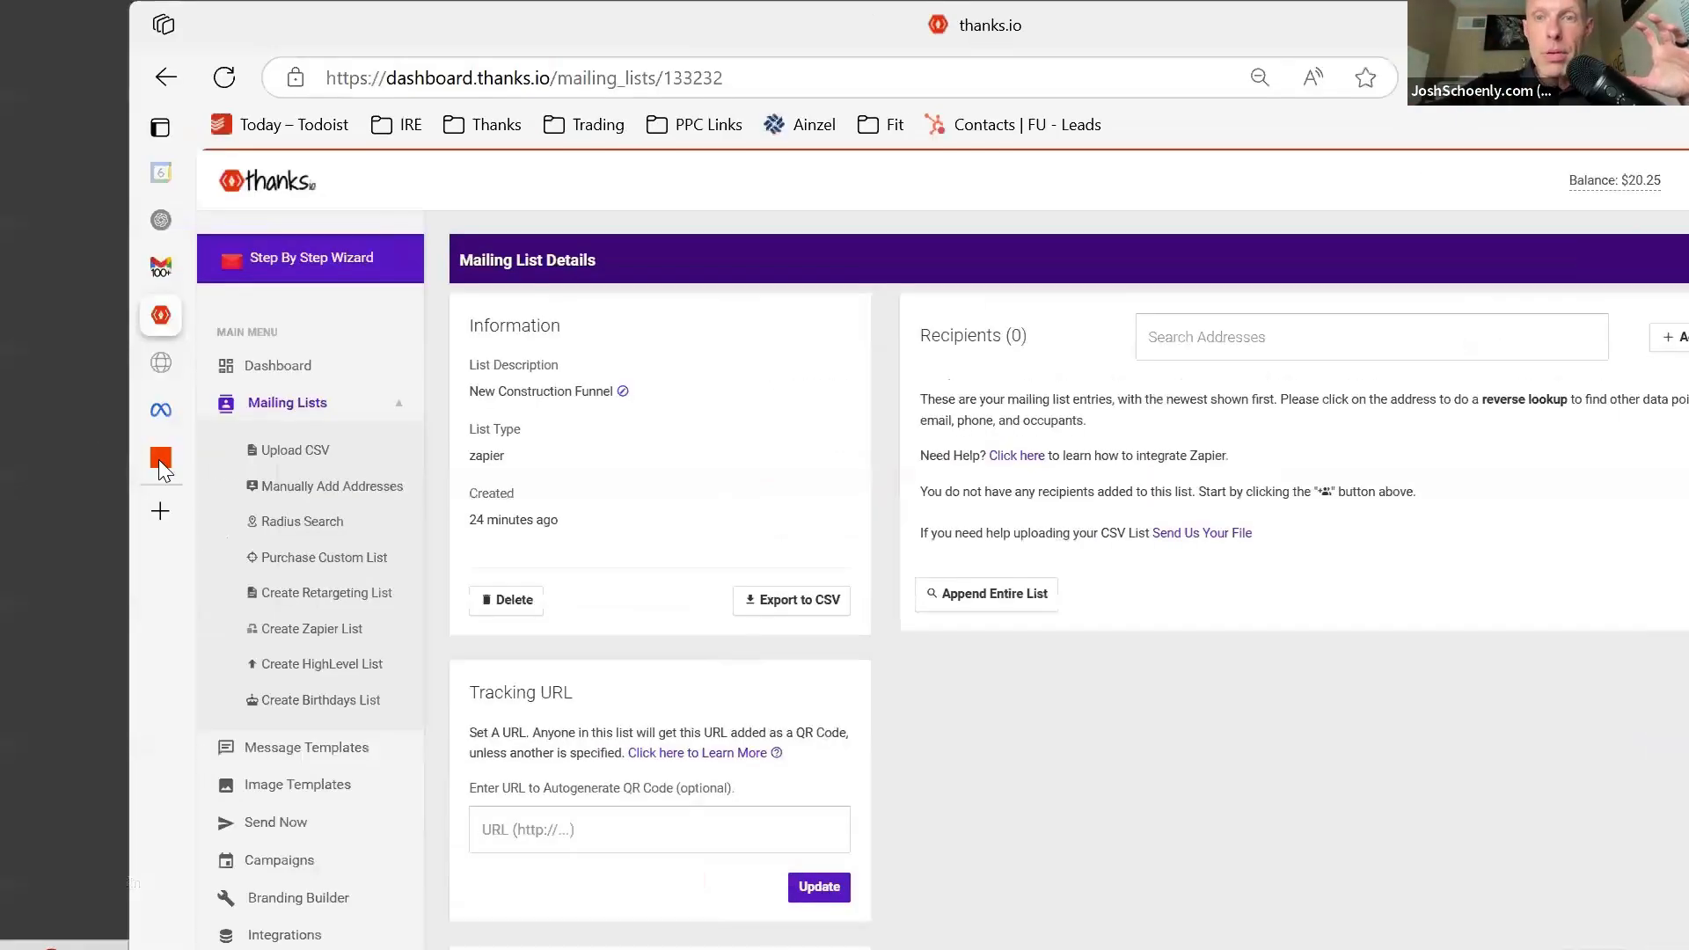
left_click(13, 444)
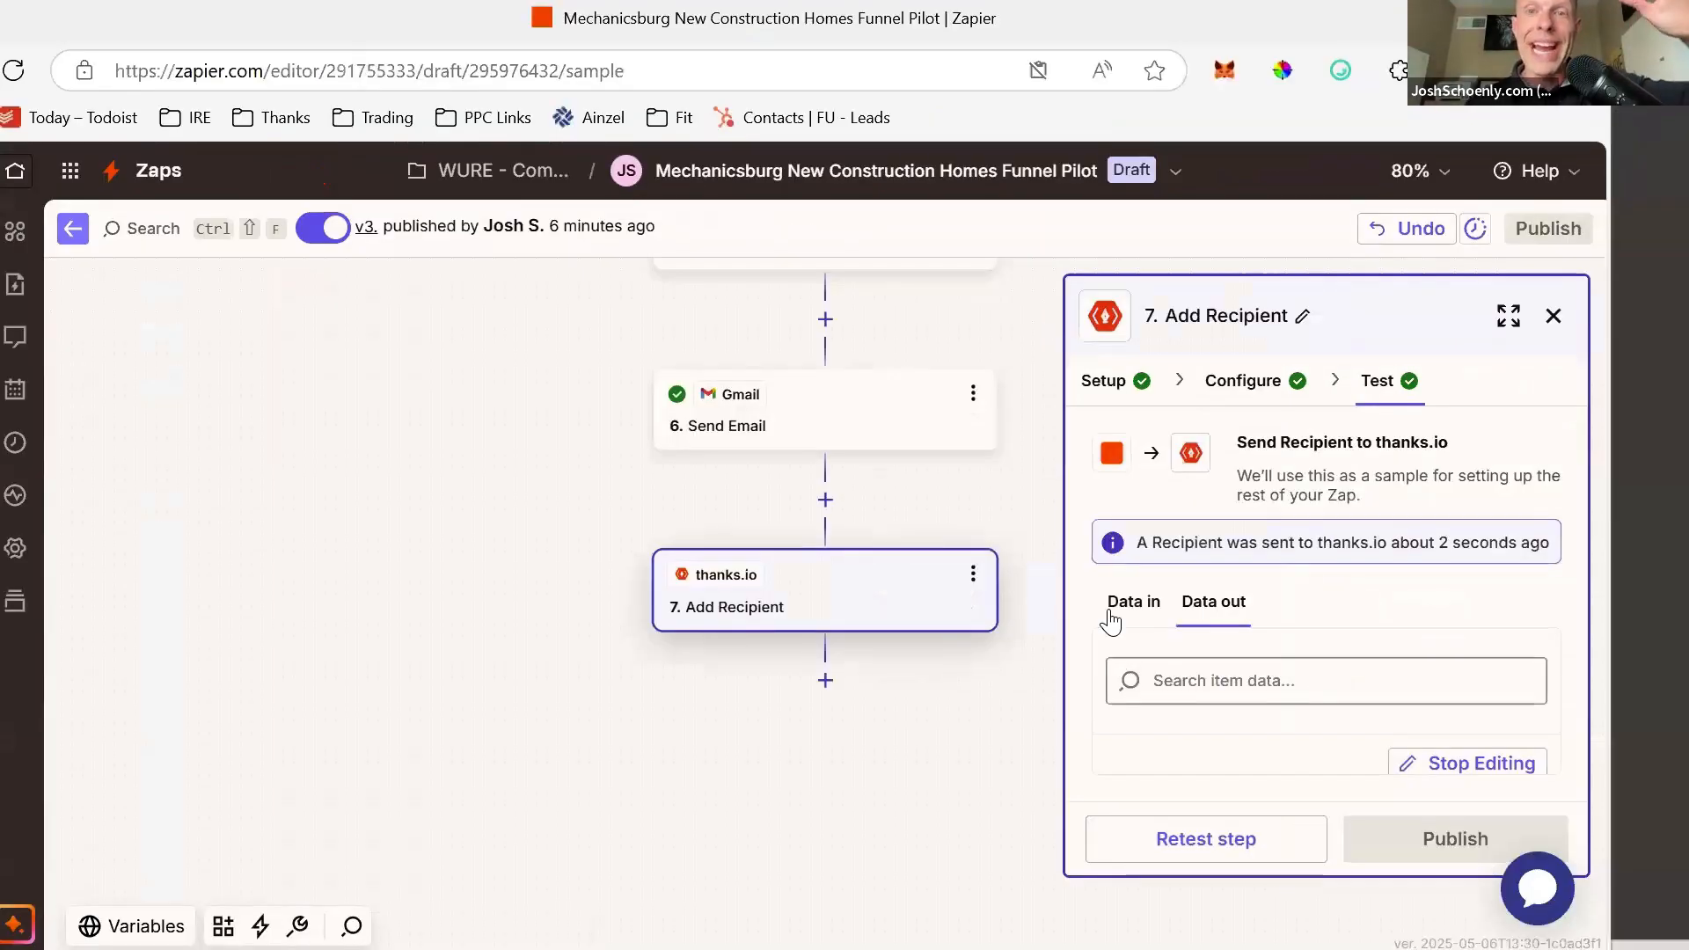
- Review the data sent by Add Recipient, then reopen the step's field configuration
left_click(1327, 618)
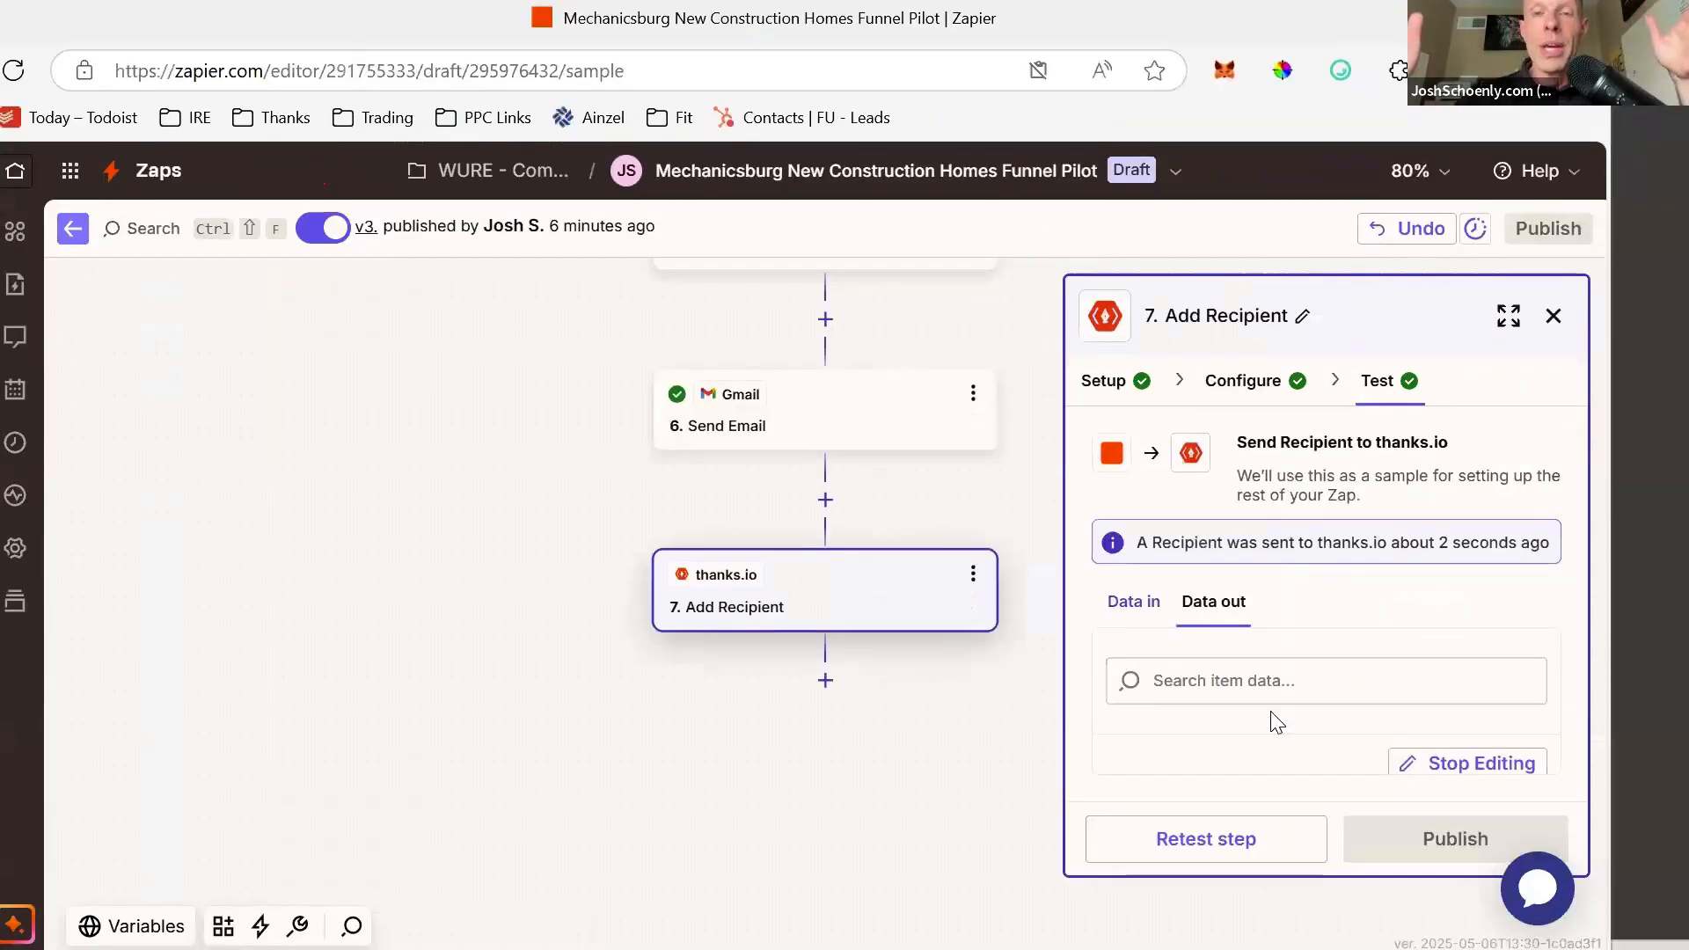
scroll(1276, 704, "down", 3)
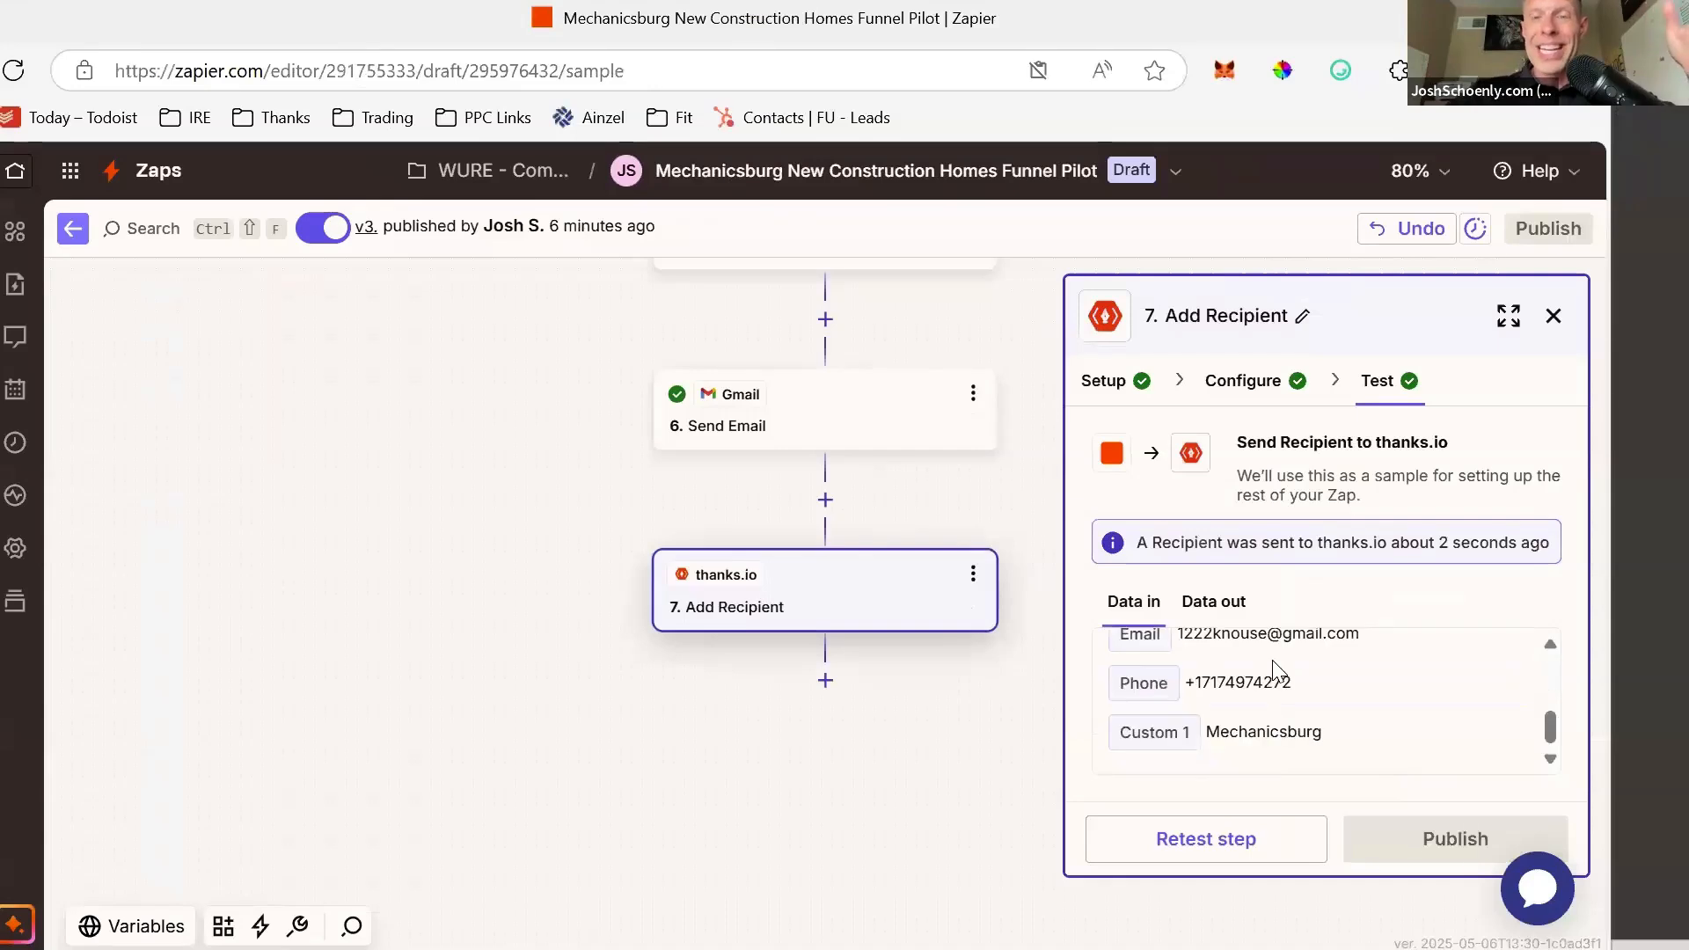
left_click(1554, 316)
left_click(850, 603)
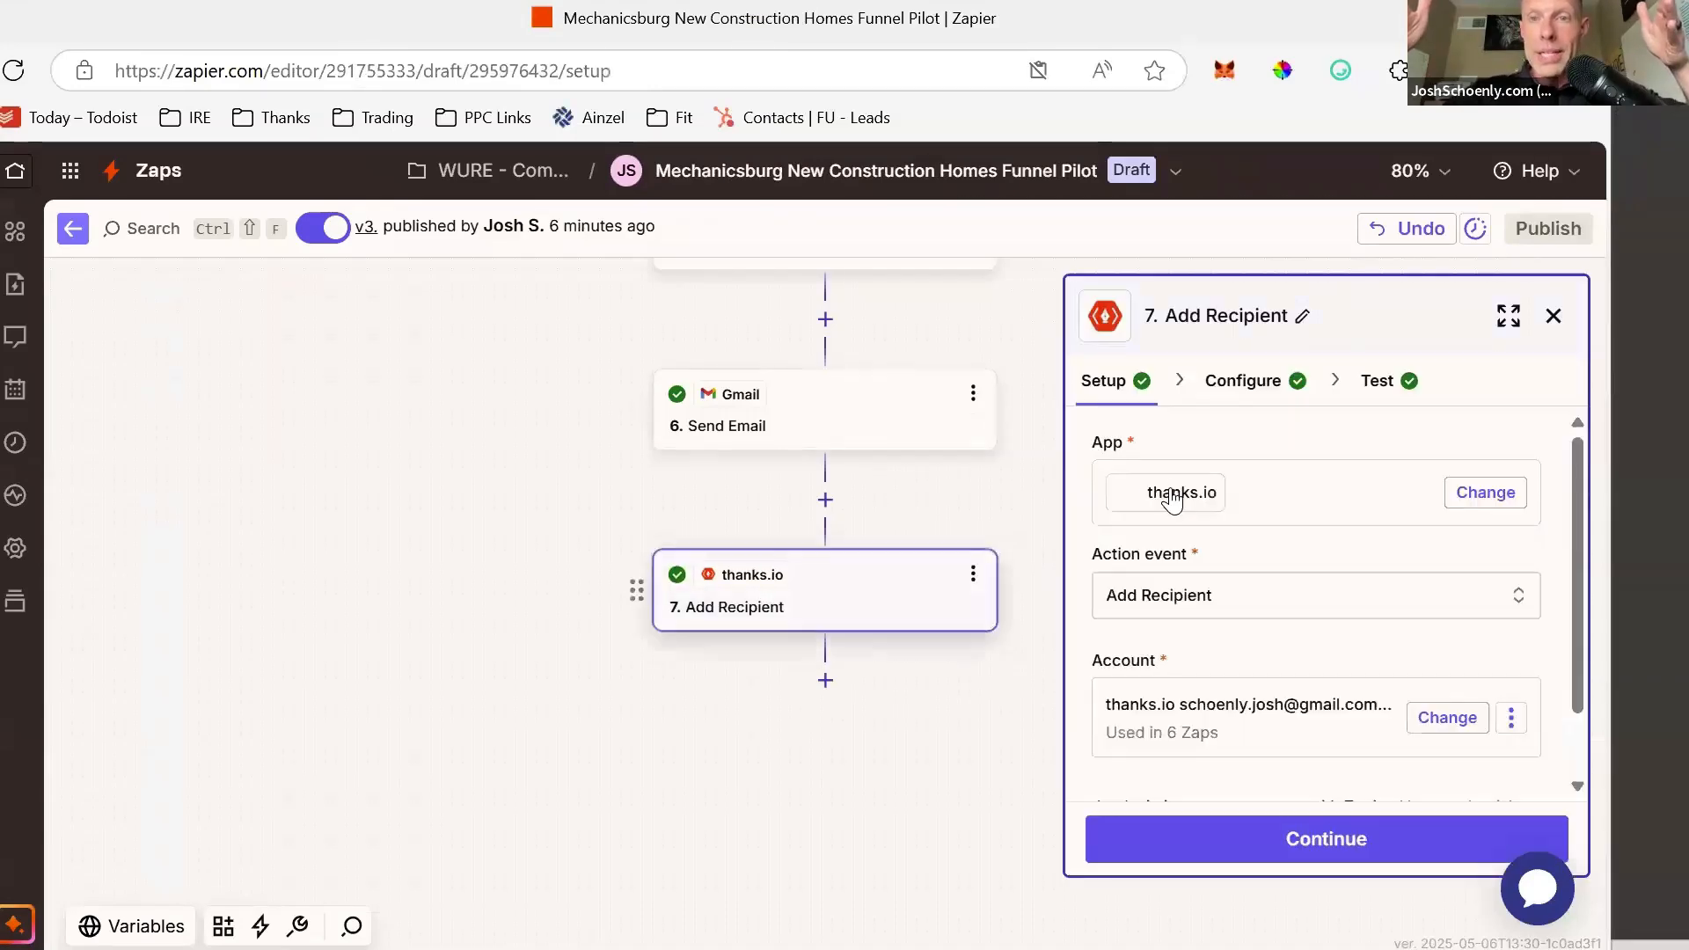
left_click(1251, 387)
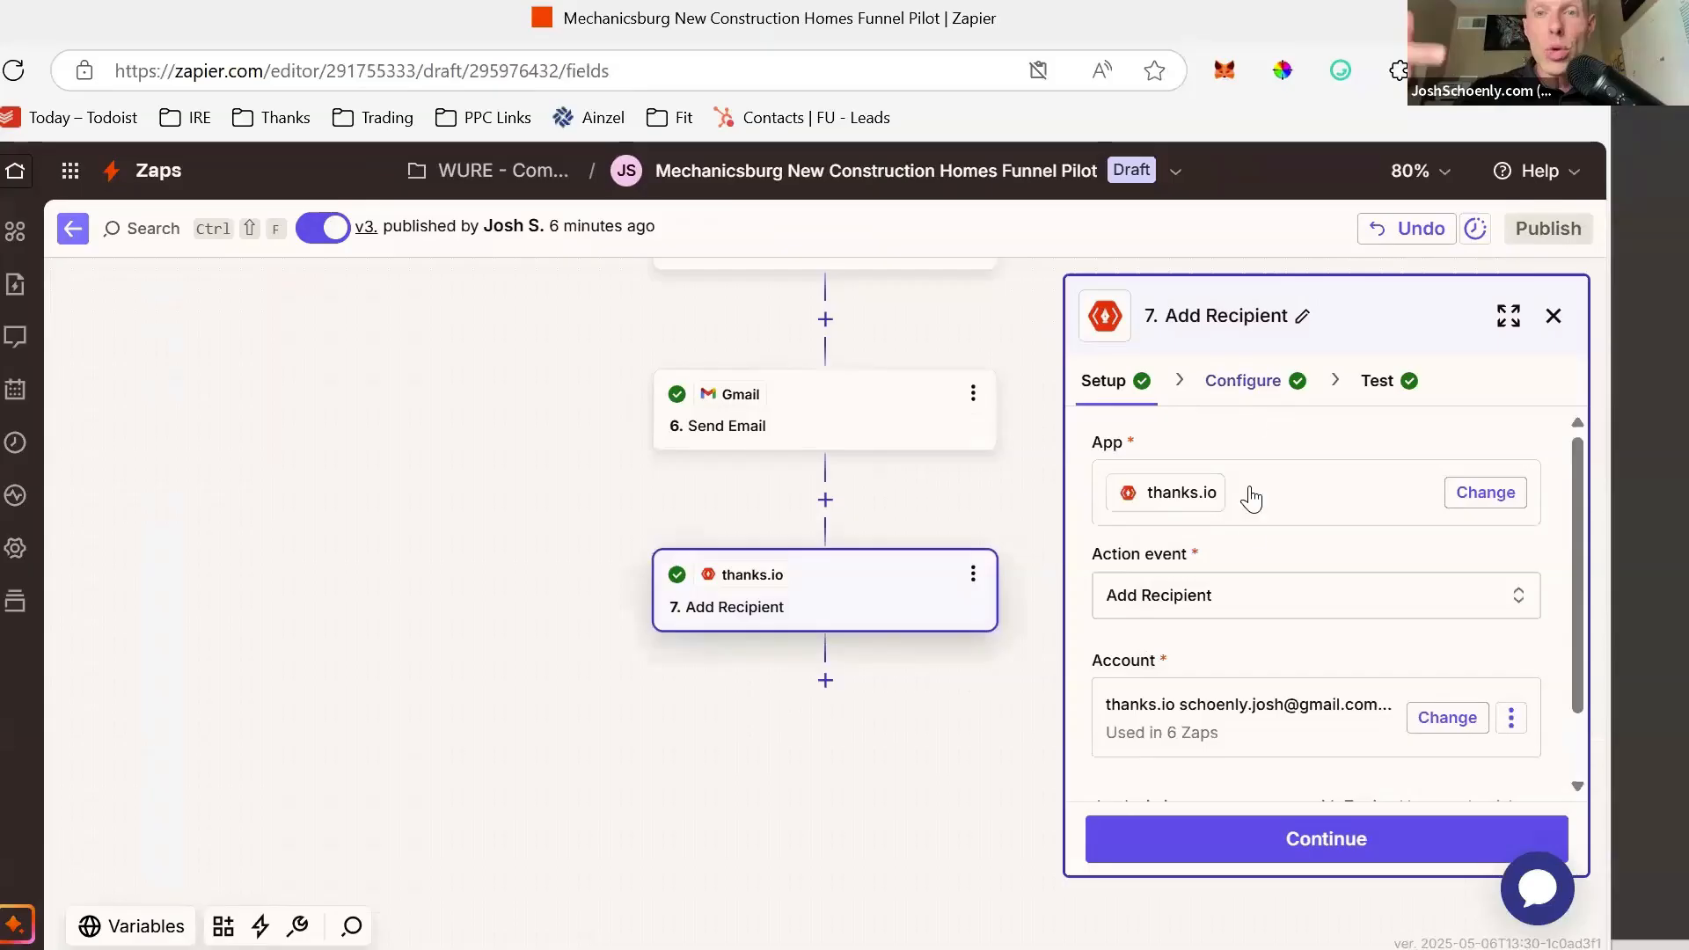
scroll(1248, 546, "down", 3)
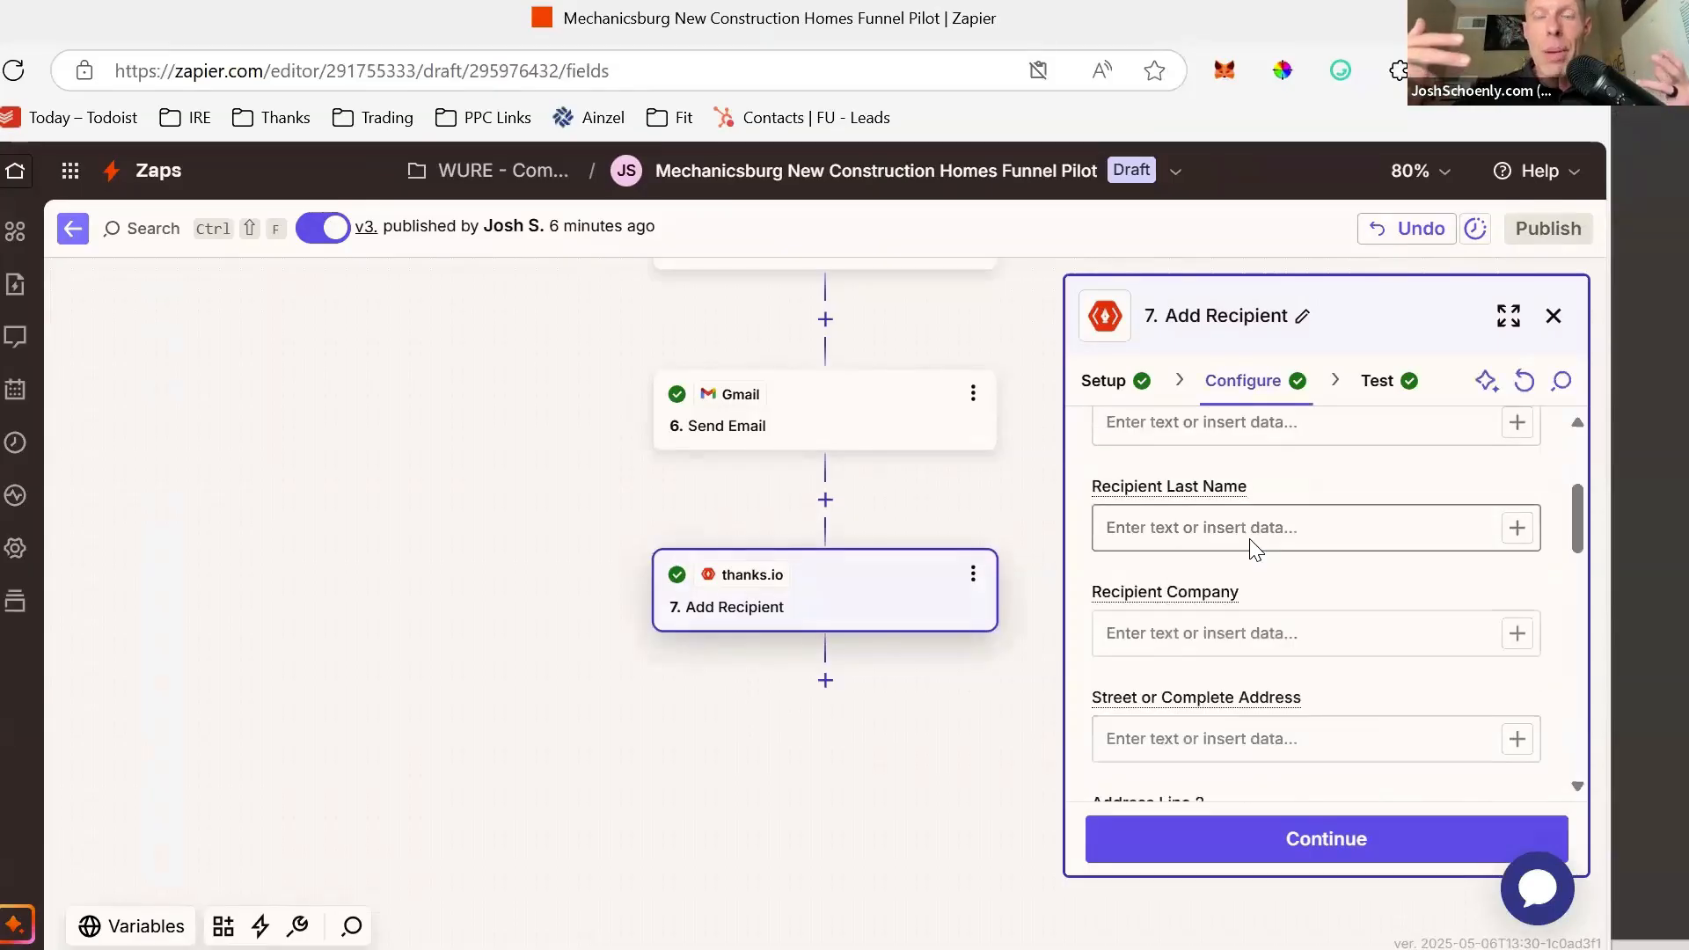
scroll(1417, 545, "up", 2)
- Replace the mapped Full Name with a typed recipient first and last name
left_click(1430, 496)
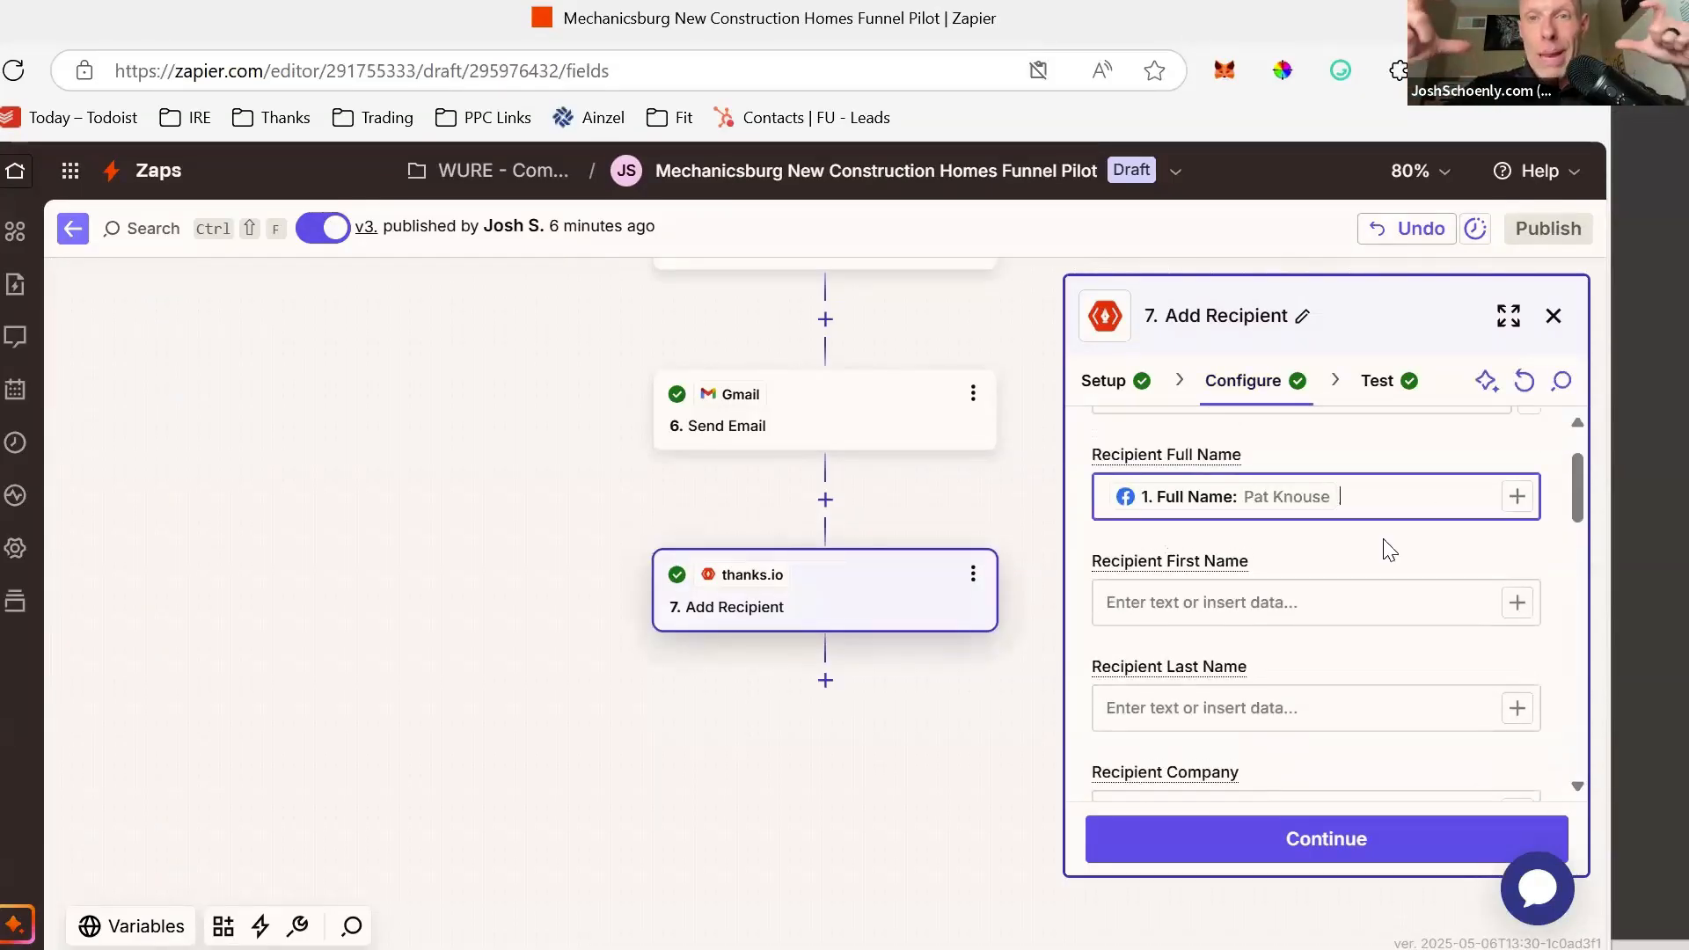
key("BackSpace")
left_click(1305, 603)
key("Tab")
key("Tab")
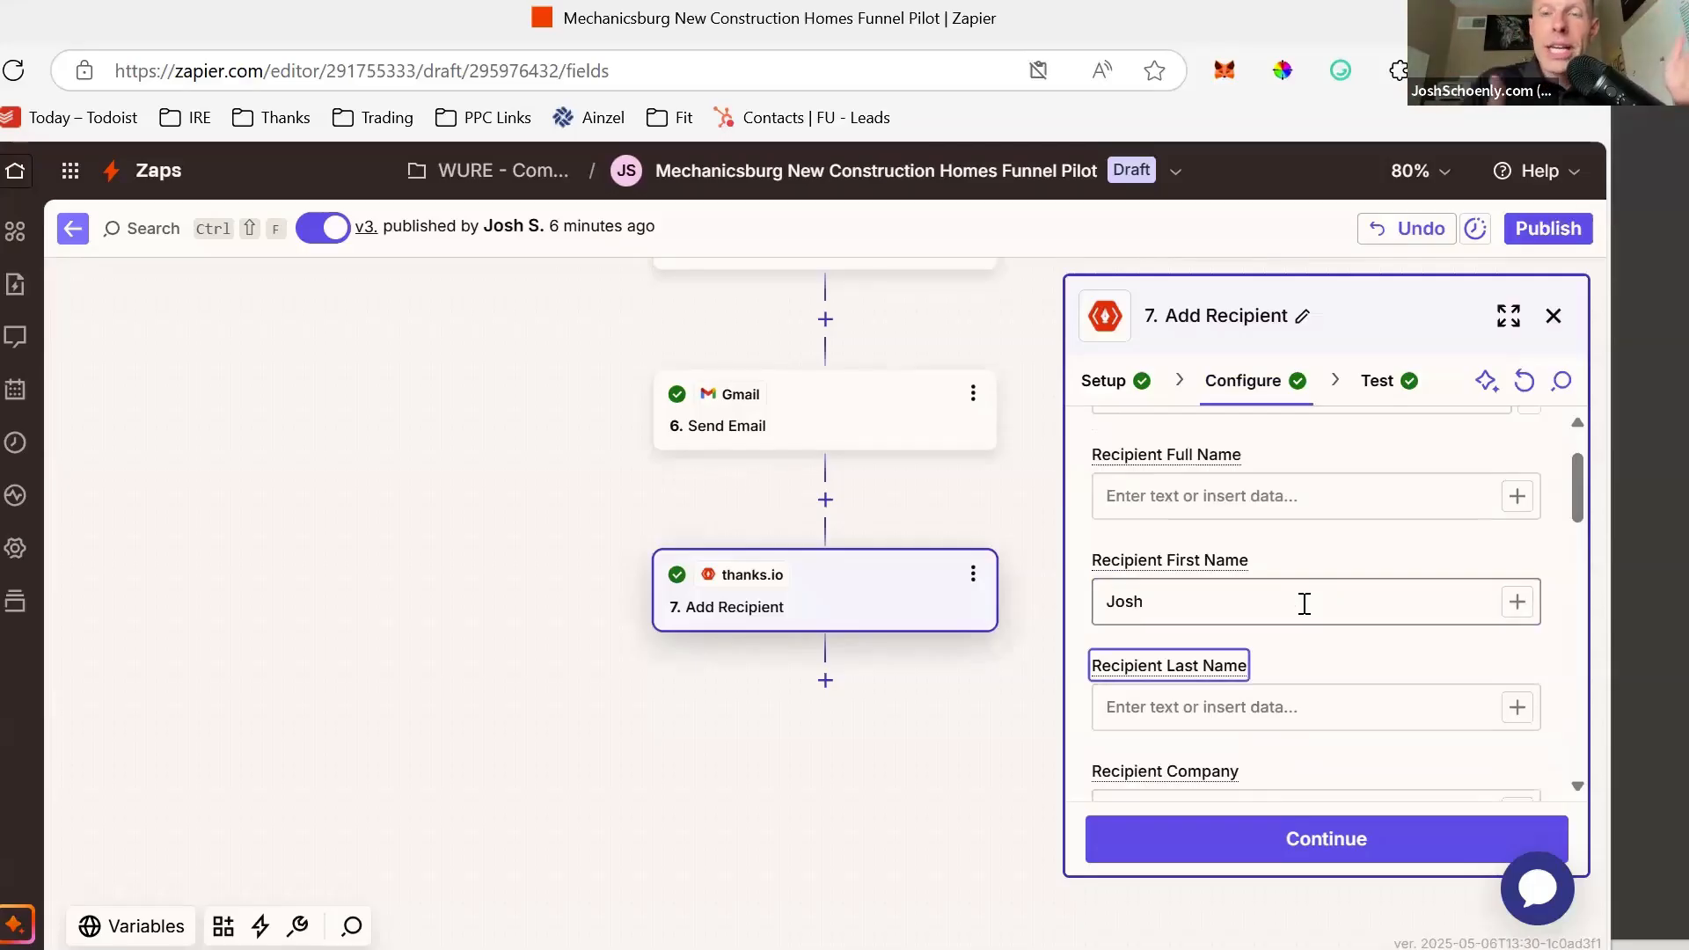
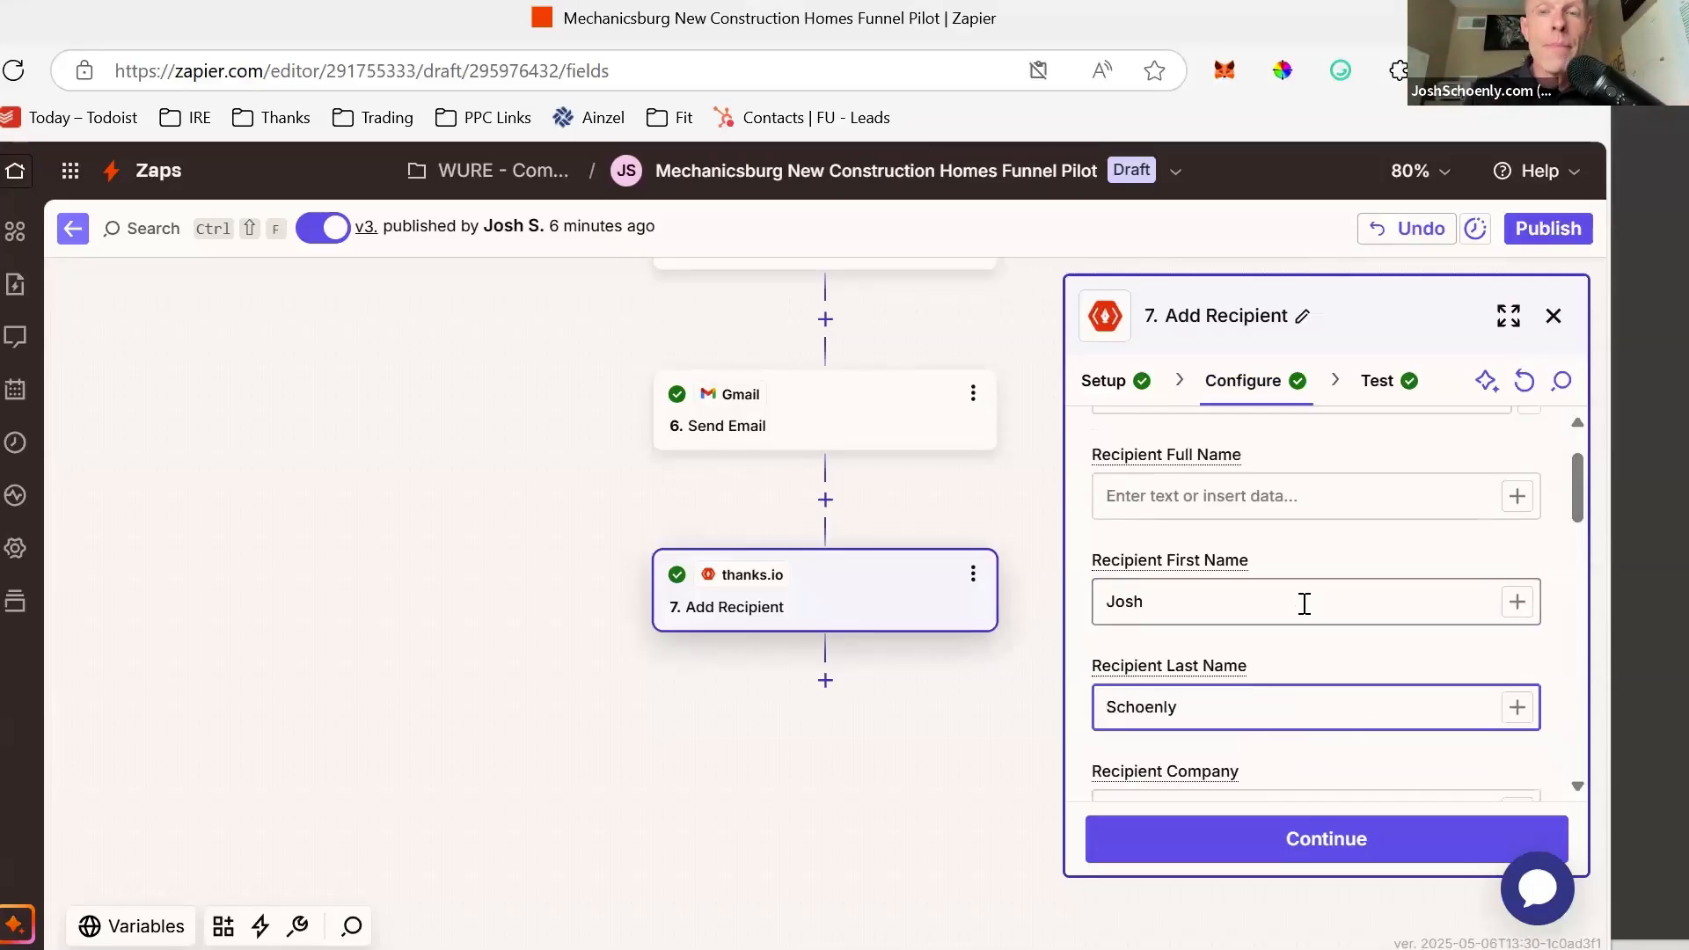
scroll(1304, 603, "down", 10)
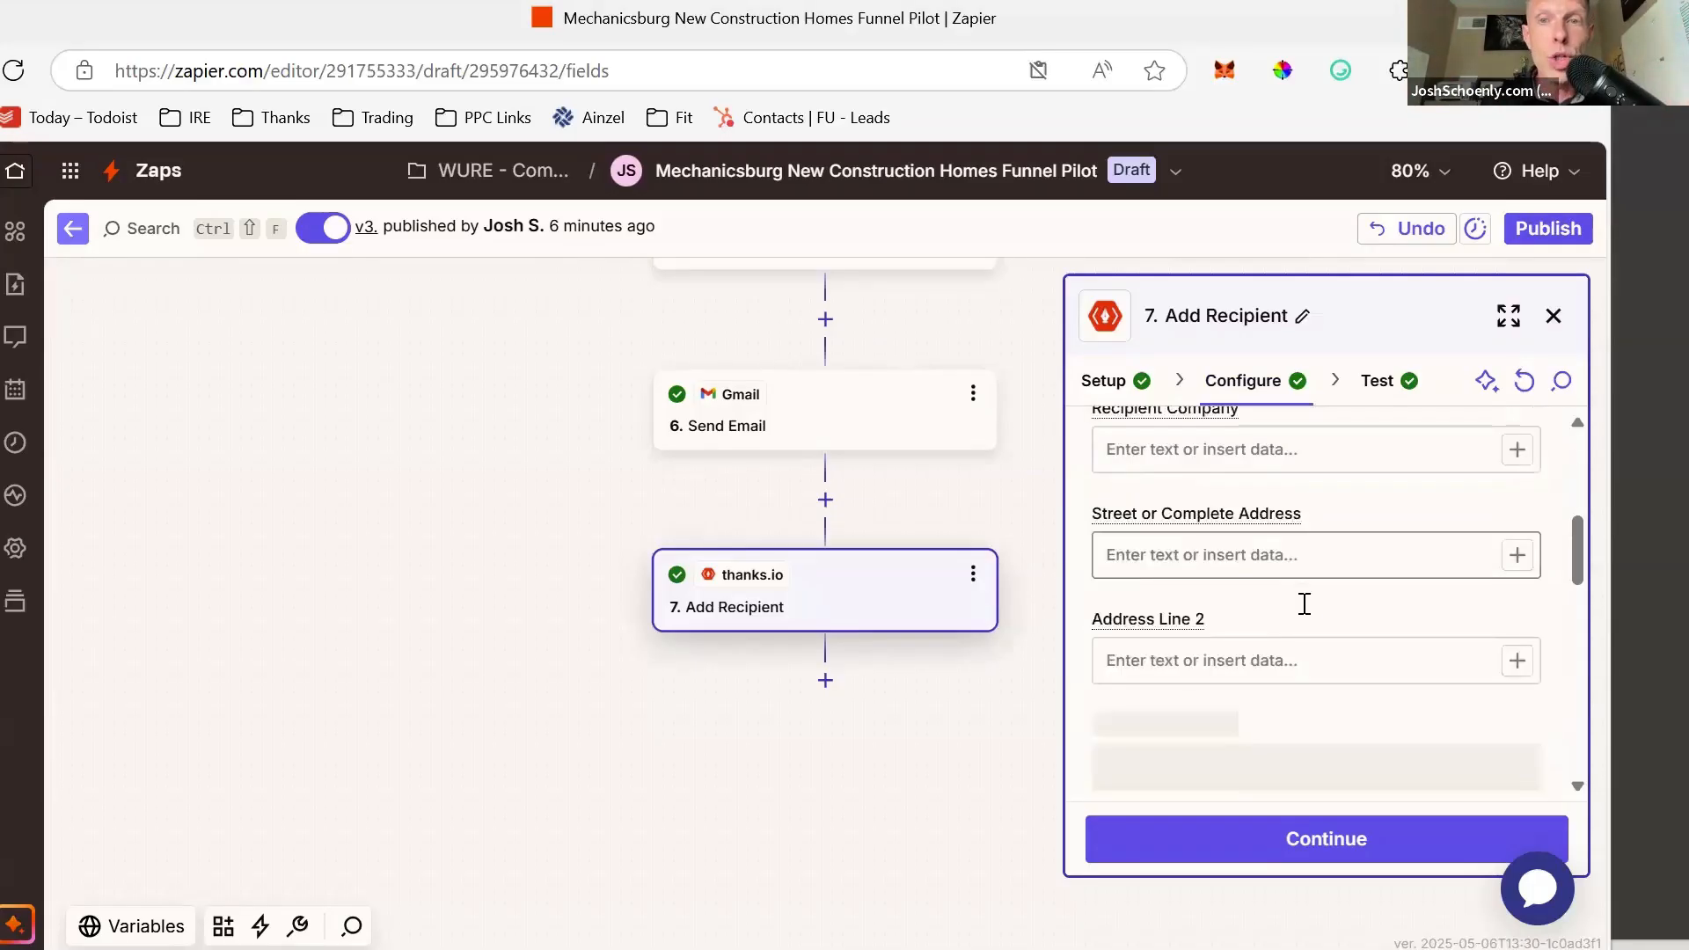
scroll(1339, 635, "down", 1)
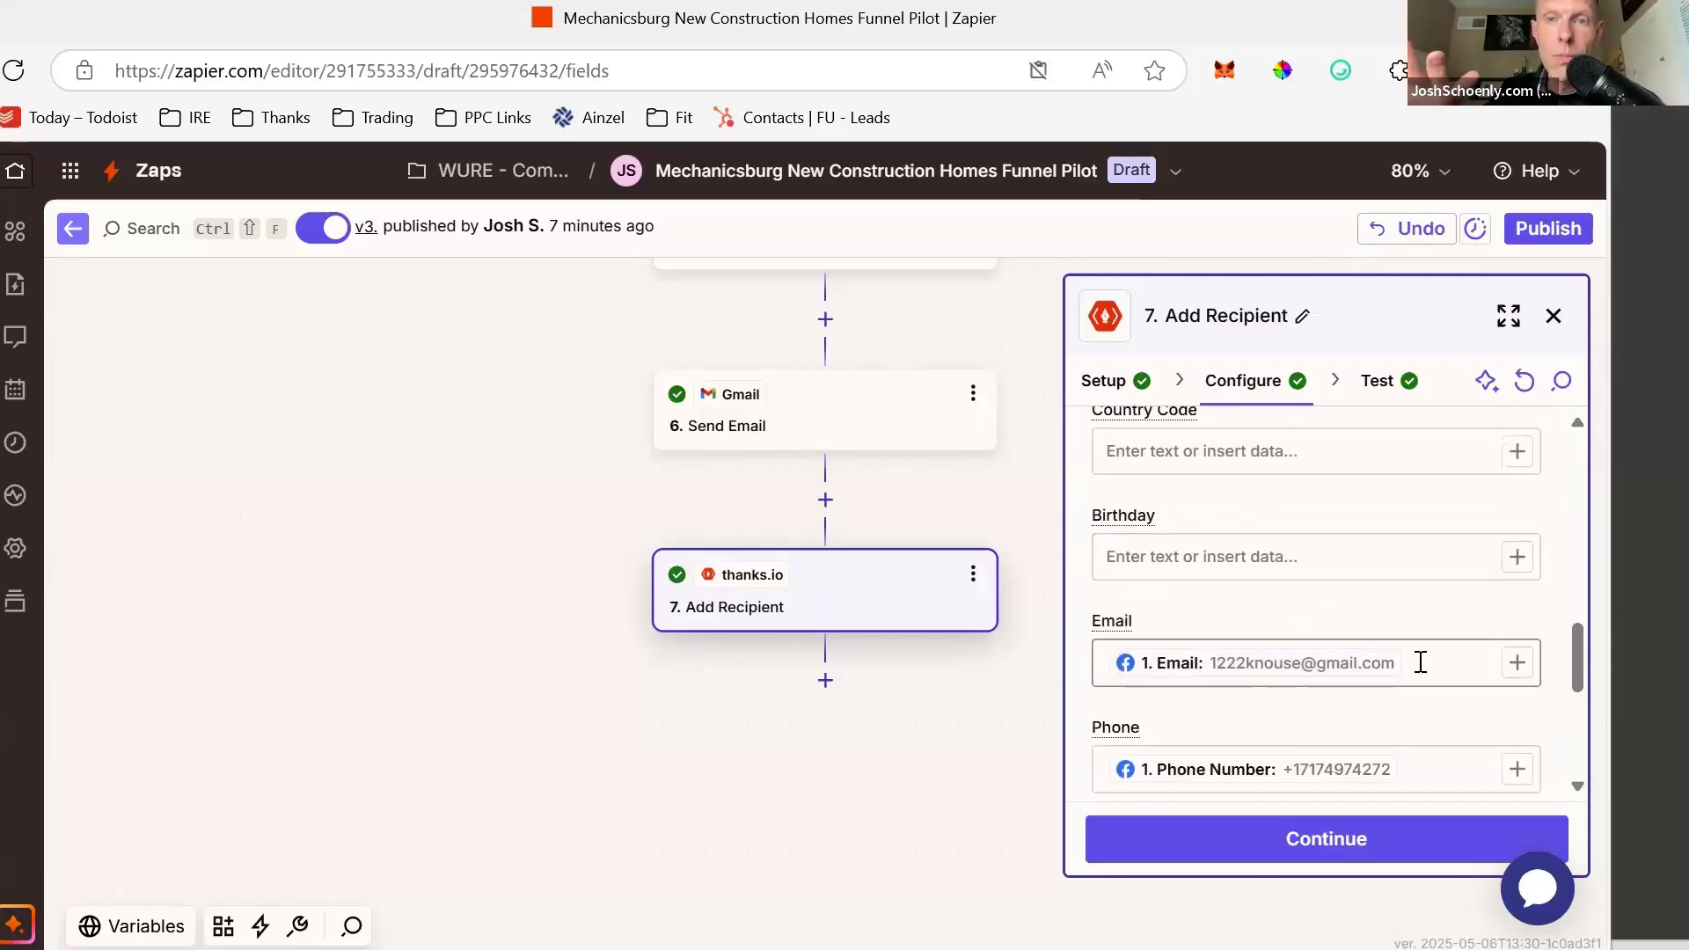
- Replace the mapped Email and Phone with a typed e-mail address and phone value
left_click(1419, 662)
key("BackSpace")
left_click(1458, 773)
key("BackSpace")
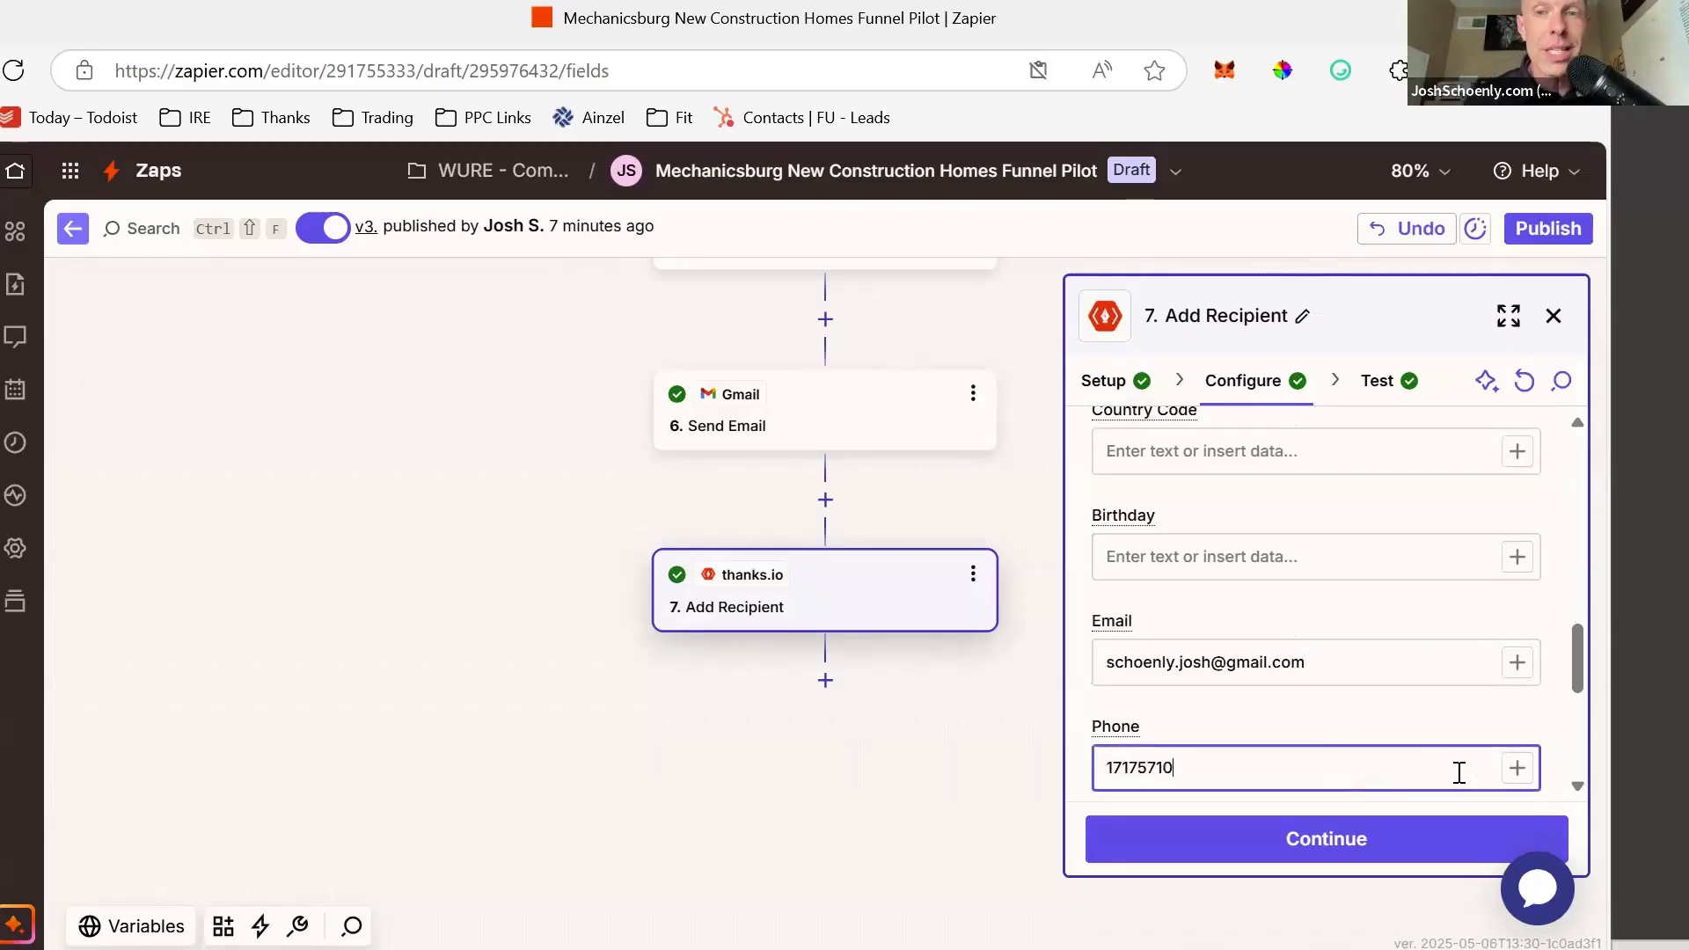
- Save the fields and retest the step to send the recipient to thanks.io
left_click(1376, 859)
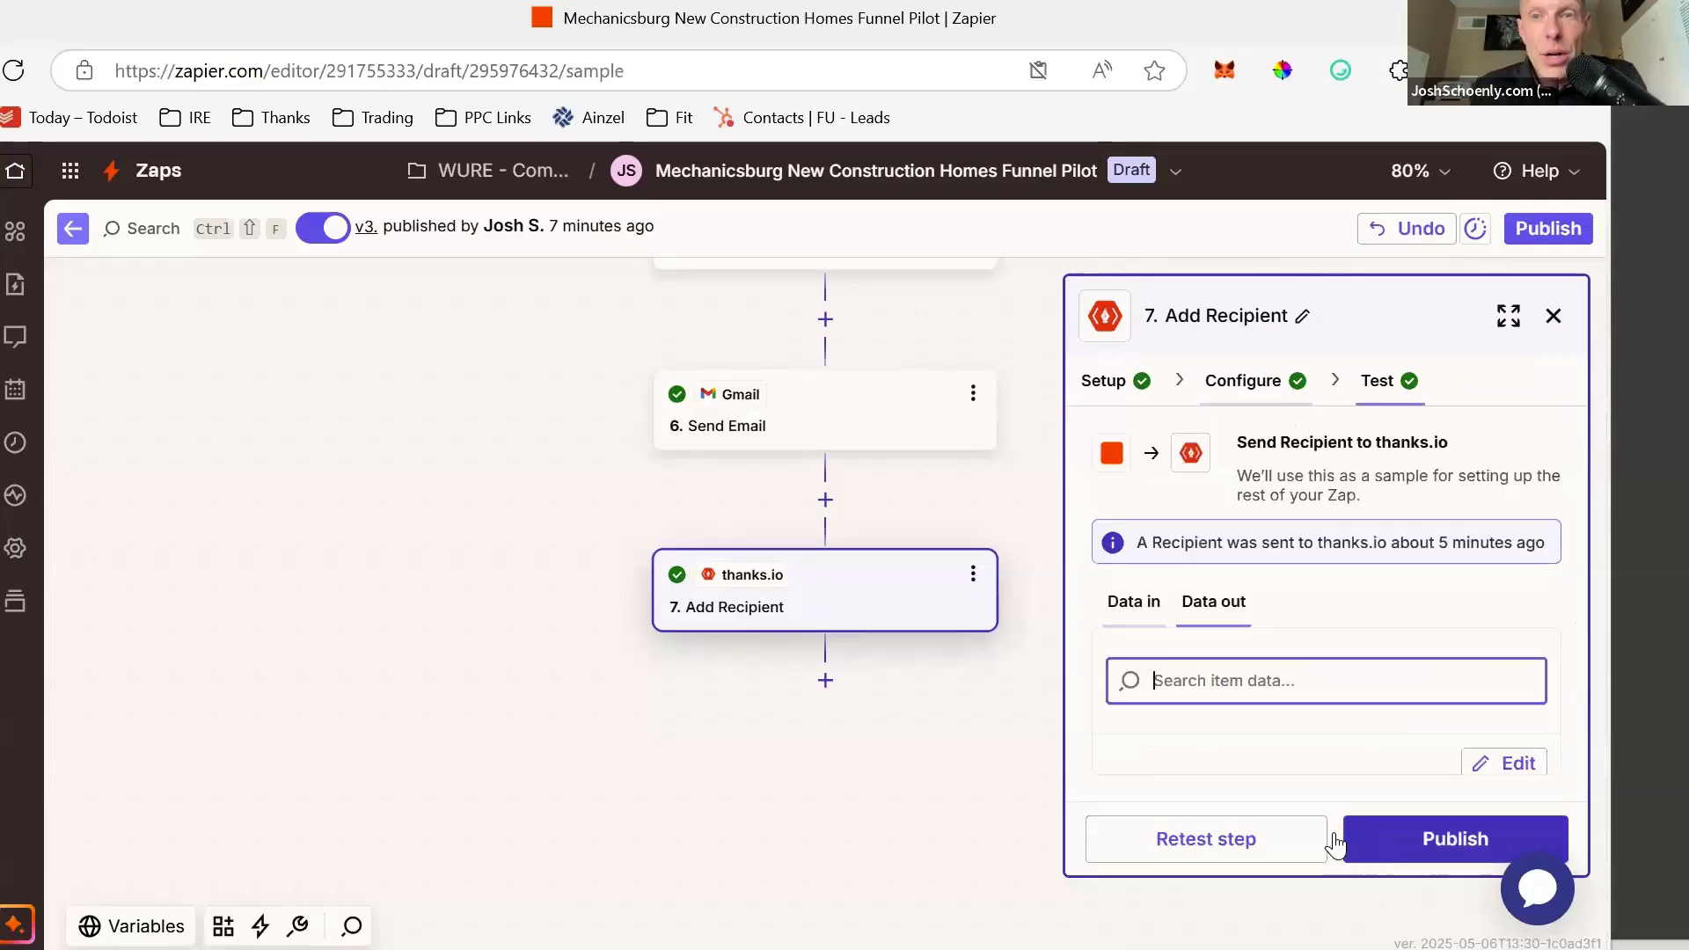
left_click(1223, 826)
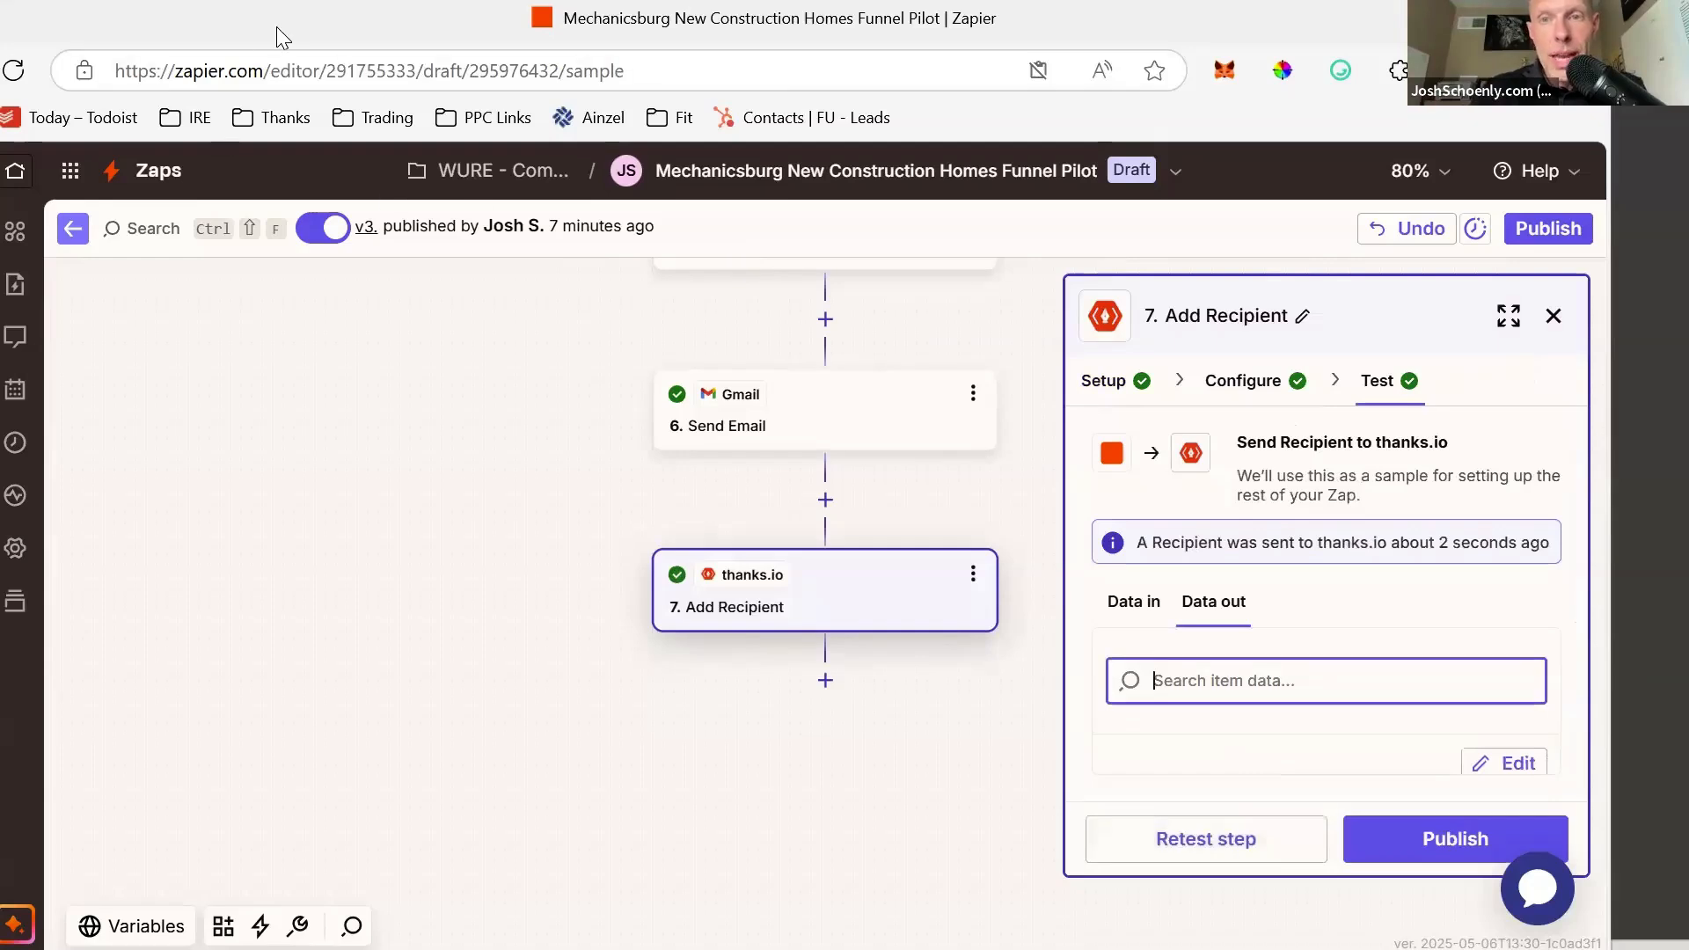
left_click(129, 319)
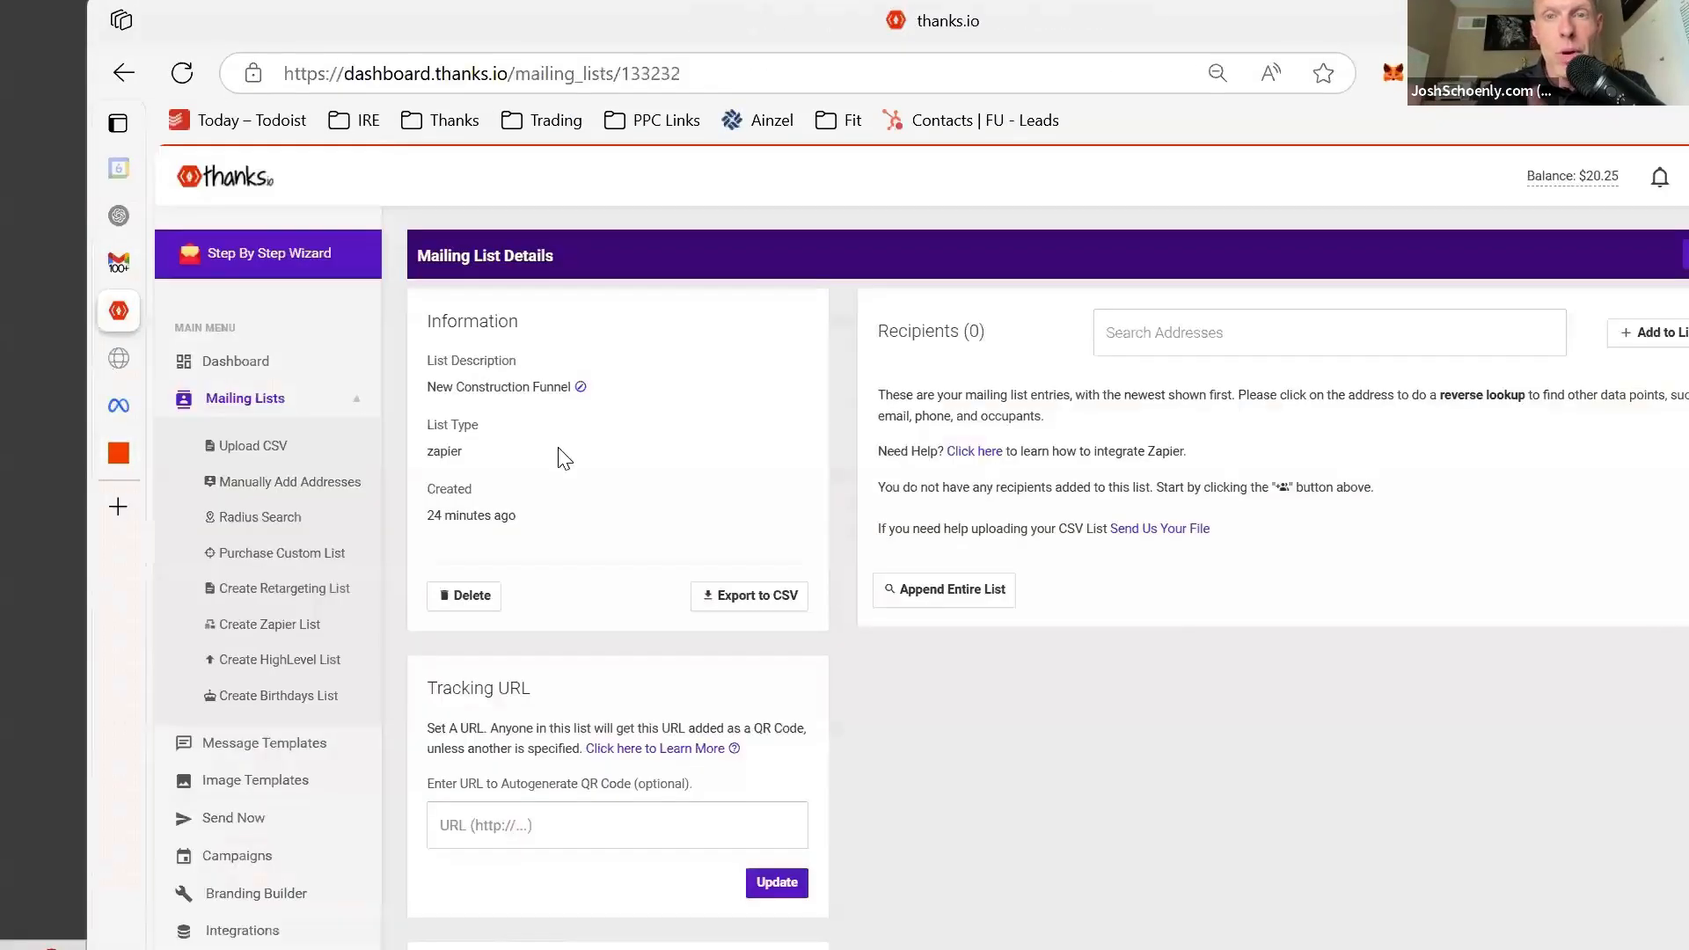
- Reload the New Construction Funnel list and confirm its one new recipient, Custom 1 Mechanicsburg
left_click(488, 71)
key("Return")
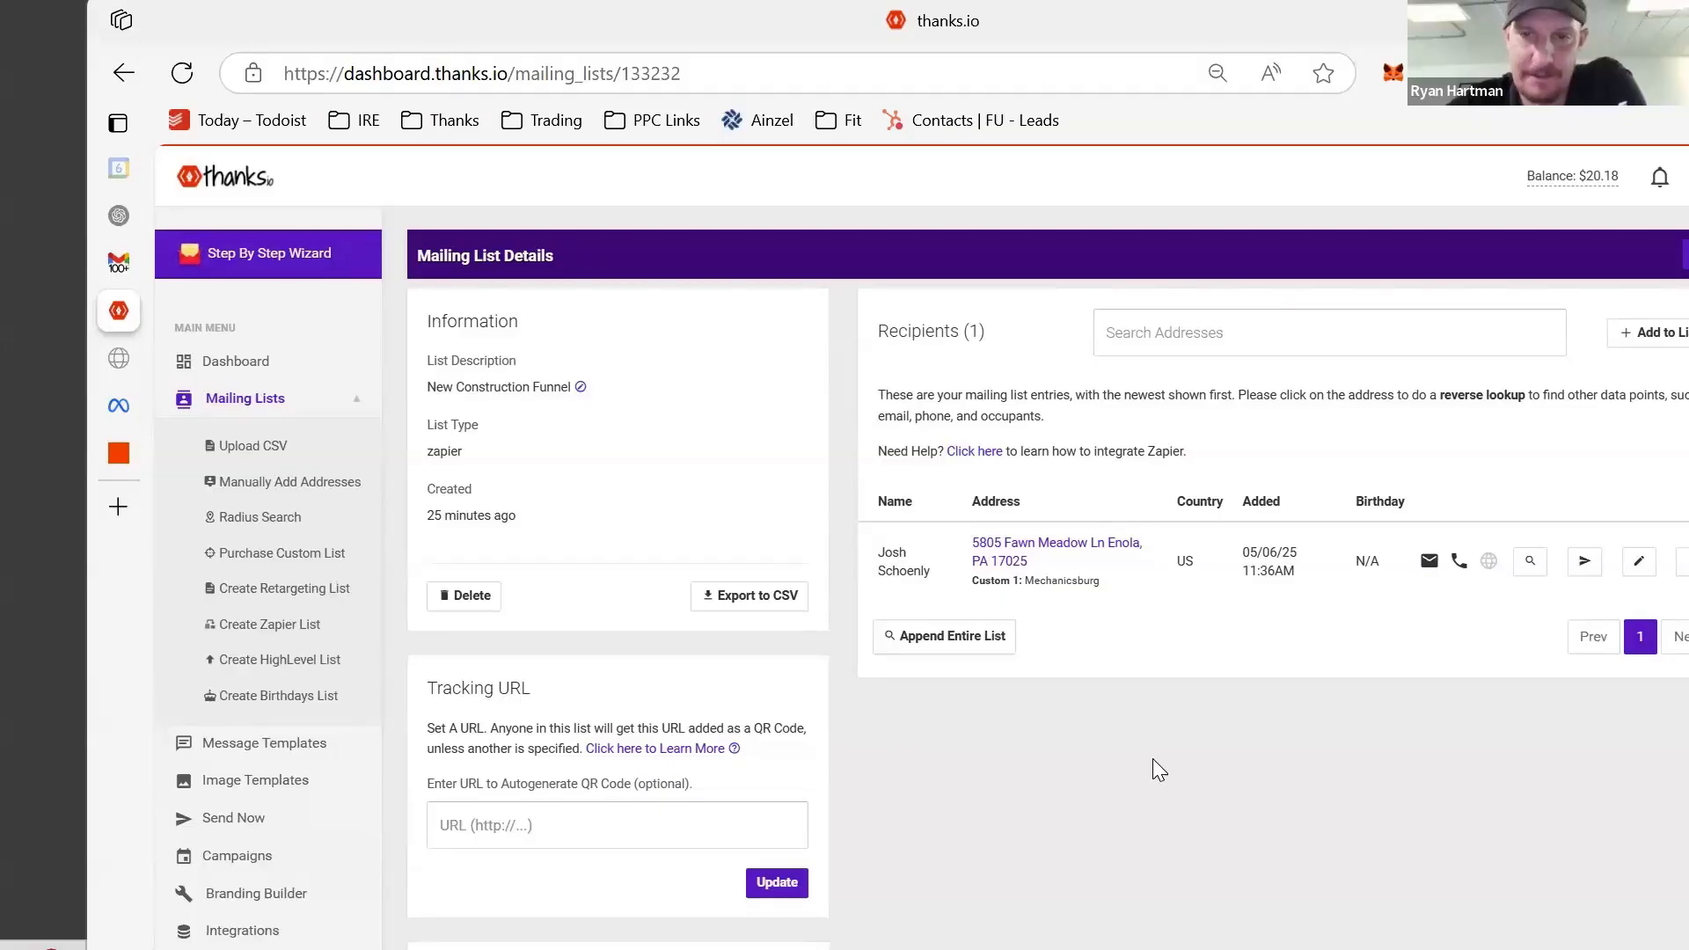
scroll(1112, 598, "down", 1)
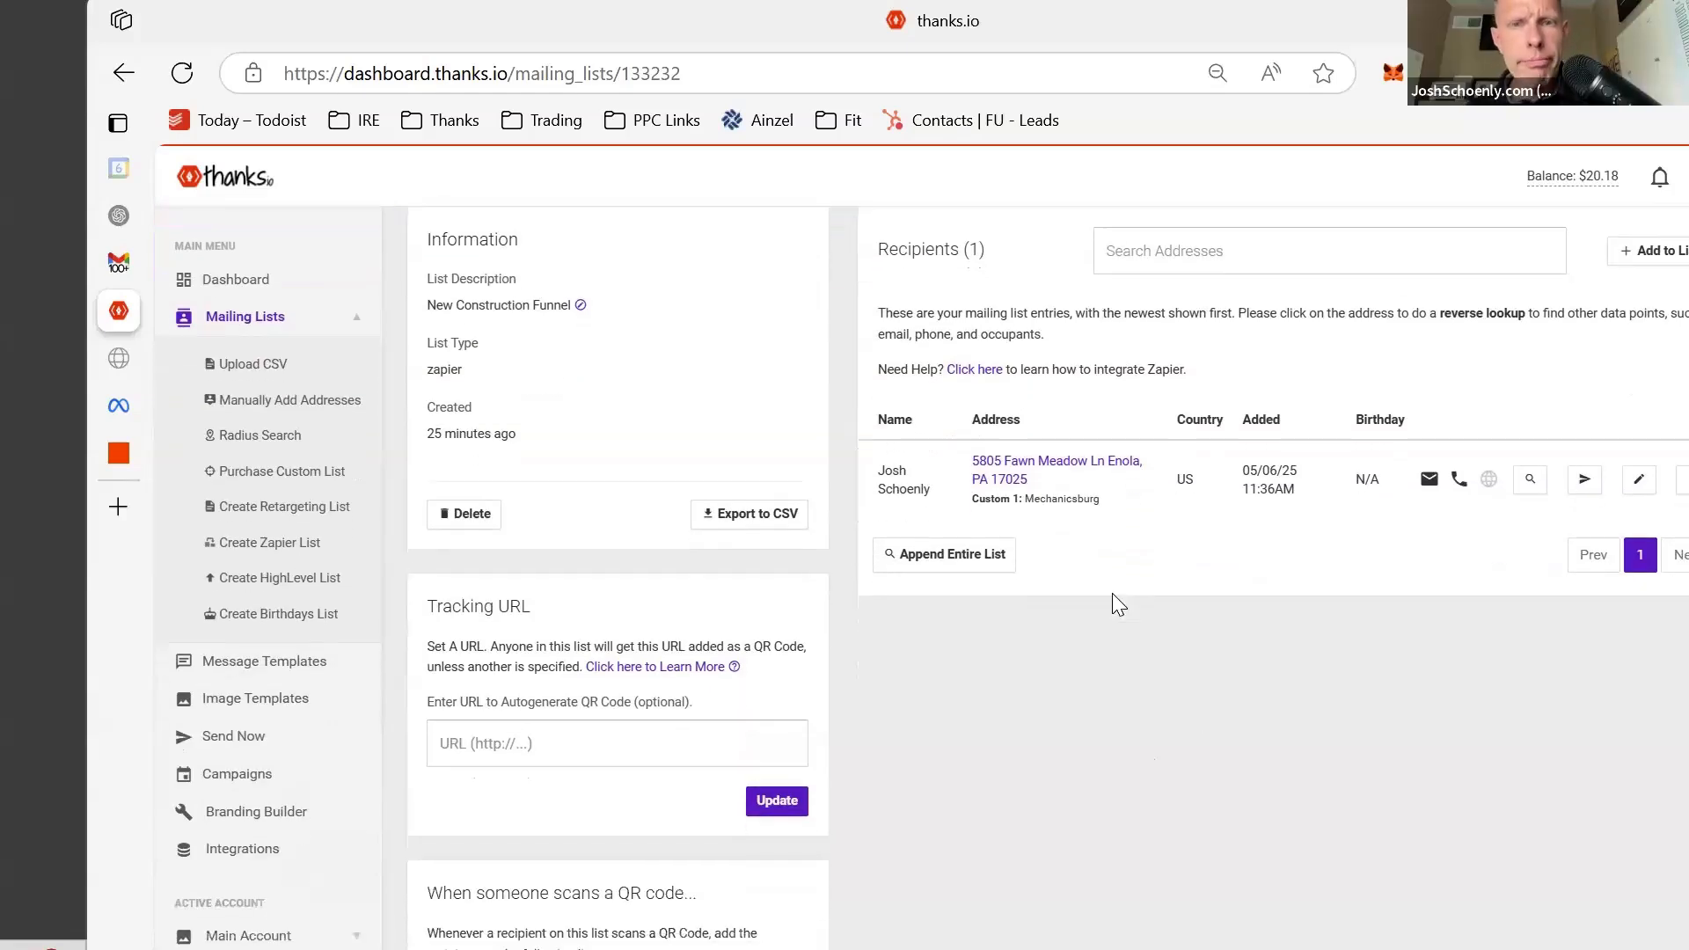
left_click_drag(1041, 475, 1170, 615)
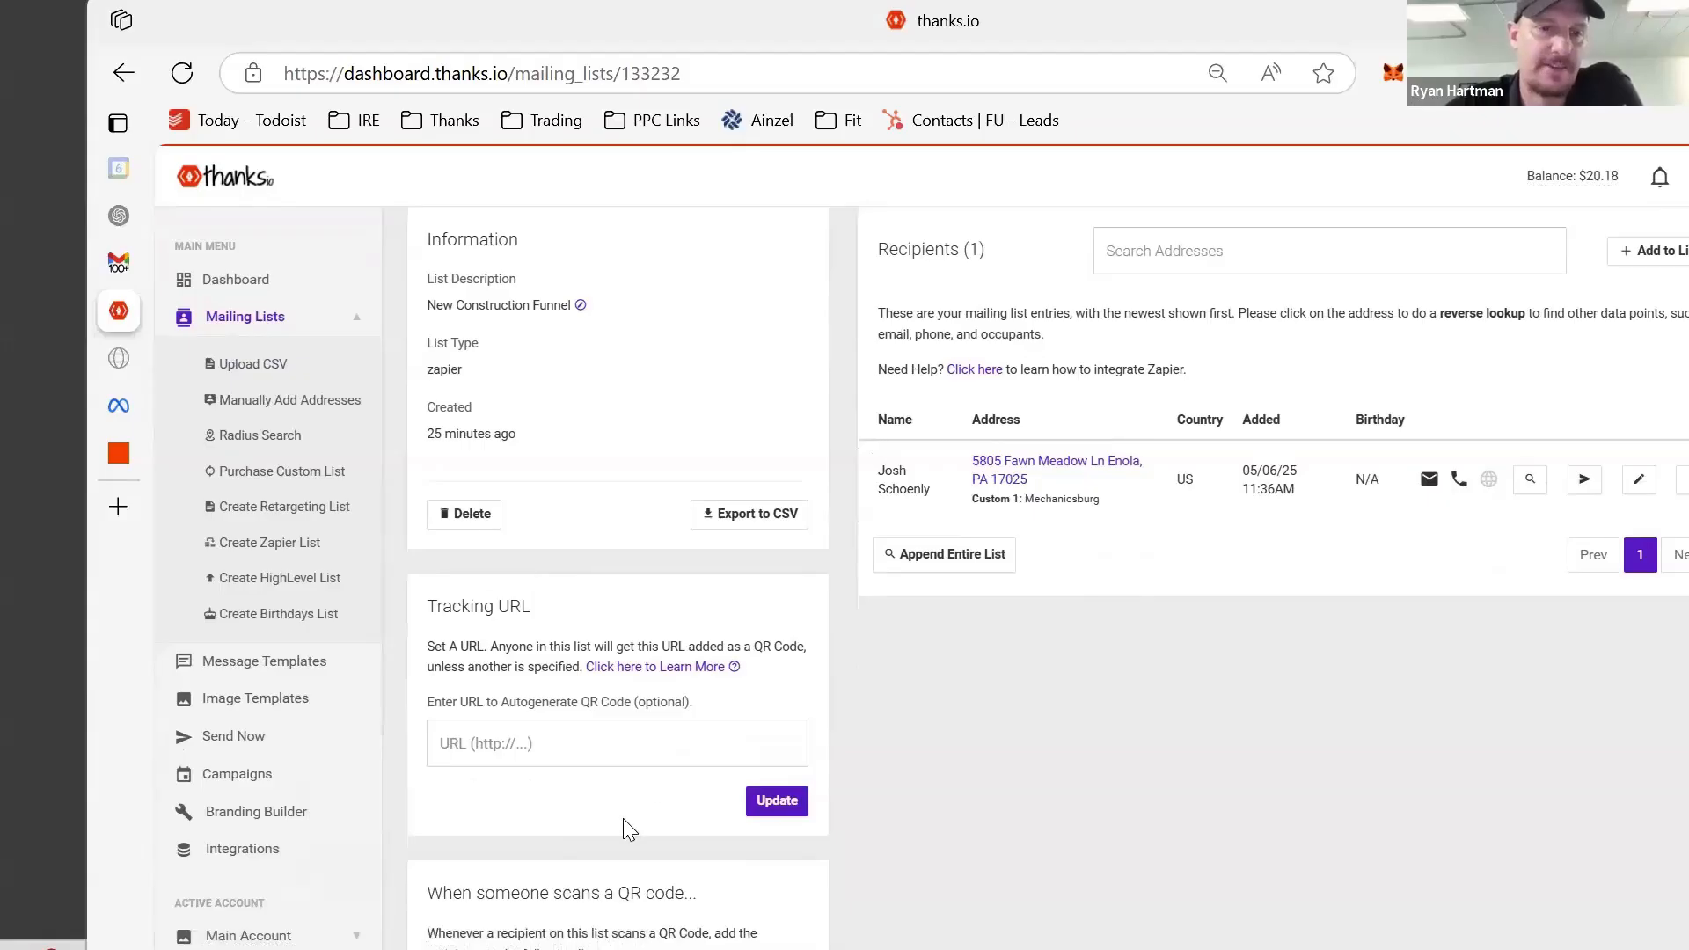
scroll(656, 779, "down", 5)
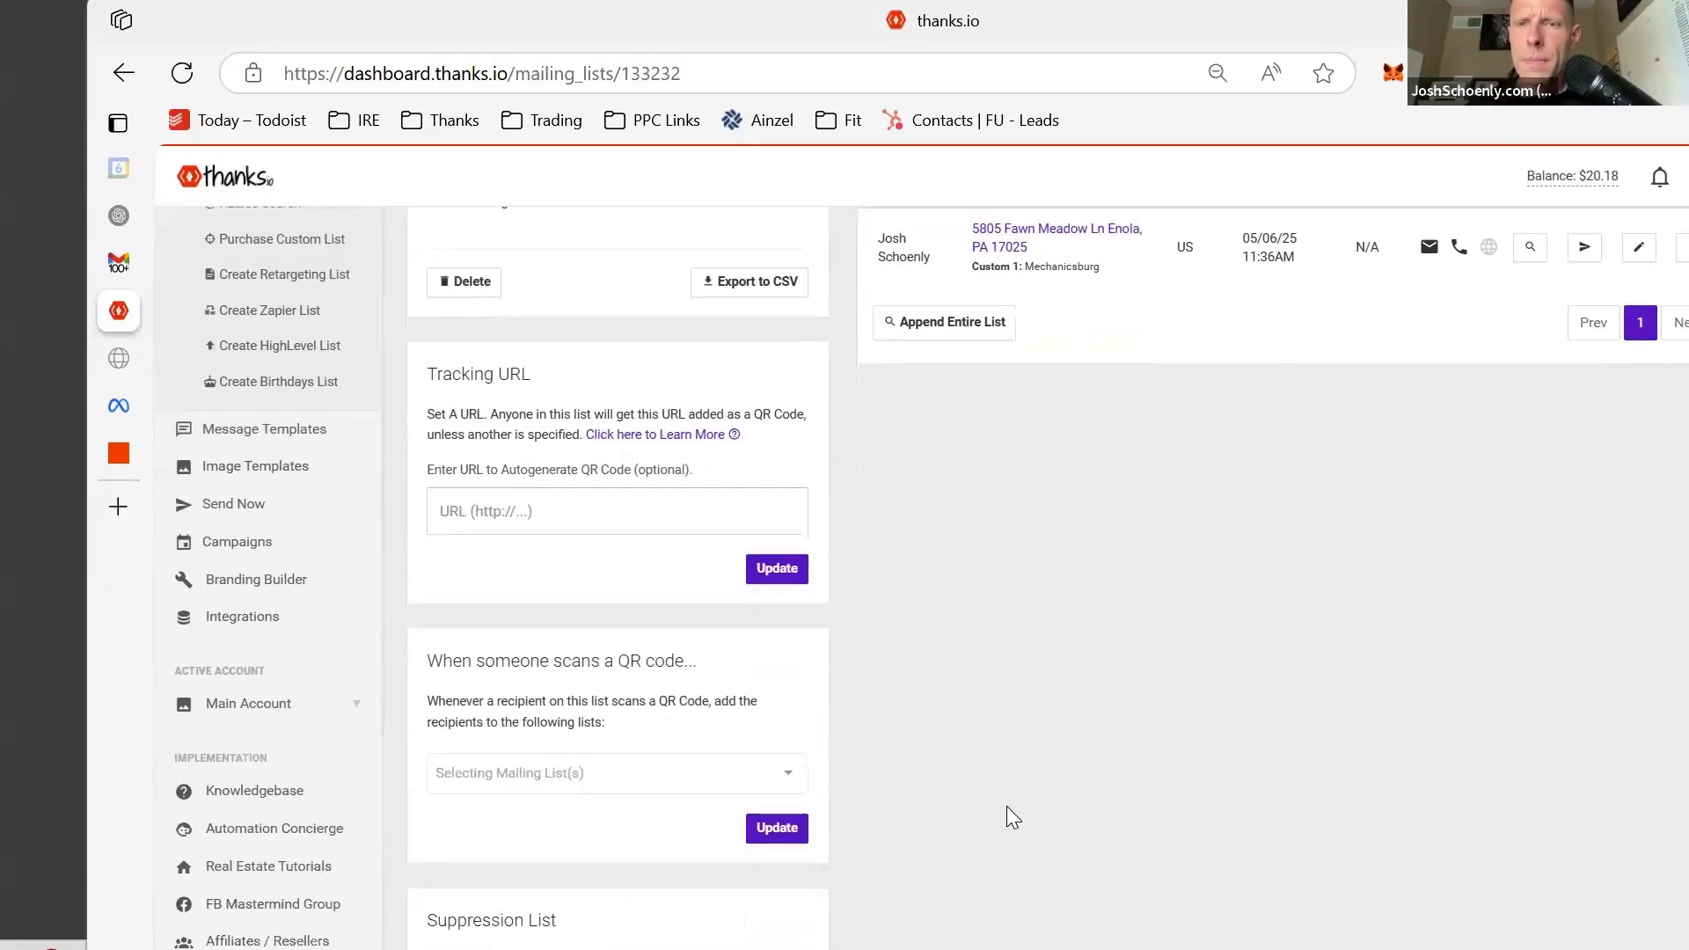
scroll(1006, 805, "up", 6)
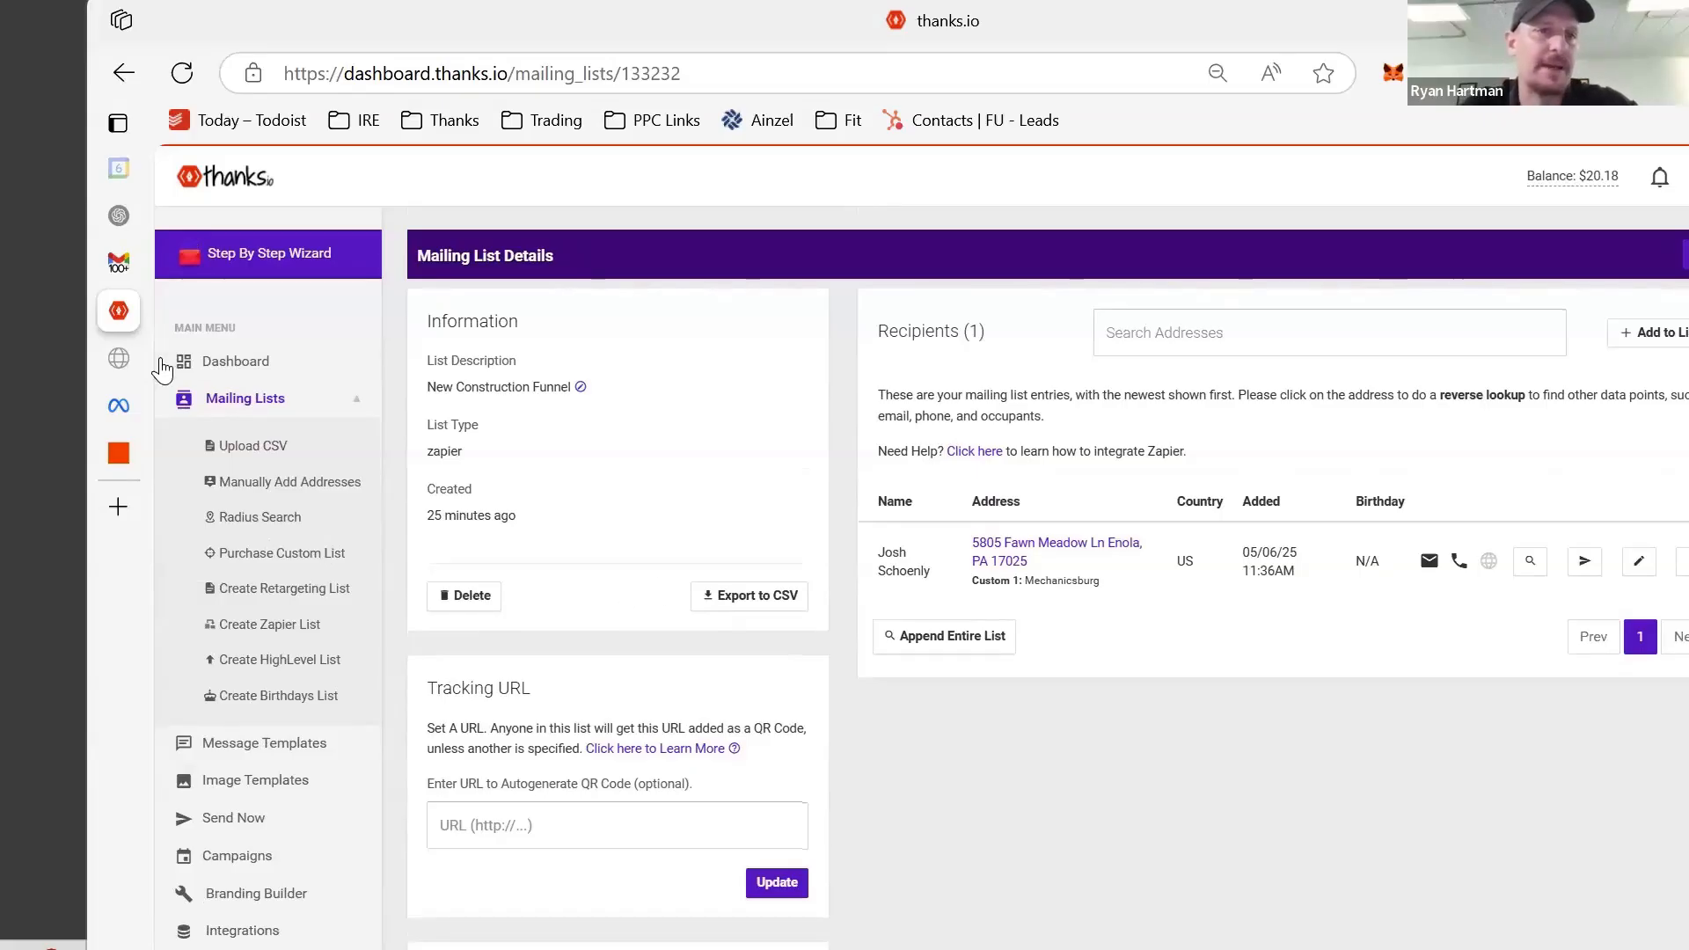
- Back in the Add Recipient configuration, clear the typed Recipient First Name
left_click(120, 456)
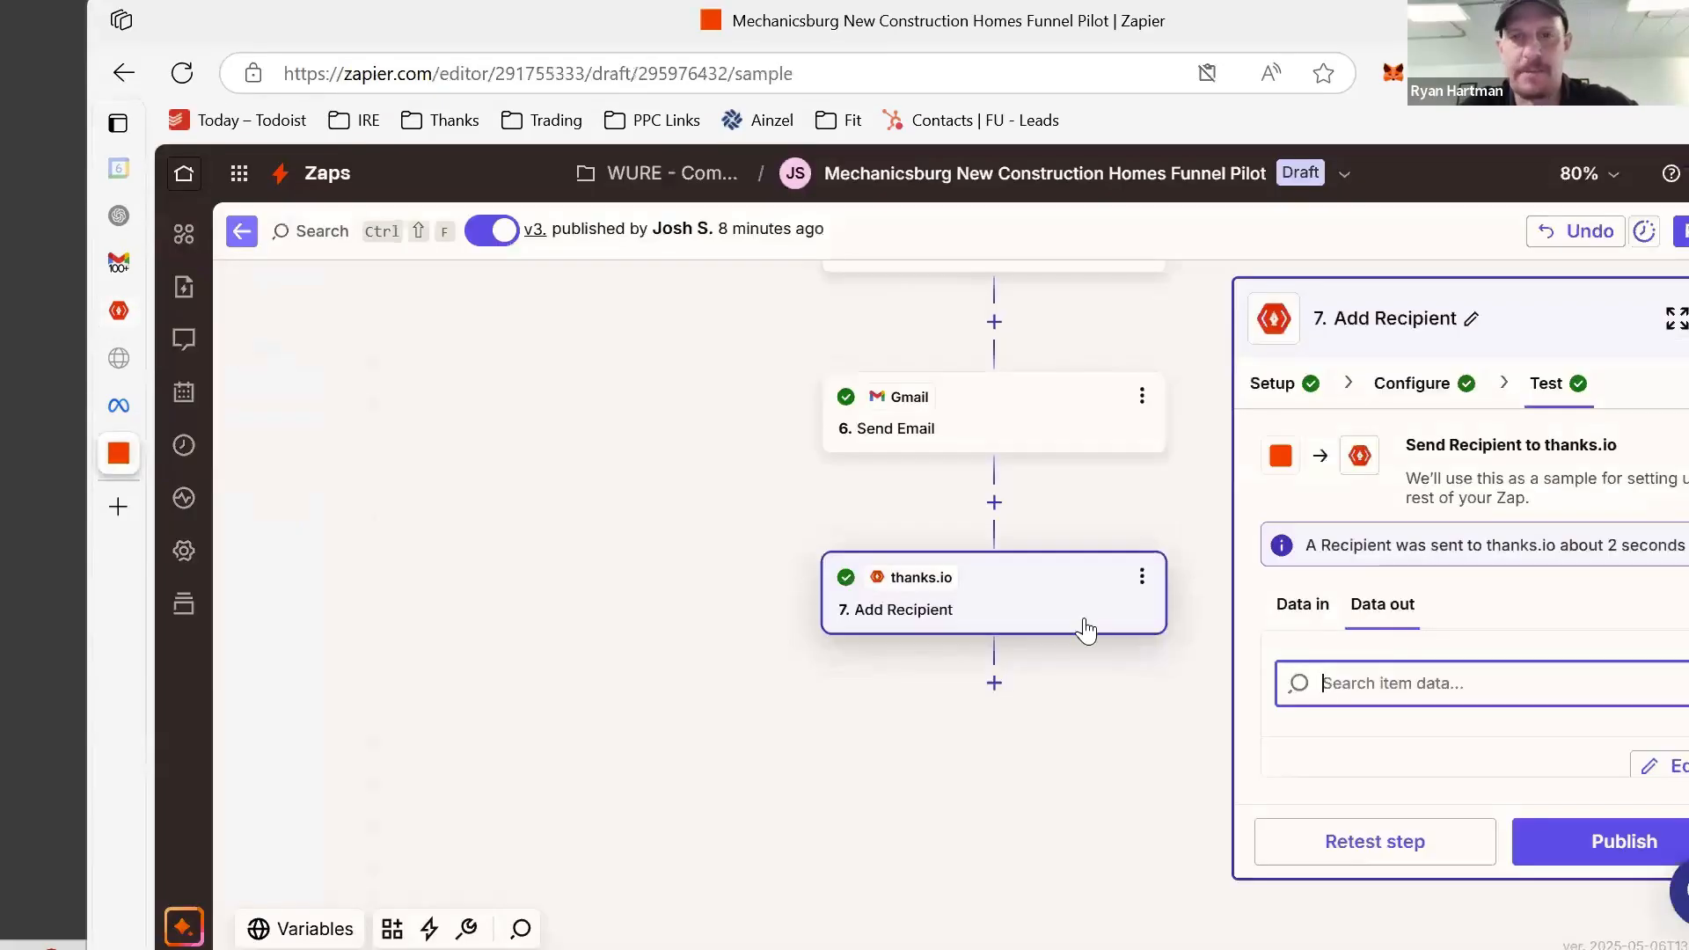
left_click(1326, 624)
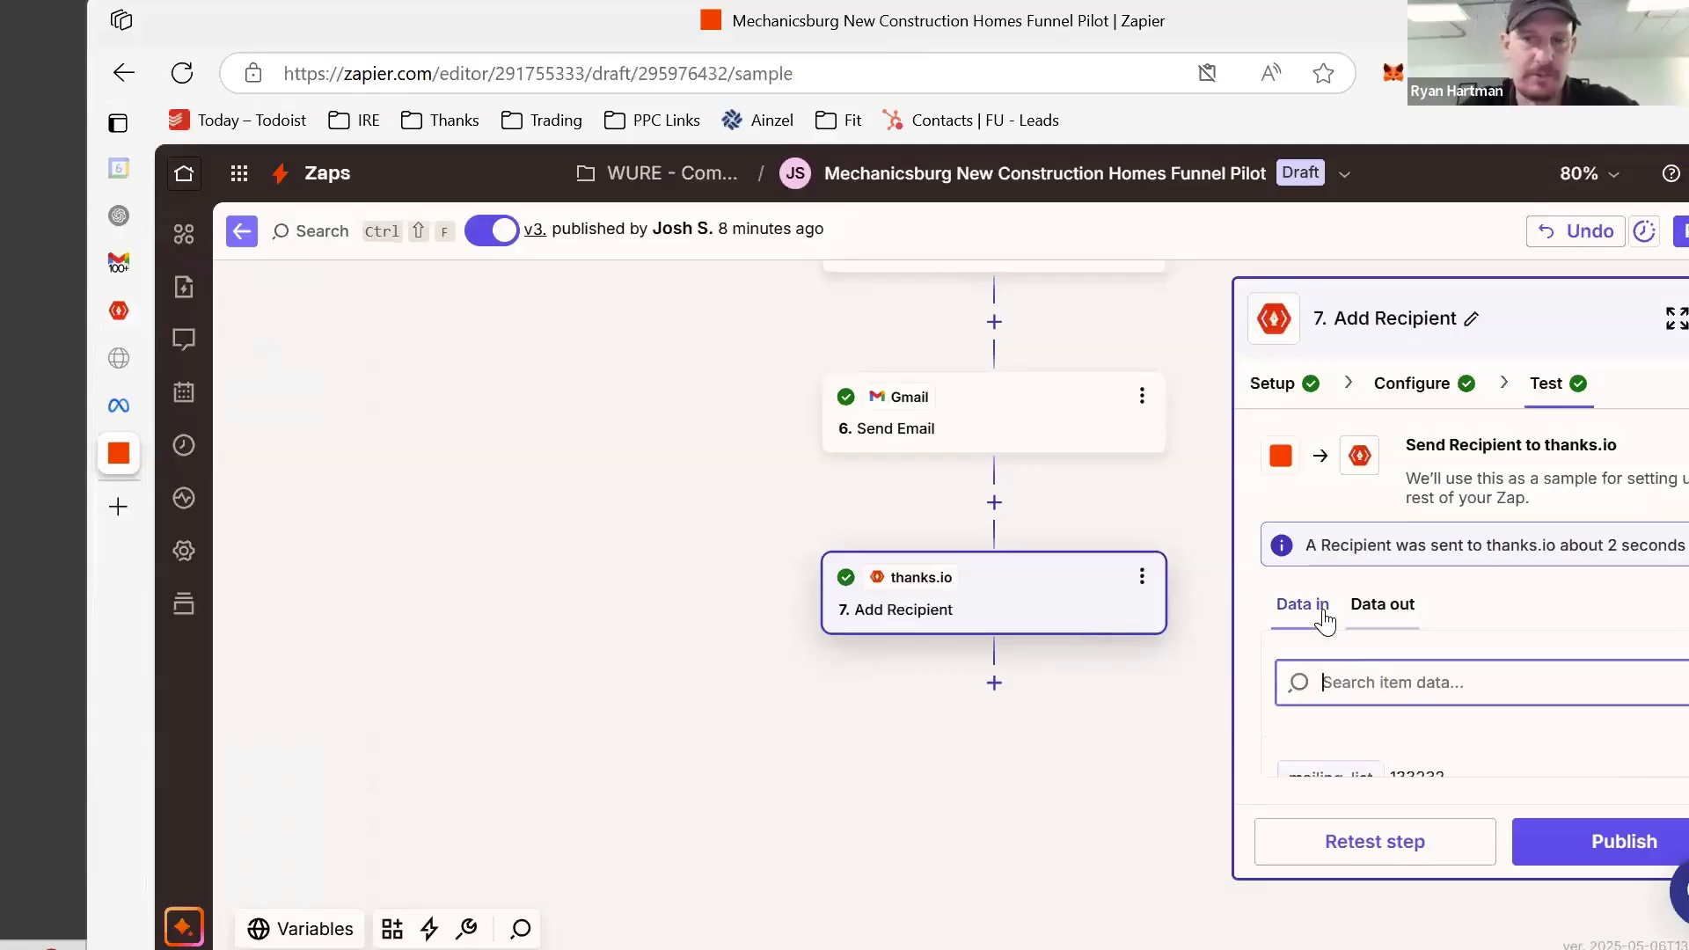
left_click(1425, 378)
left_click(1363, 665)
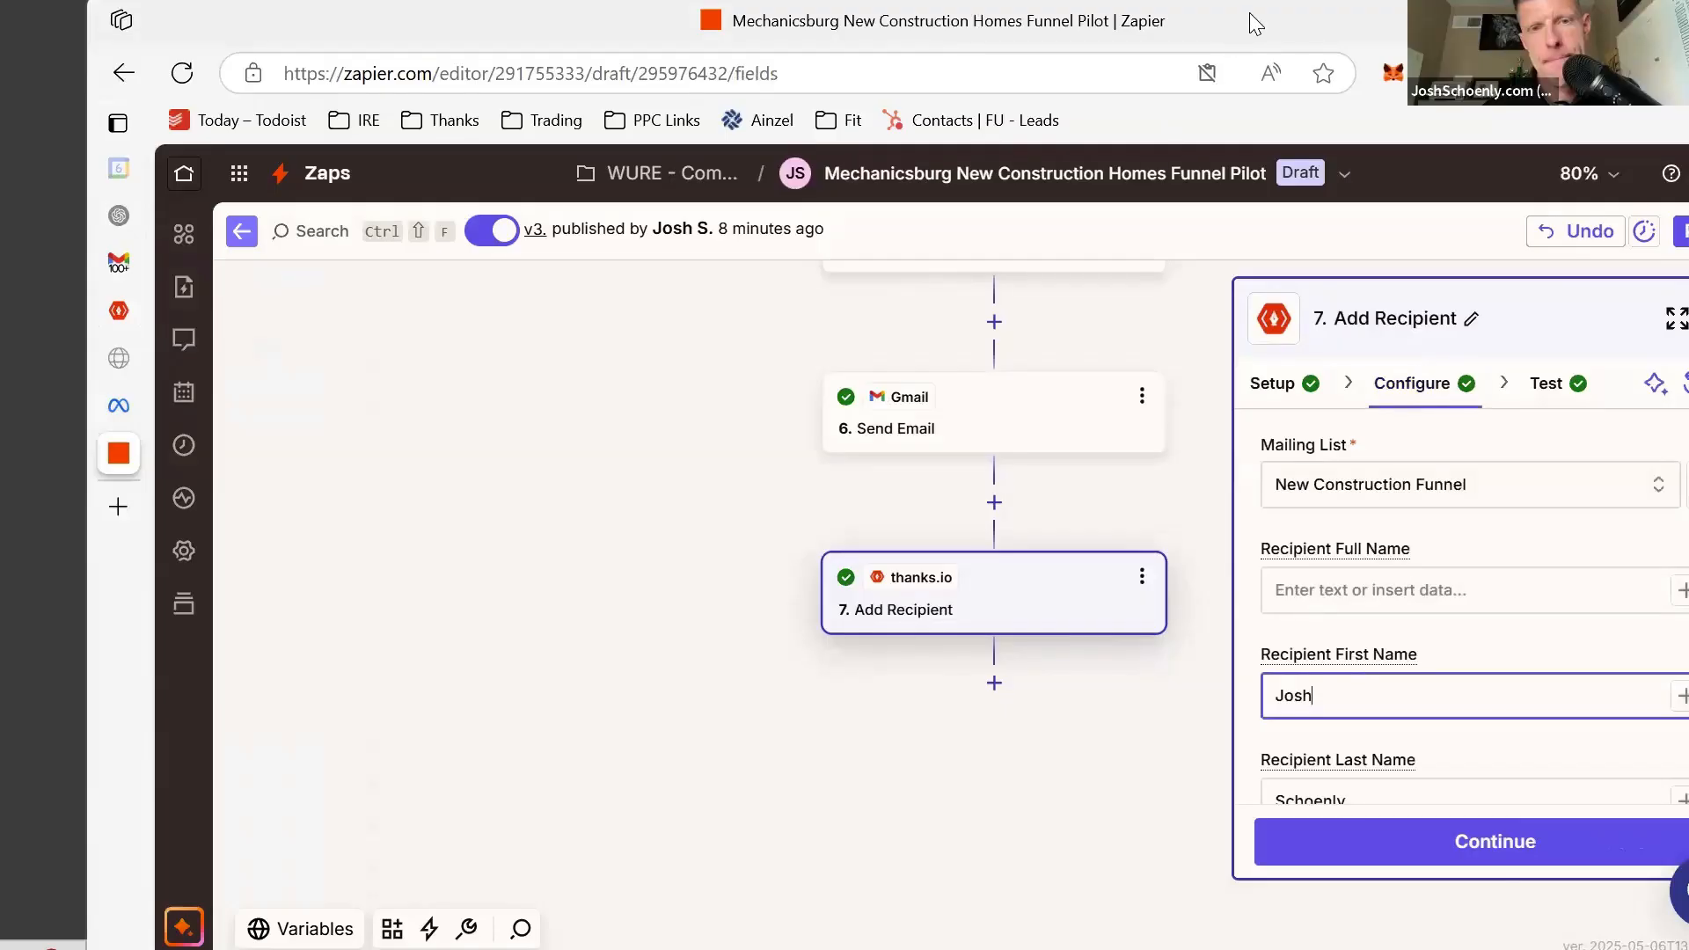
left_click_drag(1249, 13, 1113, 15)
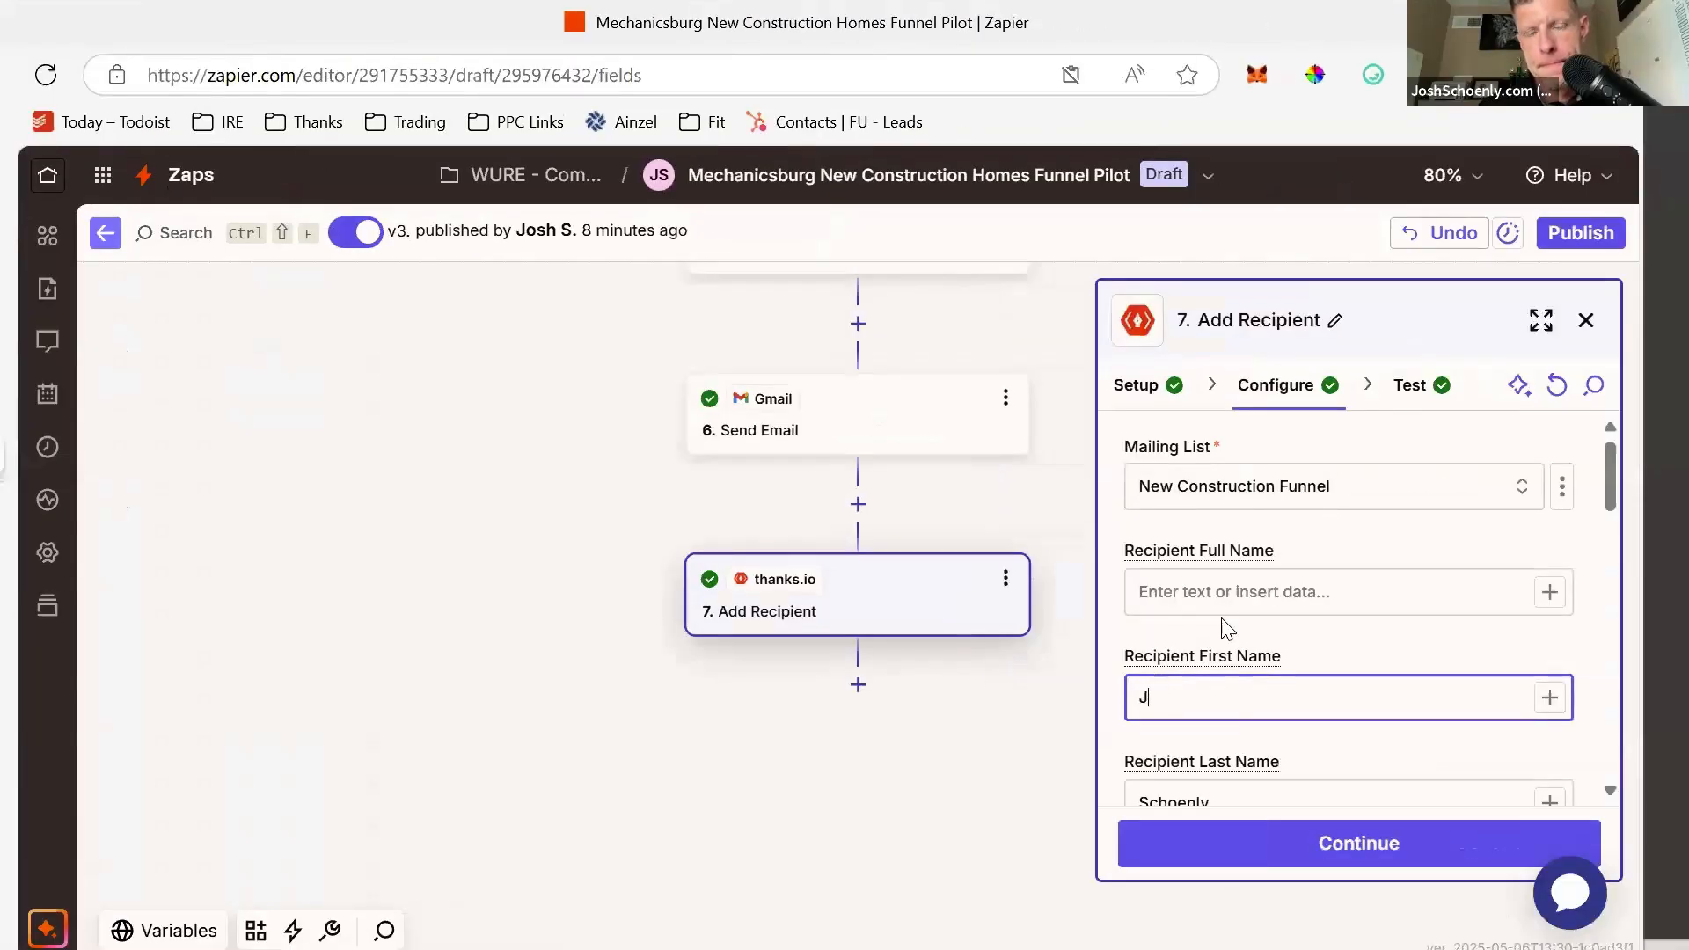
key("BackSpace")
- Map the Facebook lead's Full Name into Recipient Full Name
left_click(1548, 699)
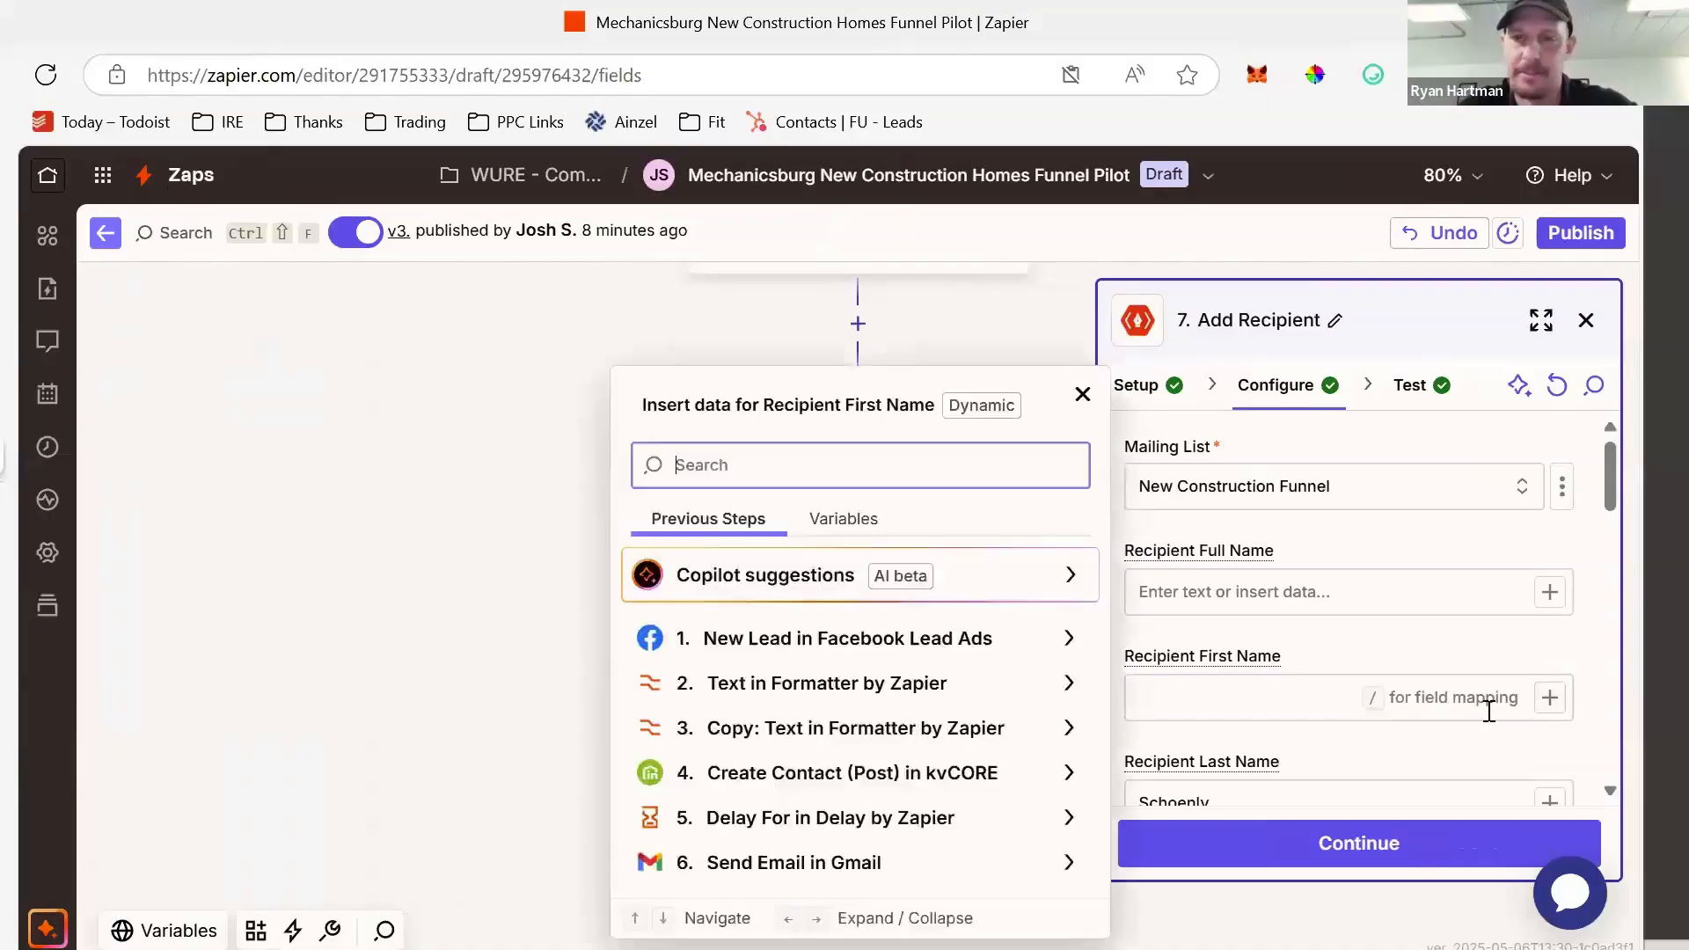
left_click(921, 654)
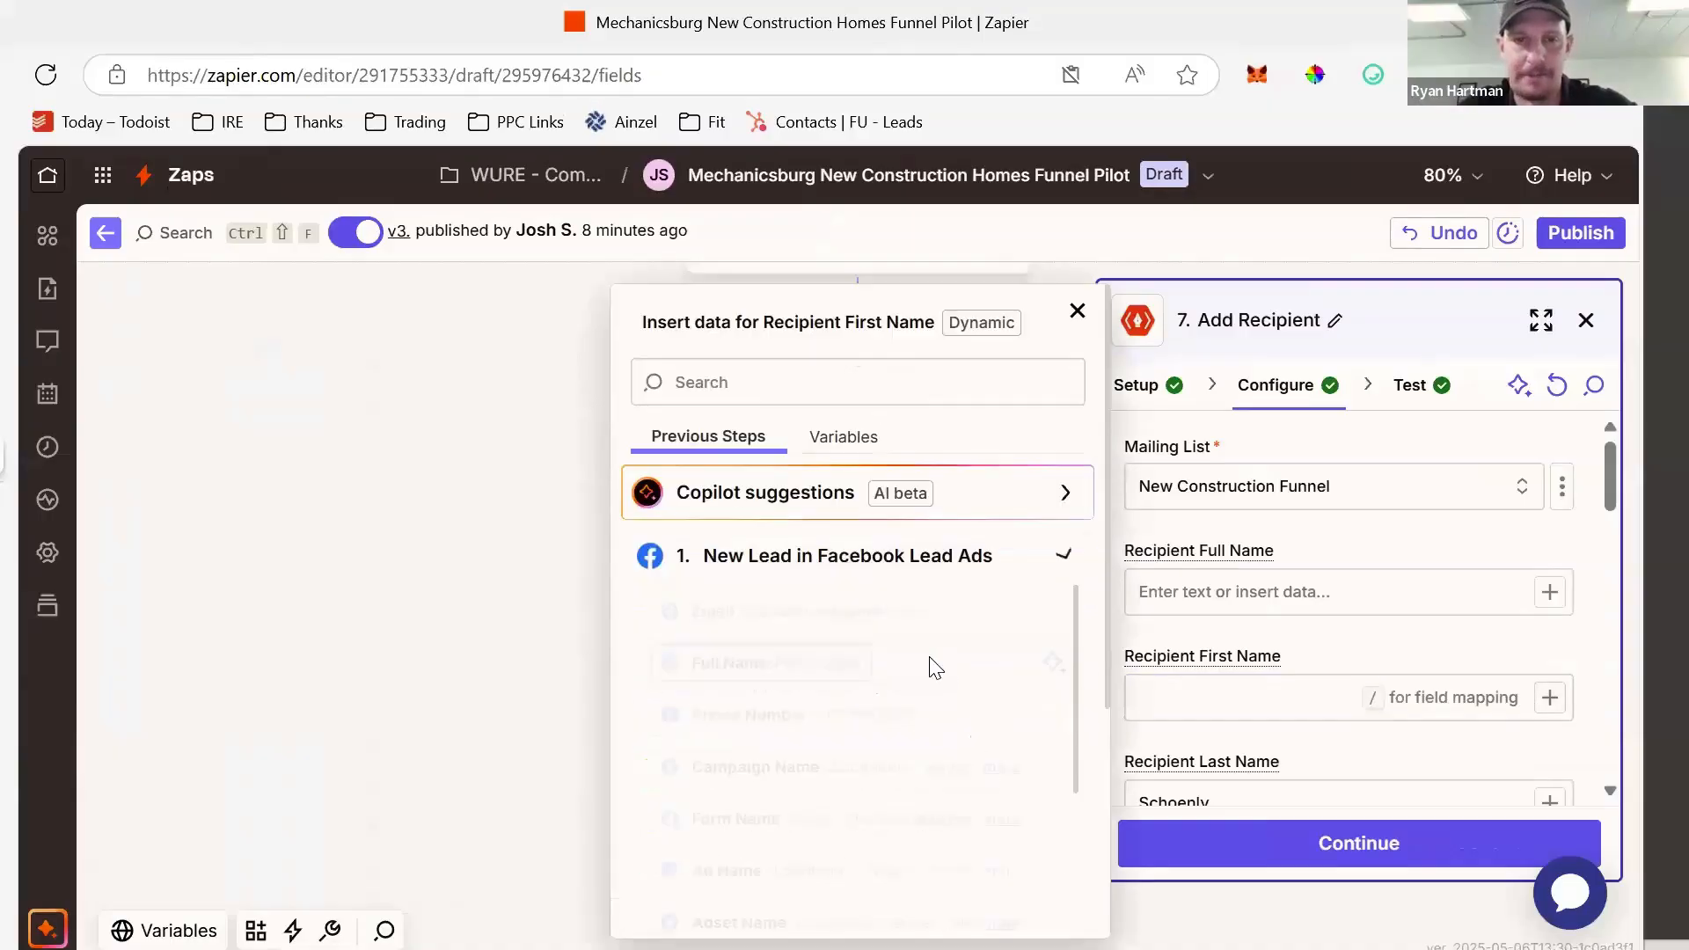
left_click(1193, 599)
left_click(1549, 591)
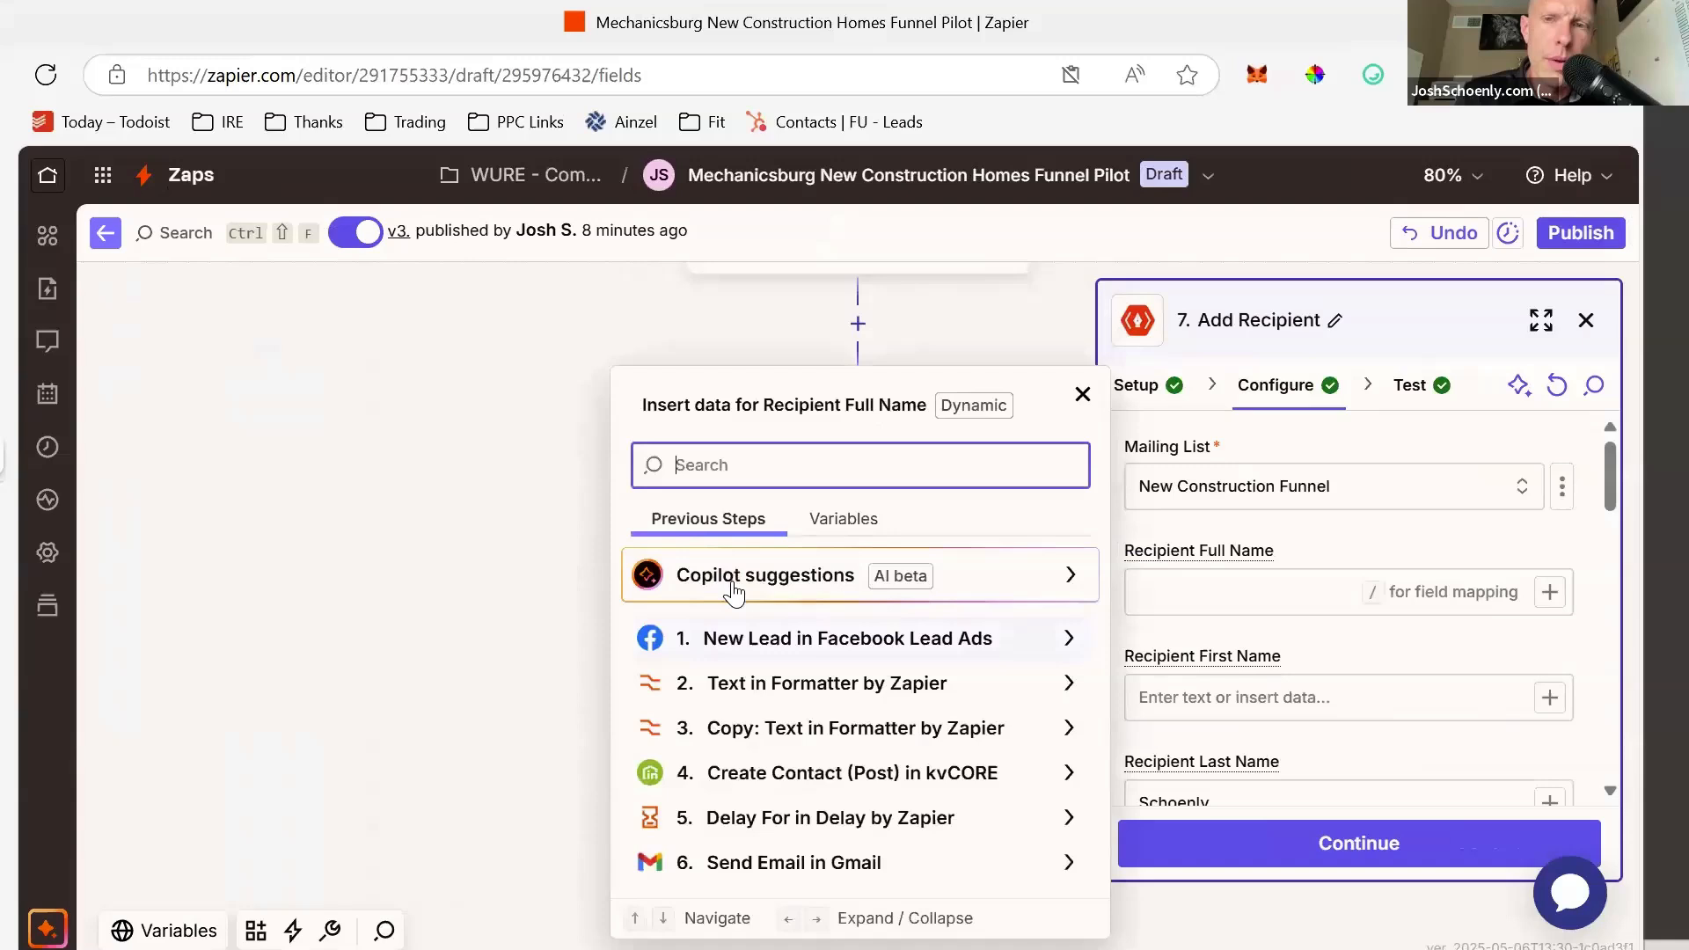
left_click(748, 636)
left_click(737, 675)
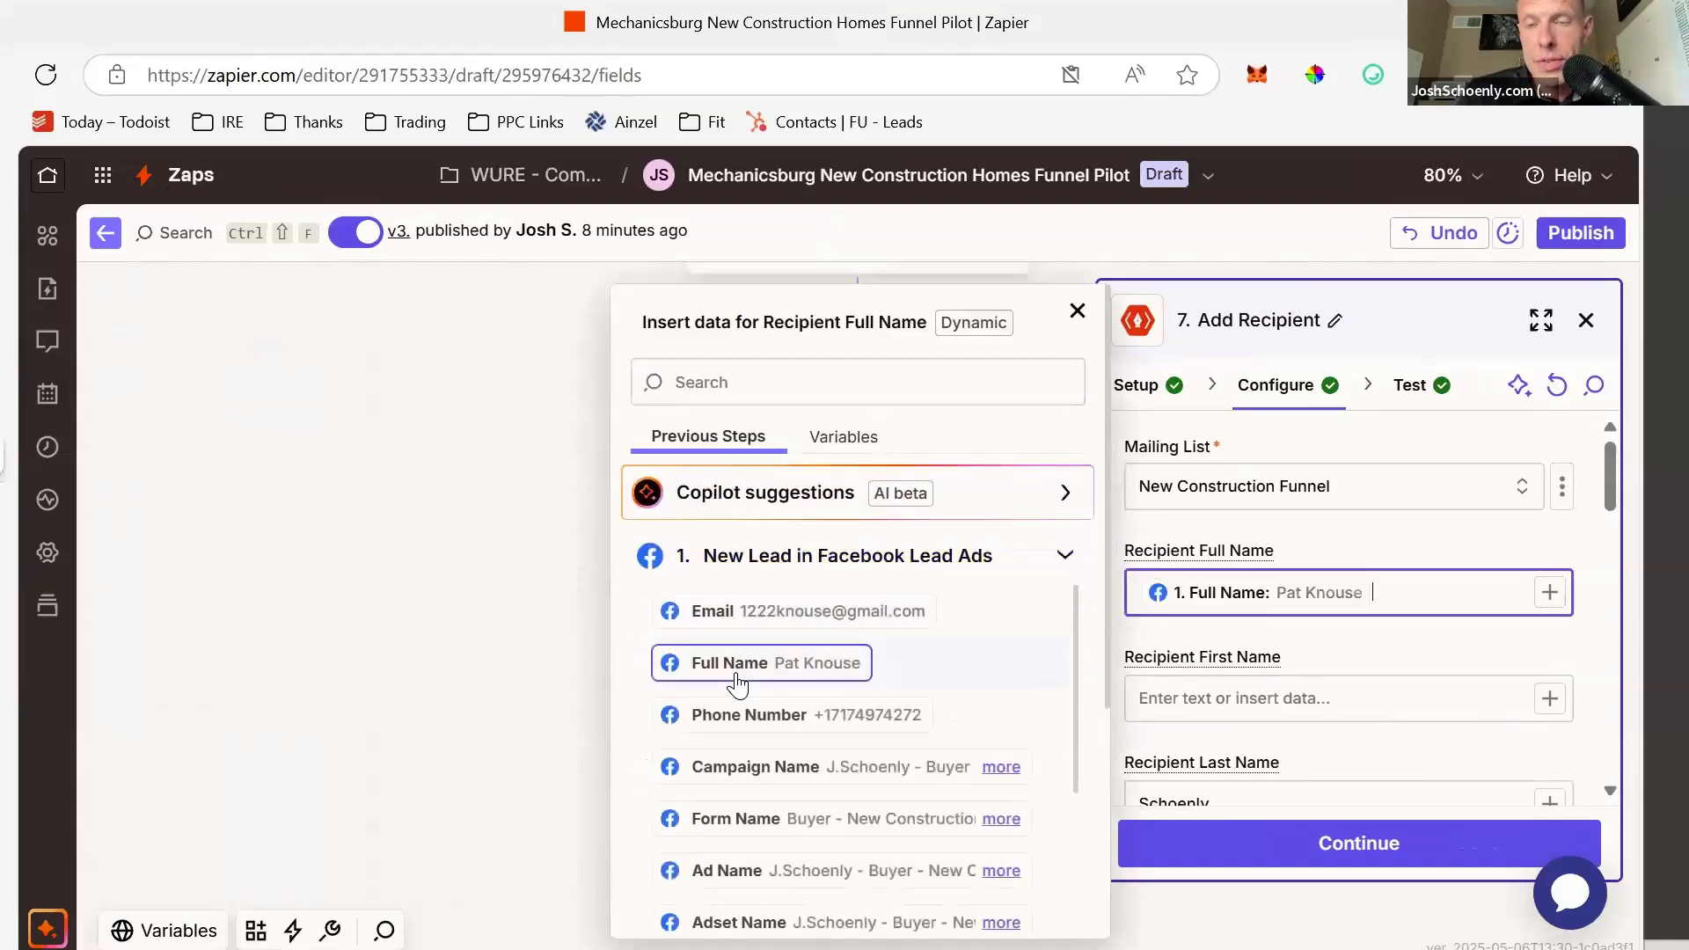
- Delete the typed Recipient Last Name value
scroll(1243, 701, "down", 2)
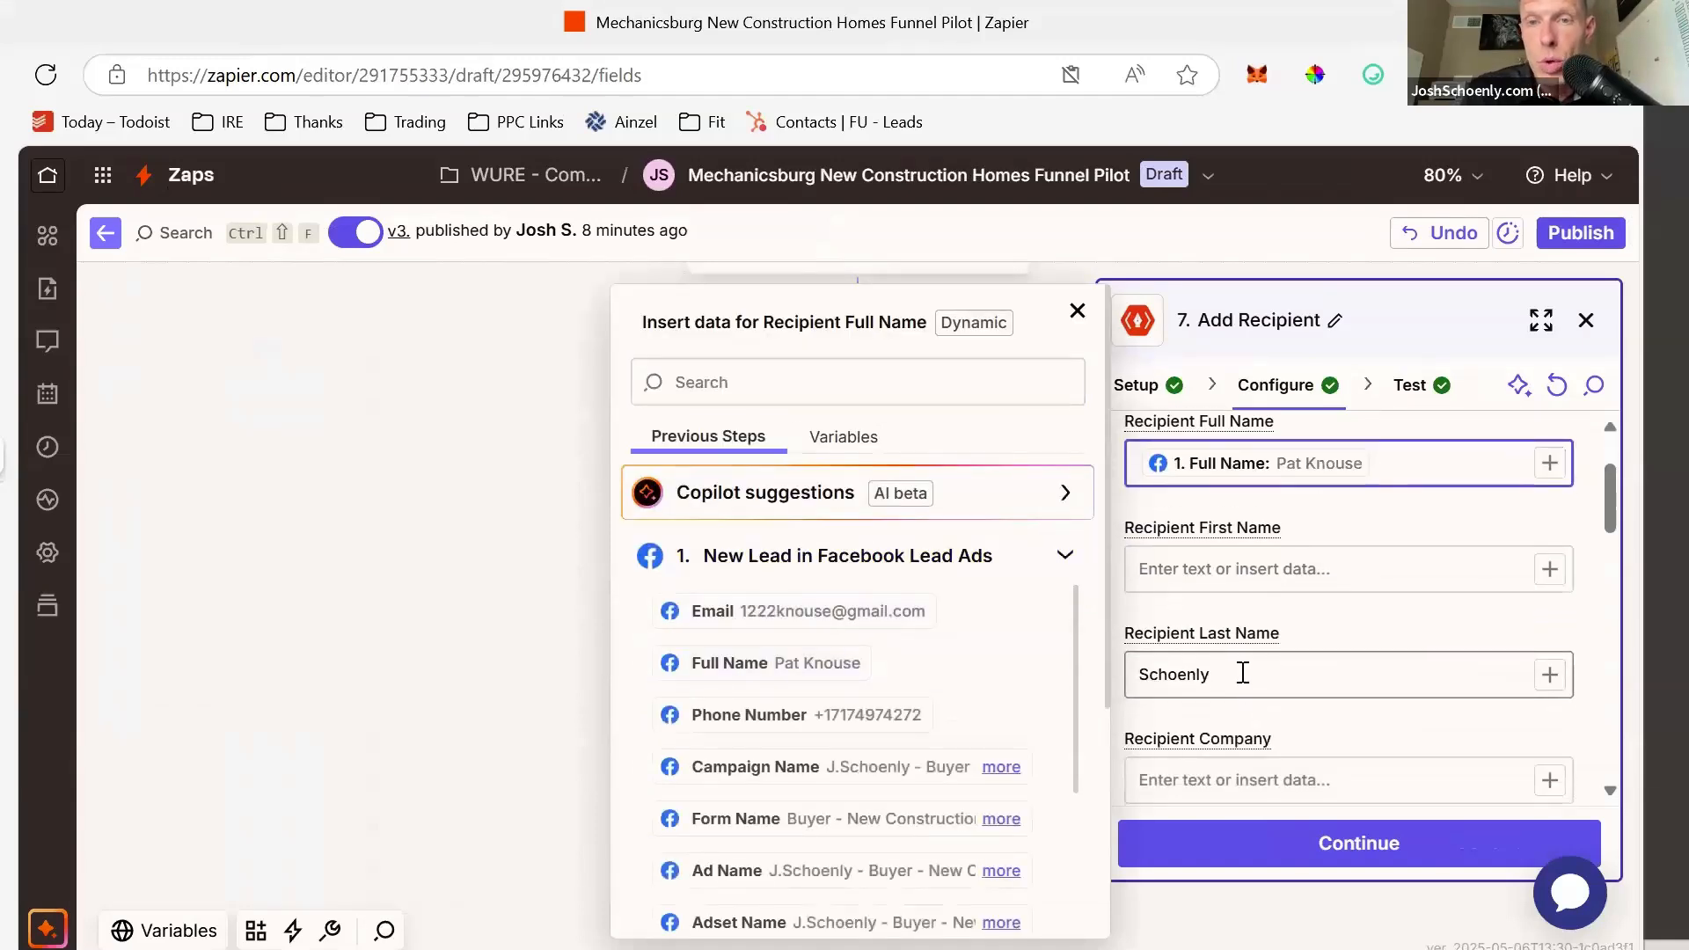
left_click(1243, 673)
key("BackSpace")
key("BackSpace")
key("BackSpace")
key("BackSpace")
key("BackSpace")
key("BackSpace")
key("BackSpace")
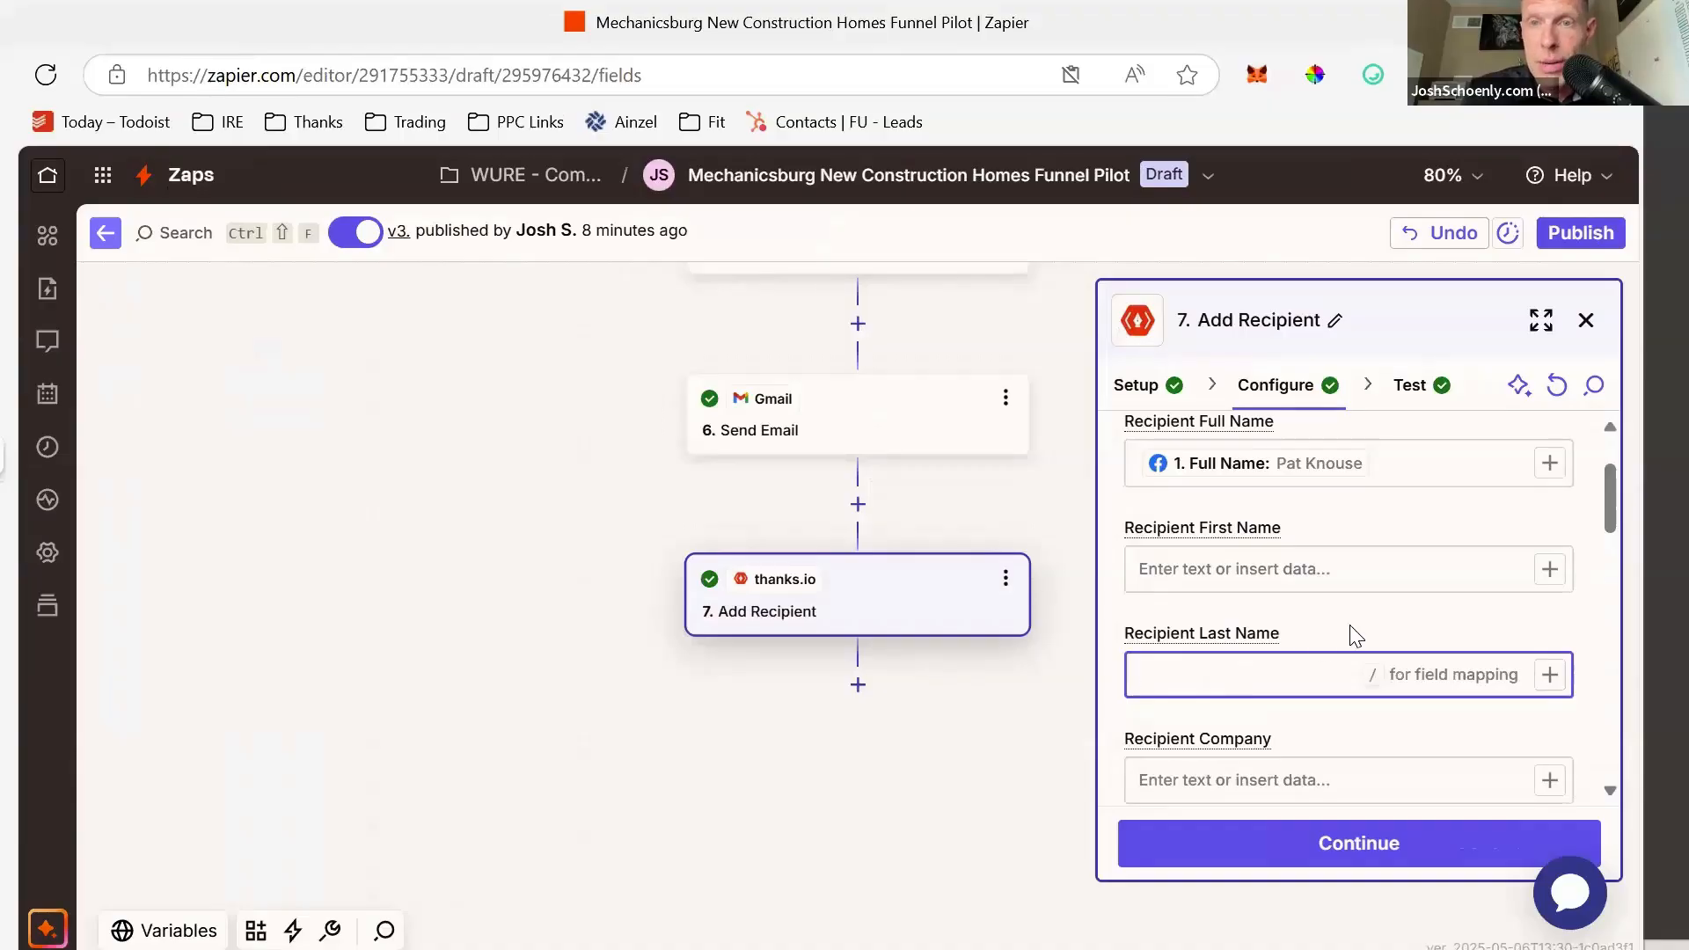
scroll(1352, 625, "down", 4)
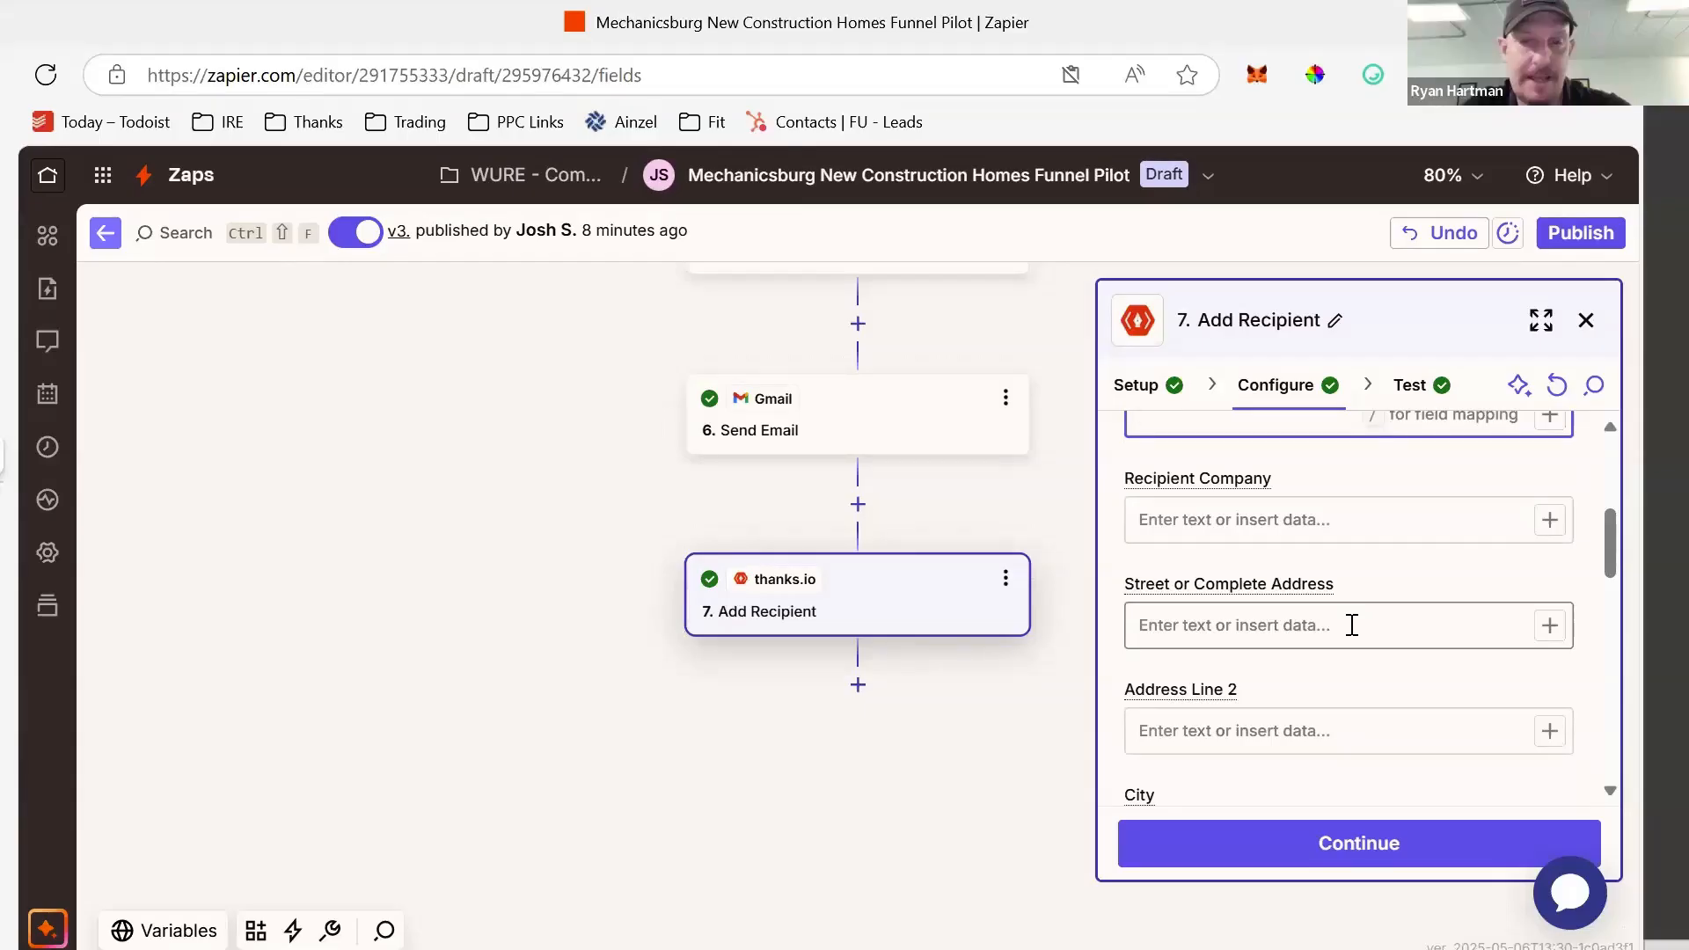
scroll(1302, 687, "up", 5)
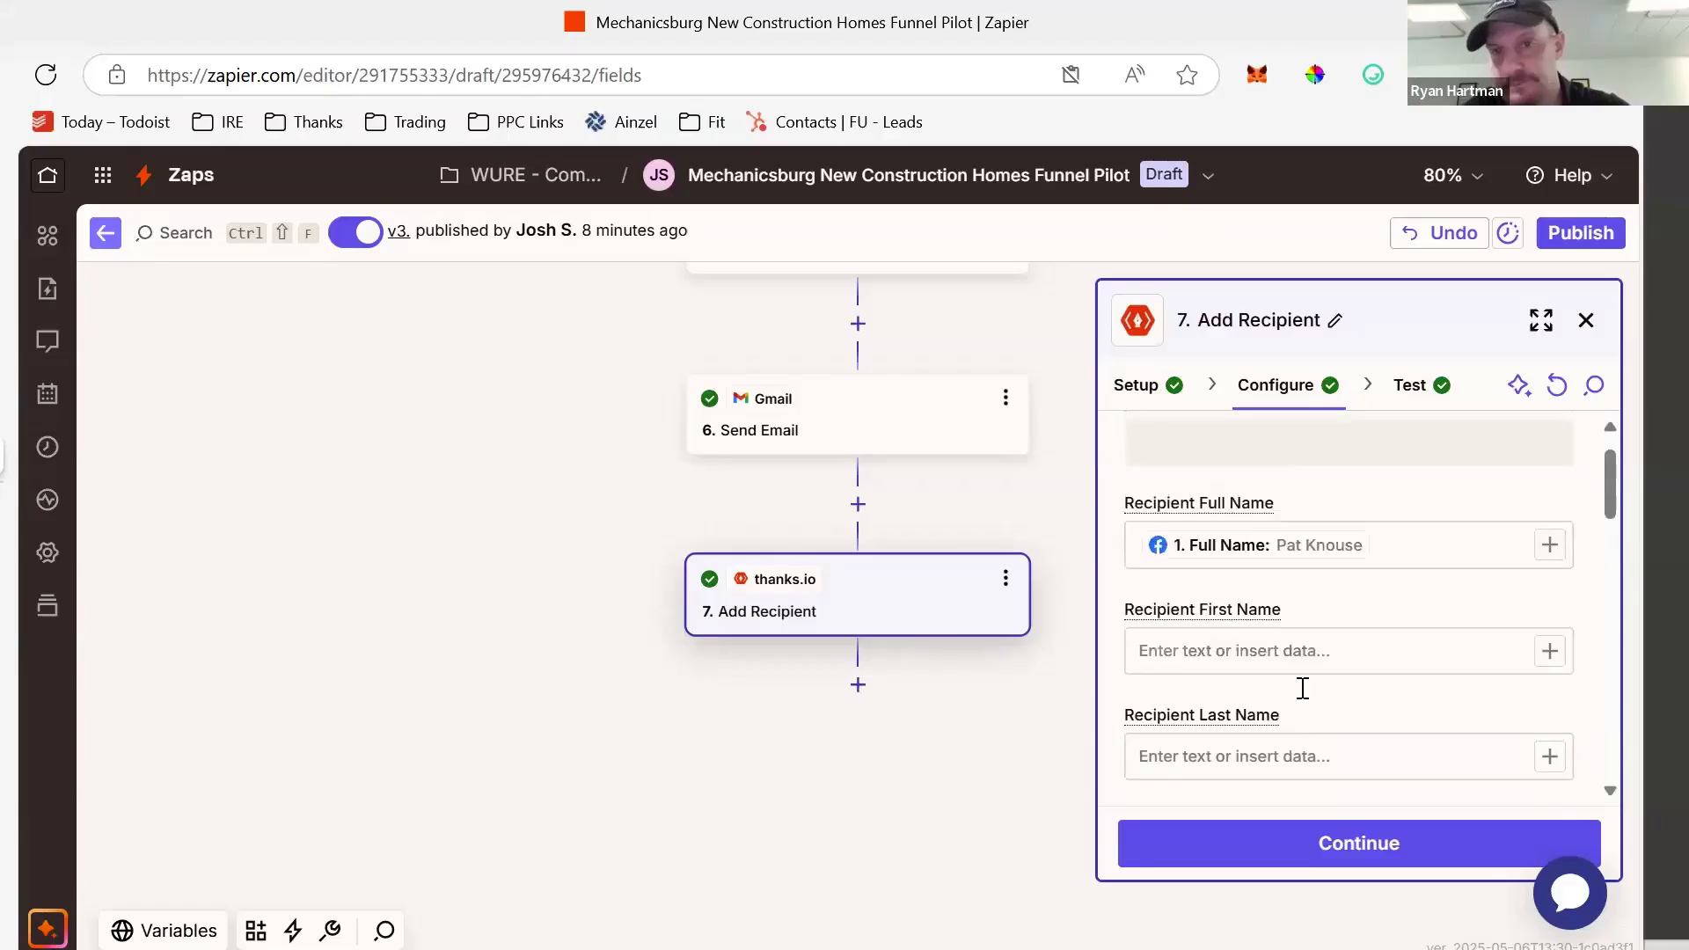
scroll(1303, 687, "down", 4)
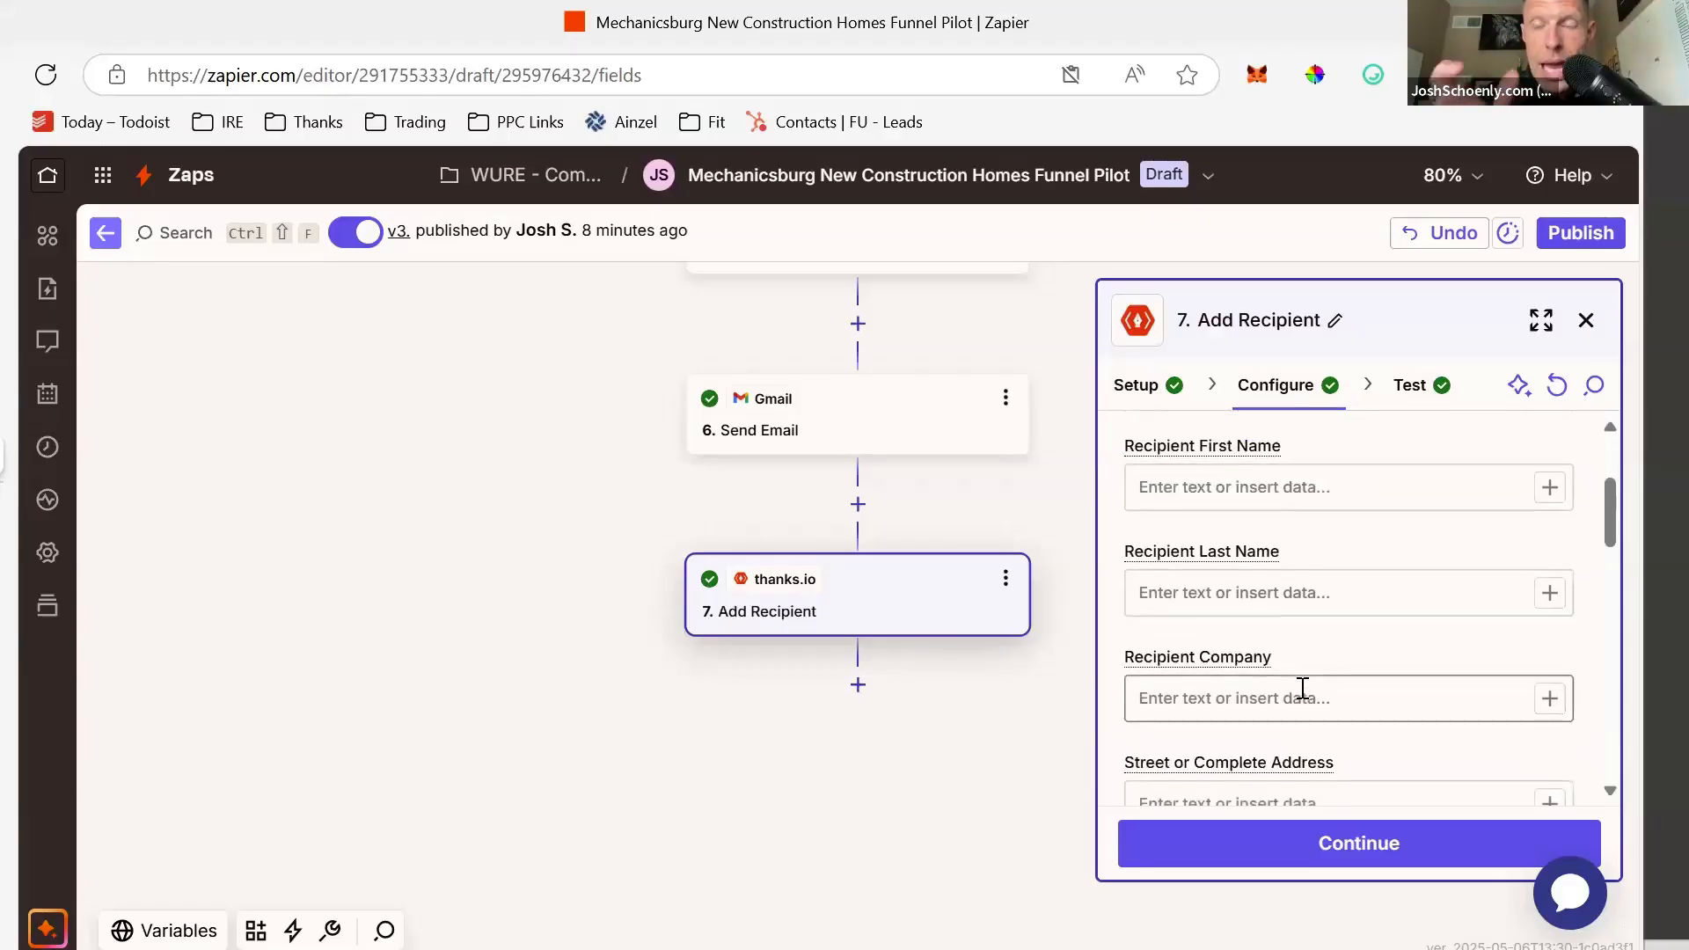
scroll(1303, 698, "down", 3)
scroll(1302, 695, "up", 3)
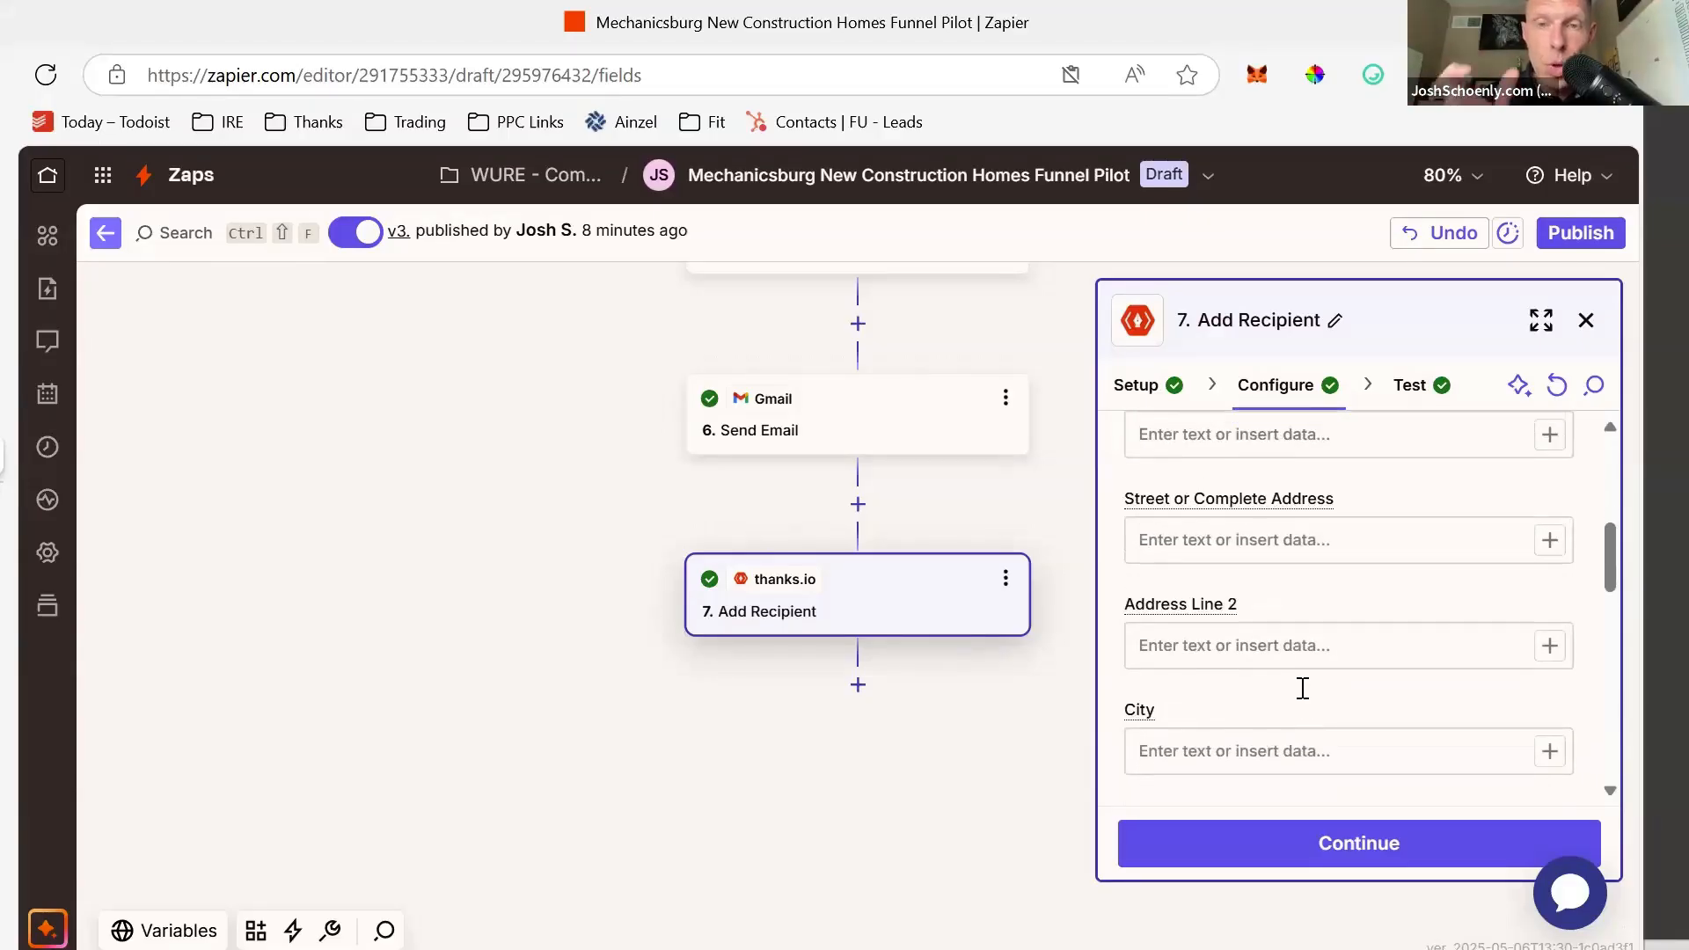
scroll(1303, 687, "down", 8)
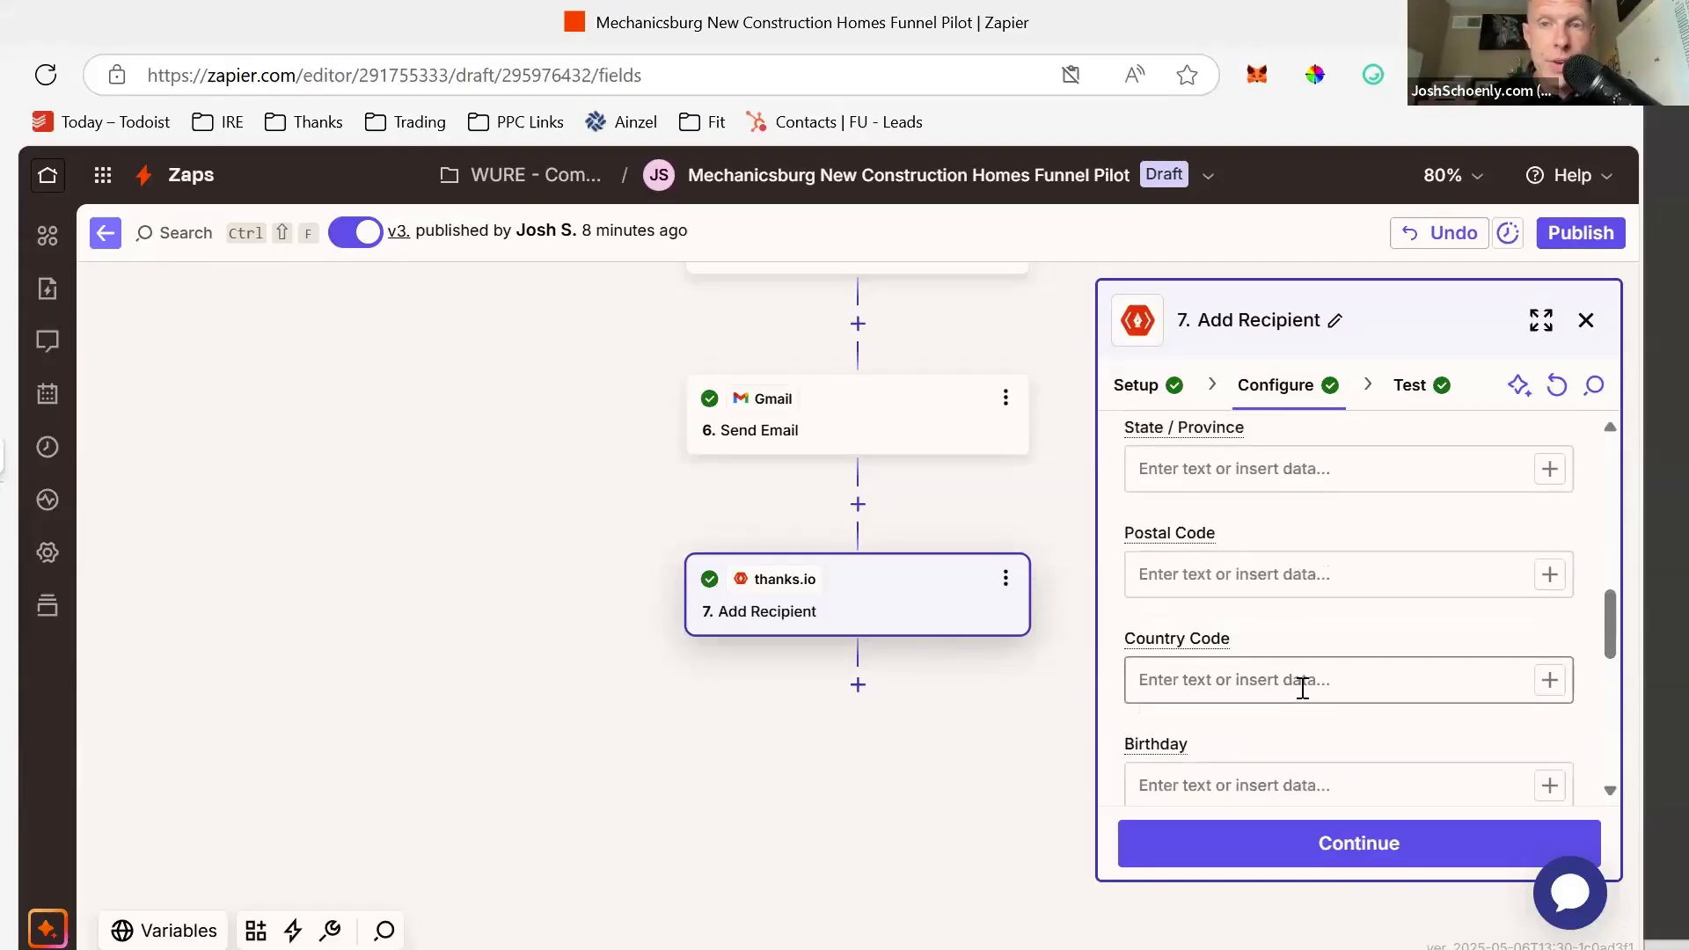
scroll(1303, 687, "down", 2)
- Replace the fixed Email with the Facebook lead's Email field
left_click(1365, 612)
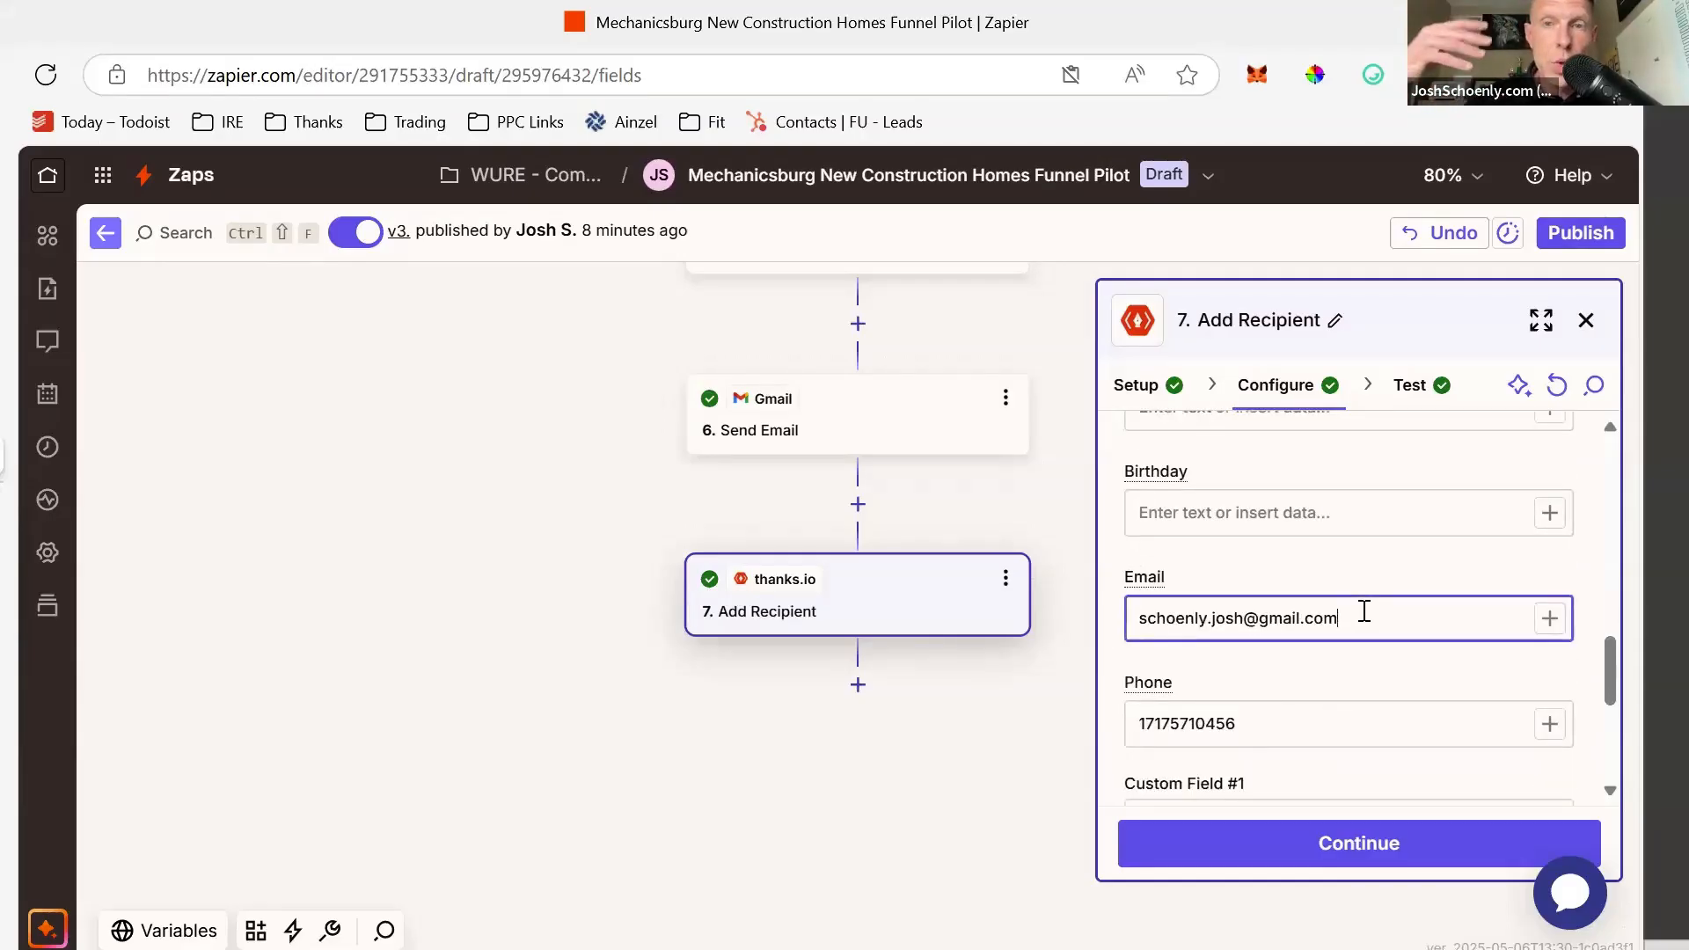
key("BackSpace")
key("BackSpace")
key("BackSpace")
key("BackSpace")
key("BackSpace")
key("BackSpace")
key("BackSpace")
key("BackSpace")
key("BackSpace")
key("BackSpace")
key("BackSpace")
key("BackSpace")
key("BackSpace")
key("BackSpace")
key("BackSpace")
key("BackSpace")
key("BackSpace")
key("BackSpace")
key("BackSpace")
key("BackSpace")
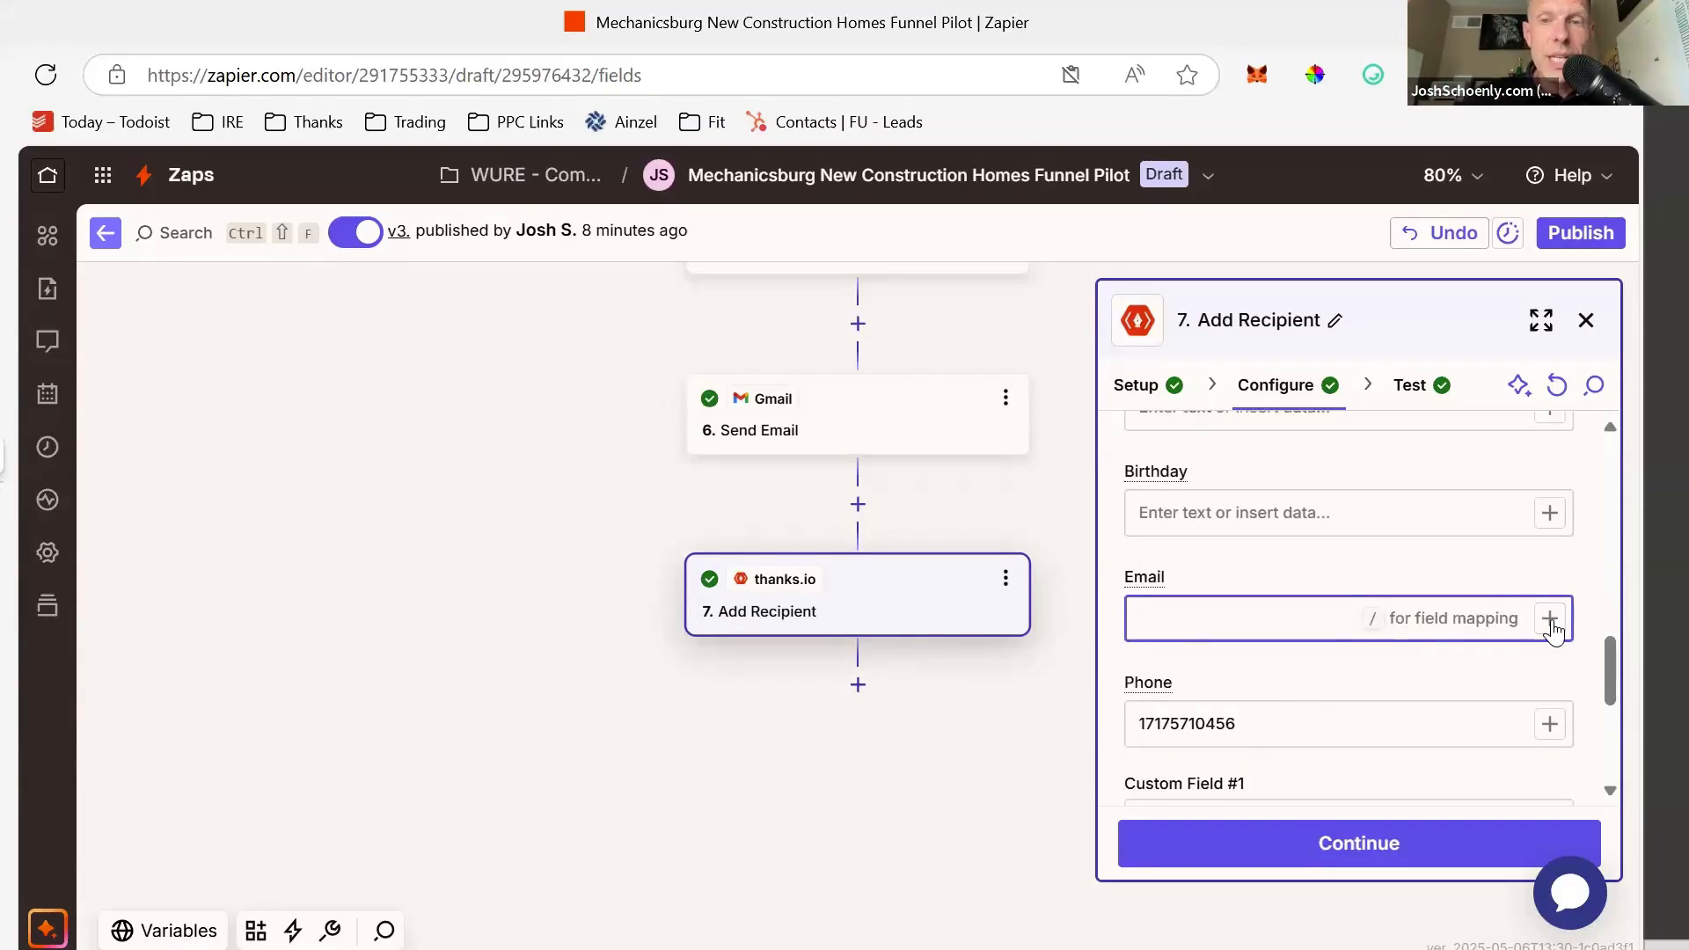
left_click(1552, 624)
left_click(931, 632)
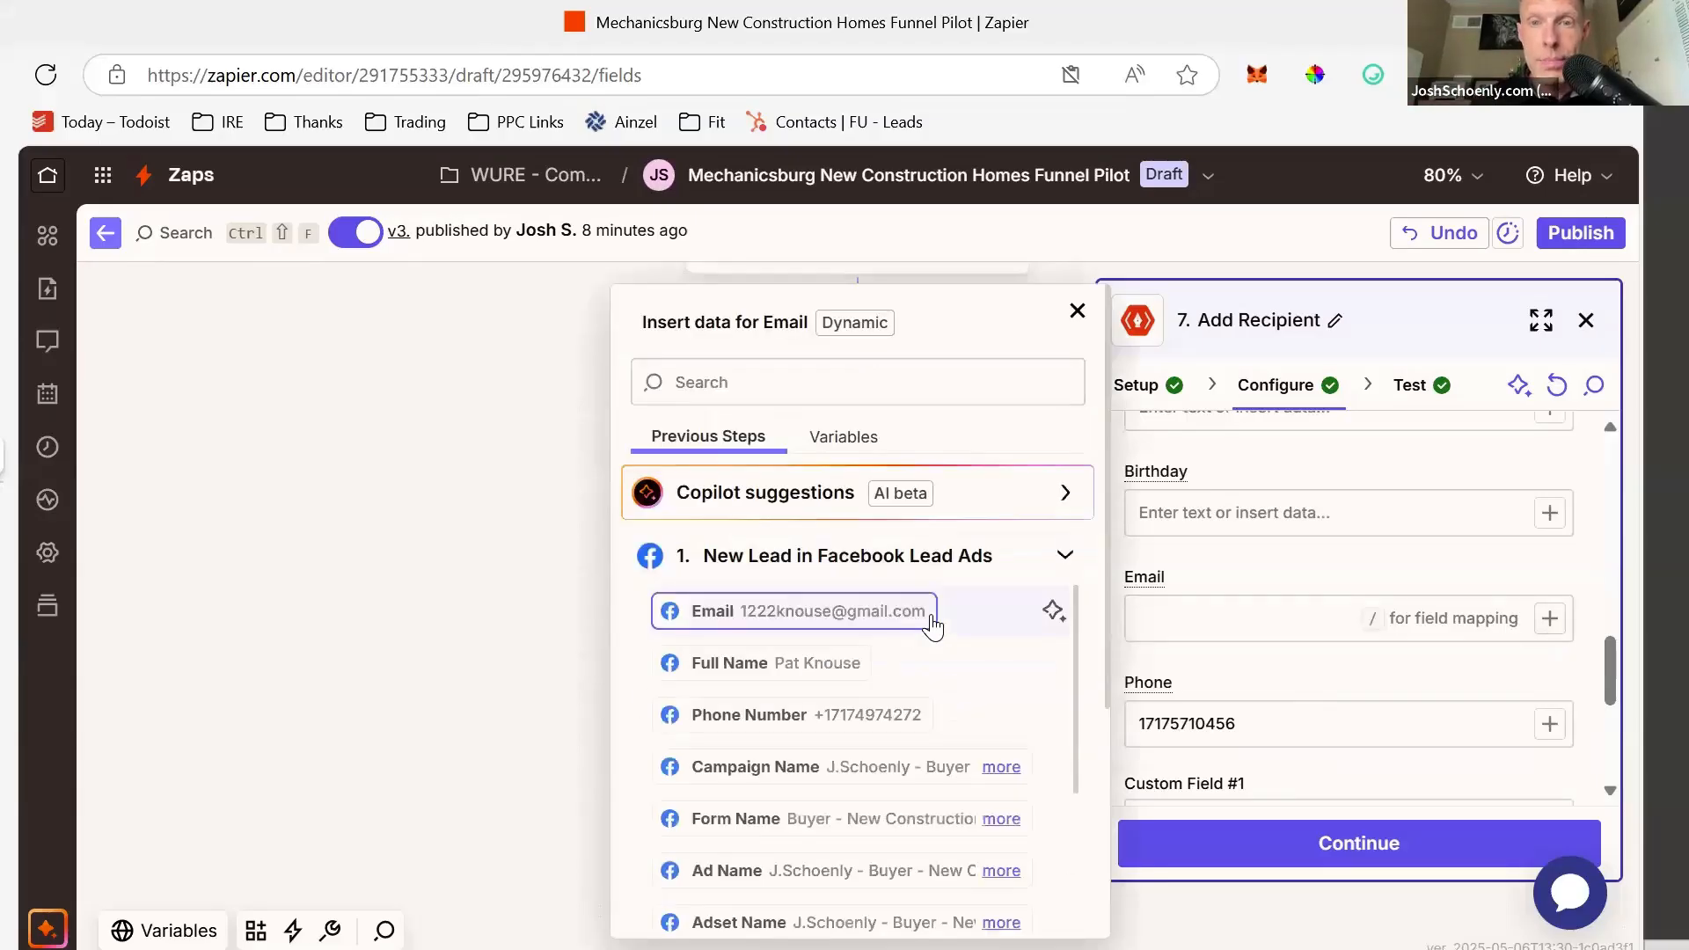
left_click(866, 630)
- Replace the fixed Phone with the lead's Phone Number and continue to testing
left_click(1280, 726)
key("BackSpace")
key("BackSpace")
key("BackSpace")
key("BackSpace")
key("BackSpace")
key("BackSpace")
key("BackSpace")
key("BackSpace")
key("BackSpace")
key("BackSpace")
key("BackSpace")
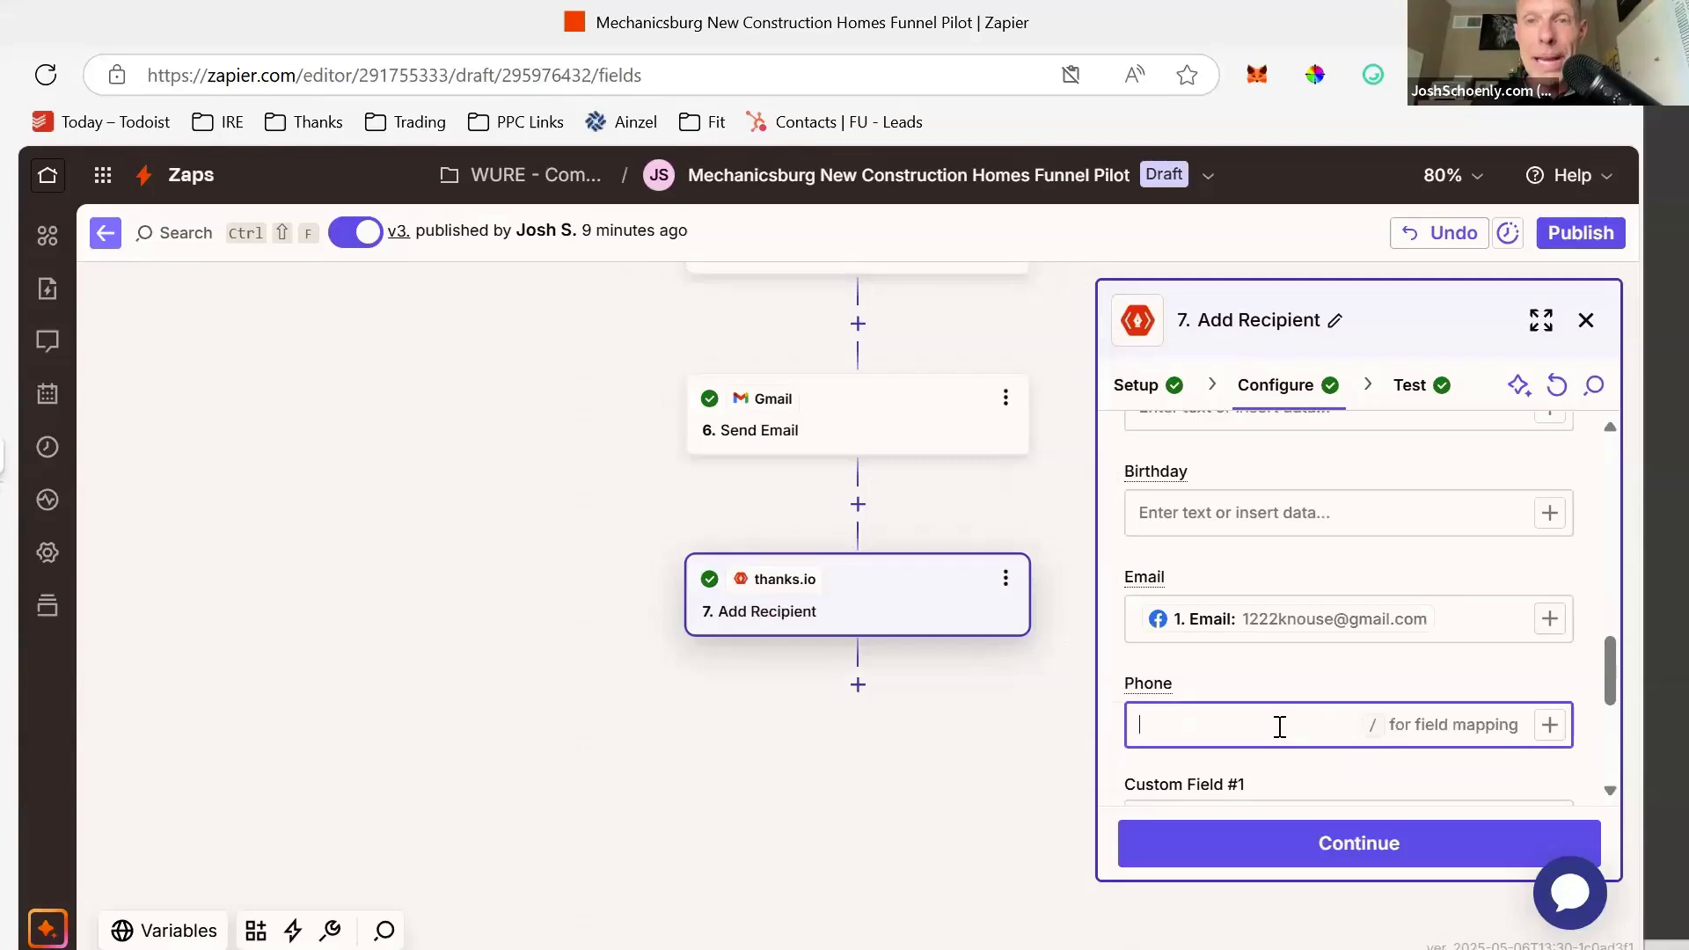
left_click(1548, 726)
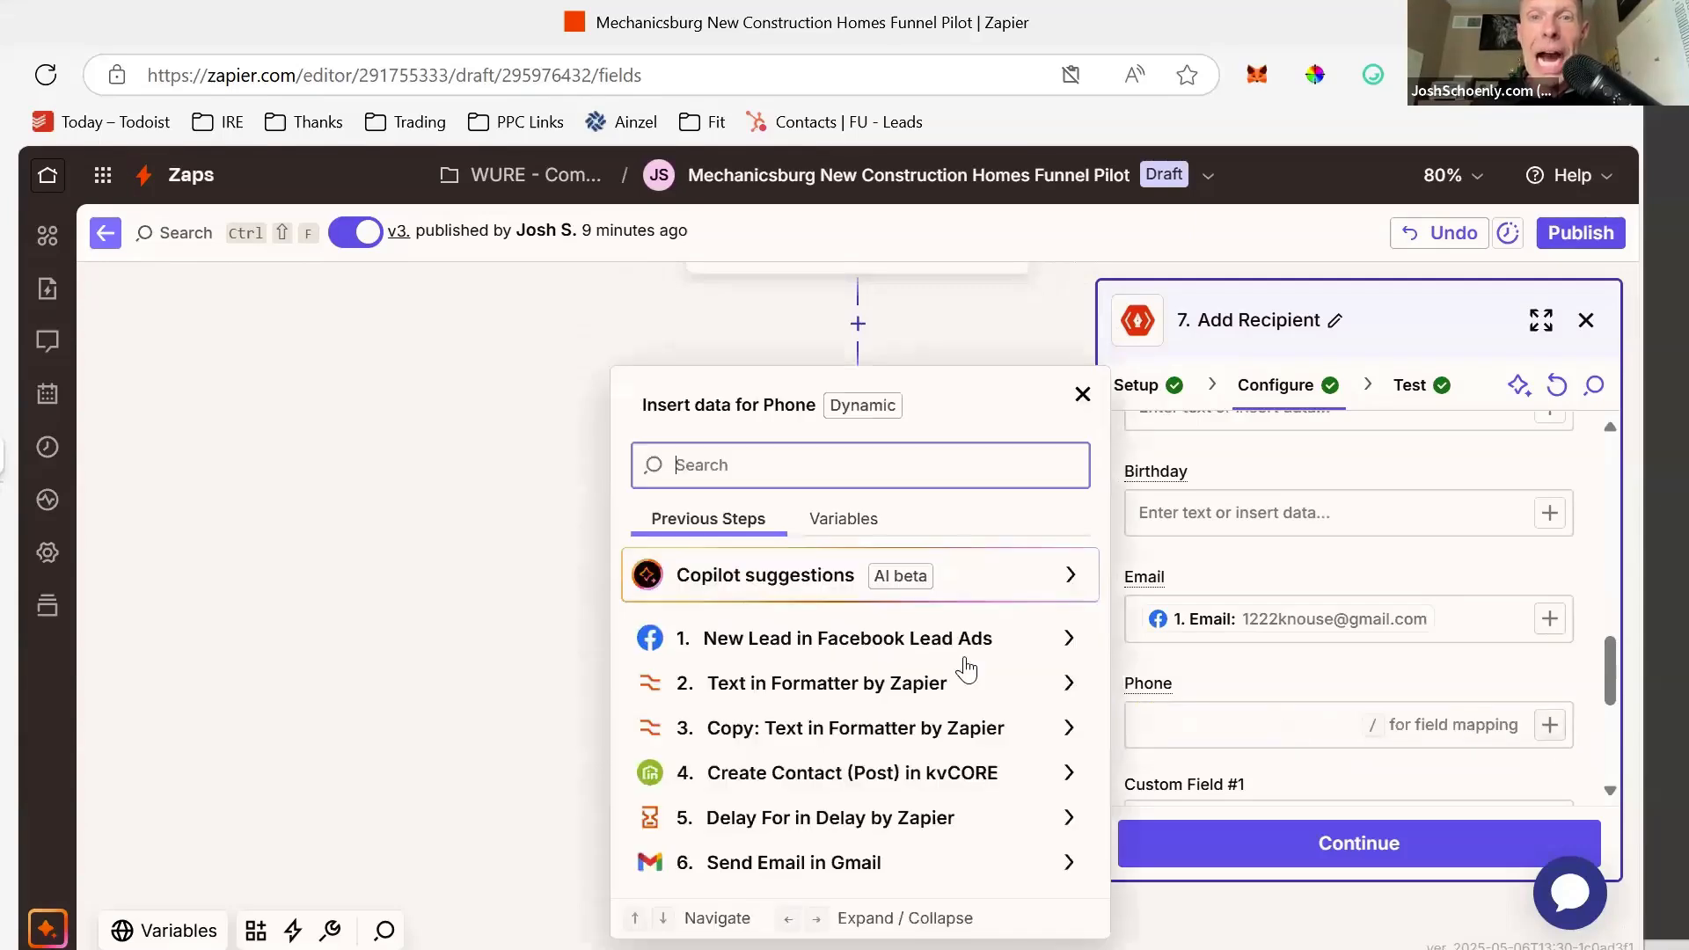
left_click(898, 640)
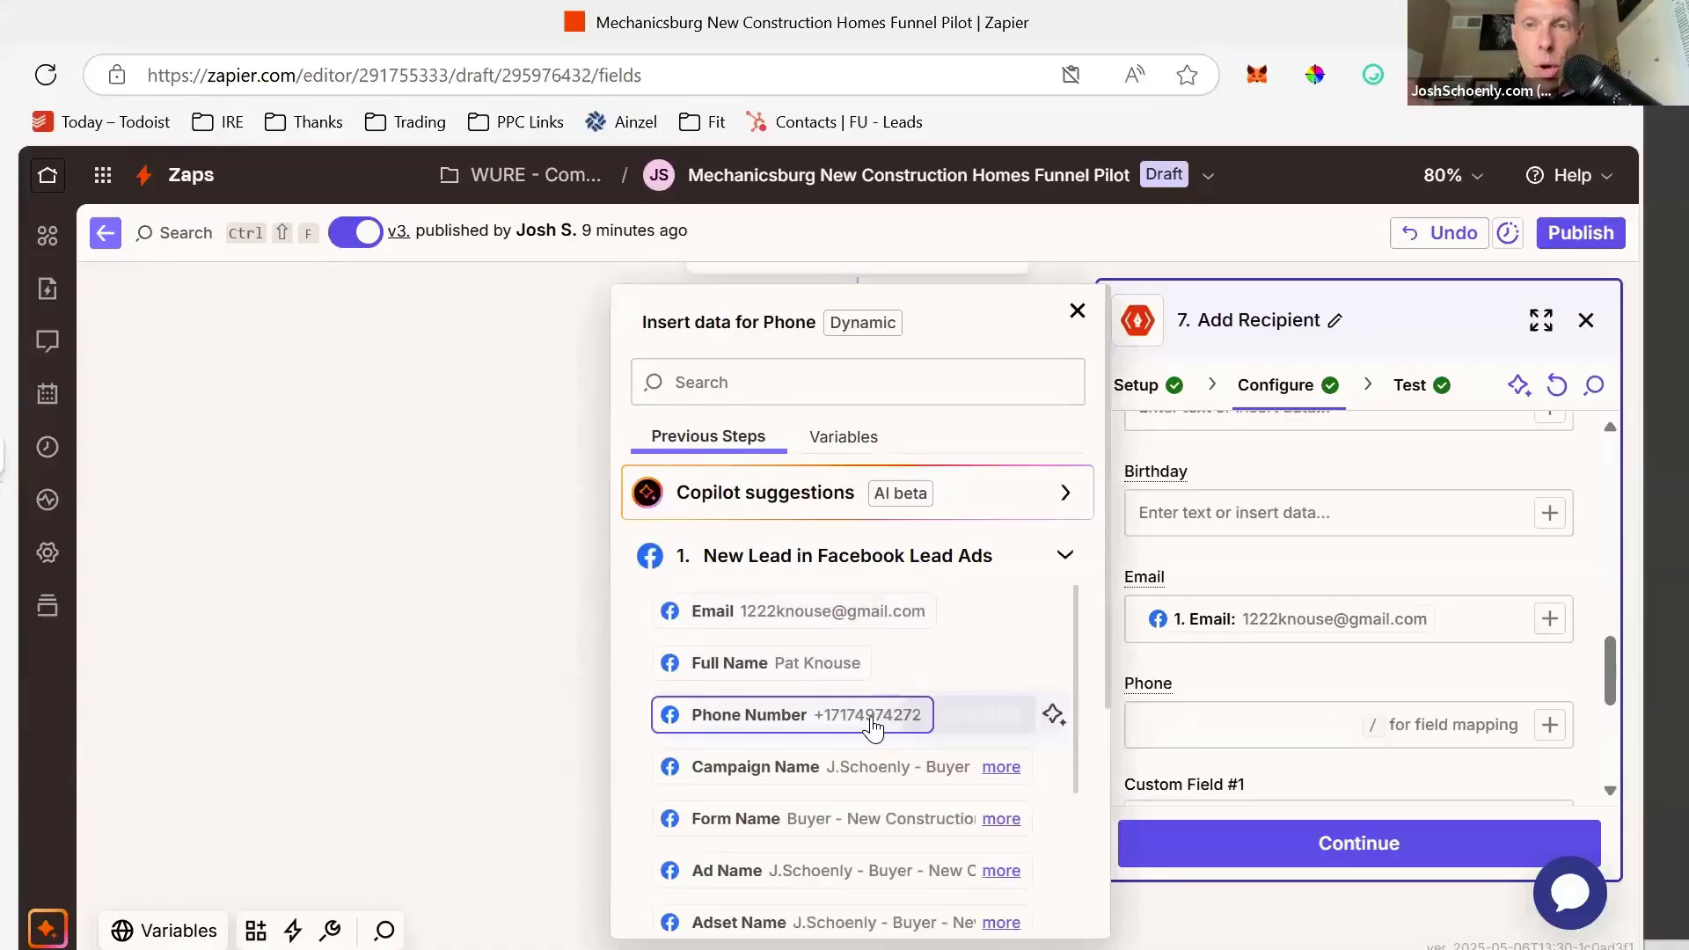
left_click(915, 714)
scroll(1223, 672, "down", 5)
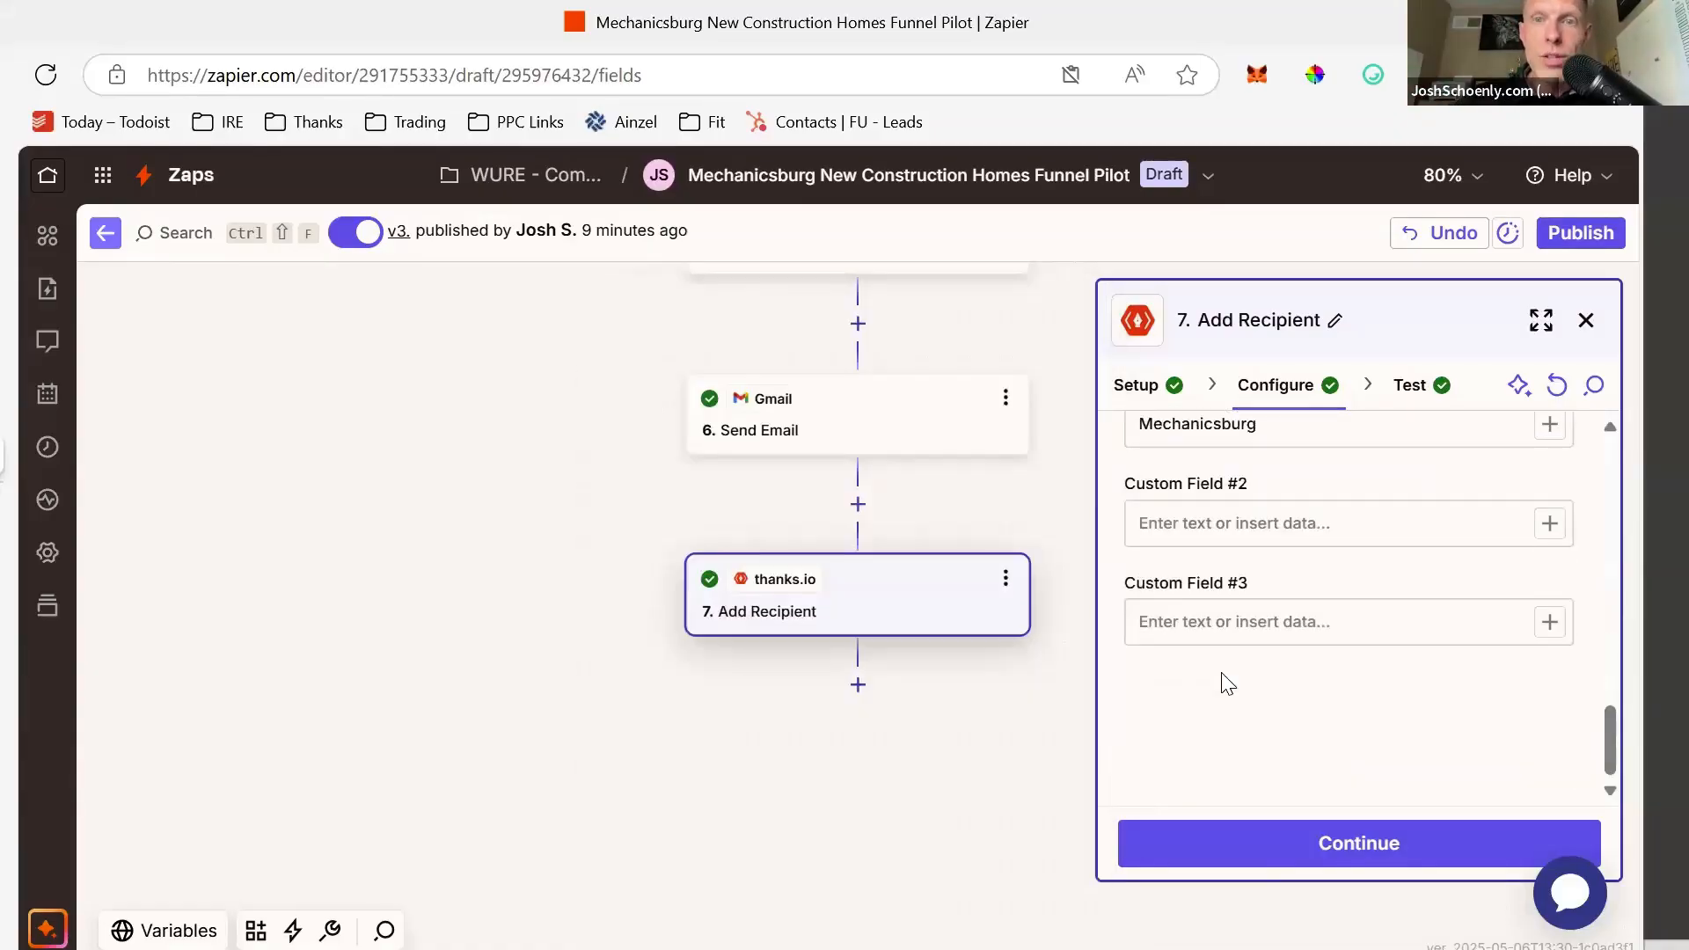
left_click(1259, 846)
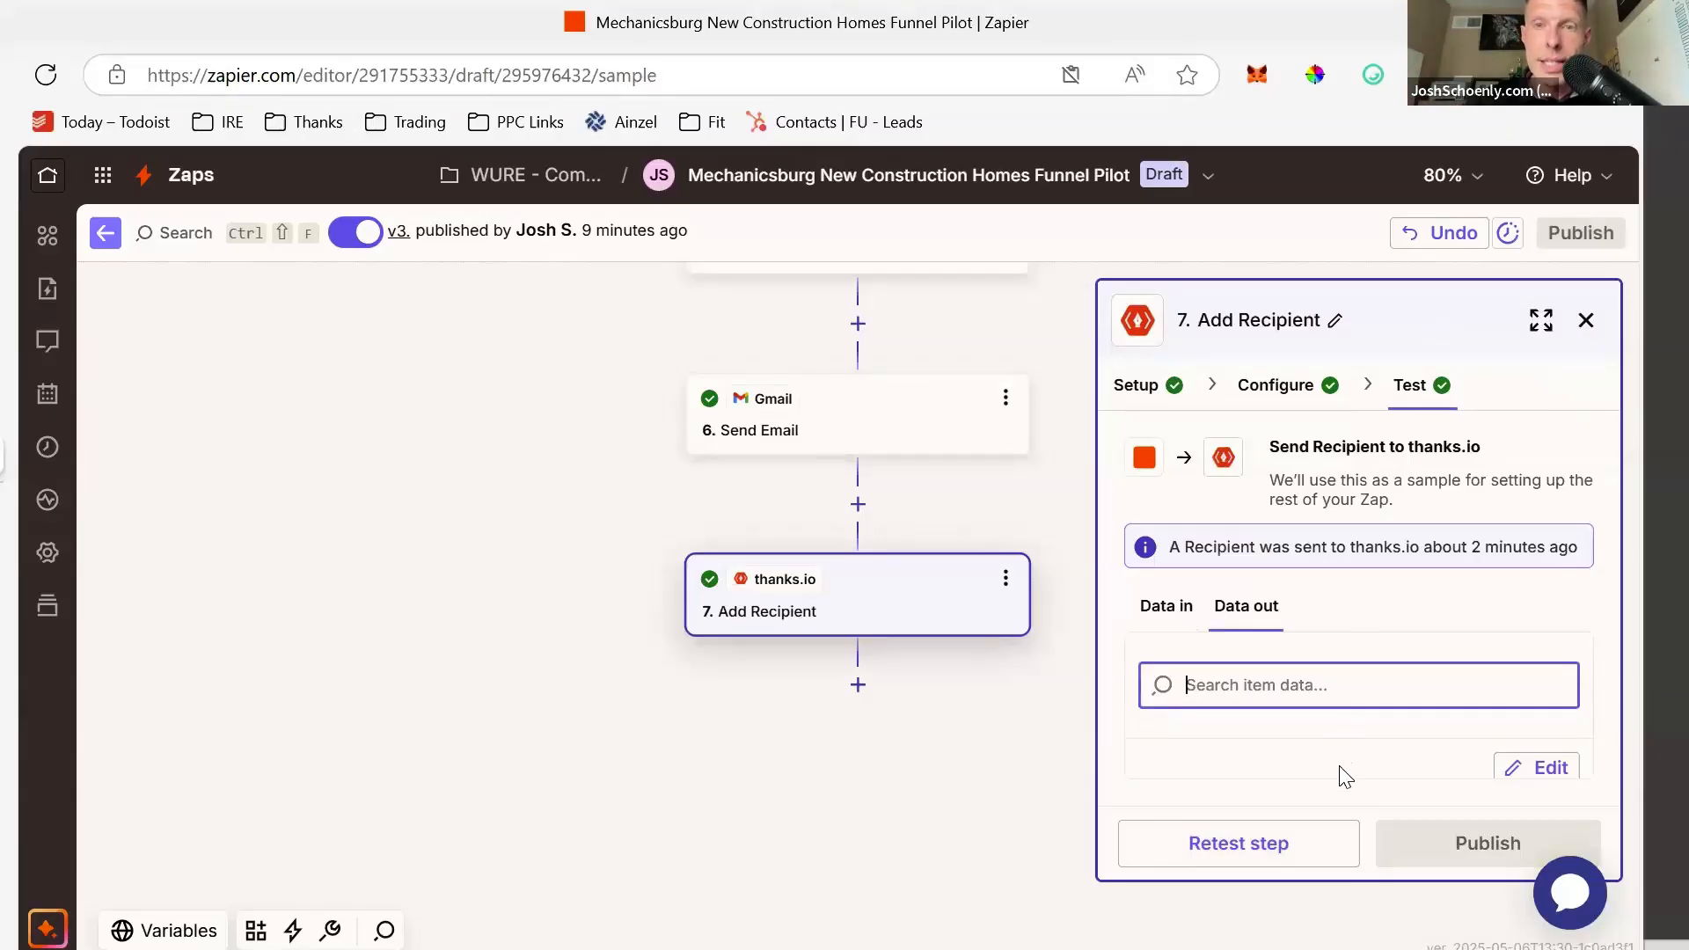
- Retest the step, check the sent Email, Phone and Custom 1 Mechanicsburg, then return to thanks.io
left_click(1237, 859)
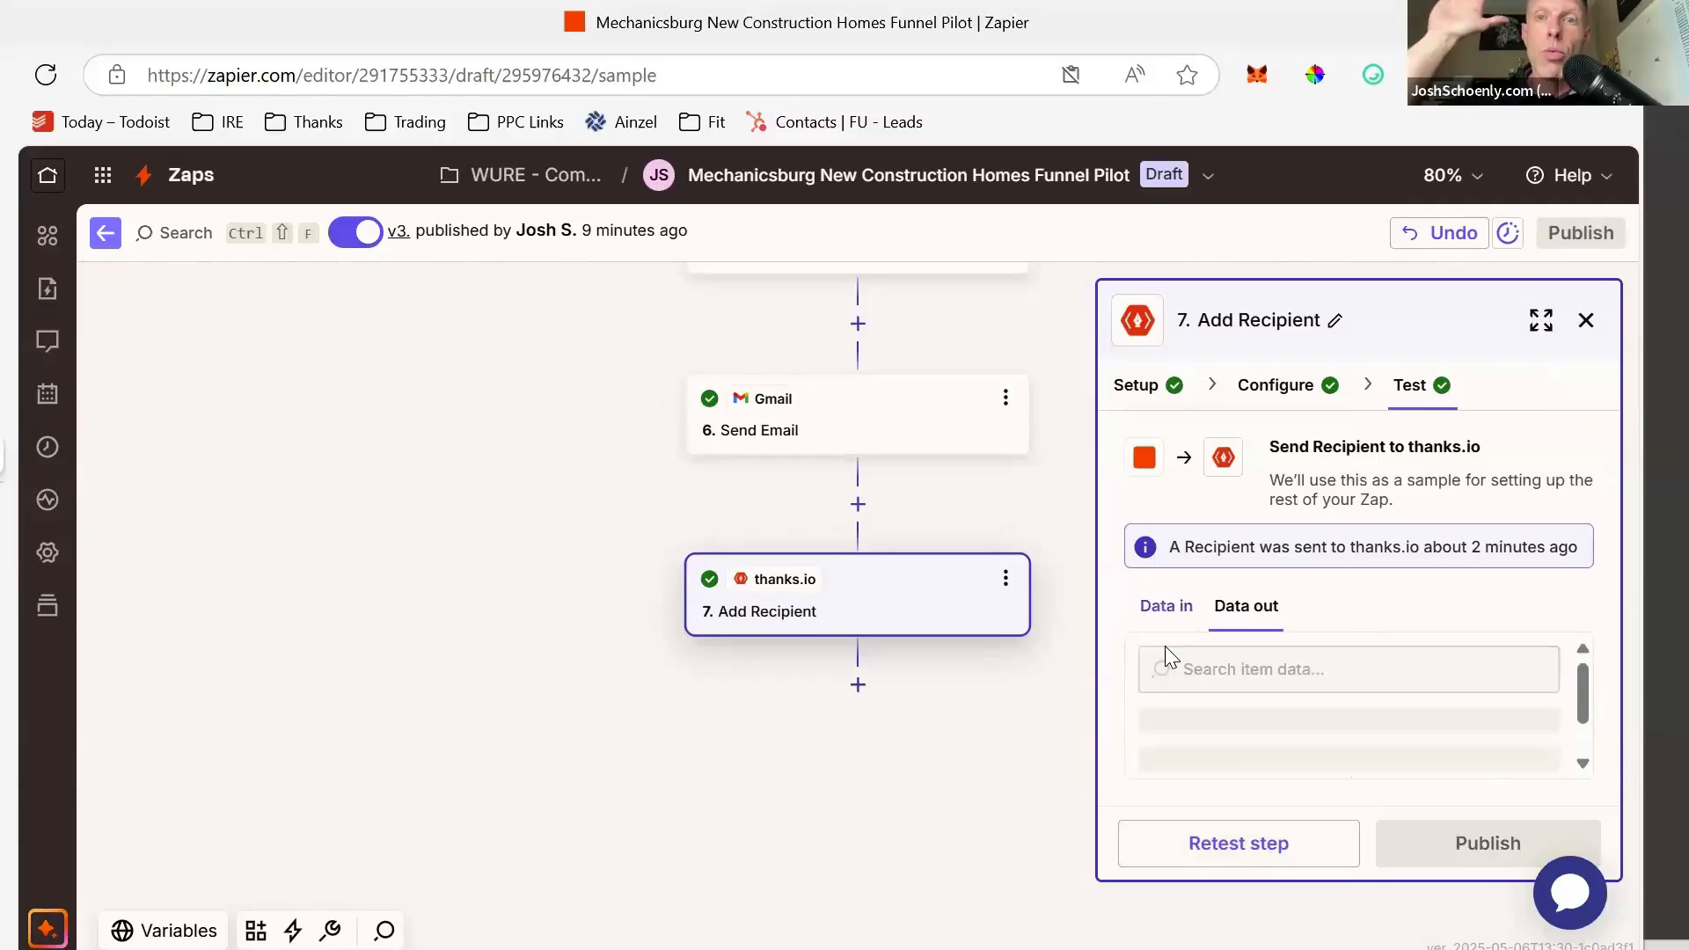
left_click(1189, 832)
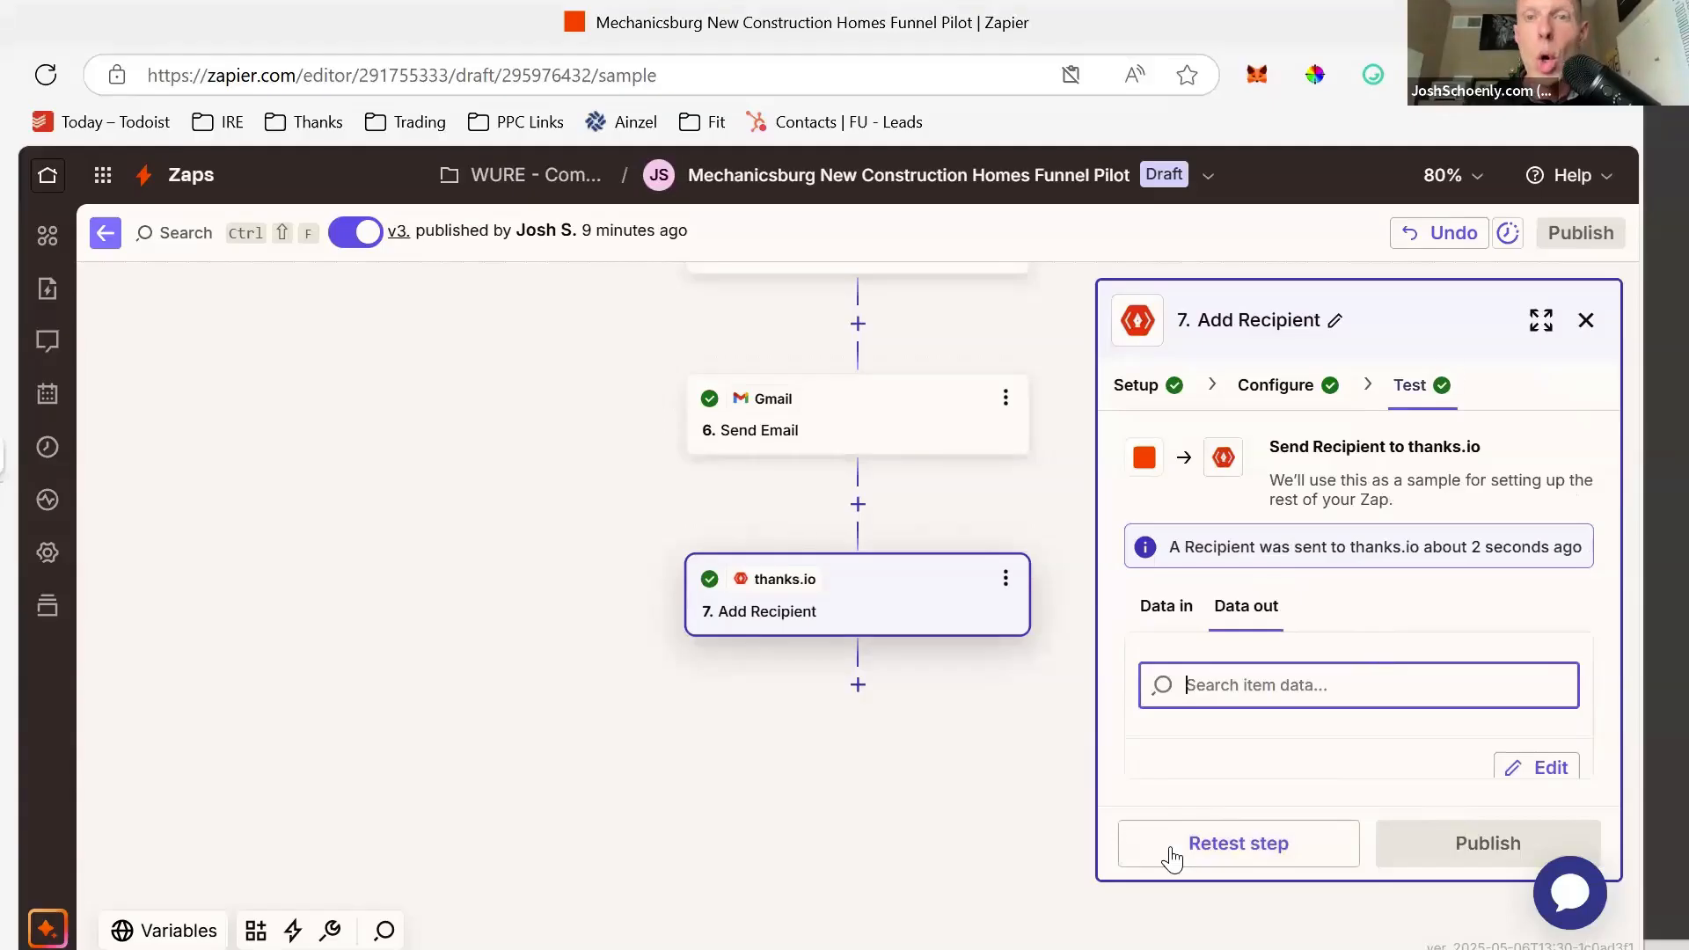
left_click(1170, 607)
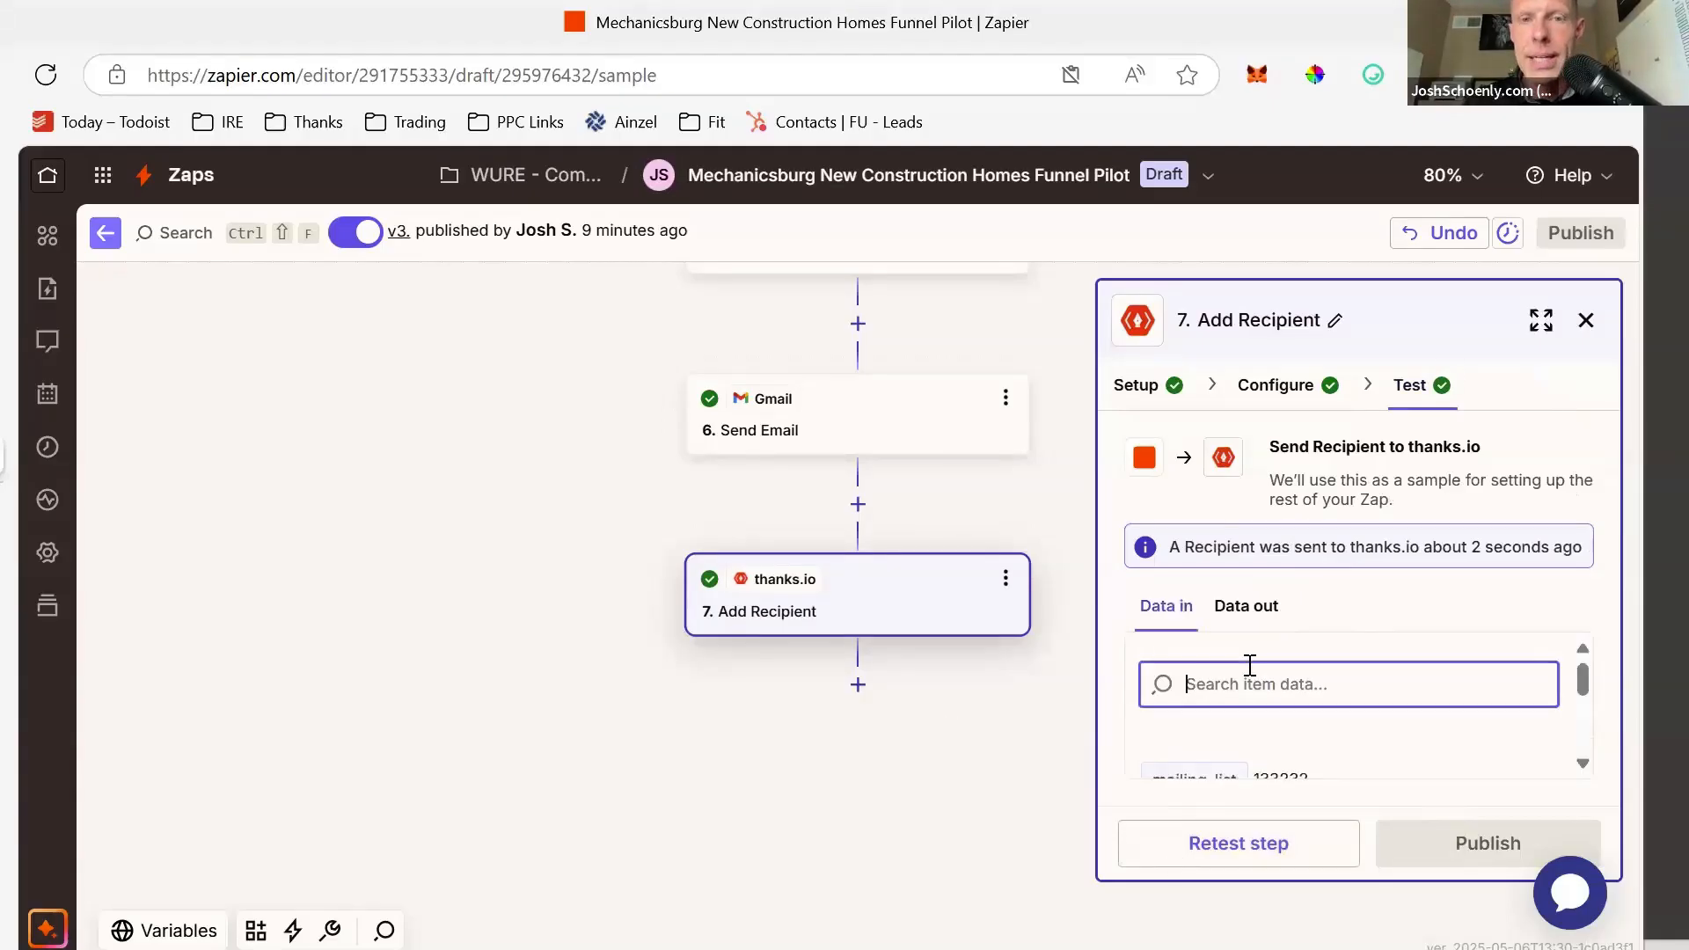
scroll(1250, 665, "down", 2)
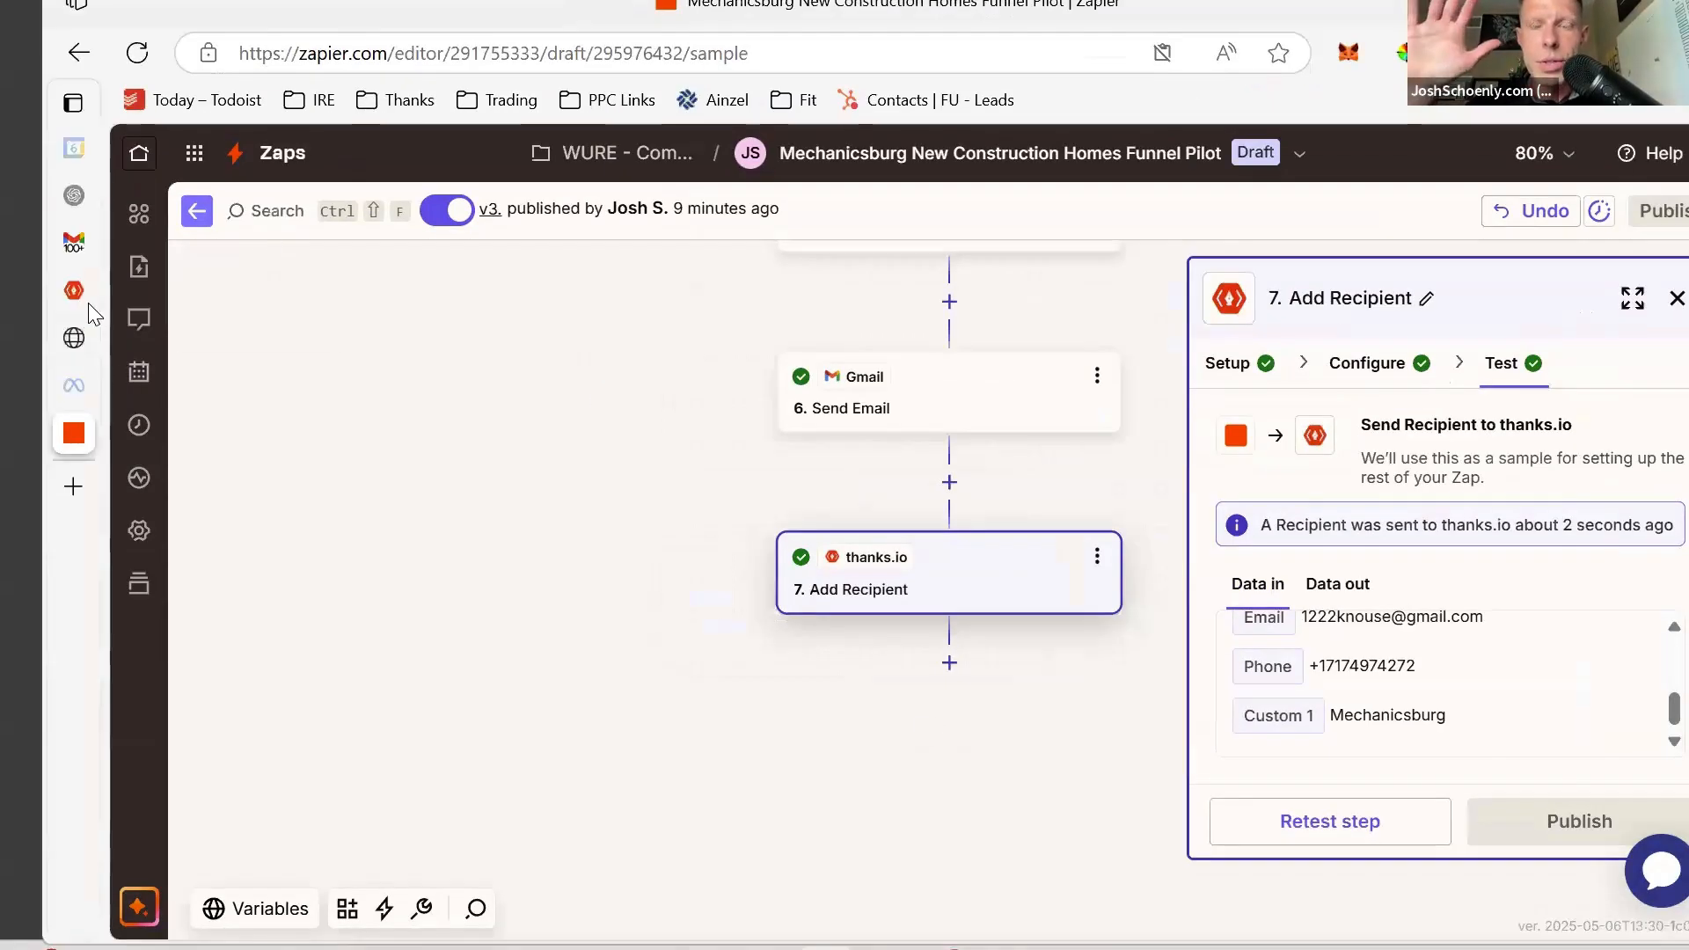
left_click(88, 302)
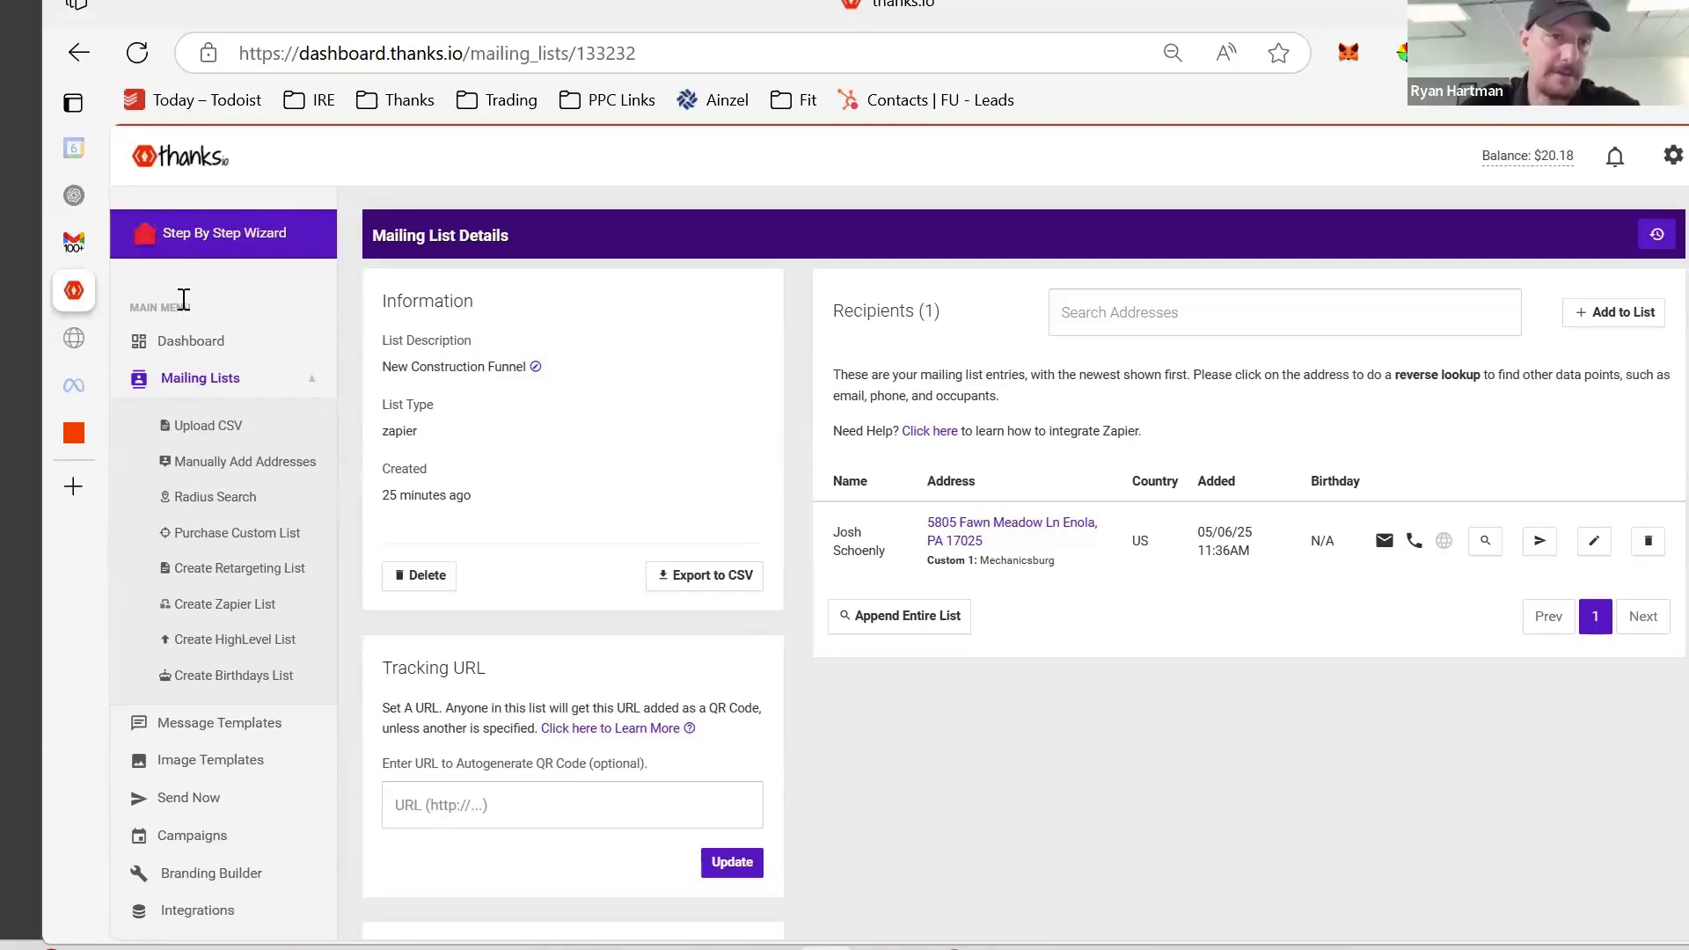
left_click(211, 390)
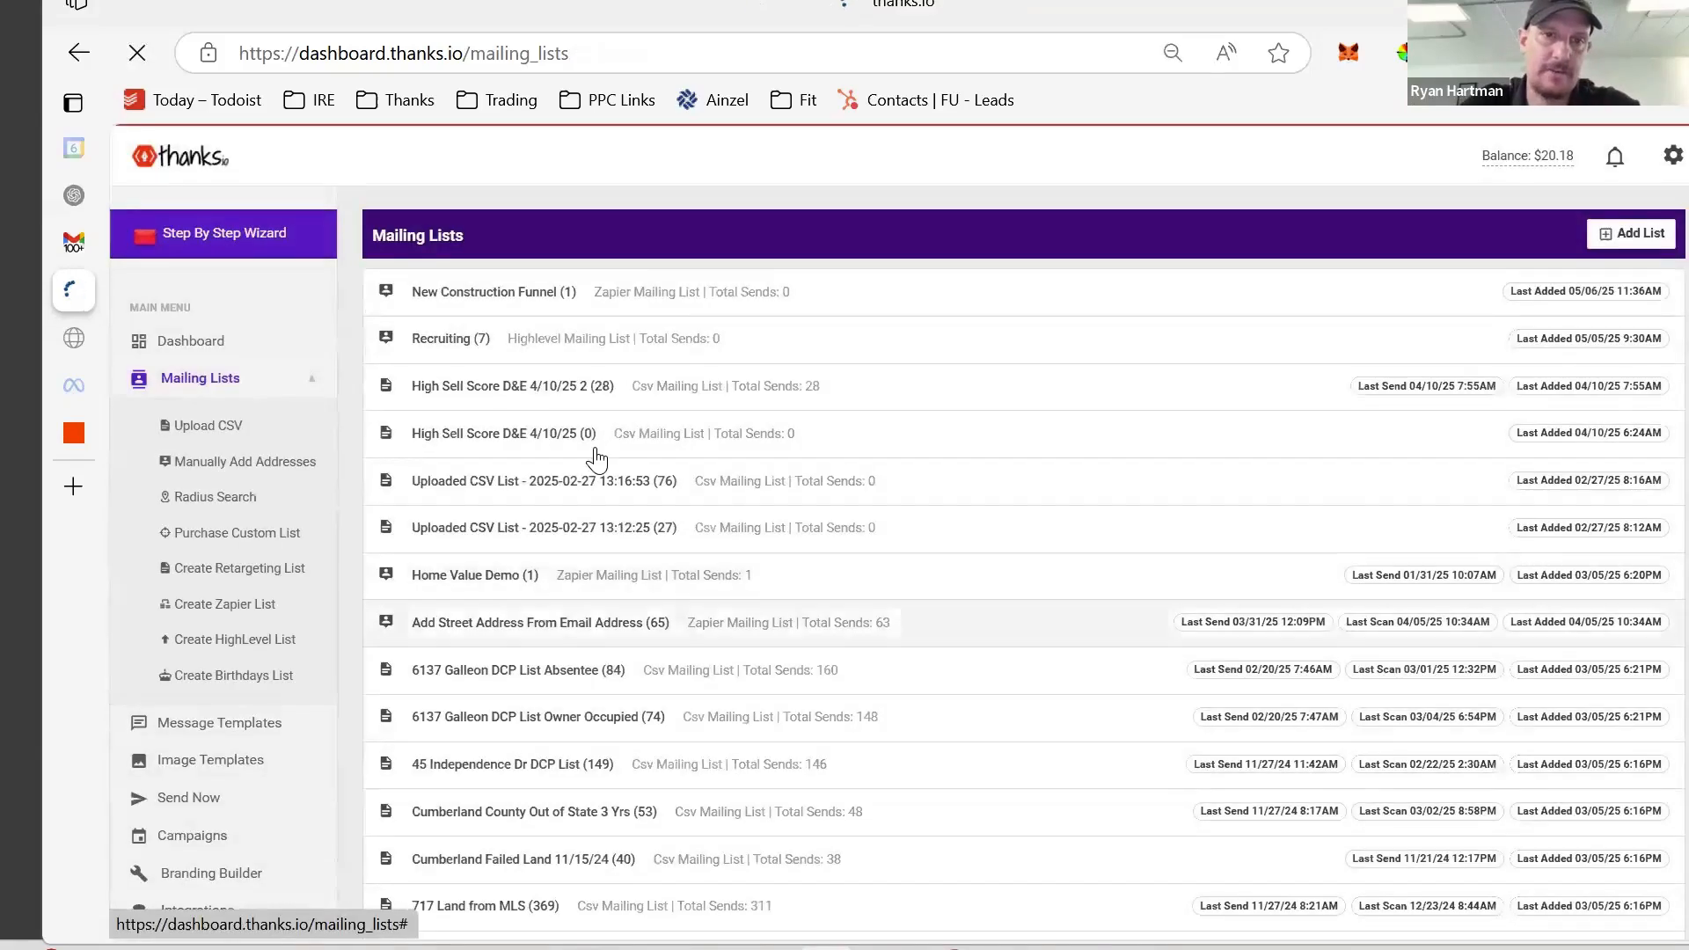
left_click(505, 299)
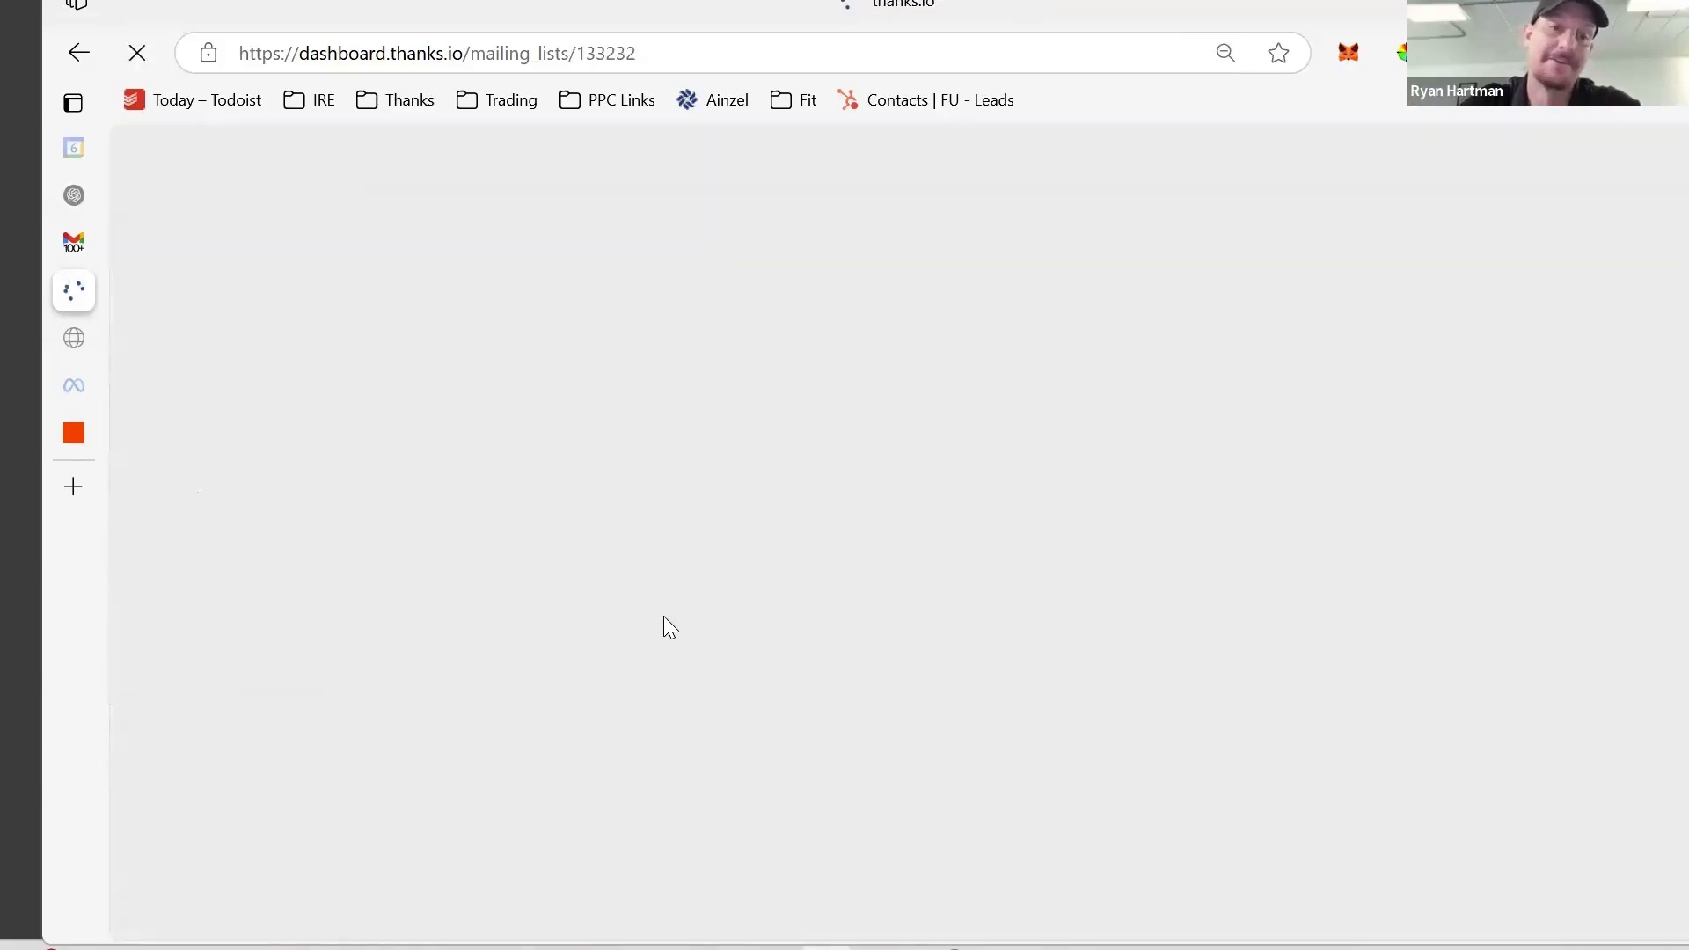
scroll(665, 618, "down", 10)
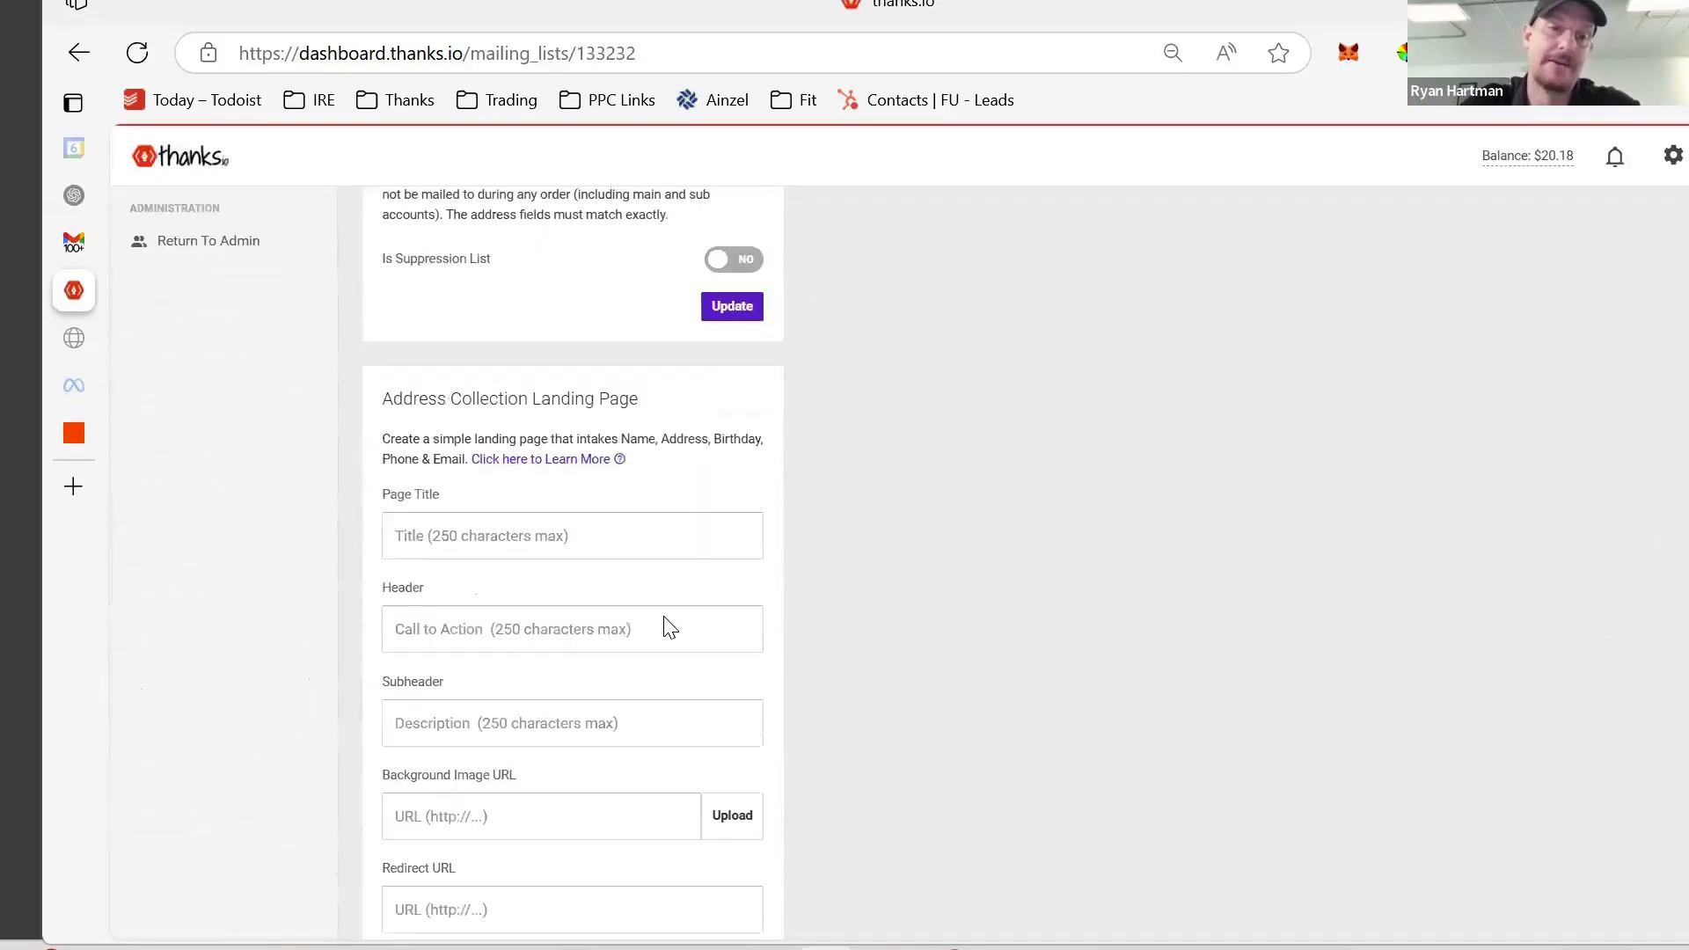
scroll(665, 627, "down", 15)
left_click_drag(414, 622, 533, 776)
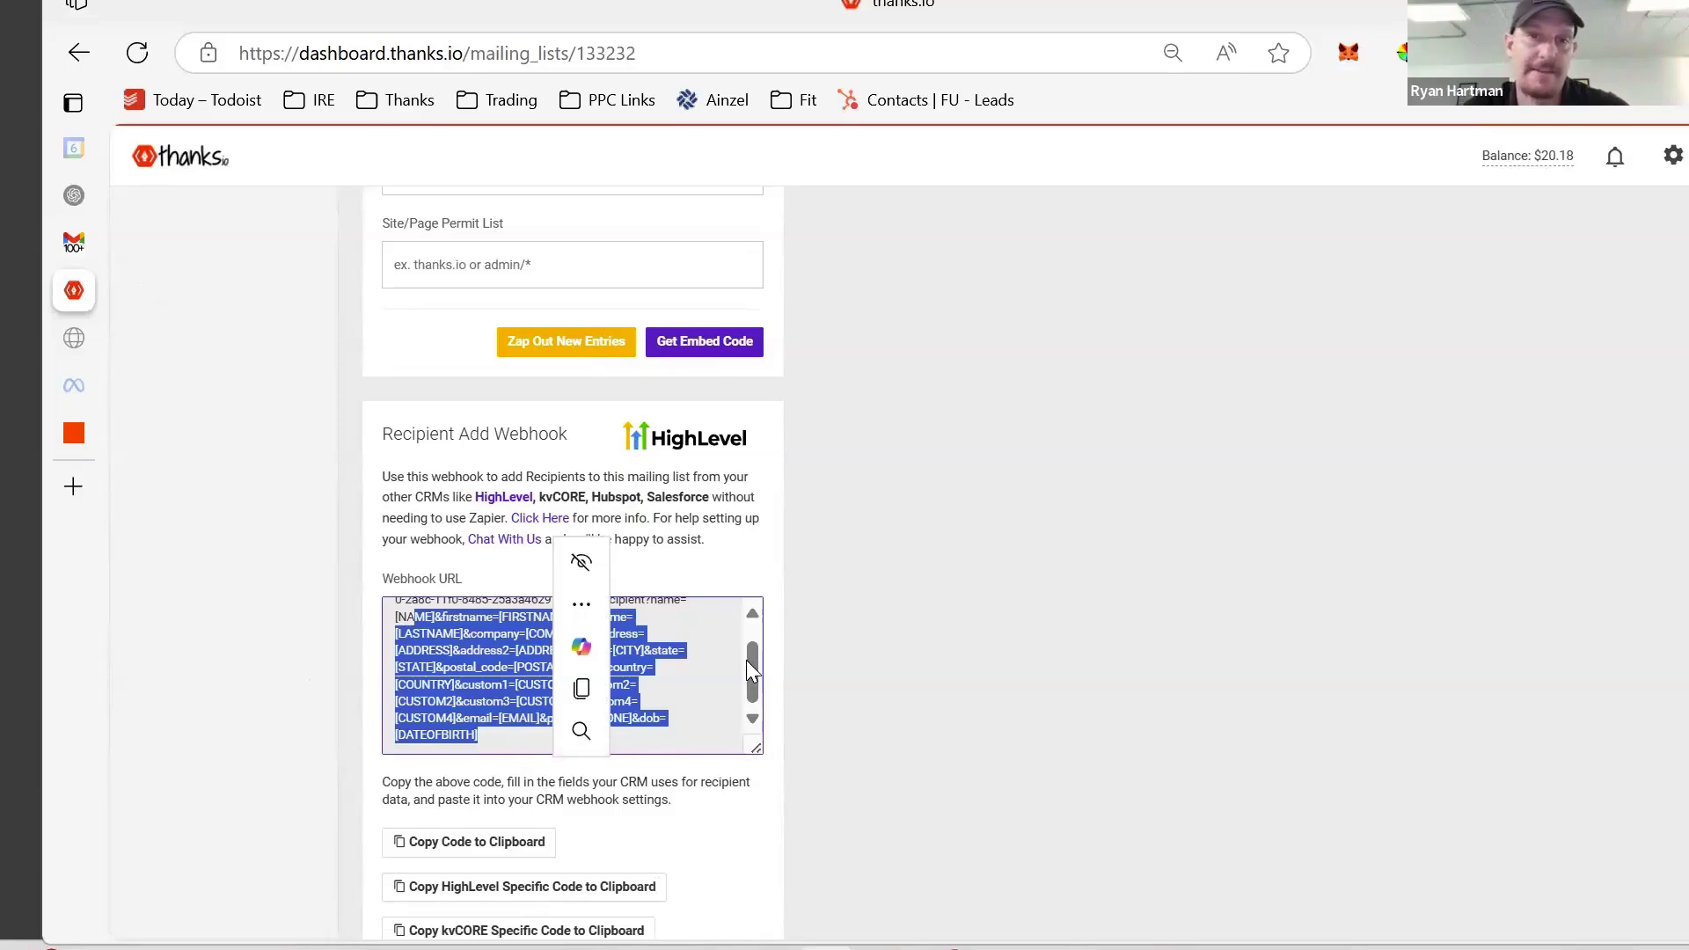
scroll(950, 630, "up", 15)
scroll(956, 631, "up", 10)
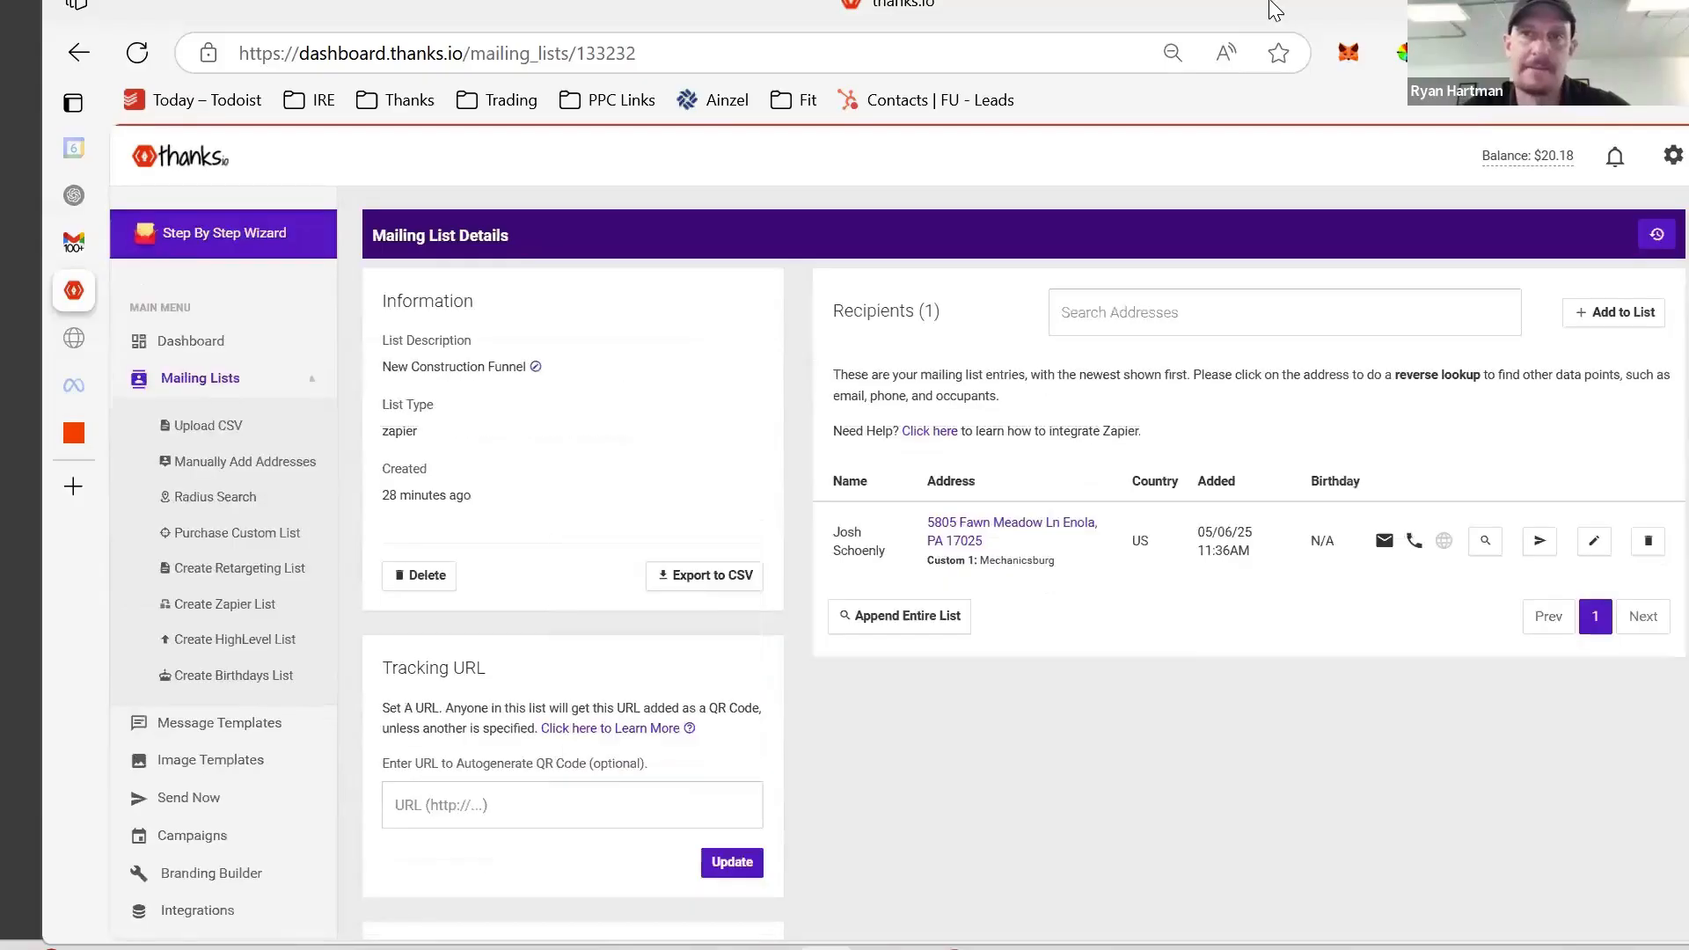
left_click_drag(1270, 11, 1146, 14)
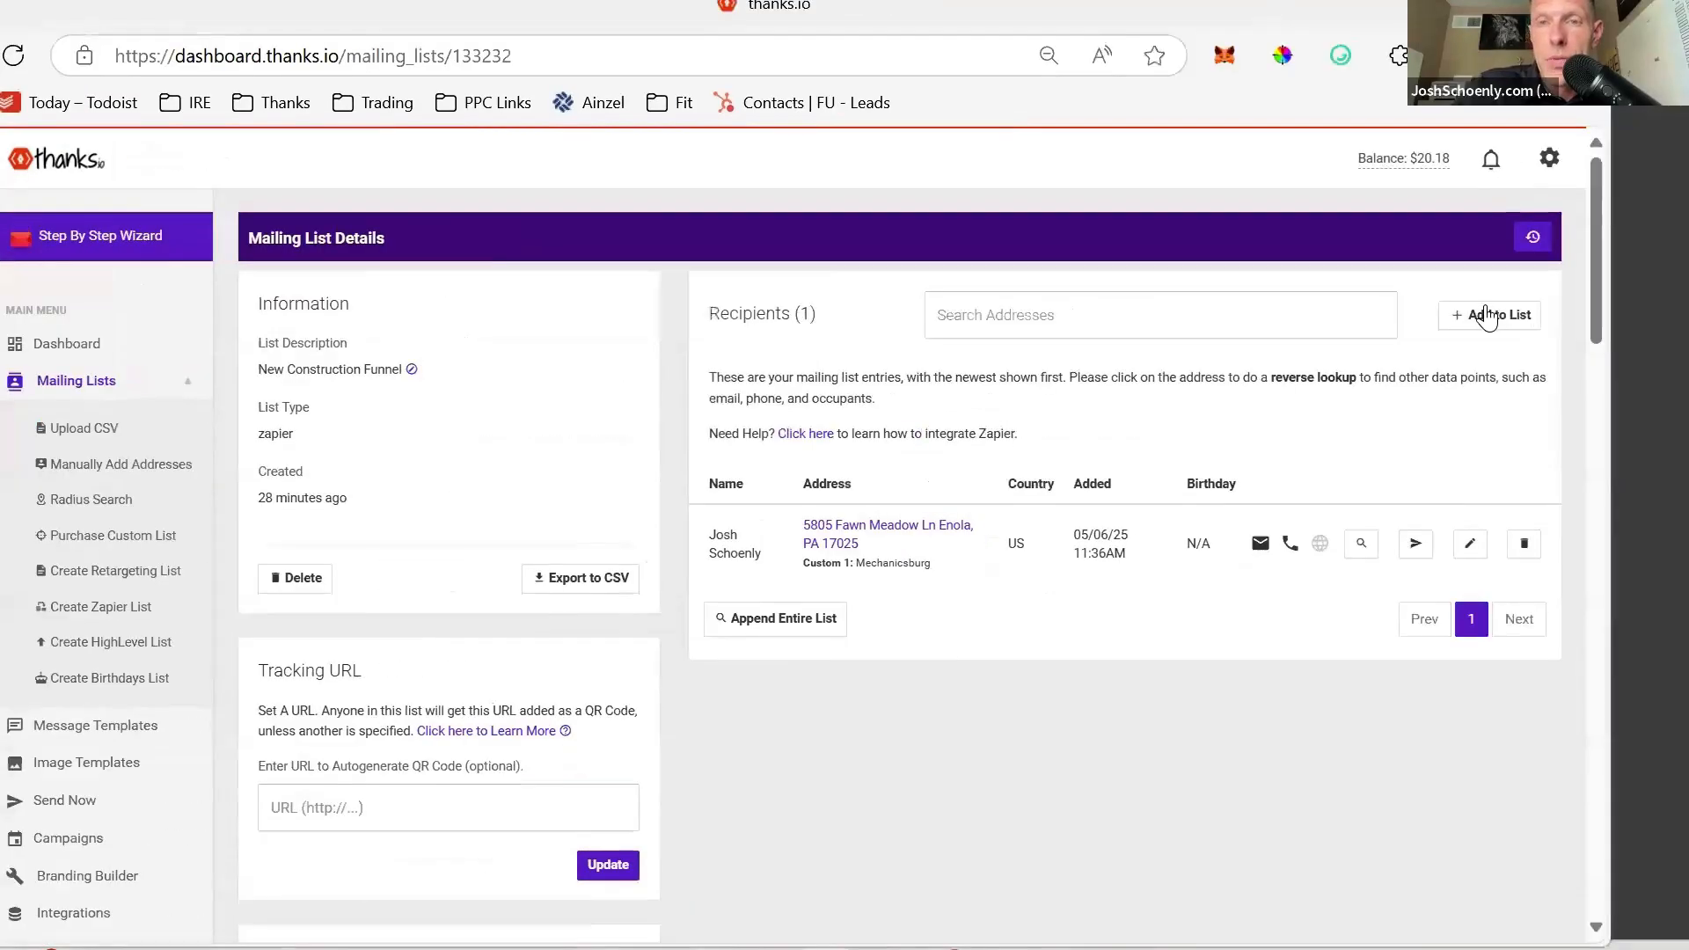
left_click(1486, 314)
left_click(754, 263)
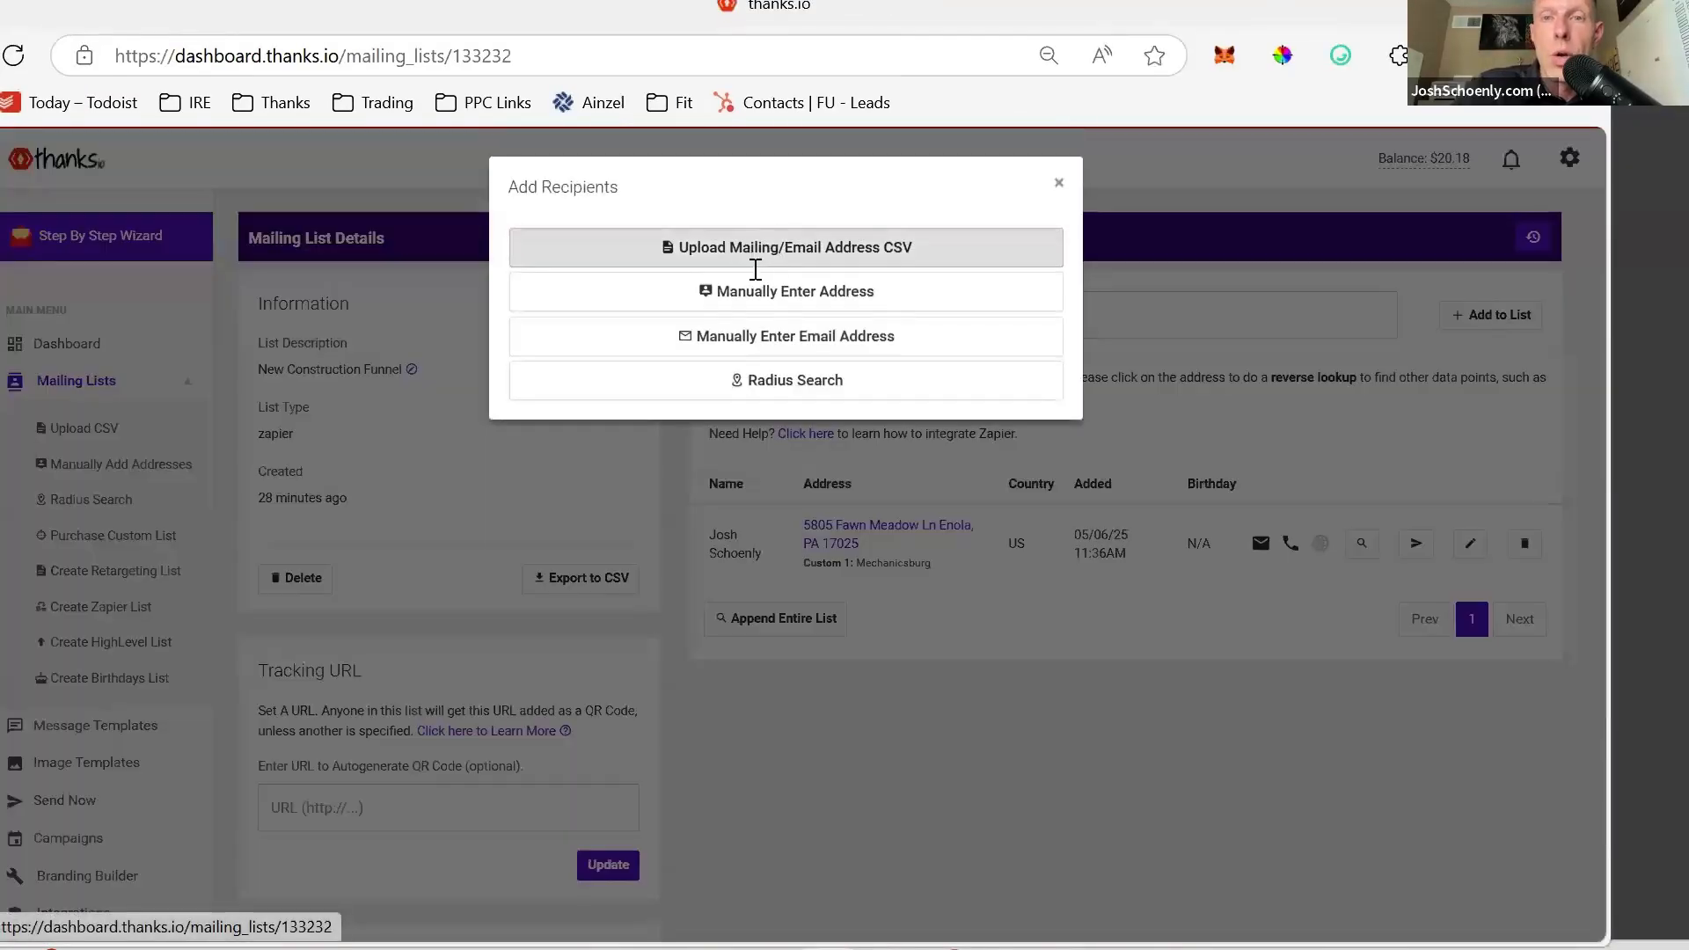
left_click(554, 512)
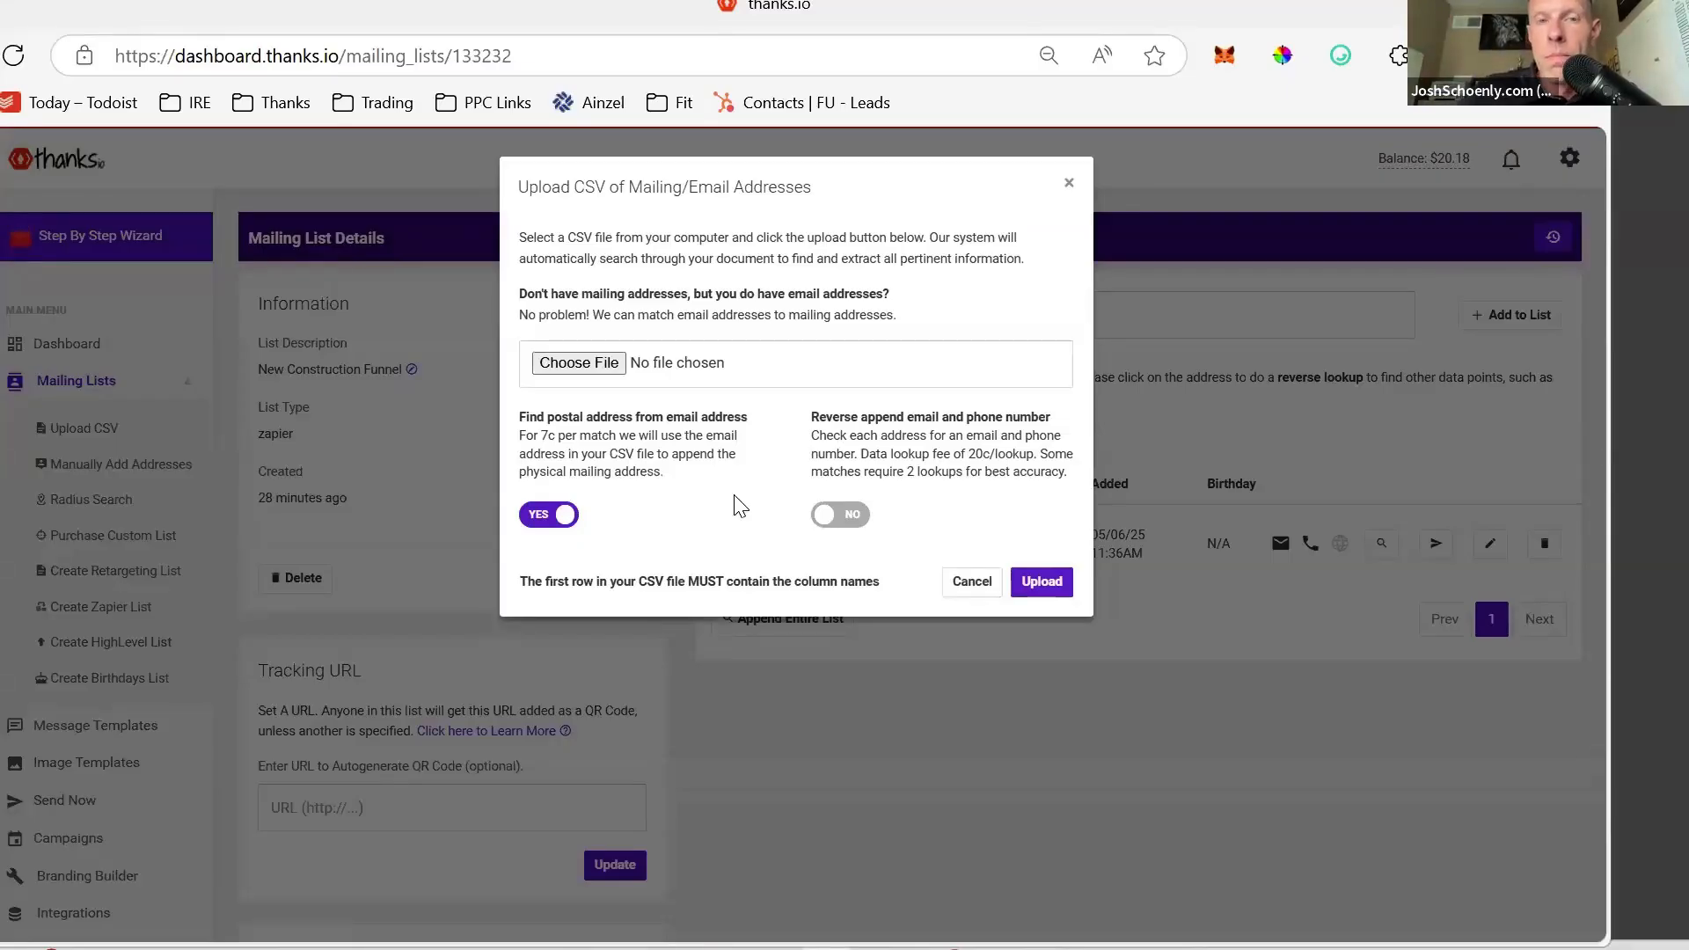
left_click(547, 535)
left_click(545, 533)
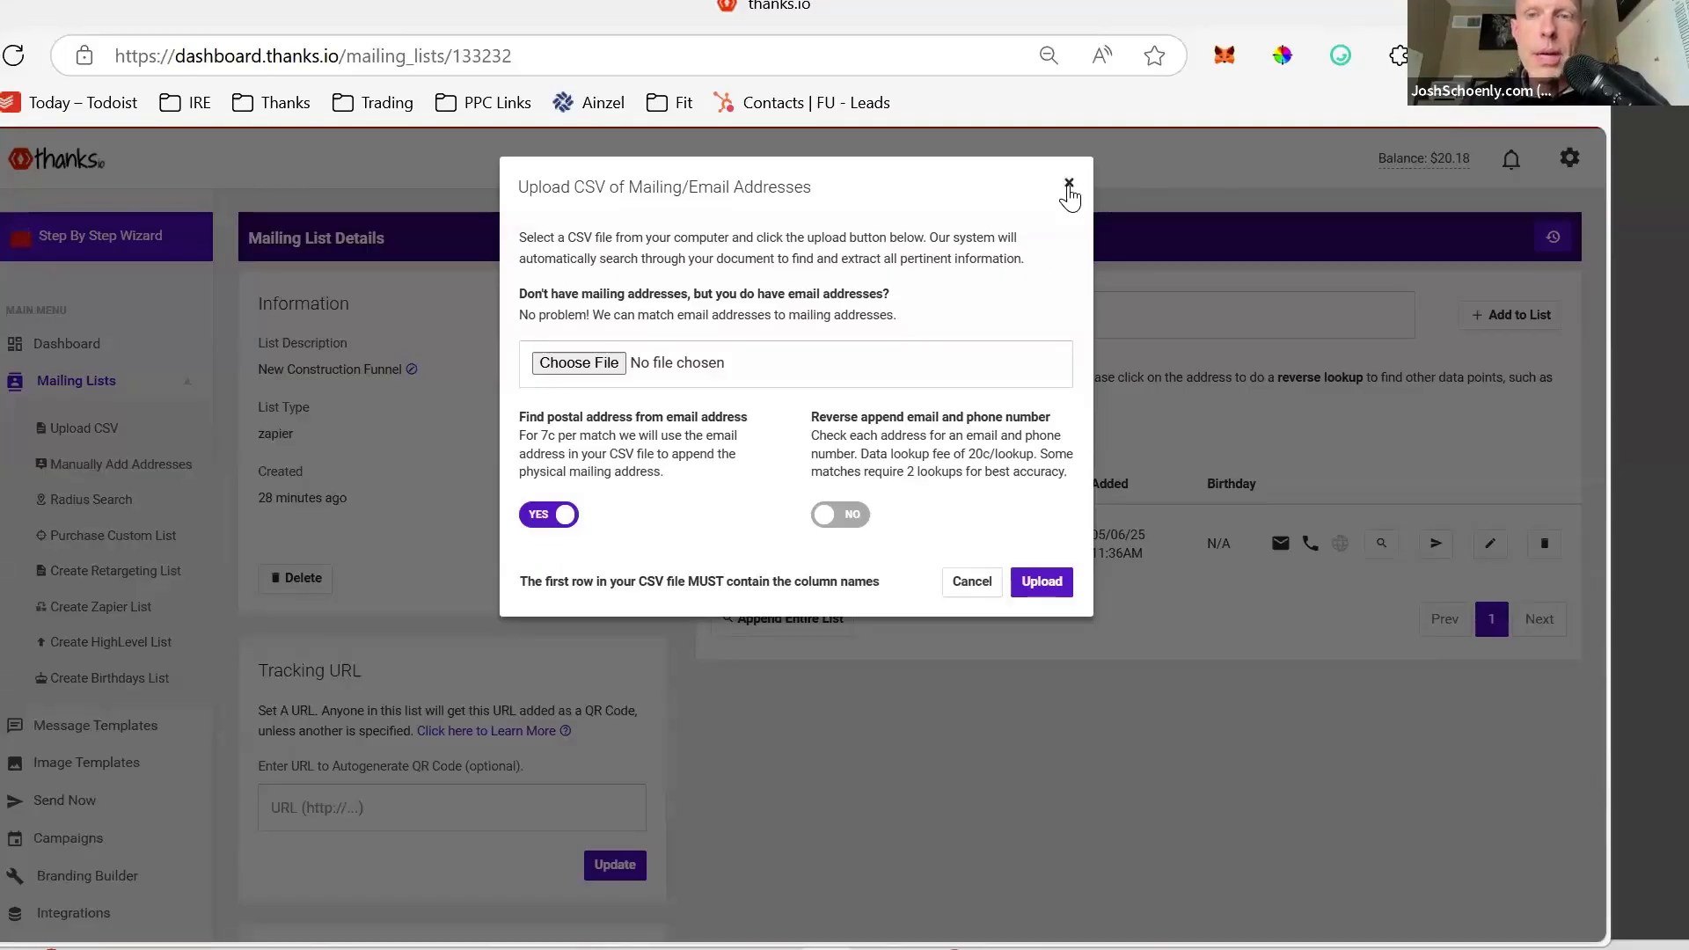
left_click(1069, 185)
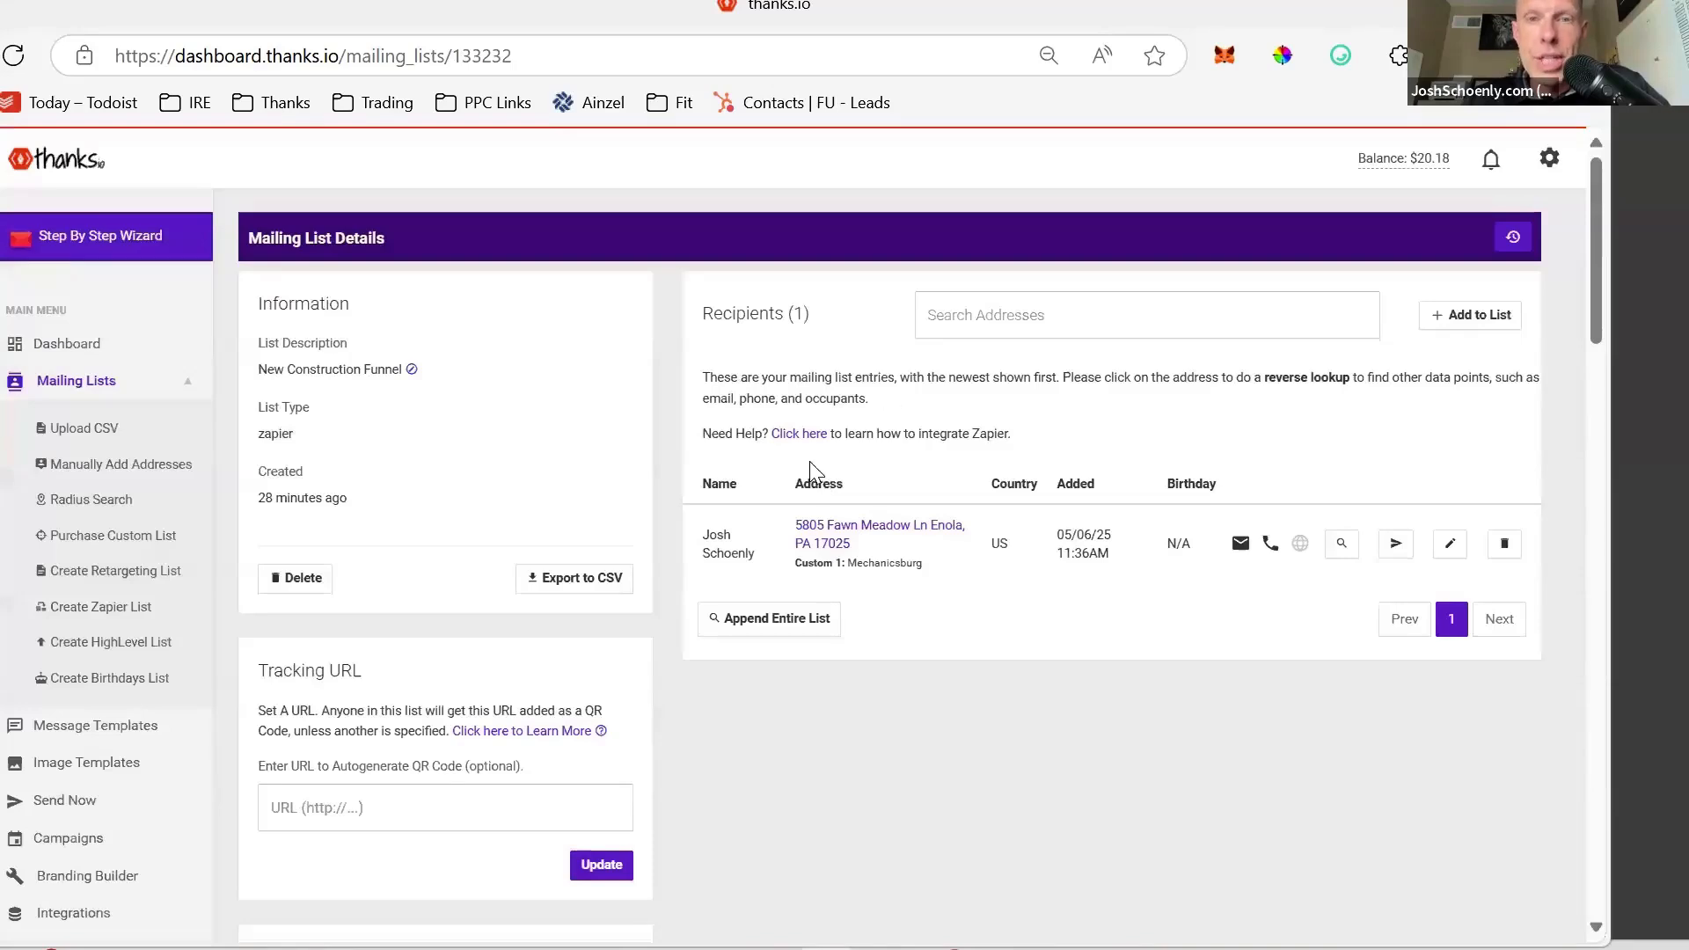
- Return to admin, search the users list for the customer, and log in as the first match
scroll(873, 732, "down", 1)
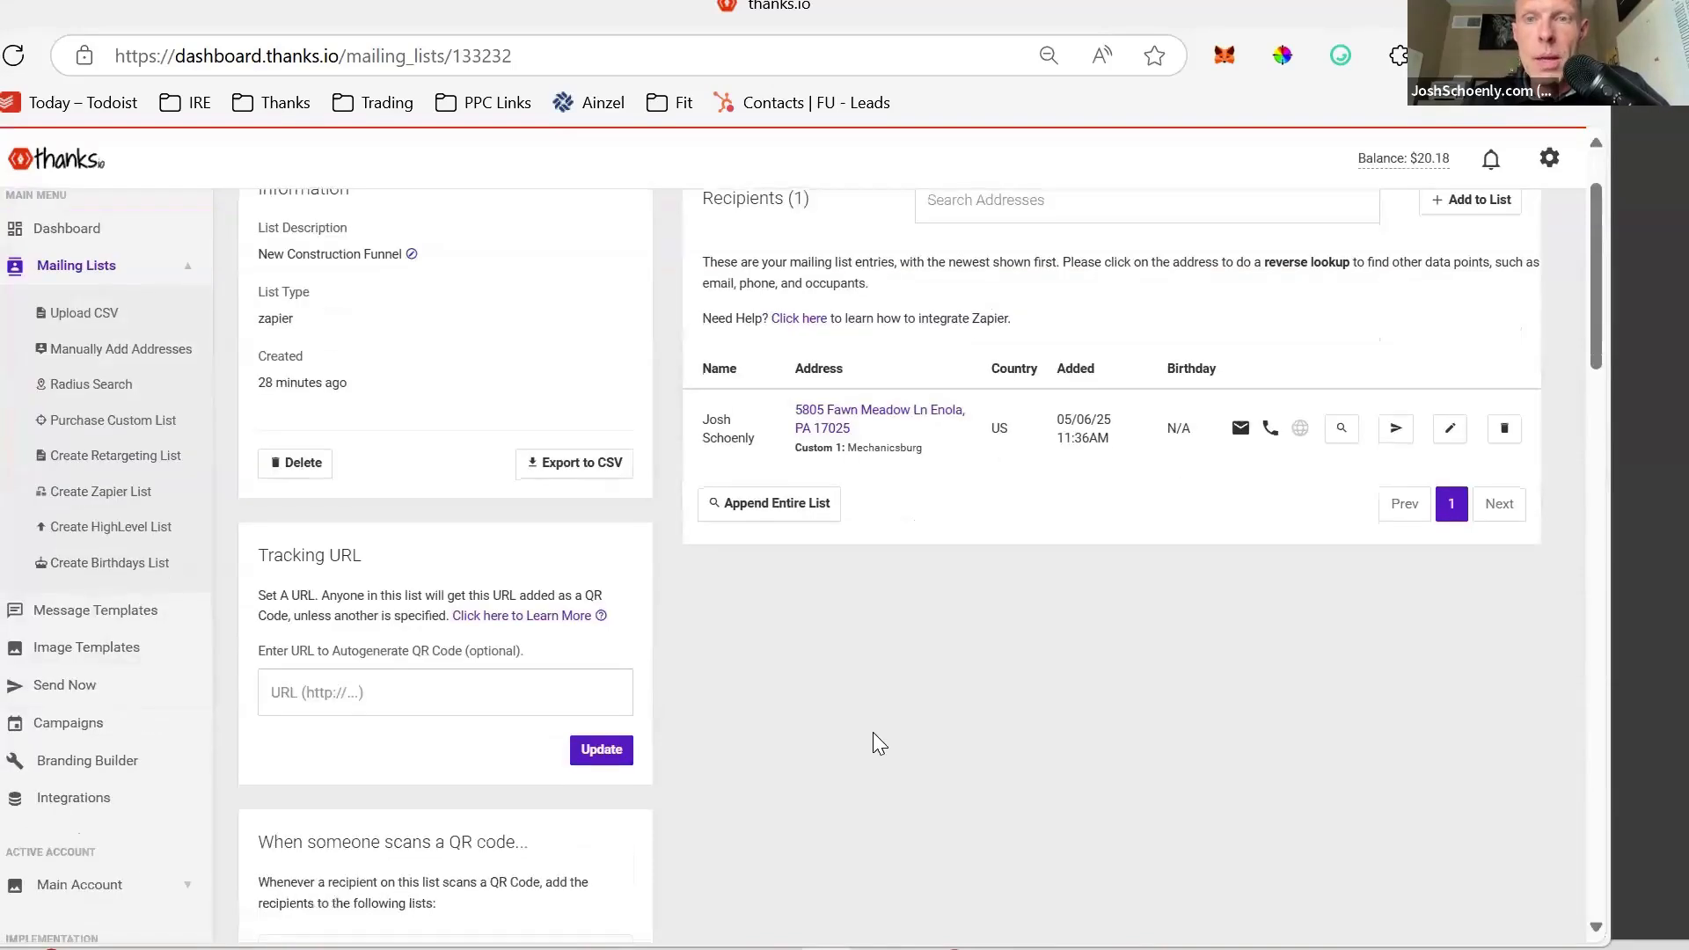
scroll(873, 732, "up", 1)
scroll(873, 744, "down", 2)
scroll(872, 744, "up", 2)
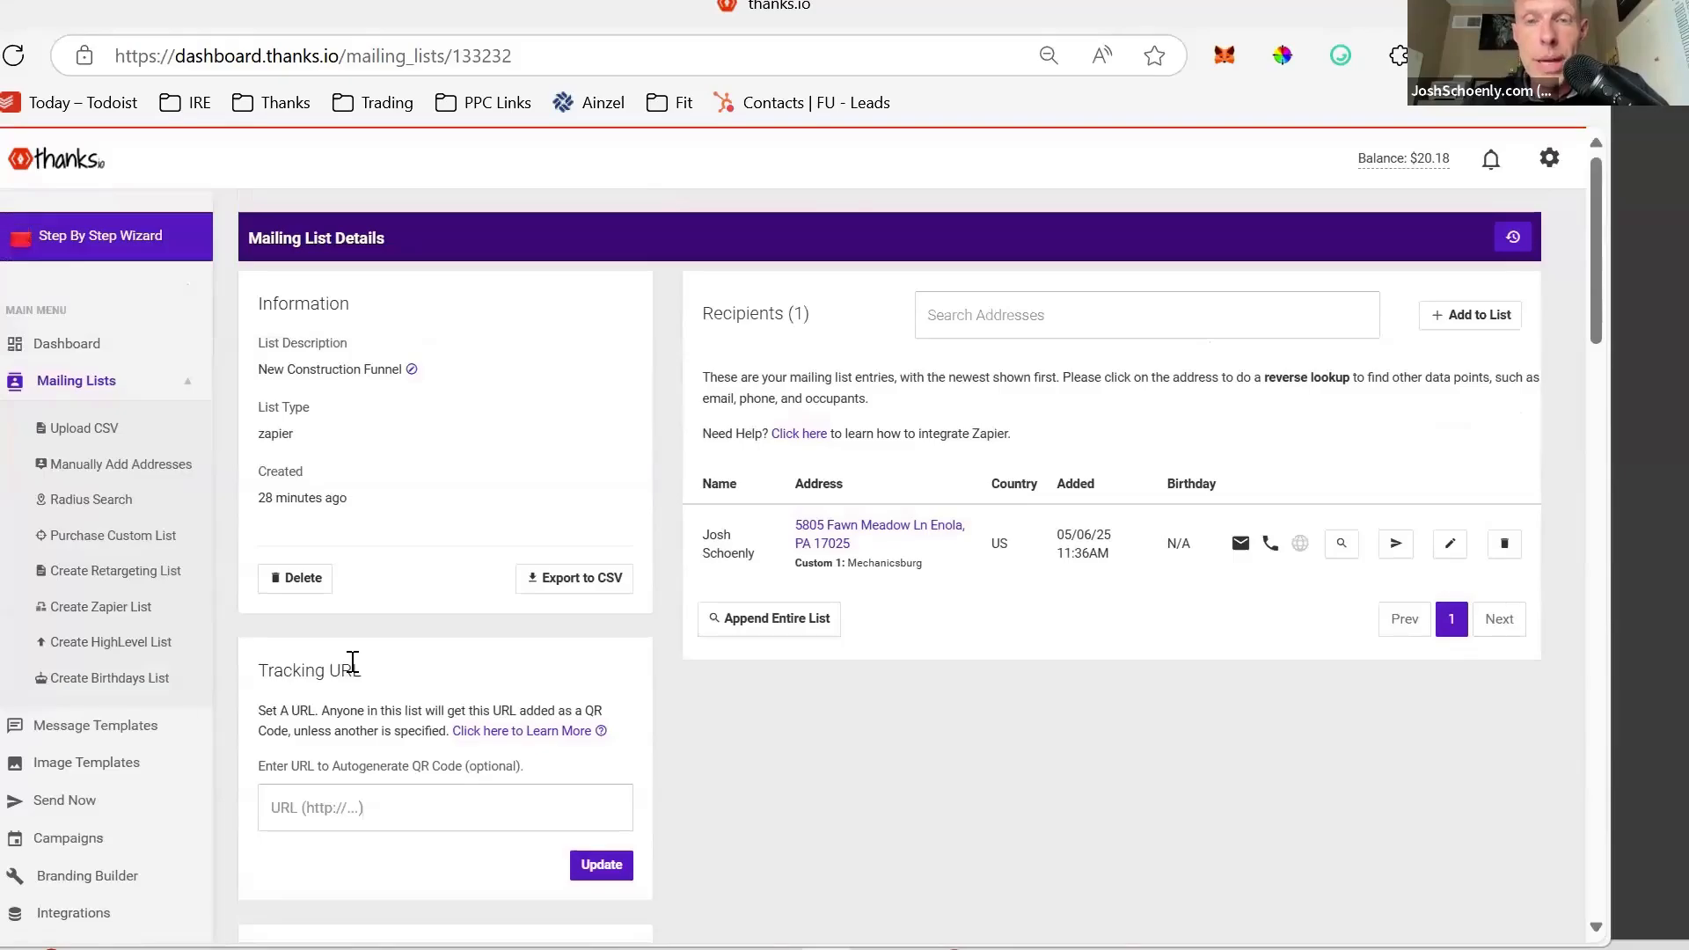
scroll(148, 722, "down", 9)
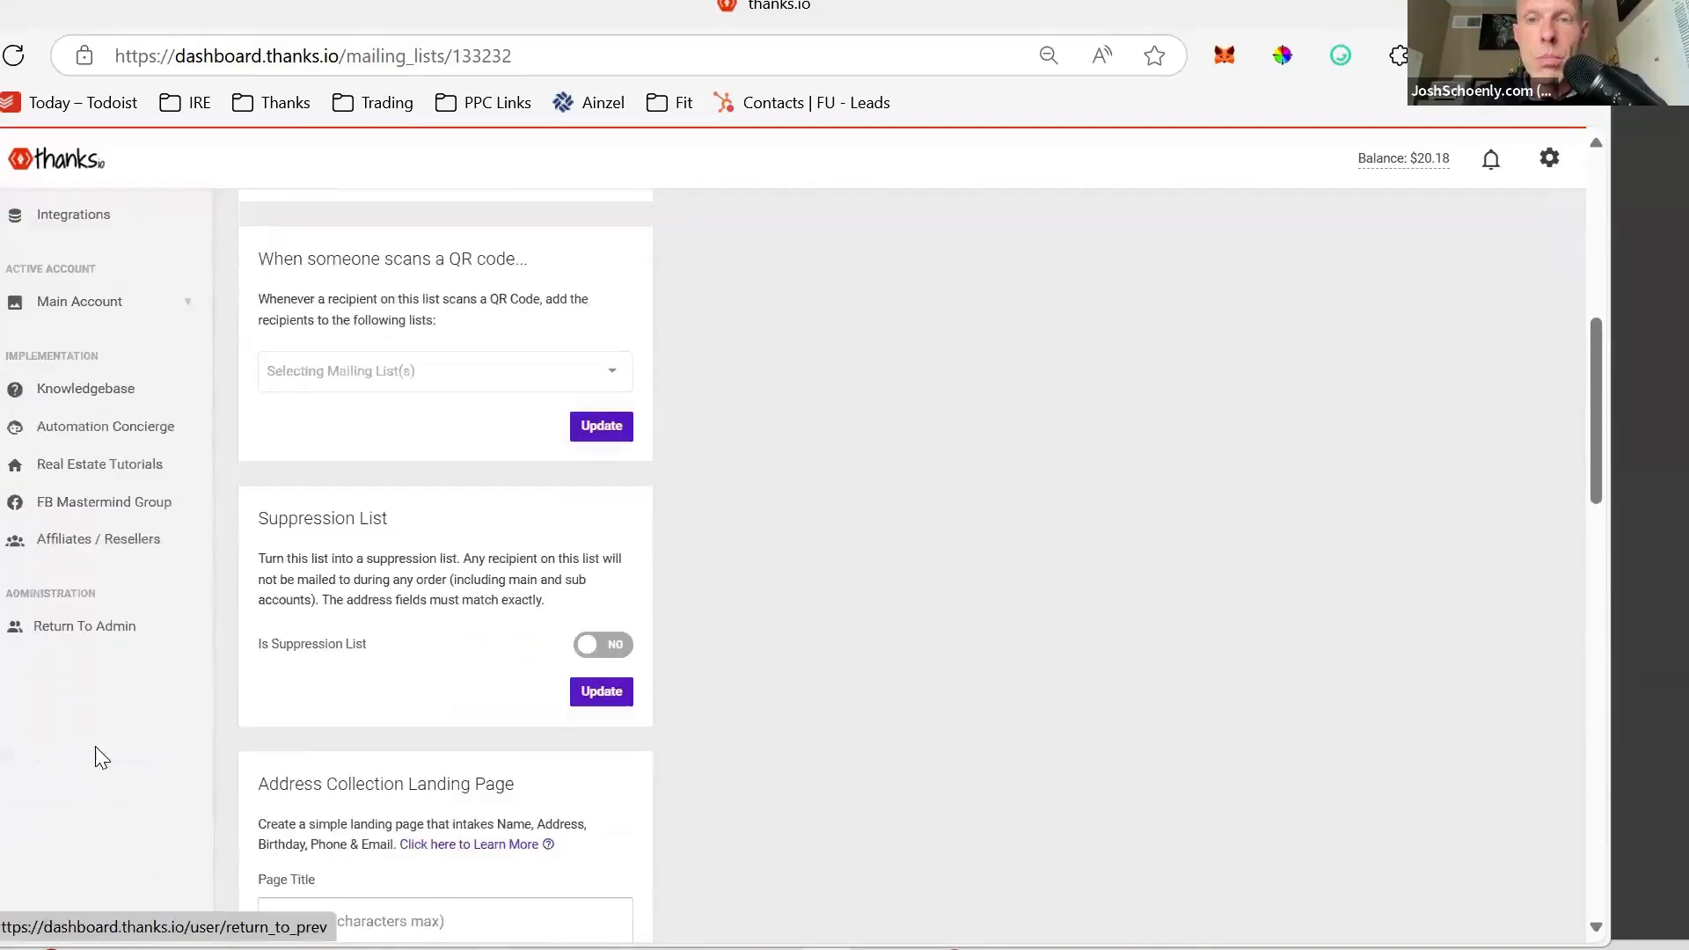
left_click(117, 581)
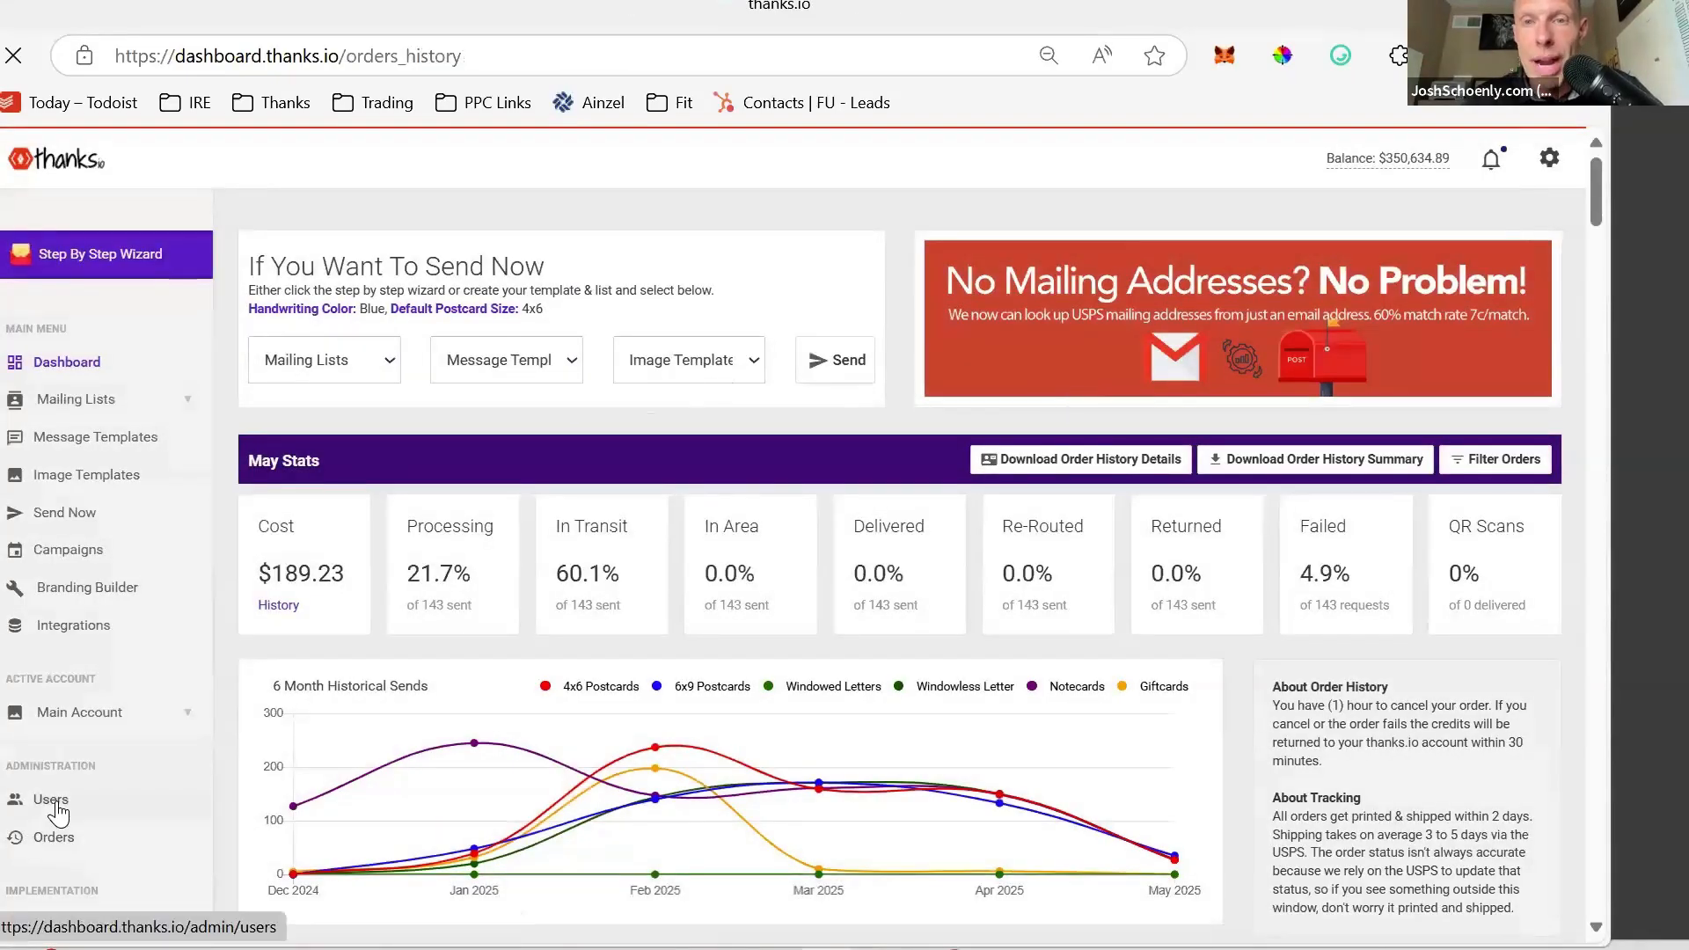
left_click(55, 802)
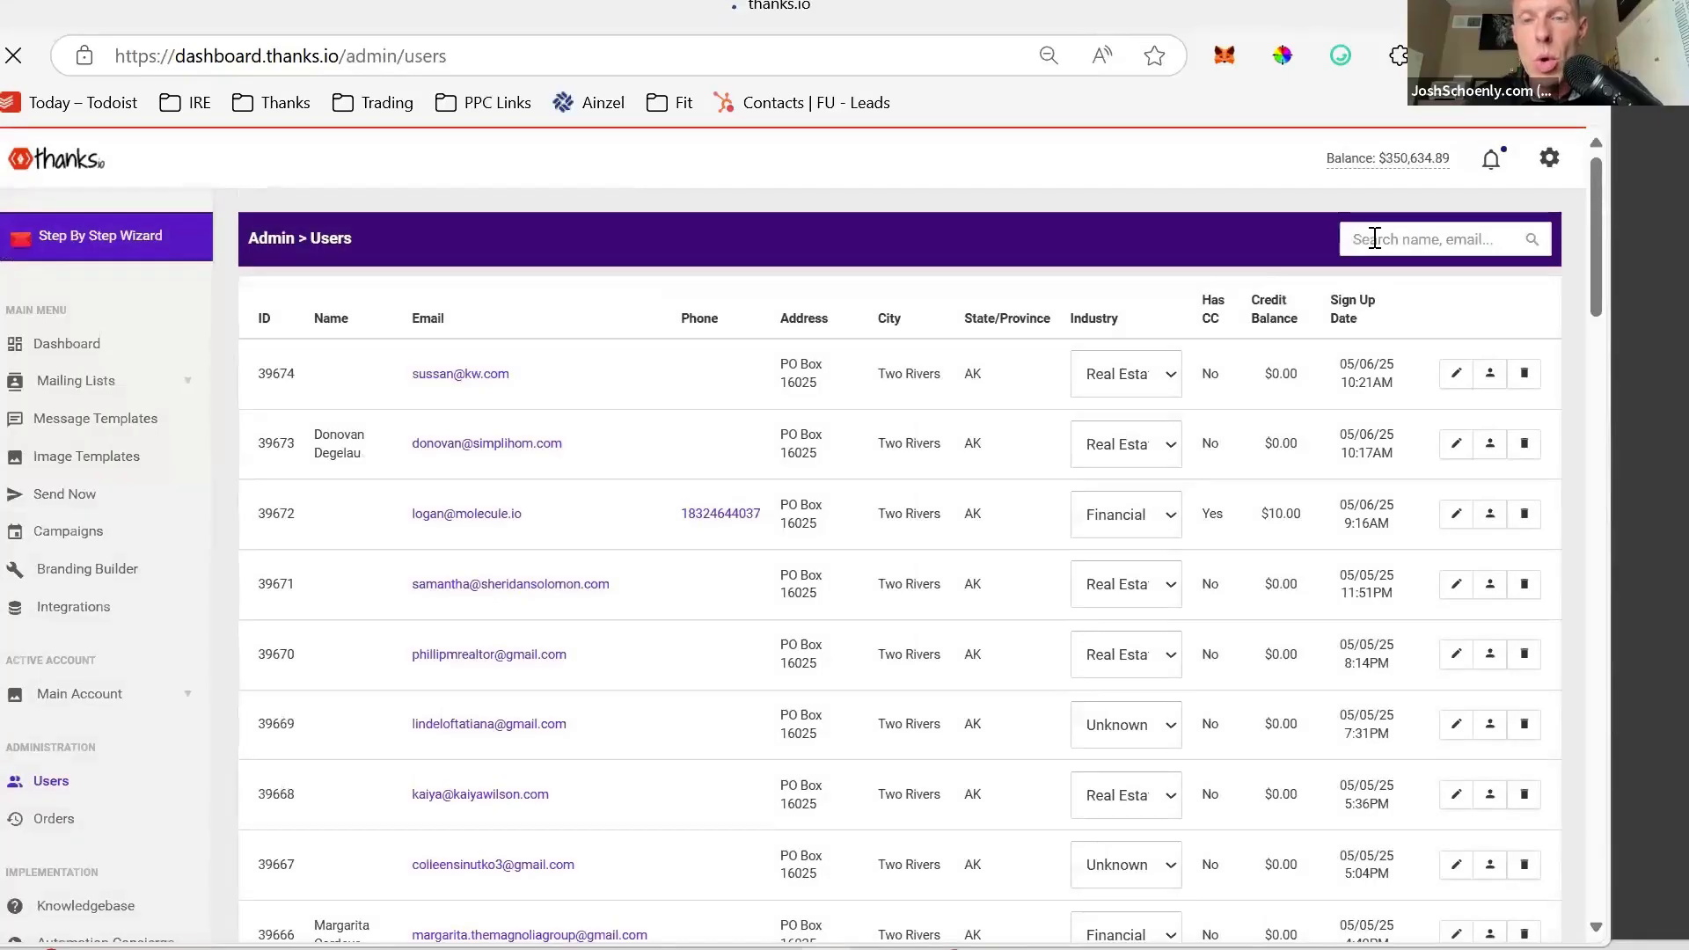
left_click(1375, 239)
type("innovative")
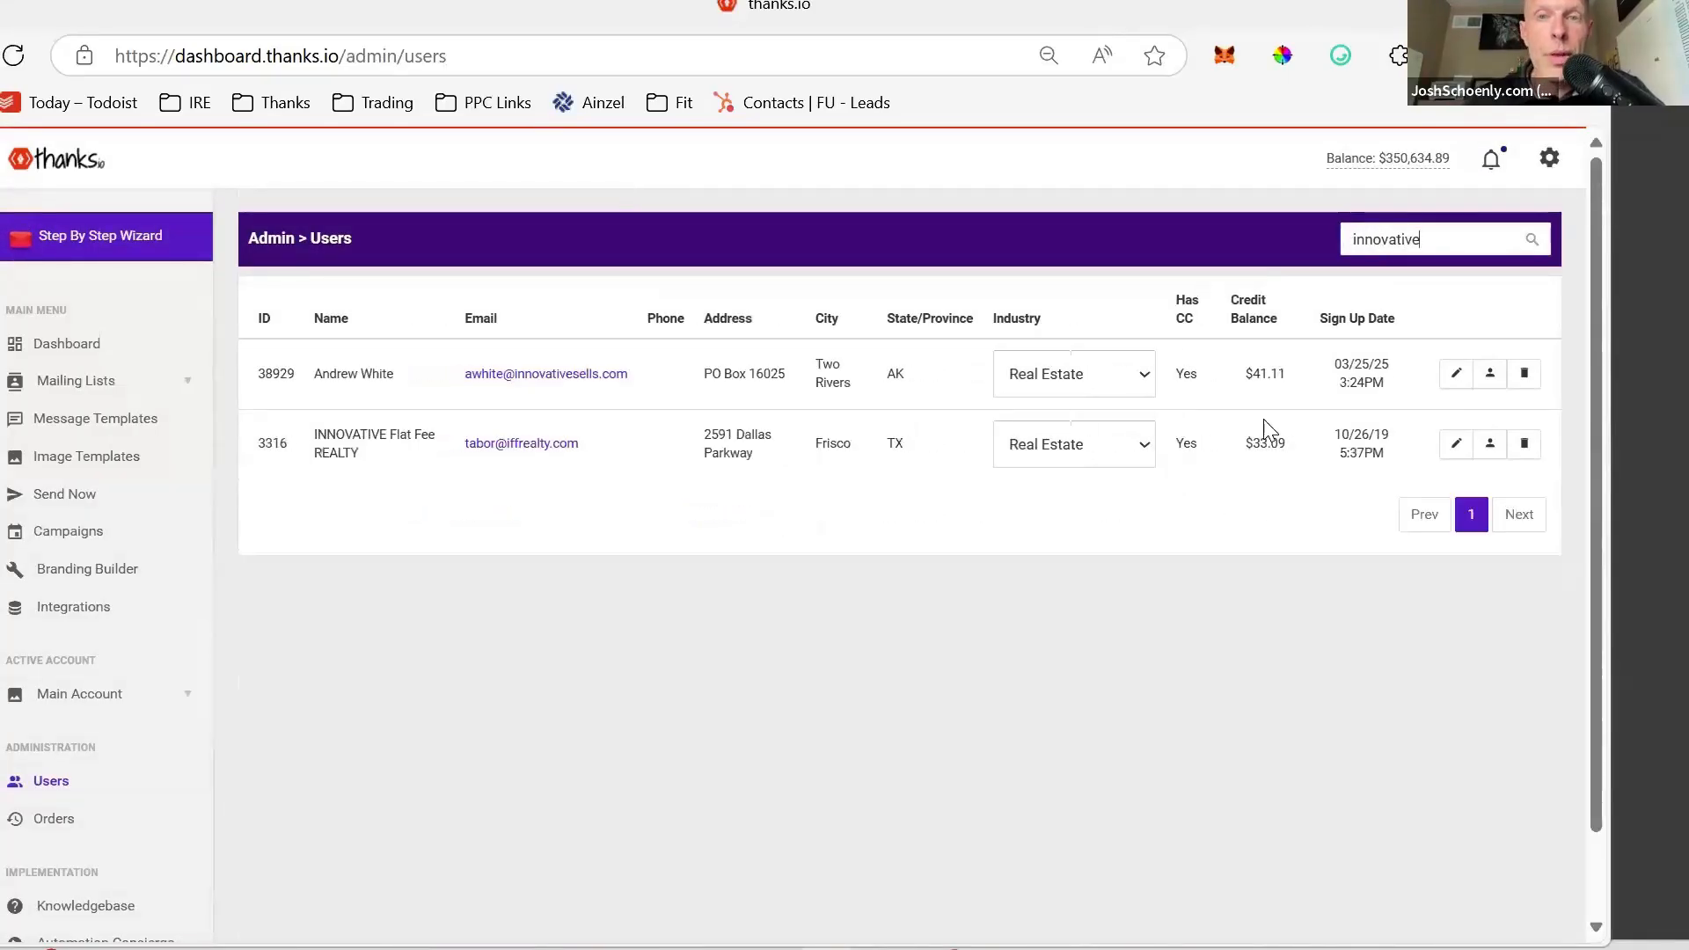
left_click(1491, 383)
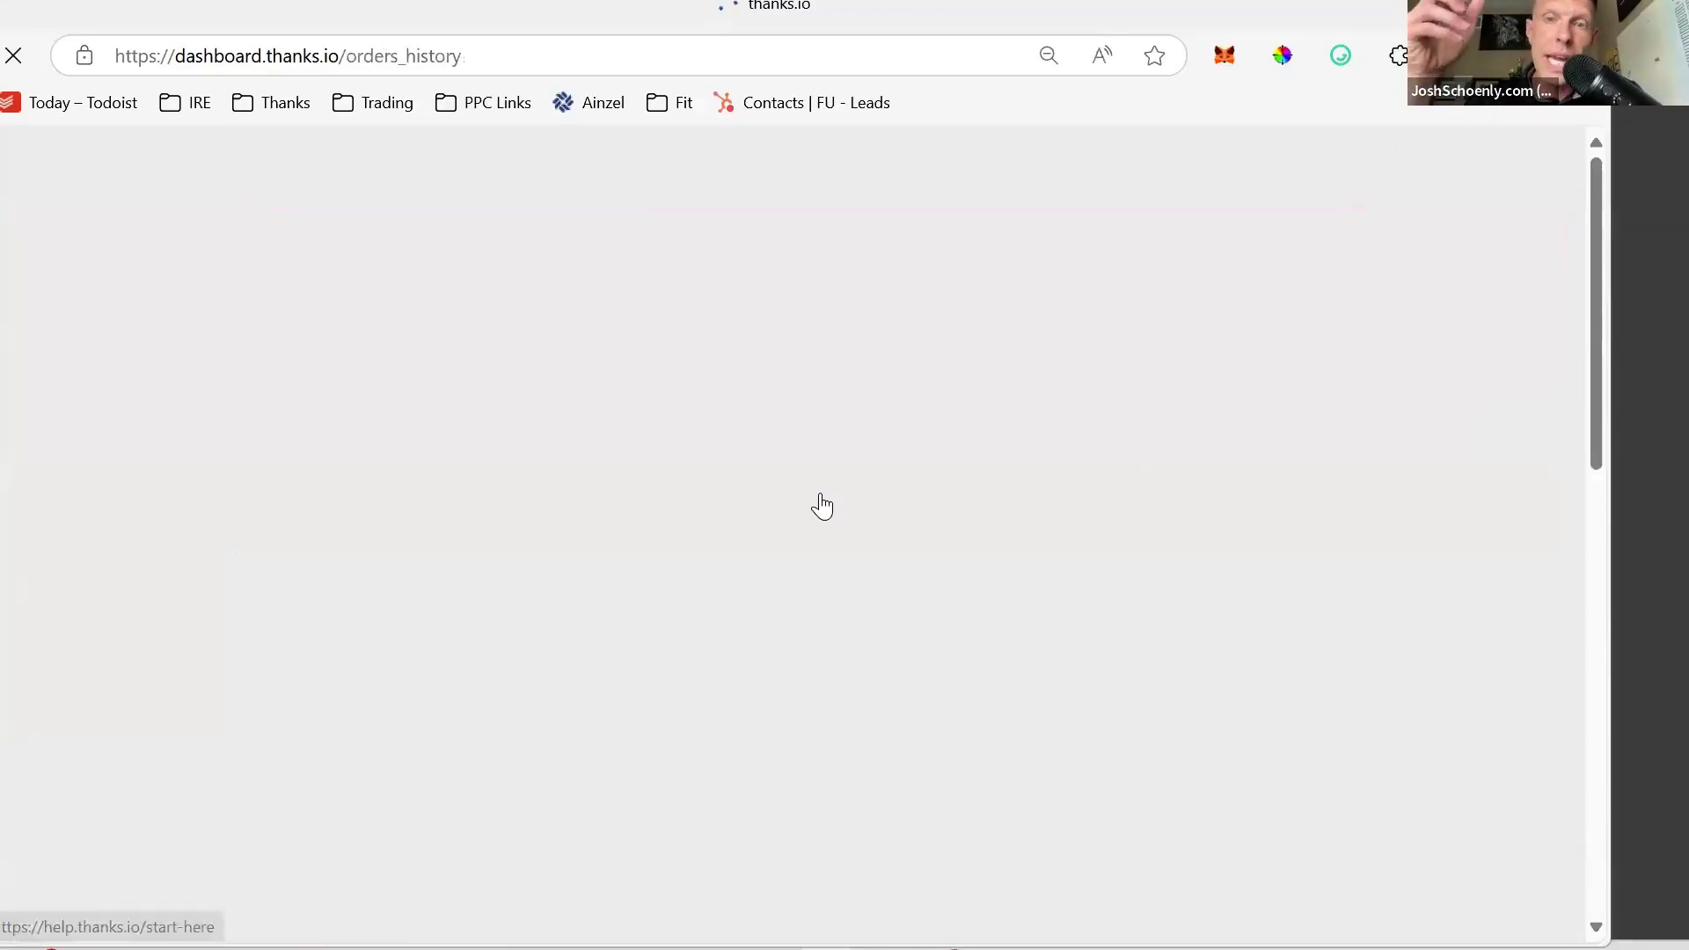
- Select the past order's 473 recipients, 30 scans and $345.29 total, then open Start
scroll(820, 497, "down", 9)
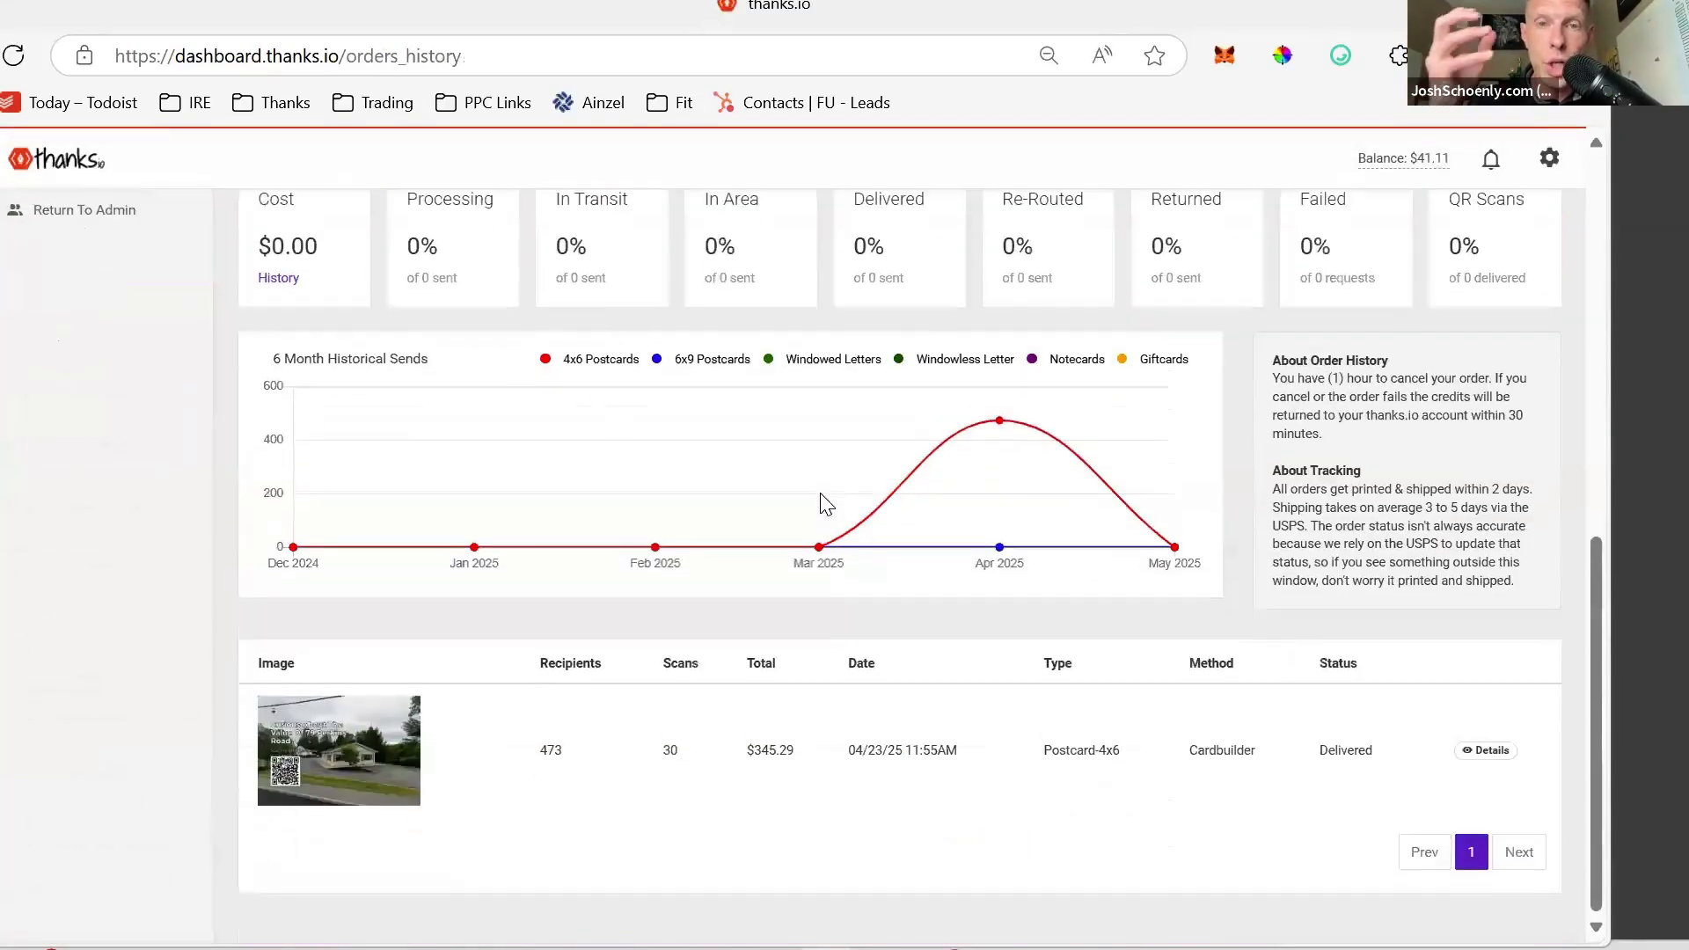
double_click(671, 750)
left_click(517, 750, "shift")
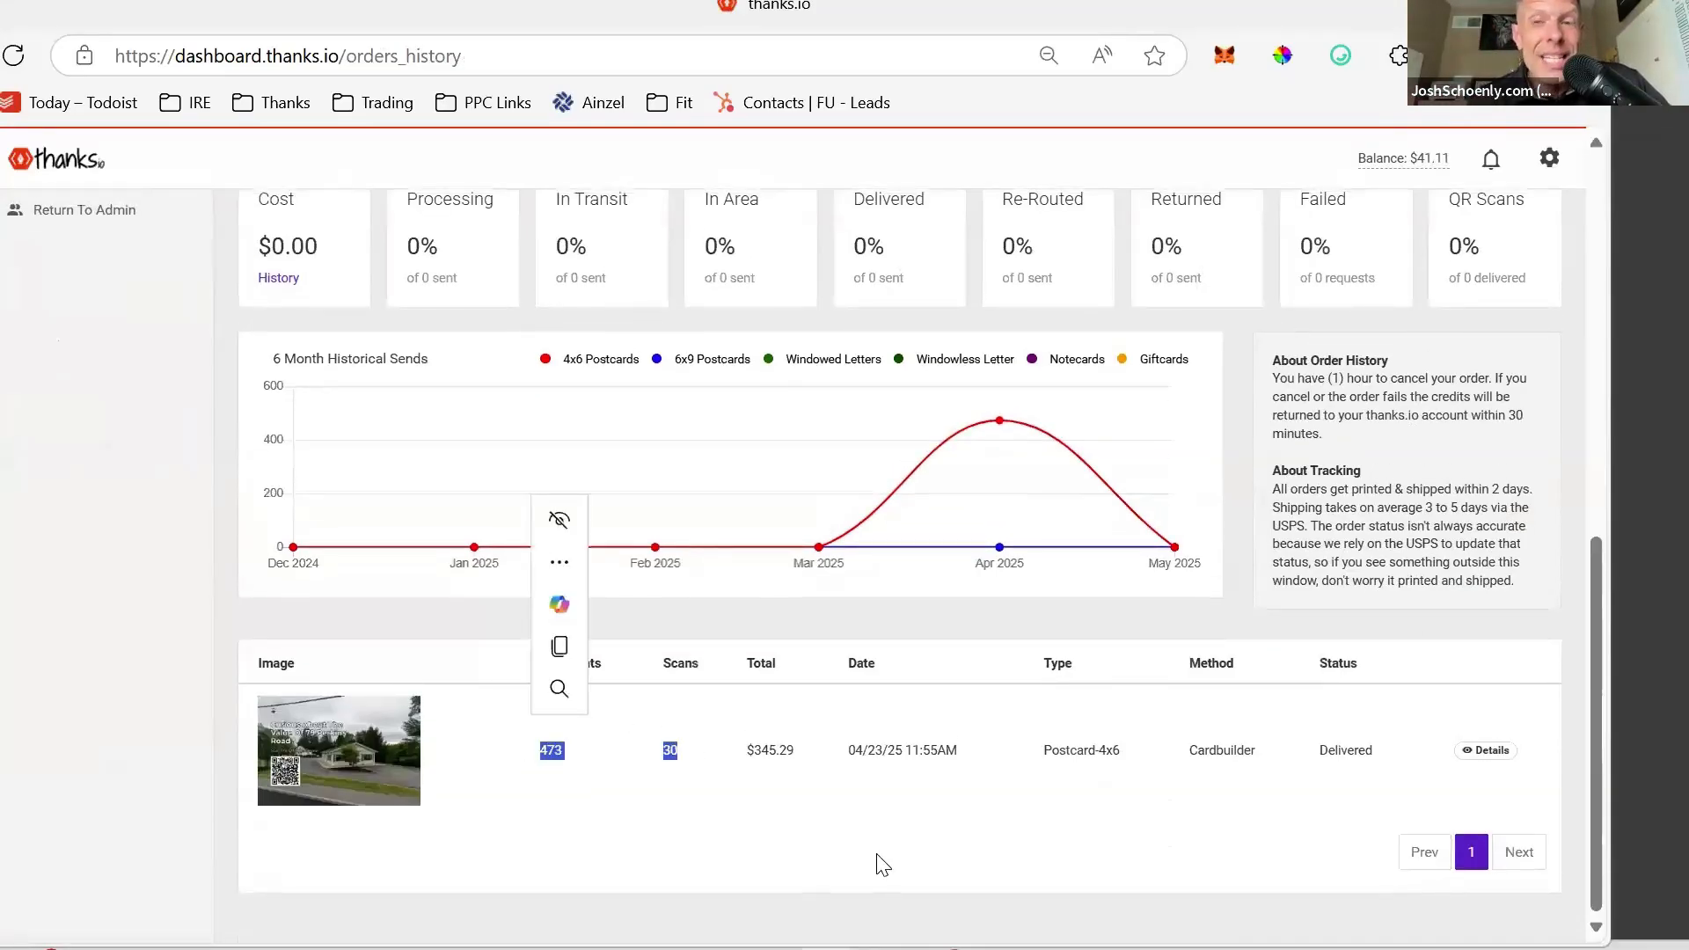
scroll(882, 864, "down", 1)
scroll(875, 864, "up", 1)
left_click(755, 752)
double_click(749, 752)
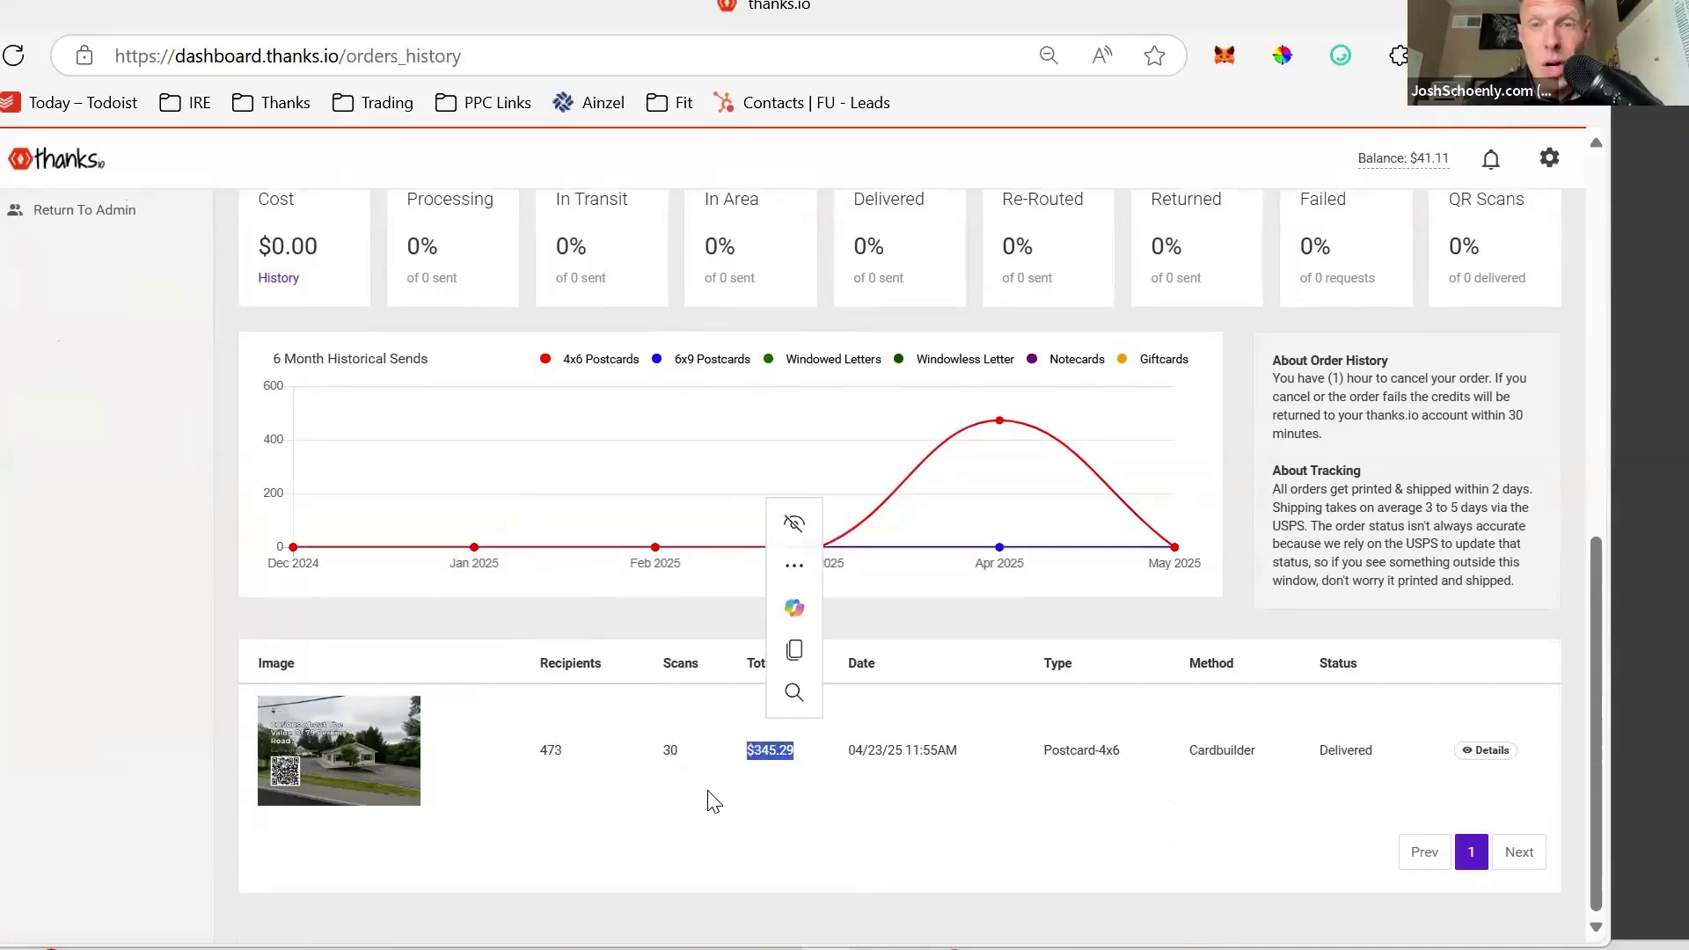
key("super")
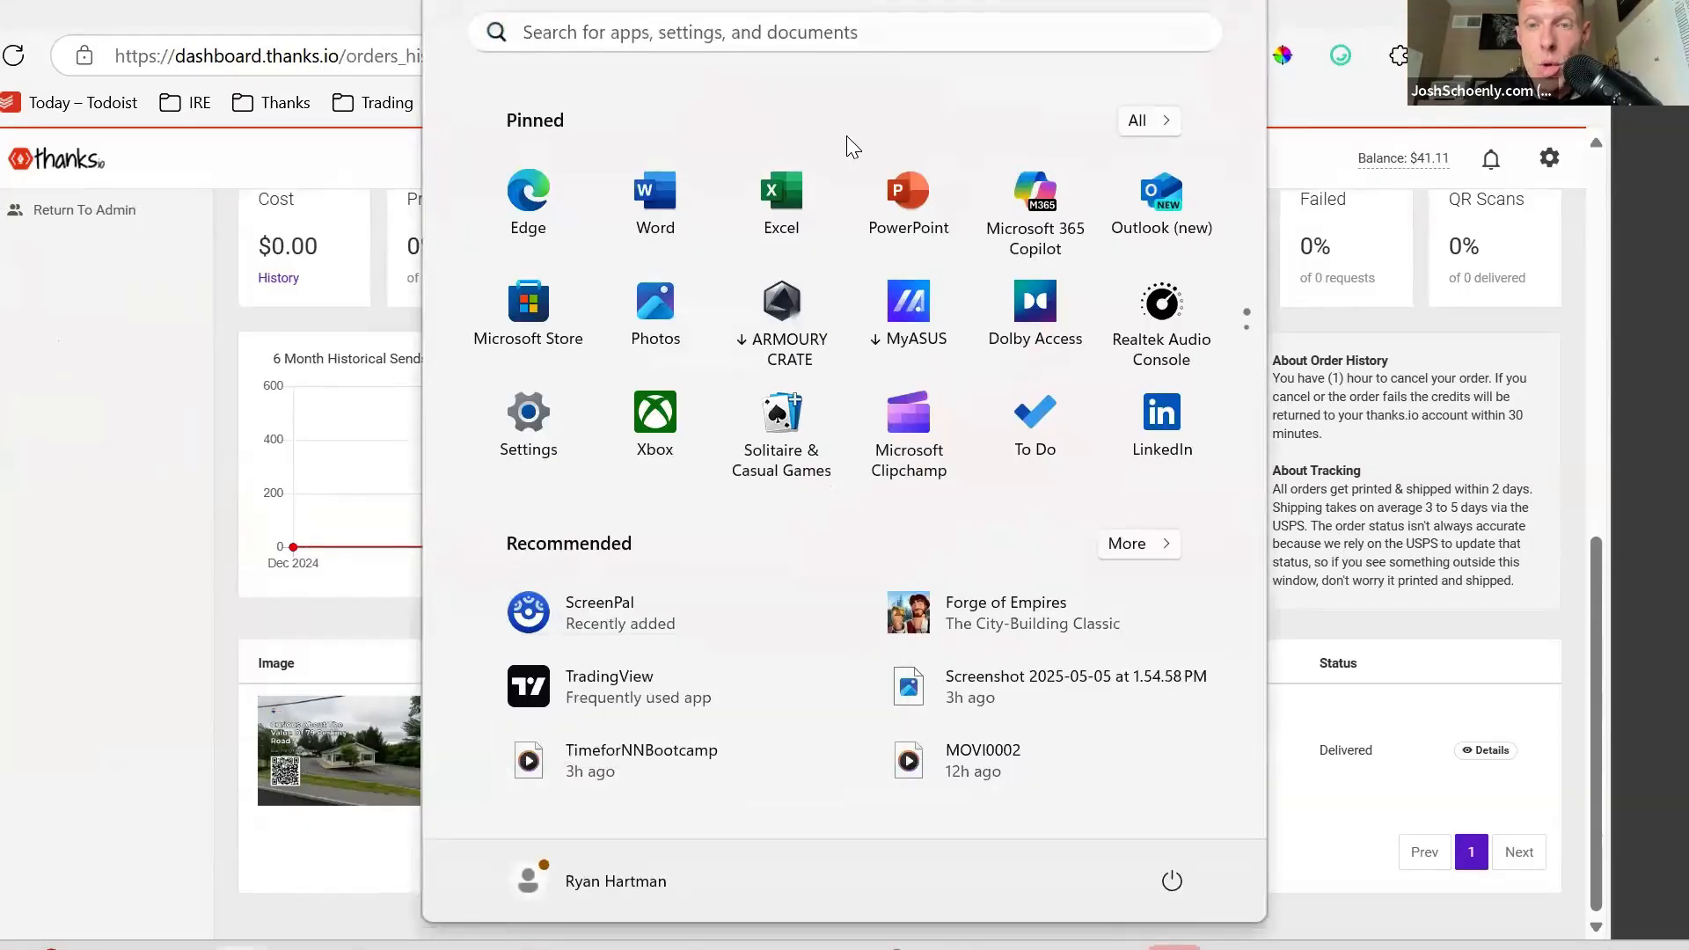
- Launch Calculator from a Start search for 'calcu'
left_click(880, 35)
type("calcu")
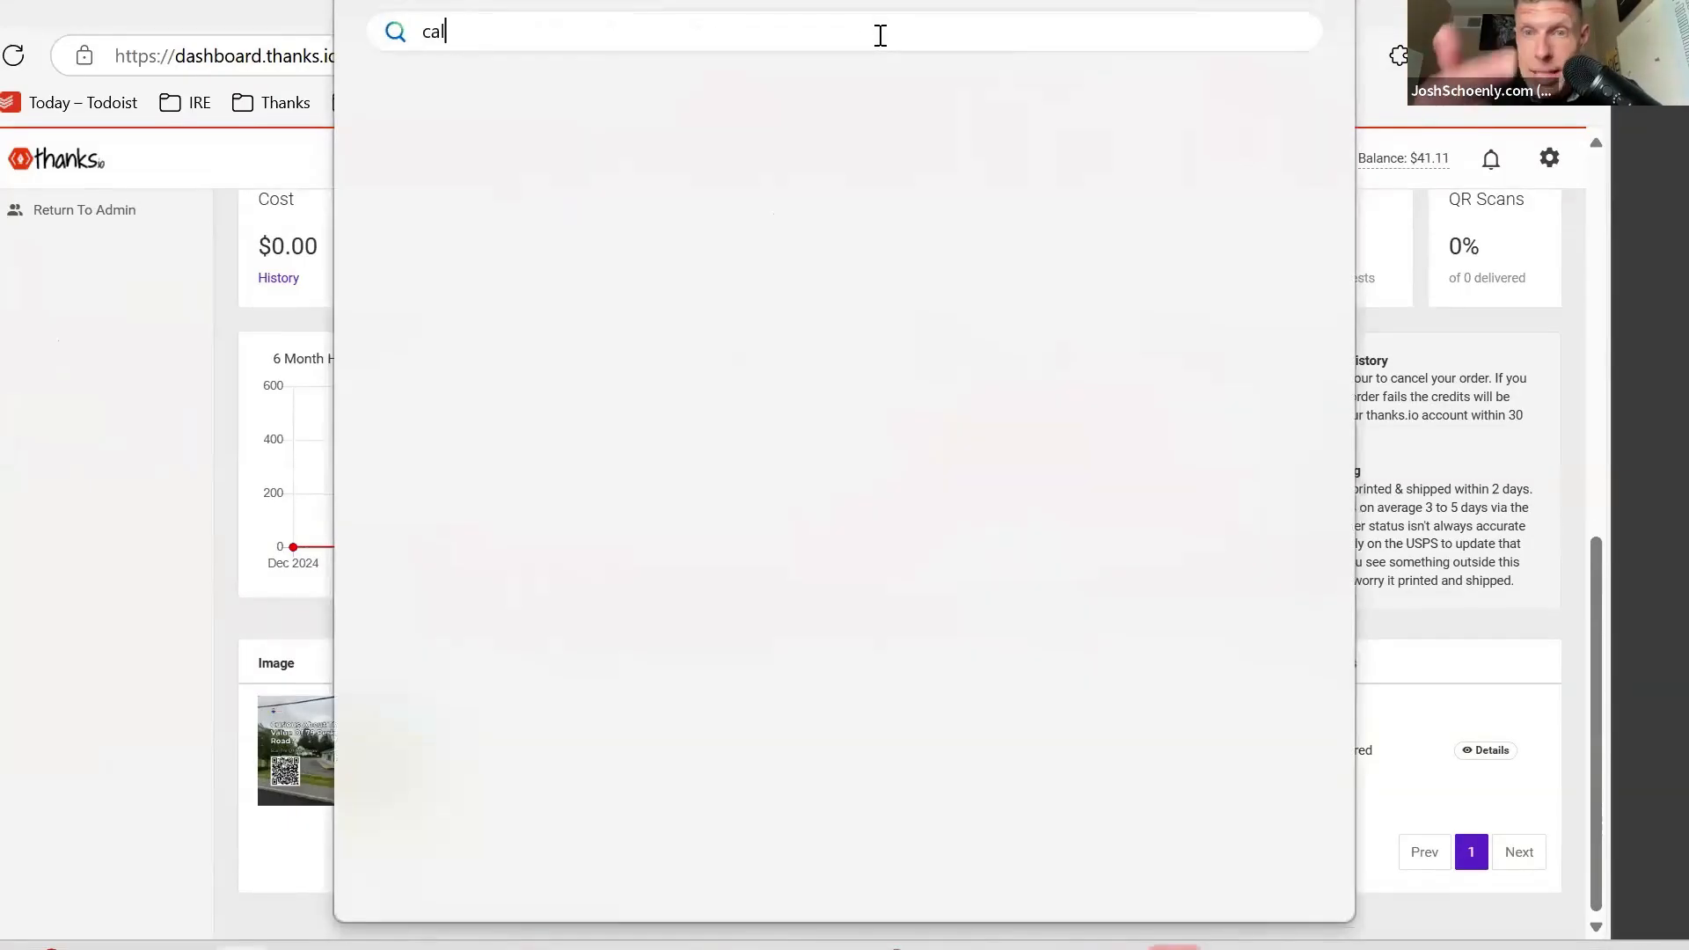
left_click(629, 216)
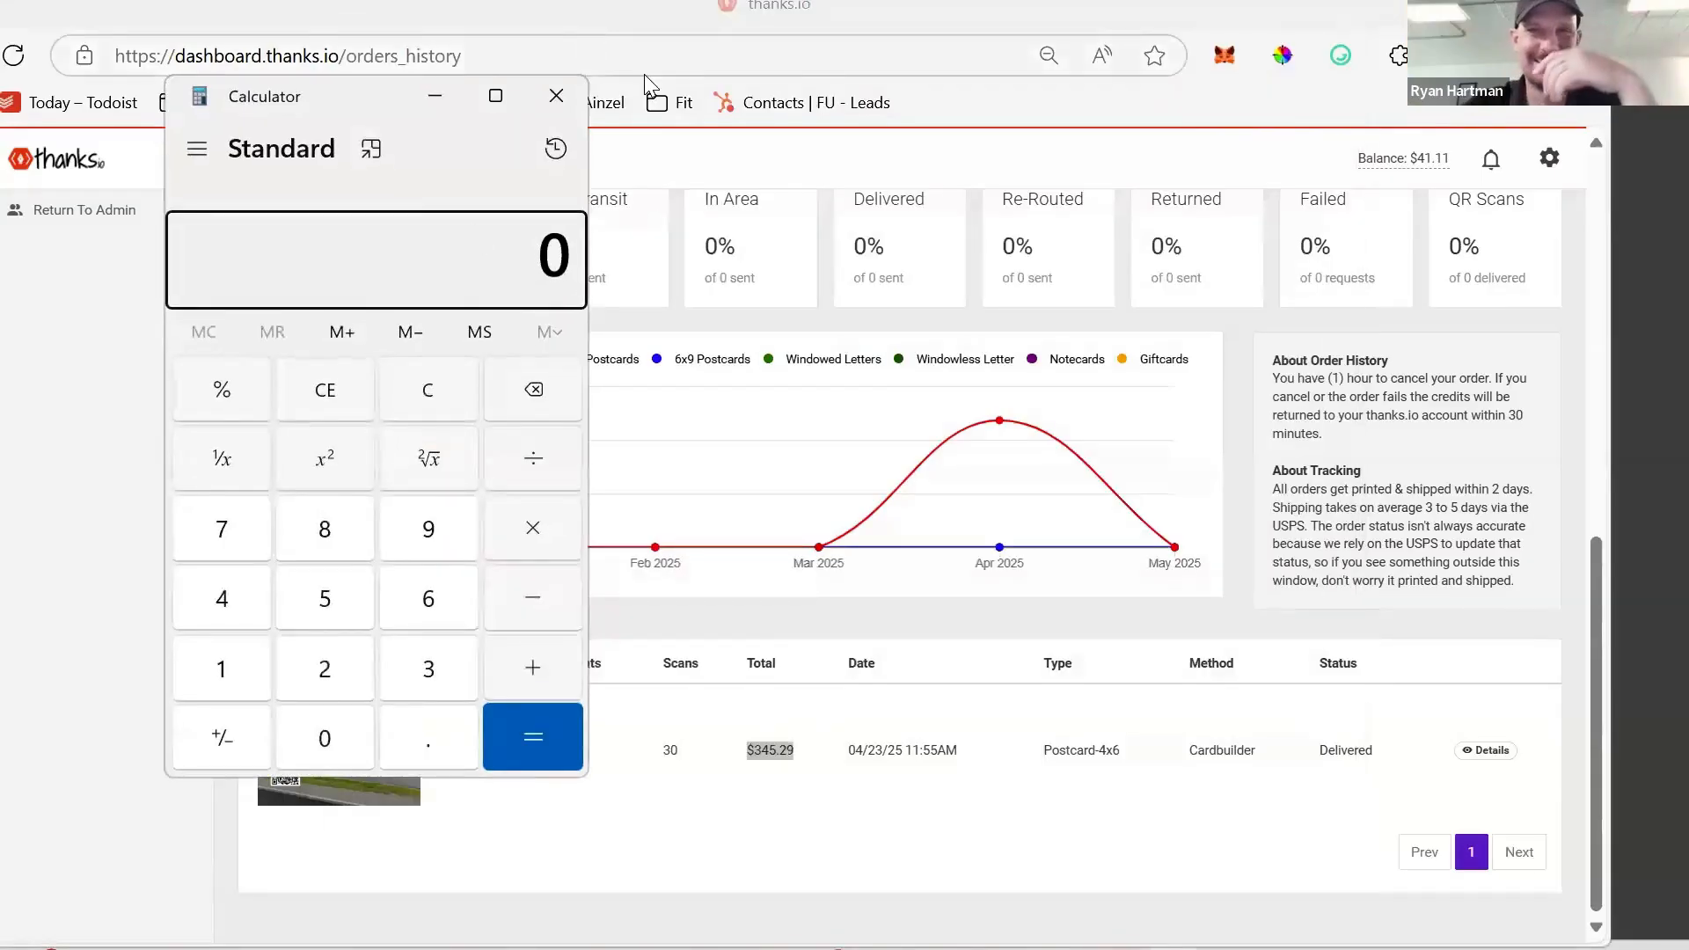
- Arrange the browser and Calculator windows so both are visible, minimizing the stray media player
left_click(644, 77)
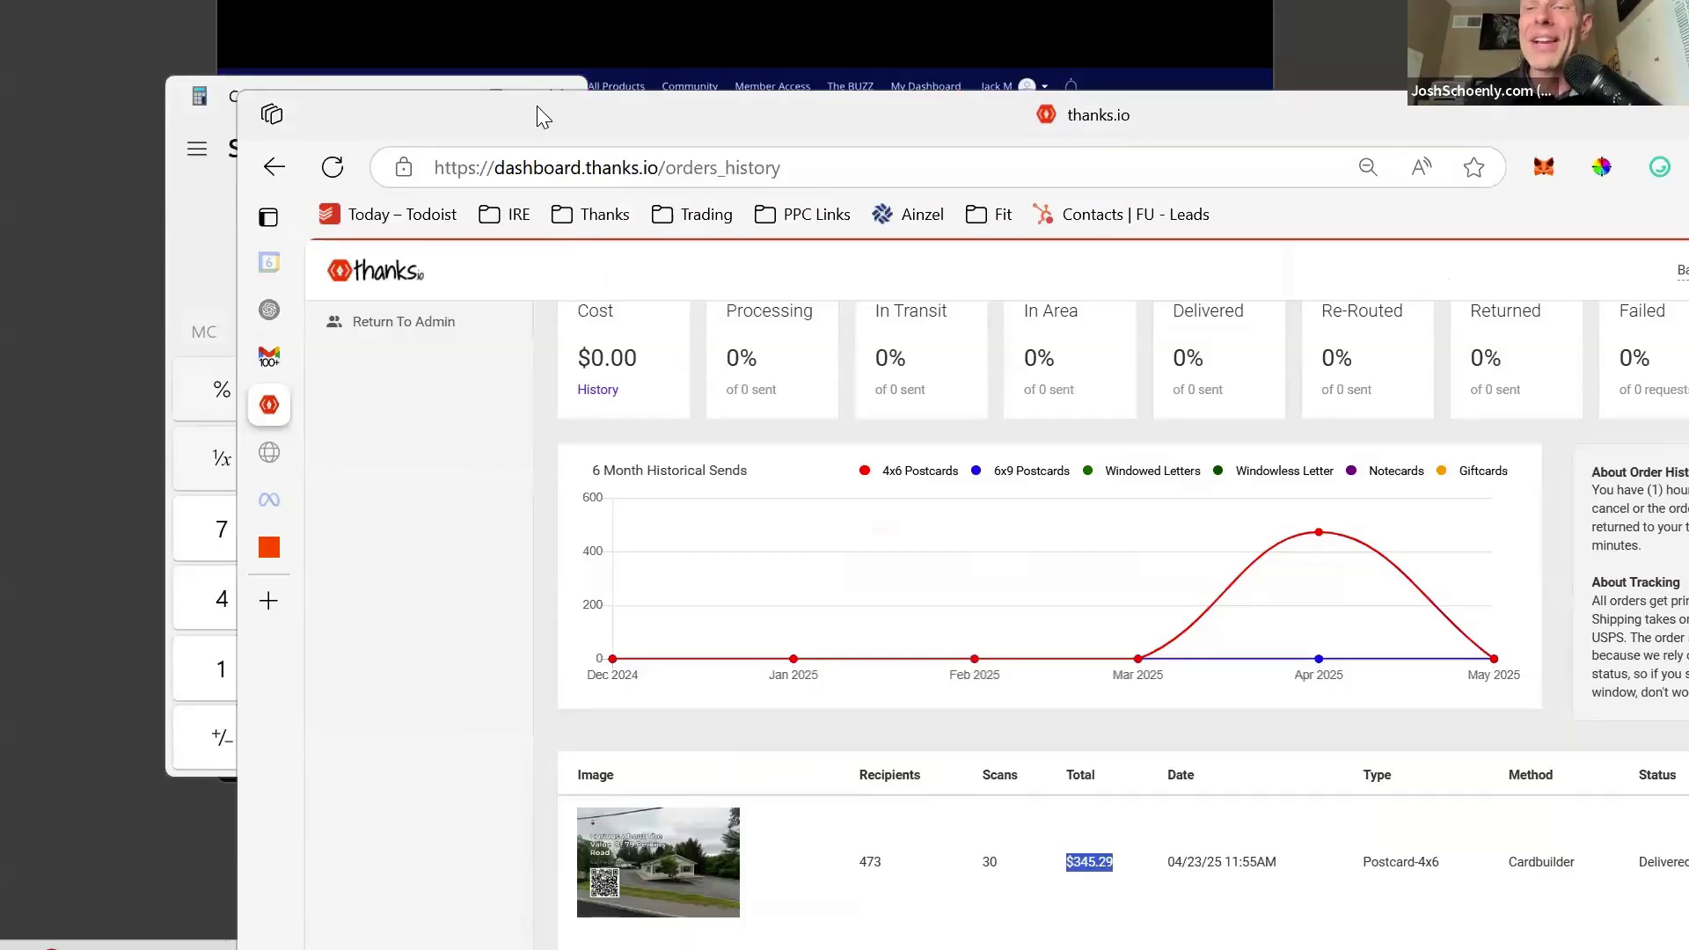
left_click_drag(545, 115, 457, 82)
mouse_move(179, 426)
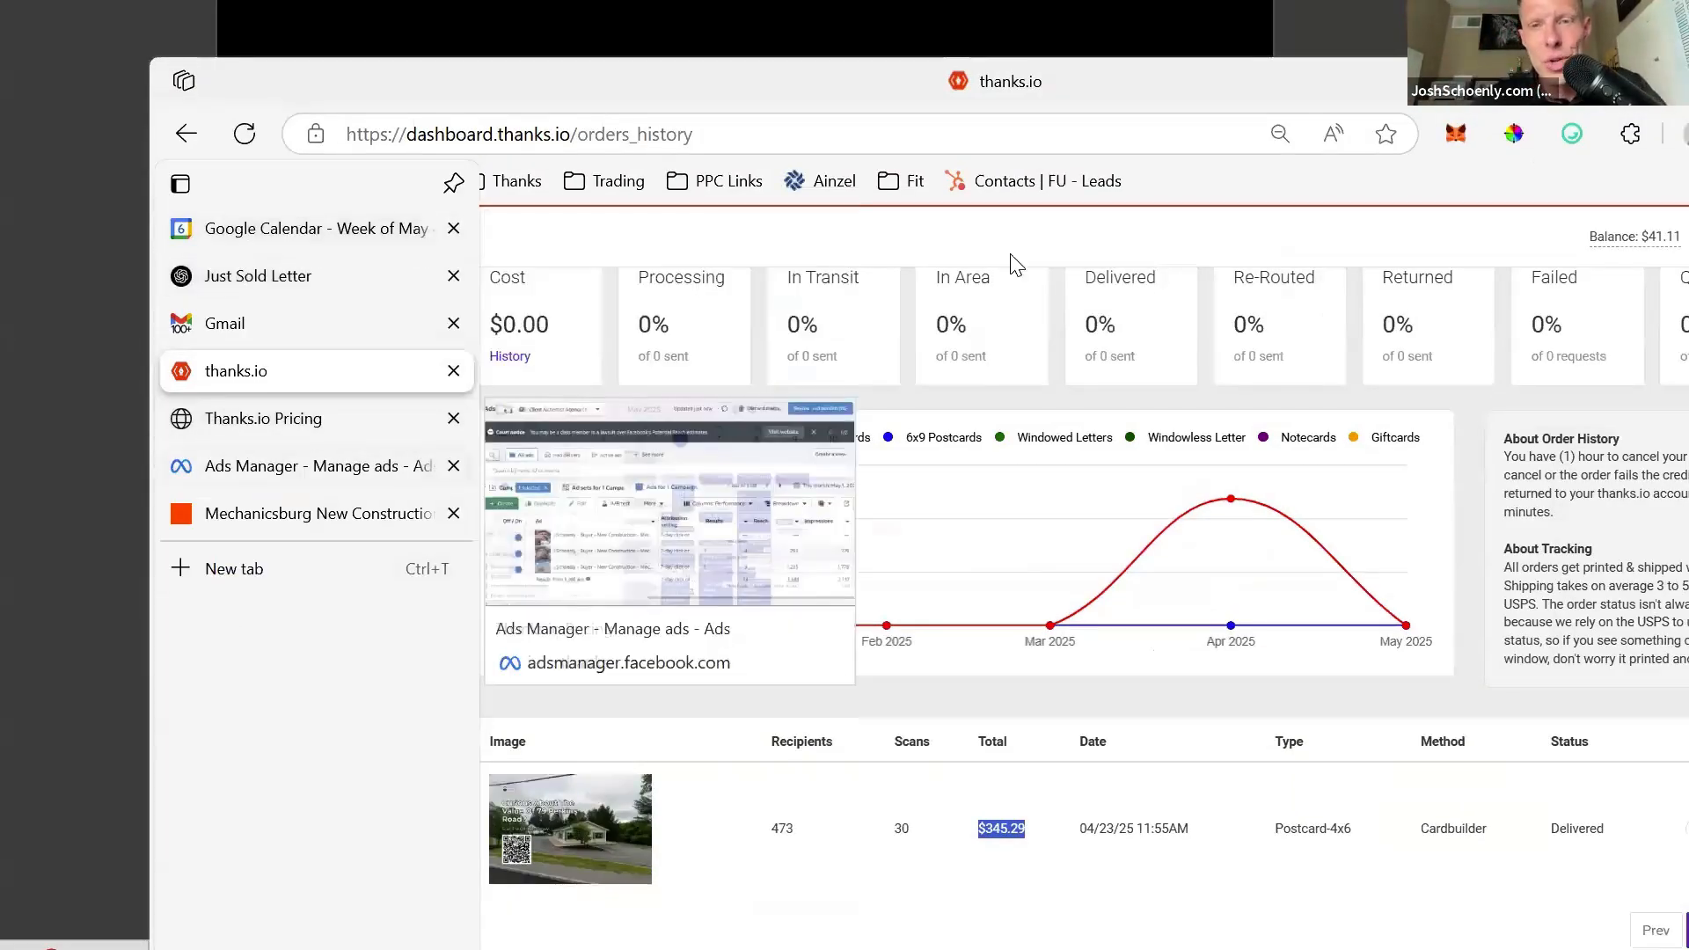
left_click_drag(916, 97, 789, 377)
left_click(1125, 5)
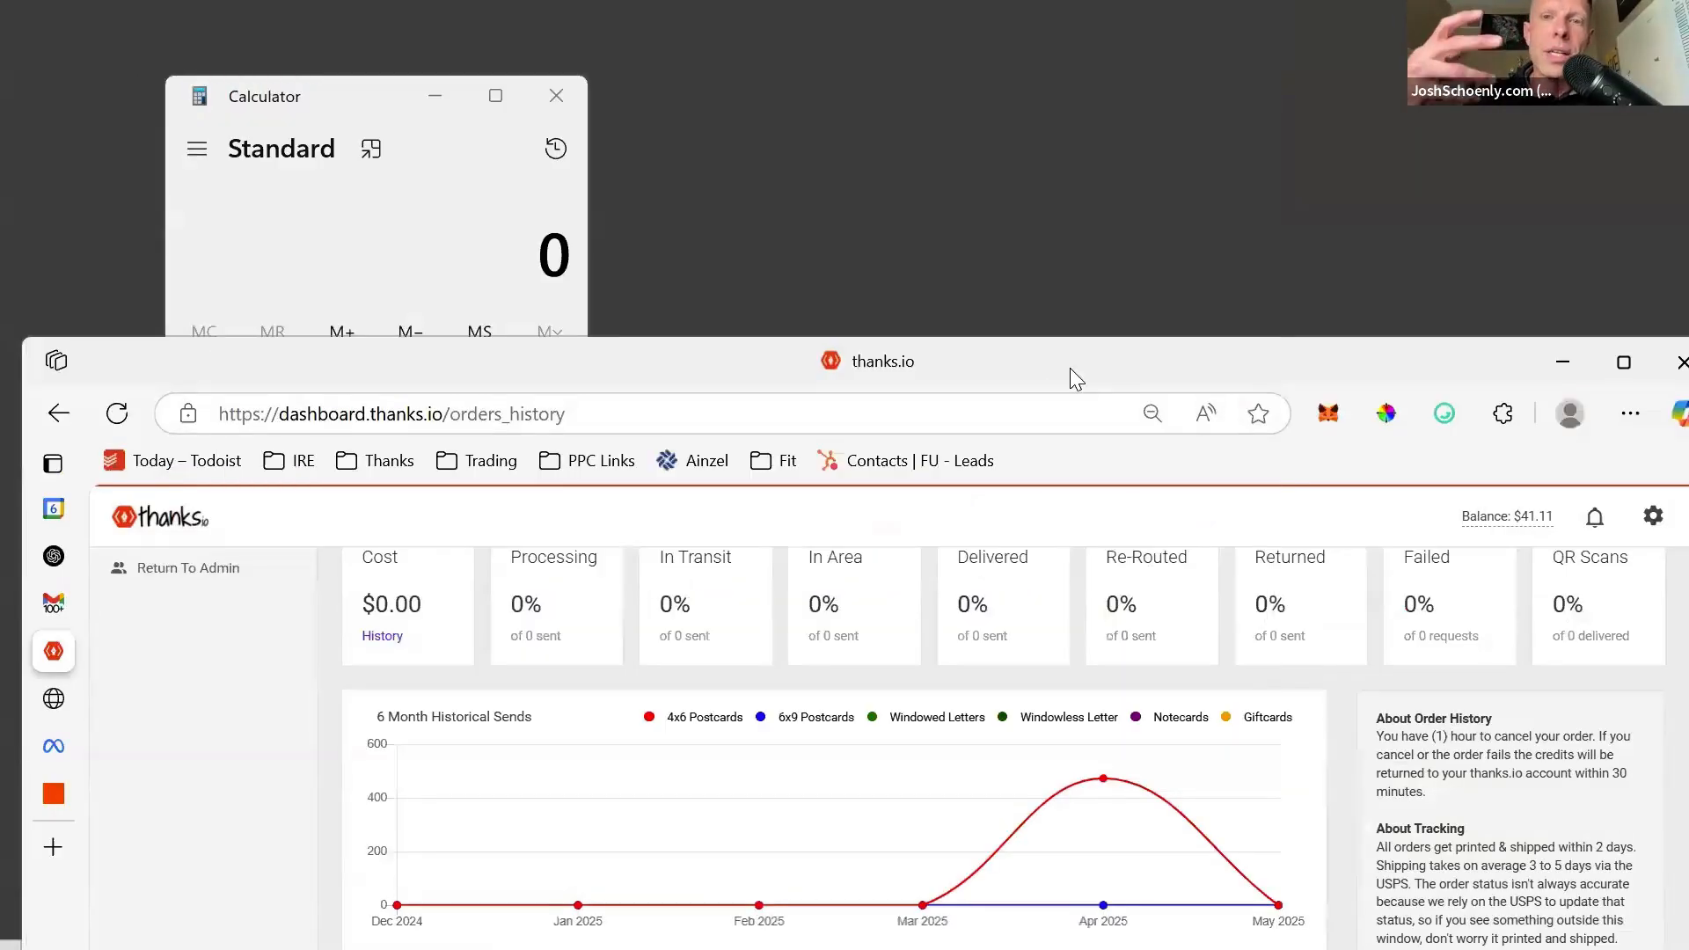
left_click_drag(1070, 367, 1122, 101)
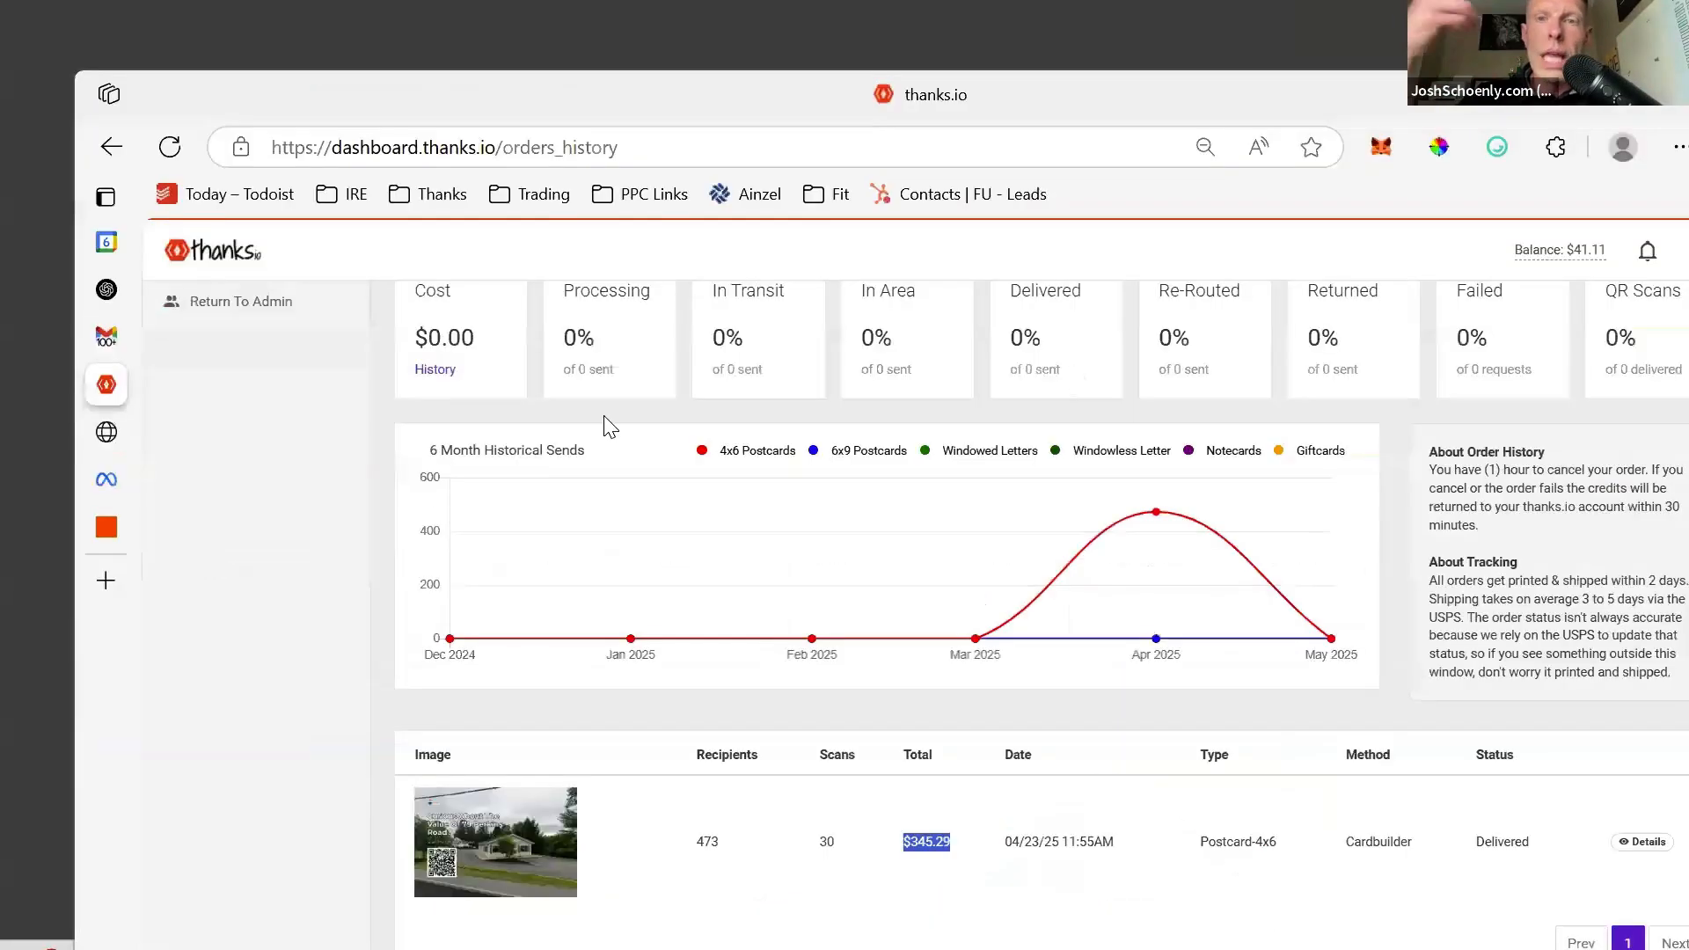
left_click_drag(833, 77, 786, 107)
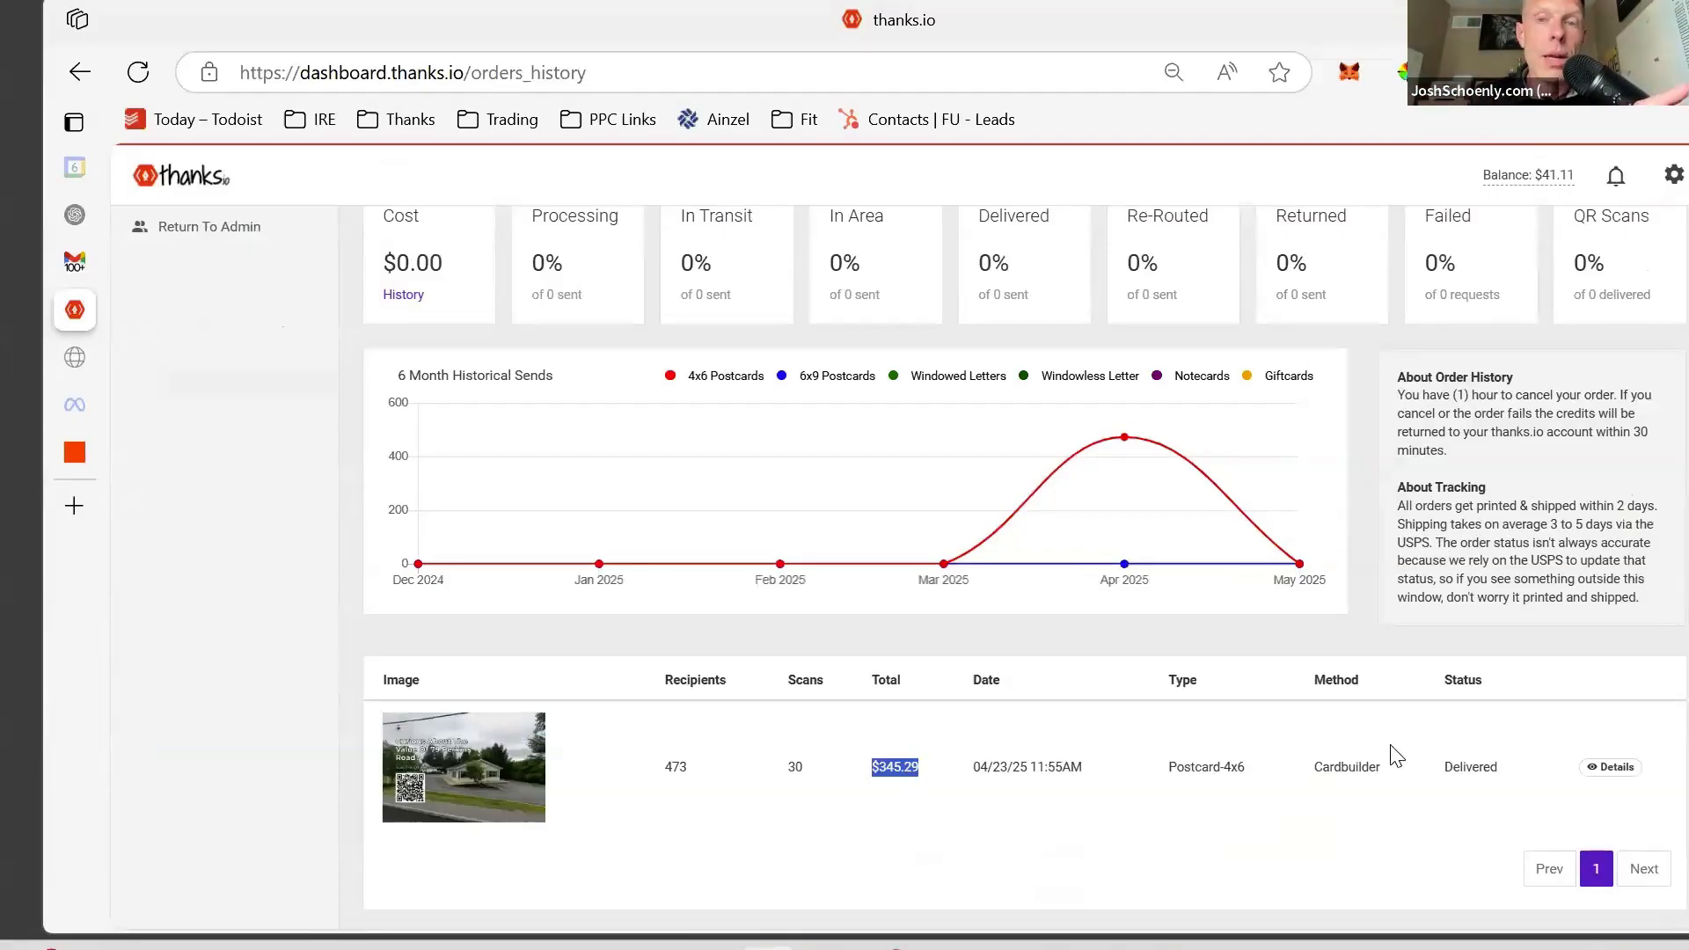
- Open the 4x6 order's details and compute its scan rate 30/473 = 0.0634 in Calculator
left_click(1615, 770)
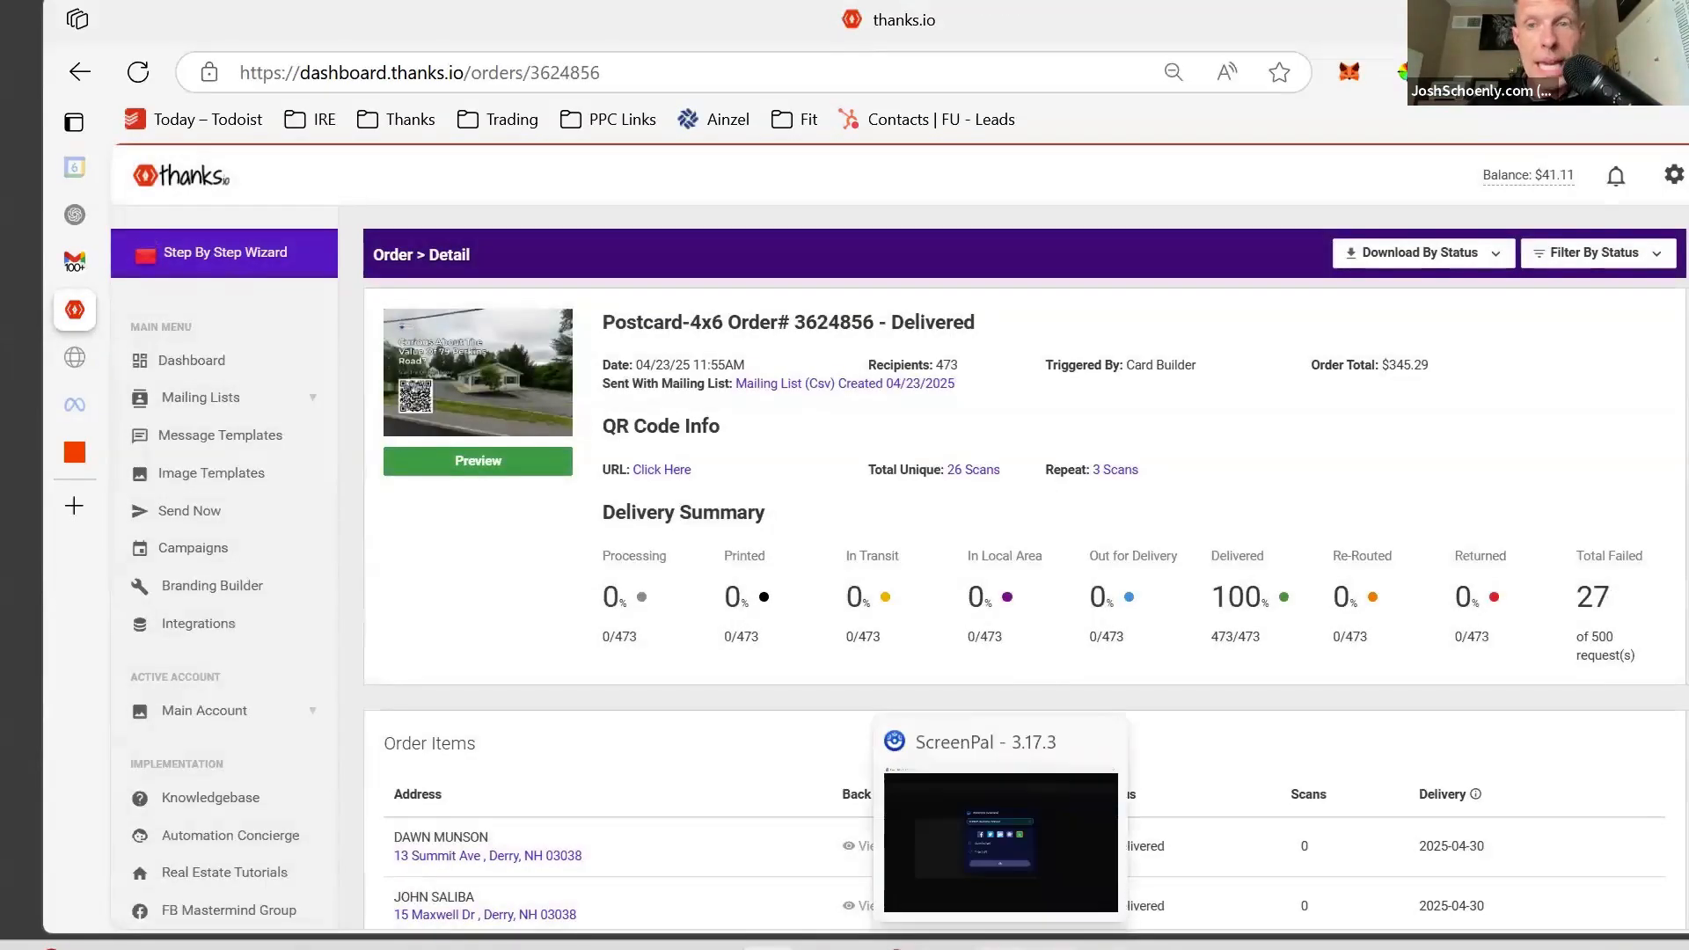
left_click(1174, 946)
type("30/4")
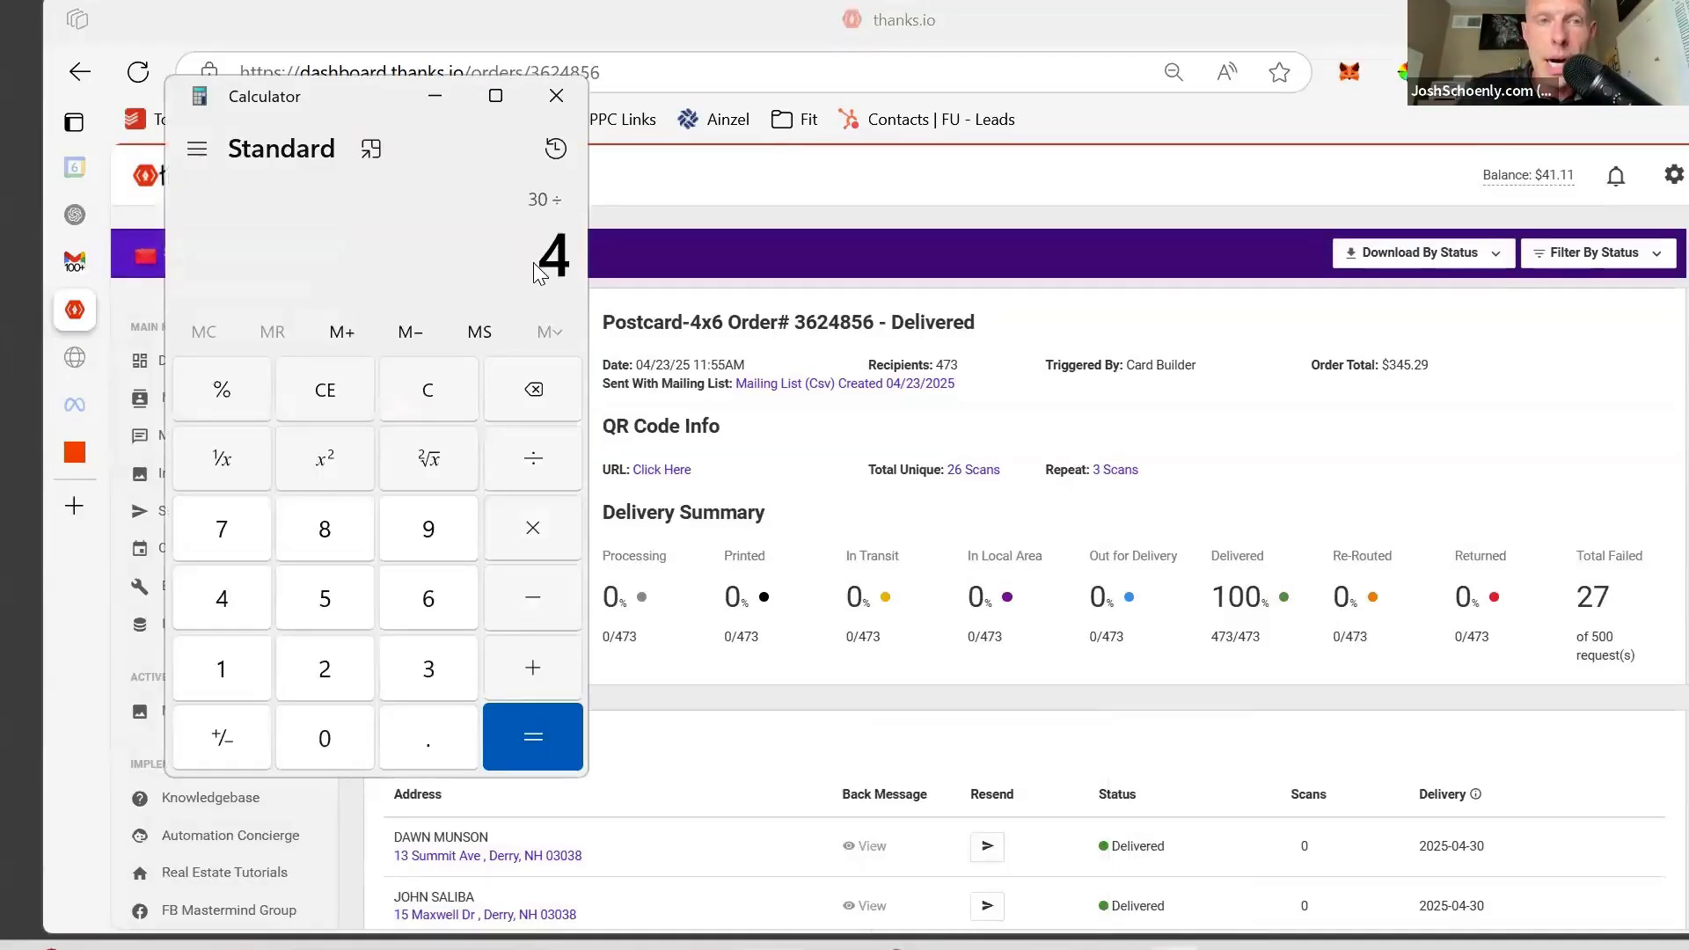
type("73")
key("Return")
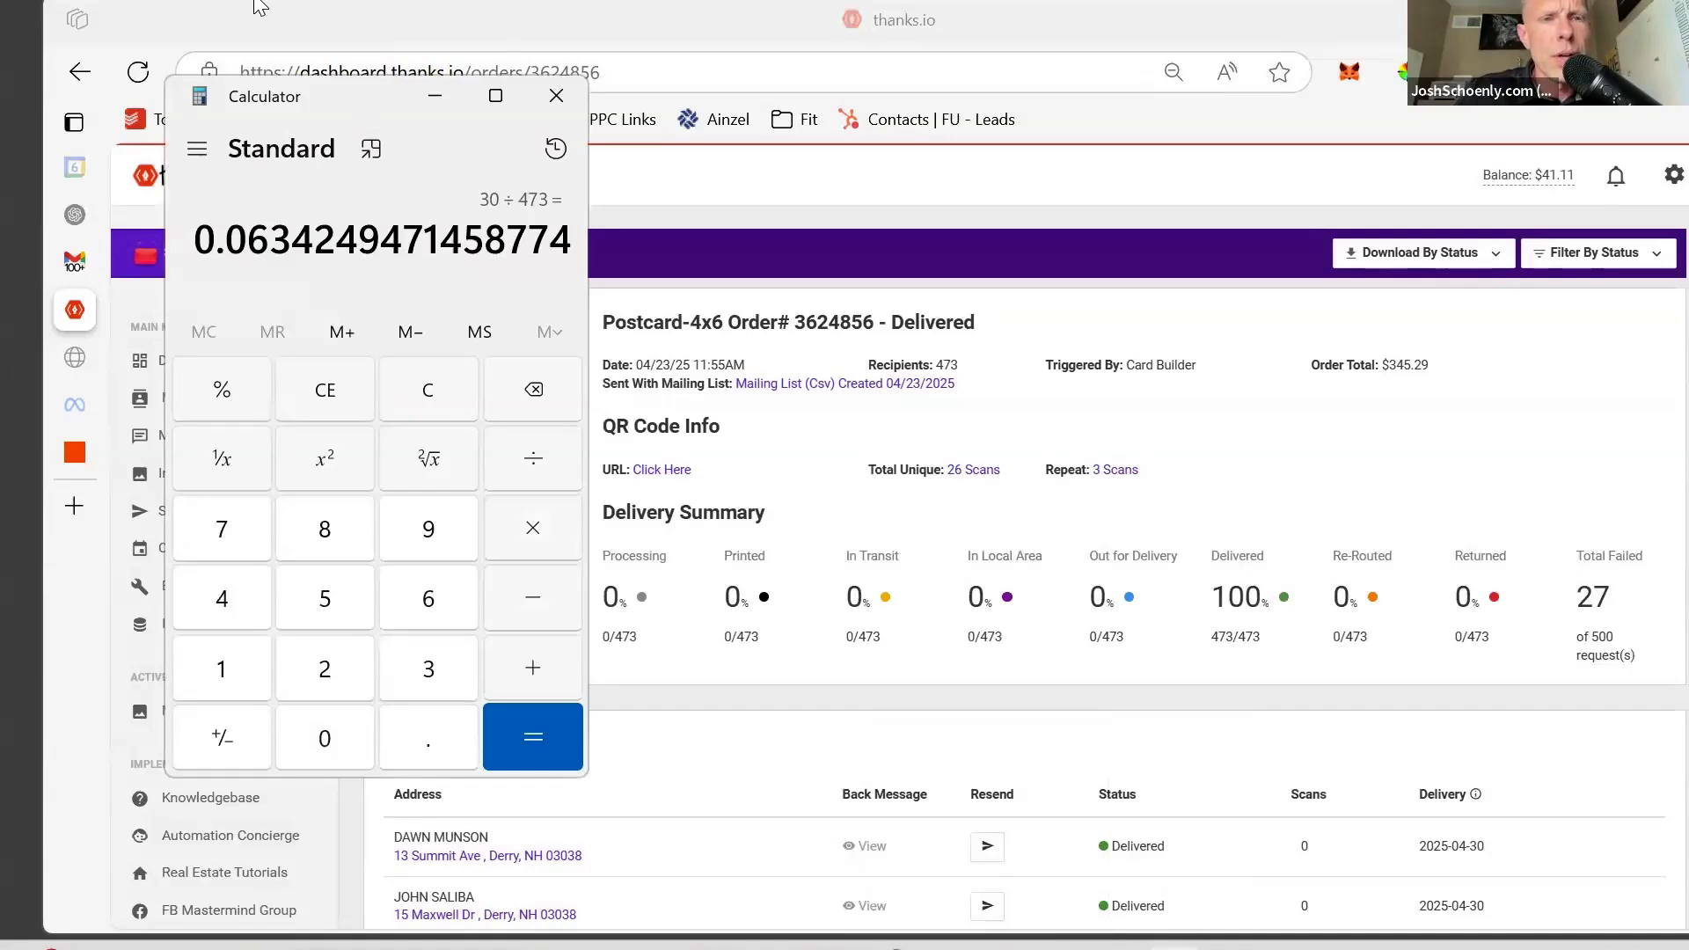
left_click_drag(360, 101, 254, 0)
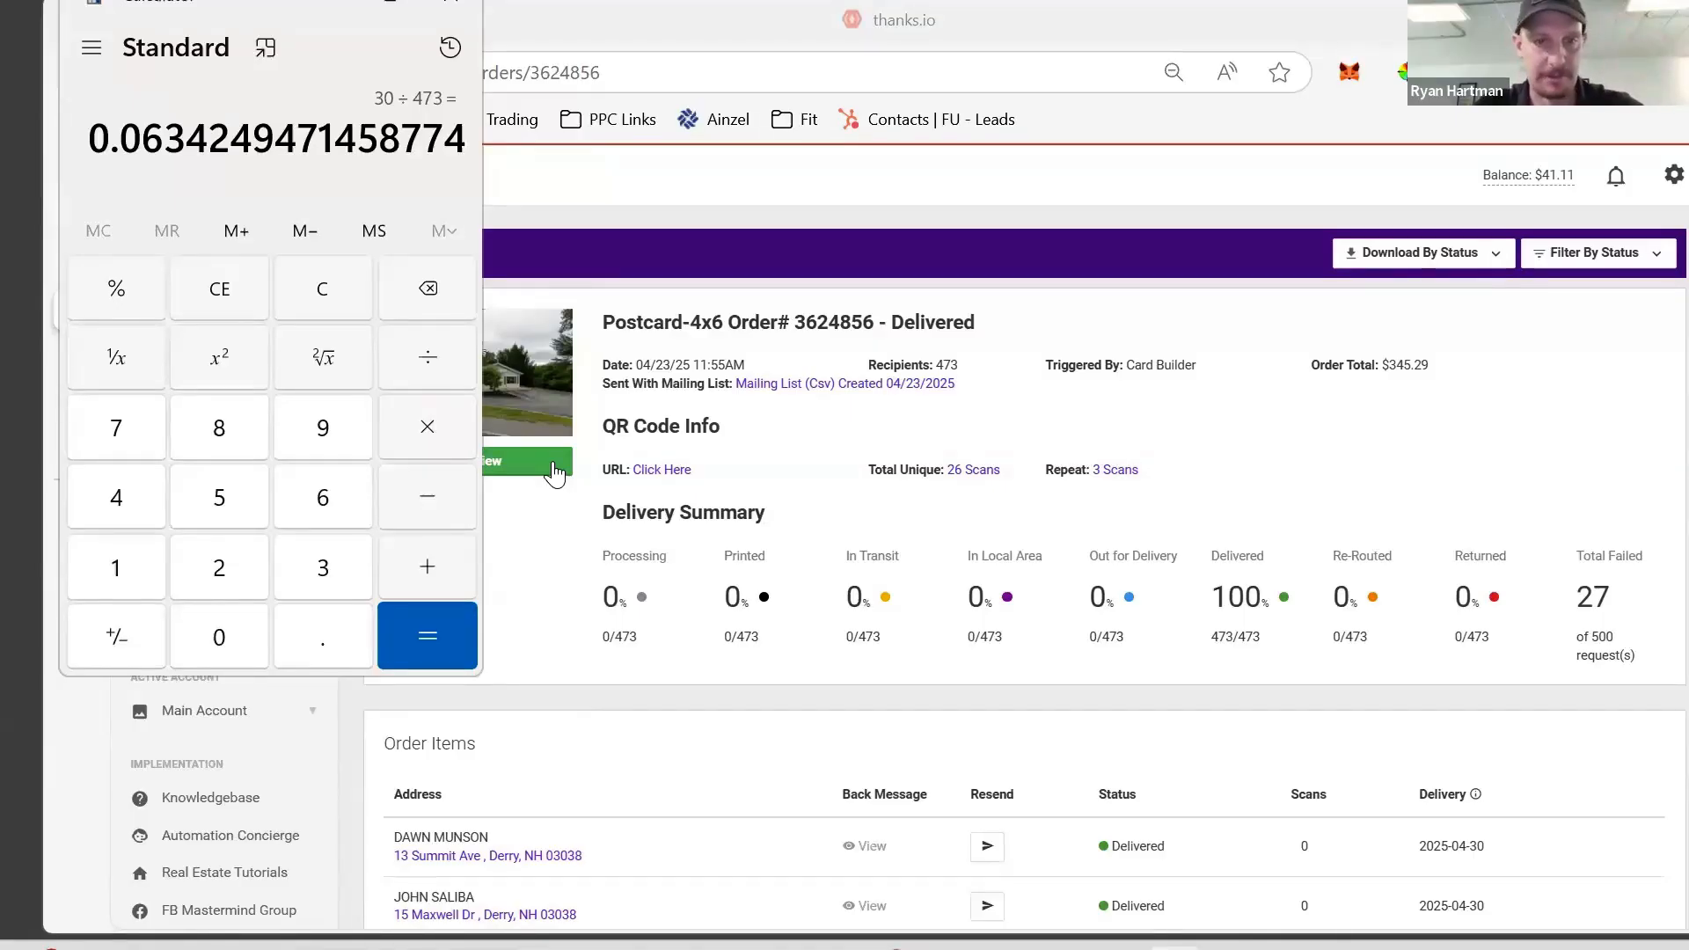
- Preview the order's two-page postcard proof PDF, reviewing the photo front and handwritten back
left_click(553, 463)
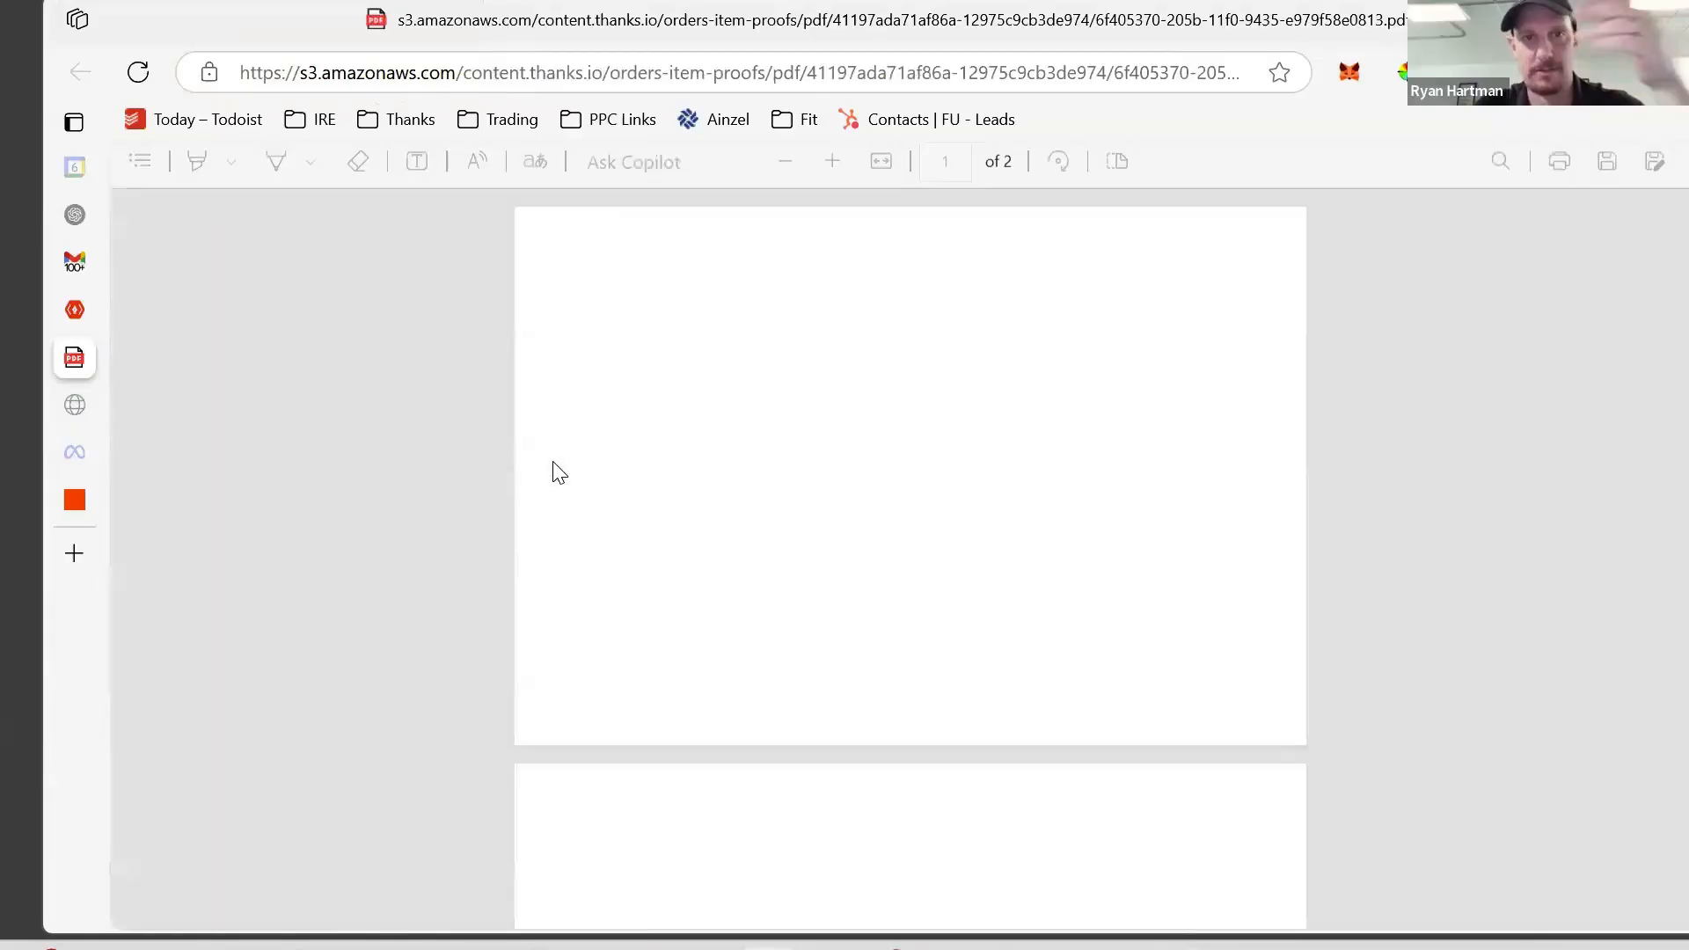
scroll(964, 387, "down", 5)
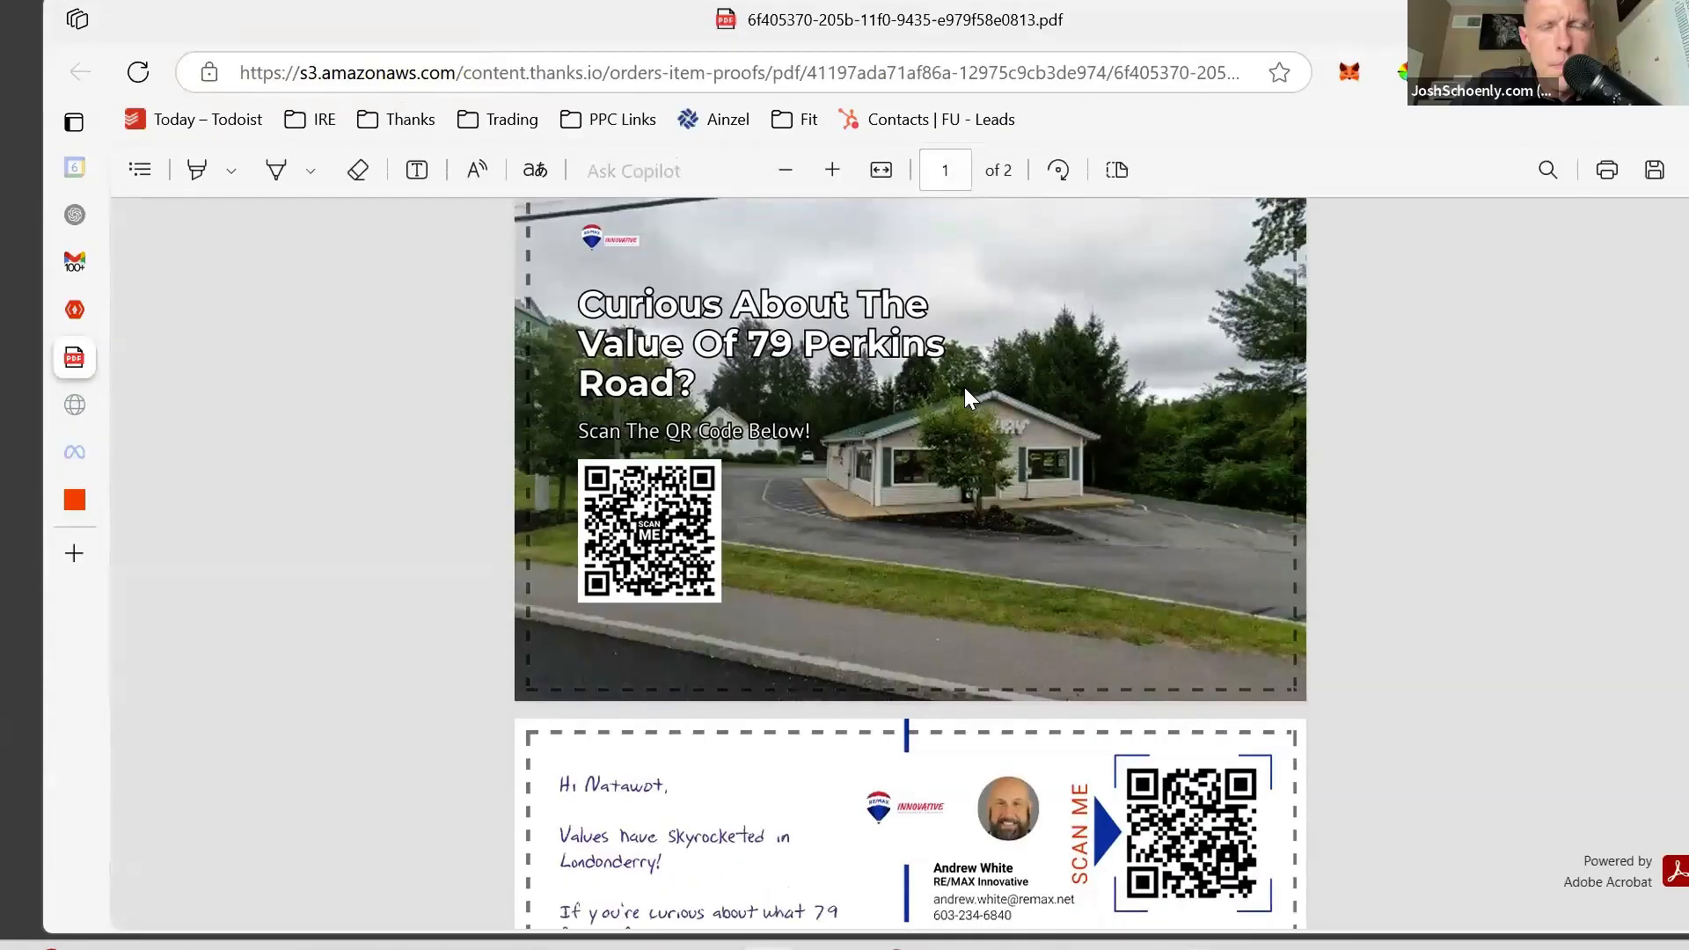
scroll(964, 392, "up", 2)
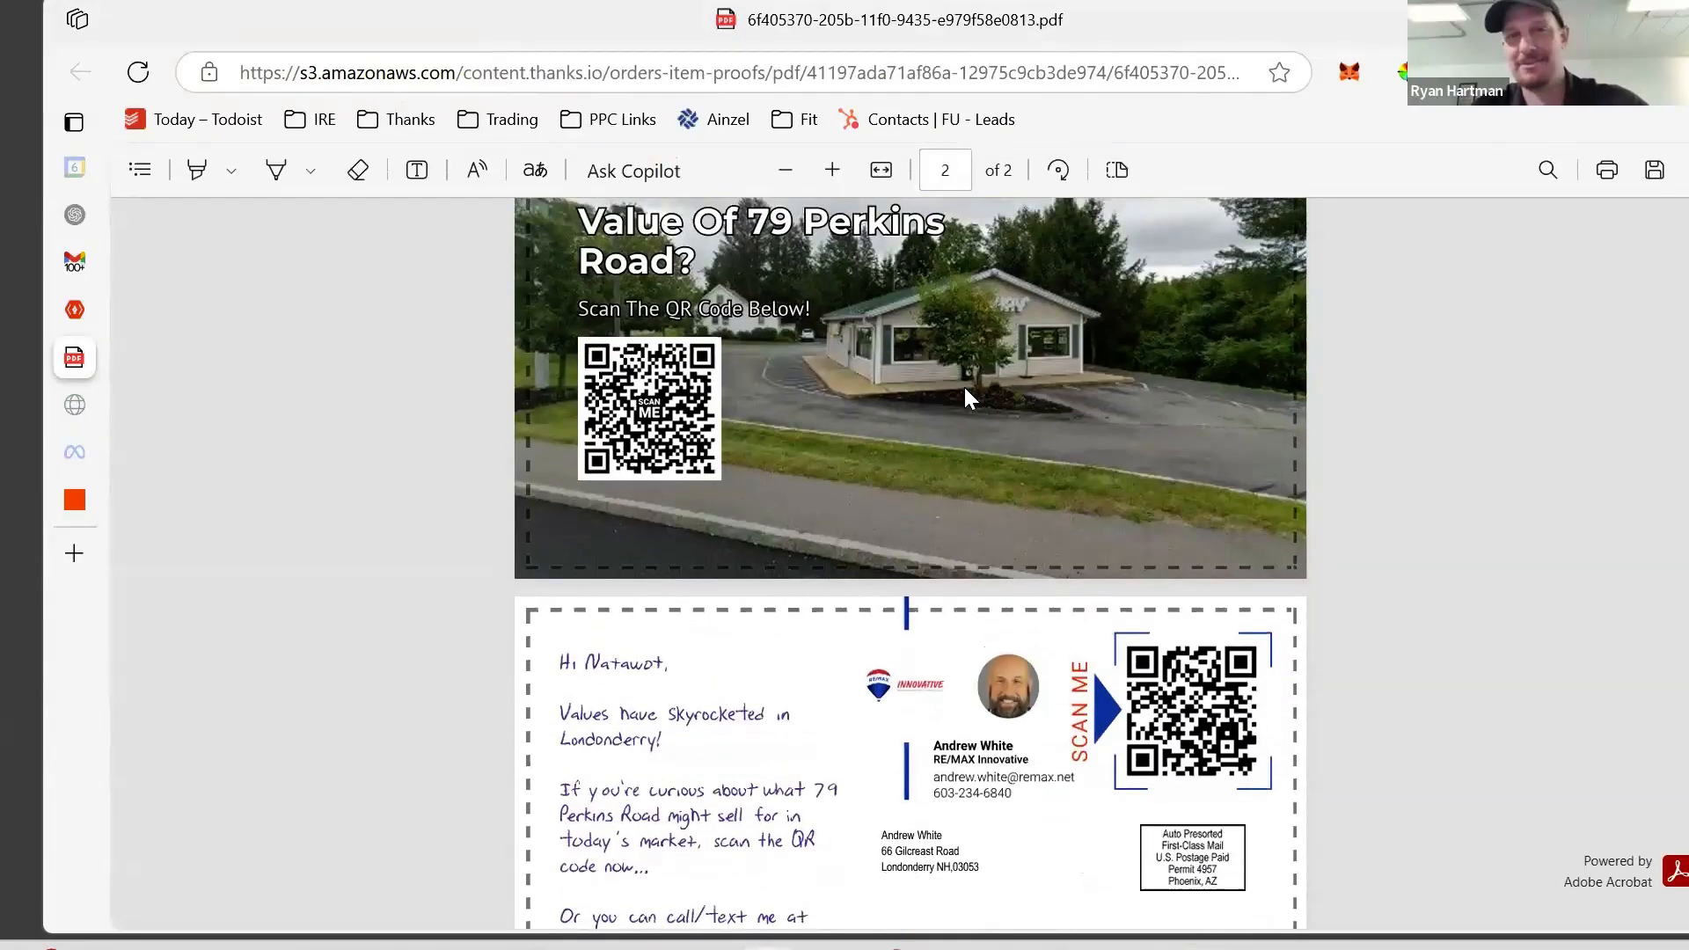
scroll(964, 387, "down", 3)
scroll(964, 387, "up", 6)
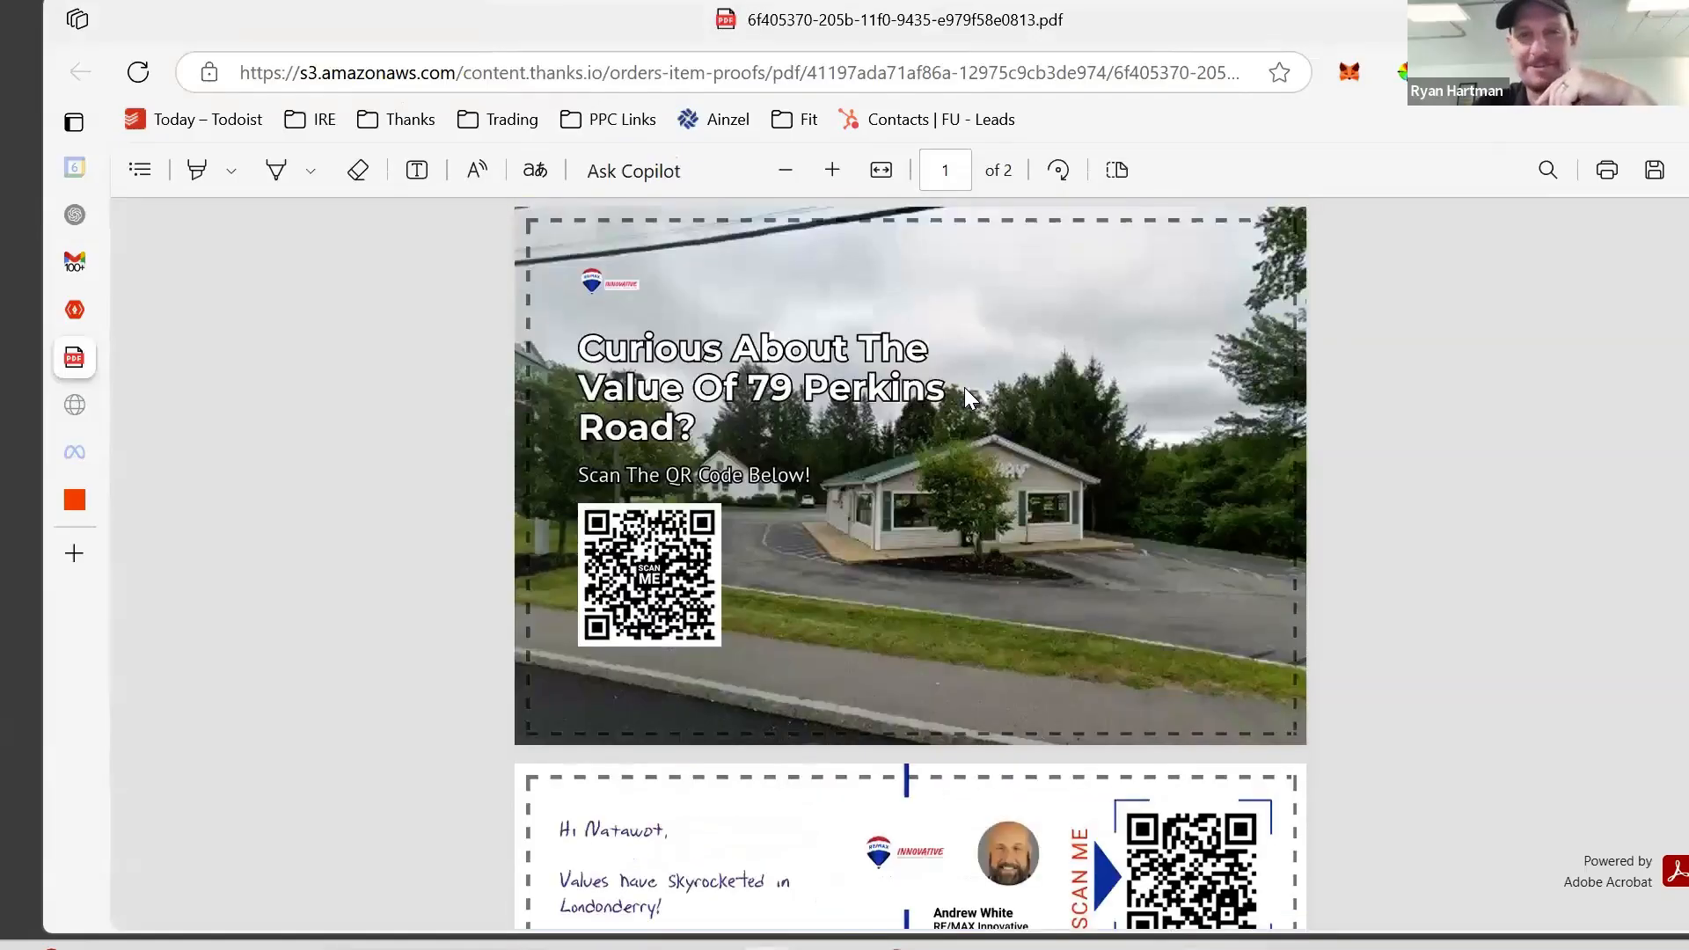
scroll(965, 388, "down", 4)
scroll(965, 388, "up", 5)
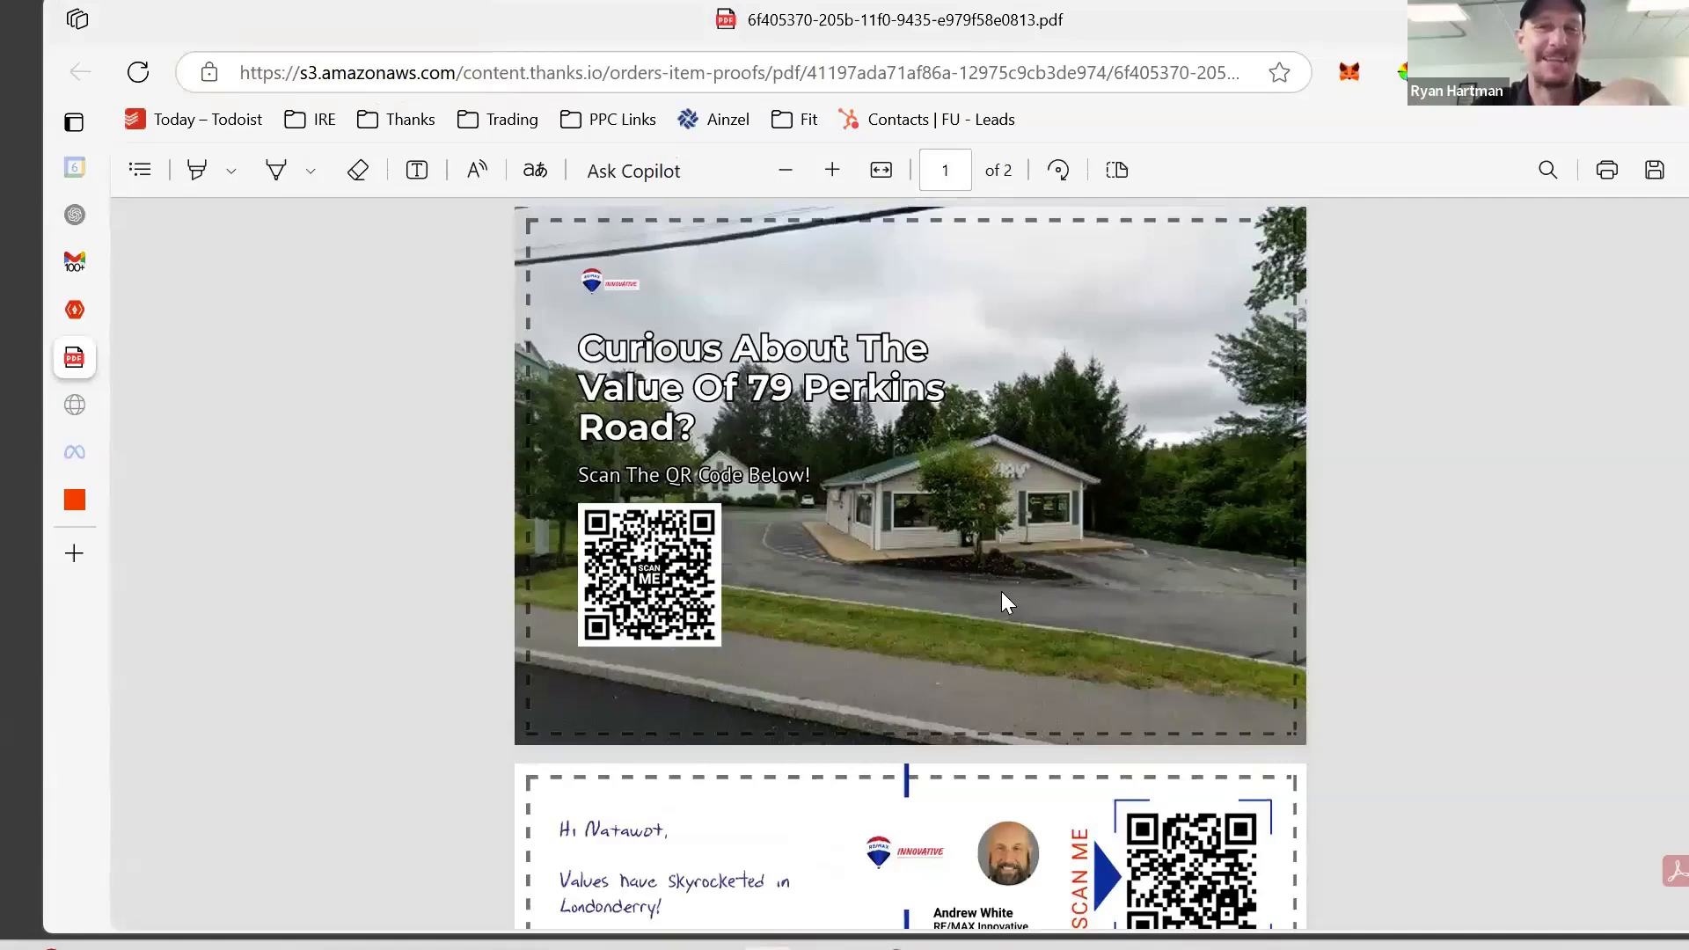
scroll(1001, 591, "down", 3)
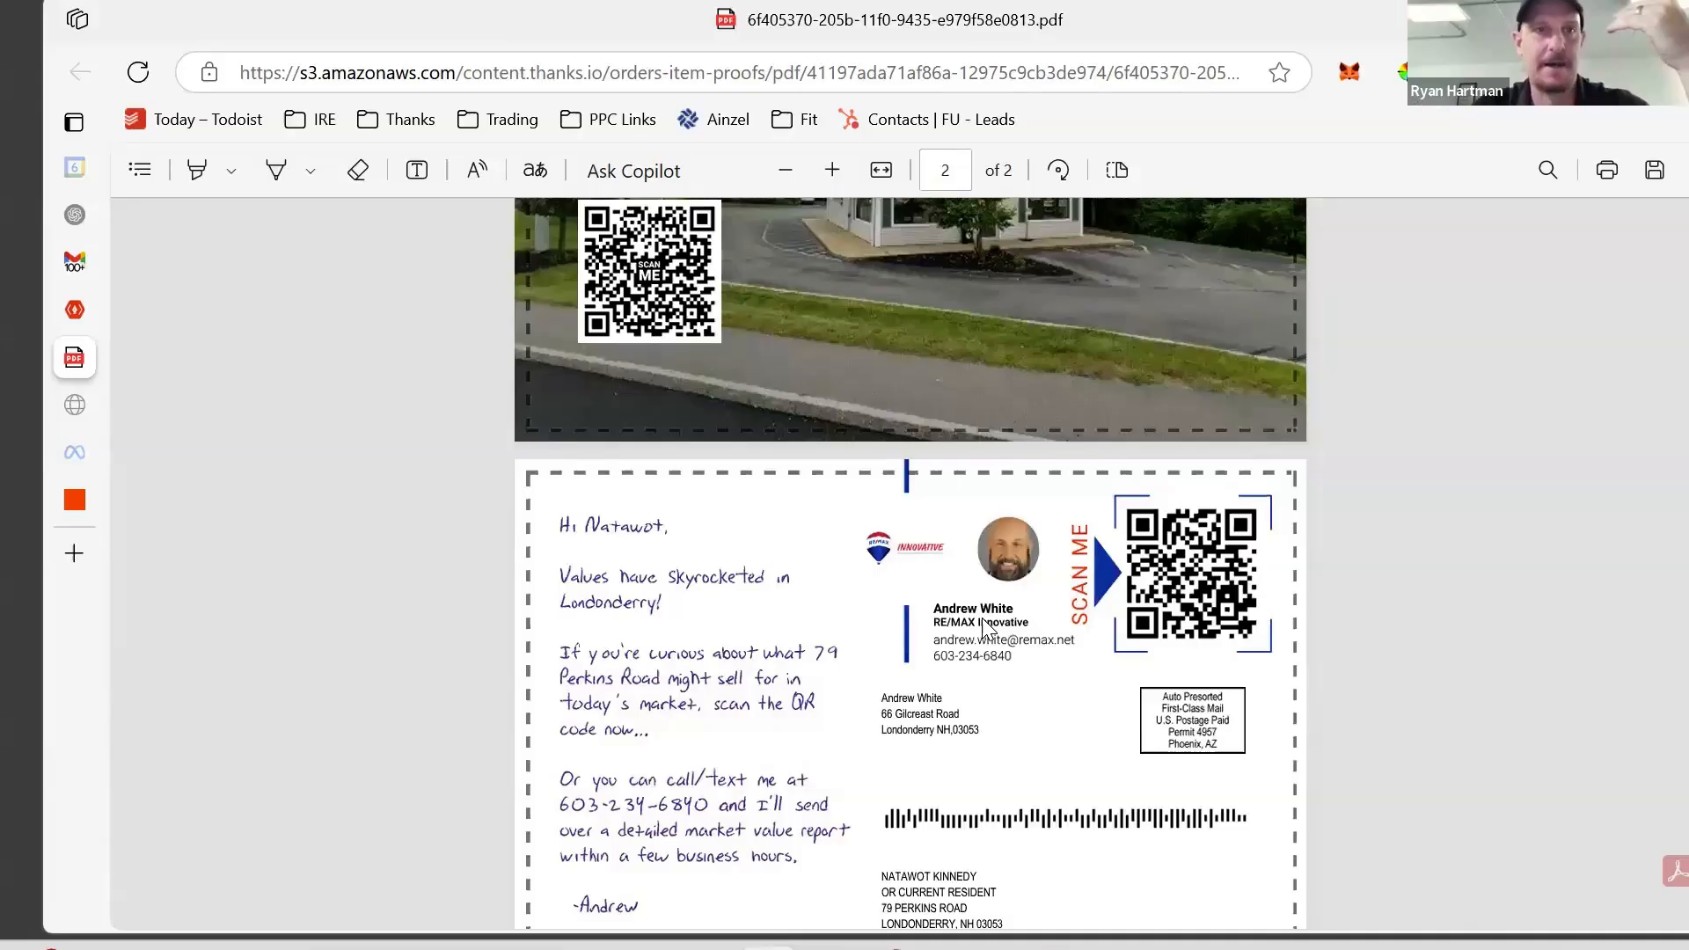
scroll(303, 28, "down", 1)
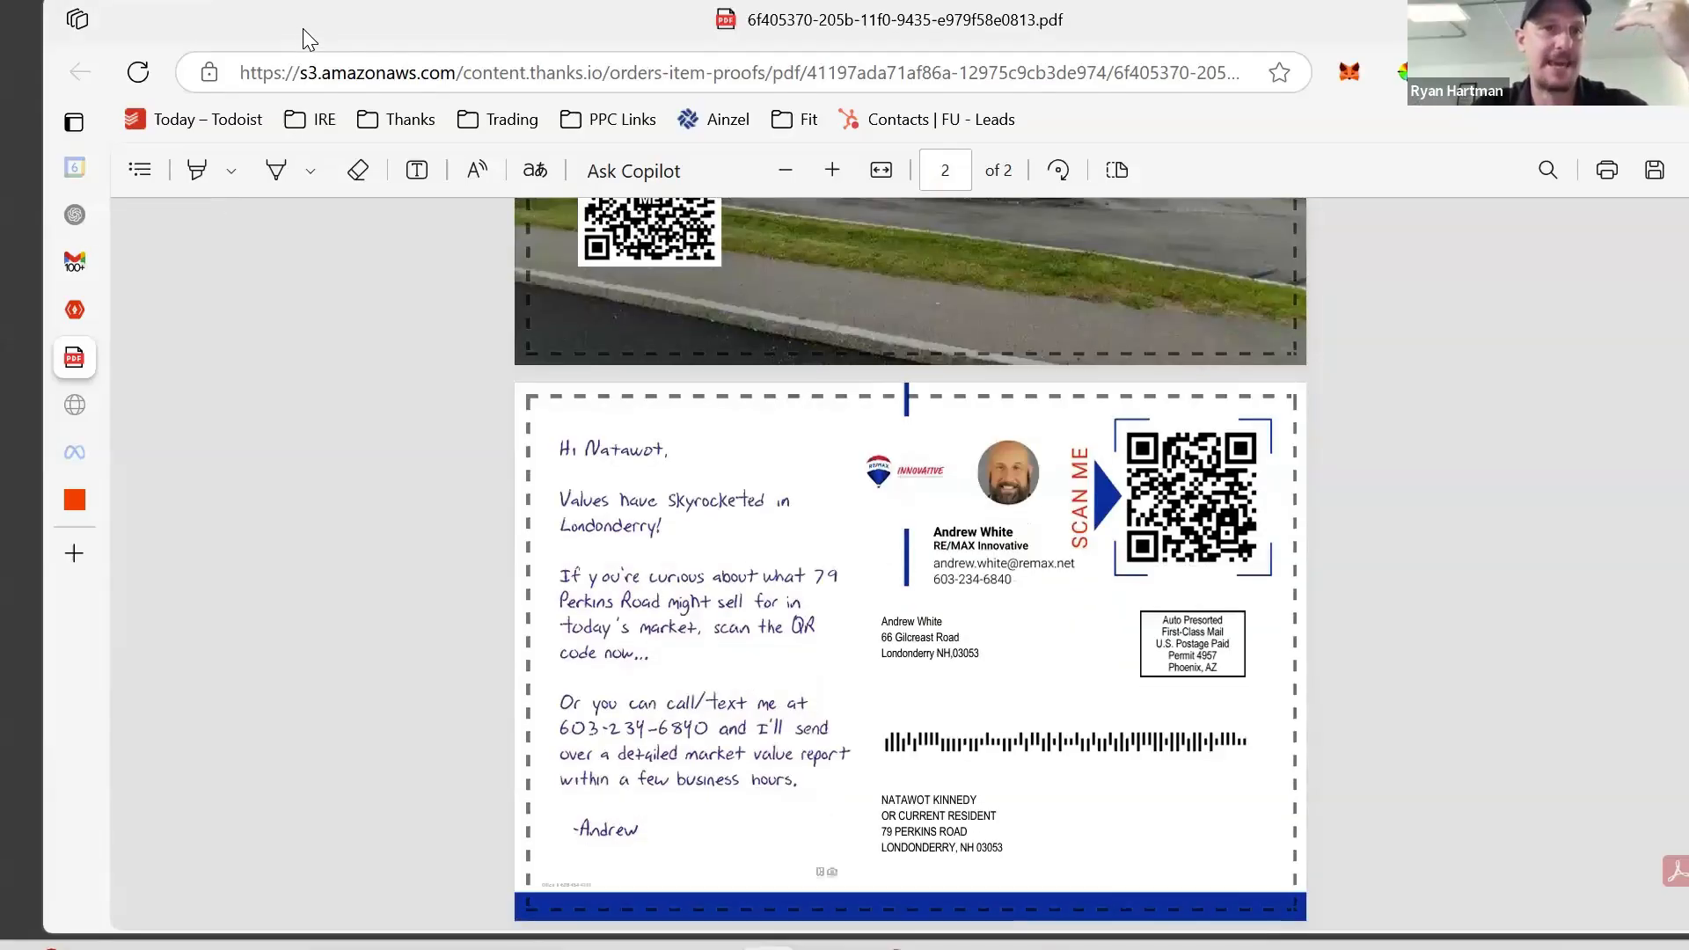
left_click_drag(303, 28, 324, 275)
left_click(324, 176)
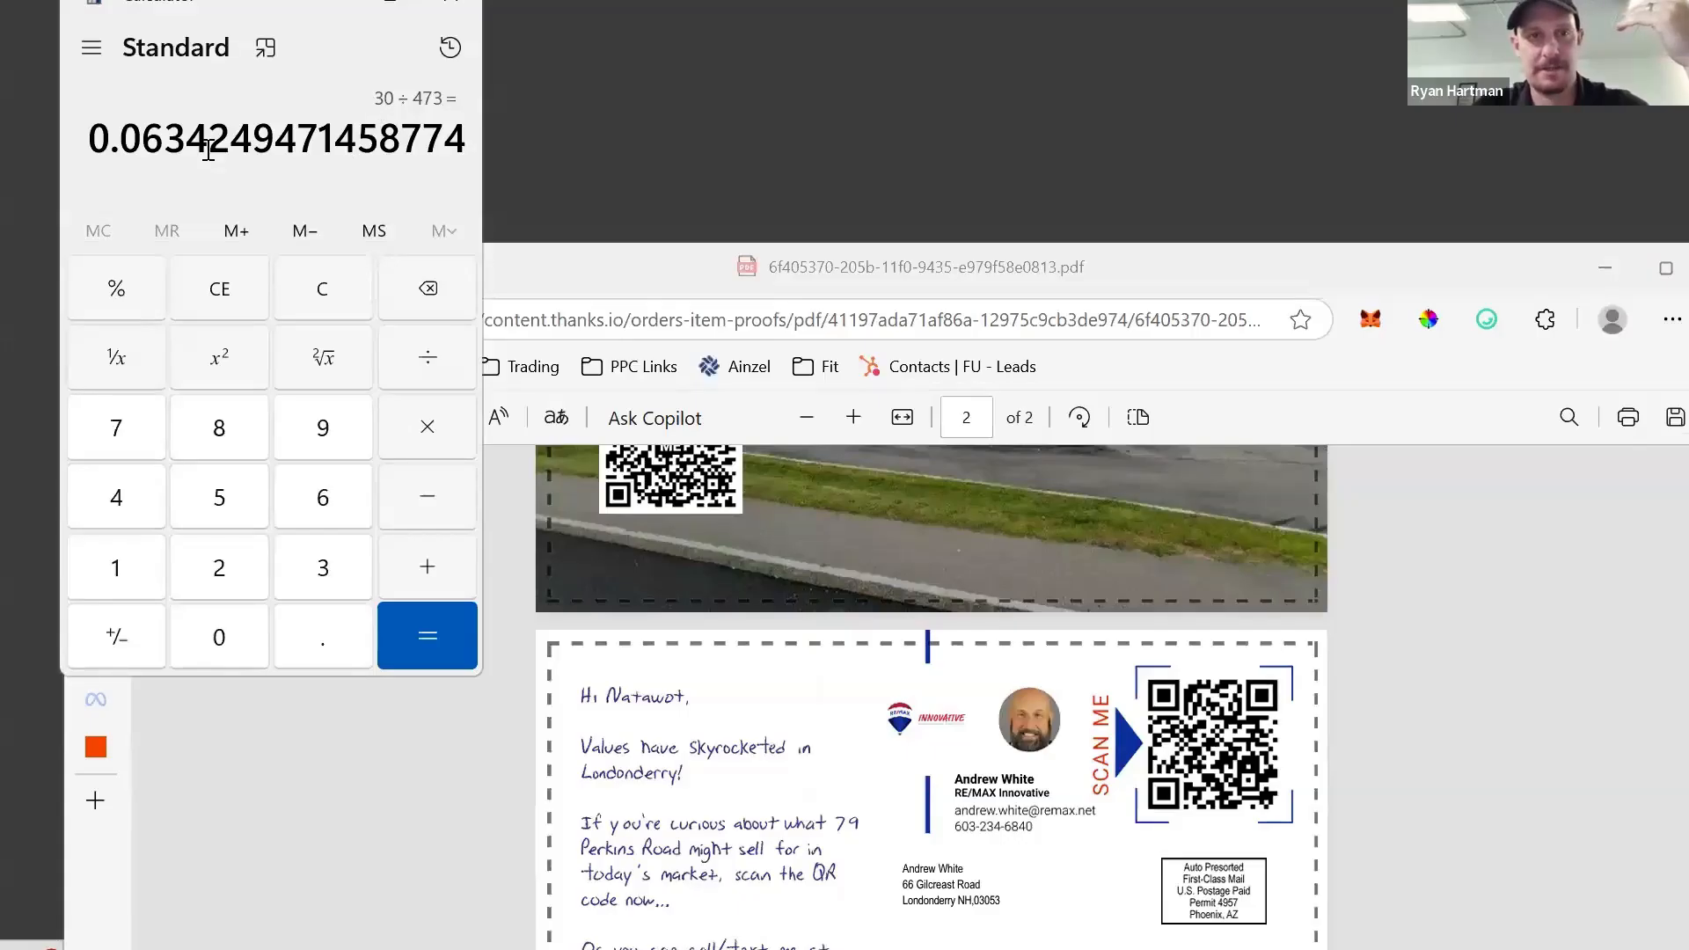
- Turn 0.0634249471458774 into 6.342494714587738e-4 with Calculator's percent, then bring the postcard proof PDF forward
left_click(151, 296)
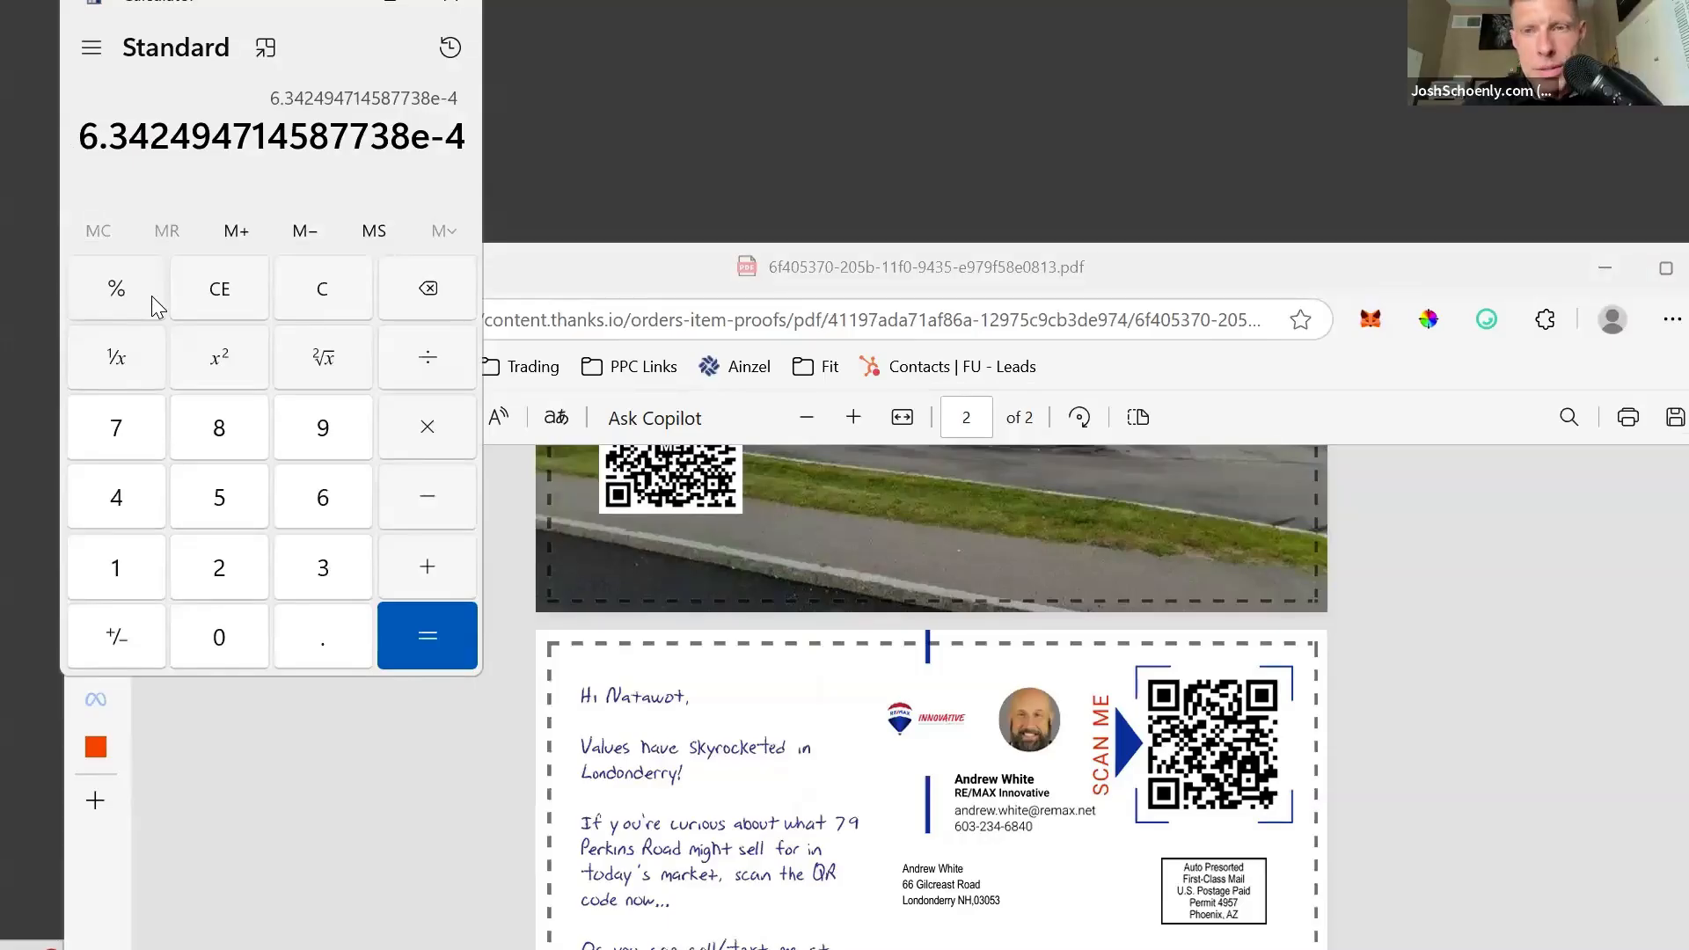
left_click(1207, 269)
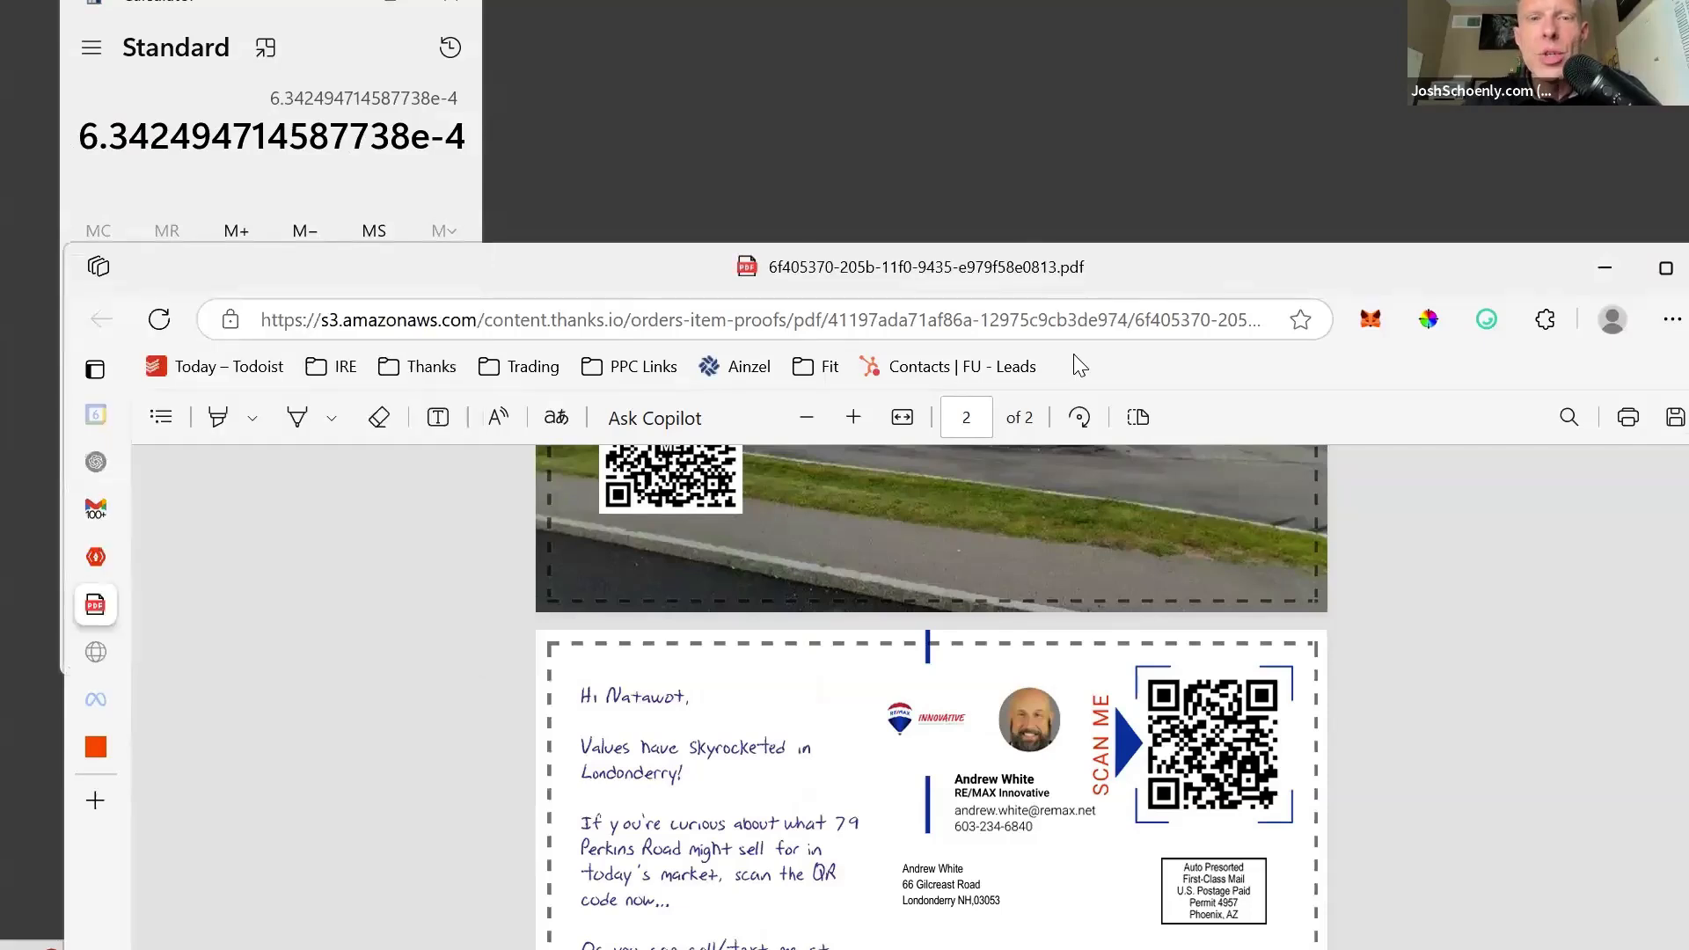
left_click_drag(1207, 270, 1195, 125)
scroll(1019, 594, "up", 1)
scroll(1020, 596, "down", 1)
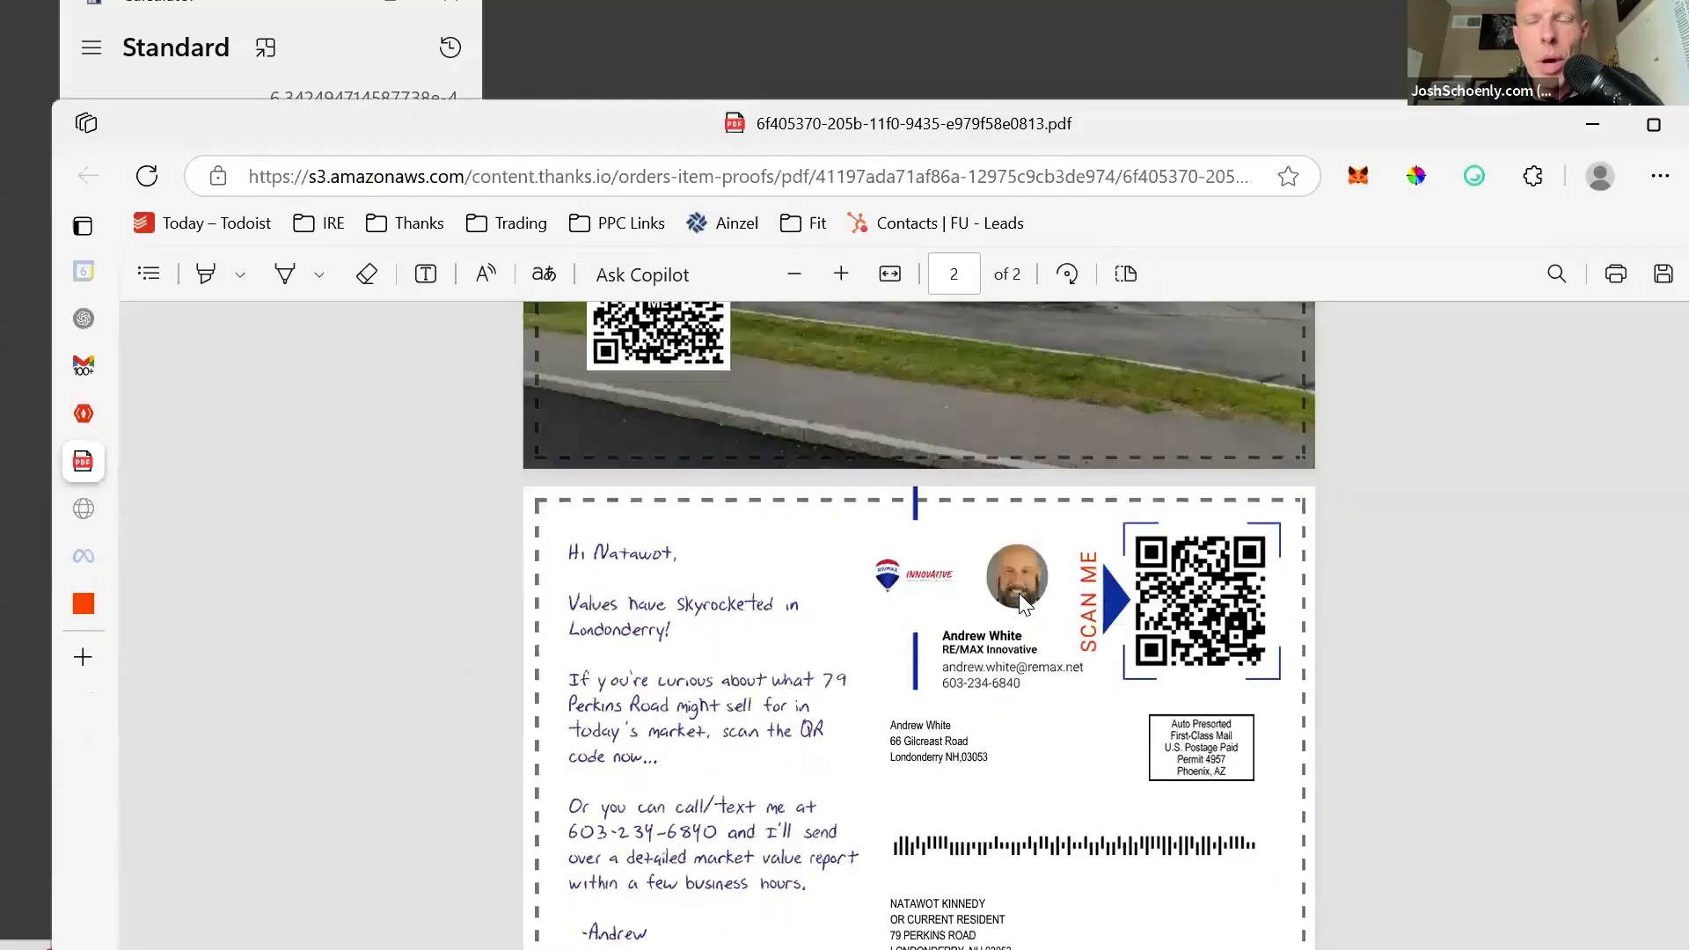